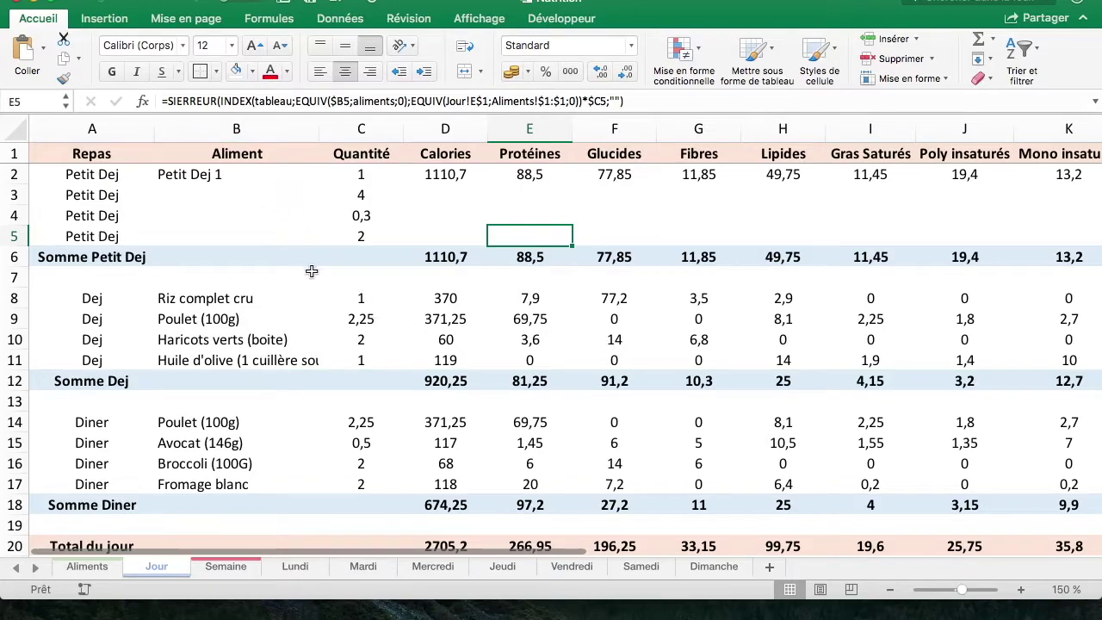
# Step: Review the Jour meal plan, its nutrient headers and the lookup formula in F9
pyautogui.scroll(-2, 370, 287)
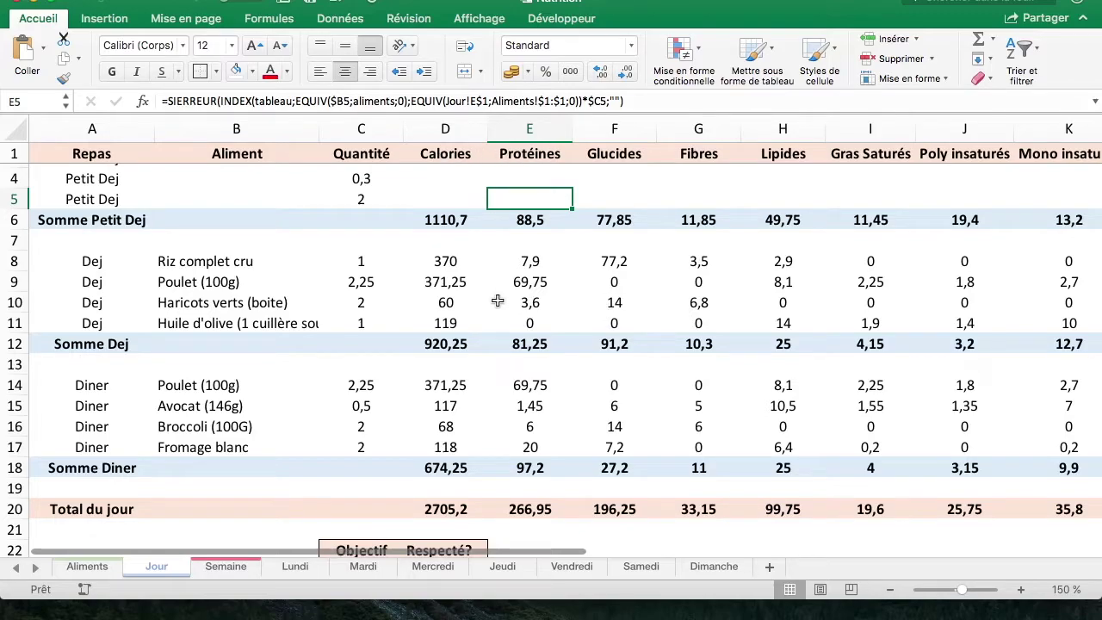
pyautogui.scroll(2, 498, 301)
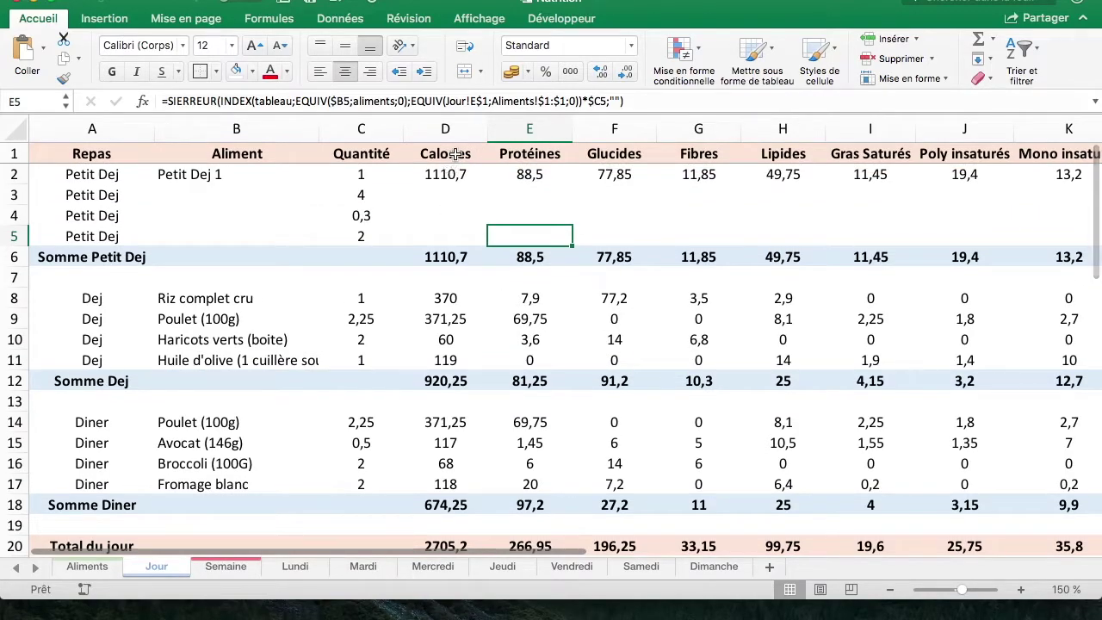
pyautogui.moveTo(461, 155); pyautogui.dragTo(510, 153)
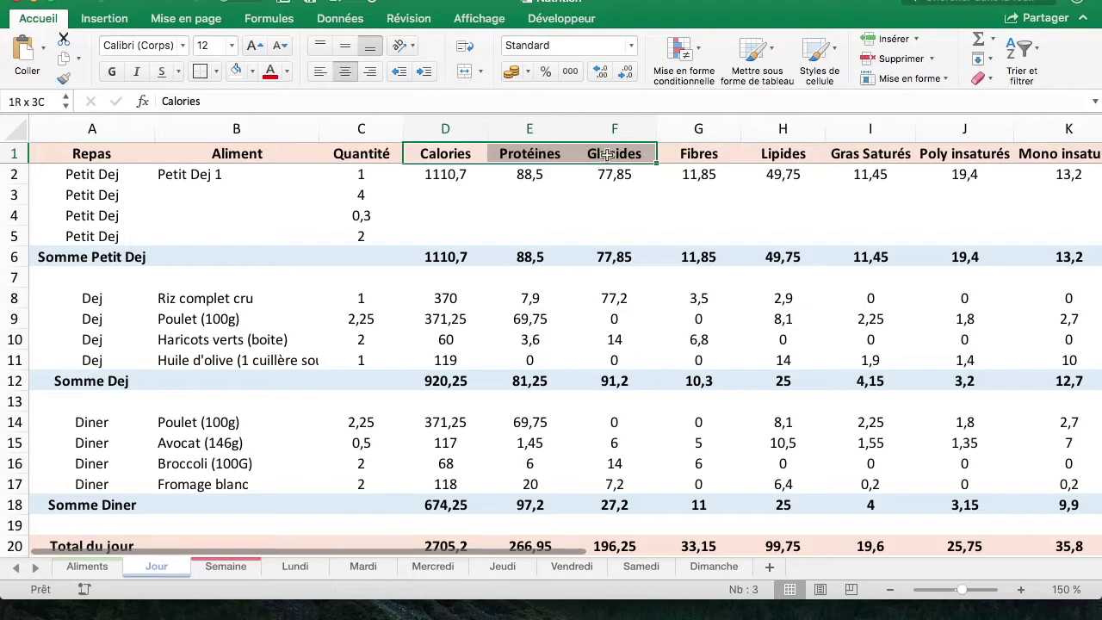
pyautogui.moveTo(527, 153); pyautogui.dragTo(1063, 176)
pyautogui.click(586, 322)
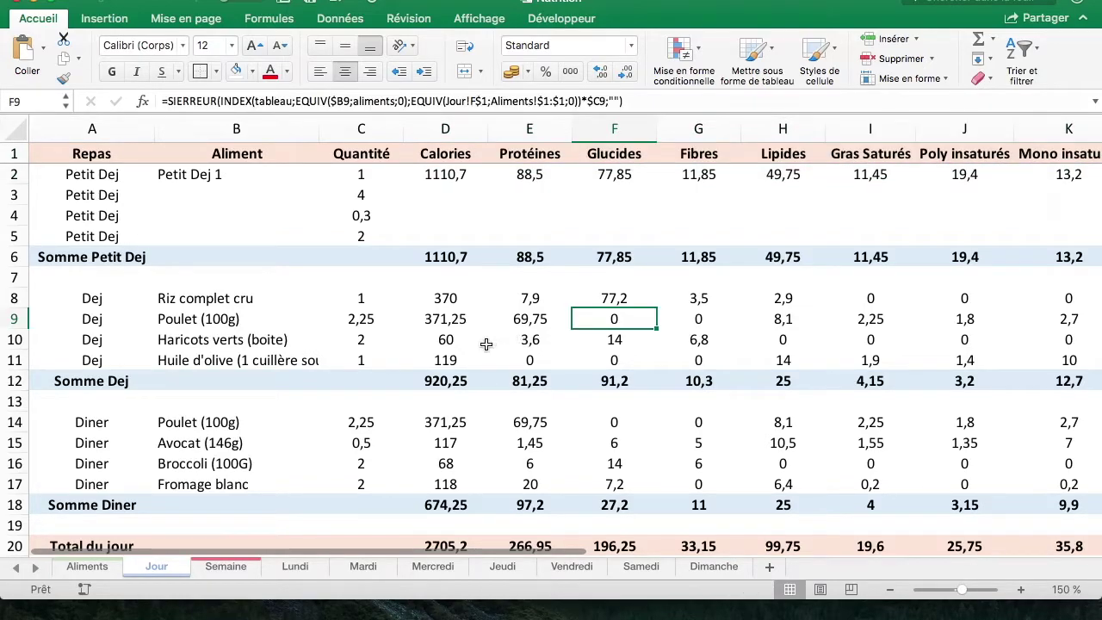
# Step: Browse B8's food dropdown, leave it unchanged, and move to the Aliments sheet
pyautogui.click(267, 298)
pyautogui.click(326, 299)
pyautogui.scroll(-3, 370, 357)
pyautogui.scroll(-5, 370, 357)
pyautogui.click(288, 302)
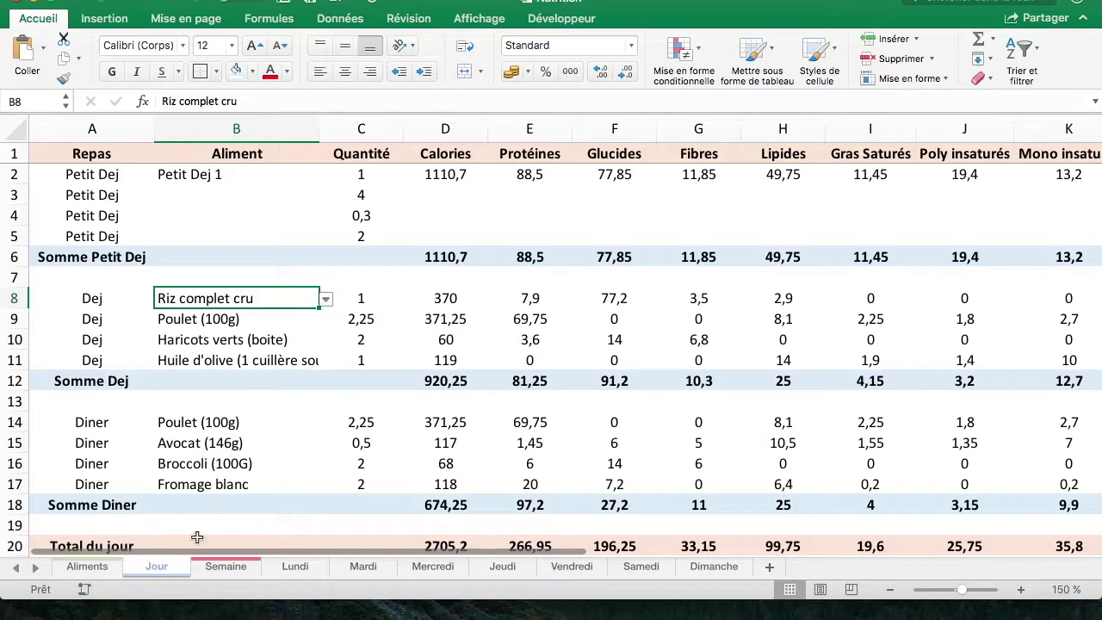
pyautogui.click(93, 568)
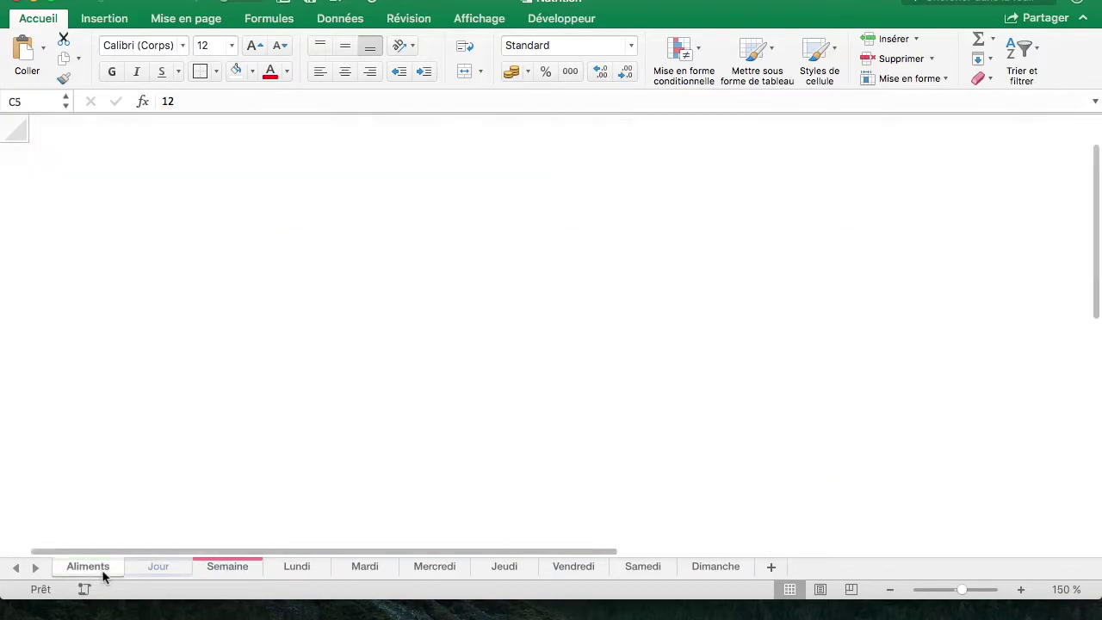
# Step: Go back to the Jour sheet and scroll through the daily meal plan
pyautogui.scroll(-4, 307, 295)
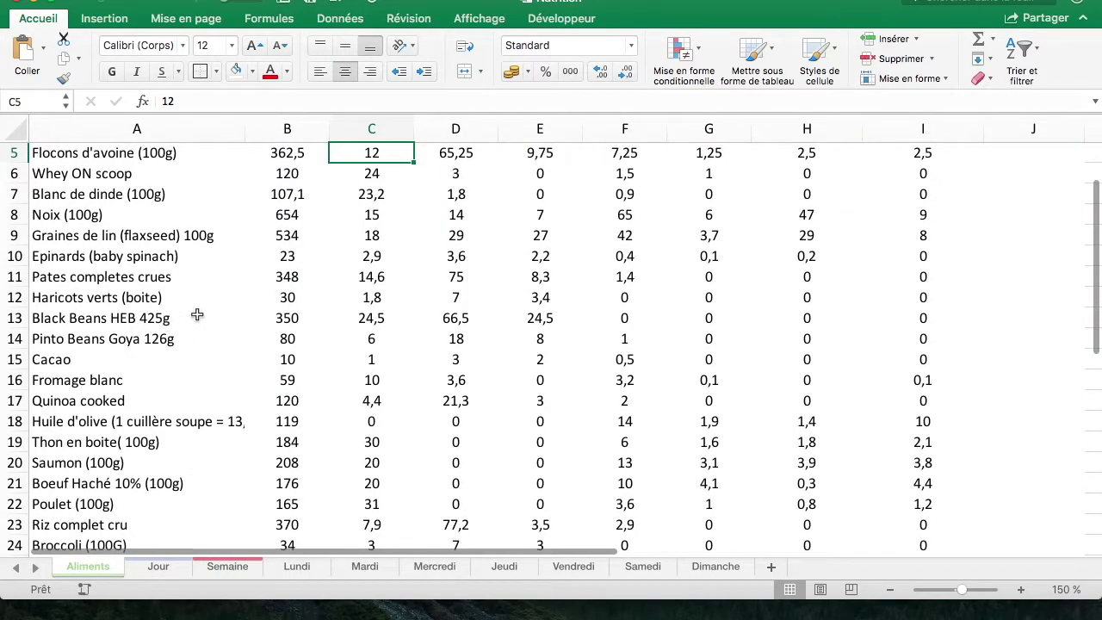
pyautogui.scroll(4, 874, 347)
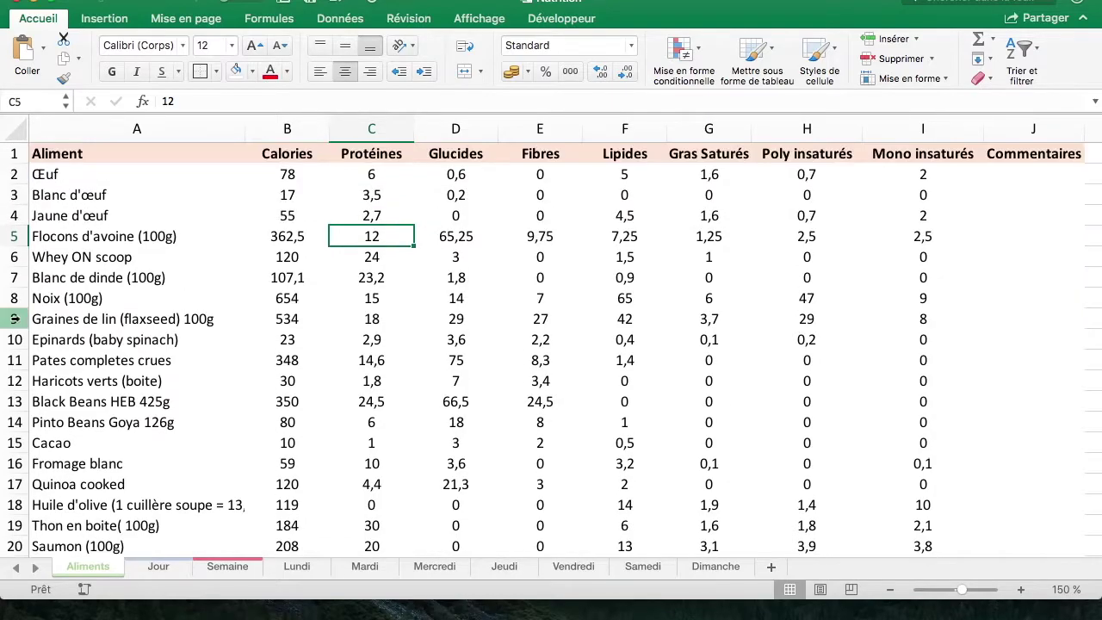
pyautogui.click(171, 568)
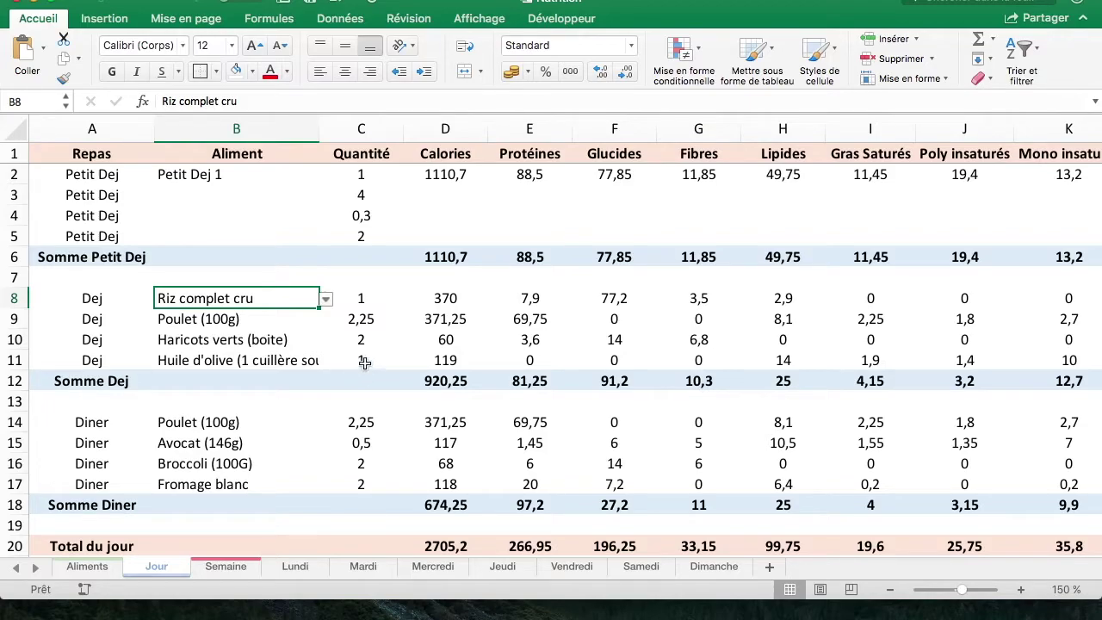
pyautogui.scroll(-1, 365, 363)
pyautogui.scroll(-3, 365, 363)
pyautogui.scroll(-2, 366, 363)
pyautogui.scroll(5, 443, 186)
# Step: Select the nutrient values D2:J18 and check food cells B8, B10 and B11
pyautogui.moveTo(444, 174); pyautogui.dragTo(1010, 507)
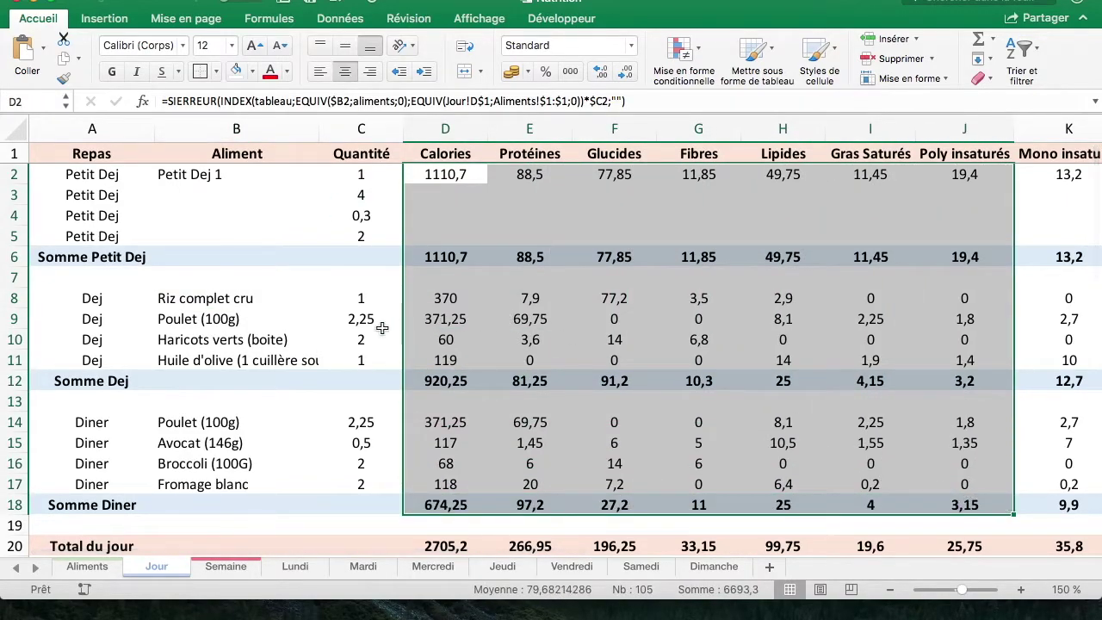
pyautogui.click(258, 297)
pyautogui.click(238, 337)
pyautogui.click(239, 358)
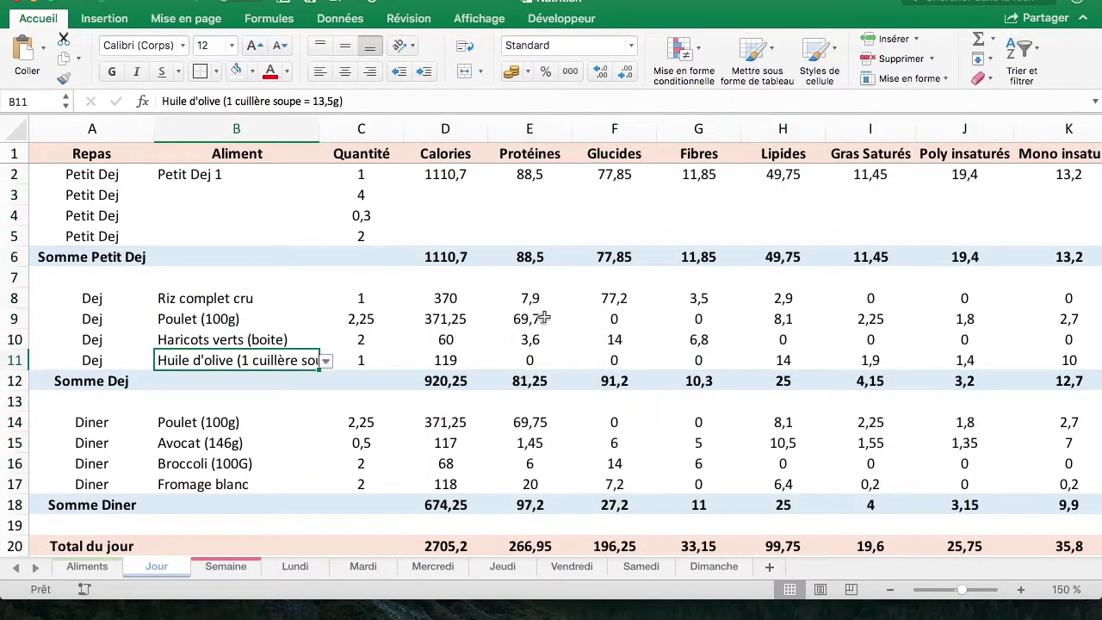
# Step: Inspect the objective check formulas in D23 and D24, then move to the Semaine sheet
pyautogui.scroll(-3, 600, 448)
pyautogui.moveTo(445, 452); pyautogui.dragTo(964, 451)
pyautogui.scroll(-3, 657, 393)
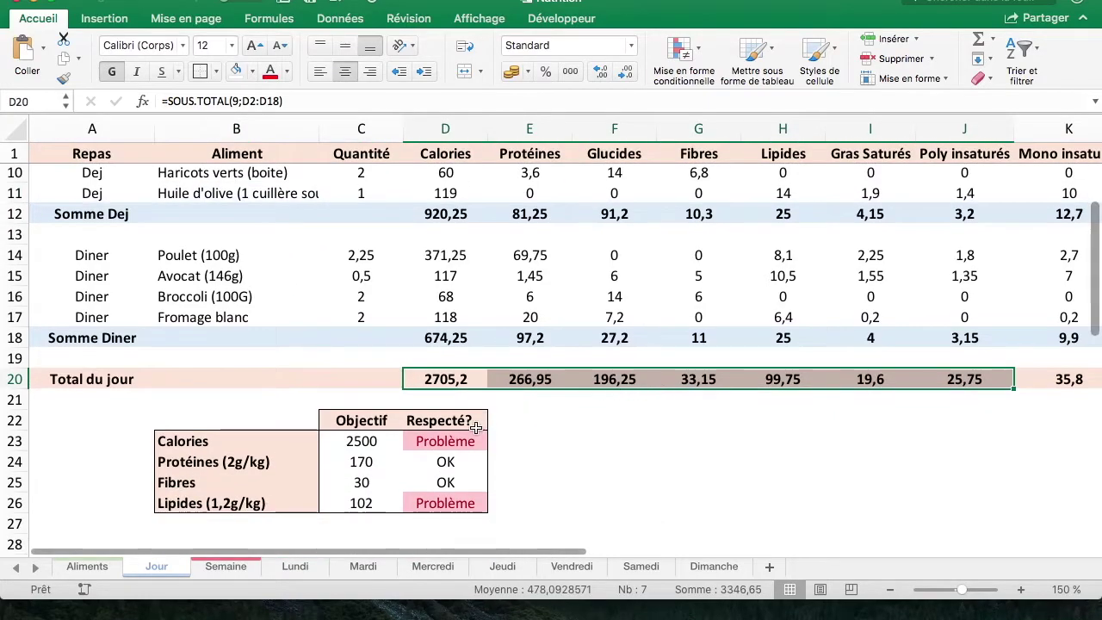
pyautogui.moveTo(362, 441); pyautogui.dragTo(439, 499)
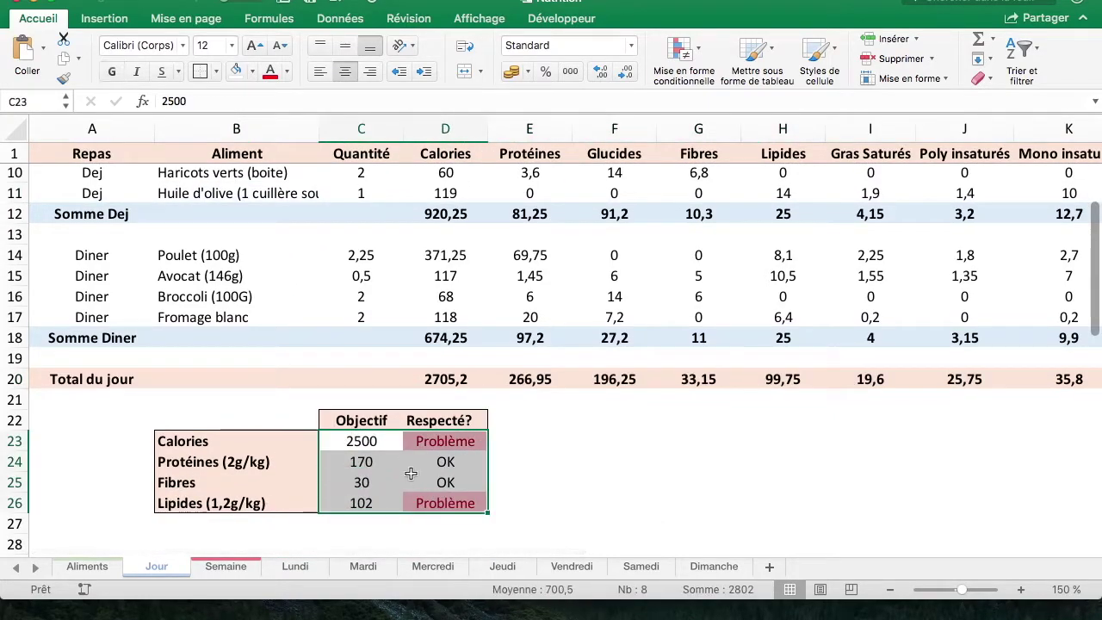
pyautogui.click(450, 443)
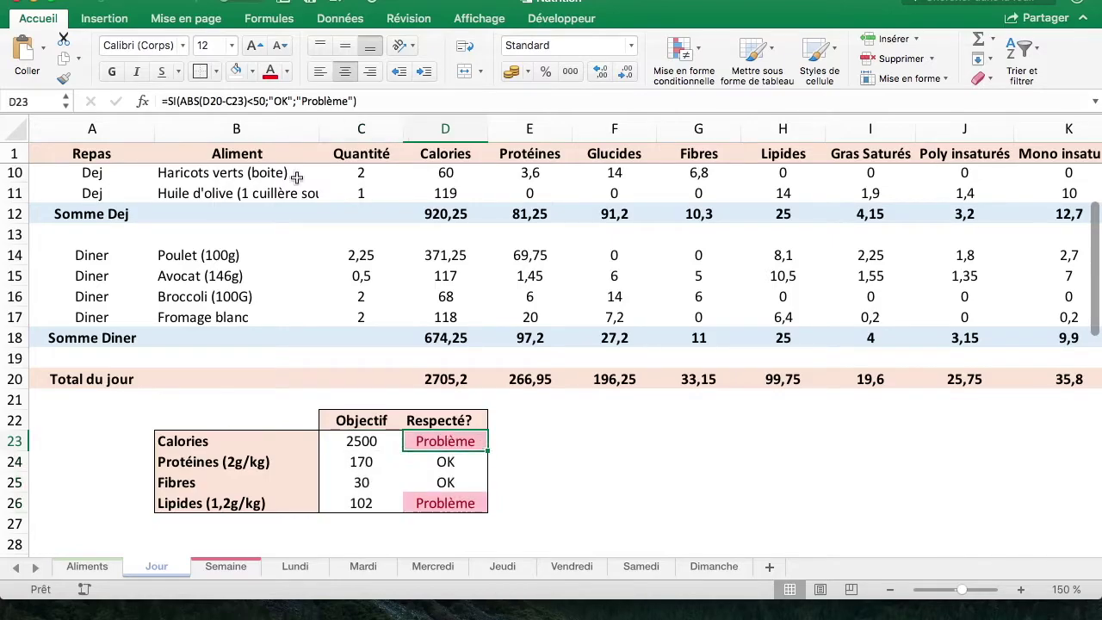
pyautogui.click(428, 465)
pyautogui.click(225, 566)
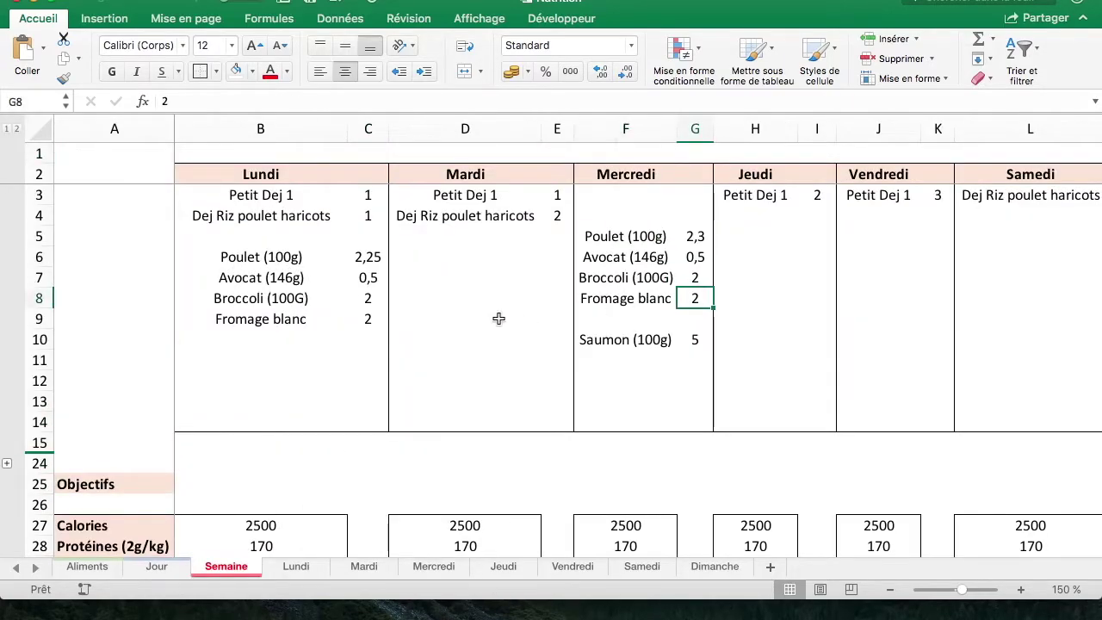
pyautogui.moveTo(261, 174); pyautogui.dragTo(1043, 174)
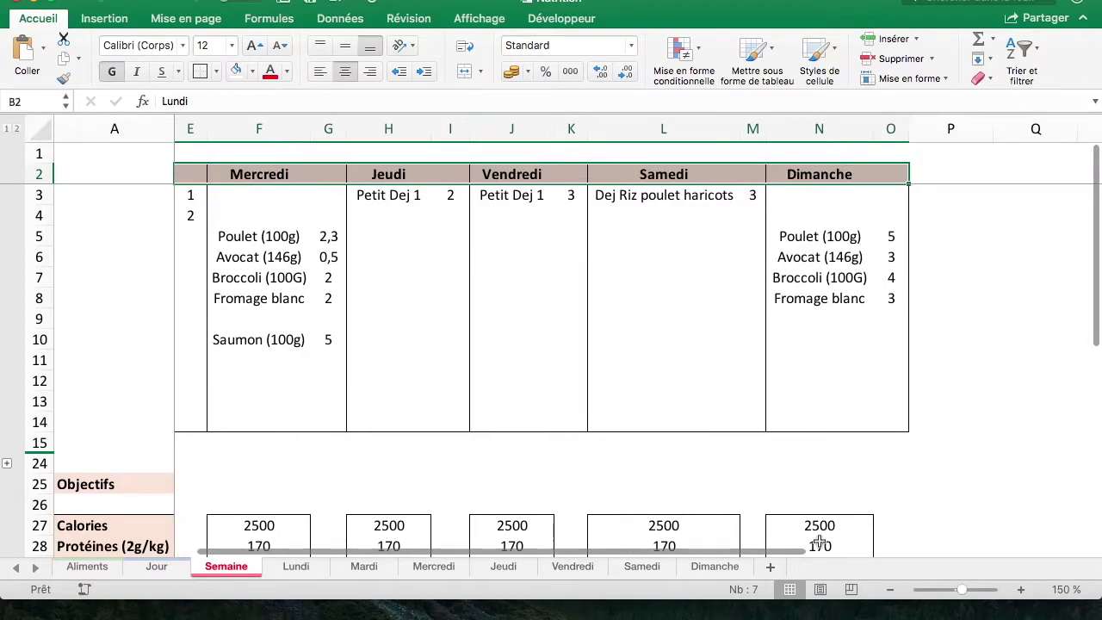
pyautogui.hscroll(-5, 647, 553)
pyautogui.moveTo(284, 257); pyautogui.dragTo(292, 319)
pyautogui.click(317, 195)
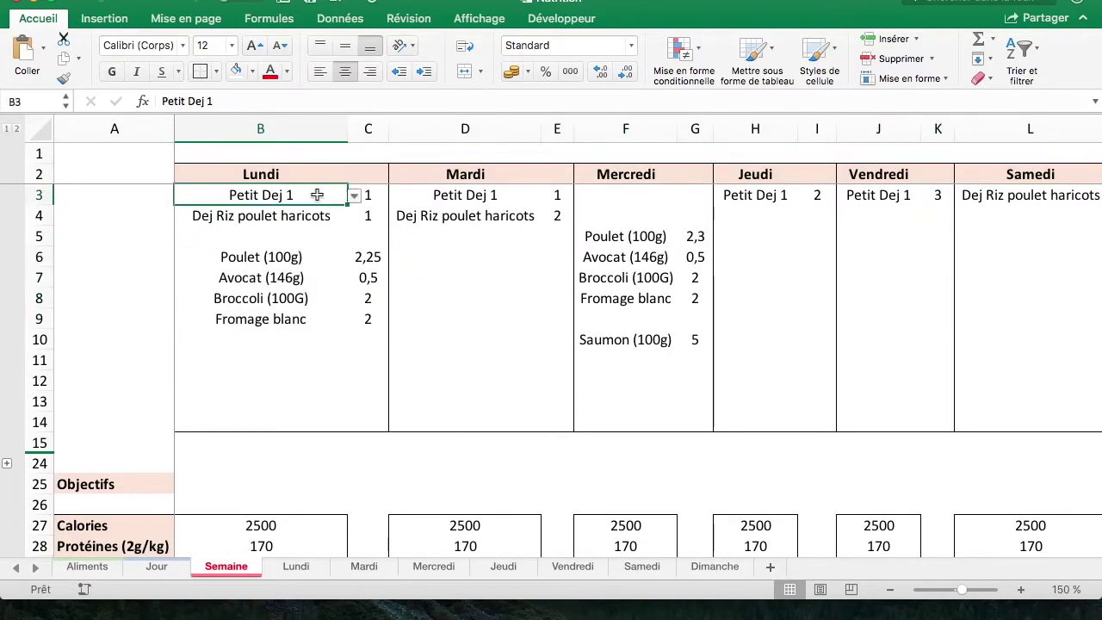
pyautogui.click(504, 215)
pyautogui.click(544, 217)
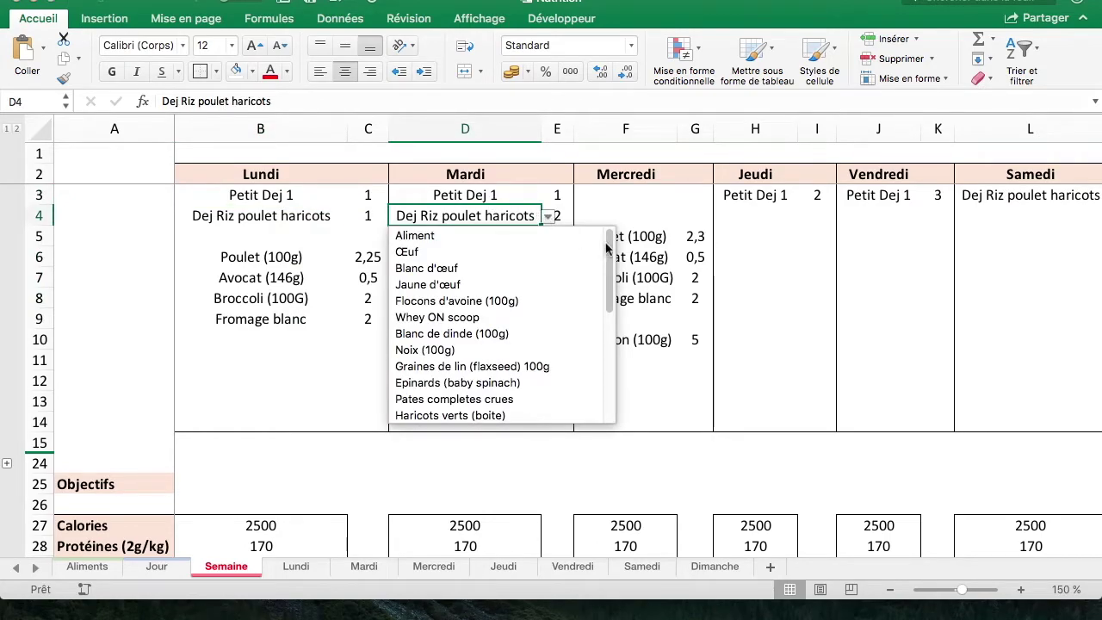
pyautogui.moveTo(607, 248); pyautogui.dragTo(600, 387)
pyautogui.click(502, 223)
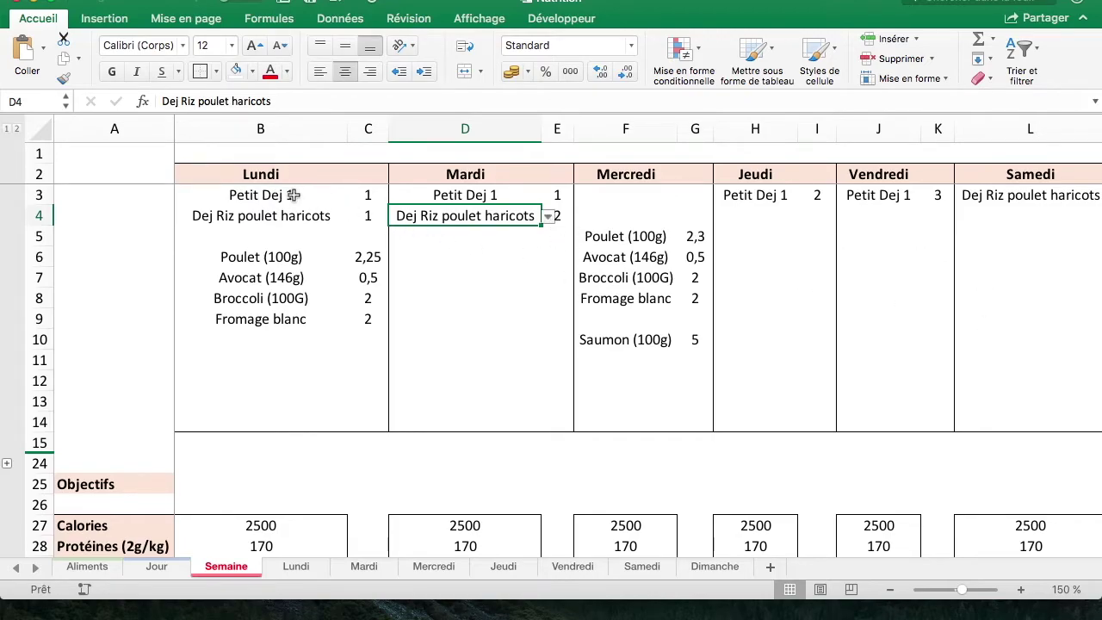
pyautogui.scroll(-2, 877, 347)
pyautogui.scroll(-4, 877, 347)
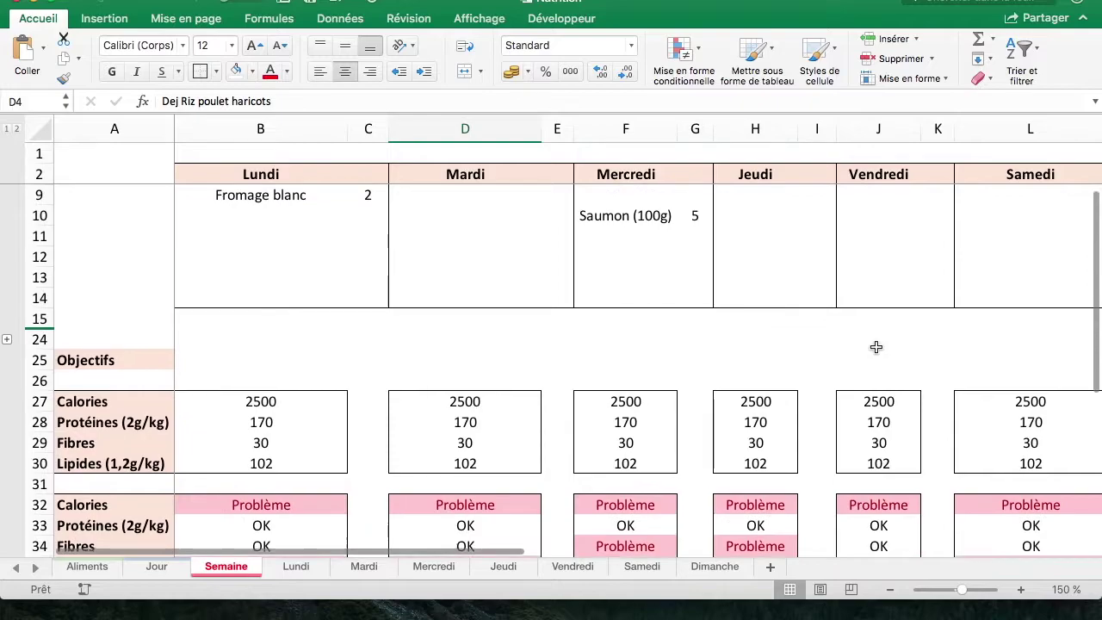
pyautogui.scroll(-3, 877, 347)
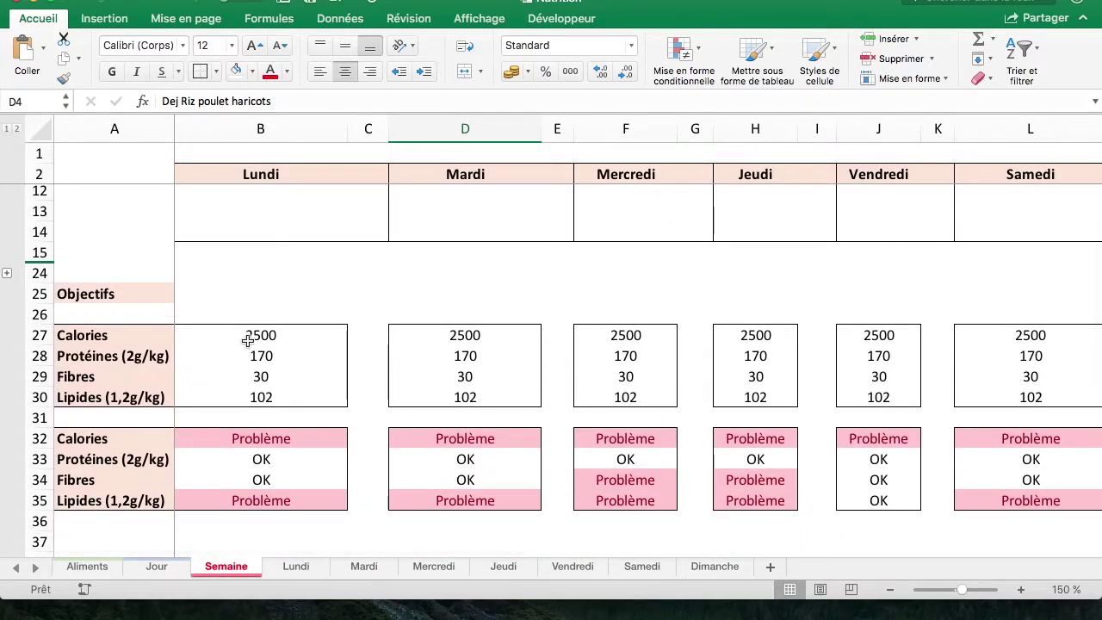
pyautogui.moveTo(250, 336); pyautogui.dragTo(1021, 401)
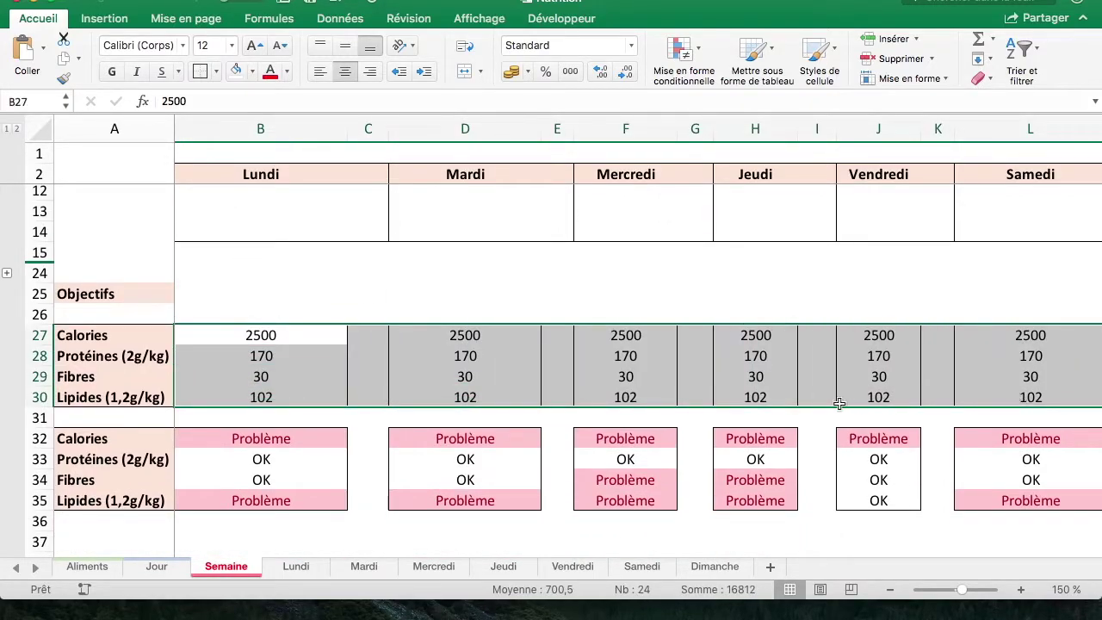
pyautogui.click(558, 299)
pyautogui.scroll(-1, 557, 298)
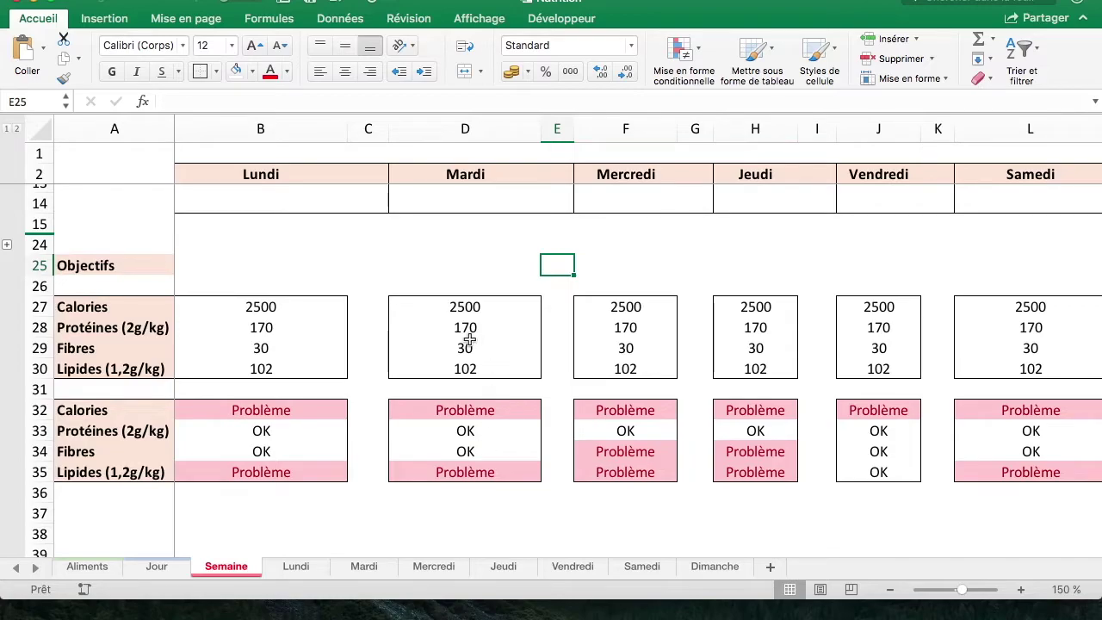
pyautogui.hscroll(1, 470, 340)
pyautogui.hscroll(2, 470, 340)
pyautogui.hscroll(2, 470, 340)
pyautogui.hscroll(-2, 469, 340)
pyautogui.scroll(-1, 469, 340)
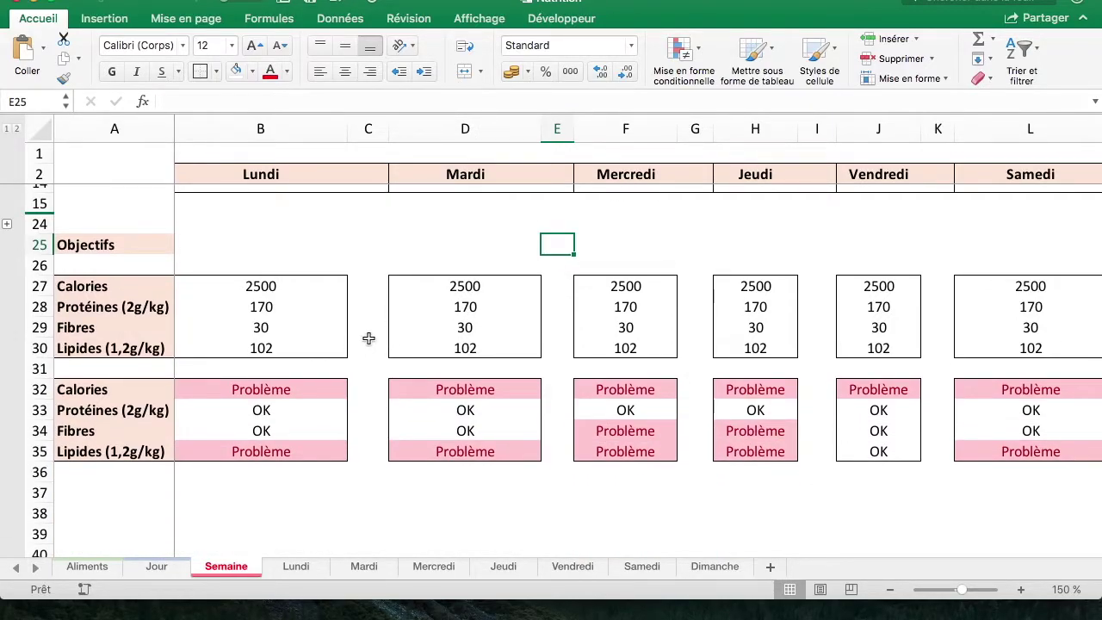
pyautogui.scroll(6, 369, 339)
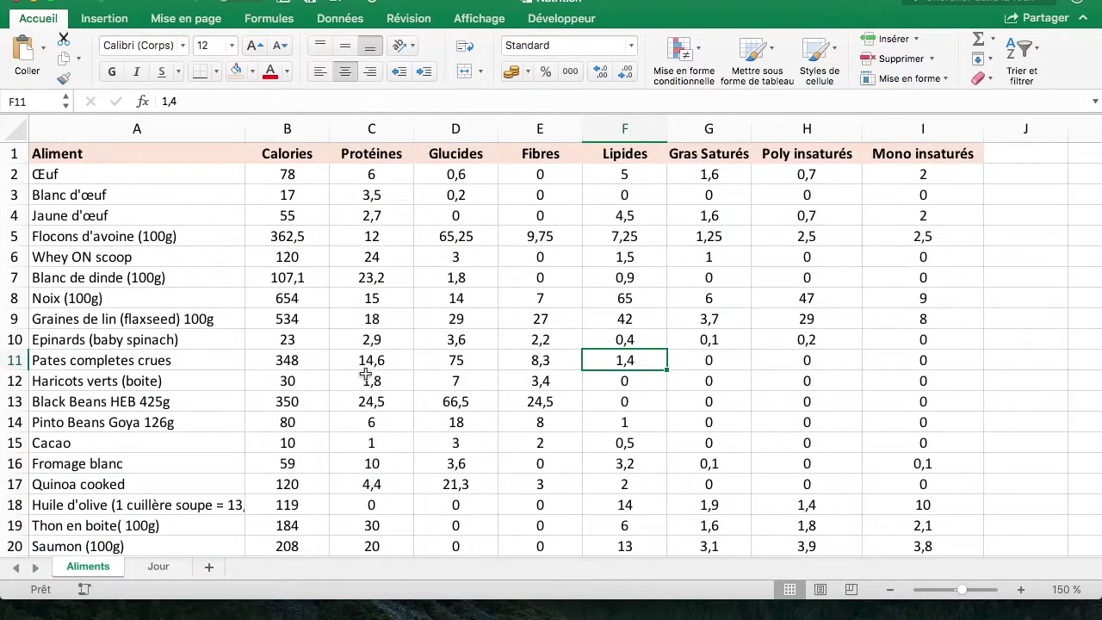
# Step: Inspect the Aliments table: header row A1:I1, protein values and the food-name list
pyautogui.click(365, 379)
pyautogui.click(991, 319)
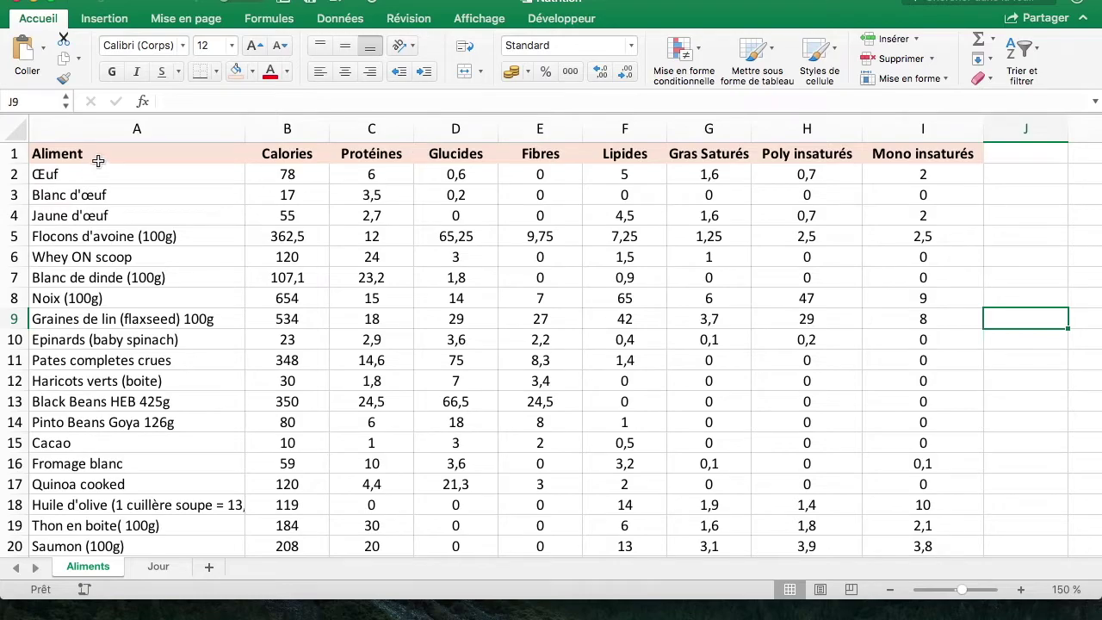
pyautogui.moveTo(102, 154); pyautogui.dragTo(901, 147)
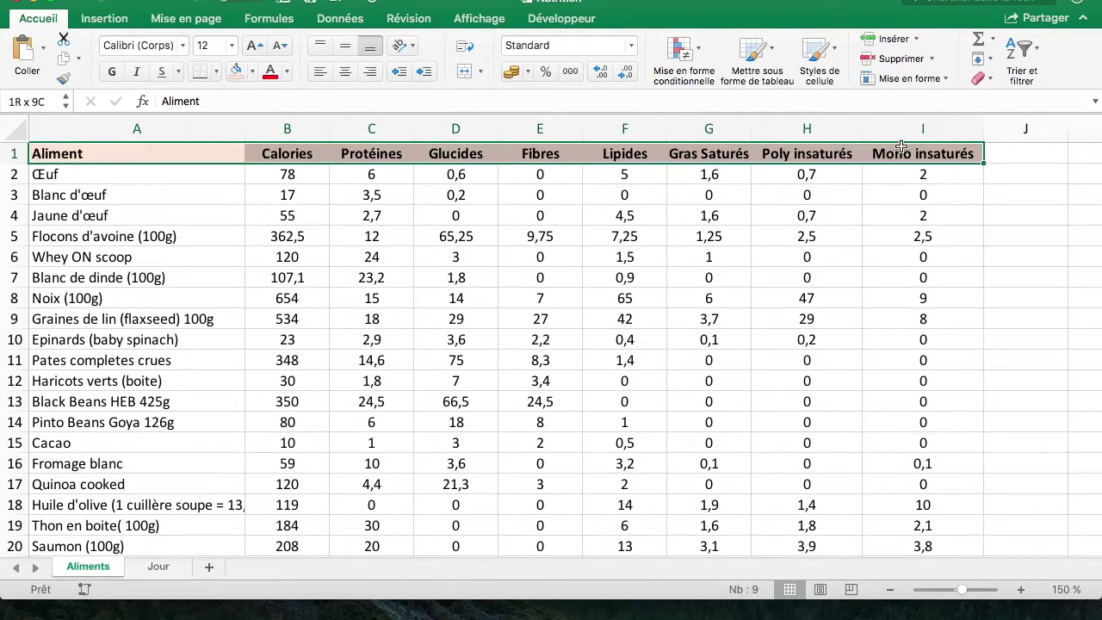
pyautogui.click(385, 315)
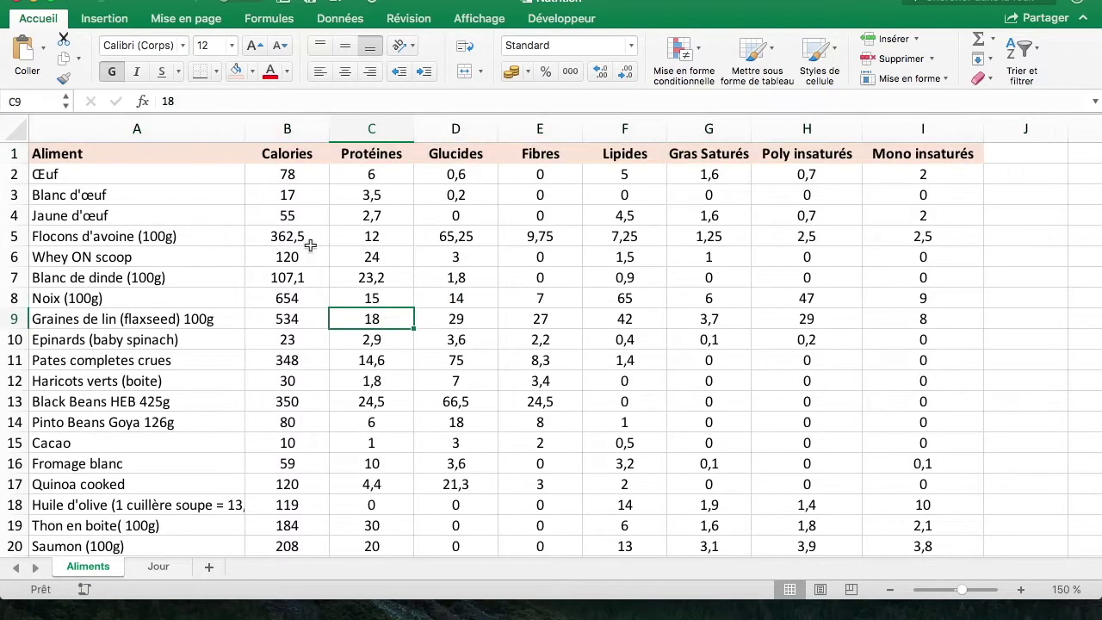
pyautogui.click(138, 173)
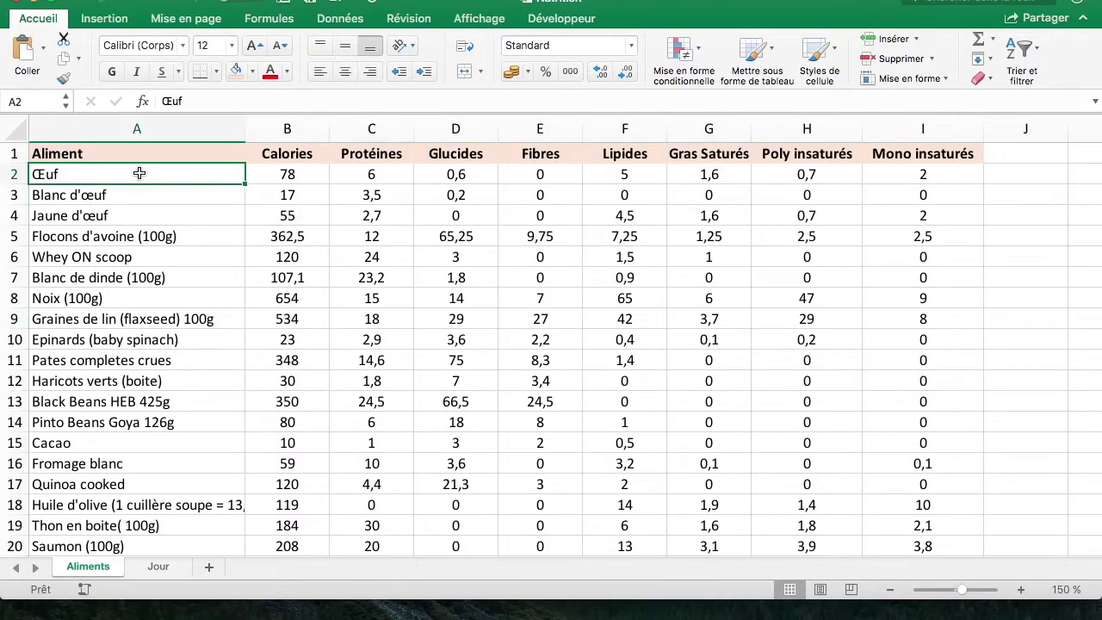
pyautogui.hotkey('shift', 'Down')
pyautogui.hotkey('shift', 'Down')
pyautogui.hotkey('shift', 'Down')
pyautogui.hotkey('shift', 'Down')
pyautogui.hotkey('shift', 'Down')
pyautogui.hotkey('shift', 'Down')
pyautogui.hotkey('shift', 'Down')
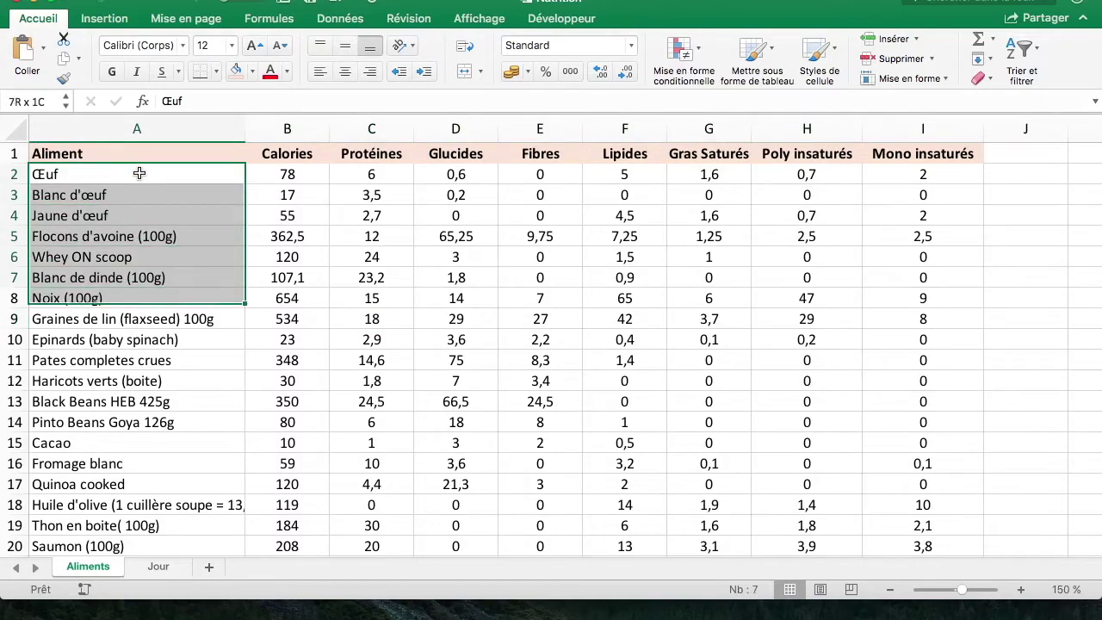
pyautogui.press('Down')
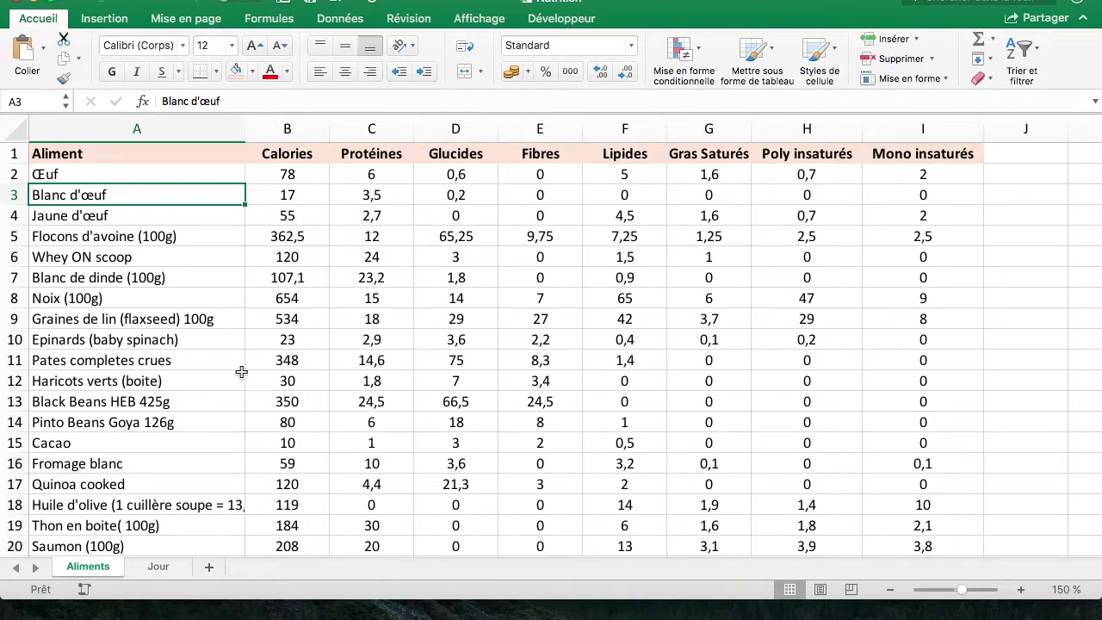
# Step: Step across the nutrient headers from Calories to Poly and Mono insaturés
pyautogui.scroll(-1, 215, 360)
pyautogui.scroll(-1, 215, 360)
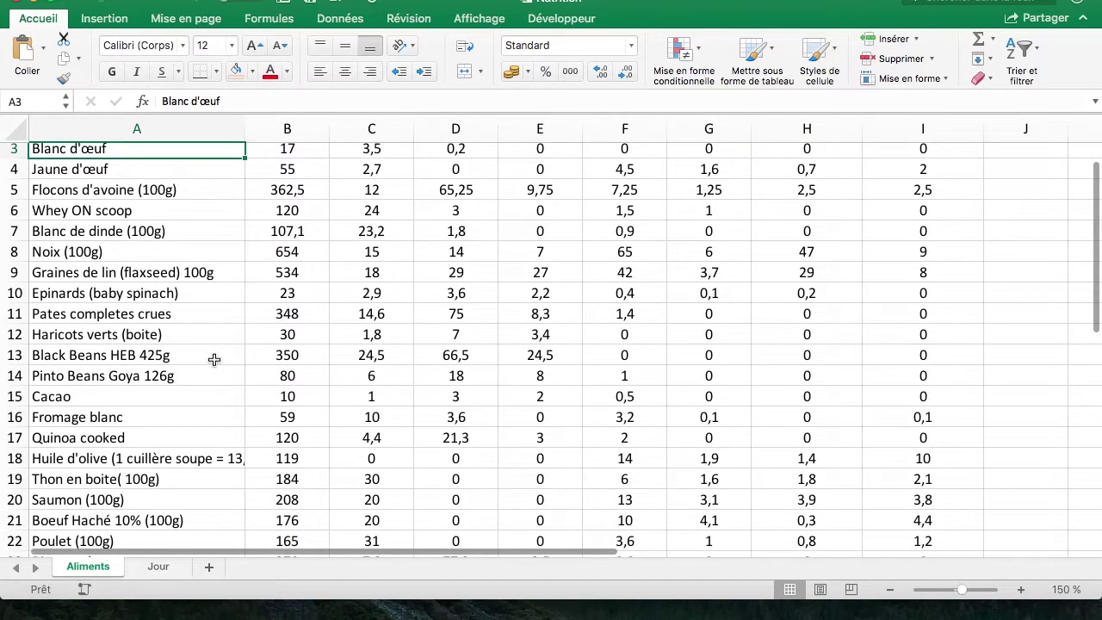
pyautogui.scroll(2, 246, 344)
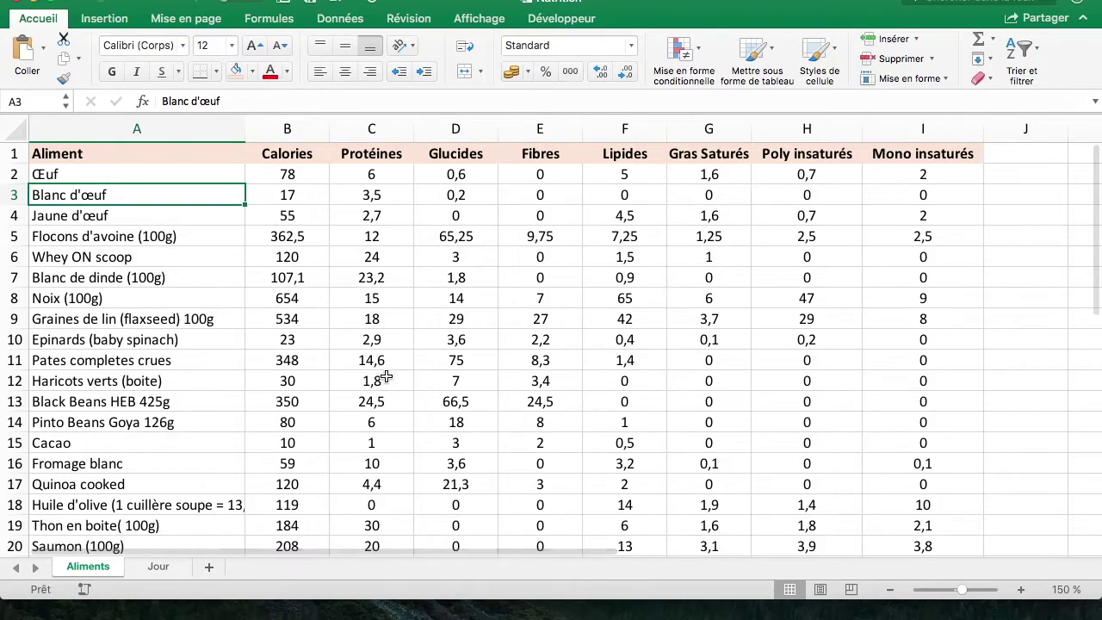
pyautogui.click(226, 325)
pyautogui.click(315, 159)
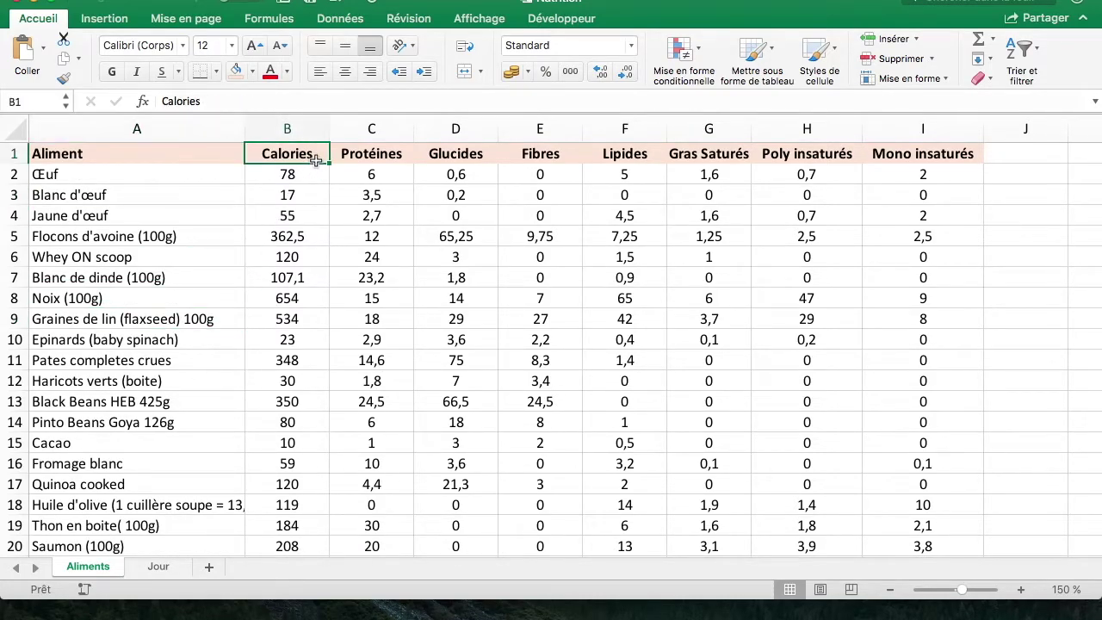
pyautogui.press('Right')
pyautogui.press('Right')
pyautogui.press('Right')
pyautogui.press('Right')
pyautogui.press('Right')
pyautogui.press('Right')
pyautogui.press('Right')
pyautogui.press('Left')
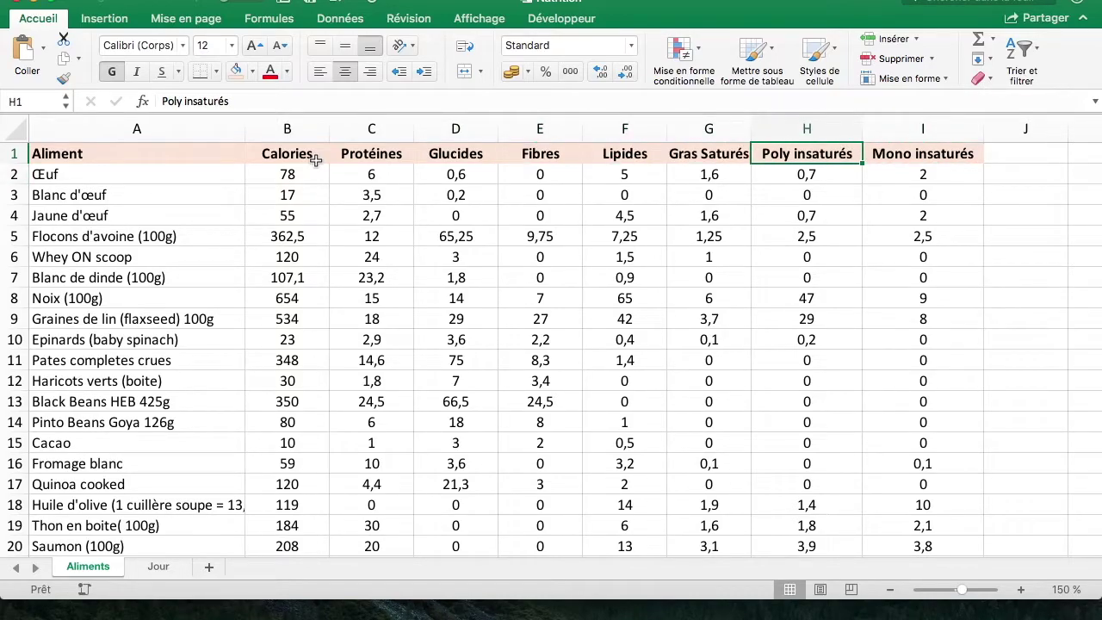
pyautogui.press('Down')
pyautogui.press('Up')
pyautogui.press('Right')
pyautogui.press('Left')
pyautogui.press('Right')
pyautogui.press('Right')
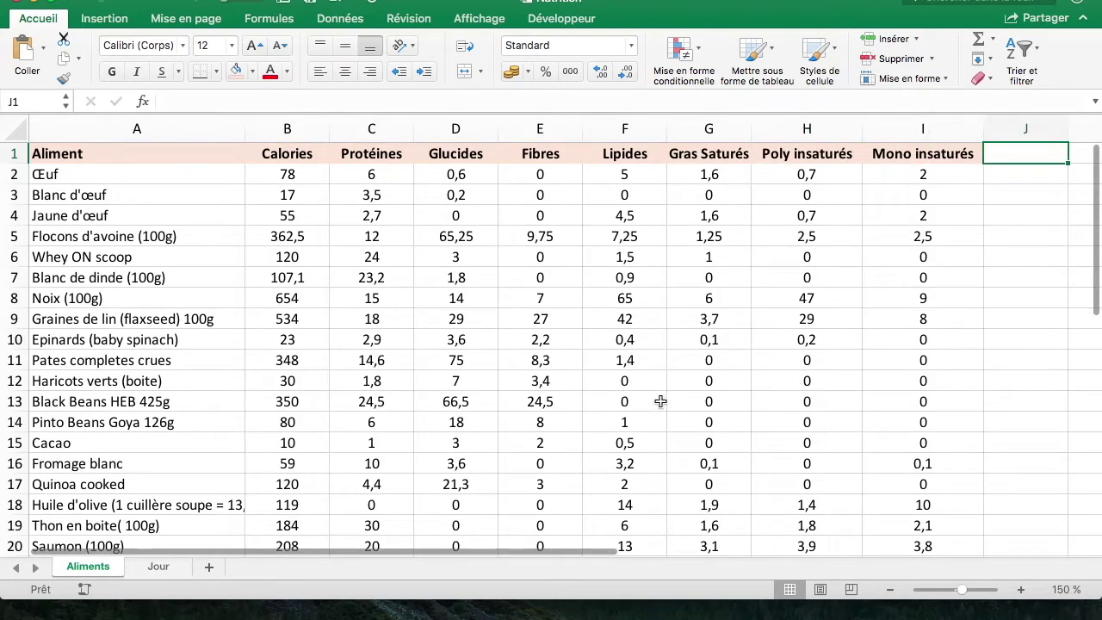
# Step: Select nutrient values for four foods, then the Black Beans and pasta values
pyautogui.scroll(-2, 625, 390)
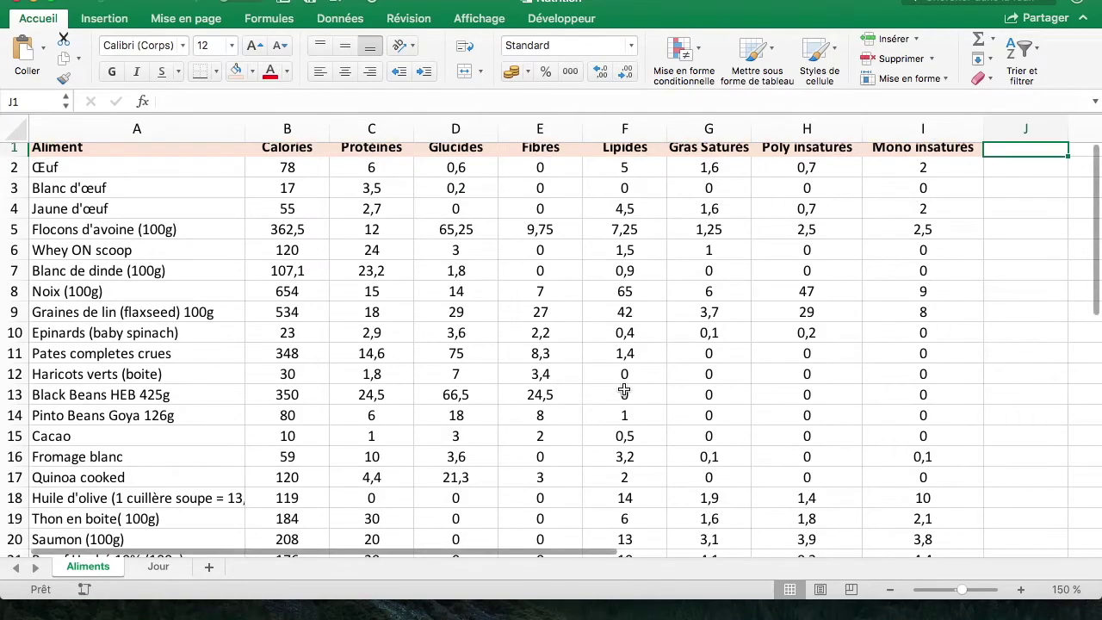
pyautogui.moveTo(868, 478); pyautogui.dragTo(297, 422)
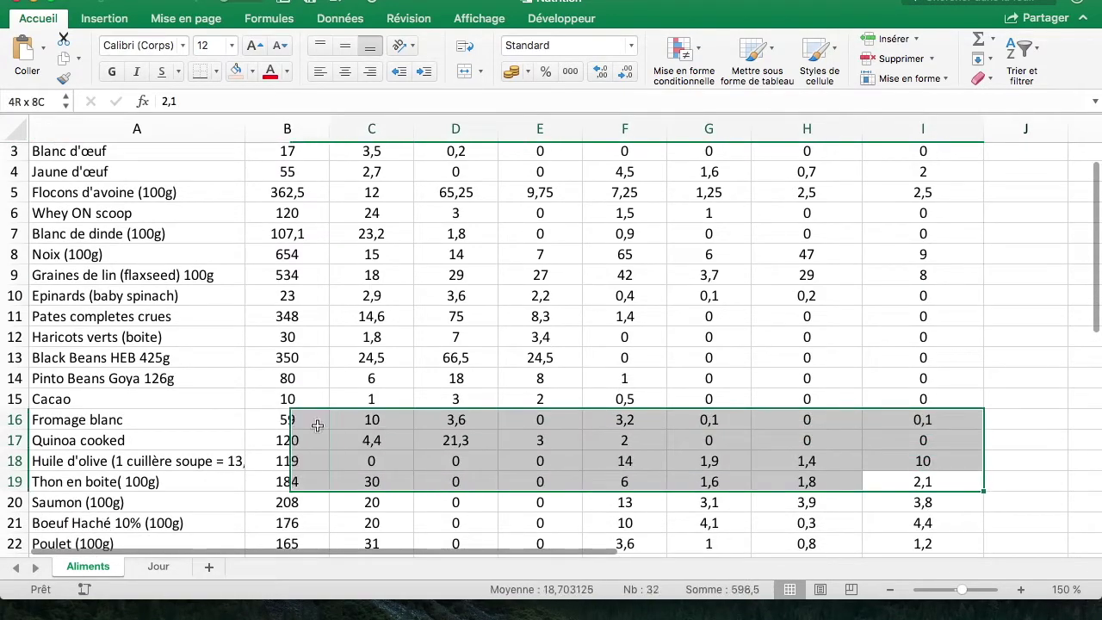
pyautogui.click(302, 359)
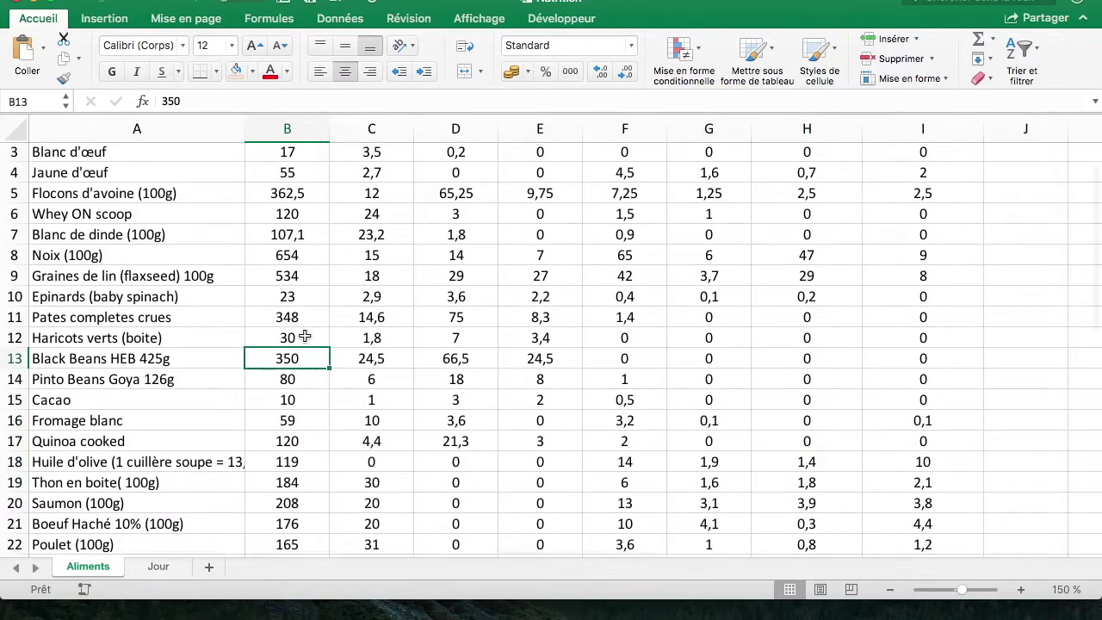
pyautogui.scroll(1, 228, 323)
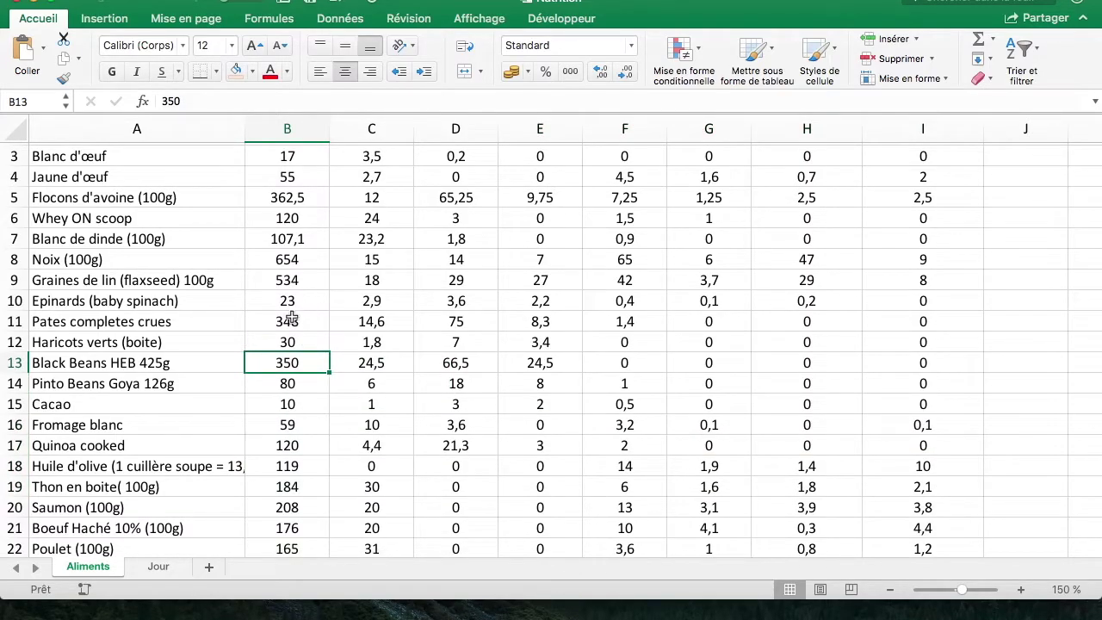
pyautogui.click(367, 322)
pyautogui.scroll(2, 367, 321)
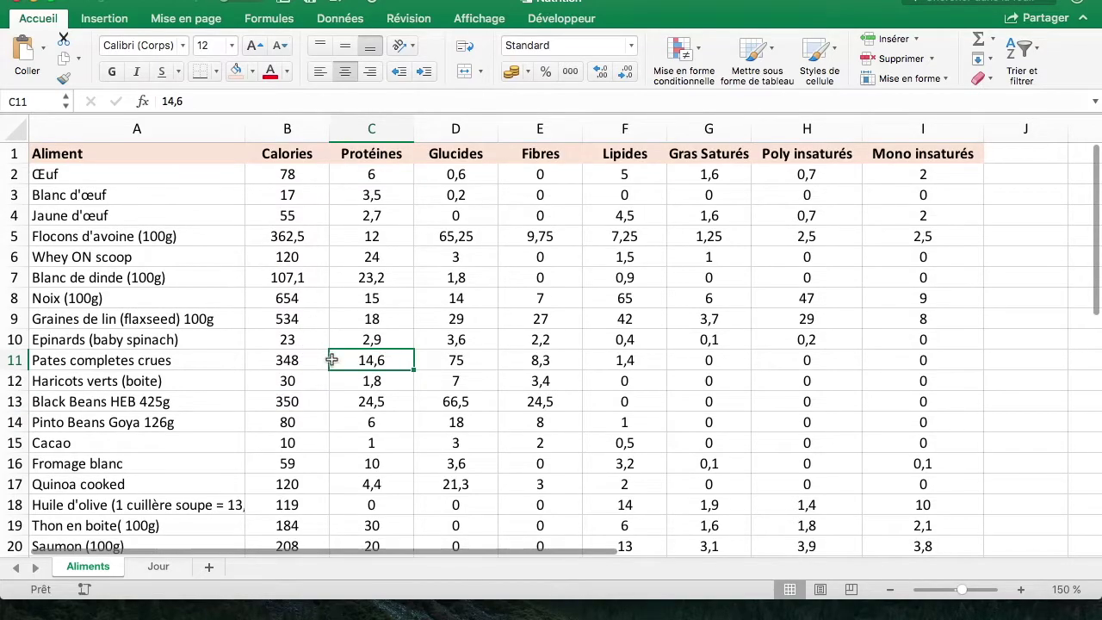
pyautogui.click(291, 360)
pyautogui.moveTo(856, 362); pyautogui.dragTo(285, 362)
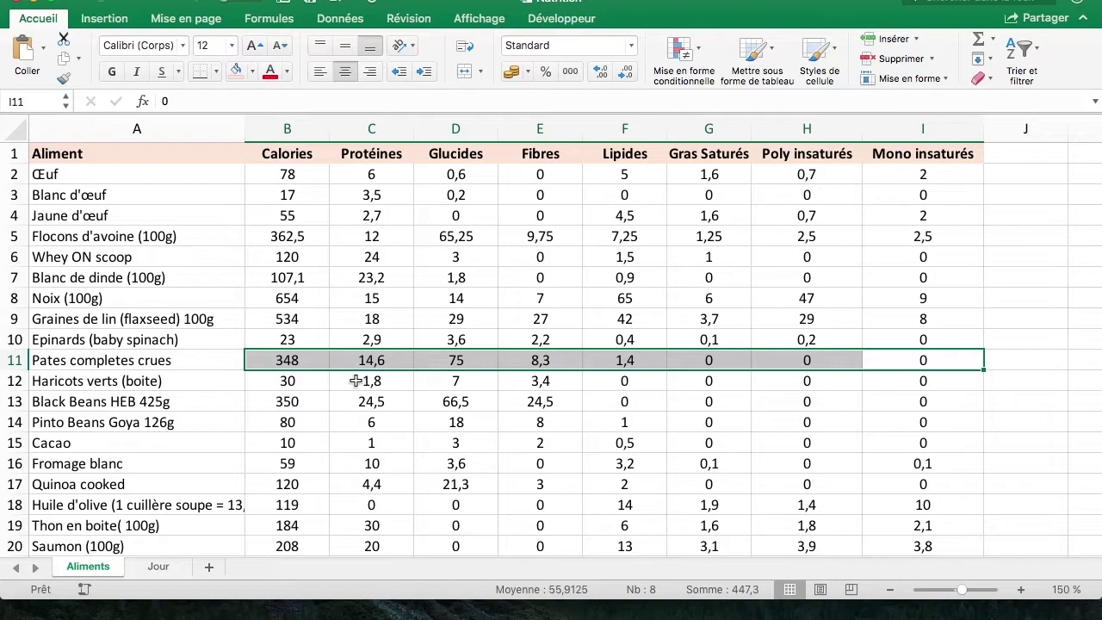
# Step: Scroll through the Aliments table and move to the empty Jour sheet
pyautogui.scroll(-2, 89, 209)
pyautogui.scroll(-2, 155, 385)
pyautogui.scroll(4, 195, 505)
pyautogui.scroll(1, 244, 357)
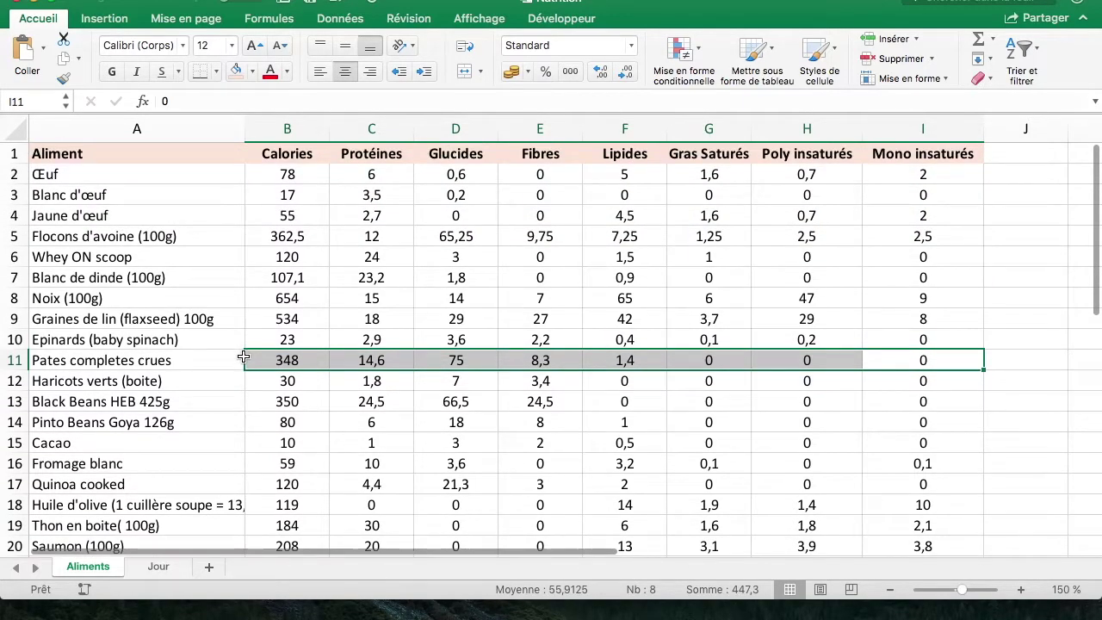
pyautogui.click(159, 567)
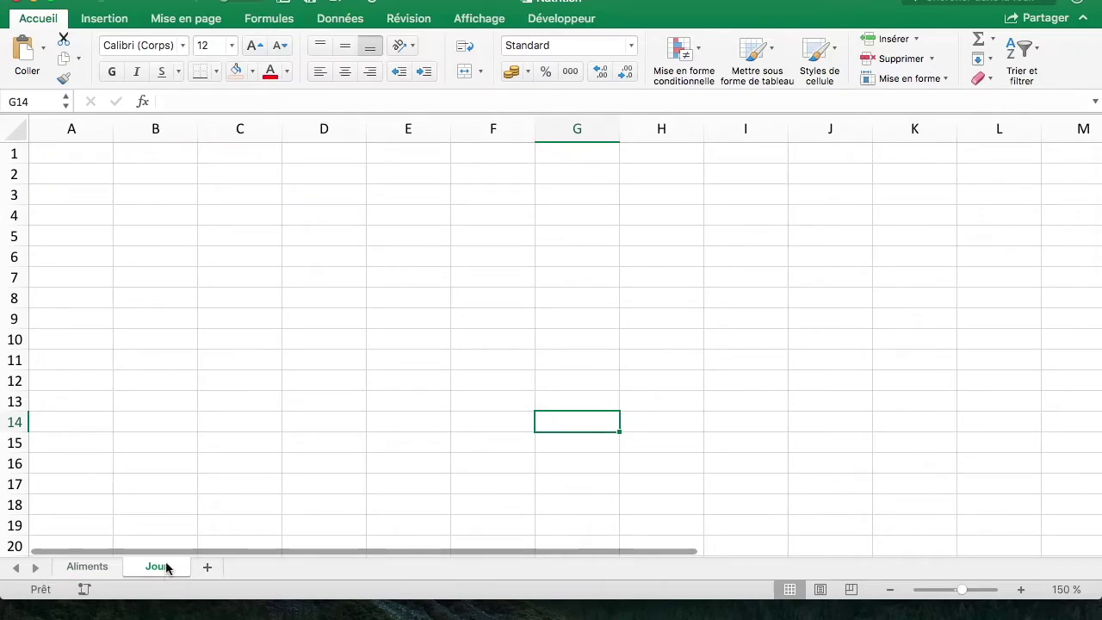
# Step: Name Aliments column A 'aliments' via the Name Box, then return to the Jour sheet
pyautogui.click(95, 567)
pyautogui.click(130, 134)
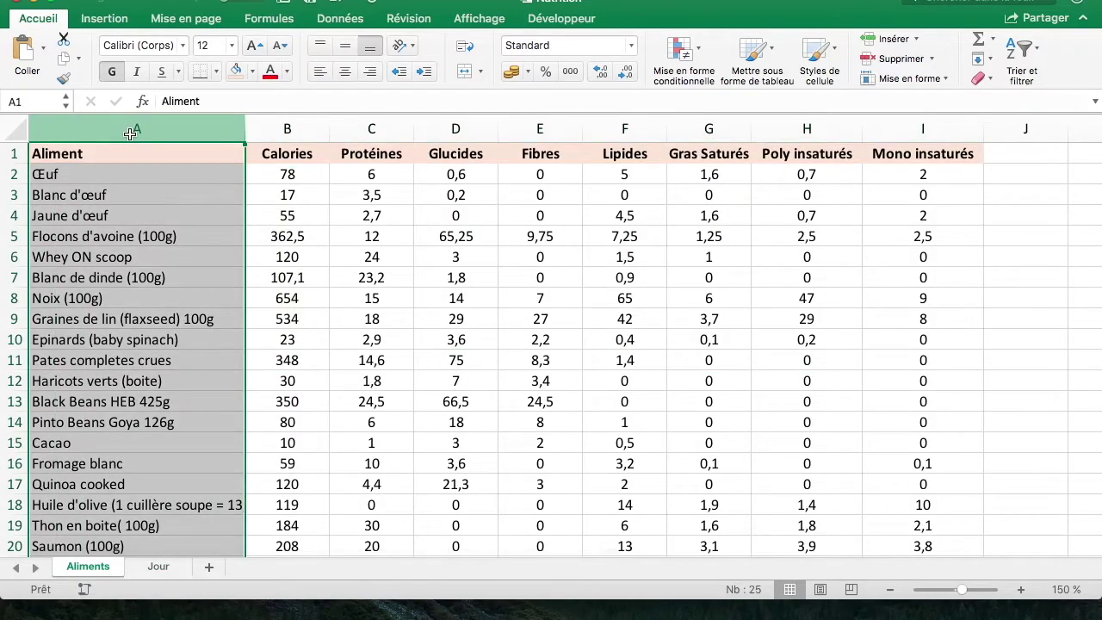
pyautogui.click(30, 103)
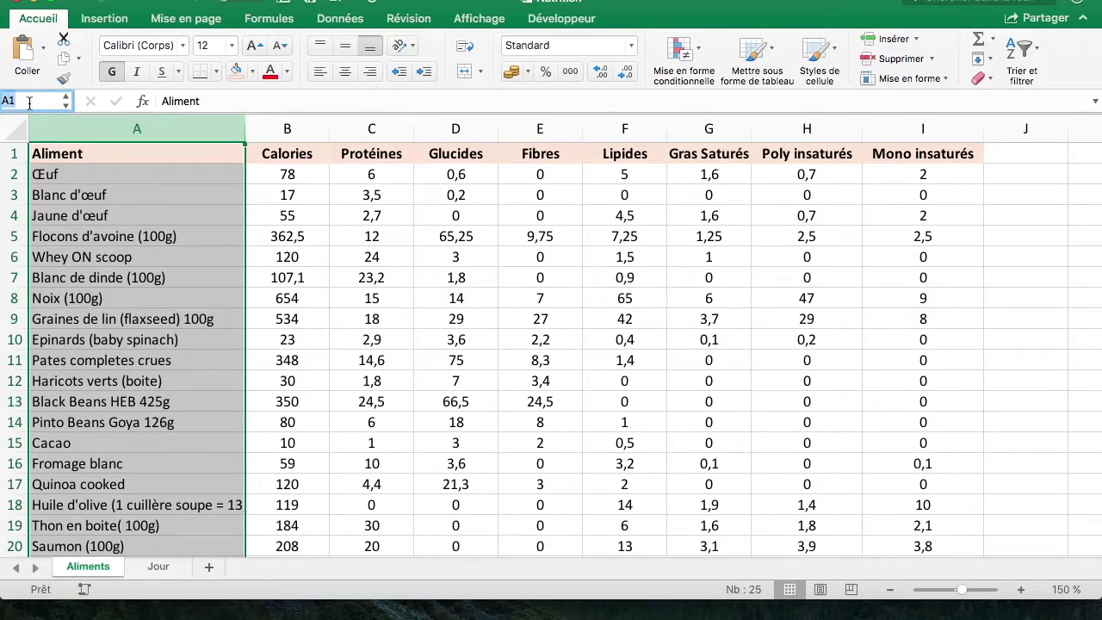
pyautogui.write('aliments')
pyautogui.press('Return')
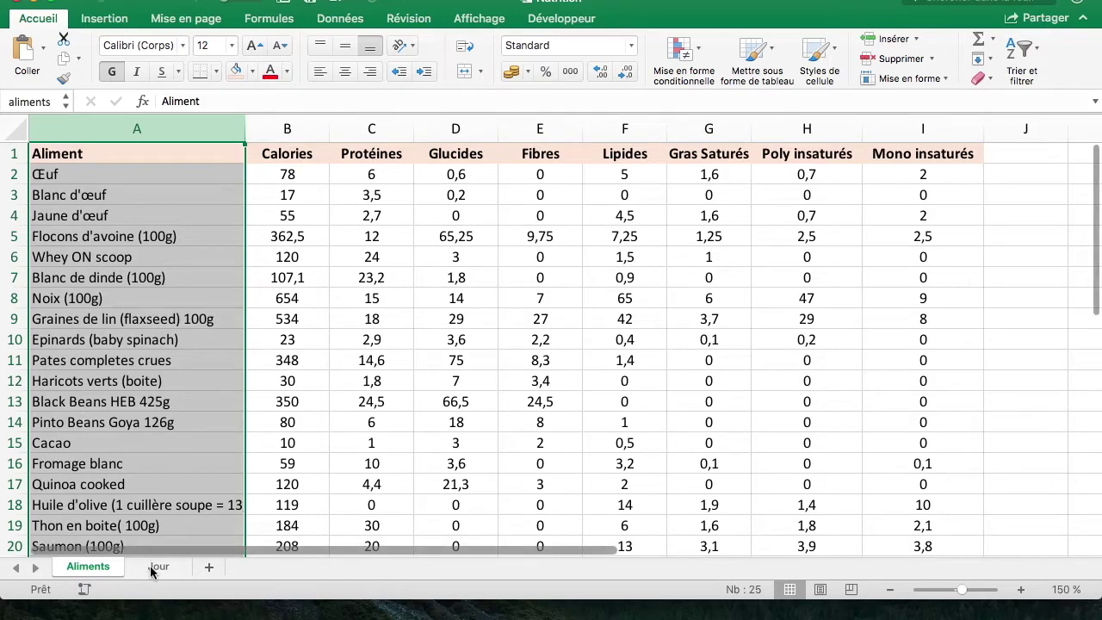
pyautogui.click(155, 567)
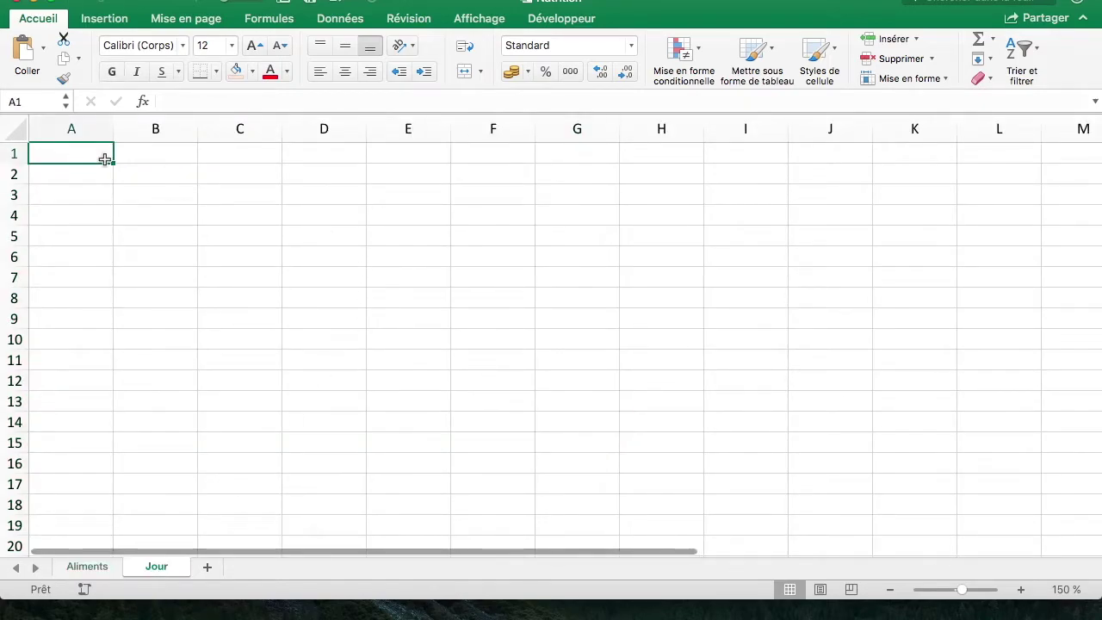
# Step: Type the headers Repas, Aliment and Quantité into Jour A1:C1
pyautogui.write('Resps')
pyautogui.press('BackSpace')
pyautogui.press('BackSpace')
pyautogui.press('BackSpace')
pyautogui.write('pas')
pyautogui.press('Tab')
pyautogui.write('Aliment')
pyautogui.press('Tab')
pyautogui.write('Quanti')
pyautogui.press('Tab')
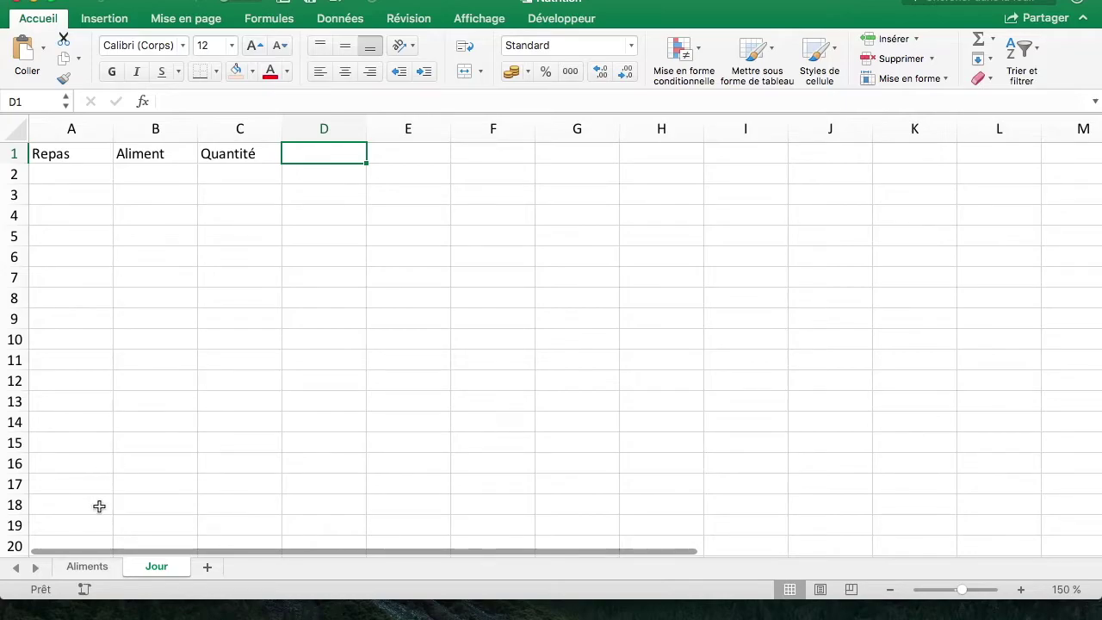
# Step: Copy the Calories through Mono insaturés headers from Aliments and paste them at Jour D1
pyautogui.click(90, 567)
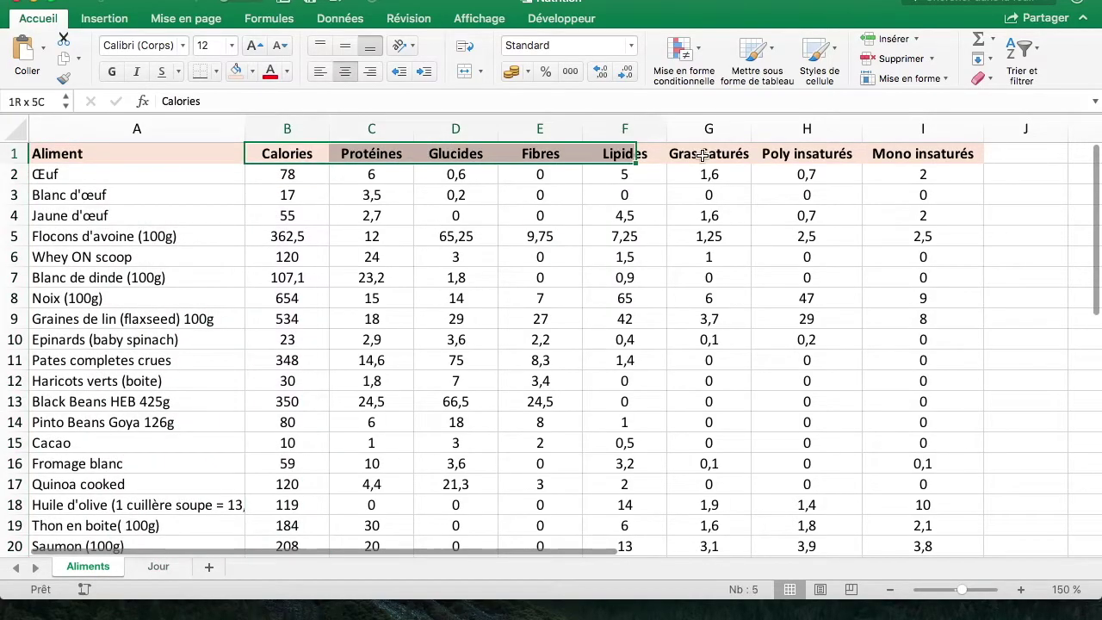
pyautogui.moveTo(297, 155); pyautogui.dragTo(913, 154)
pyautogui.press('super+c')
pyautogui.click(158, 566)
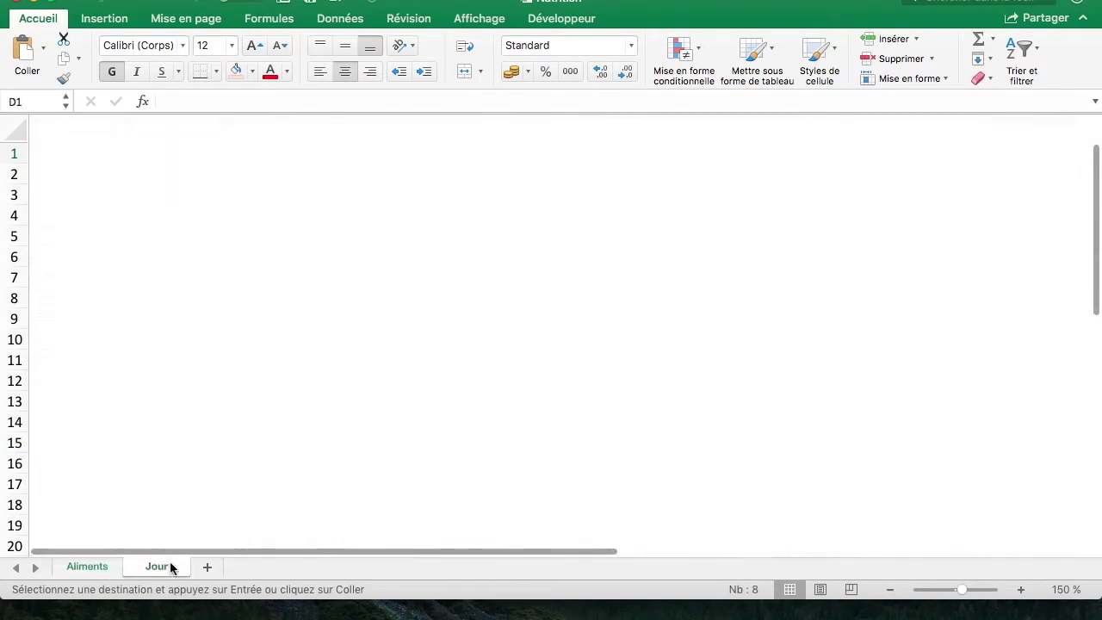
pyautogui.click(327, 155)
pyautogui.press('super+v')
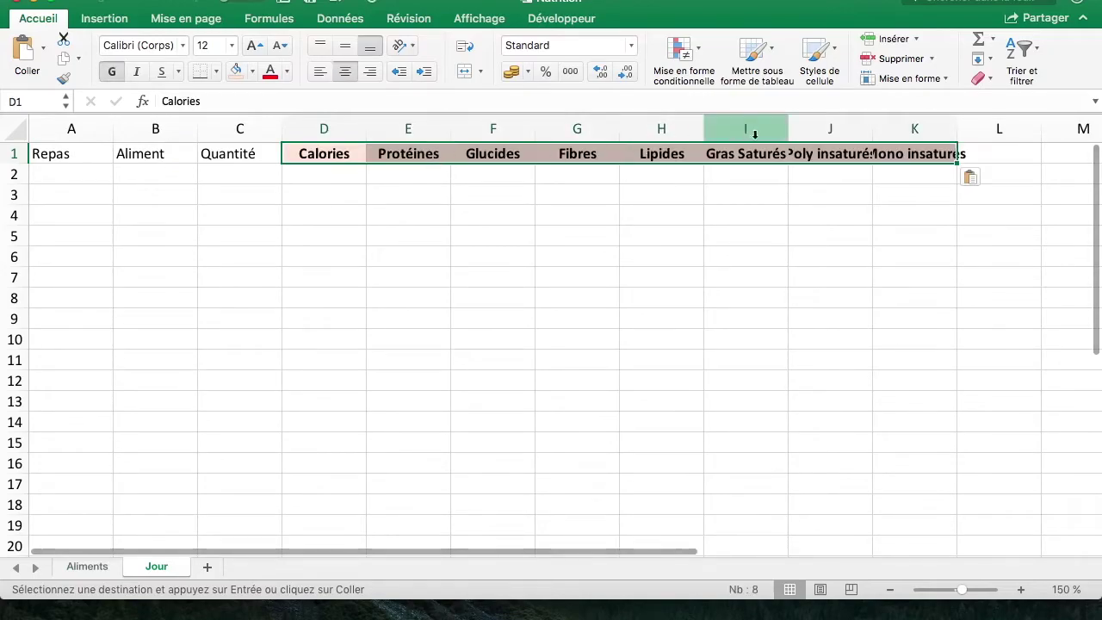
pyautogui.click(102, 564)
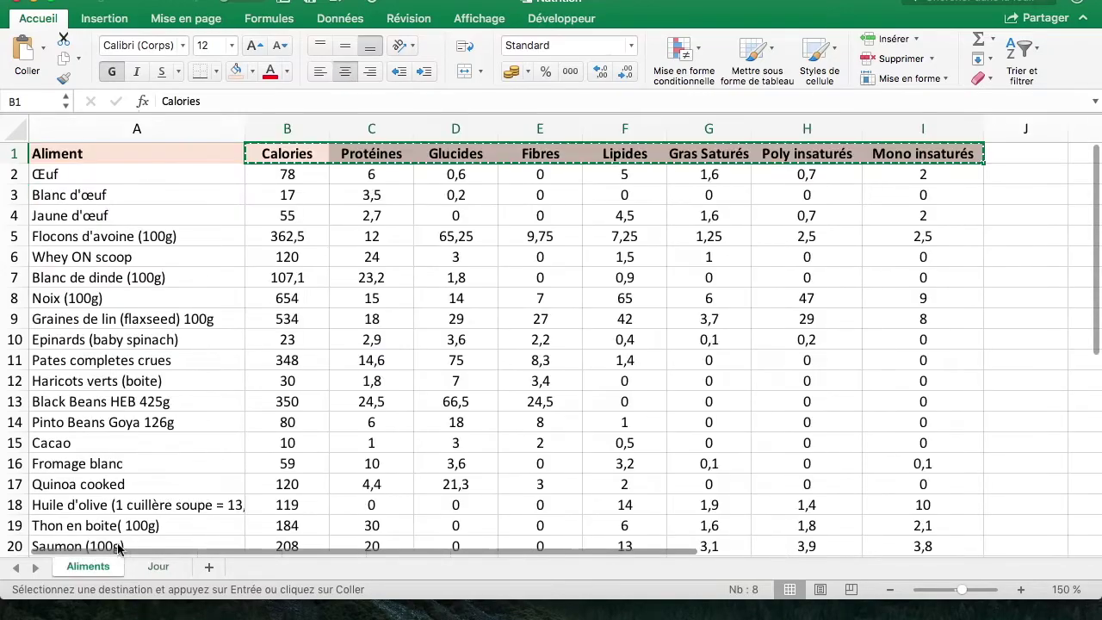
pyautogui.click(163, 567)
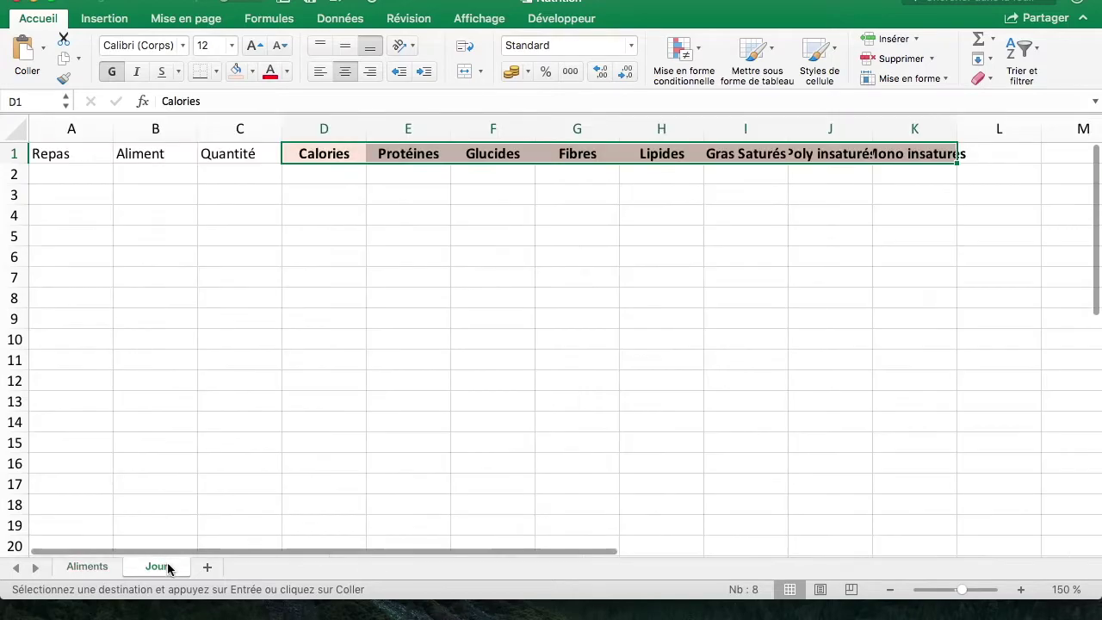
# Step: Autofit the header columns and give Repas, Aliment and Quantité the Calories header's pink bold style
pyautogui.doubleClick(789, 131)
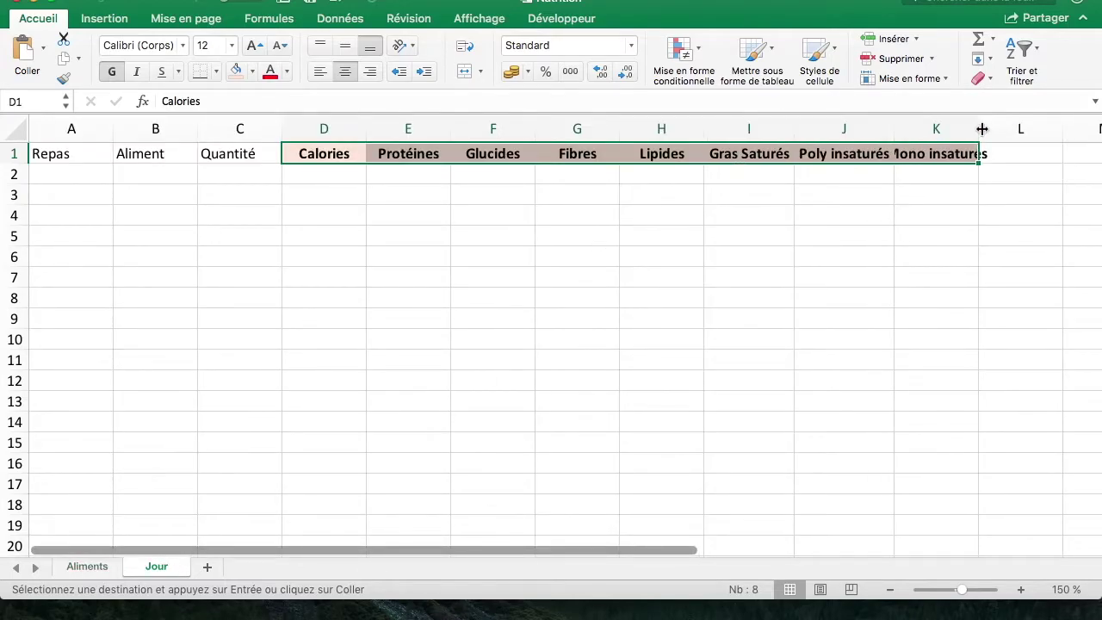
pyautogui.doubleClick(980, 129)
pyautogui.click(844, 216)
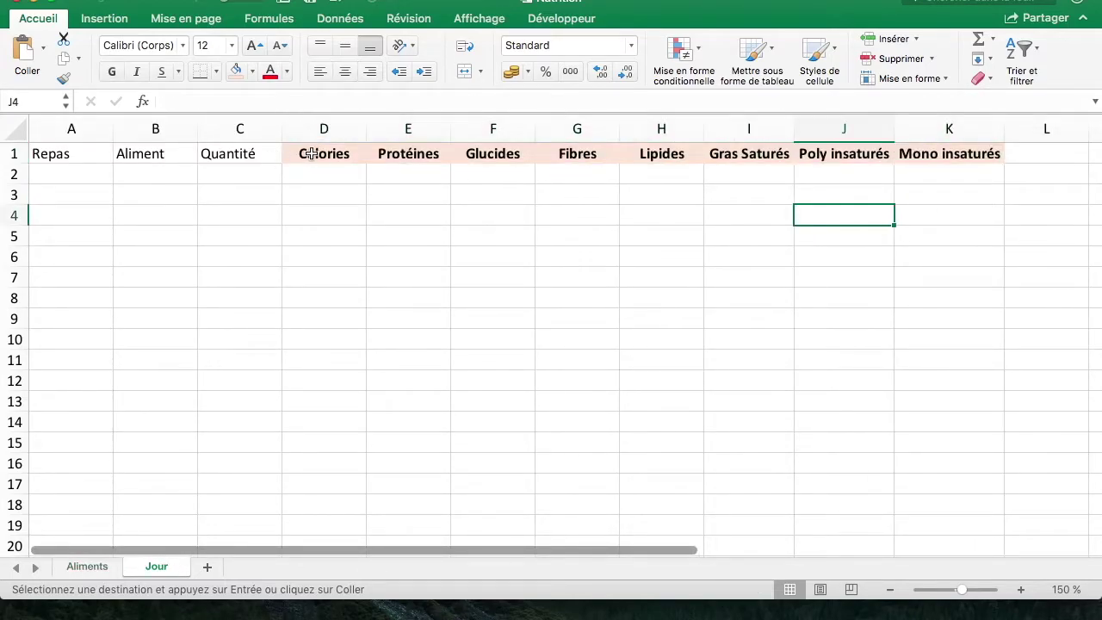
pyautogui.click(310, 155)
pyautogui.press('super+c')
pyautogui.moveTo(50, 155); pyautogui.dragTo(221, 152)
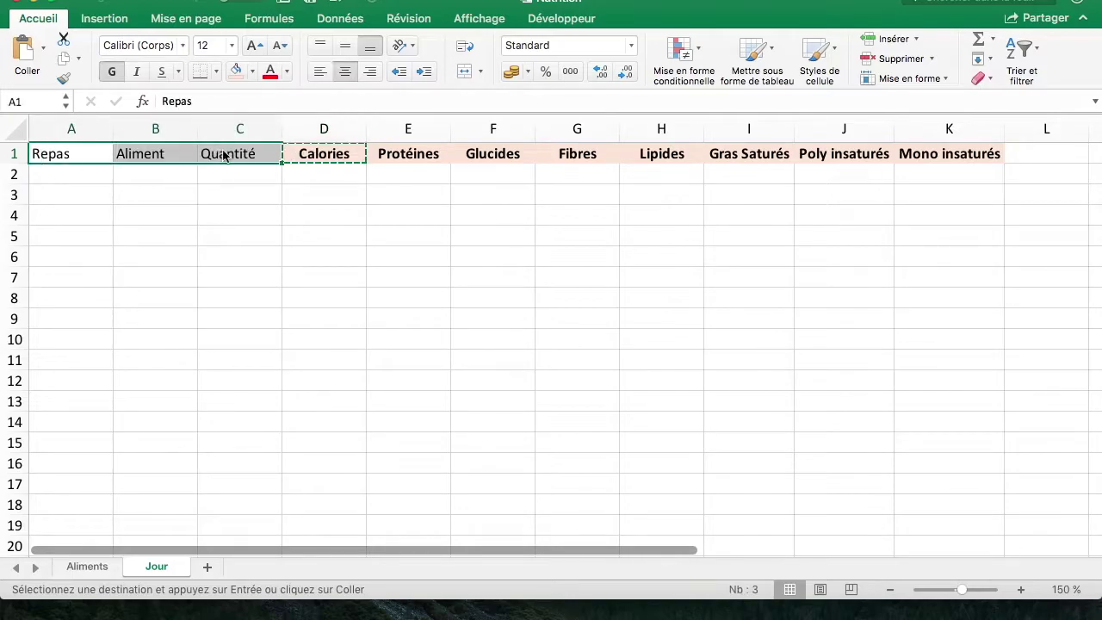
pyautogui.press('super+v')
pyautogui.click(492, 298)
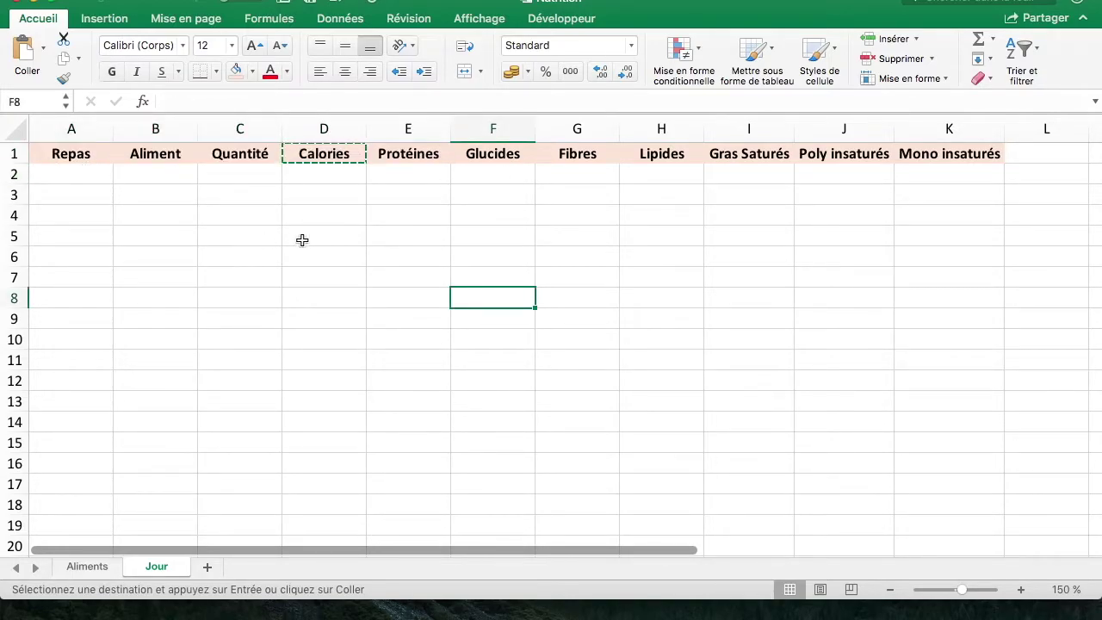
pyautogui.click(114, 181)
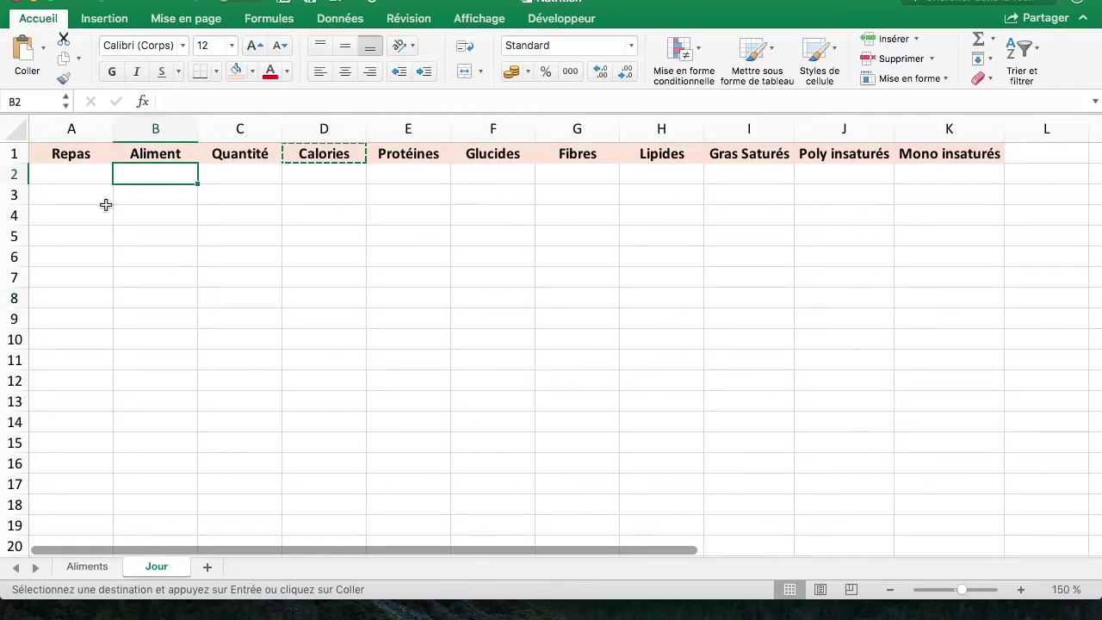
# Step: Give Jour cell B2 a List data validation sourced from the aliments food-name range
pyautogui.click(162, 229)
pyautogui.click(168, 181)
pyautogui.rightClick(165, 174)
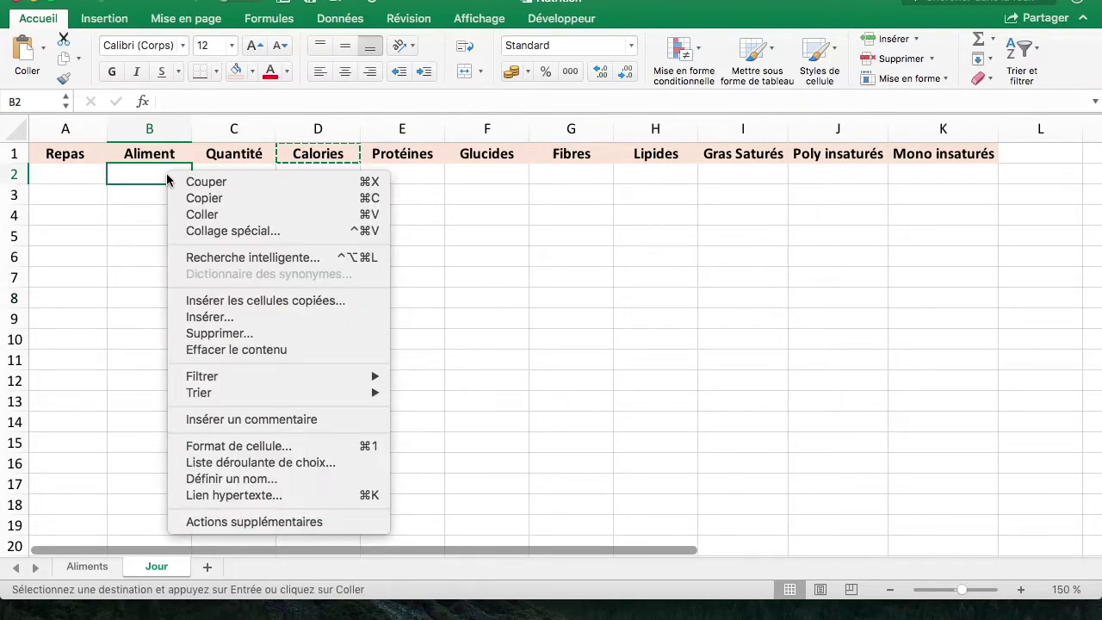
pyautogui.click(143, 173)
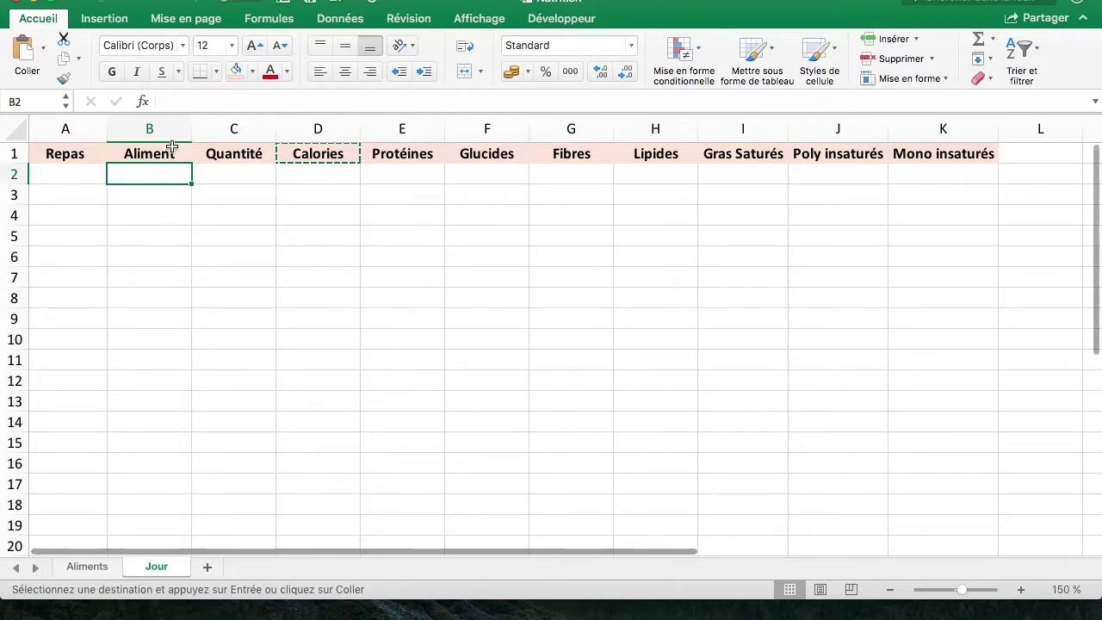
pyautogui.rightClick(164, 174)
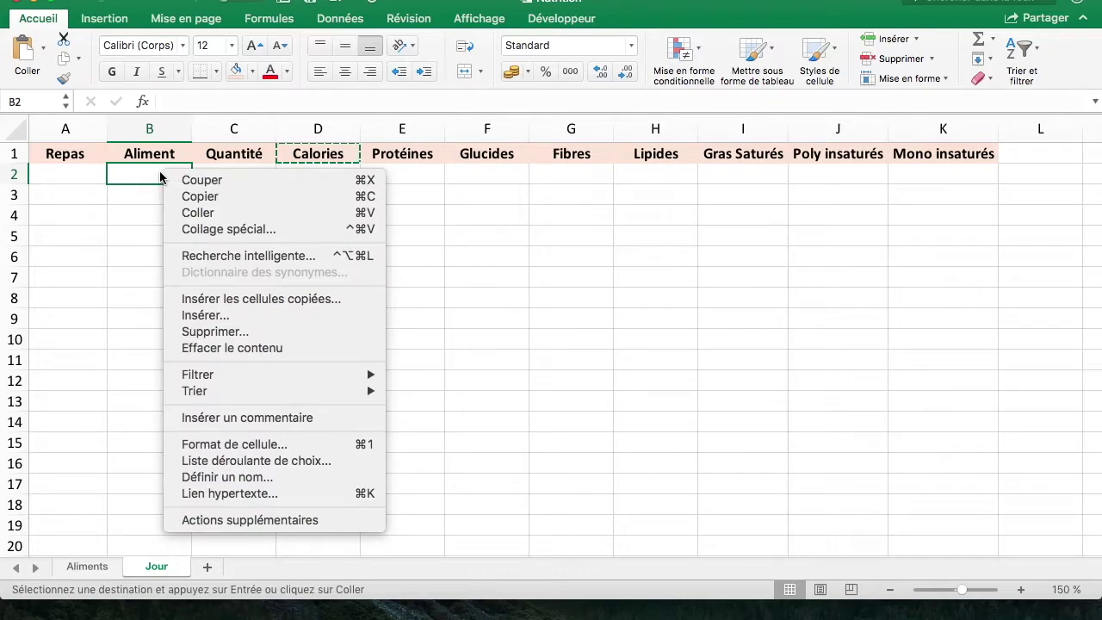
pyautogui.click(107, 177)
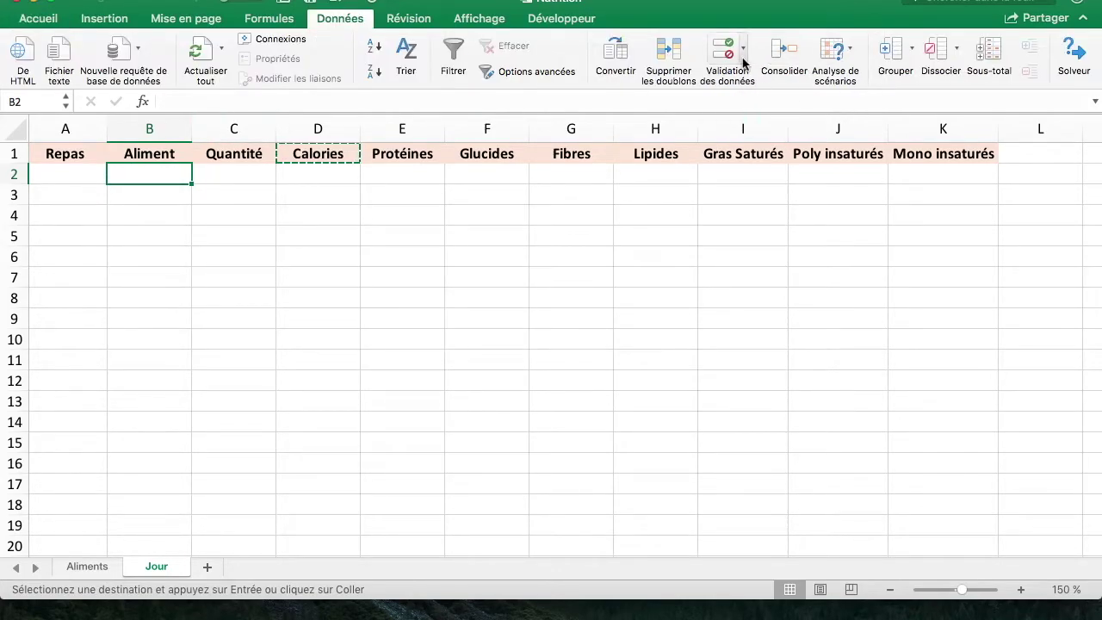
pyautogui.click(744, 62)
pyautogui.click(776, 82)
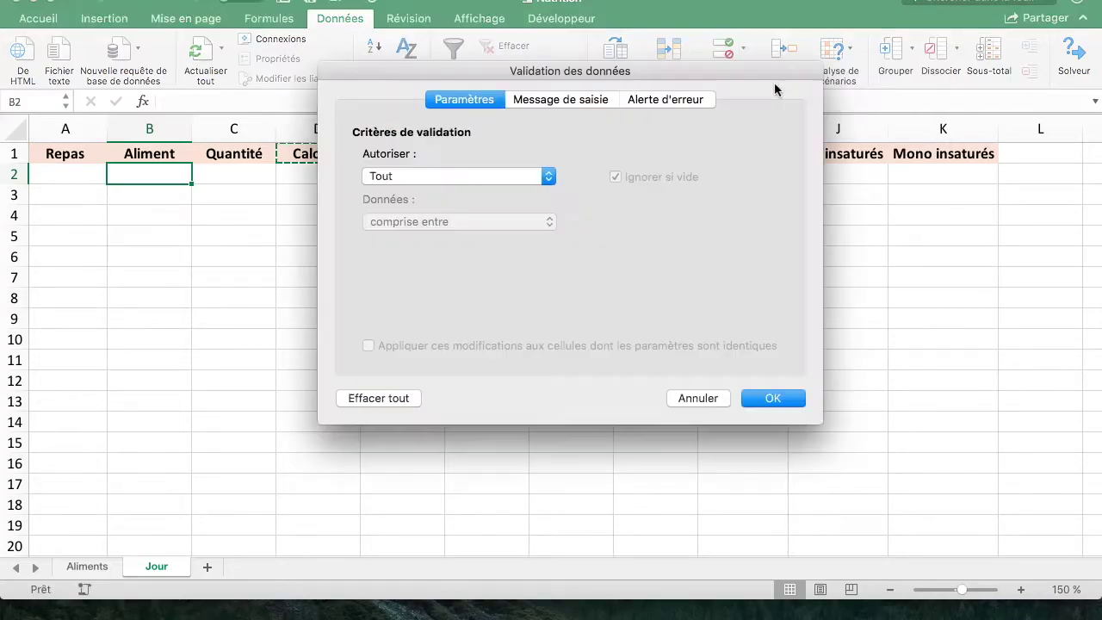
pyautogui.click(470, 178)
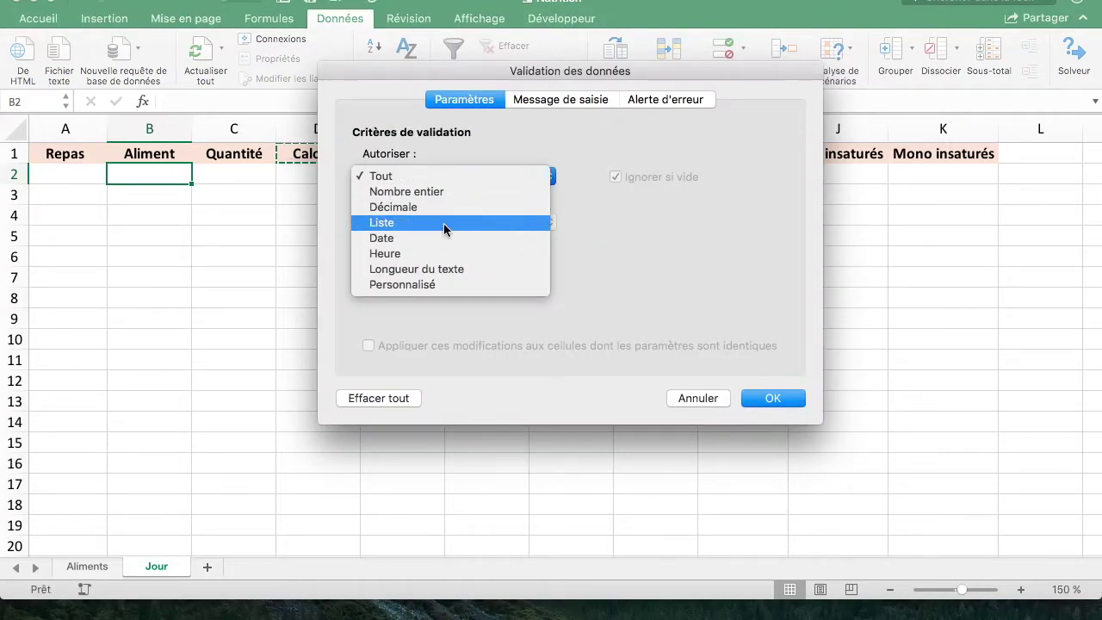
pyautogui.click(444, 223)
pyautogui.click(424, 268)
pyautogui.write('=aliments')
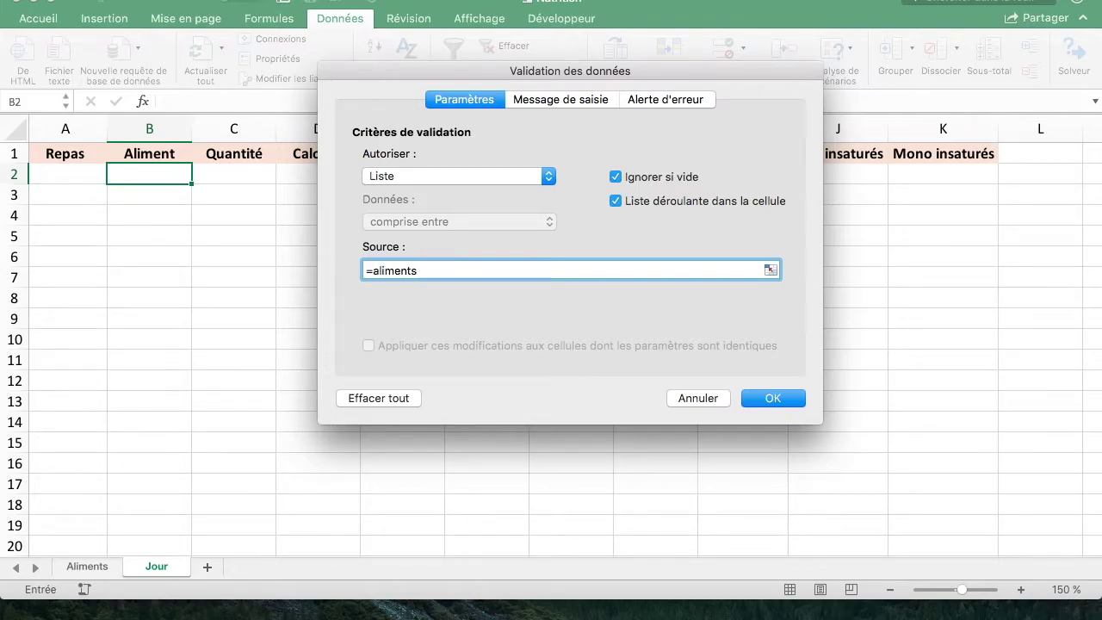
pyautogui.press('Return')
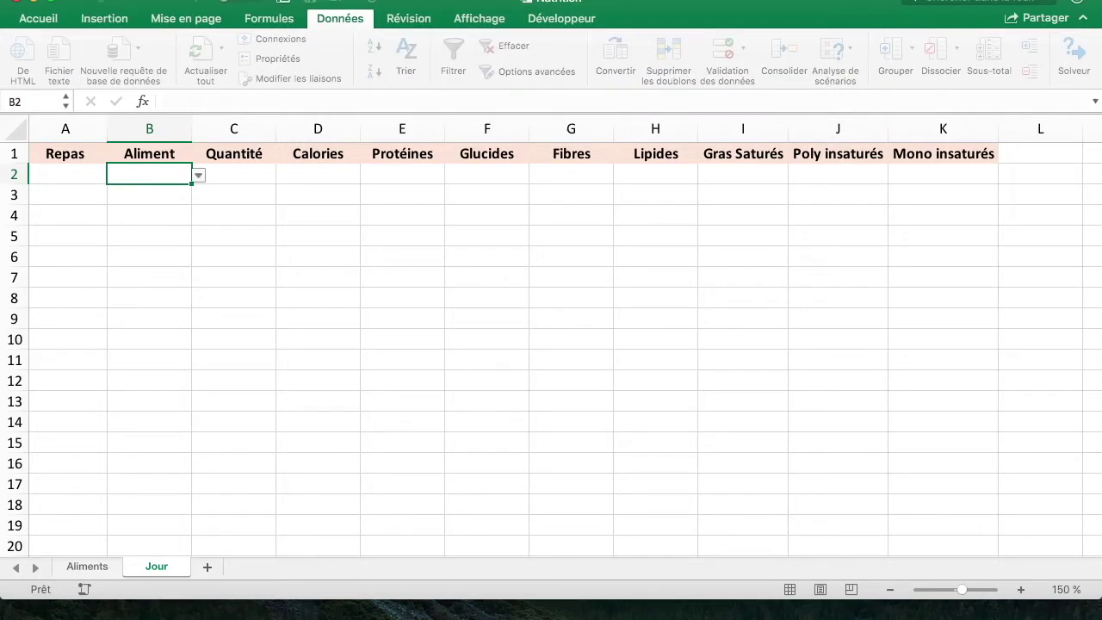
# Step: Choose Flocons d'avoine (100g) from B2's dropdown and widen column B to fit it
pyautogui.click(198, 176)
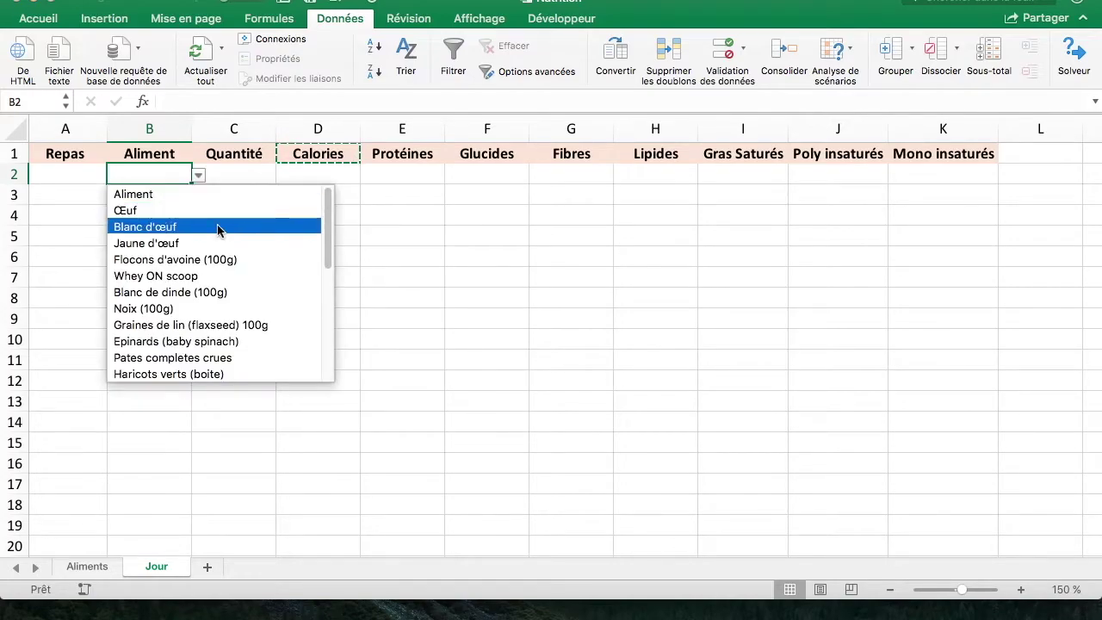
pyautogui.scroll(-3, 216, 231)
pyautogui.scroll(-2, 215, 231)
pyautogui.scroll(-2, 215, 231)
pyautogui.scroll(-2, 215, 233)
pyautogui.scroll(-1, 284, 267)
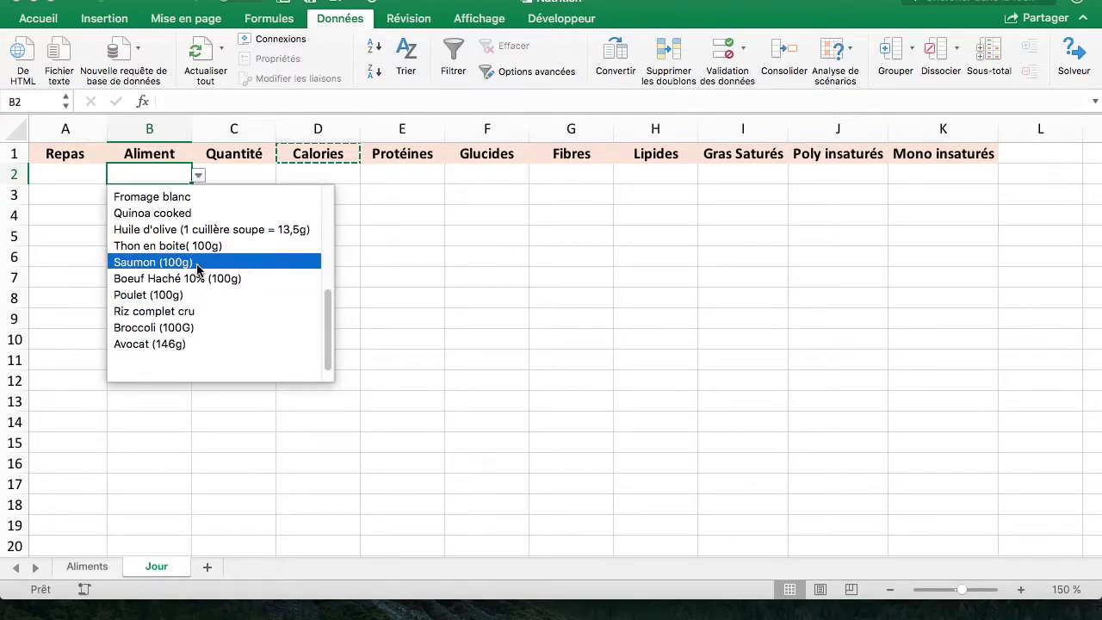
pyautogui.scroll(1, 199, 267)
pyautogui.scroll(5, 205, 260)
pyautogui.scroll(1, 205, 260)
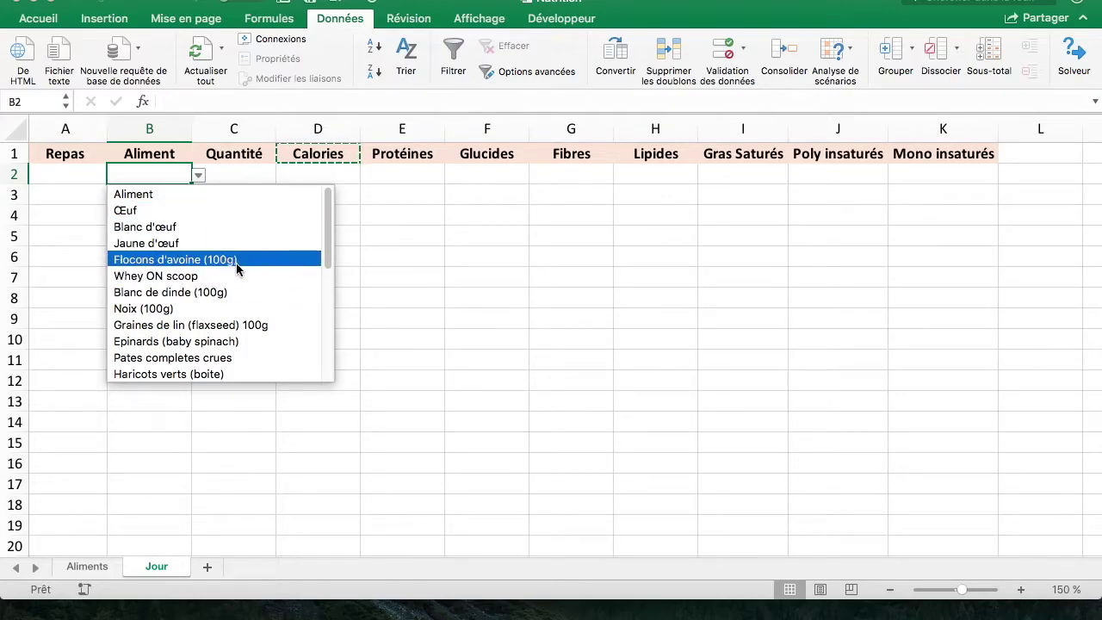
pyautogui.click(225, 268)
pyautogui.click(332, 297)
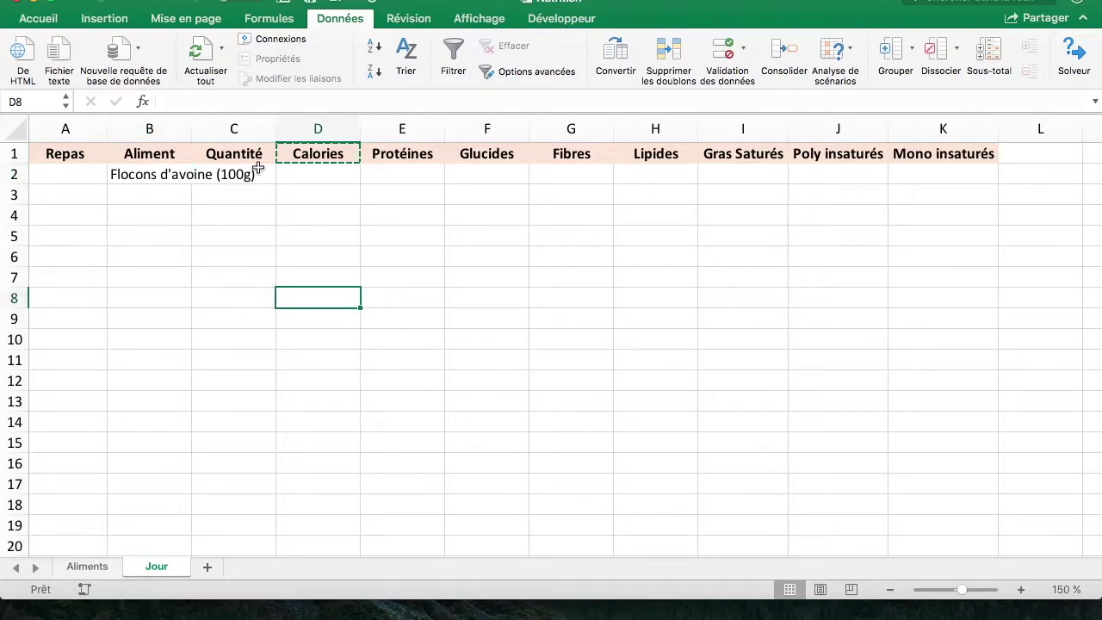
pyautogui.moveTo(193, 129); pyautogui.dragTo(279, 129)
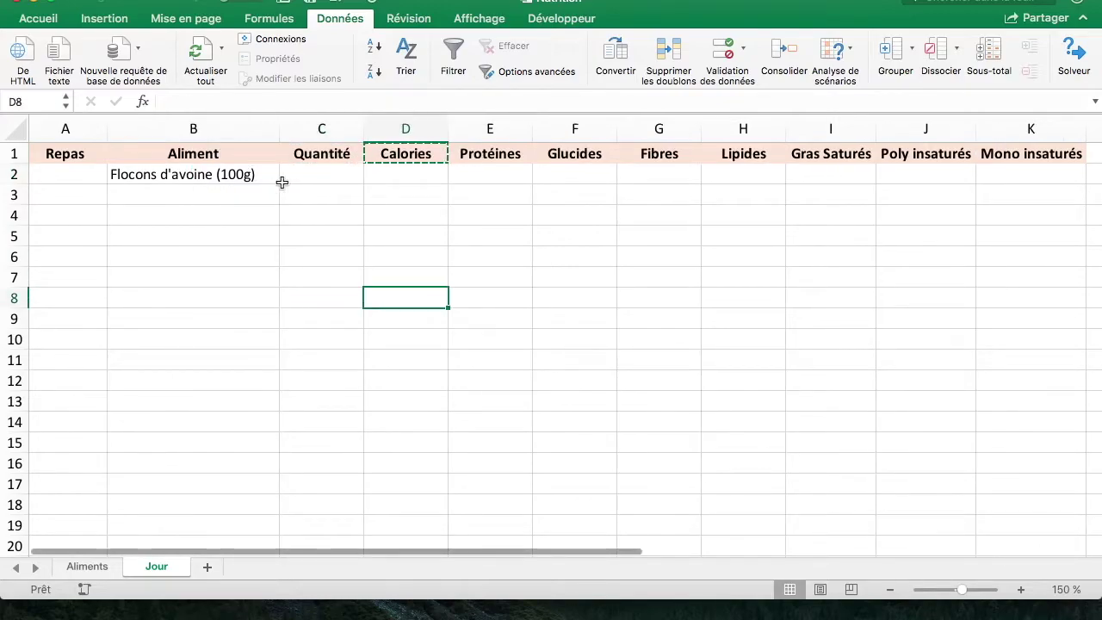
# Step: Enter the quantity 0,85 in cell C2
pyautogui.click(293, 176)
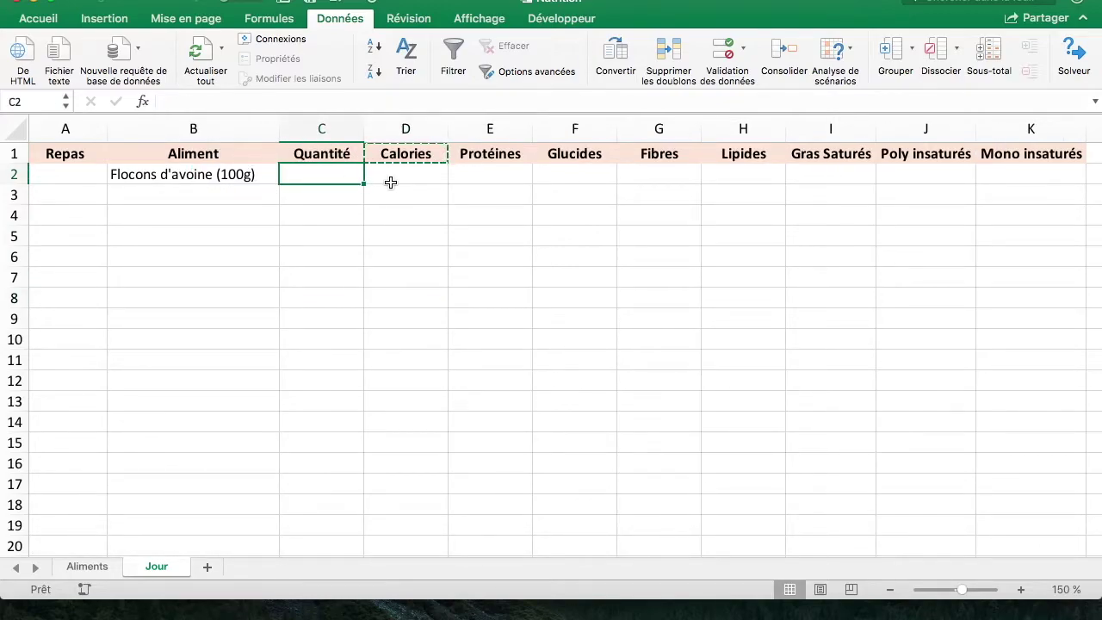
pyautogui.press('BackSpace')
pyautogui.write('0,85')
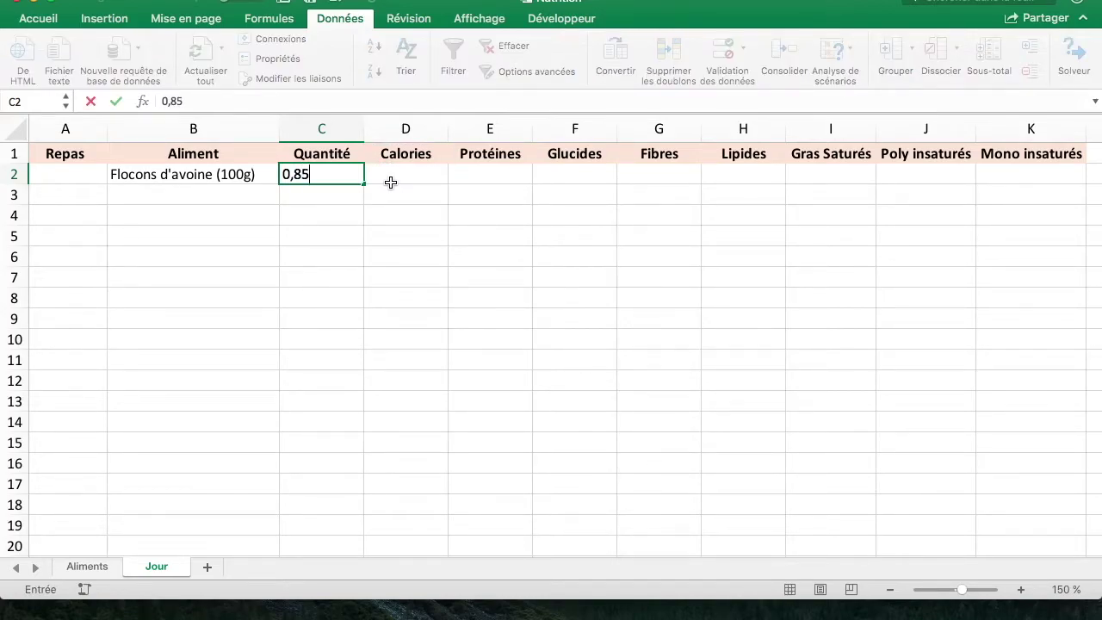
pyautogui.press('Return')
pyautogui.press('Up')
pyautogui.press('Left')
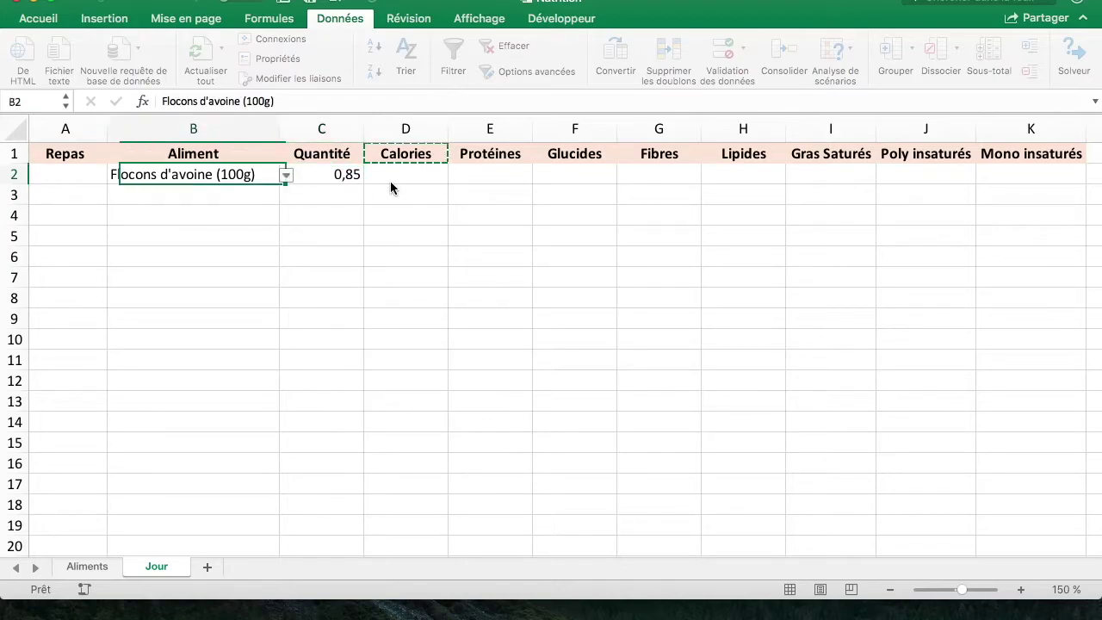
pyautogui.press('Right')
pyautogui.press('Left')
pyautogui.press('Right')
# Step: Enter Petit Dej as the meal in A2, then glance at Aliments and return to Jour
pyautogui.press('Left')
pyautogui.press('Left')
pyautogui.write('Pe')
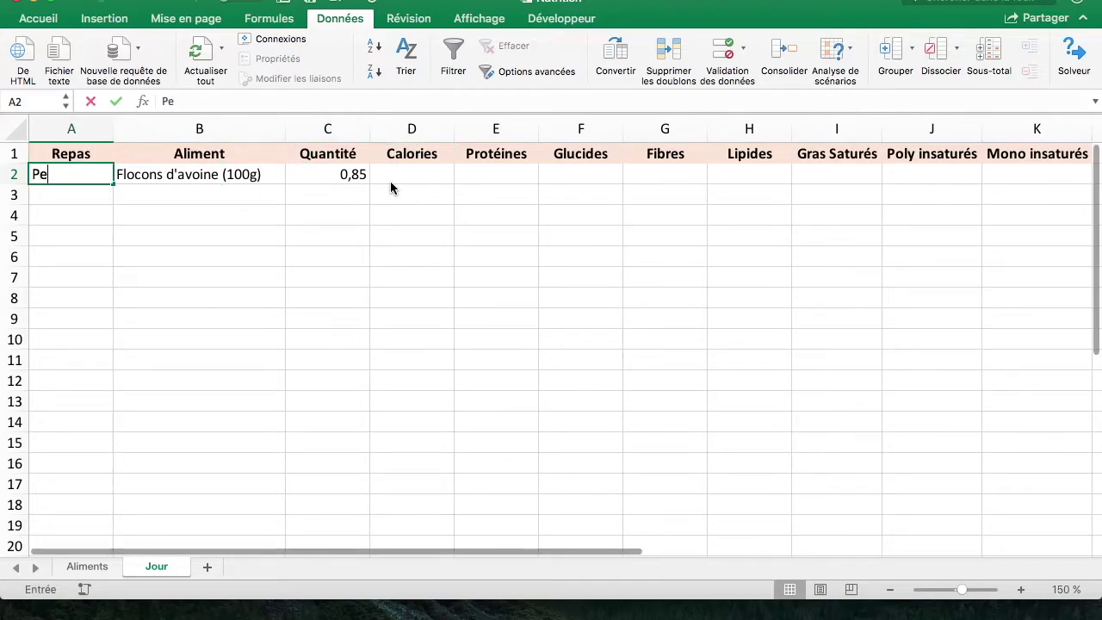
pyautogui.write('tit ')
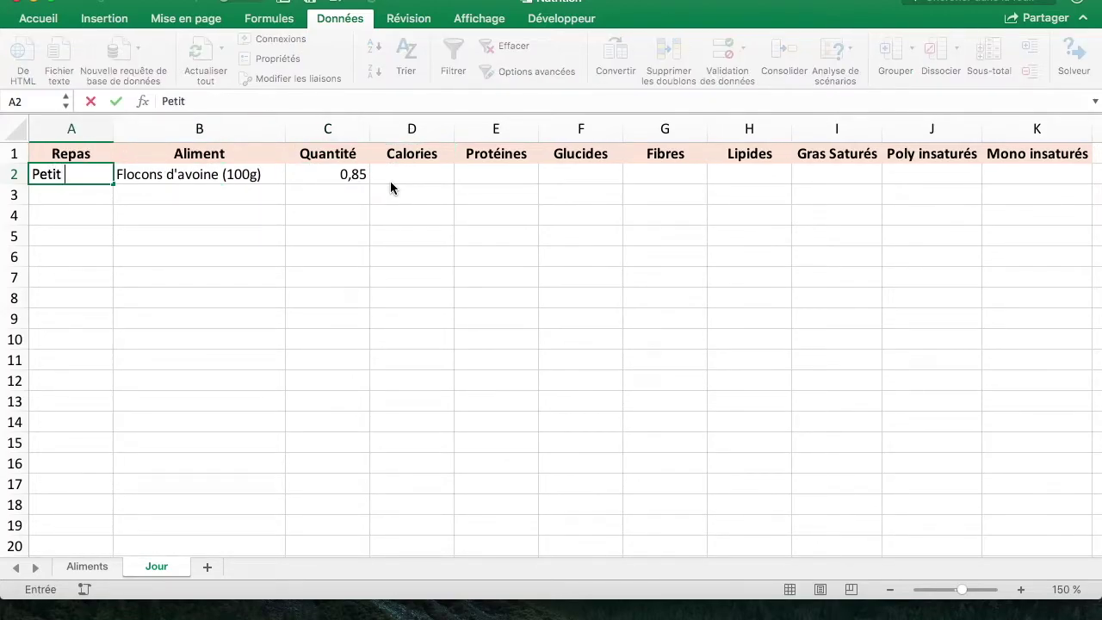
pyautogui.write('Dej')
pyautogui.press('Return')
pyautogui.press('Up')
pyautogui.press('Up')
pyautogui.press('Right')
pyautogui.press('Right')
pyautogui.press('Right')
pyautogui.press('Right')
pyautogui.press('Down')
pyautogui.press('Left')
pyautogui.press('Right')
pyautogui.press('Right')
pyautogui.press('Right')
pyautogui.press('Right')
pyautogui.press('Left')
pyautogui.press('Left')
pyautogui.press('Left')
pyautogui.press('Left')
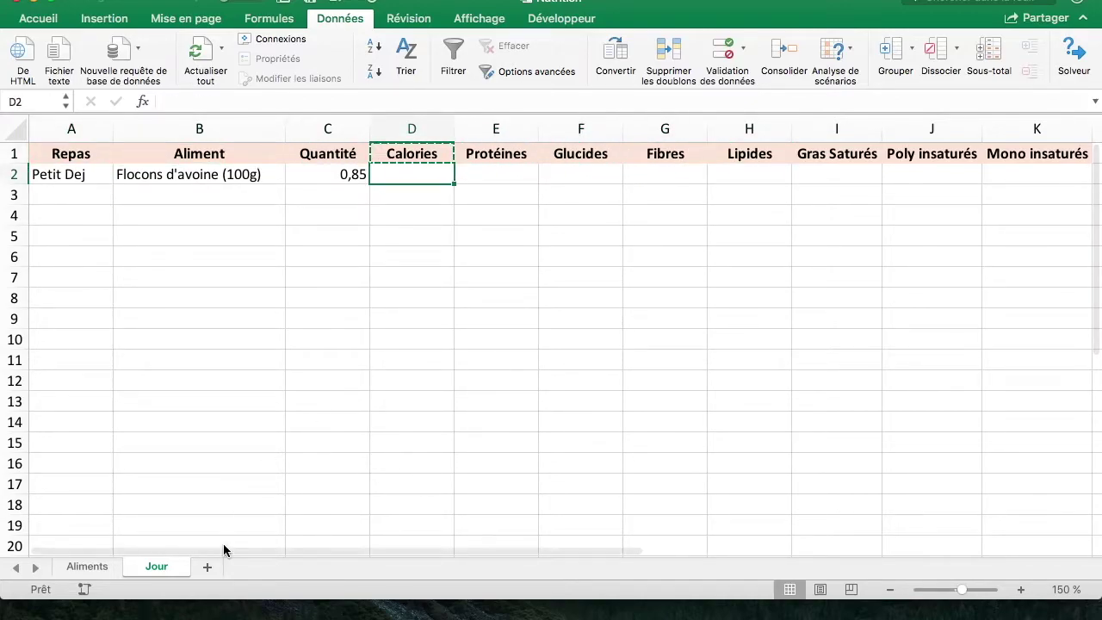
pyautogui.click(86, 567)
pyautogui.click(158, 567)
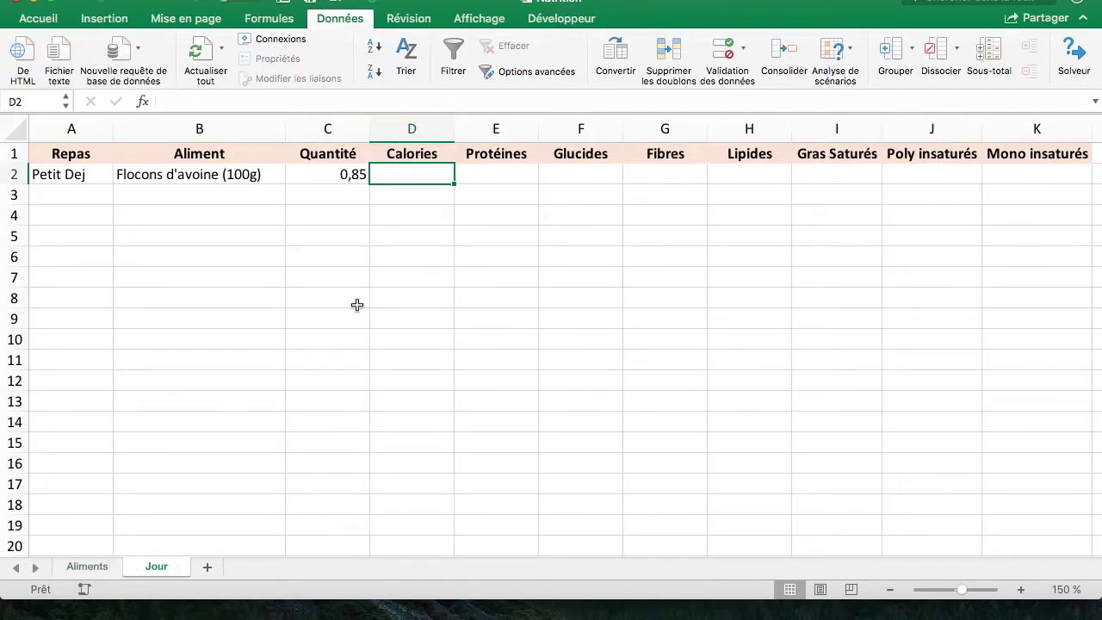
# Step: In D2, begin =INDEX(EQUIV(B2;…;0) to match B2's food name against the Aliments food column
pyautogui.write('=')
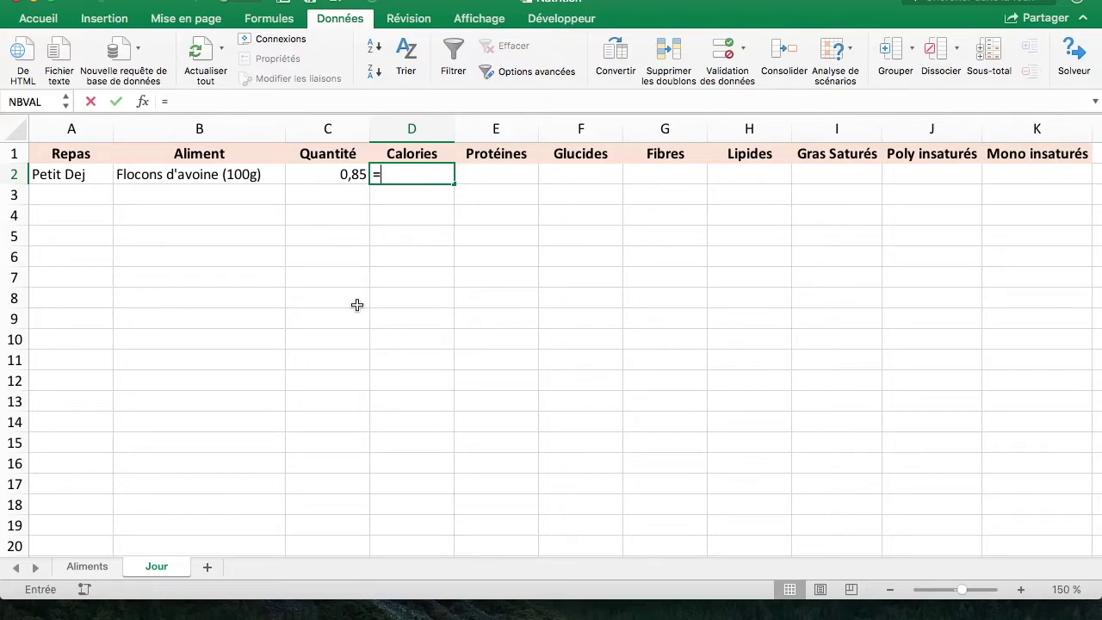
pyautogui.write('index')
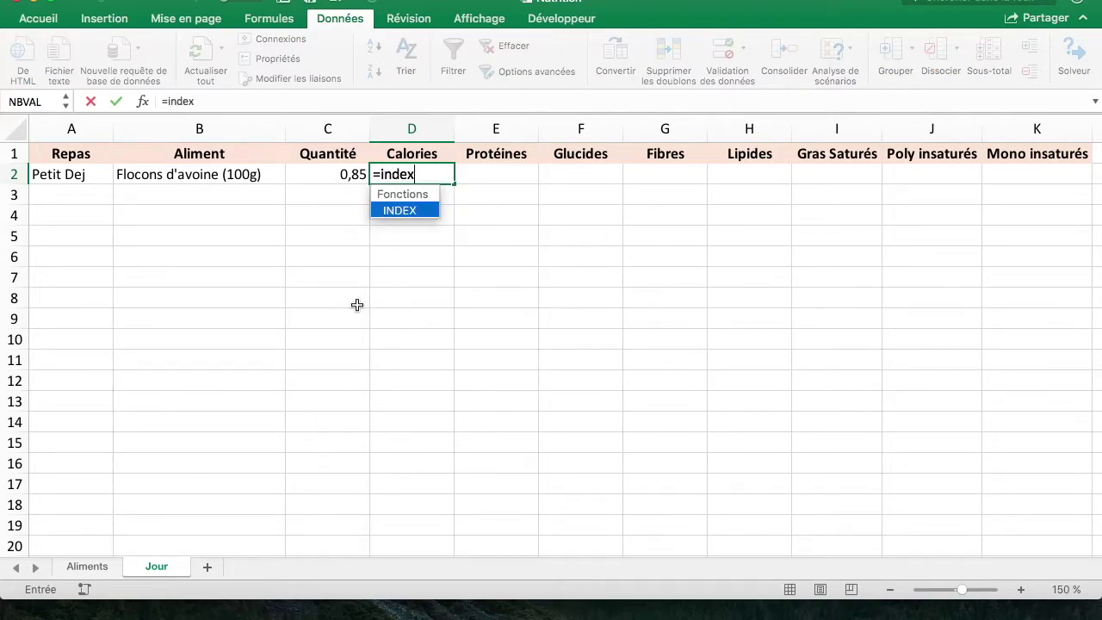
pyautogui.write('(')
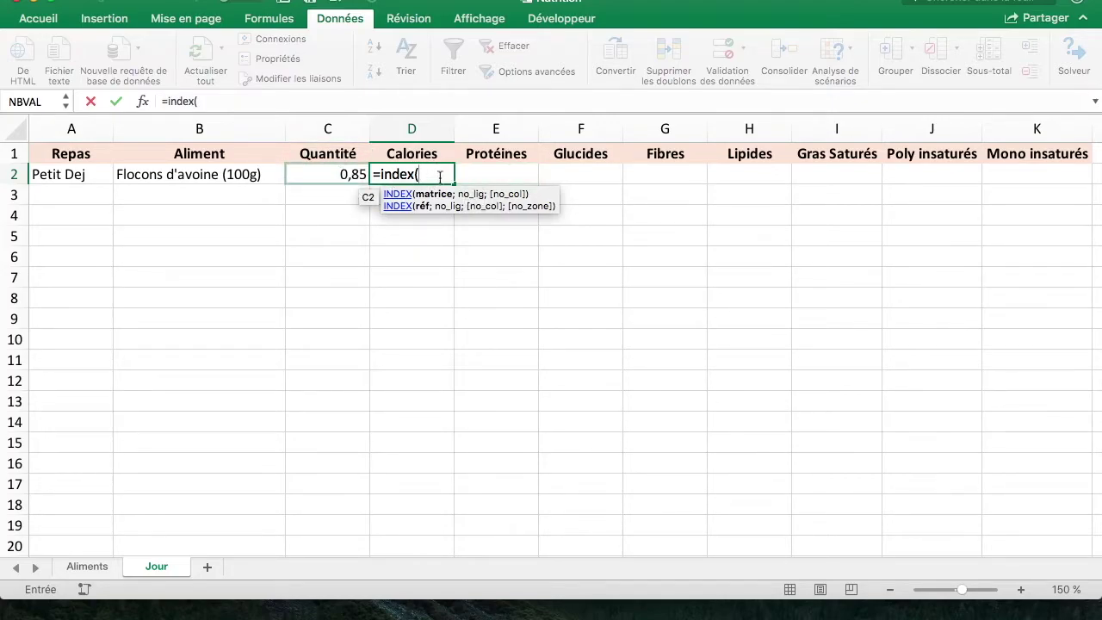
pyautogui.write('equv')
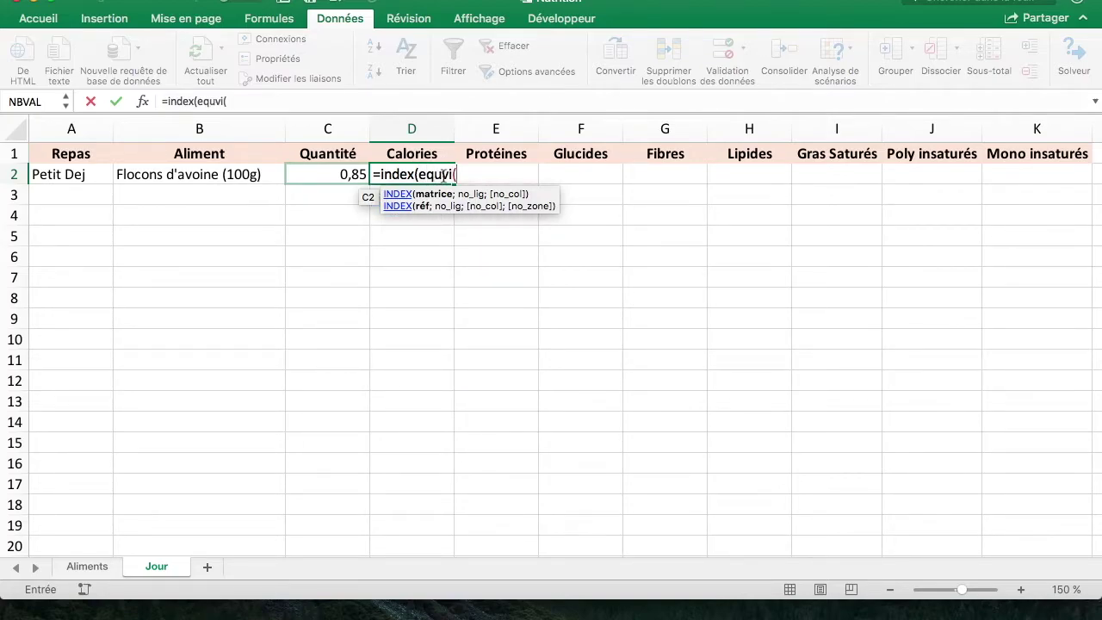
pyautogui.press('BackSpace')
pyautogui.write('iv')
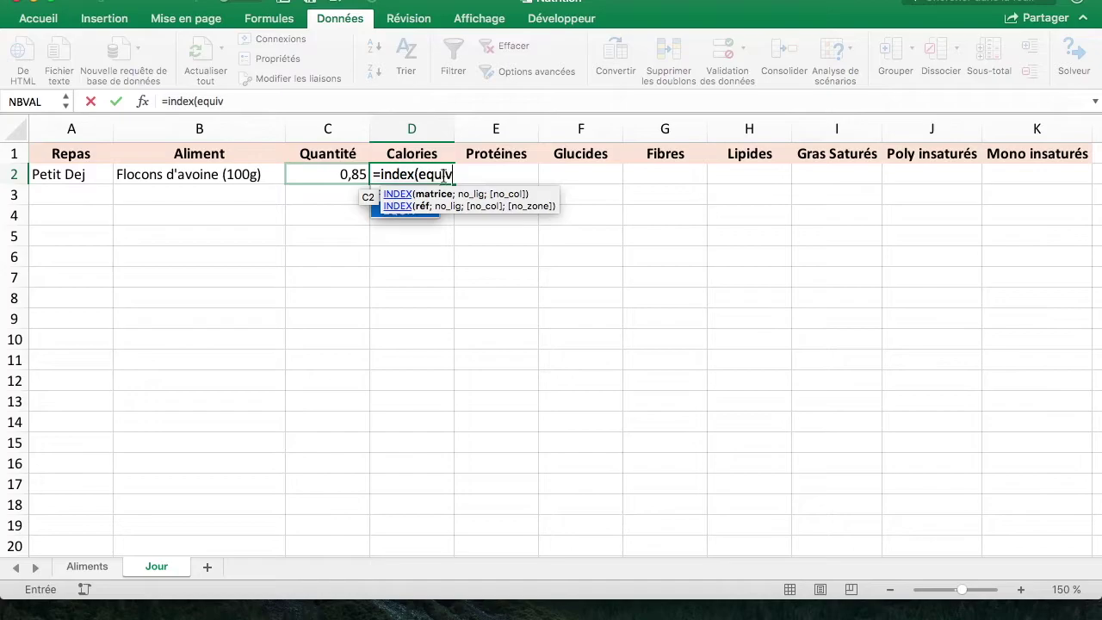
pyautogui.write('(')
pyautogui.click(249, 175)
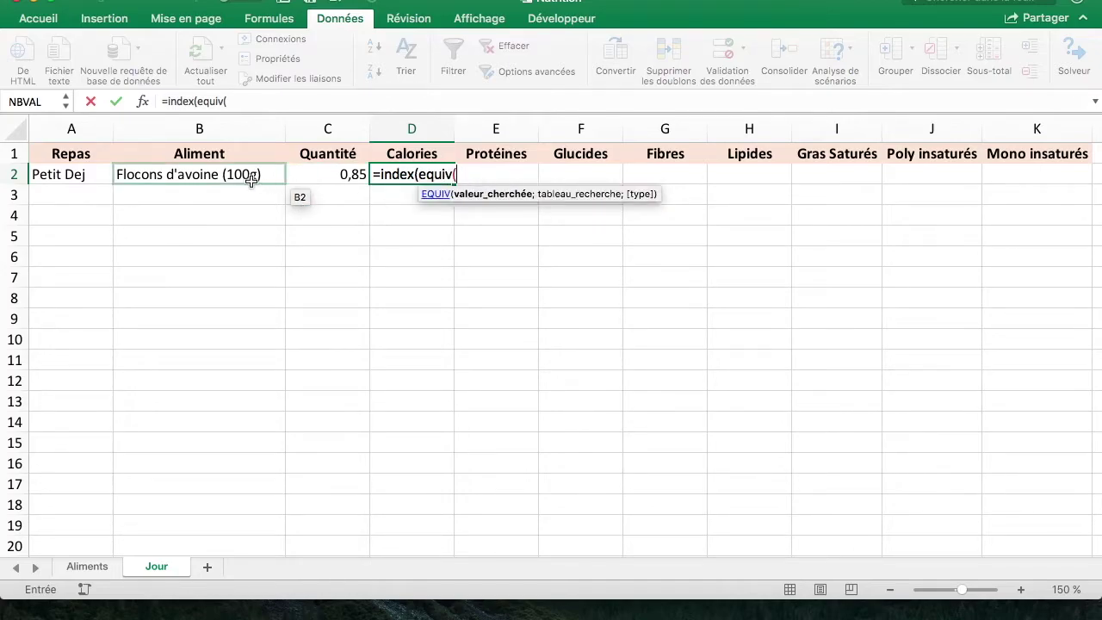
pyautogui.write('B2;')
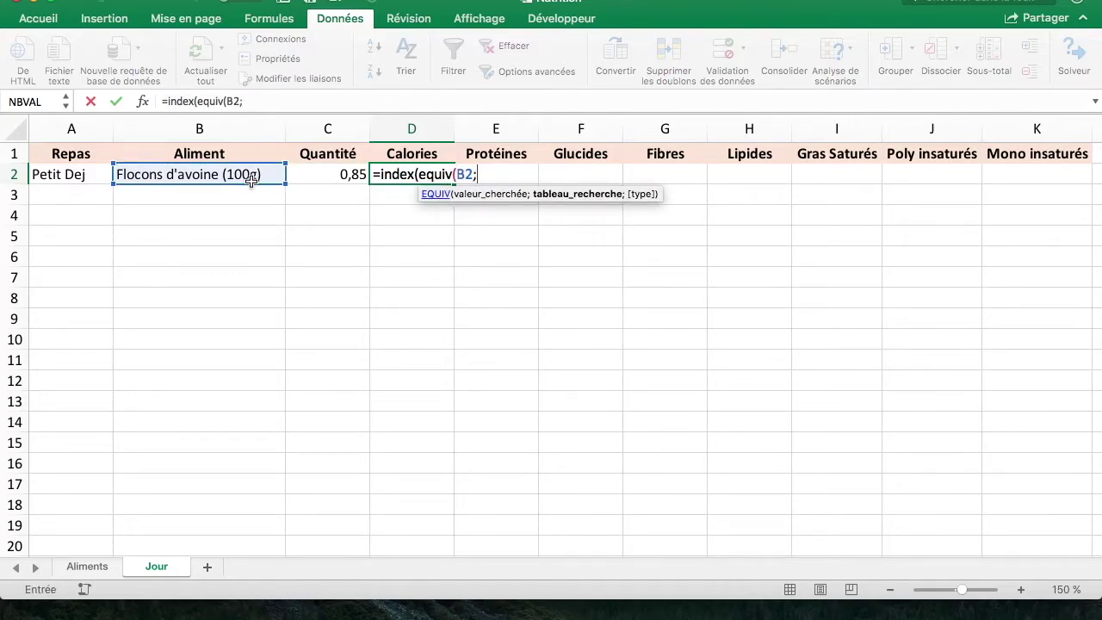
pyautogui.click(96, 567)
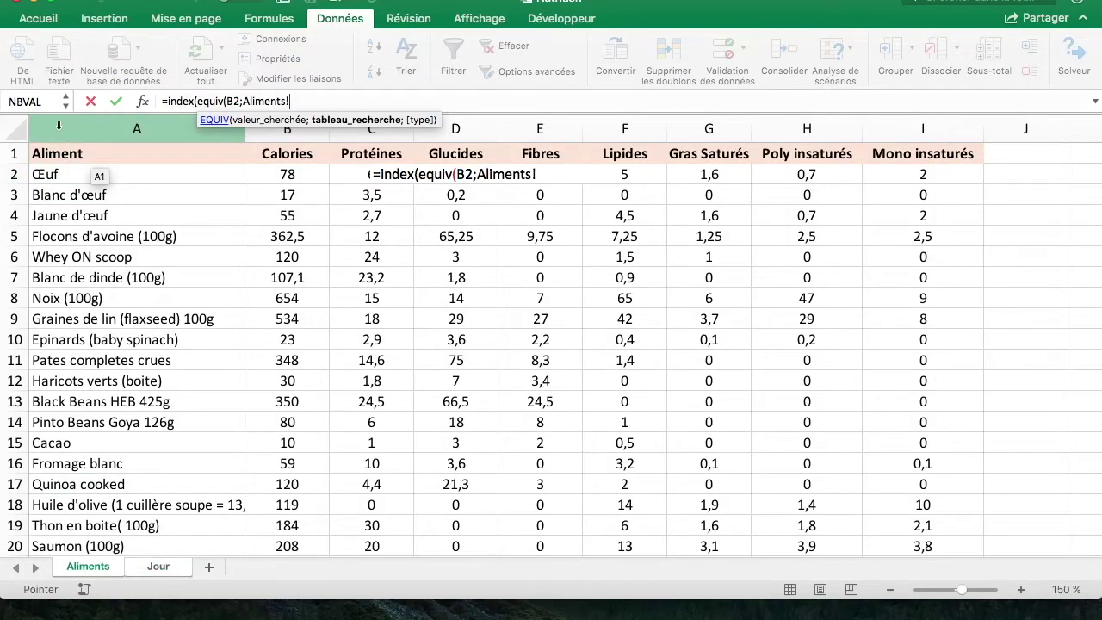
pyautogui.click(61, 126)
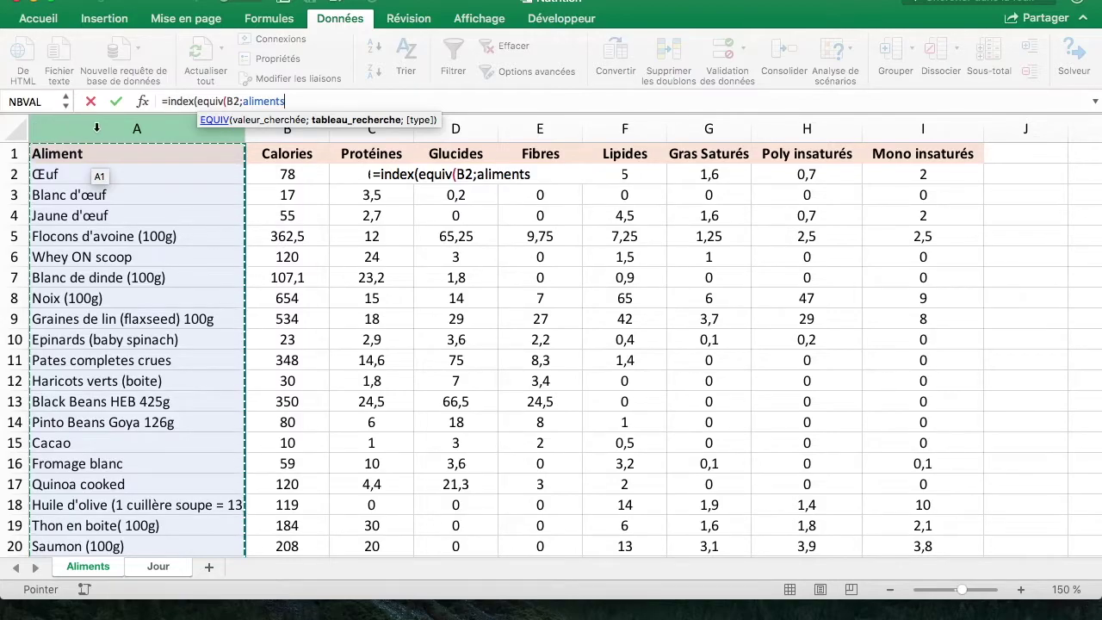
pyautogui.write(';')
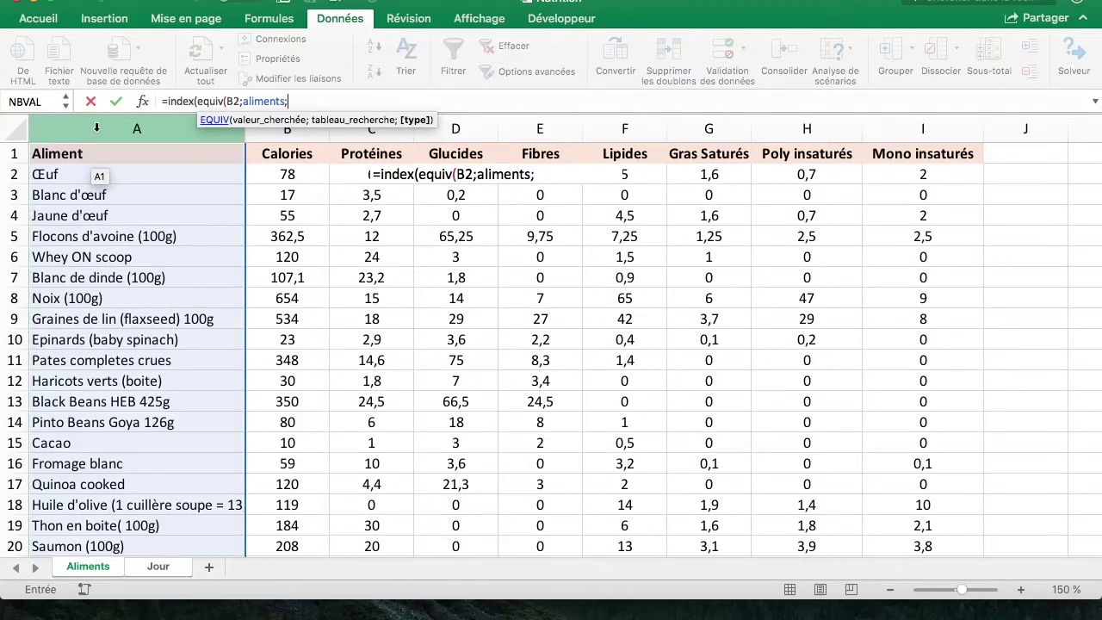
pyautogui.write('0')
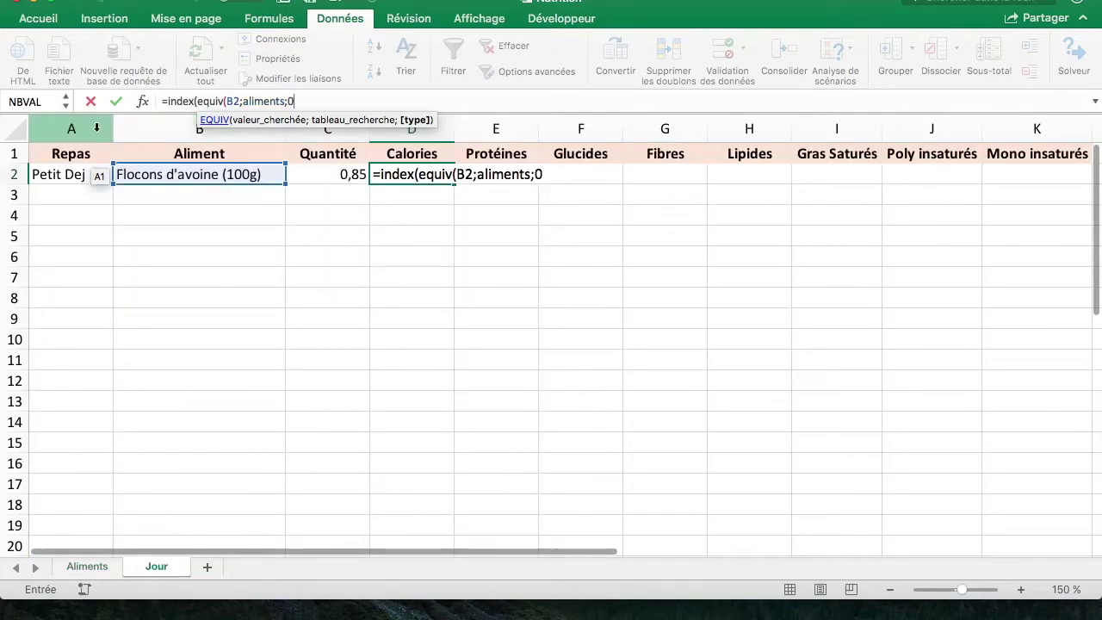
pyautogui.write(')')
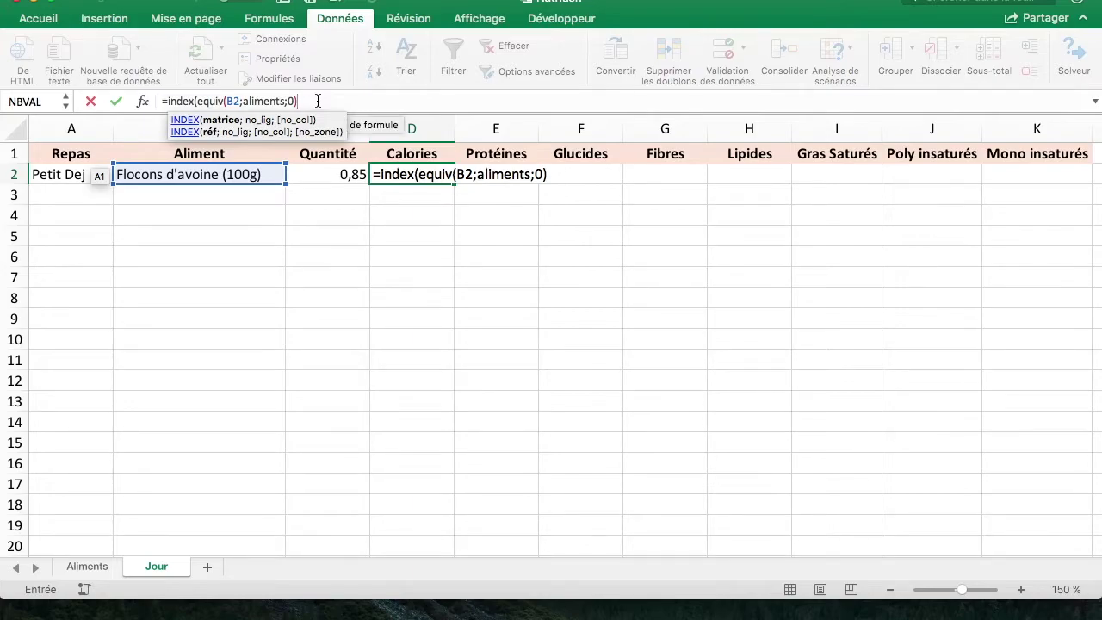
# Step: Add a second EQUIV matching the D1 Calories header against the Aliments header row
pyautogui.write(';')
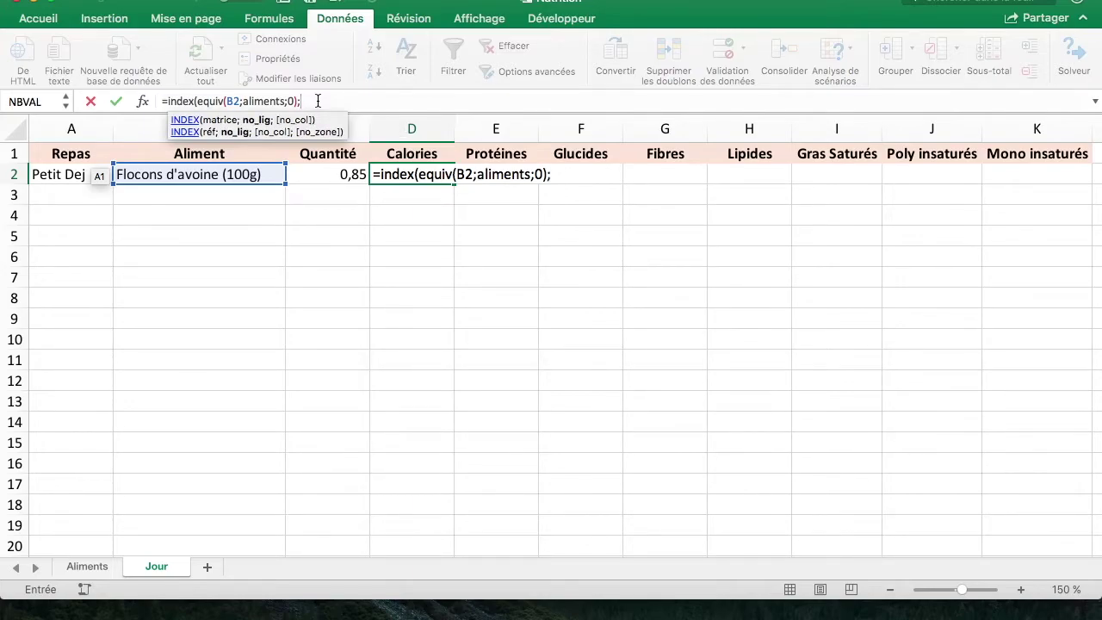
pyautogui.write('equiv(')
pyautogui.click(422, 153)
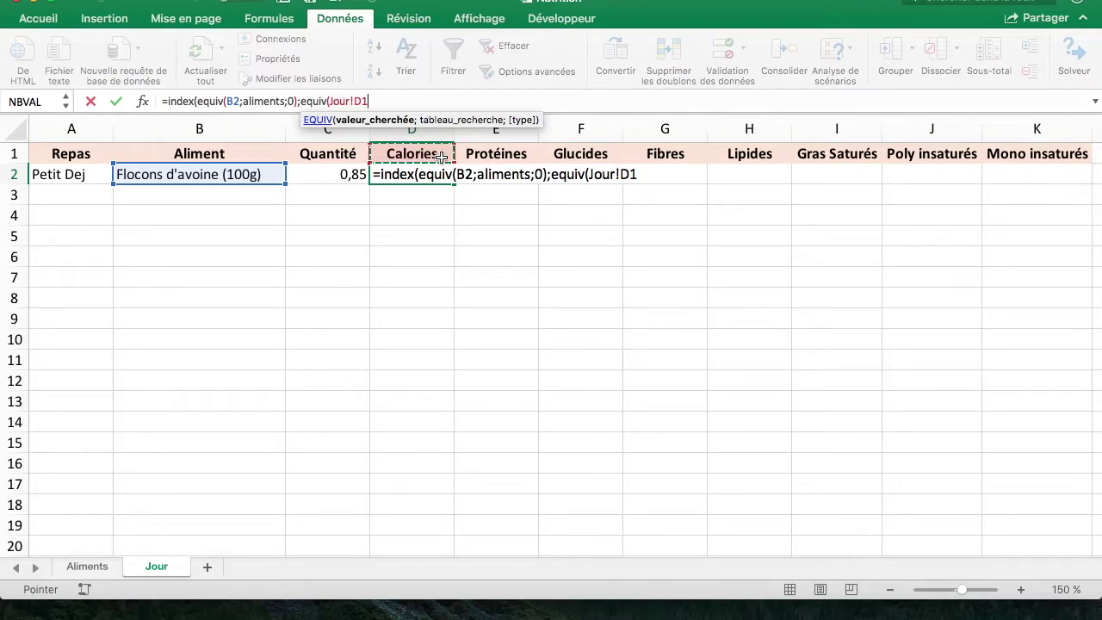
pyautogui.write(';')
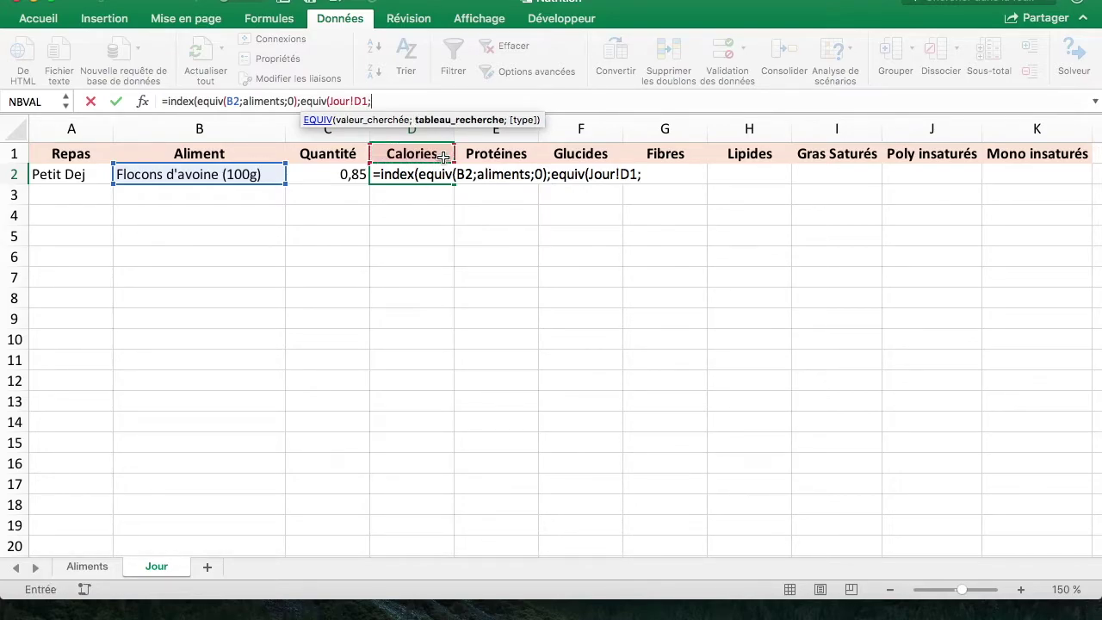
pyautogui.click(88, 566)
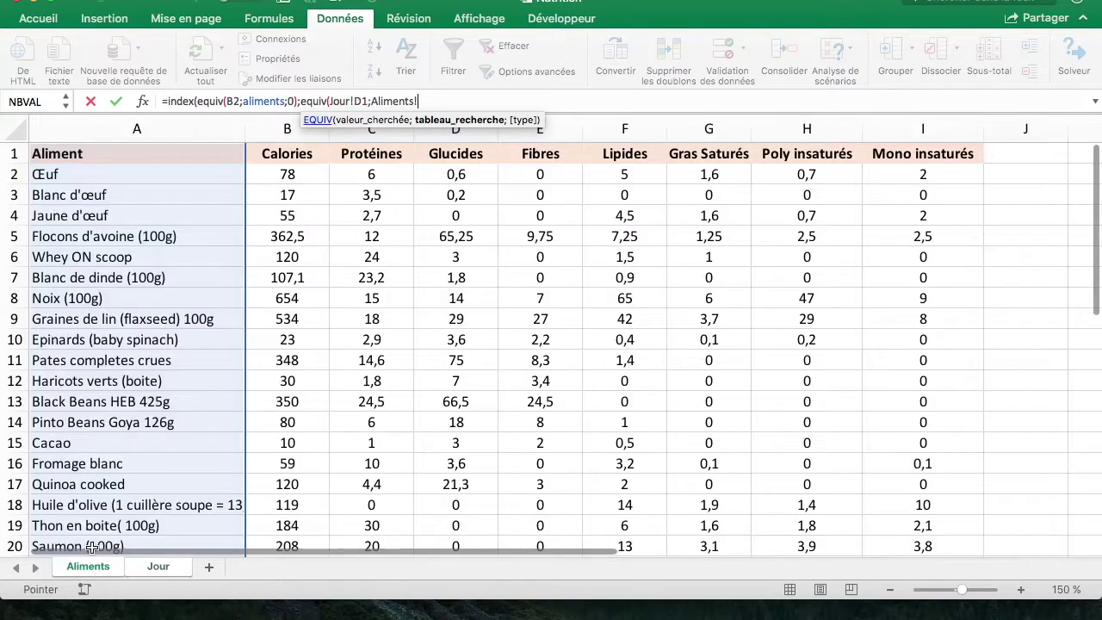
pyautogui.click(12, 153)
# Step: Close the INDEX/EQUIV formula and enter it in D2, which returns #REF!
pyautogui.write(';0)')
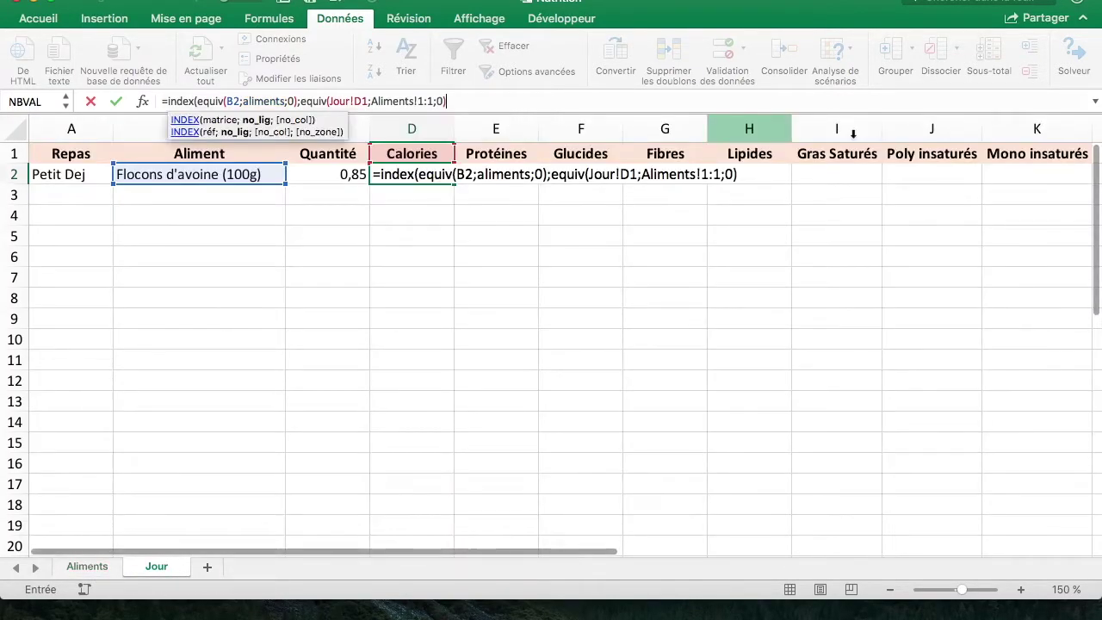
pyautogui.write(')')
pyautogui.press('Return')
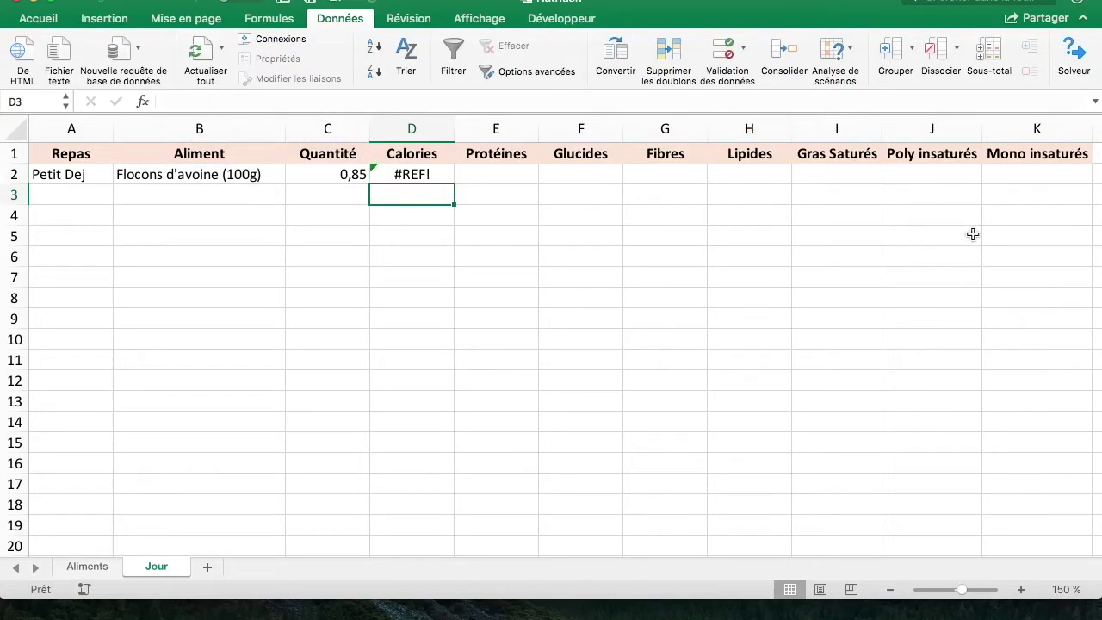
pyautogui.click(425, 174)
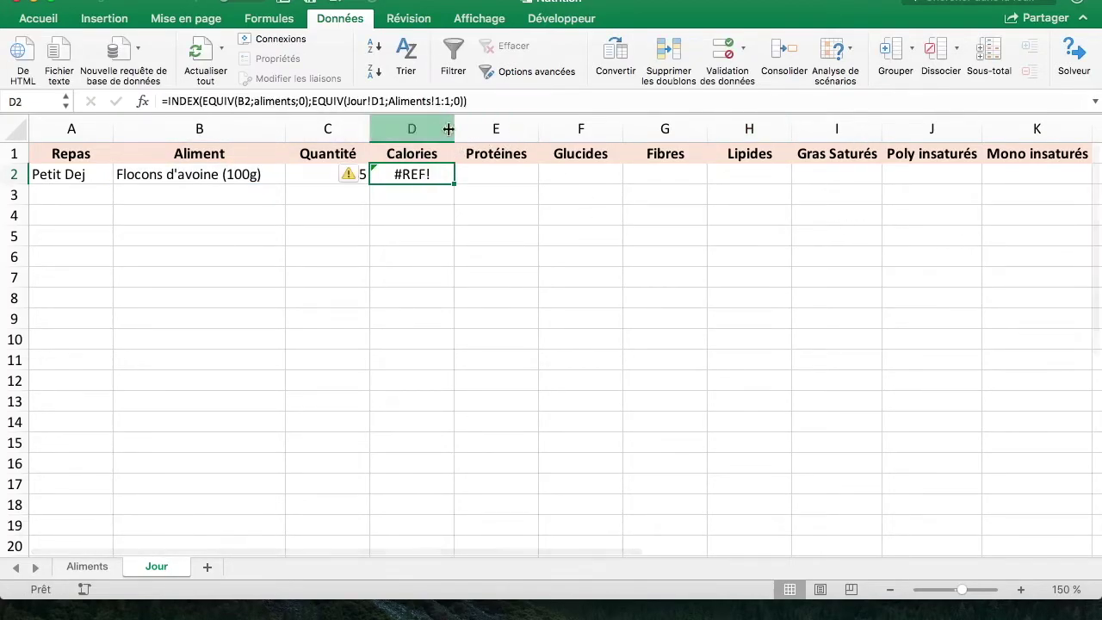
# Step: Make INDEX use the whole Aliments sheet so D2 returns 362,5 calories
pyautogui.click(489, 102)
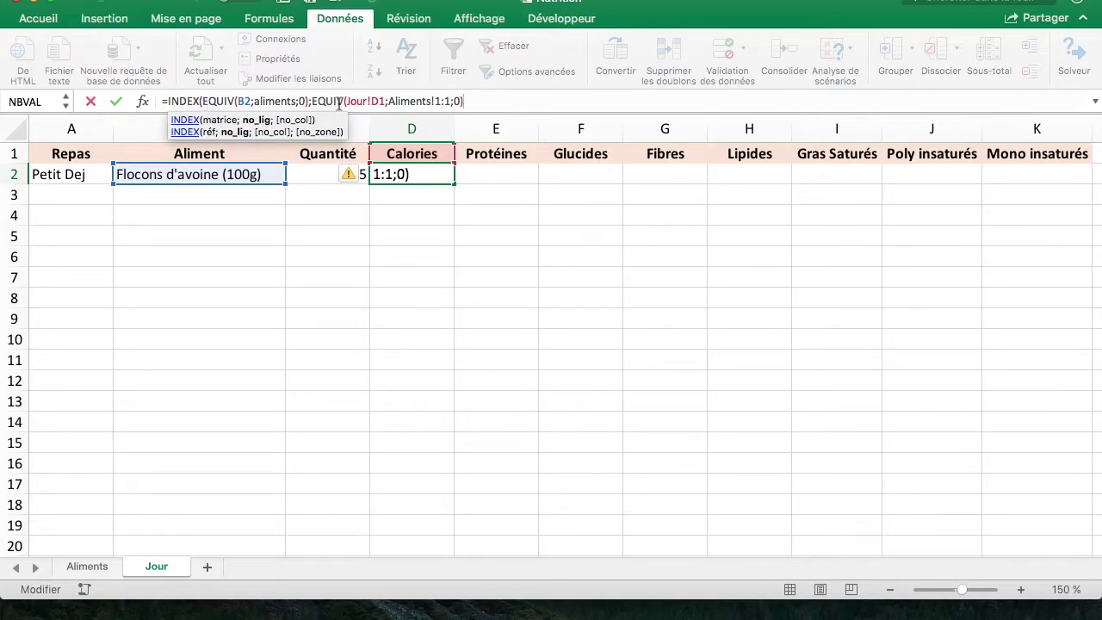
pyautogui.write(')')
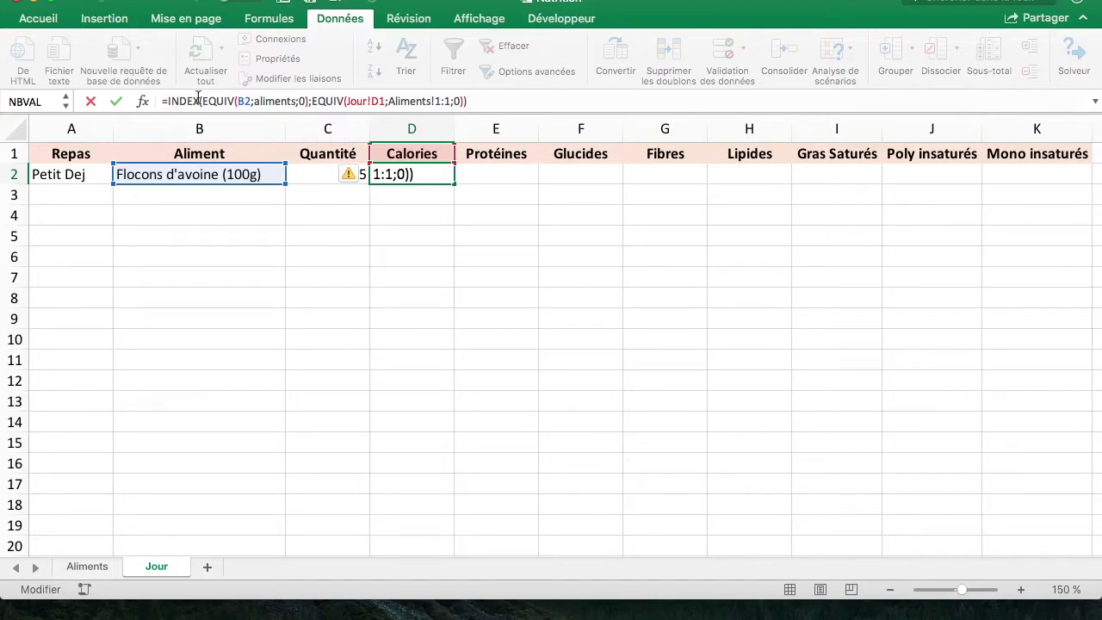
pyautogui.click(203, 101)
pyautogui.write(';')
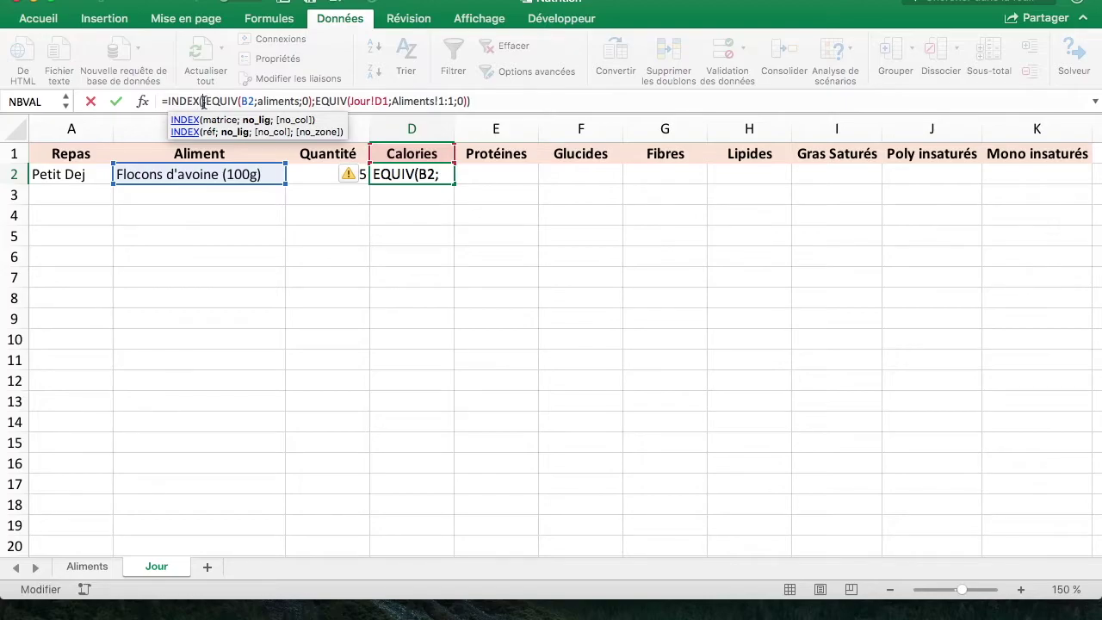
pyautogui.click(79, 571)
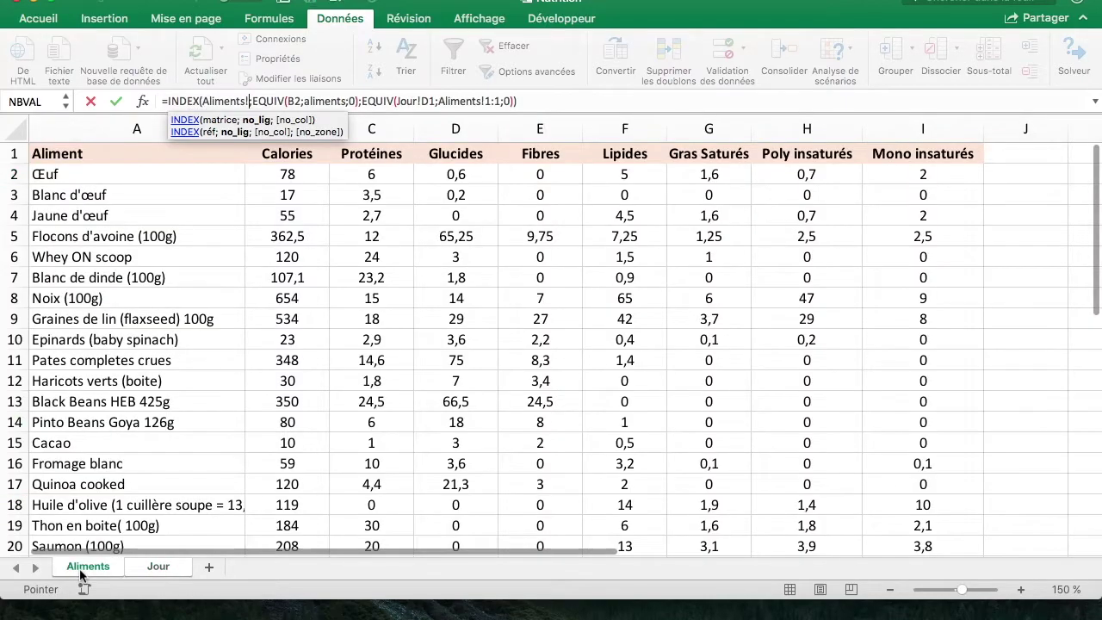
pyautogui.click(13, 132)
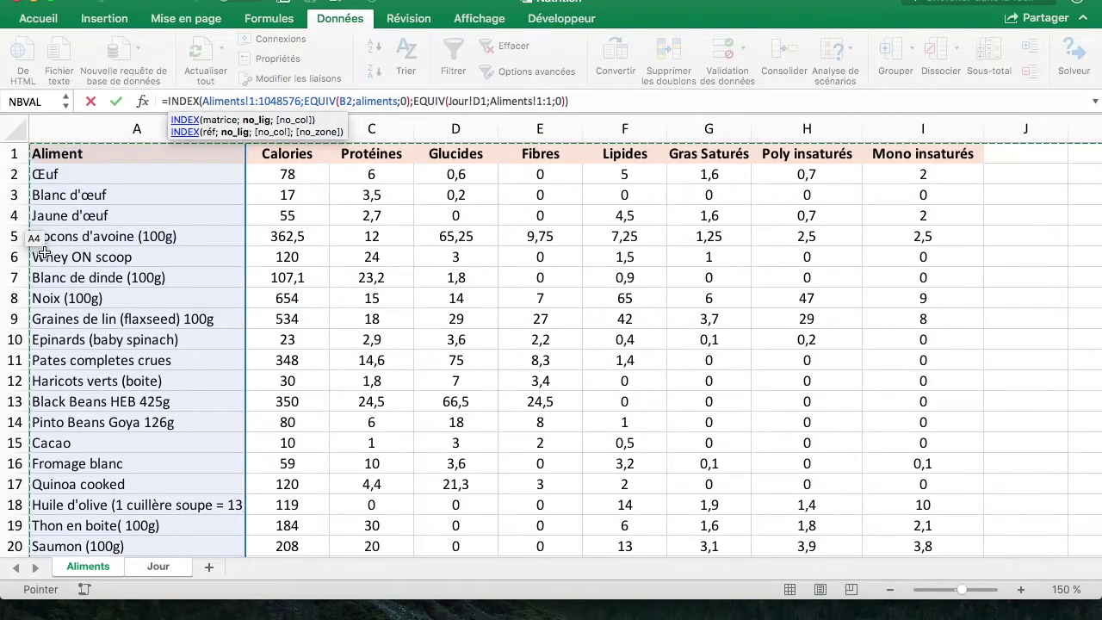
pyautogui.press('Return')
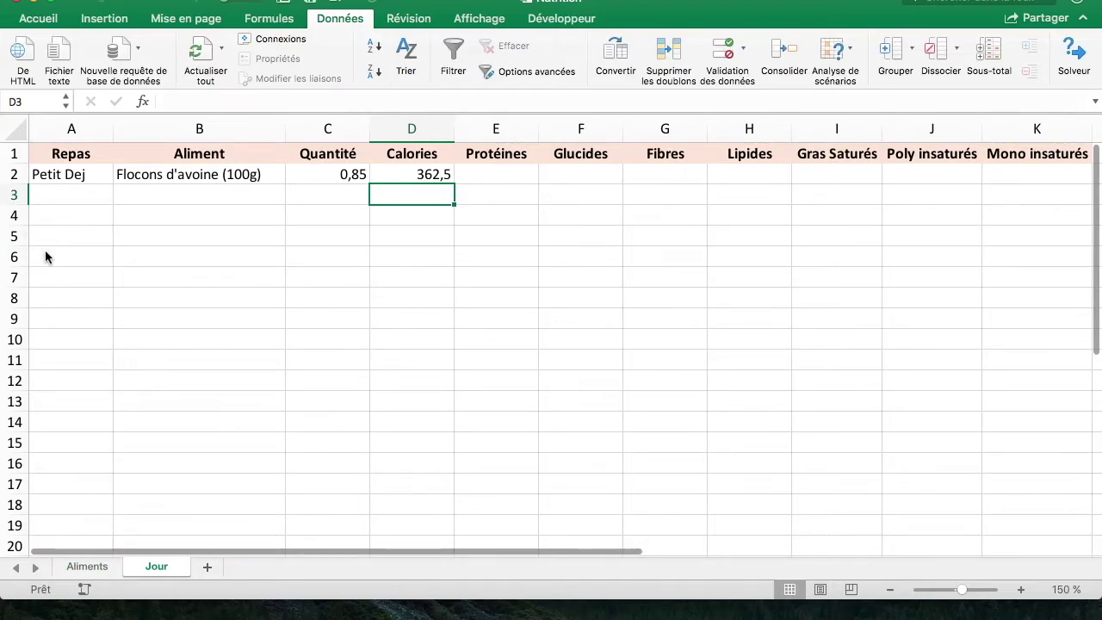
pyautogui.click(421, 170)
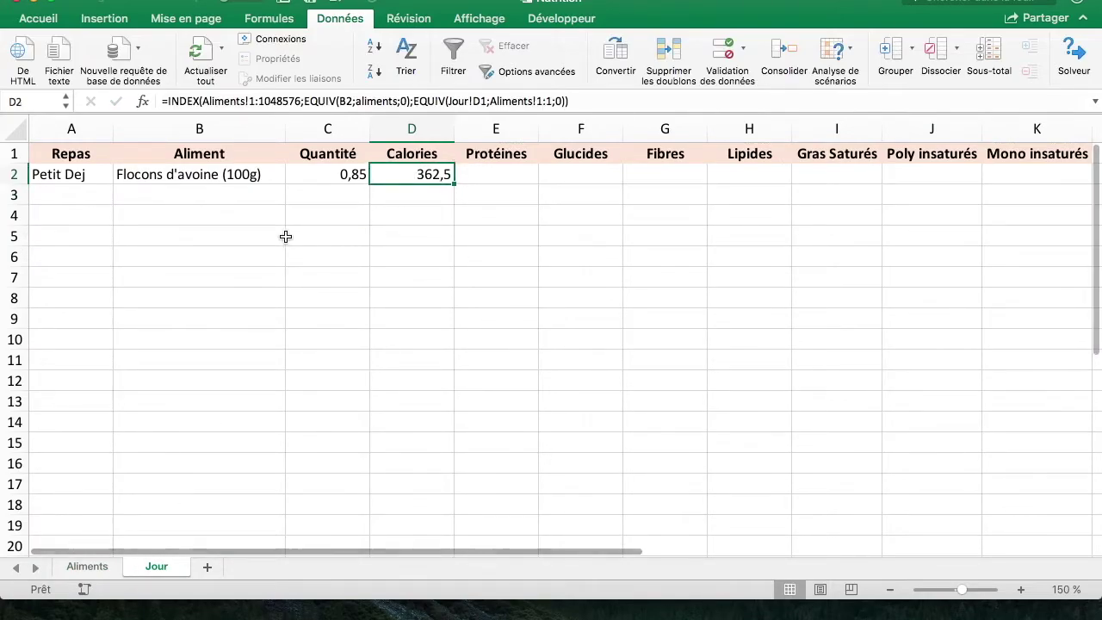
# Step: Multiply D2's lookup by the quantity $C2, giving 308,125 calories
pyautogui.click(108, 569)
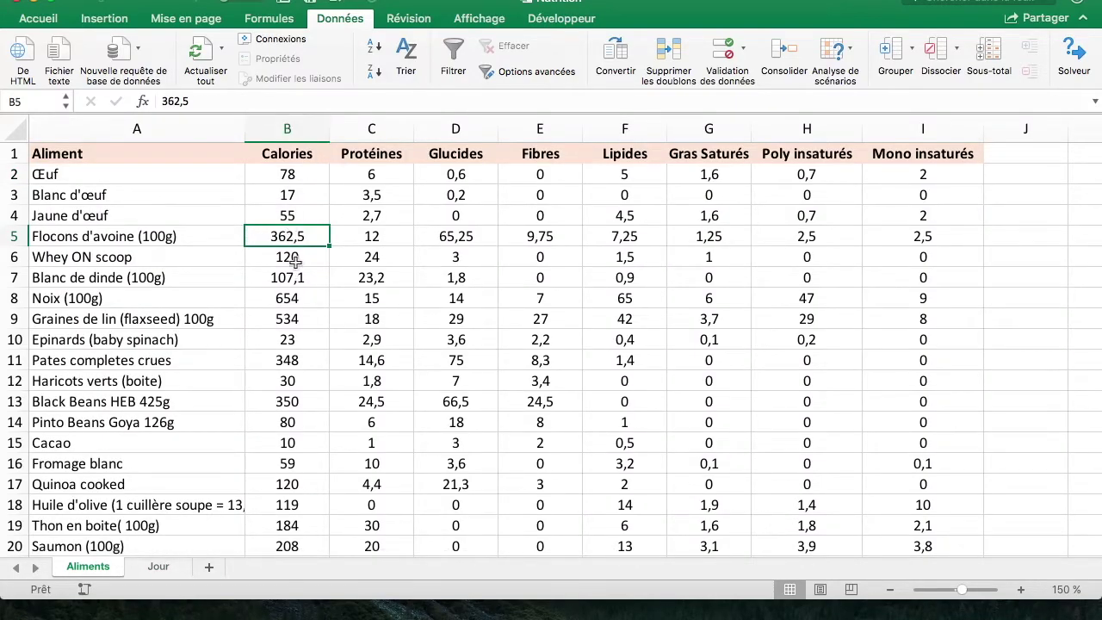
pyautogui.click(154, 568)
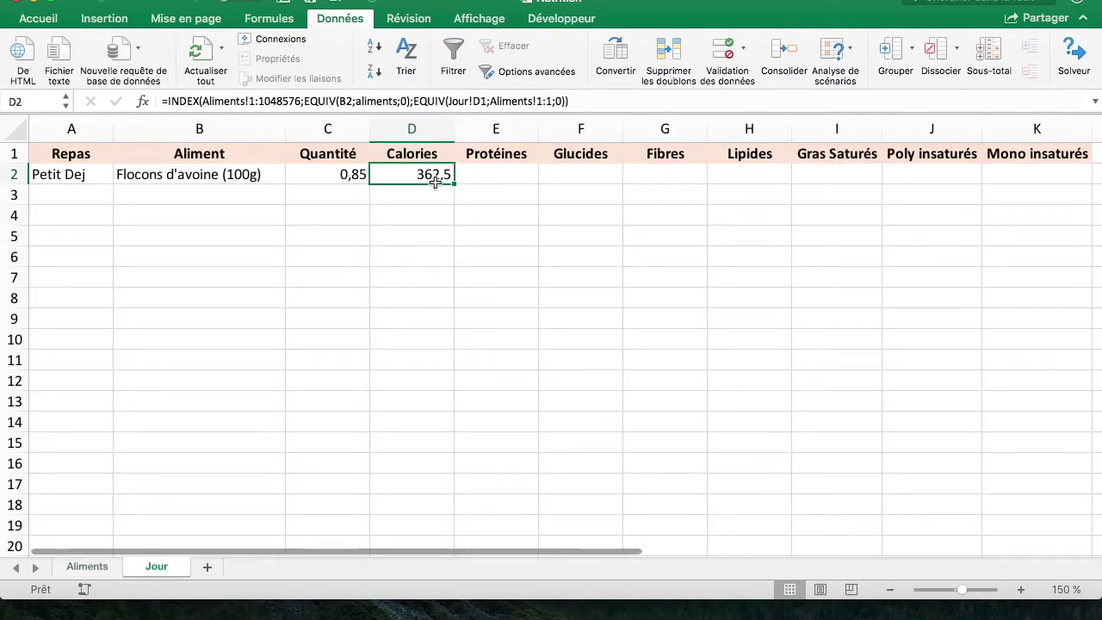
pyautogui.click(584, 102)
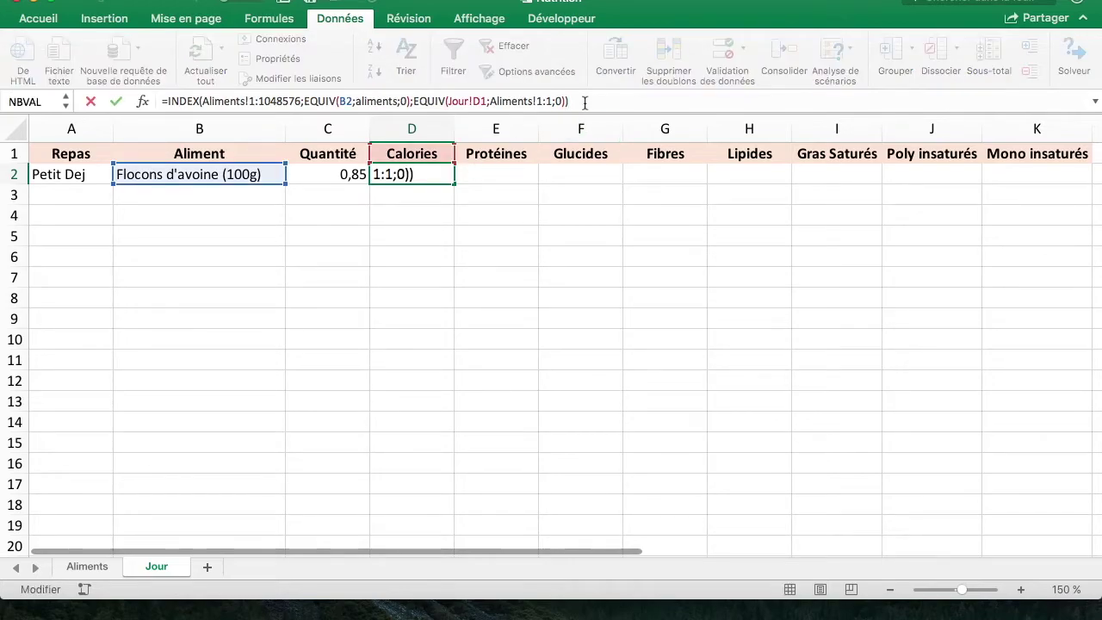
pyautogui.click(340, 175)
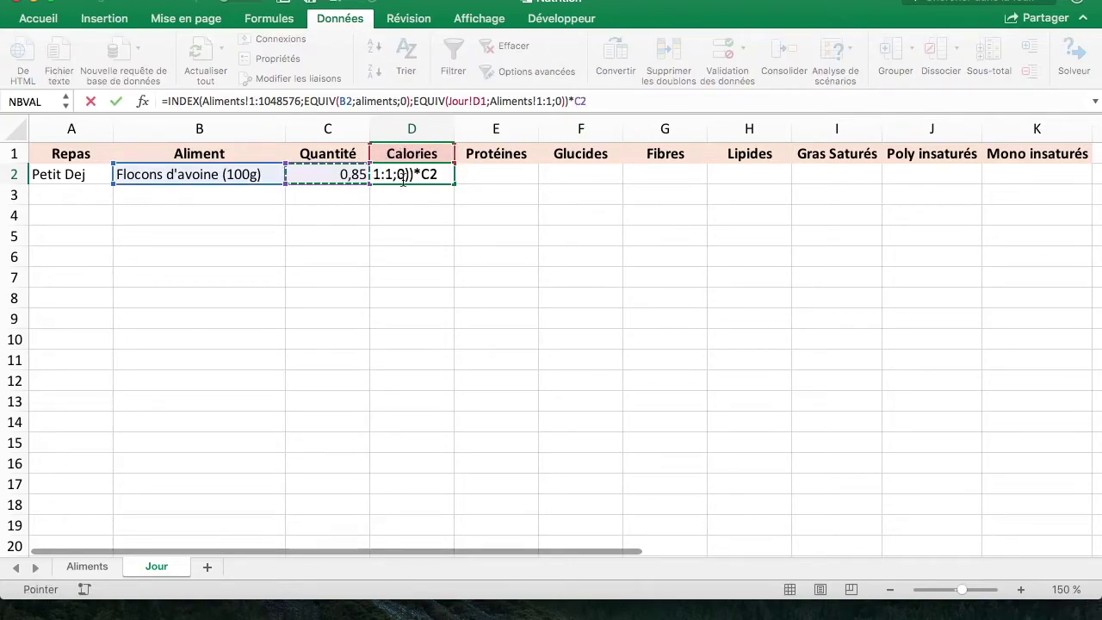
pyautogui.press('F4')
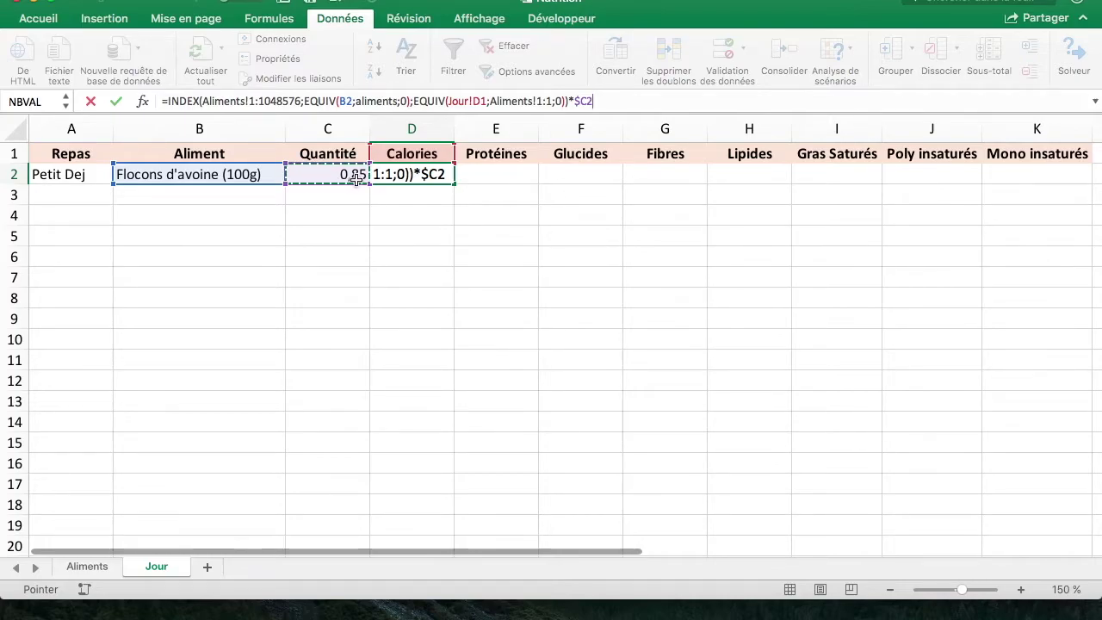
pyautogui.press('Return')
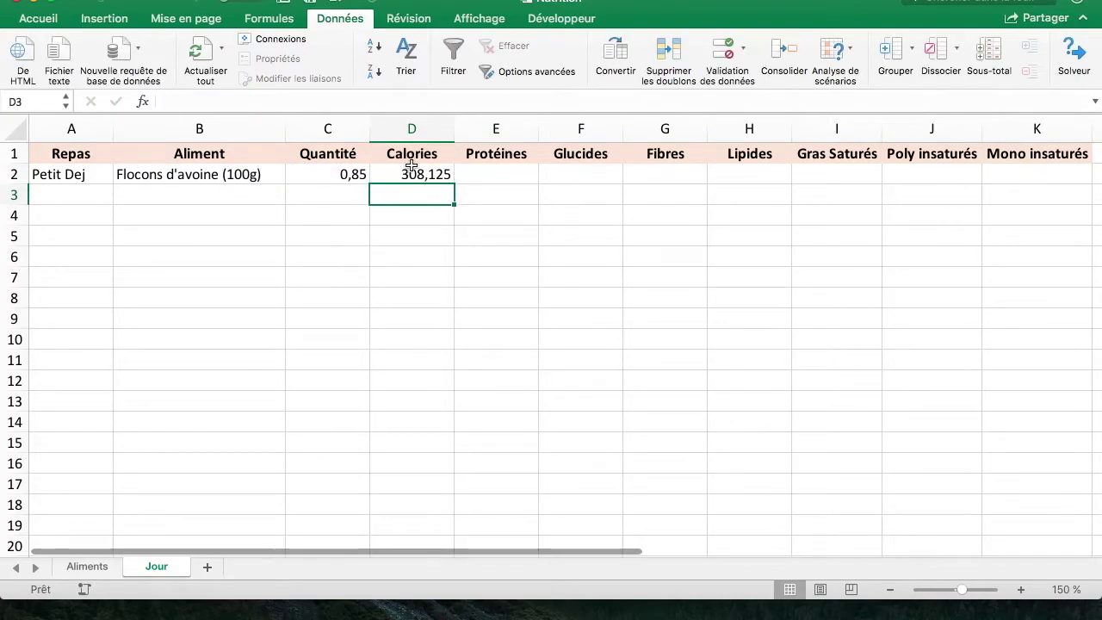
# Step: Review D2's formula and compare its value with the Aliments sheet
pyautogui.click(414, 172)
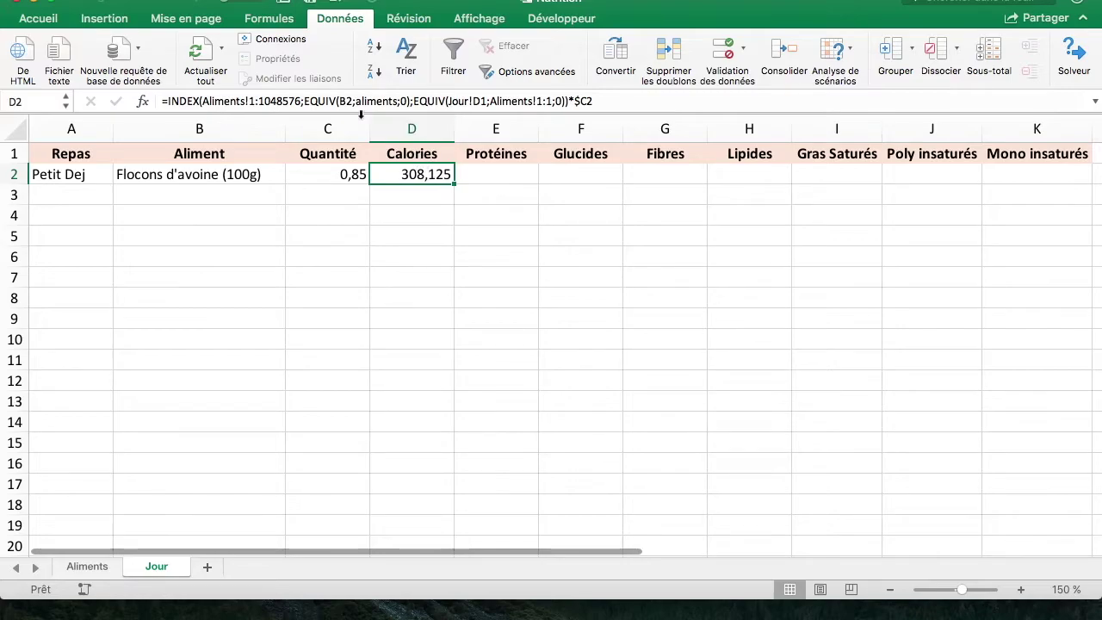
pyautogui.click(188, 101)
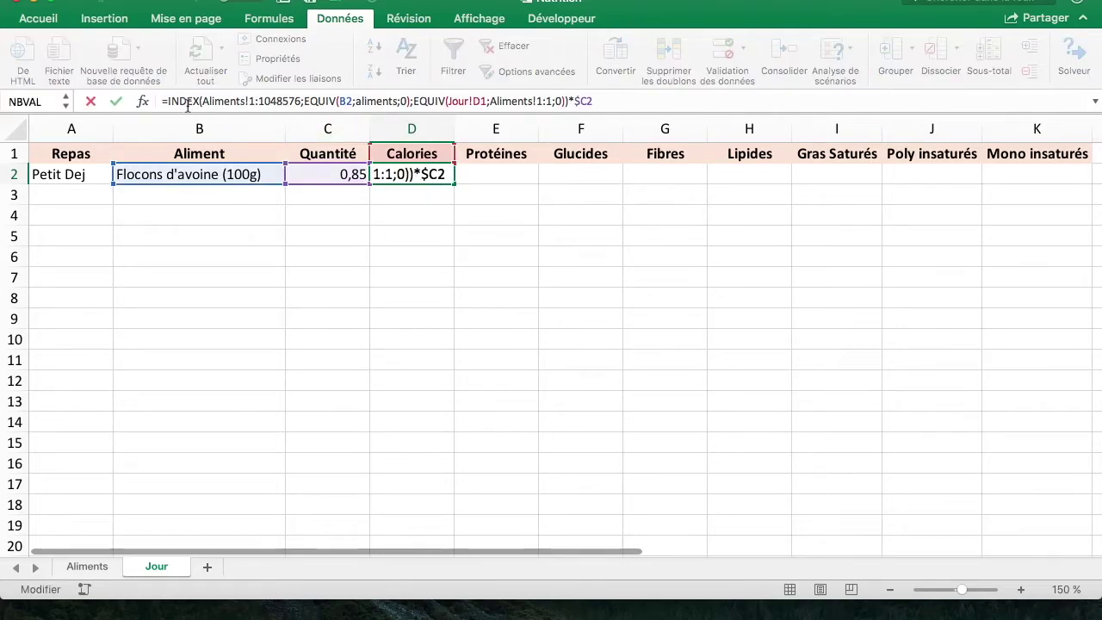
pyautogui.press('Escape')
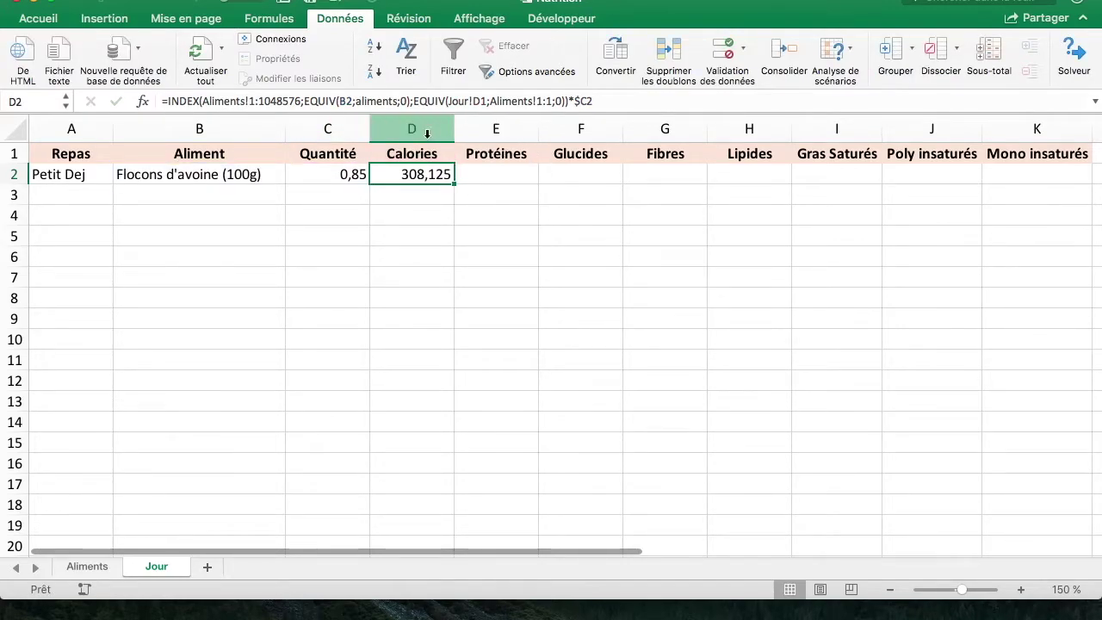
pyautogui.click(102, 572)
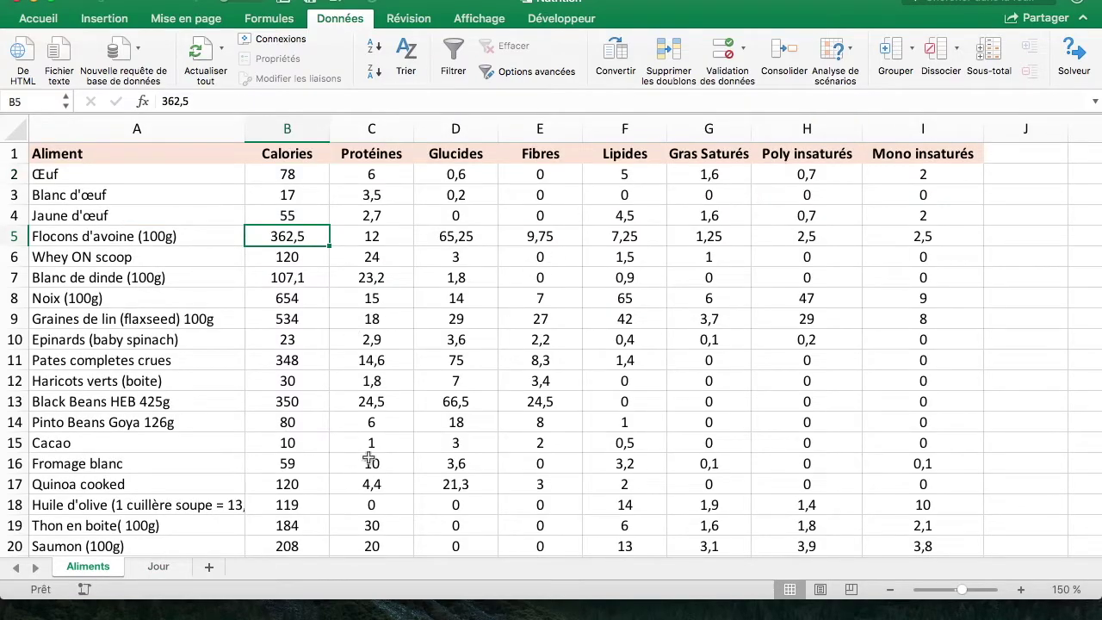
# Step: Fill D2's formula across to K2, leaving #N/A in E2:K2
pyautogui.click(157, 567)
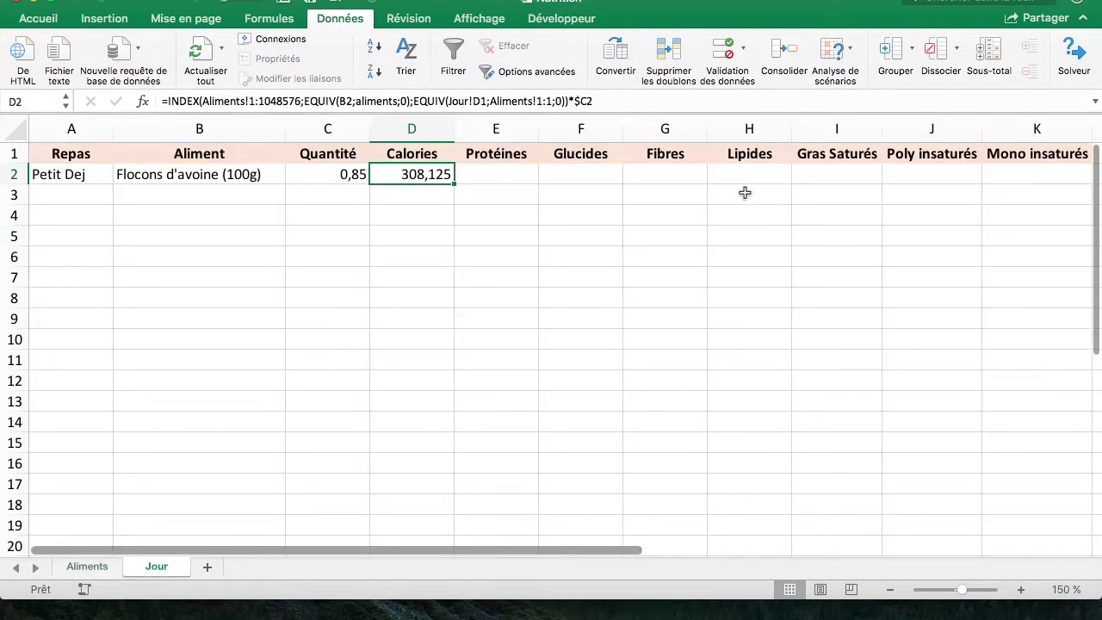
pyautogui.moveTo(507, 129); pyautogui.dragTo(667, 127)
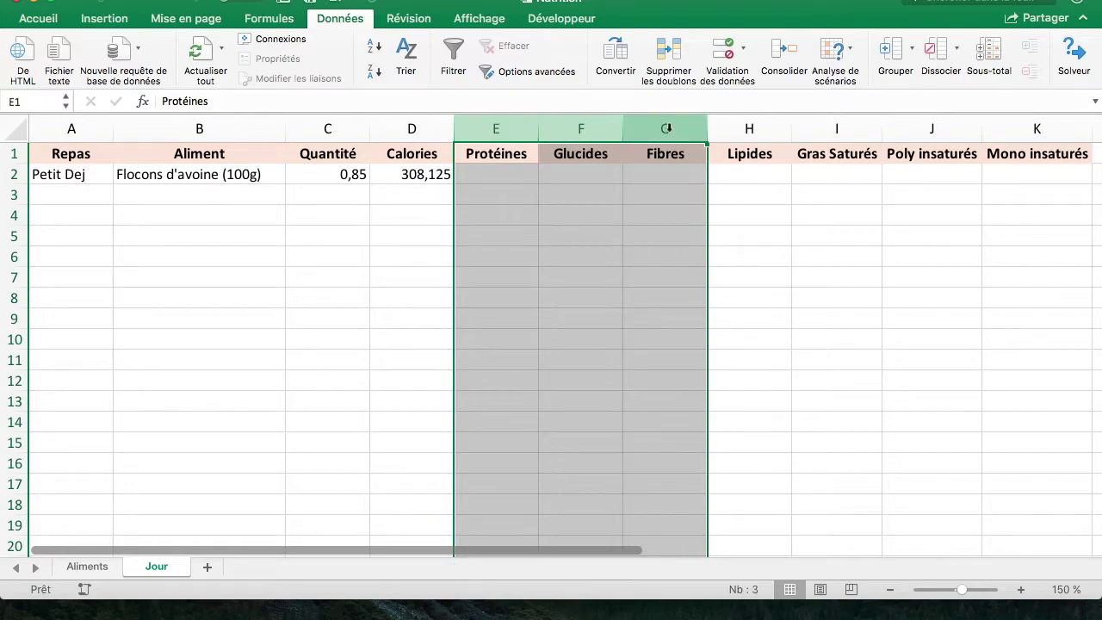
pyautogui.click(600, 242)
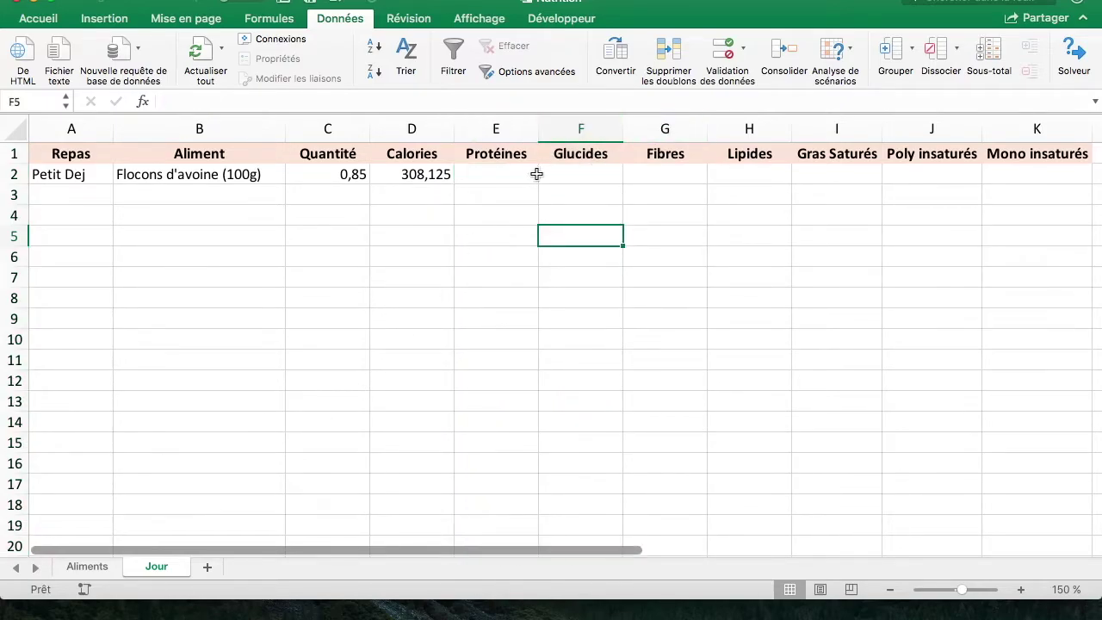
pyautogui.click(582, 155)
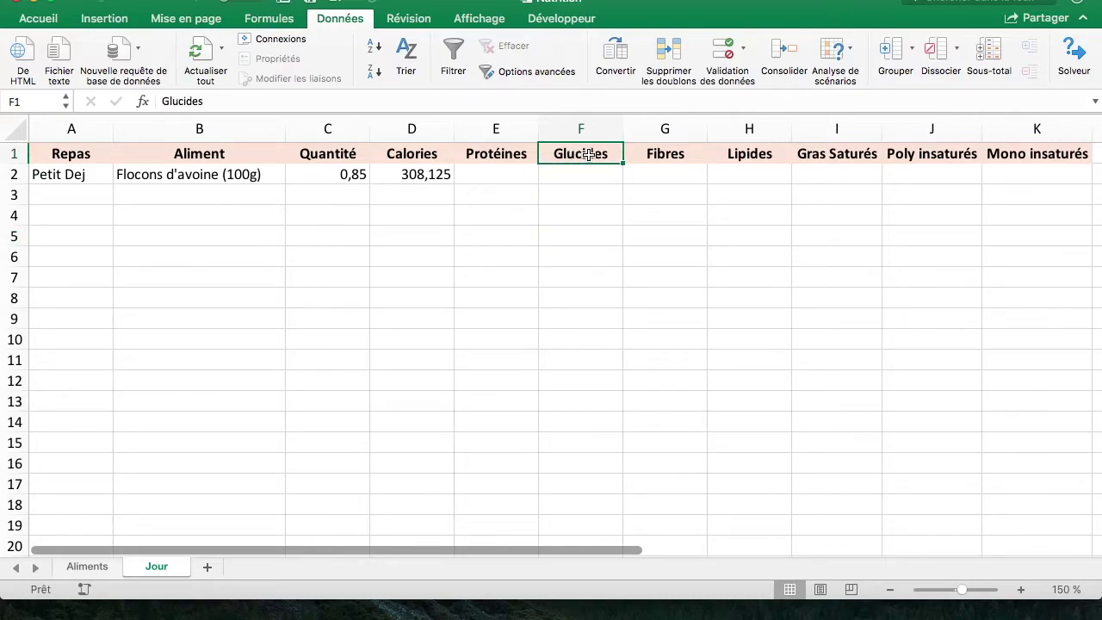
pyautogui.click(107, 566)
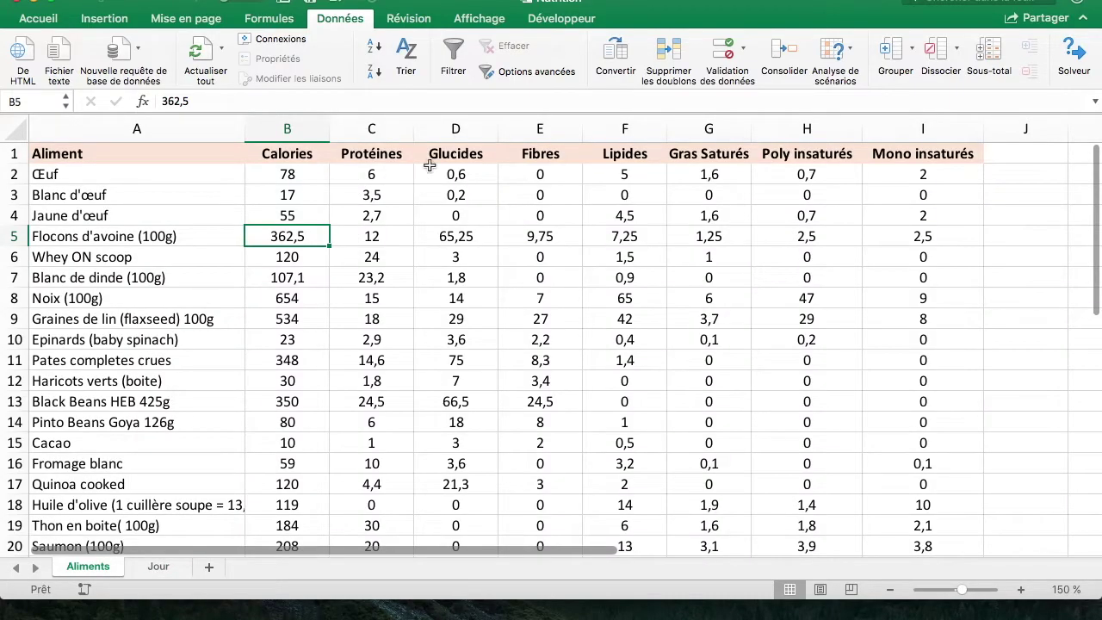
pyautogui.click(157, 566)
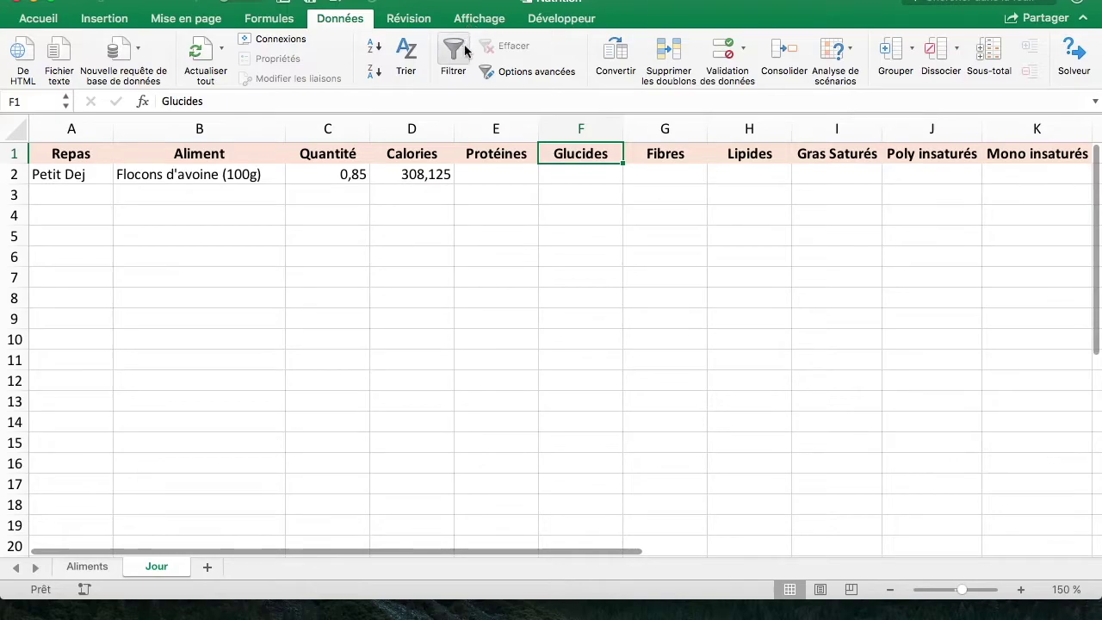
pyautogui.click(441, 173)
pyautogui.moveTo(454, 184); pyautogui.dragTo(1056, 185)
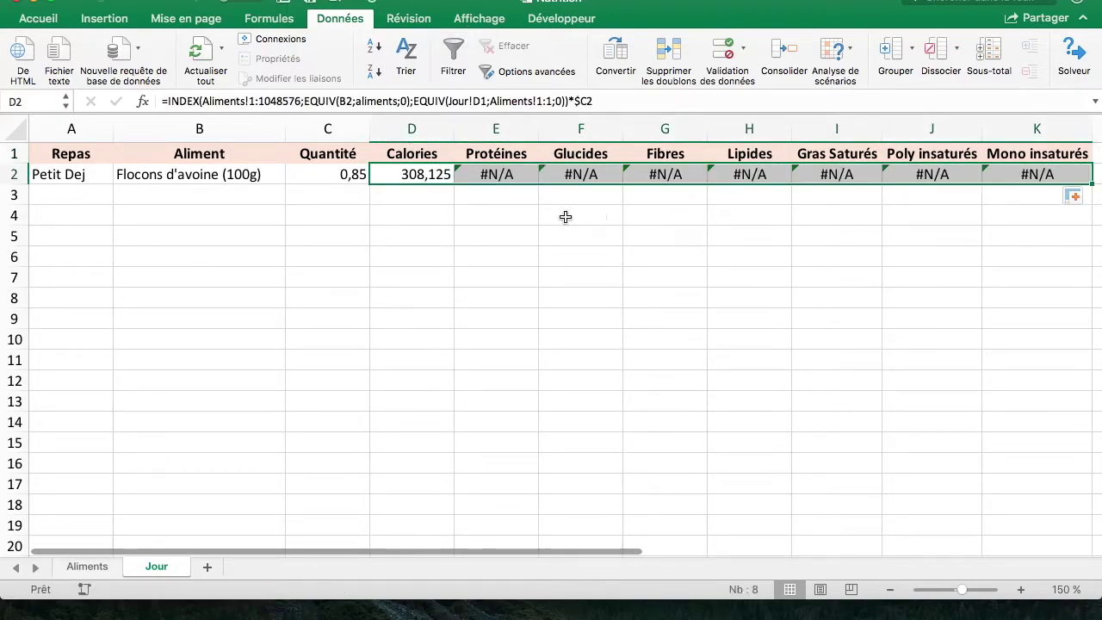
pyautogui.click(443, 176)
# Step: Anchor D2's lookup references as $B2 and Jour!D$1
pyautogui.click(288, 101)
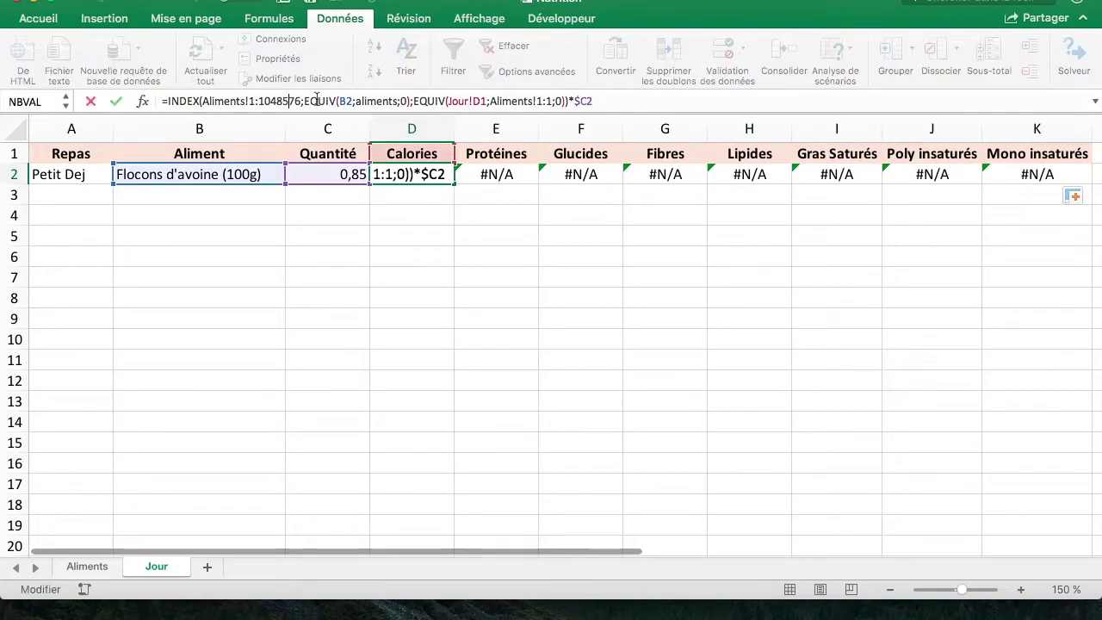
pyautogui.click(347, 101)
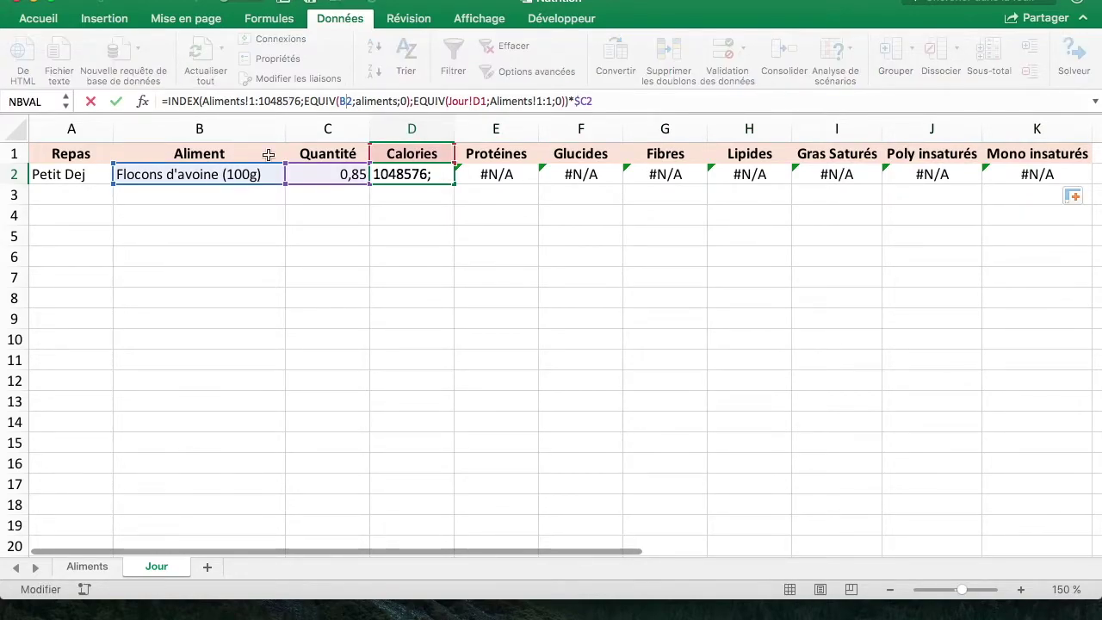
pyautogui.click(249, 172)
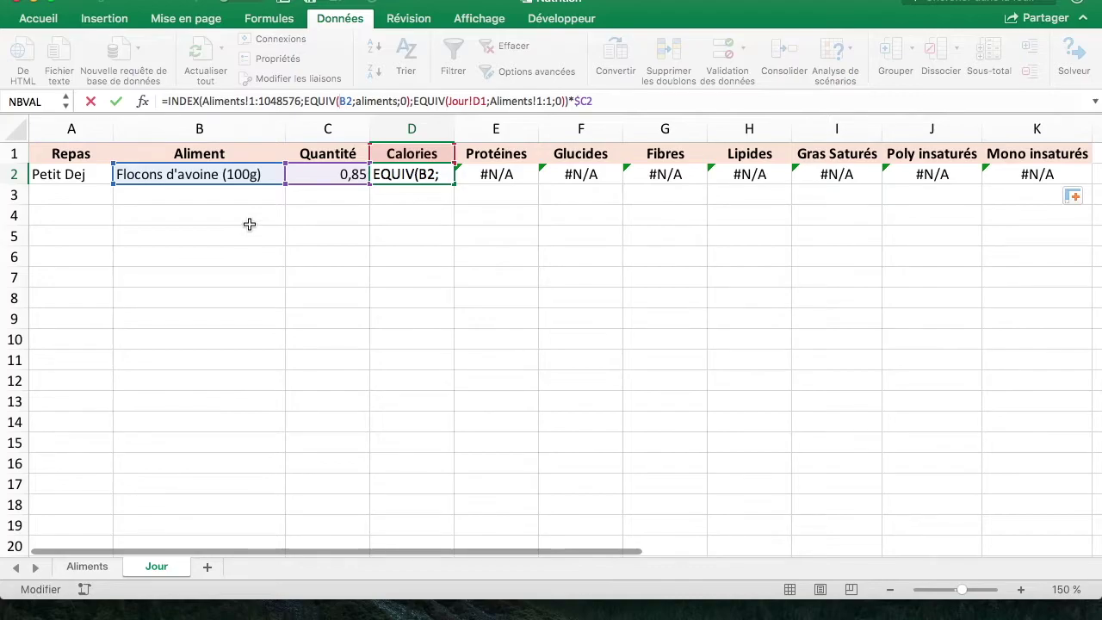
pyautogui.write('$')
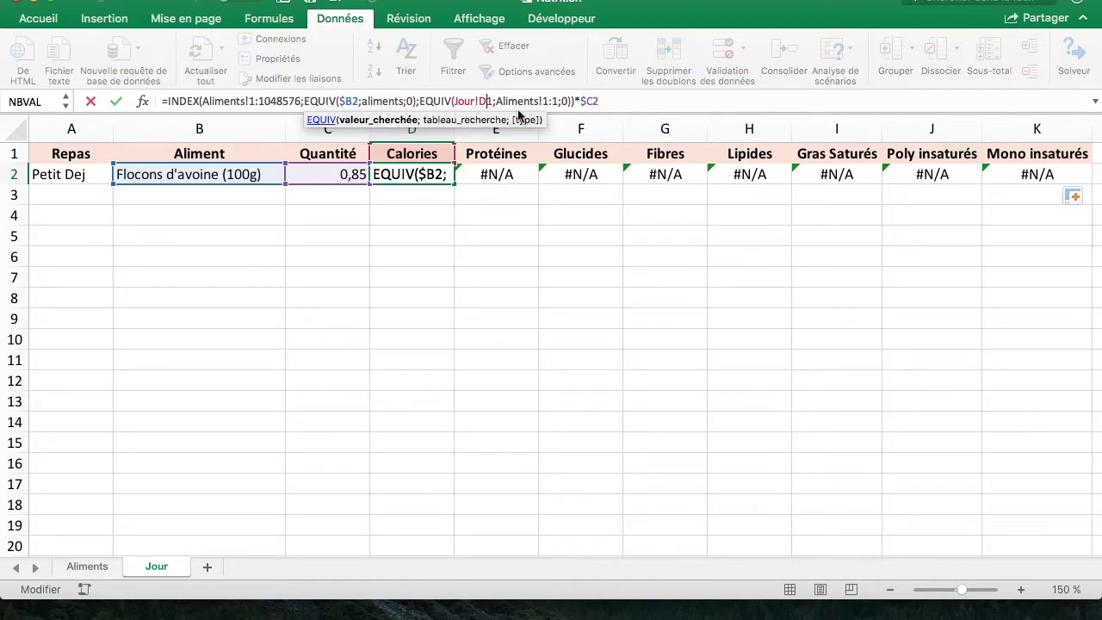
pyautogui.write('$')
pyautogui.press('Return')
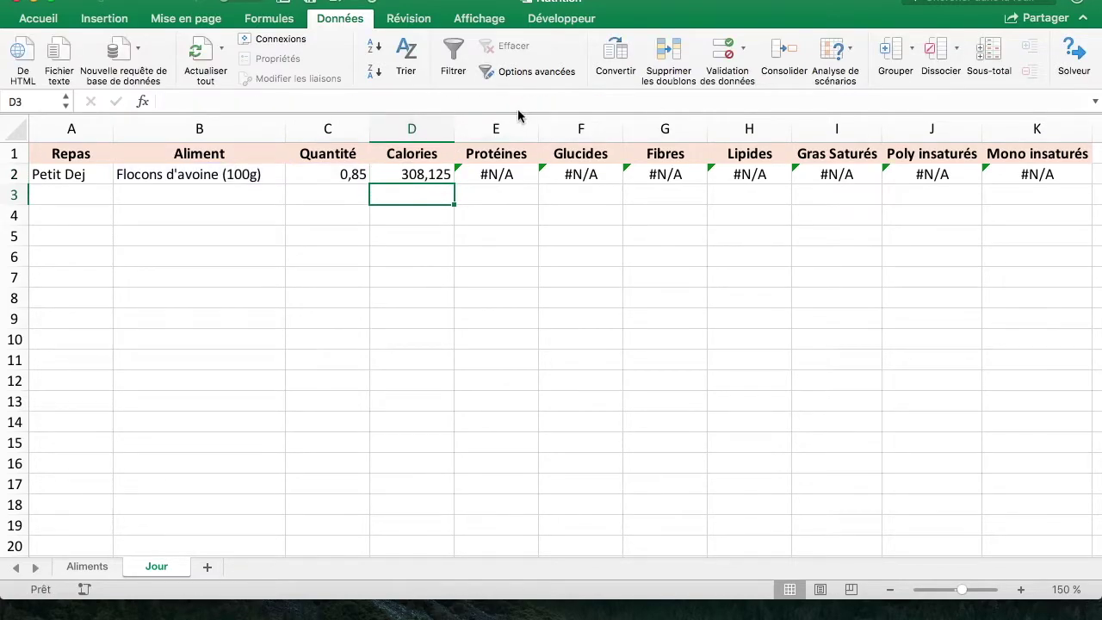
pyautogui.click(423, 183)
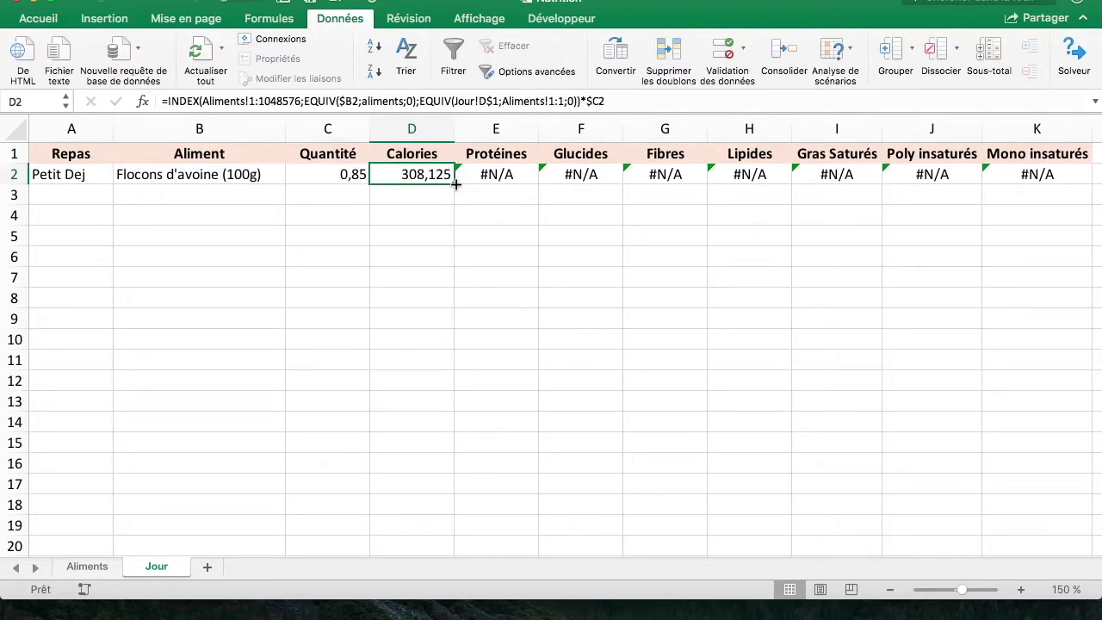
# Step: Fill the corrected D2 formula across to K2 and change C2's quantity to 1
pyautogui.moveTo(456, 183); pyautogui.dragTo(1038, 184)
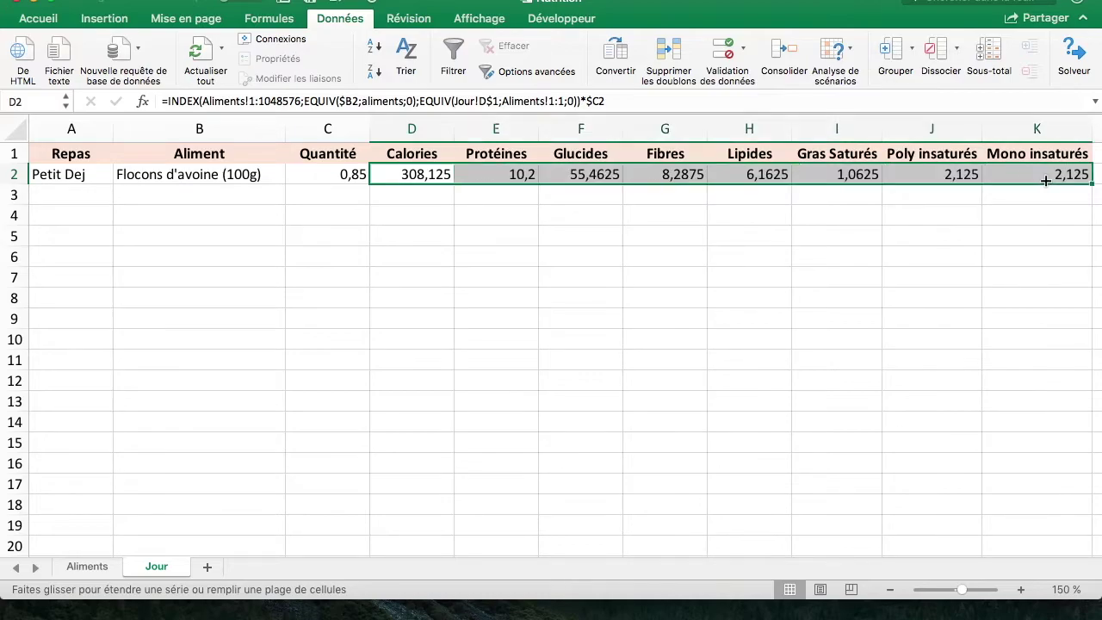
pyautogui.click(540, 255)
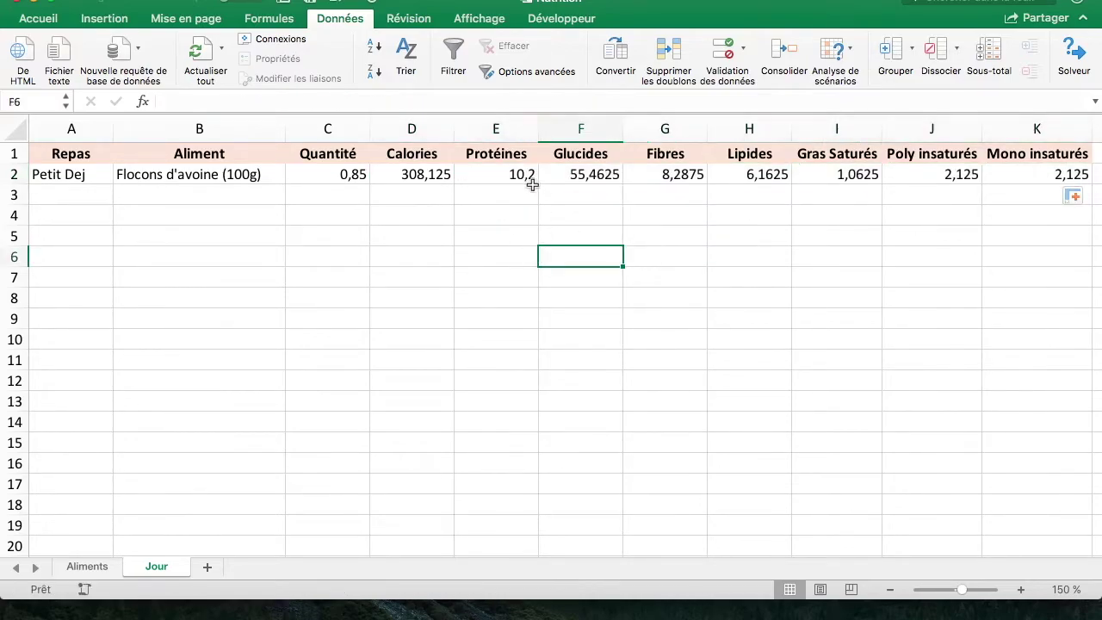
pyautogui.click(355, 177)
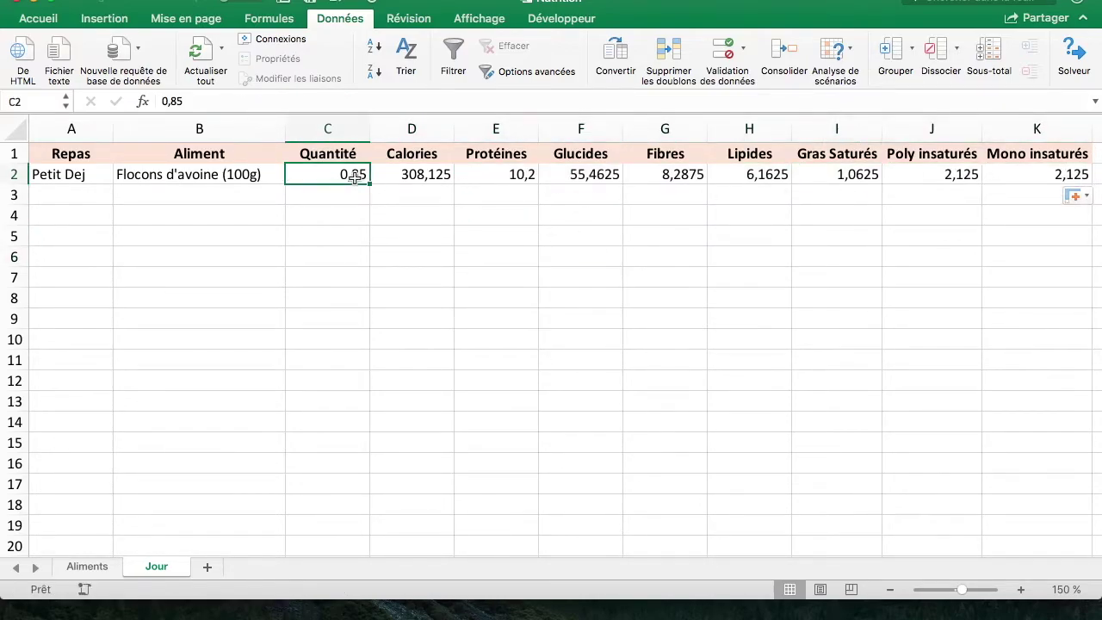
pyautogui.write('1')
pyautogui.press('Return')
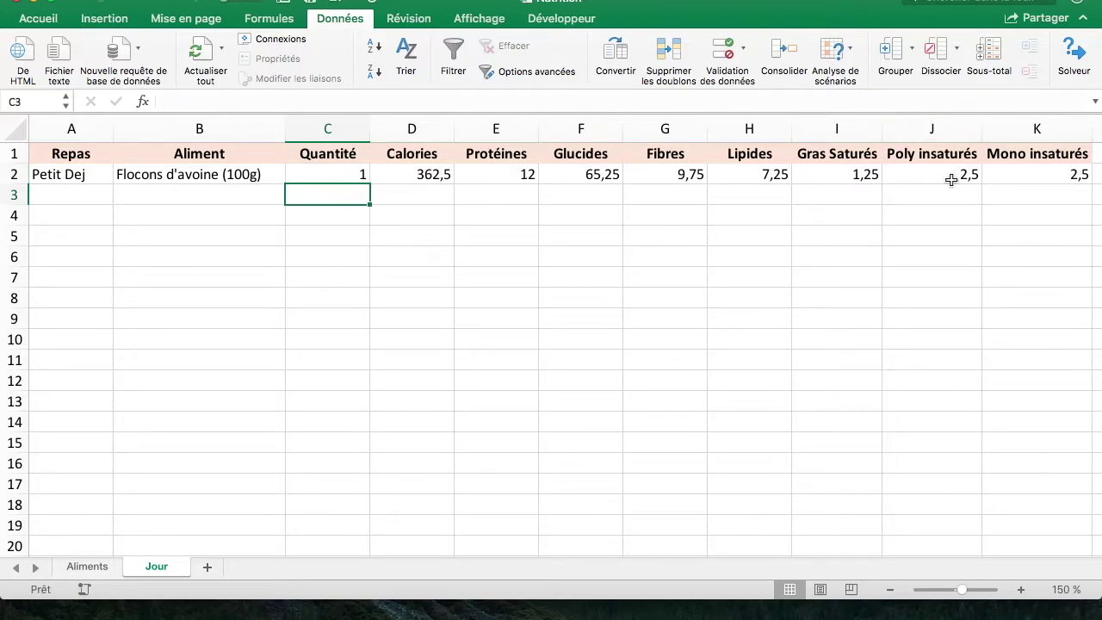
# Step: Check row 2's Gras Saturés to Mono insaturés values against the Aliments sheet
pyautogui.click(849, 174)
pyautogui.click(935, 178)
pyautogui.click(1048, 172)
pyautogui.click(86, 566)
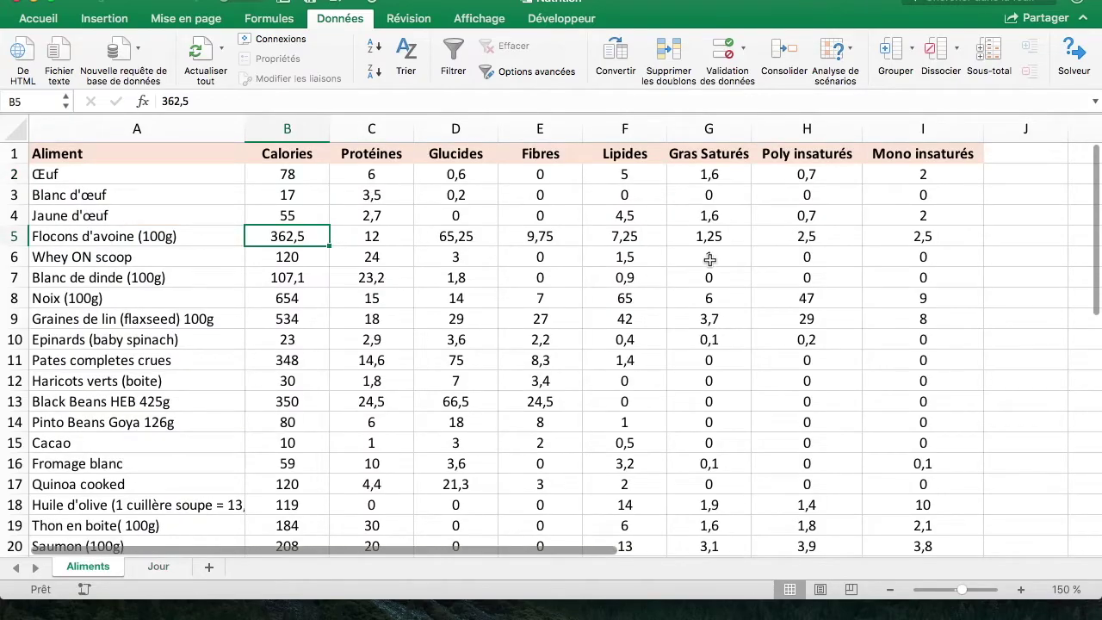
pyautogui.click(146, 566)
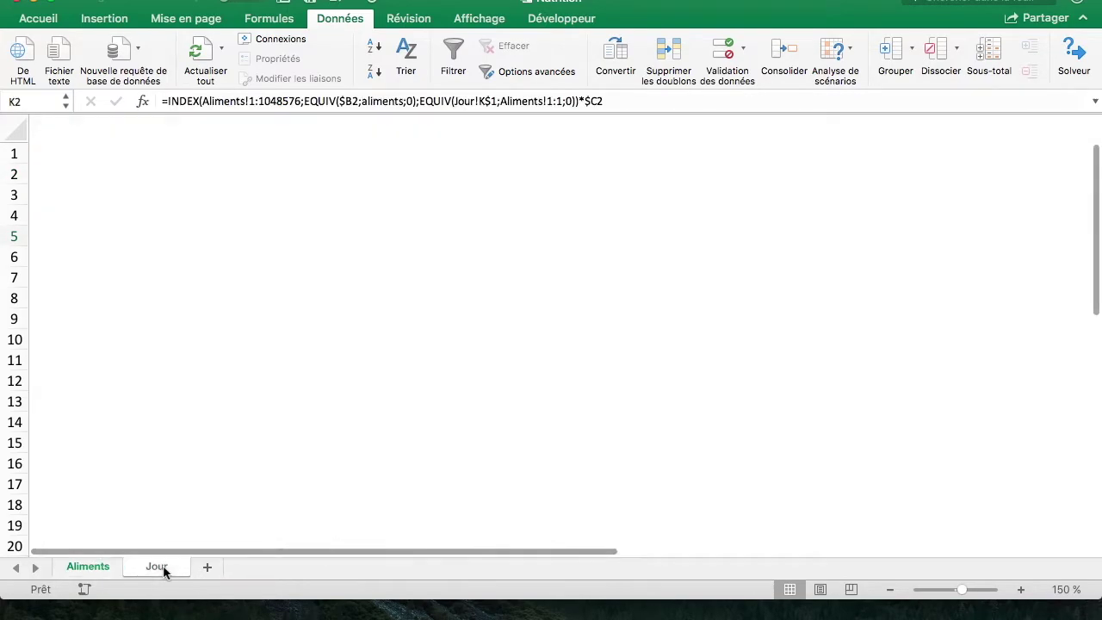
pyautogui.click(733, 278)
pyautogui.moveTo(362, 175); pyautogui.dragTo(1042, 174)
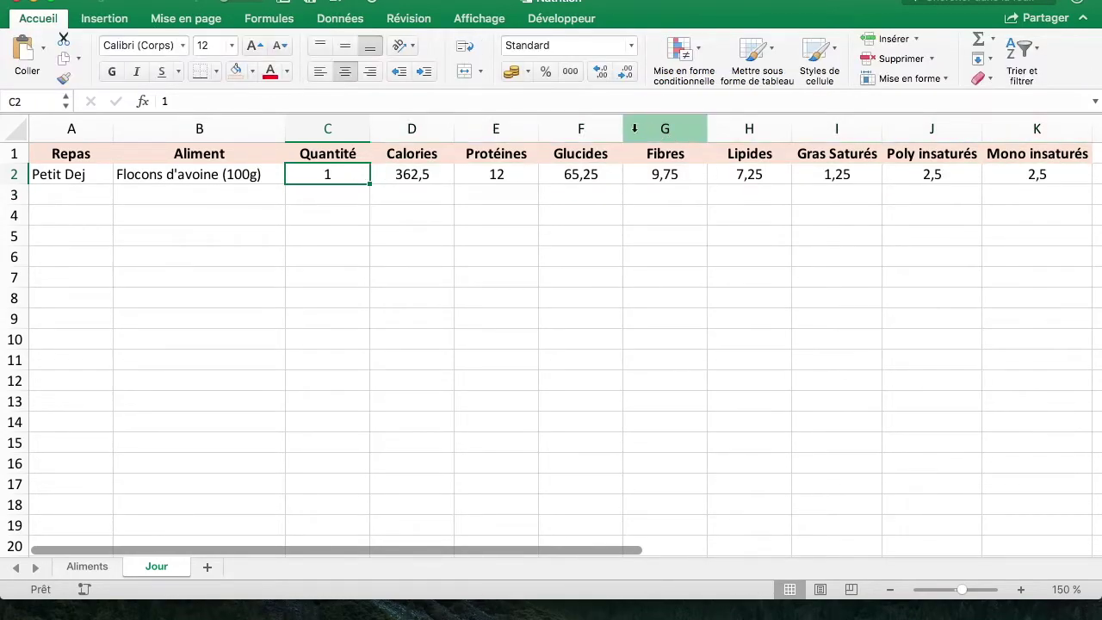
# Step: Delete the Glucides and Fibres columns on Jour, then undo the deletion
pyautogui.moveTo(581, 128); pyautogui.dragTo(672, 129)
pyautogui.rightClick(680, 128)
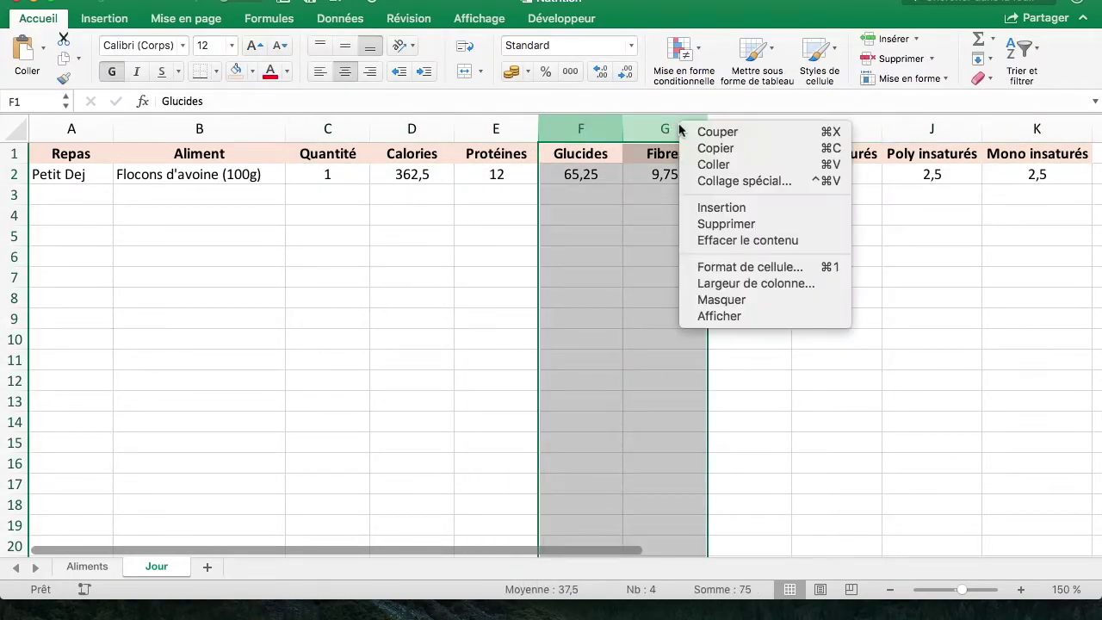
pyautogui.click(751, 225)
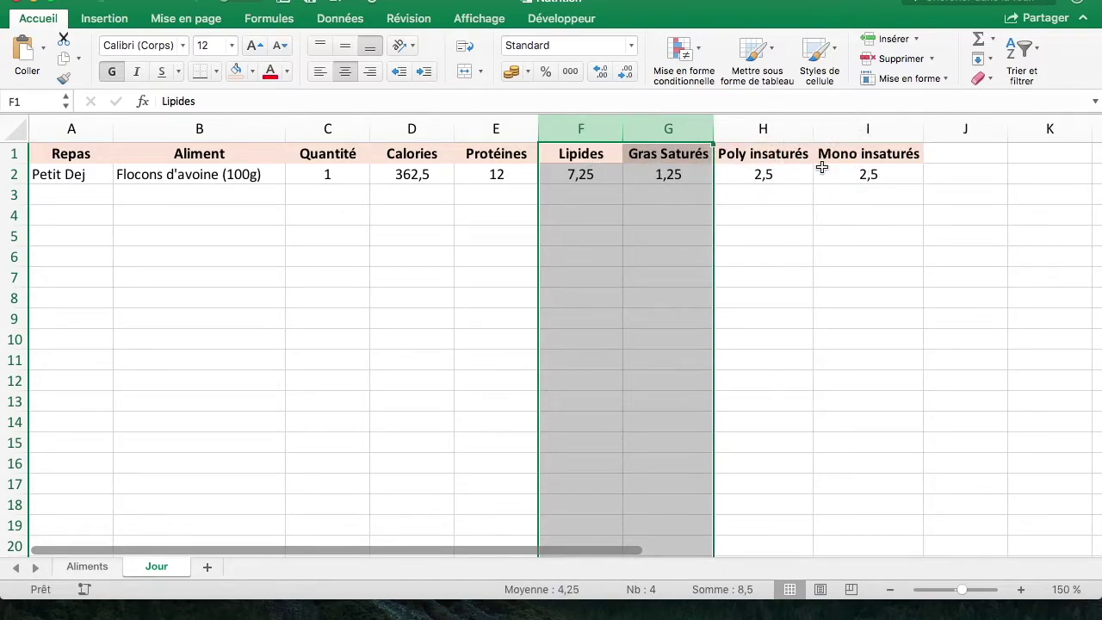
pyautogui.click(792, 176)
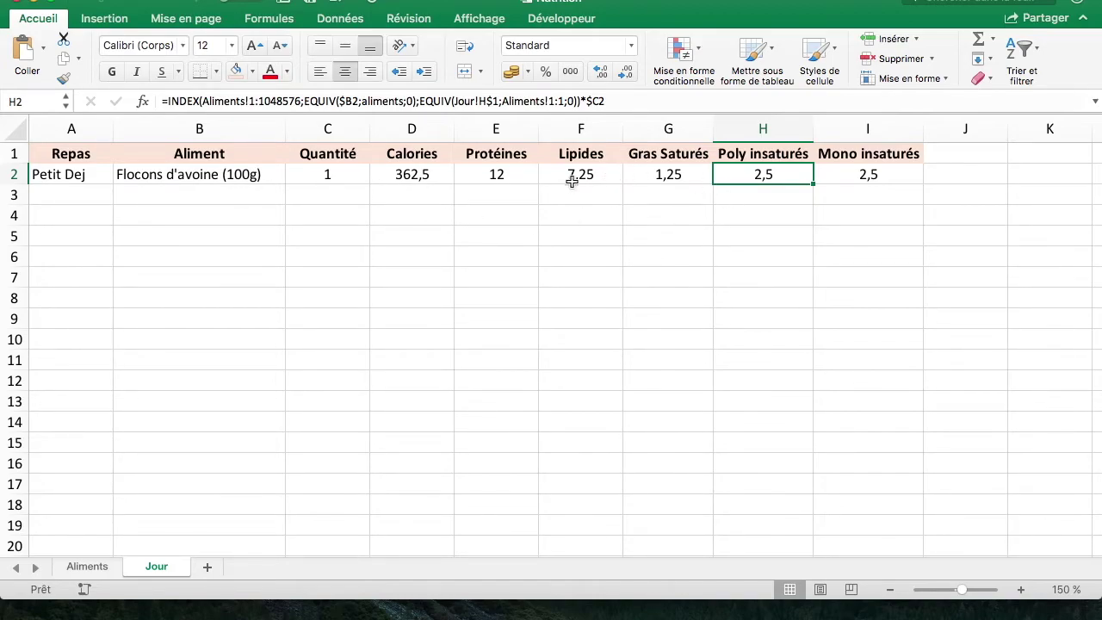
pyautogui.hotkey('ctrl', 'z')
pyautogui.click(529, 257)
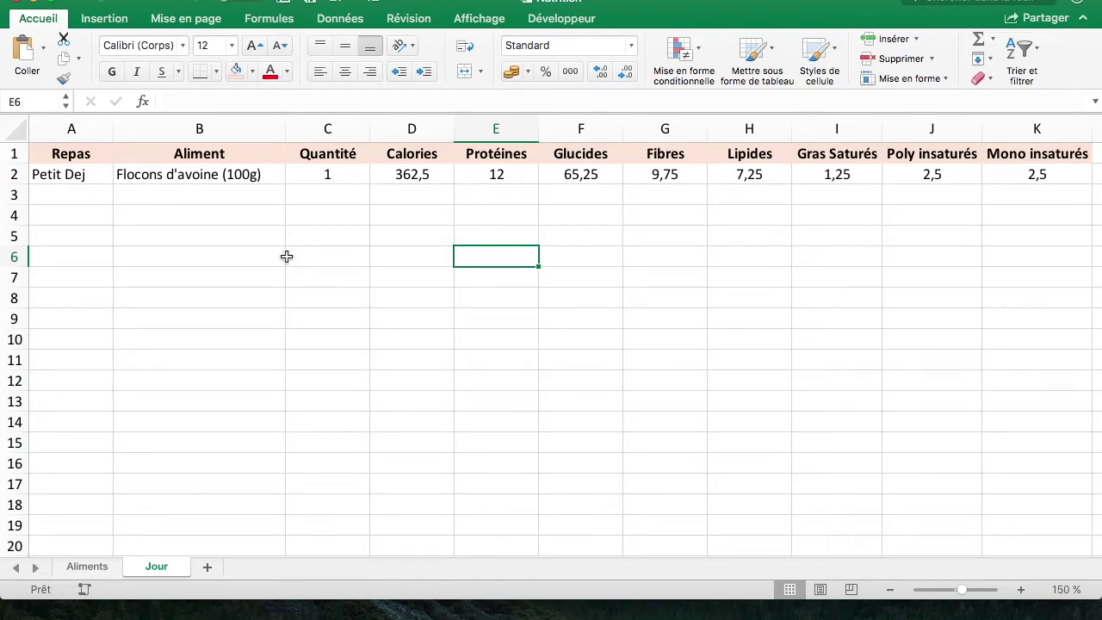
# Step: Name columns A through I of the Aliments sheet 'tableau'
pyautogui.click(411, 175)
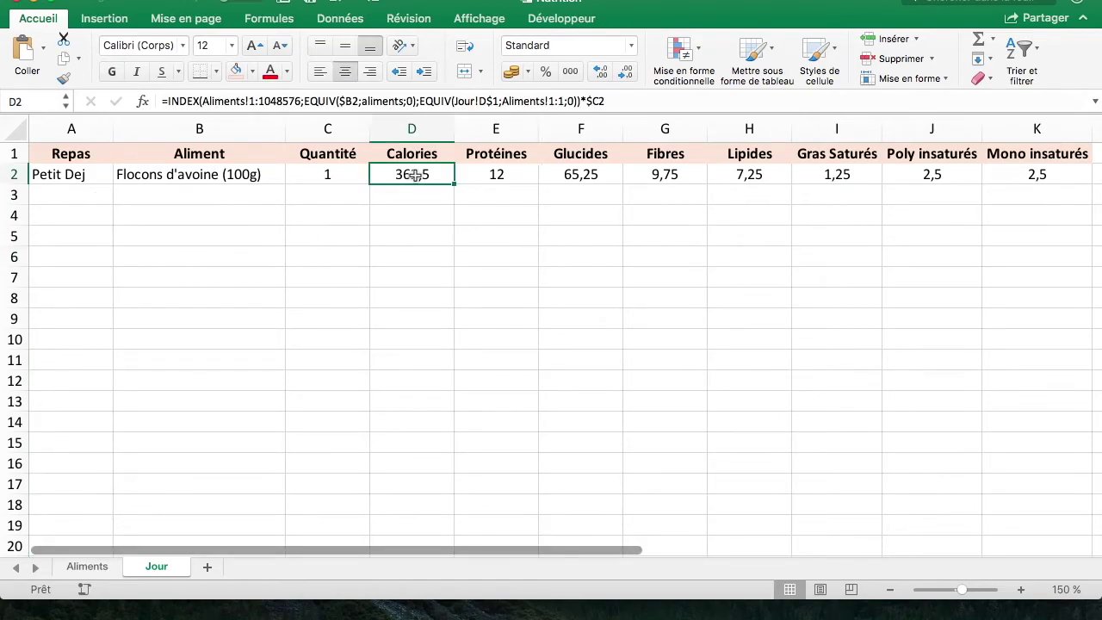
pyautogui.click(88, 566)
pyautogui.moveTo(54, 130); pyautogui.dragTo(924, 129)
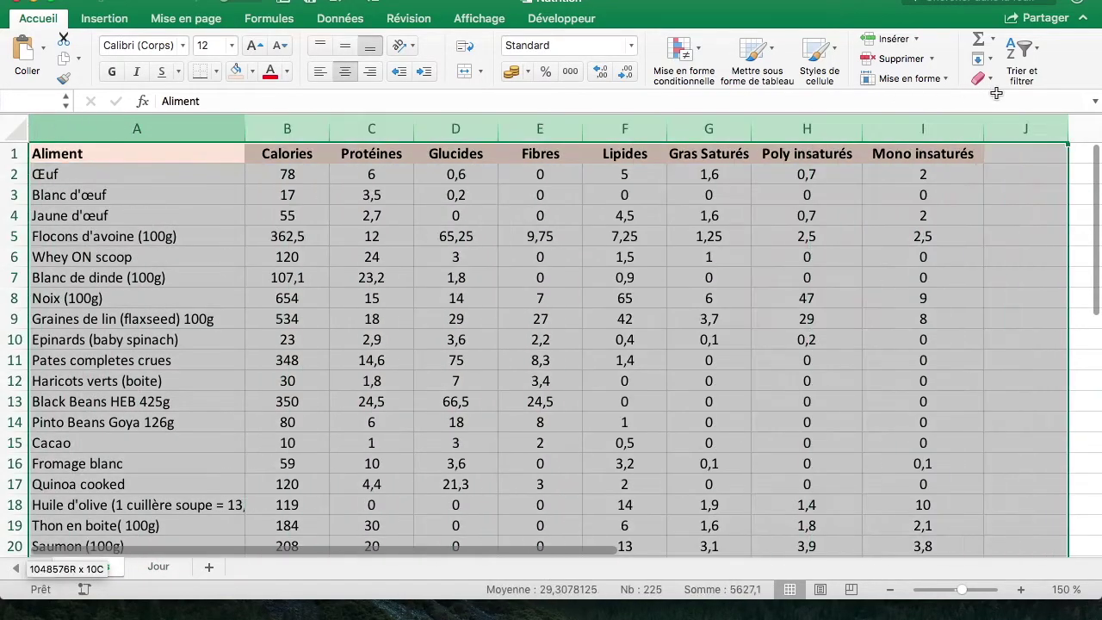
pyautogui.click(29, 96)
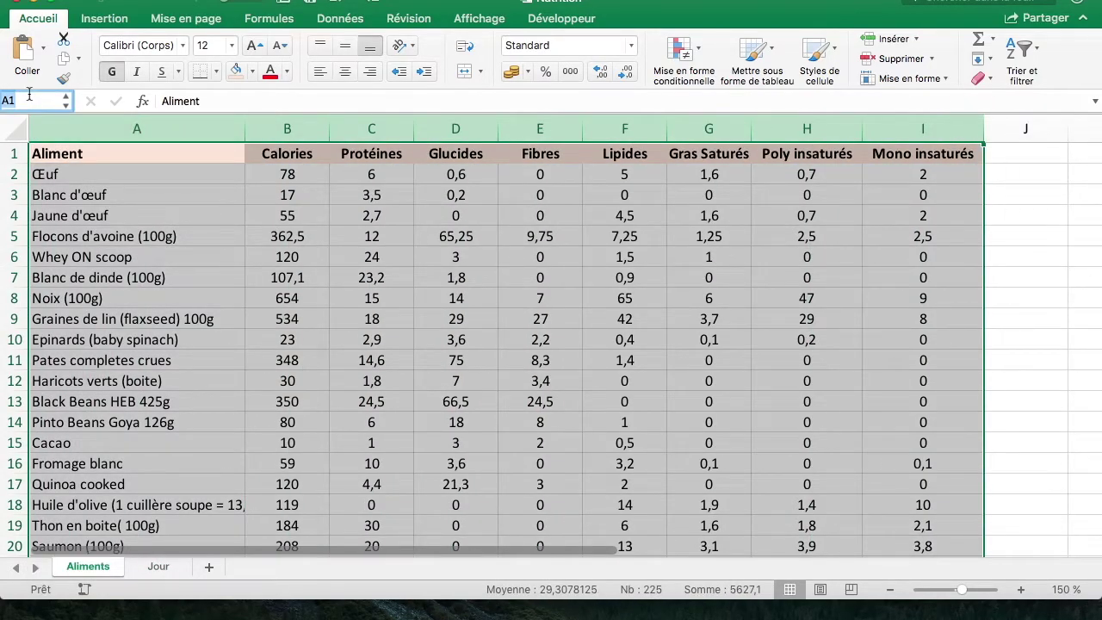
pyautogui.write('tableau')
pyautogui.press('Return')
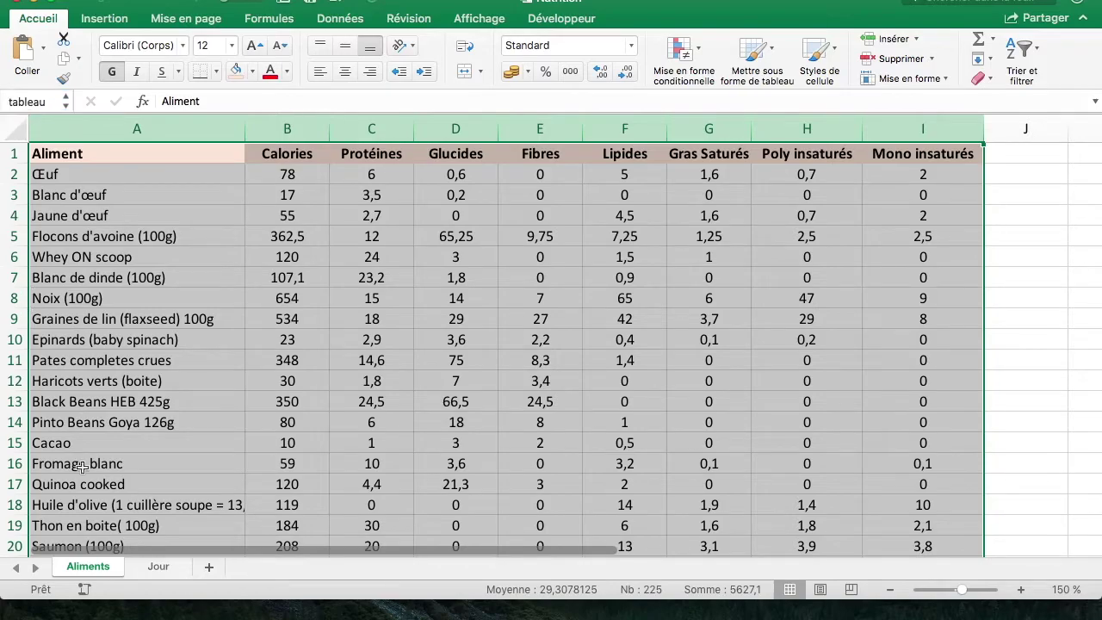
pyautogui.click(155, 567)
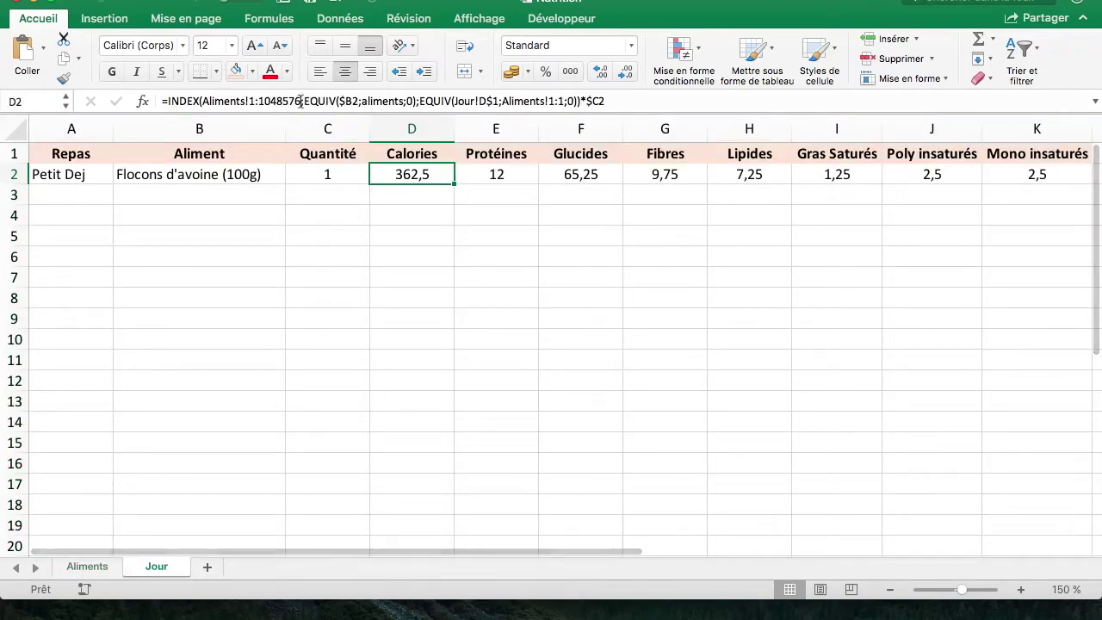
# Step: Replace D2's Aliments!1:1048576 reference with tableau and fill the formula to K2
pyautogui.moveTo(302, 100); pyautogui.dragTo(204, 101)
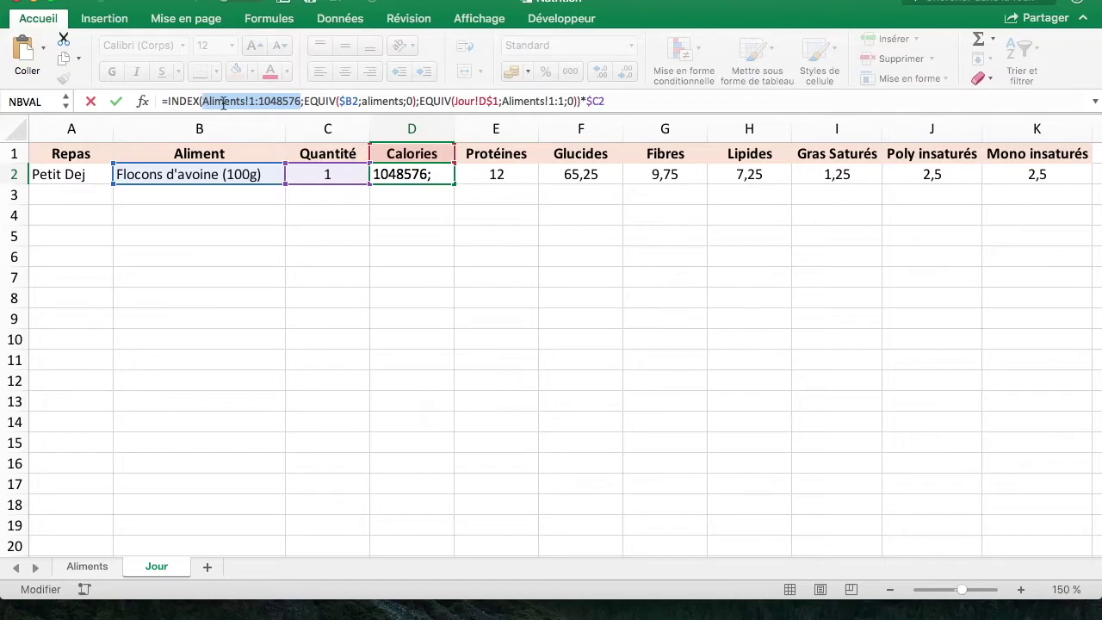
pyautogui.write('tableau')
pyautogui.press('Return')
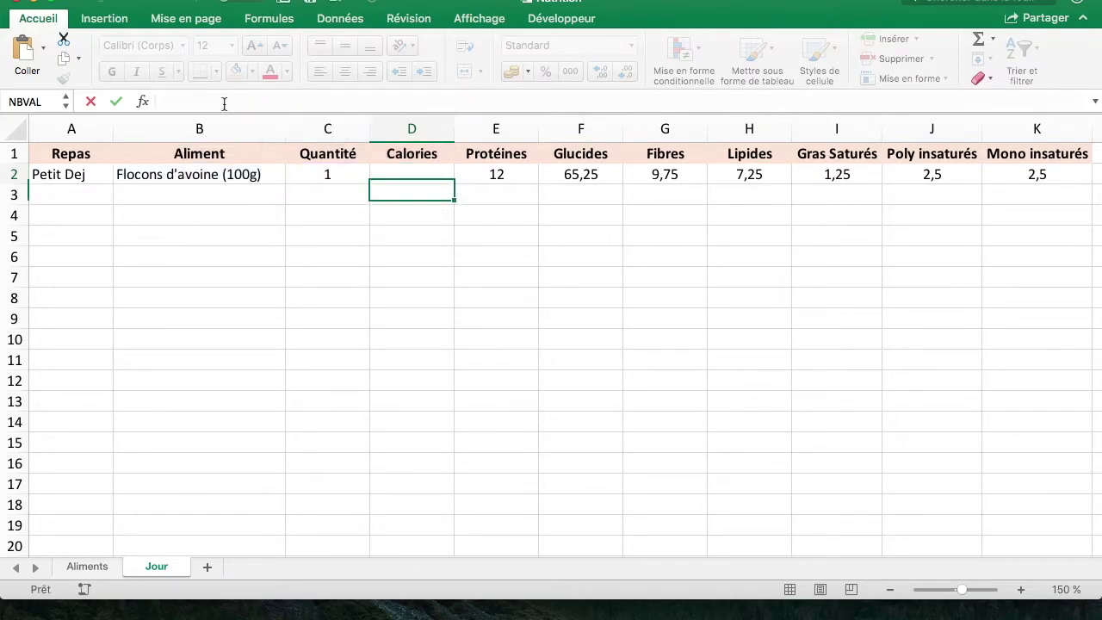
pyautogui.click(405, 174)
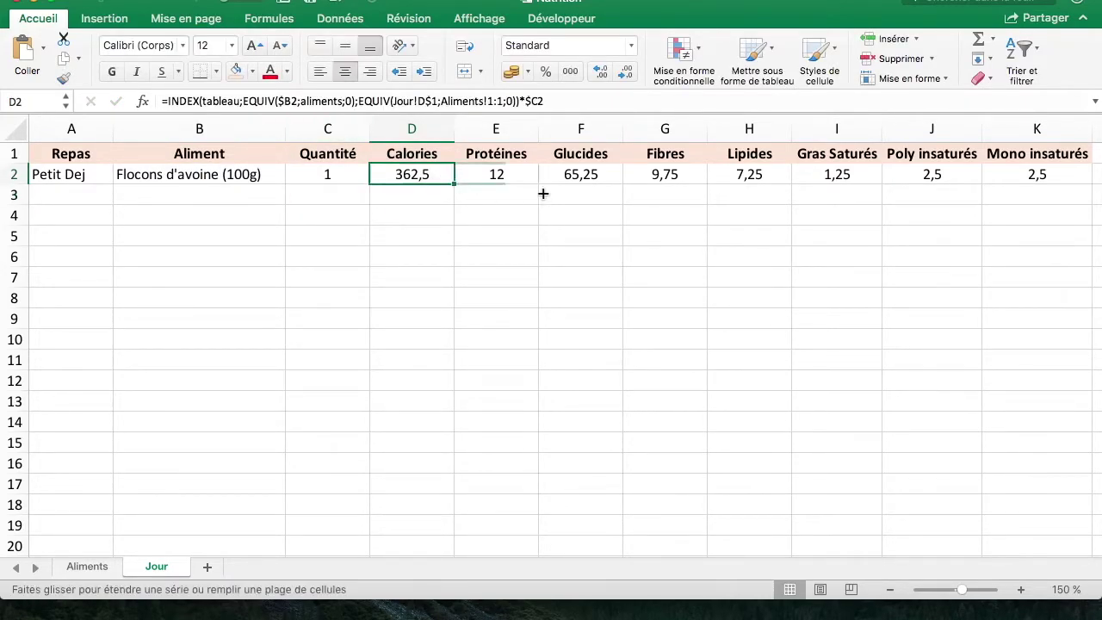
pyautogui.moveTo(543, 194); pyautogui.dragTo(1035, 186)
# Step: Copy row 2 into row 3, where the nutrients return #N/A
pyautogui.hotkey('shift', 'Home')
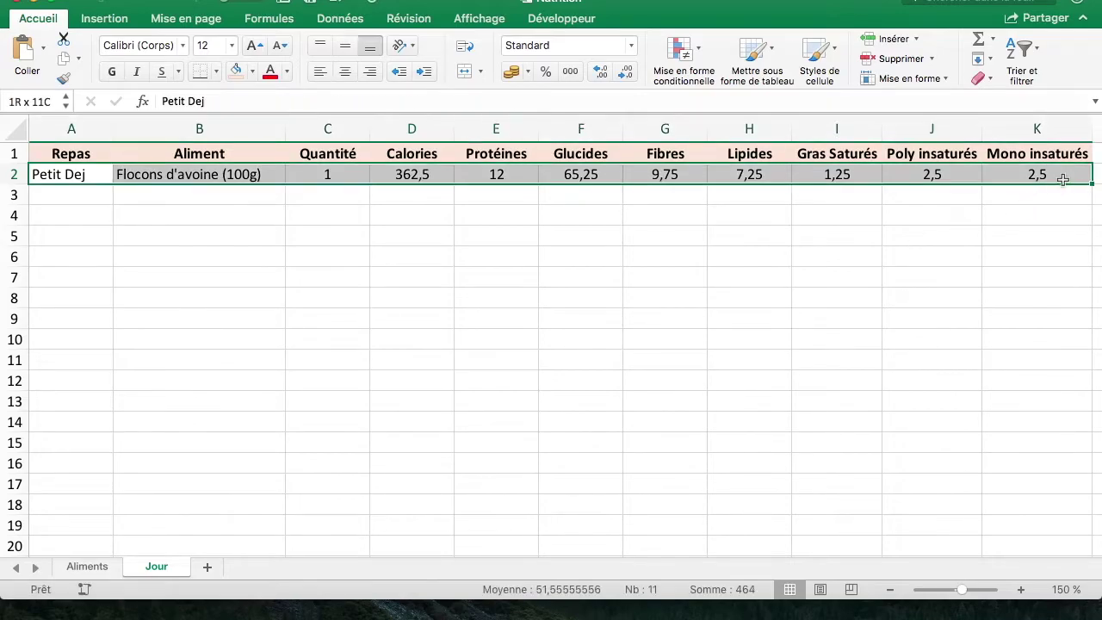
pyautogui.press('super+c')
pyautogui.click(89, 195)
pyautogui.press('super+v')
pyautogui.click(344, 294)
pyautogui.click(525, 247)
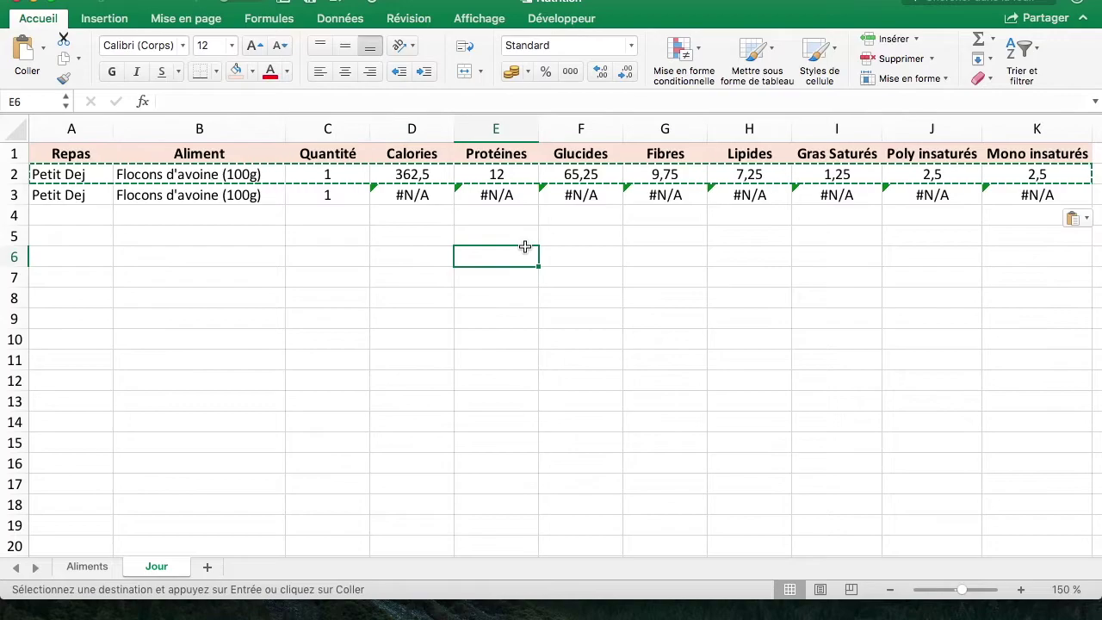
pyautogui.press('Escape')
pyautogui.click(412, 195)
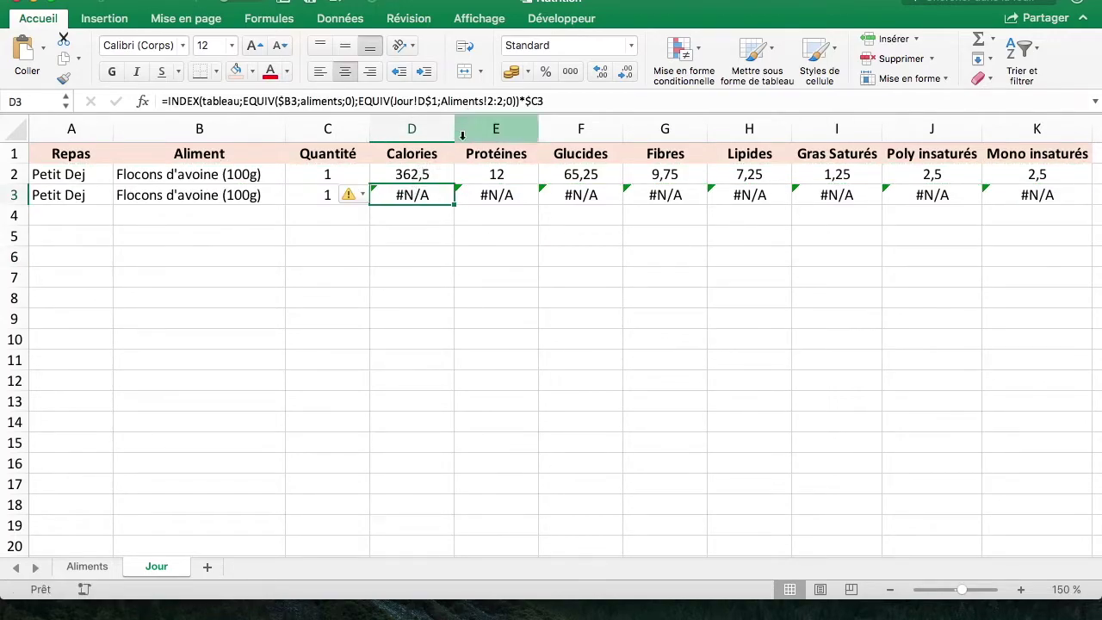
# Step: Lock D2's header lookup to Aliments!$1:$1 and fill it across to K2
pyautogui.click(435, 174)
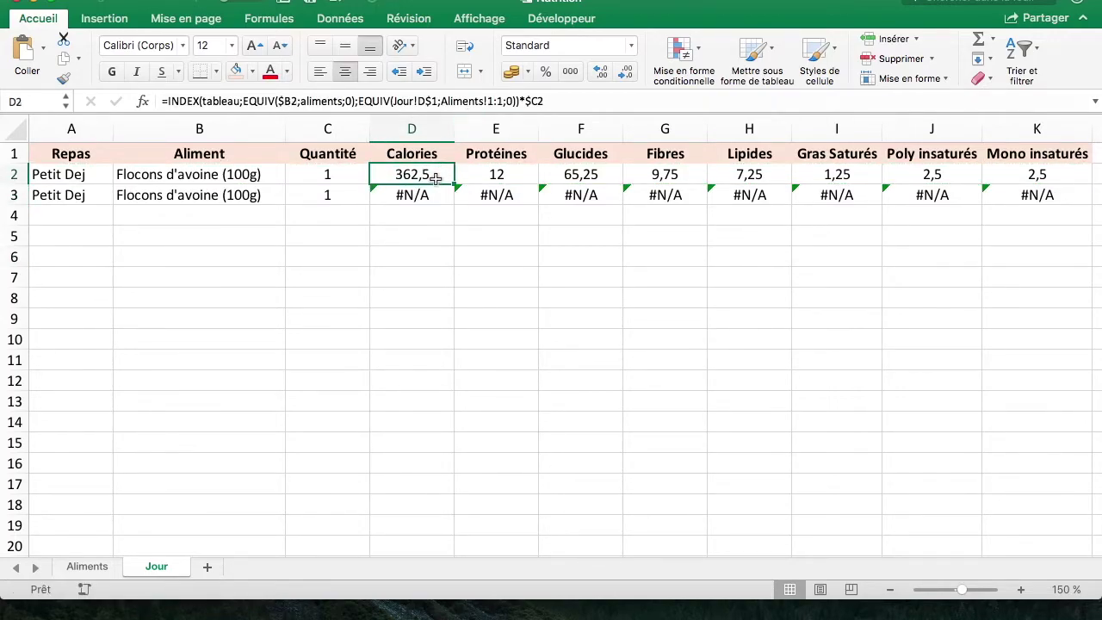
pyautogui.click(493, 101)
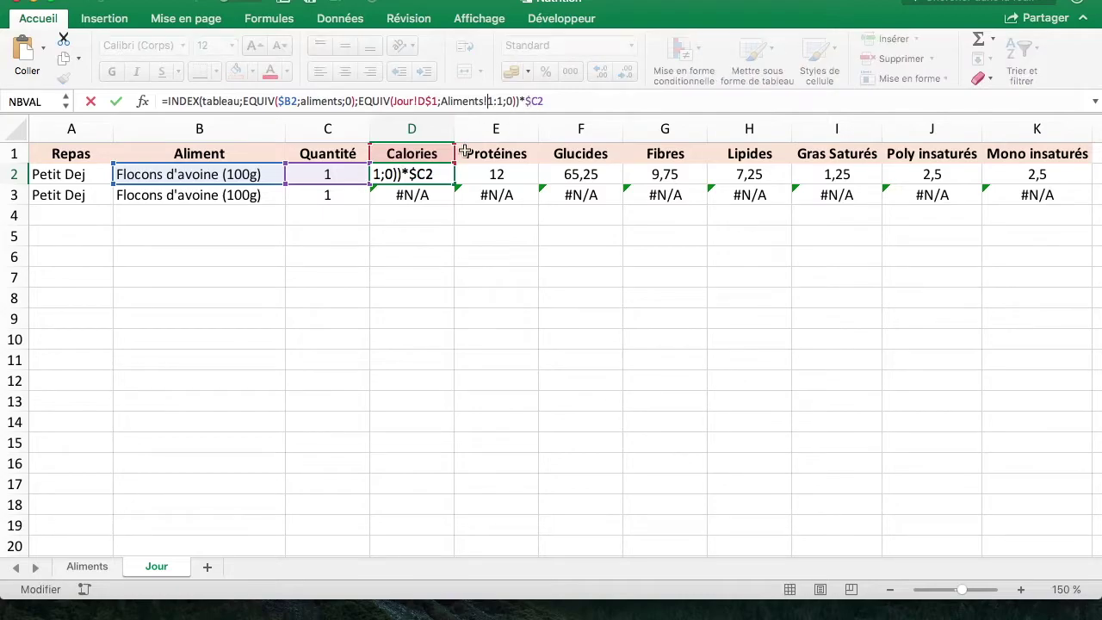
pyautogui.write('$1:')
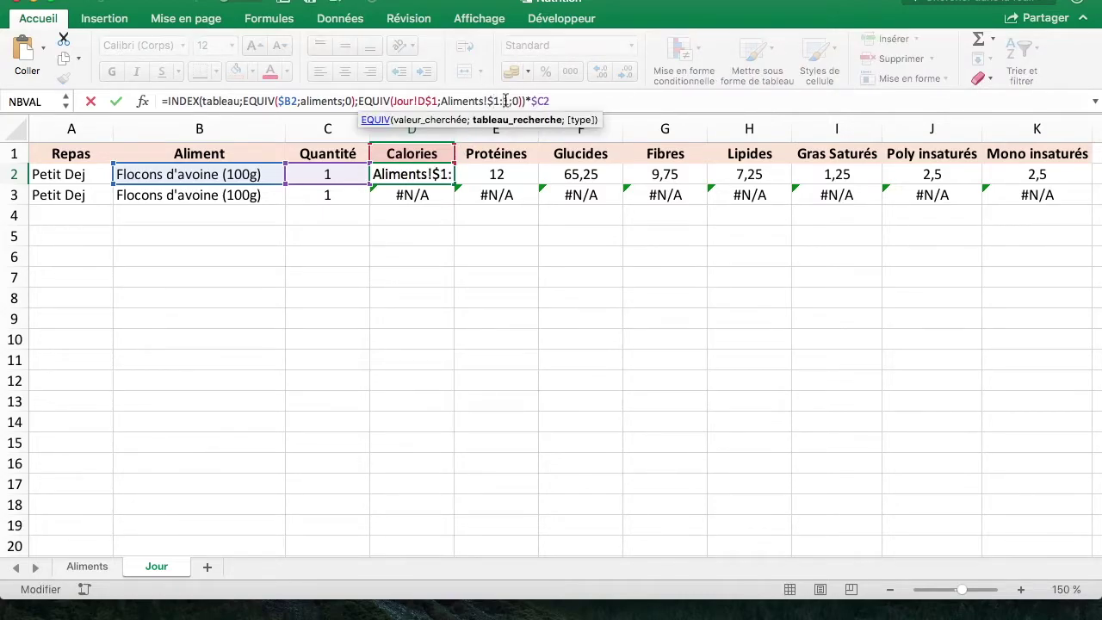
pyautogui.write('$1')
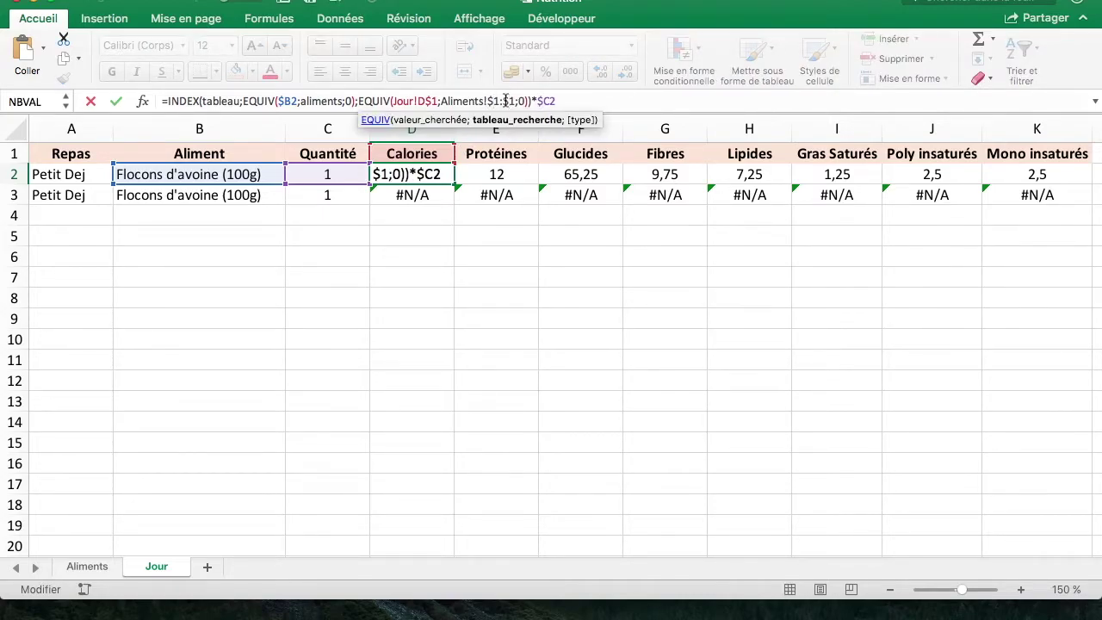
pyautogui.press('Return')
pyautogui.click(424, 172)
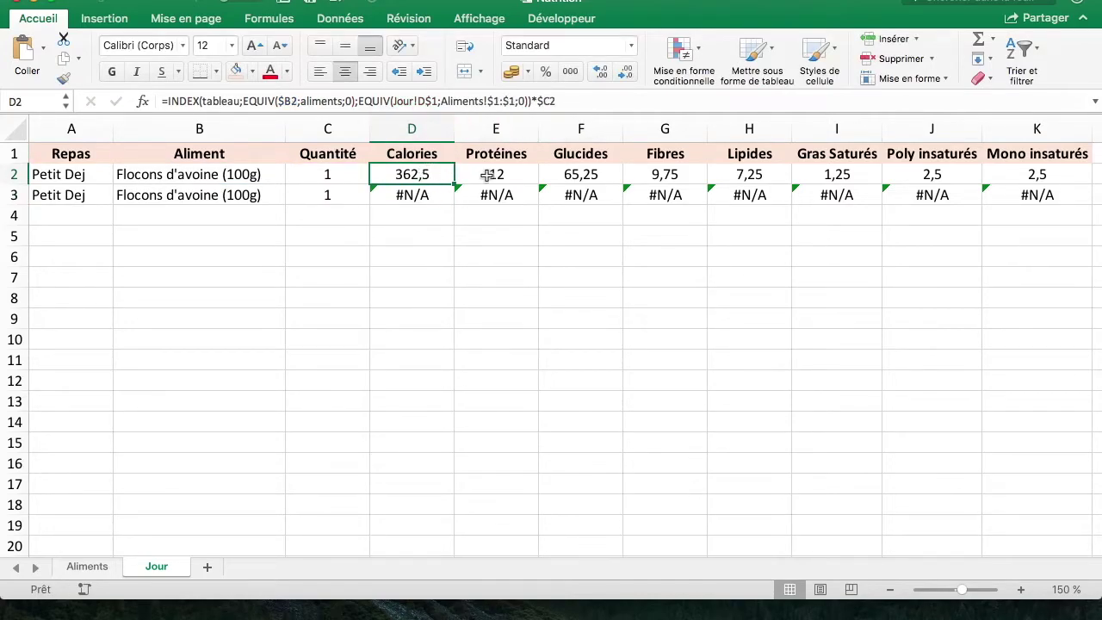
pyautogui.moveTo(455, 185); pyautogui.dragTo(1077, 185)
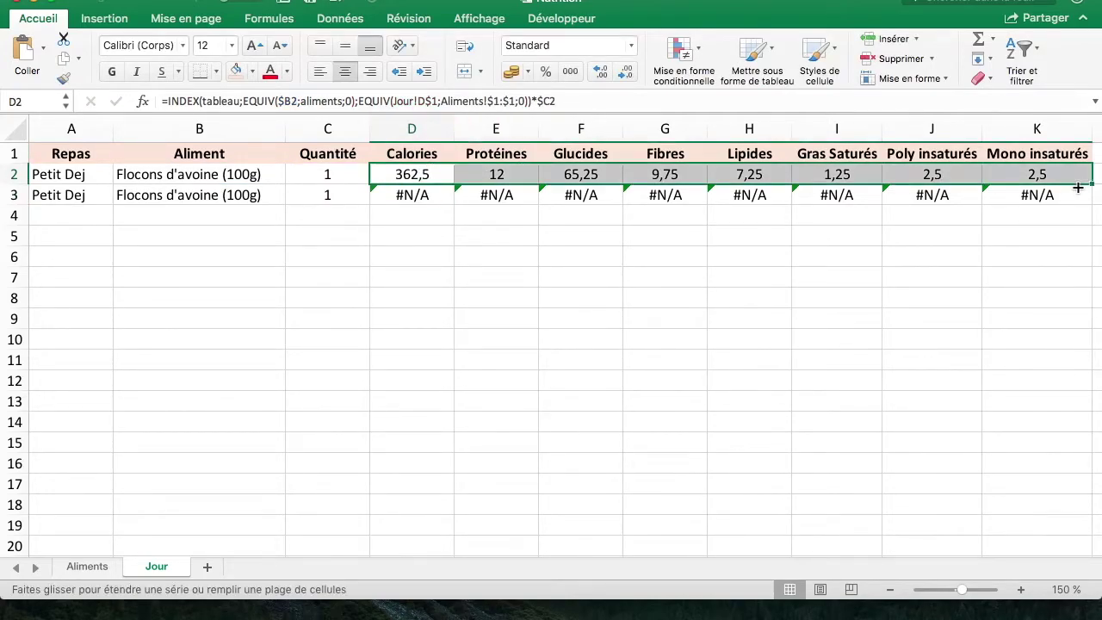
# Step: Paste the row 2 nutrient formulas into row 3, which now shows 362,5 calories
pyautogui.press('super+c')
pyautogui.click(413, 195)
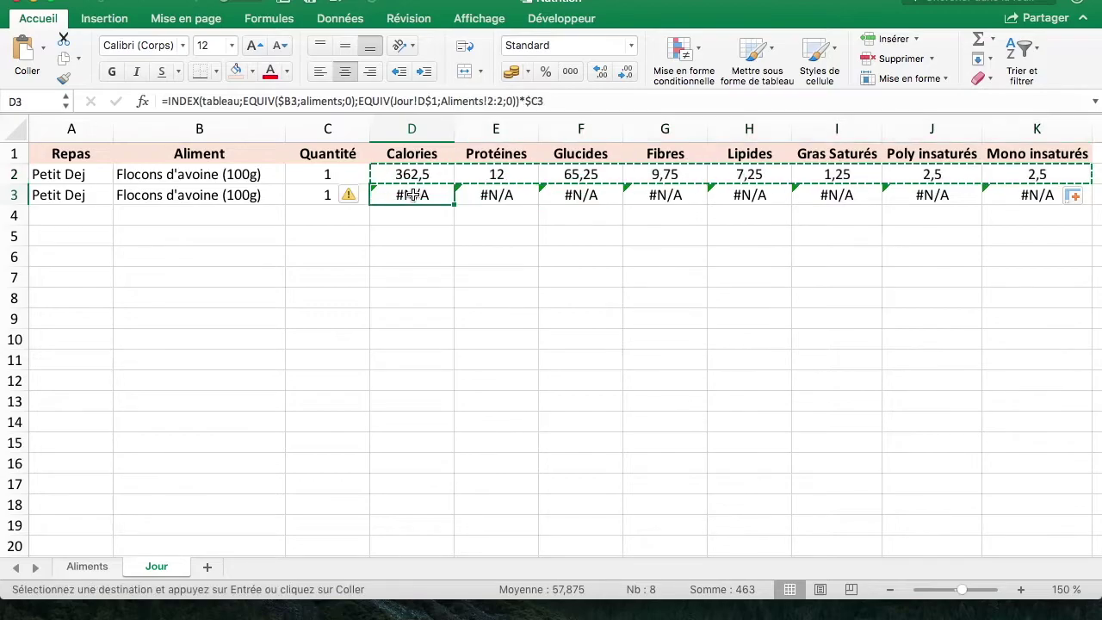
pyautogui.press('super+v')
pyautogui.click(448, 282)
pyautogui.press('Escape')
pyautogui.click(467, 260)
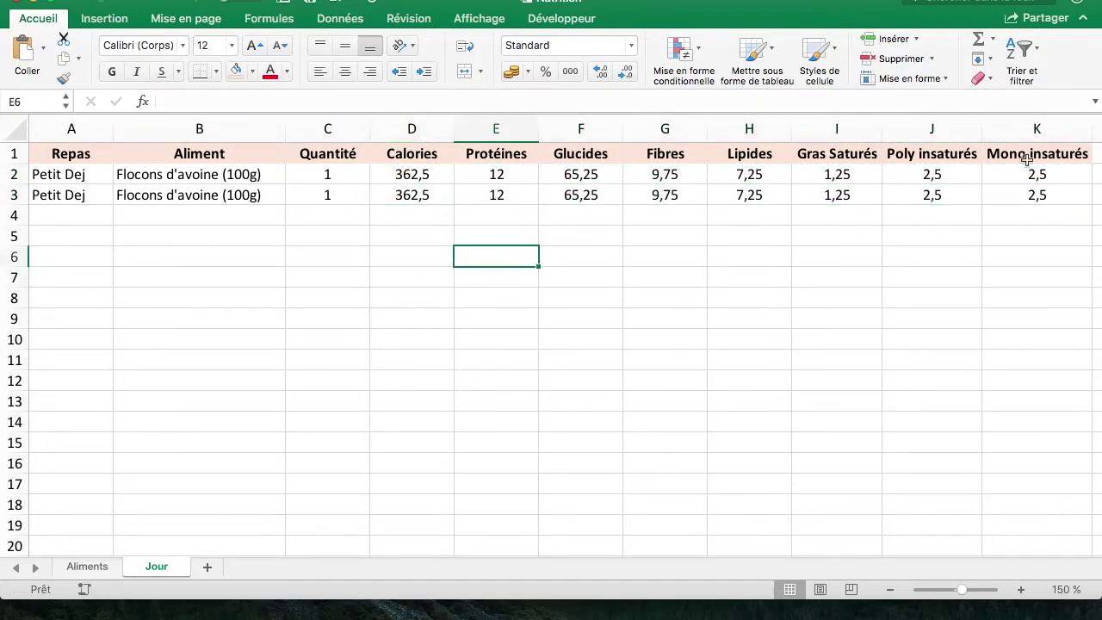
pyautogui.click(1029, 196)
pyautogui.click(181, 198)
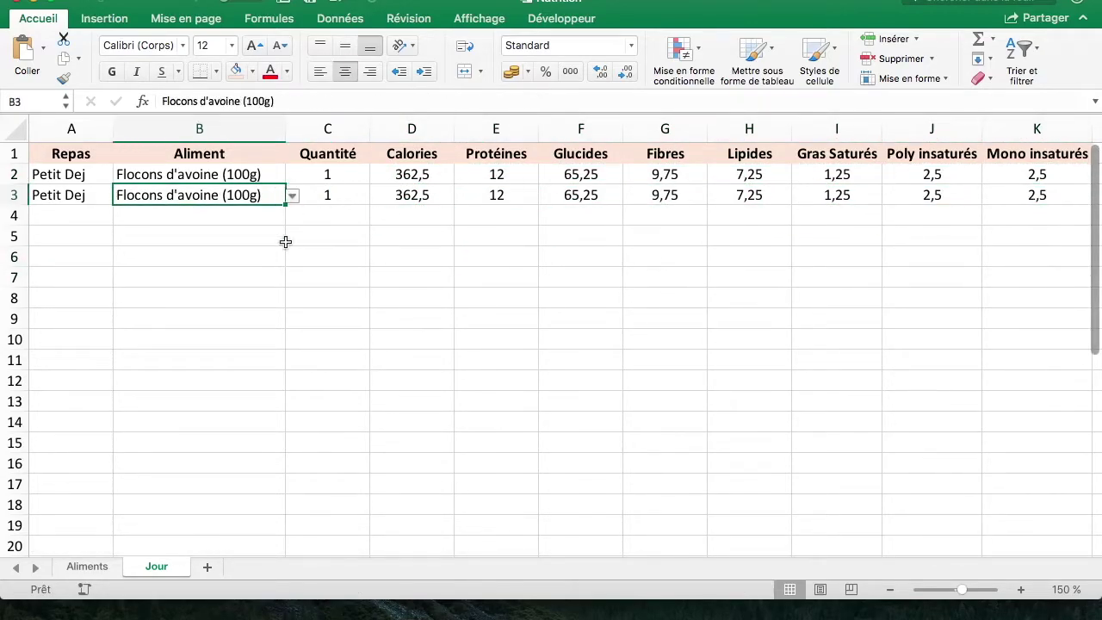
# Step: Pick Œuf for B3 and Noix (100g) for B4 from the food dropdowns
pyautogui.click(294, 197)
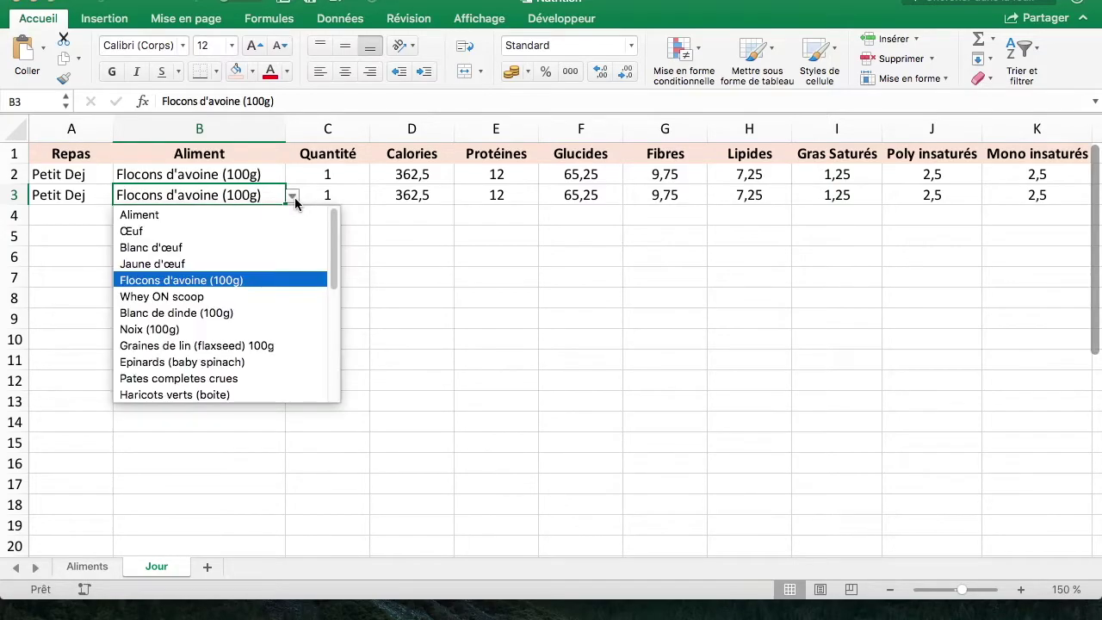
pyautogui.click(135, 230)
pyautogui.click(259, 215)
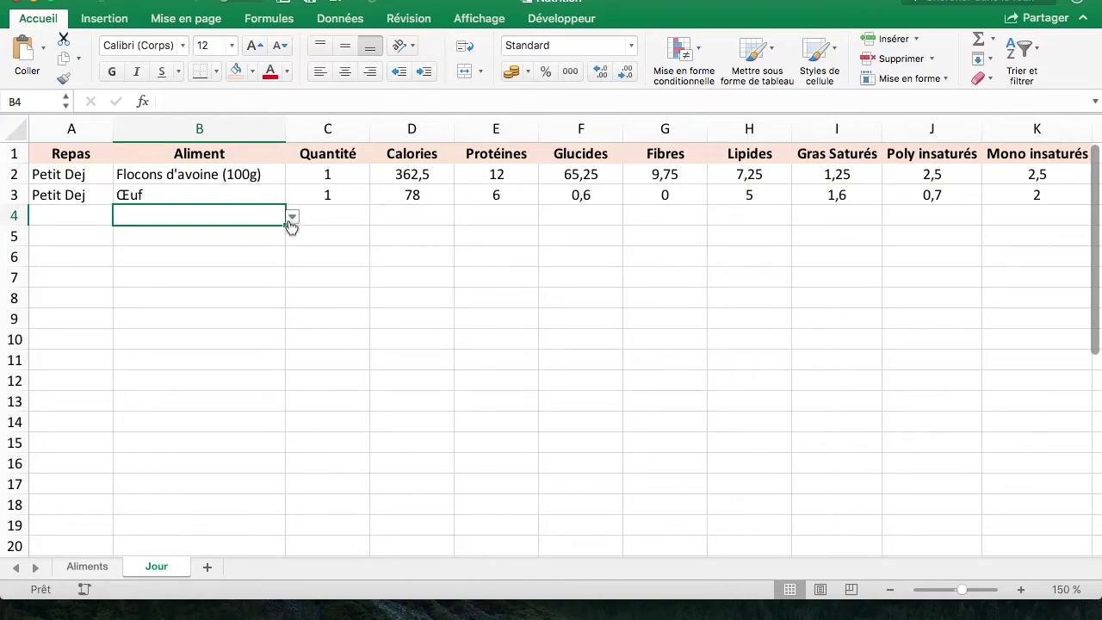
pyautogui.click(292, 220)
pyautogui.scroll(-1, 272, 277)
pyautogui.scroll(-1, 272, 277)
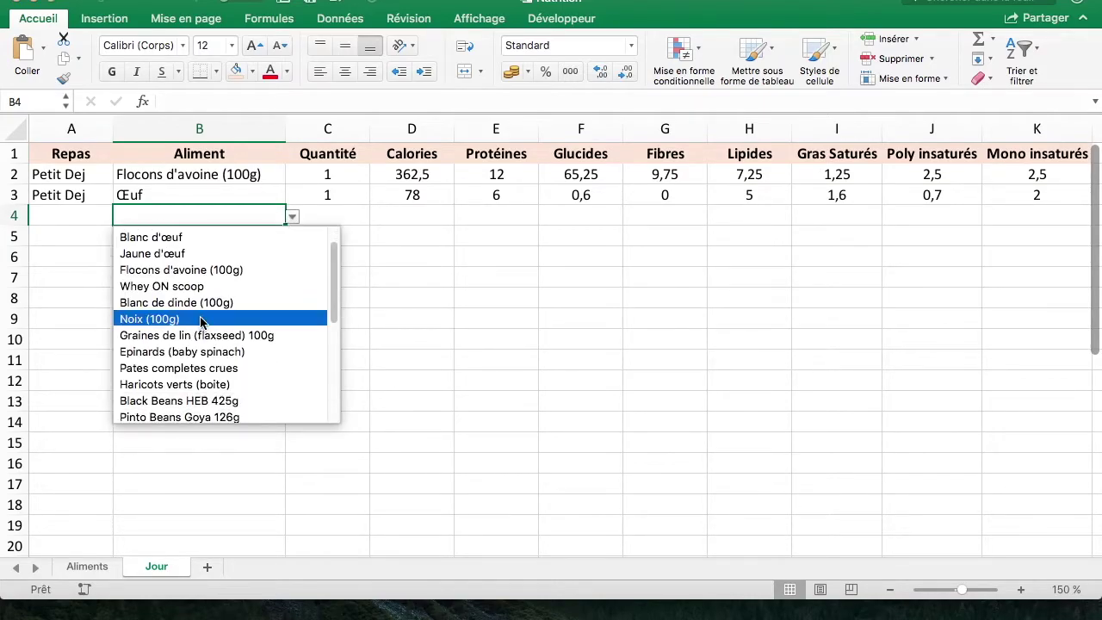
pyautogui.click(202, 322)
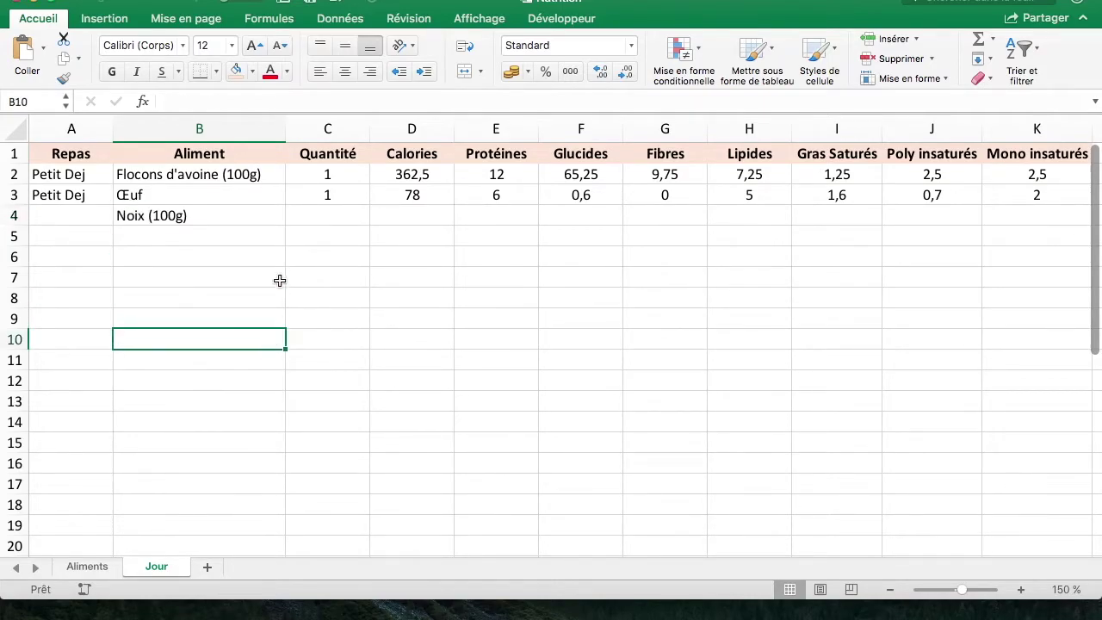
# Step: Copy the Petit Dej label from A3 into A4
pyautogui.click(84, 200)
pyautogui.hotkey('ctrl', 'c')
pyautogui.click(96, 225)
pyautogui.hotkey('ctrl', 'v')
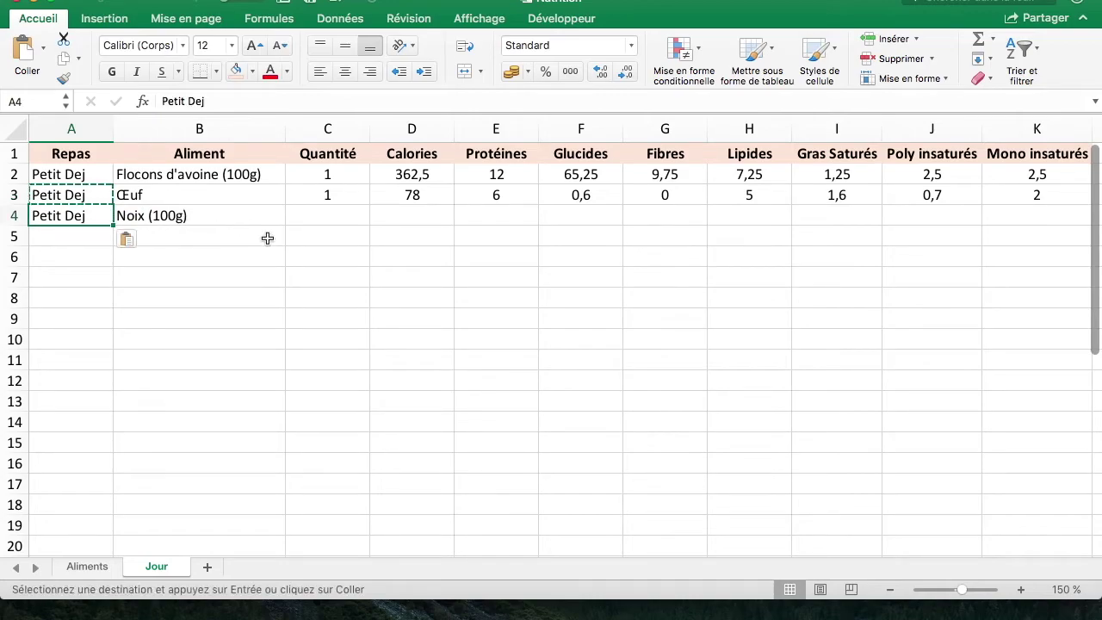
# Step: Pick Whey ON scoop in B5 and label row 5 Petit Dej
pyautogui.click(266, 236)
pyautogui.click(293, 237)
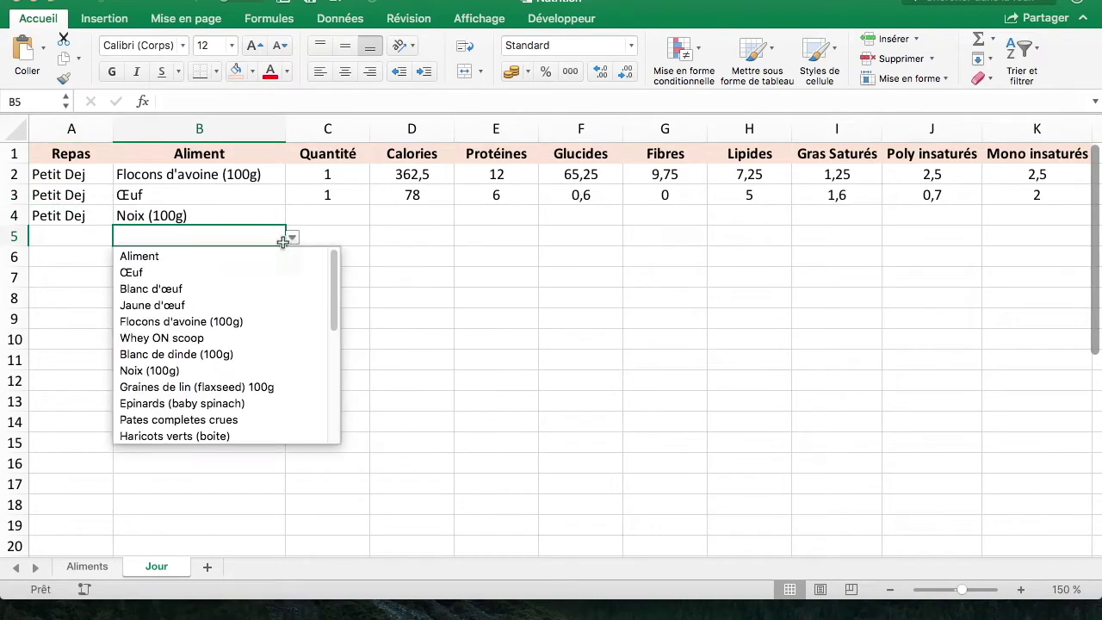
pyautogui.click(246, 339)
pyautogui.click(340, 339)
pyautogui.click(84, 219)
pyautogui.hotkey('ctrl', 'c')
pyautogui.press('Down')
pyautogui.hotkey('ctrl', 'v')
pyautogui.press('Right')
pyautogui.press('Right')
pyautogui.press('Up')
pyautogui.press('Up')
pyautogui.press('Up')
pyautogui.press('Down')
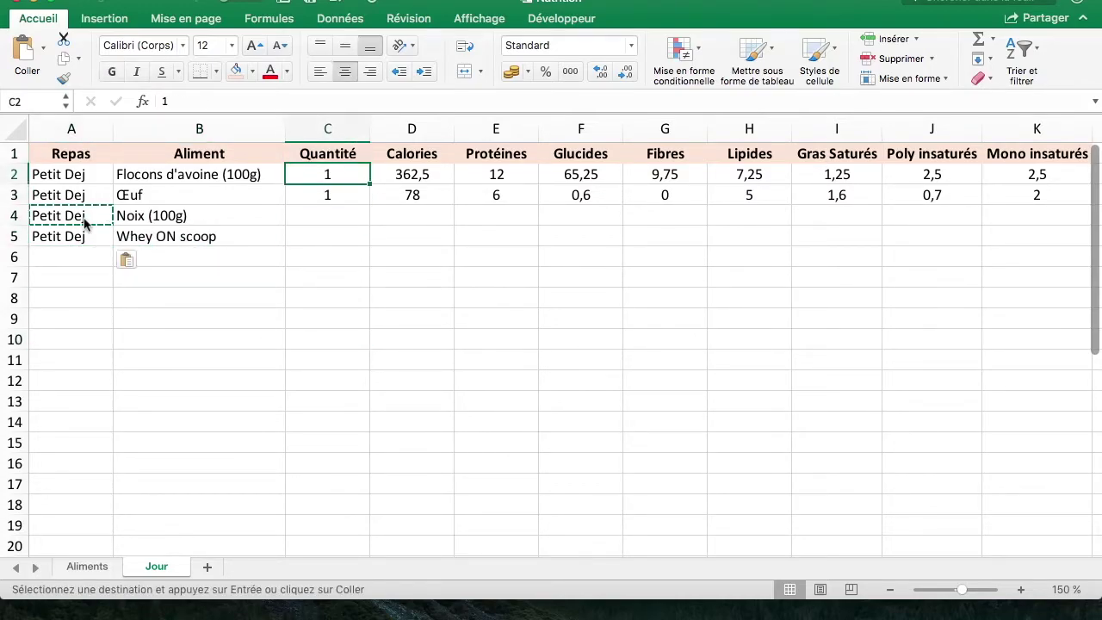
# Step: Enter breakfast quantities 1, 4, 0,3 and 2 in C2:C5
pyautogui.write('1')
pyautogui.press('Return')
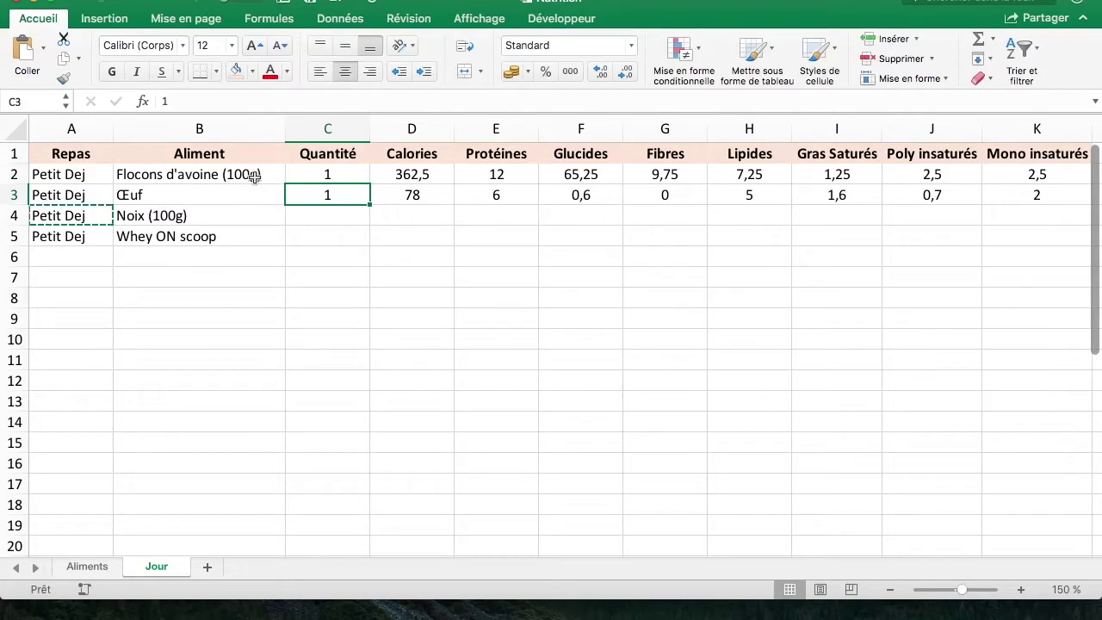
pyautogui.write('3')
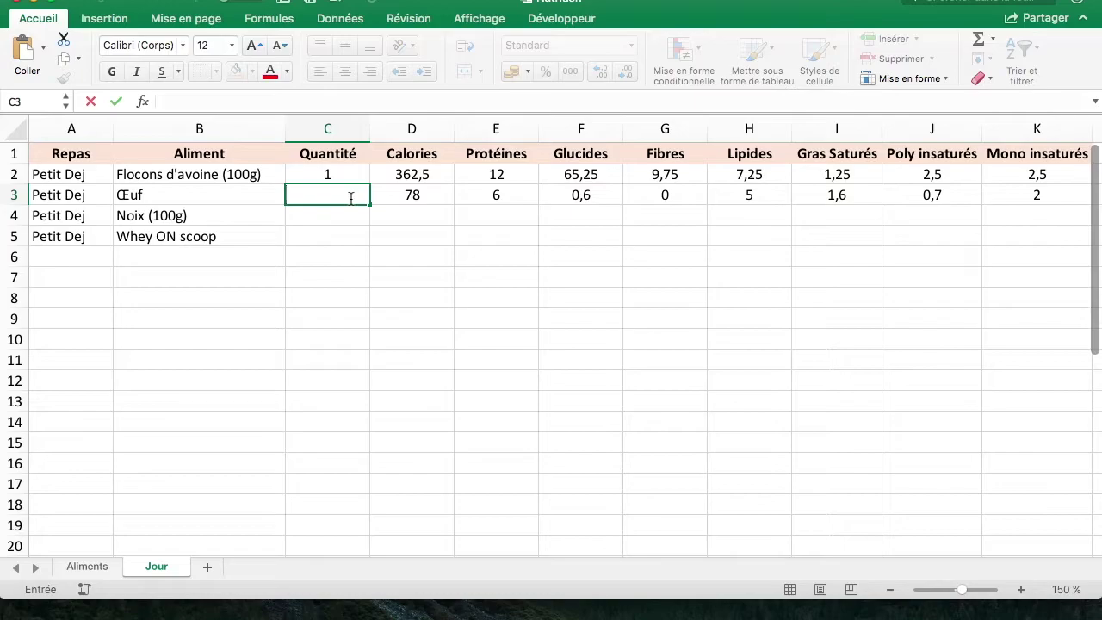
pyautogui.write('4')
pyautogui.press('Return')
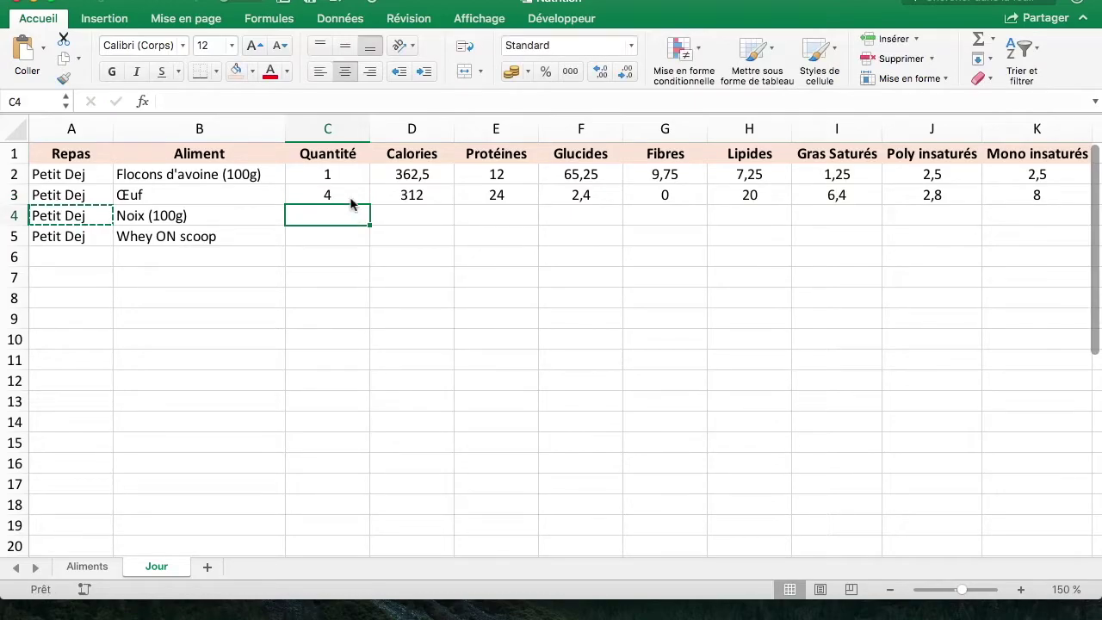
pyautogui.write('0')
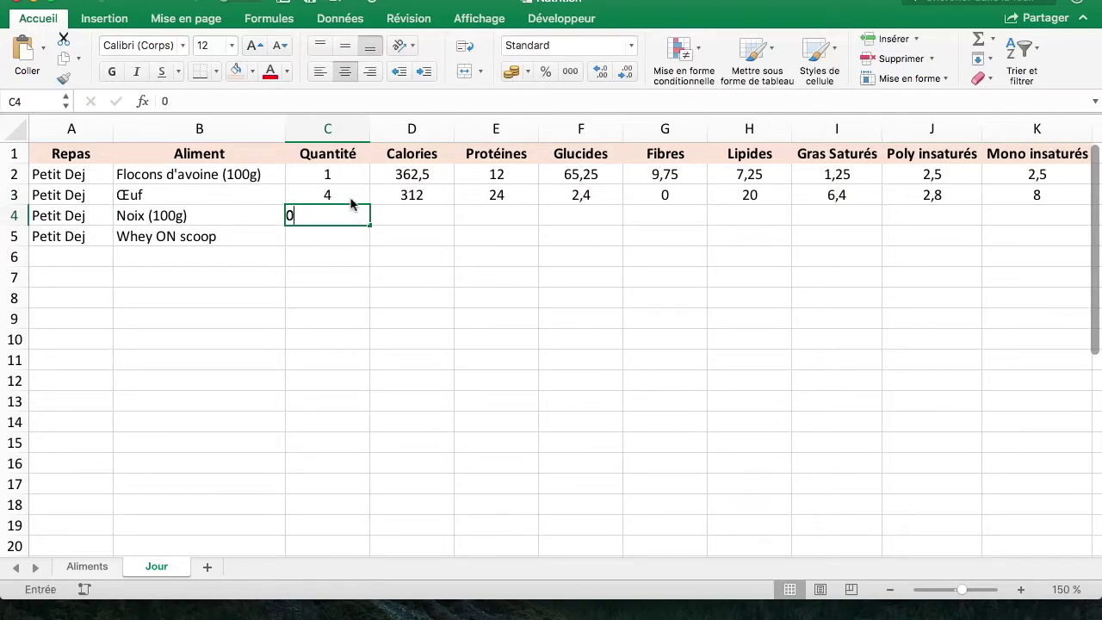
pyautogui.write('?')
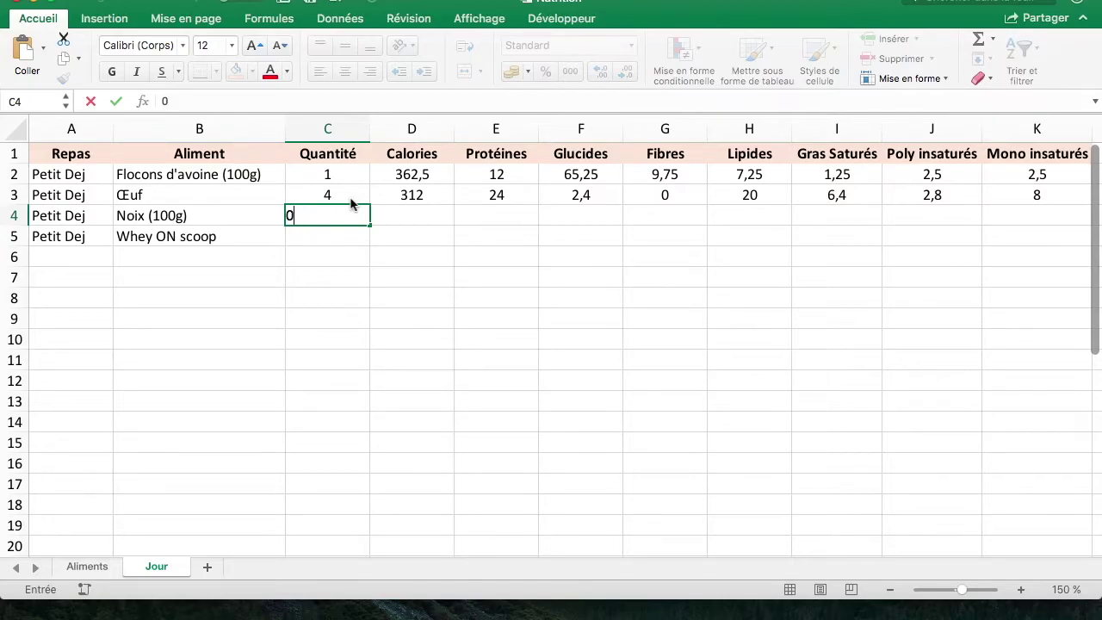
pyautogui.press('Return')
pyautogui.write('2')
pyautogui.press('Return')
# Step: Copy the egg row's nutrient formulas D3:K3 into rows 4 and 5, then begin the A6 label
pyautogui.press('Up')
pyautogui.press('Left')
pyautogui.press('Right')
pyautogui.press('Right')
pyautogui.click(422, 196)
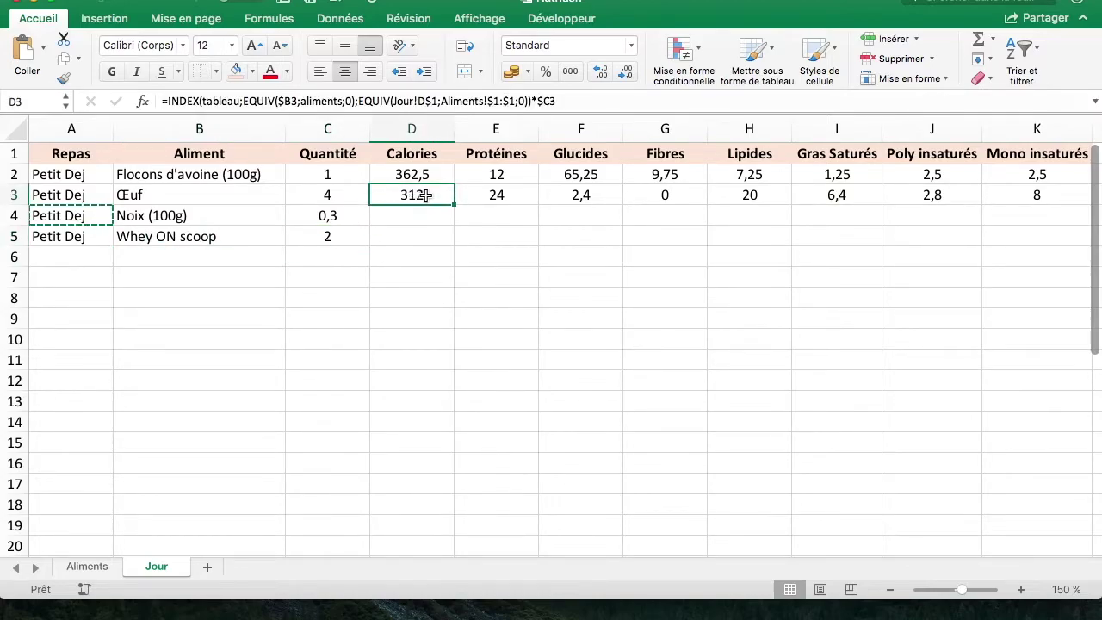
pyautogui.click(478, 209)
pyautogui.moveTo(435, 198); pyautogui.dragTo(1034, 197)
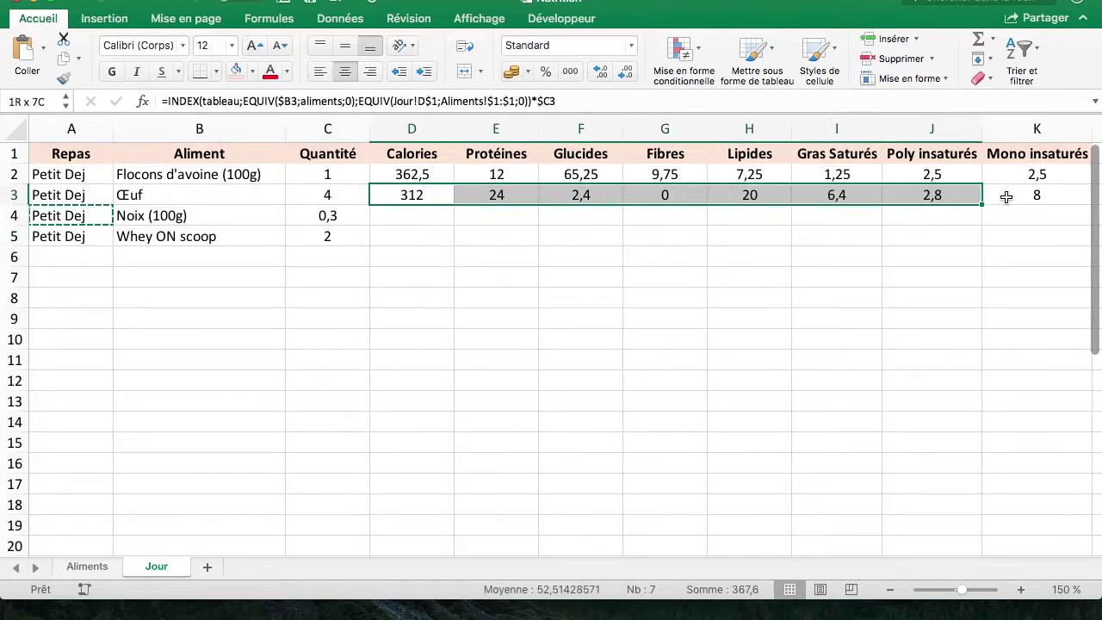
pyautogui.hotkey('ctrl', 'c')
pyautogui.click(430, 216)
pyautogui.hotkey('ctrl', 'v')
pyautogui.click(563, 293)
pyautogui.click(413, 238)
pyautogui.hotkey('ctrl', 'v')
pyautogui.click(448, 276)
pyautogui.press('Escape')
pyautogui.click(86, 256)
pyautogui.write('S')
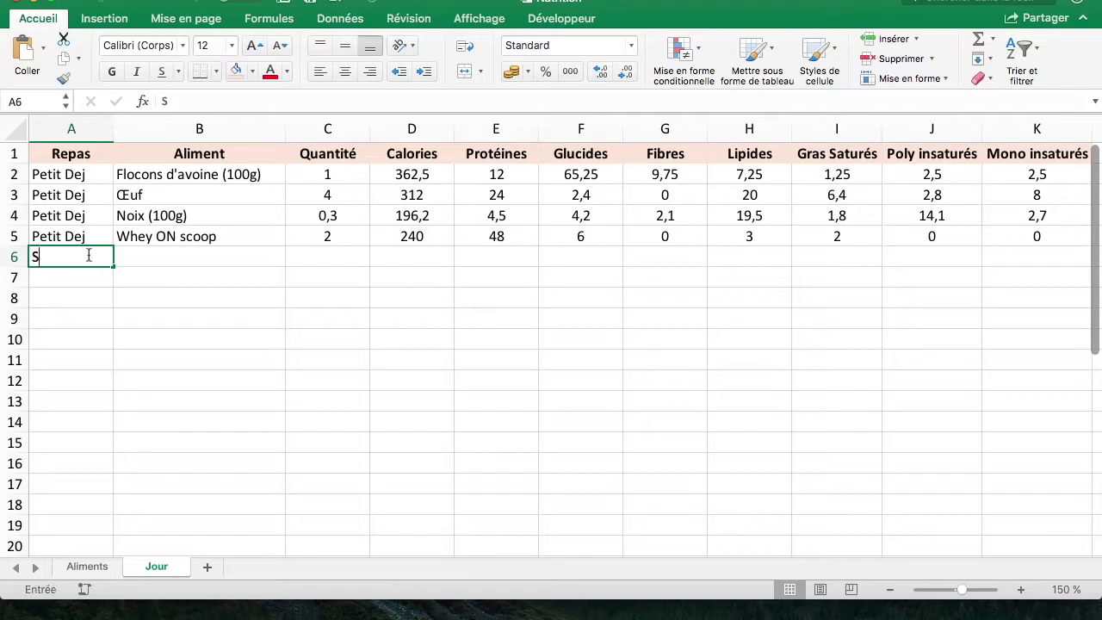
pyautogui.write('omme Petit Dej')
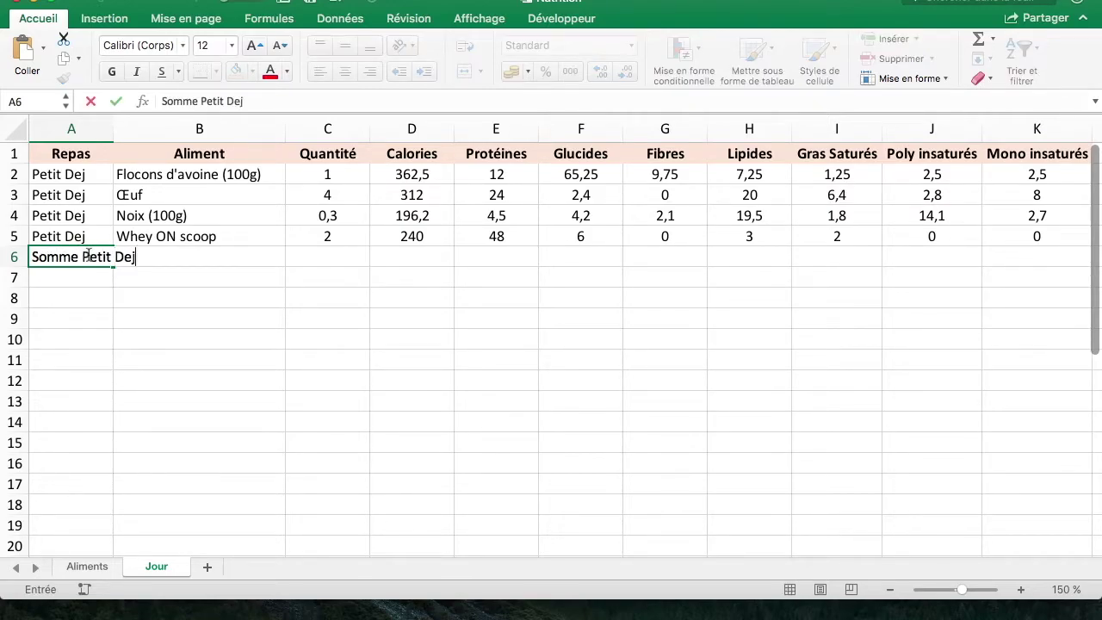
# Step: Label A6 'Somme Petit Dej' and widen column A to fit it
pyautogui.press('Return')
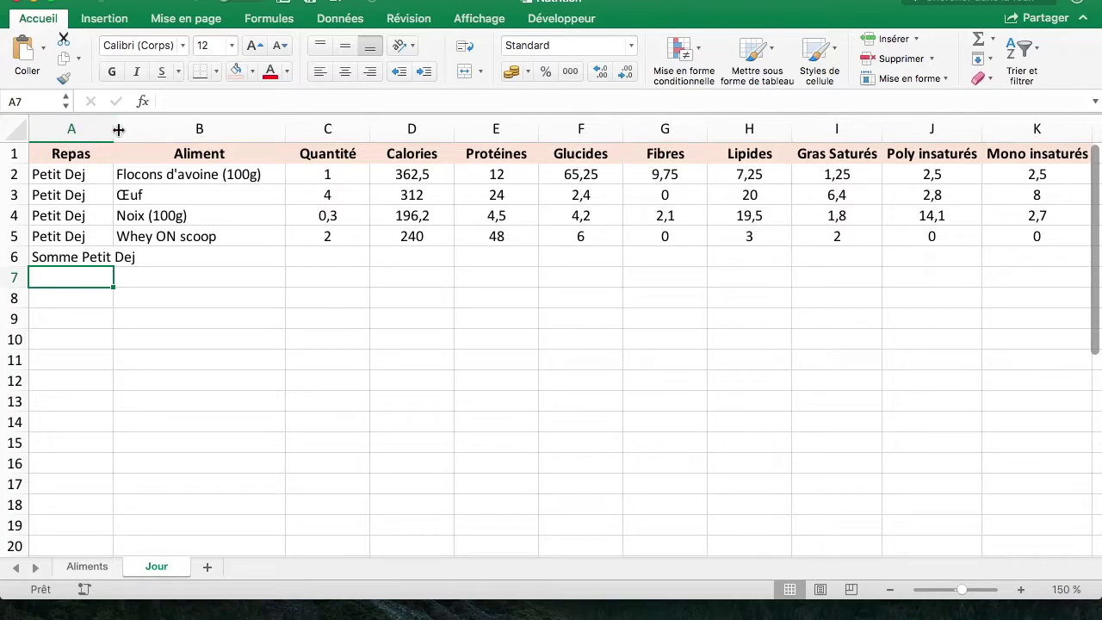
pyautogui.moveTo(119, 130); pyautogui.dragTo(139, 129)
pyautogui.click(258, 277)
pyautogui.click(254, 258)
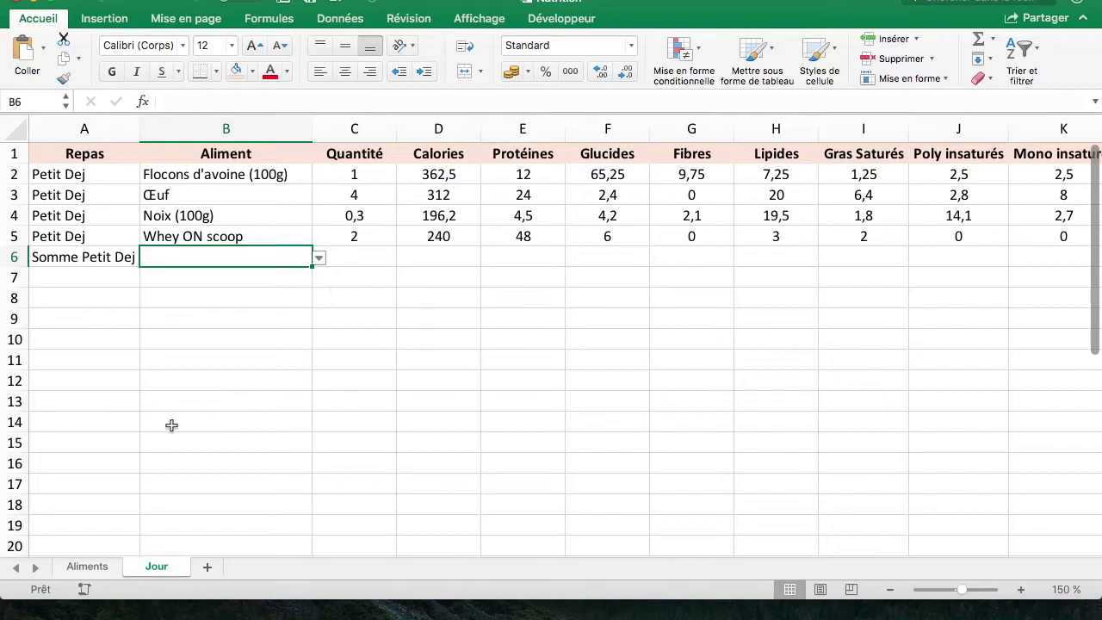
pyautogui.click(304, 320)
pyautogui.click(121, 259)
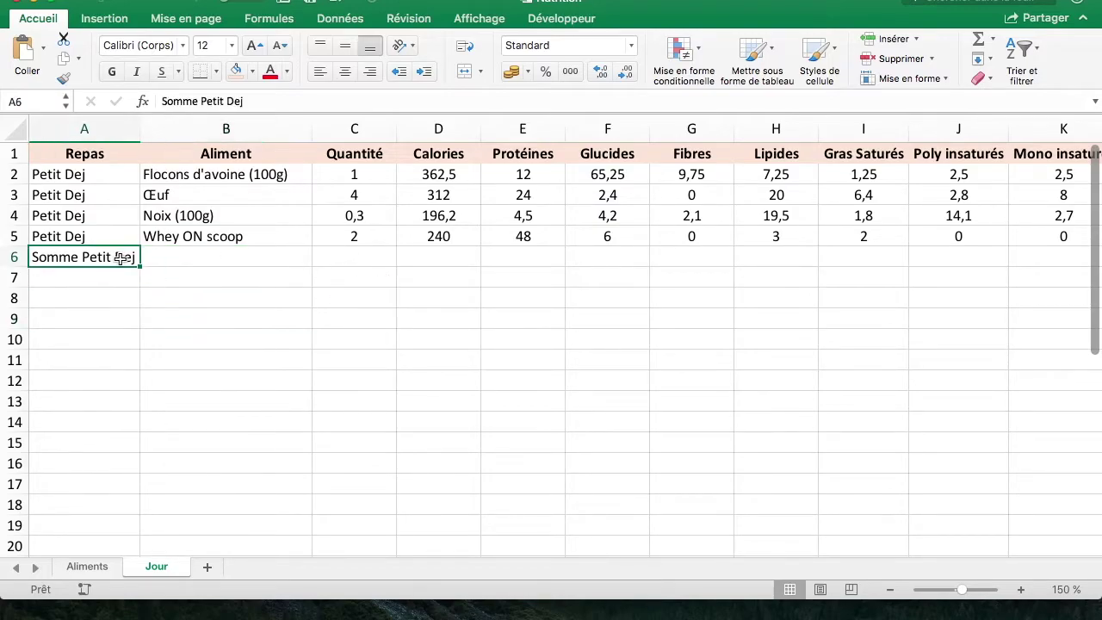
pyautogui.click(439, 257)
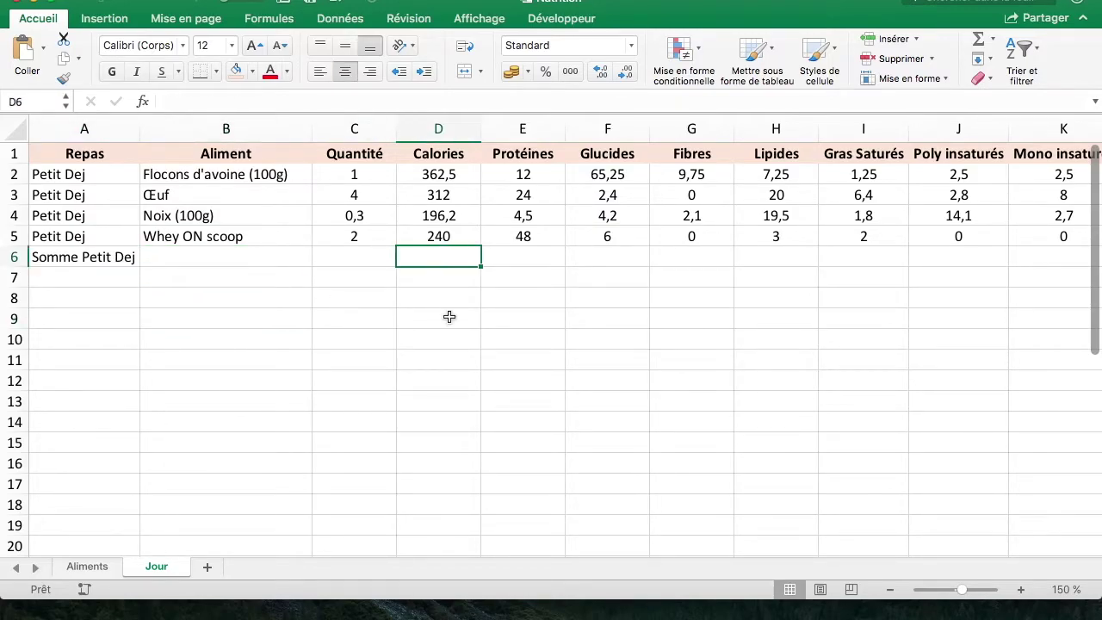
# Step: Enter =SOUS.TOTAL(9;D2:D5) in D6 to subtotal the breakfast calories
pyautogui.write('=sou')
pyautogui.press('Tab')
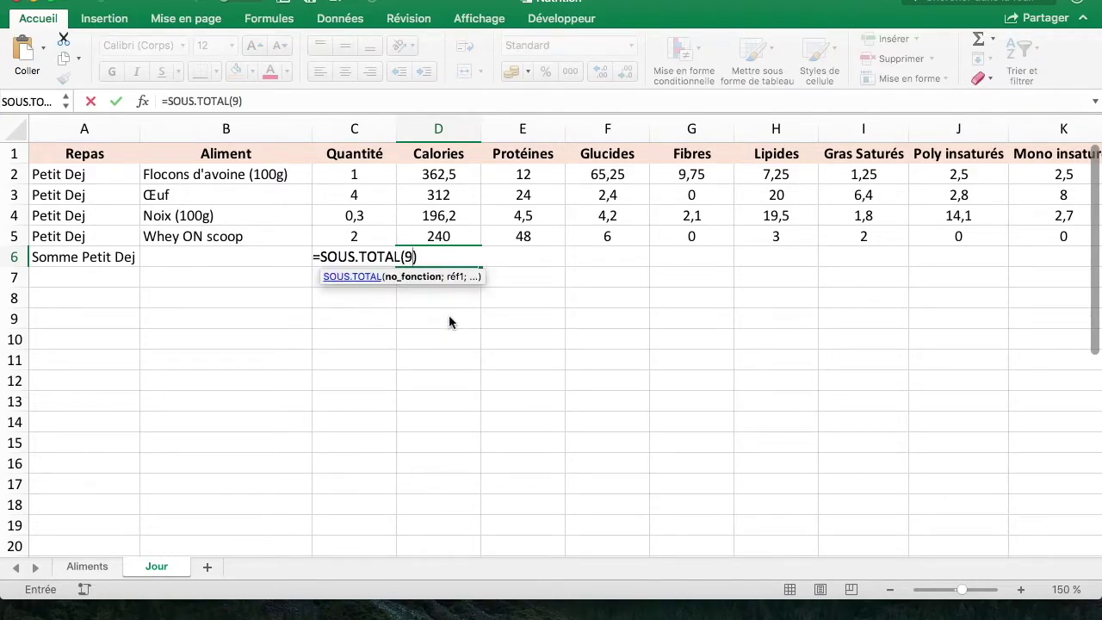
pyautogui.write(';')
pyautogui.click(421, 232)
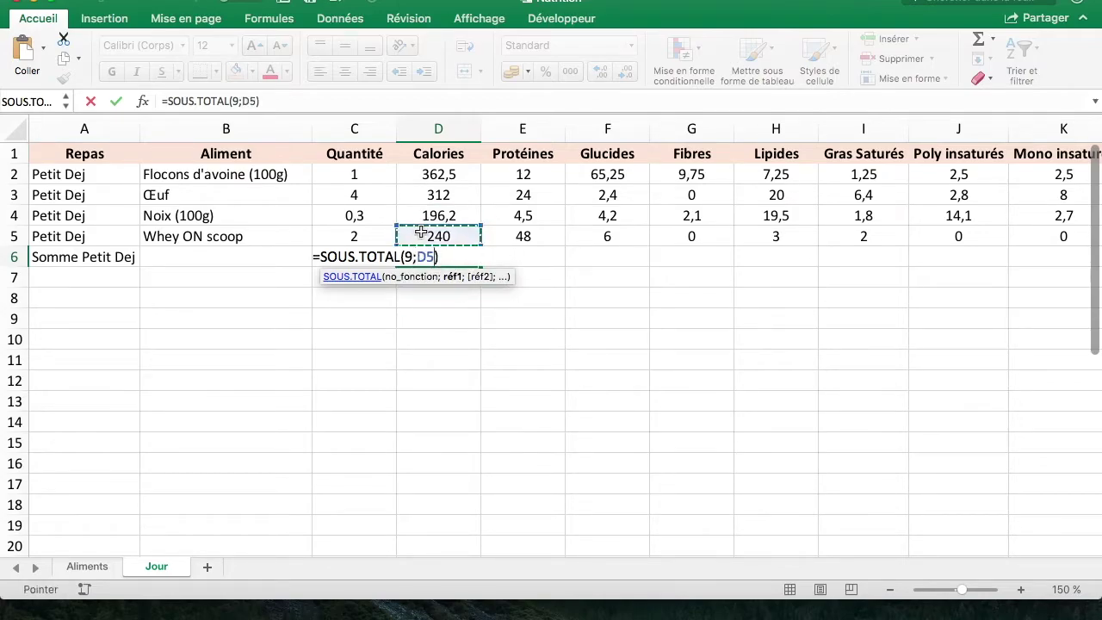
pyautogui.moveTo(422, 232); pyautogui.dragTo(421, 175)
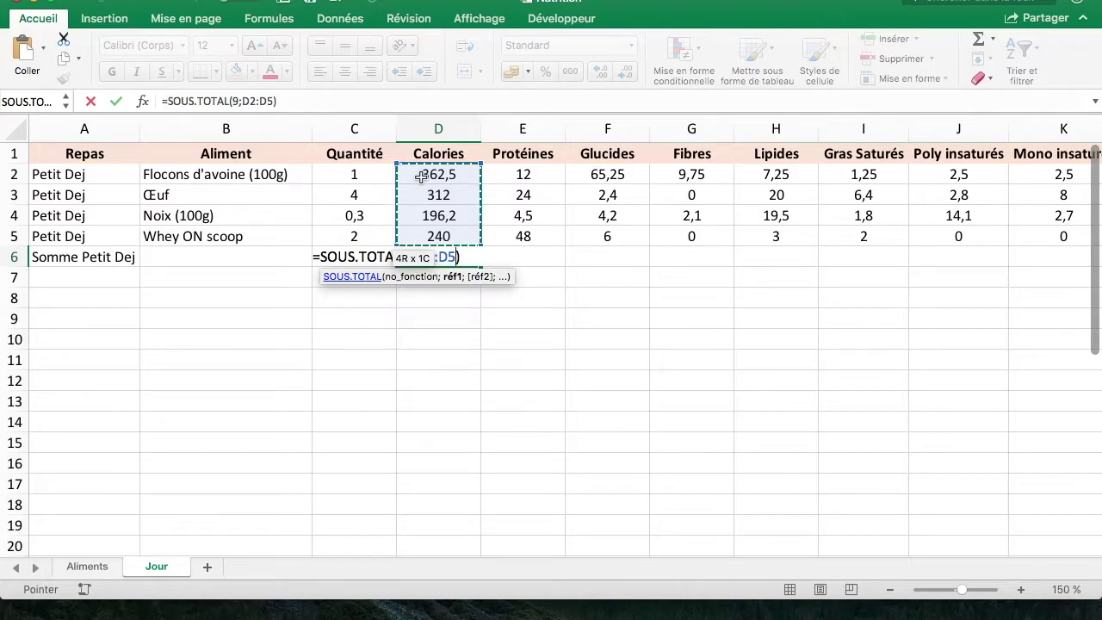
pyautogui.press('Return')
pyautogui.click(437, 256)
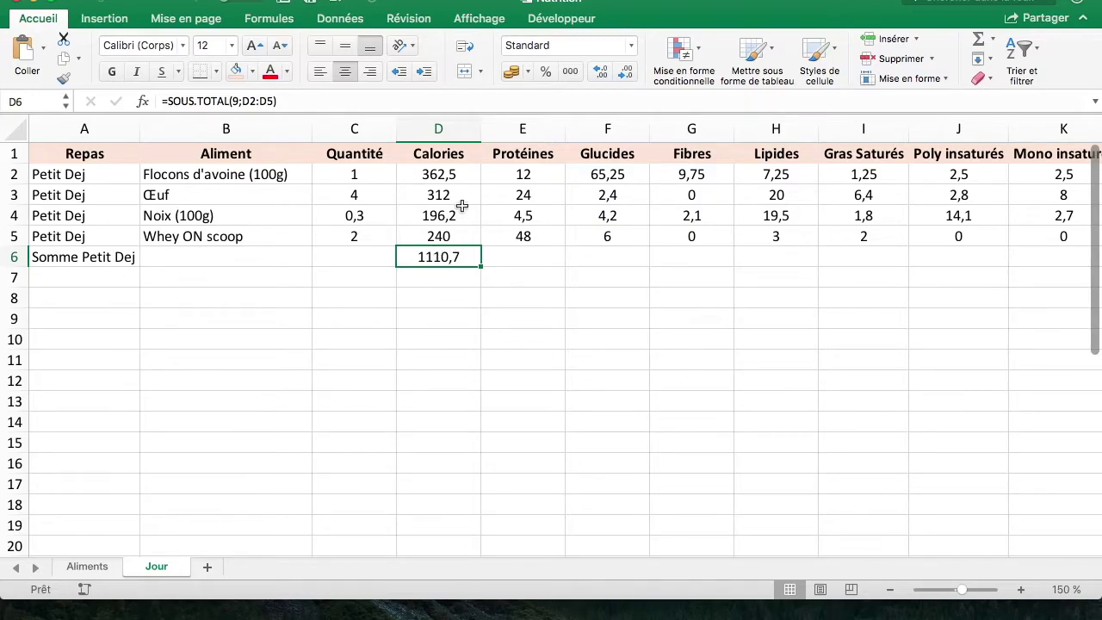
# Step: Verify the 1110,7 subtotal against the status-bar sum of D2:D5
pyautogui.moveTo(74, 178); pyautogui.dragTo(70, 215)
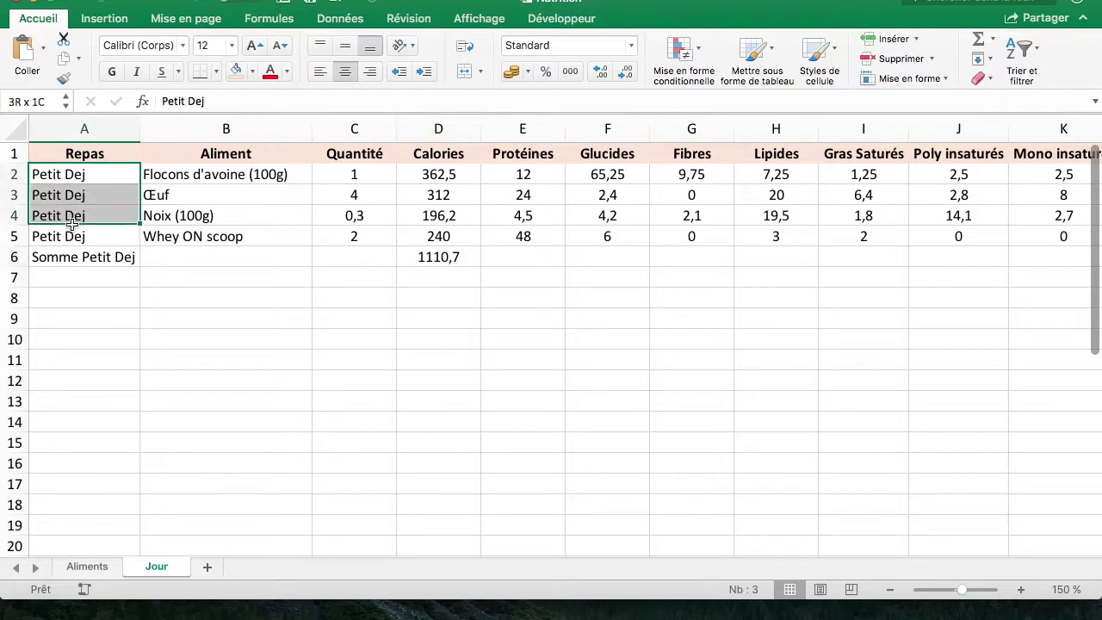
pyautogui.click(125, 338)
pyautogui.click(84, 447)
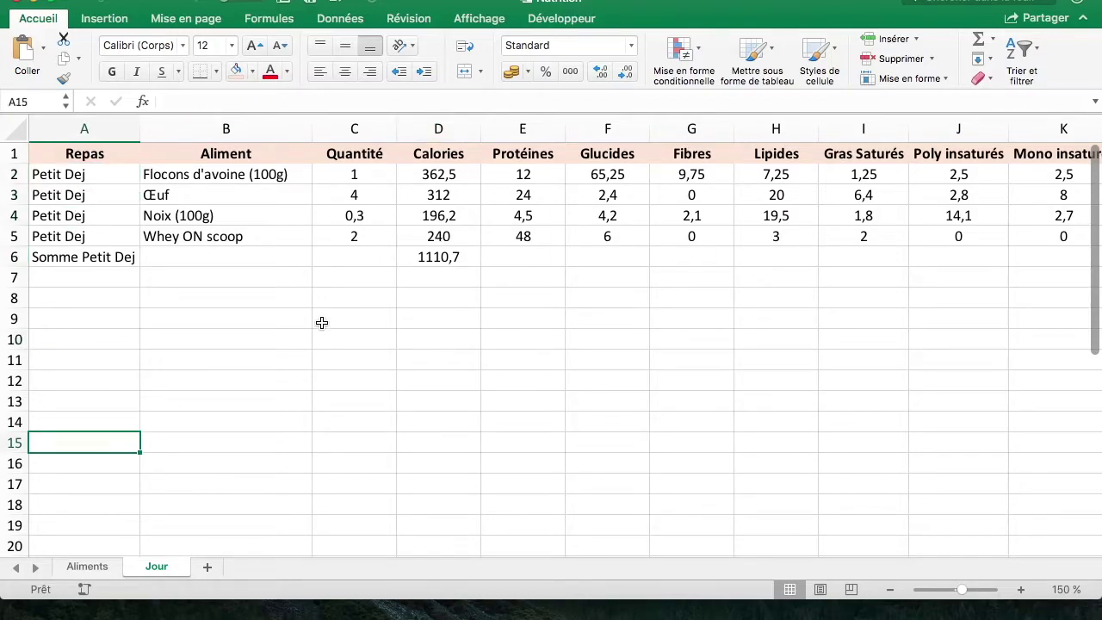
pyautogui.click(426, 264)
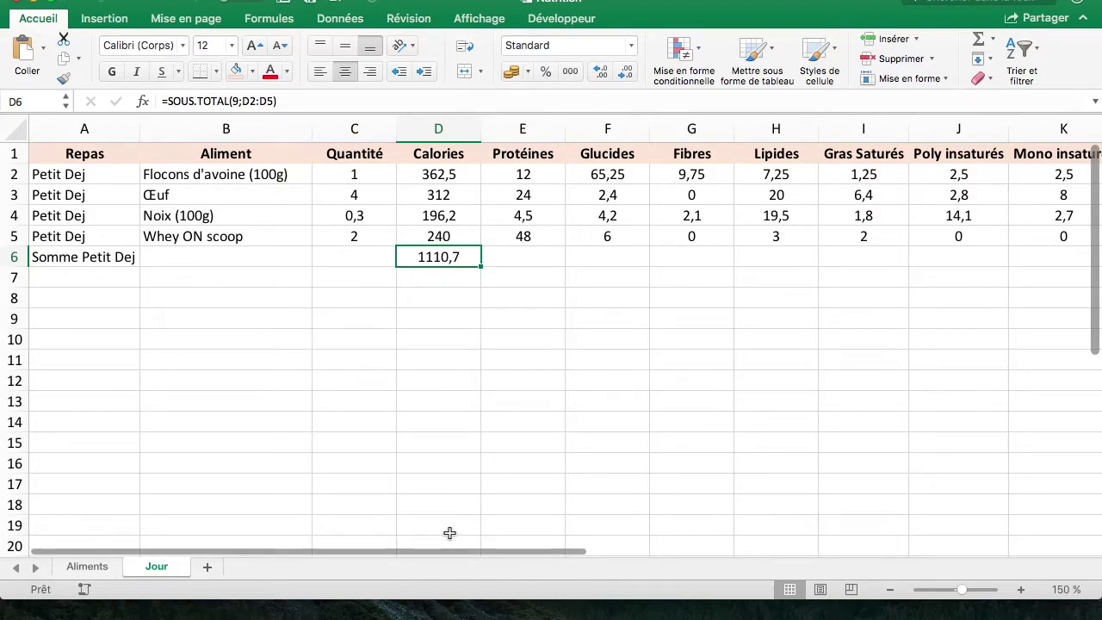
pyautogui.moveTo(450, 527); pyautogui.dragTo(425, 221)
pyautogui.click(450, 260)
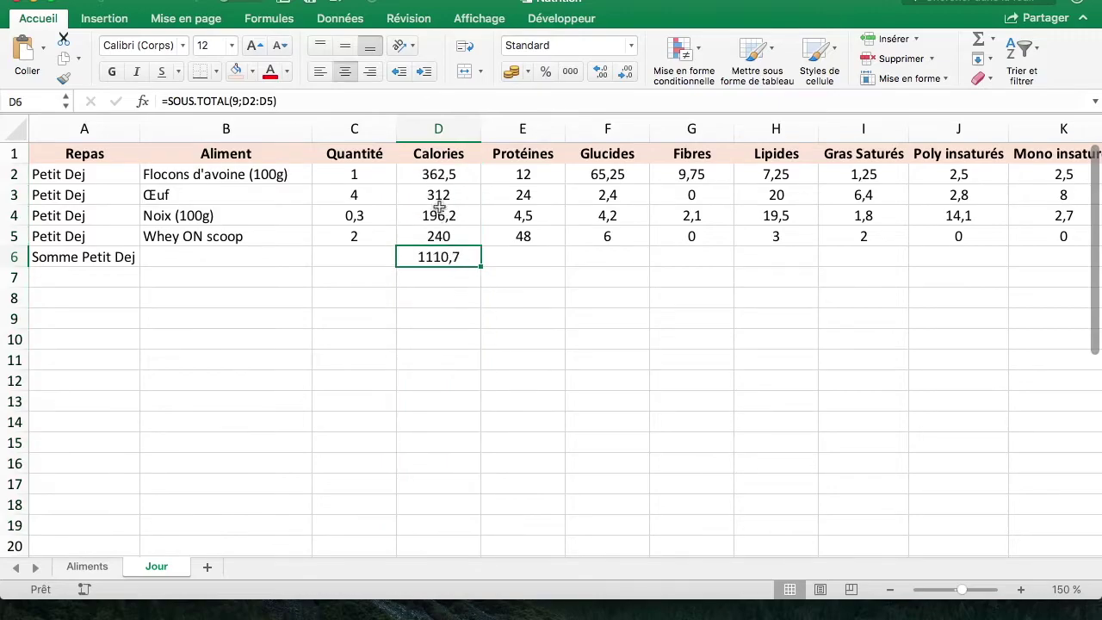
pyautogui.moveTo(443, 174); pyautogui.dragTo(439, 227)
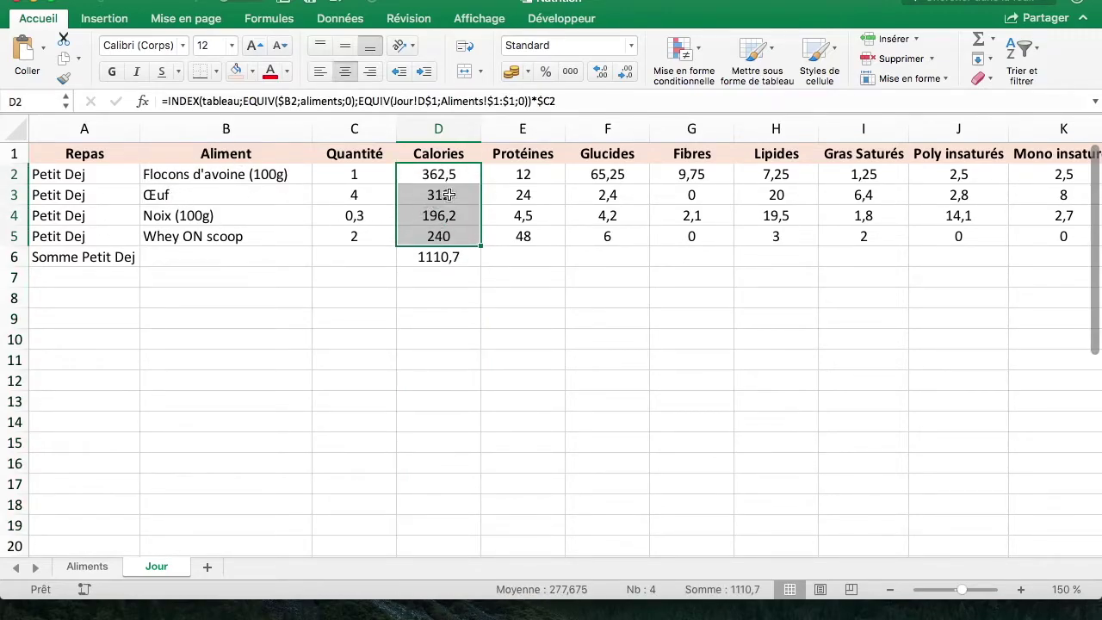
pyautogui.click(455, 261)
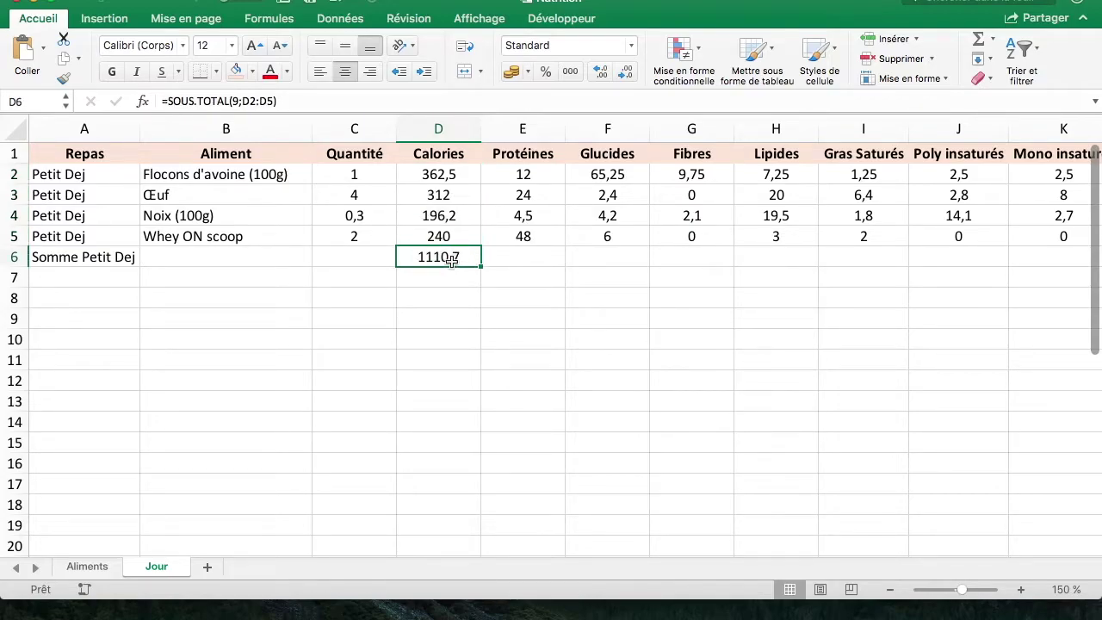
pyautogui.click(455, 360)
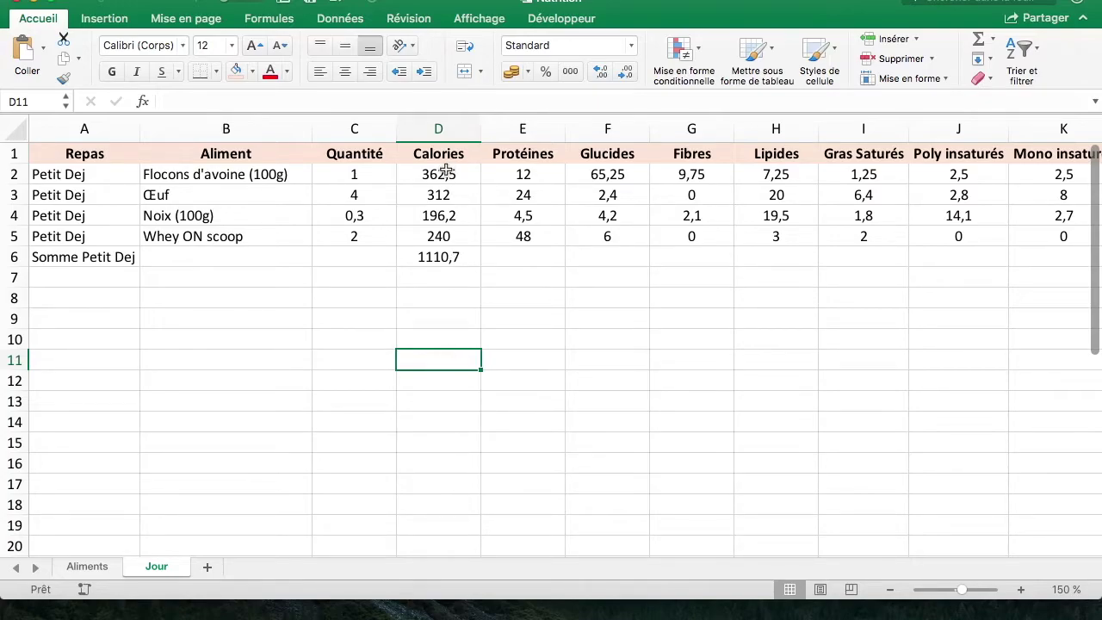
pyautogui.click(452, 257)
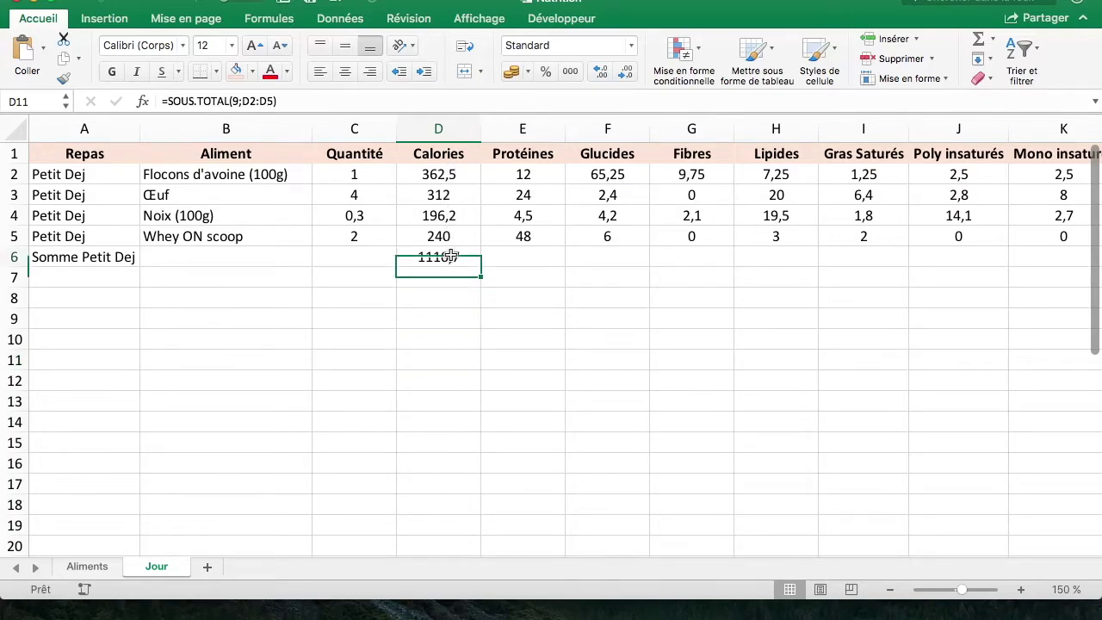
pyautogui.press('super+e')
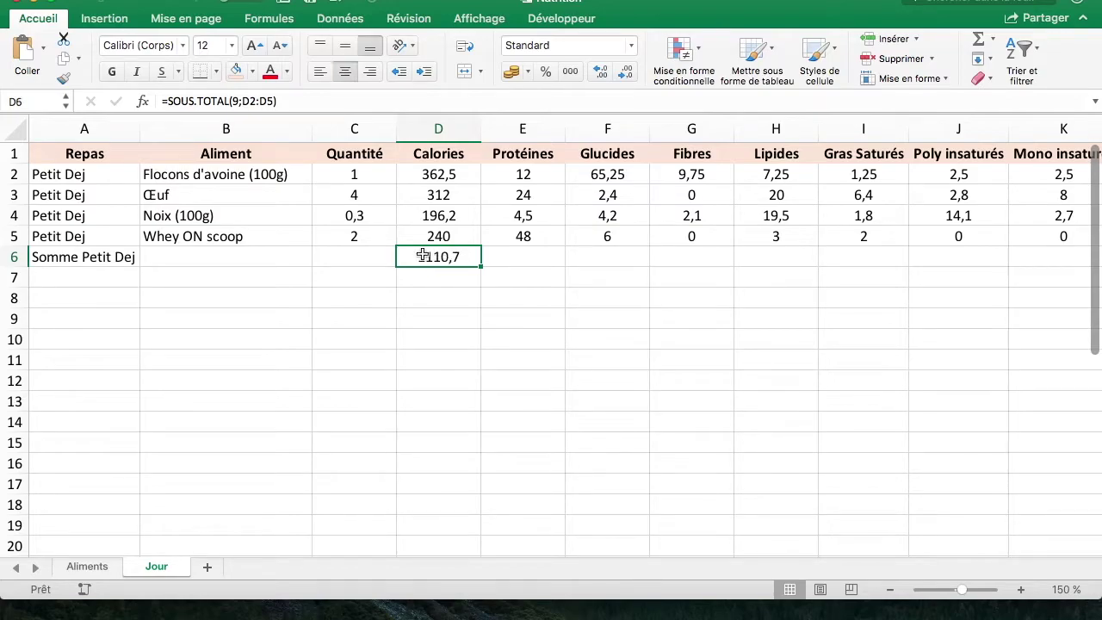
# Step: Fill the D6 subtotal formula across to K6 for every nutrient
pyautogui.click(523, 320)
pyautogui.click(443, 256)
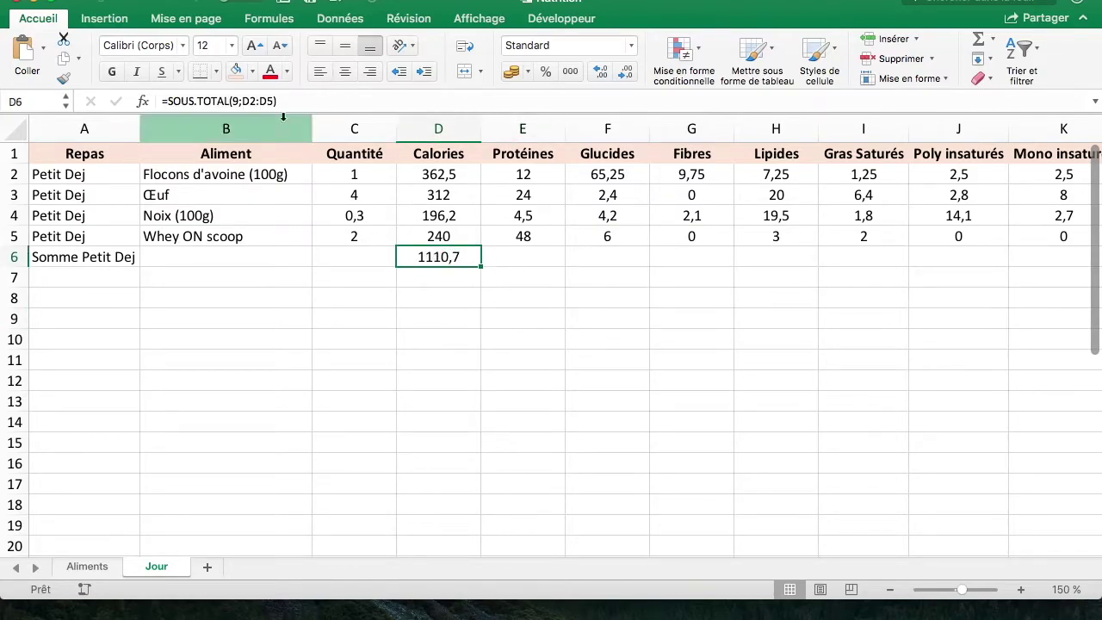
pyautogui.click(508, 312)
pyautogui.click(466, 257)
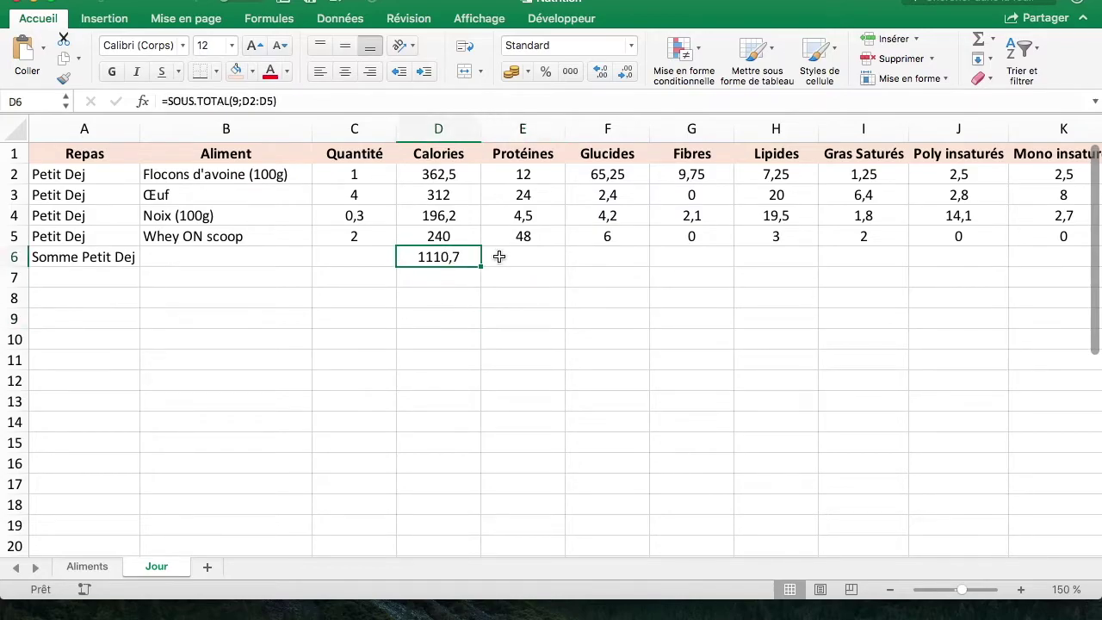
pyautogui.moveTo(482, 268); pyautogui.dragTo(1063, 258)
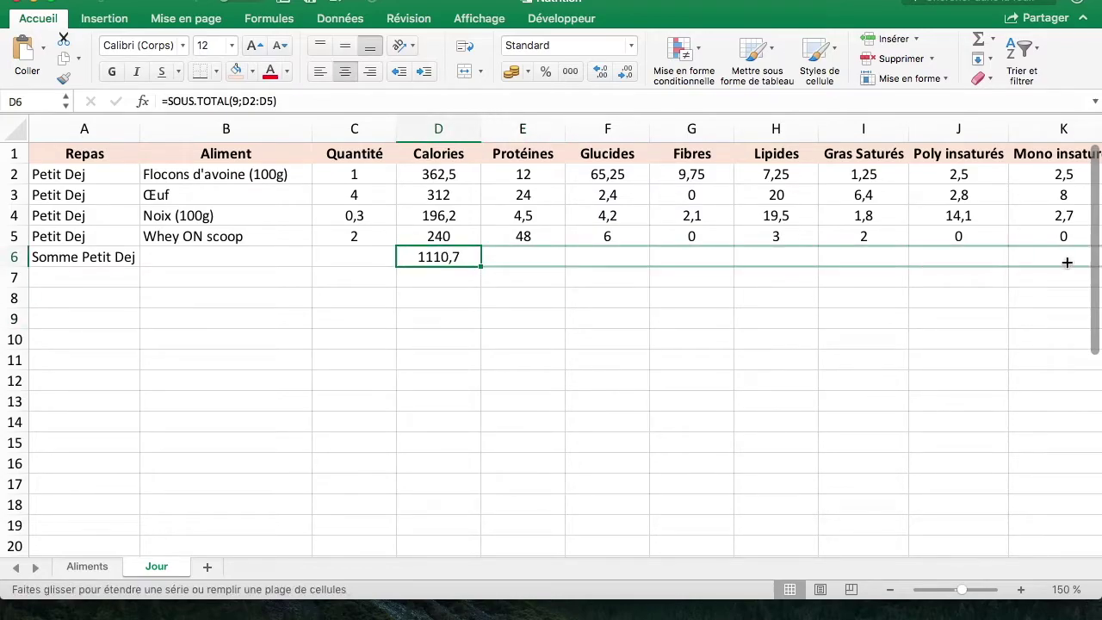
pyautogui.click(527, 399)
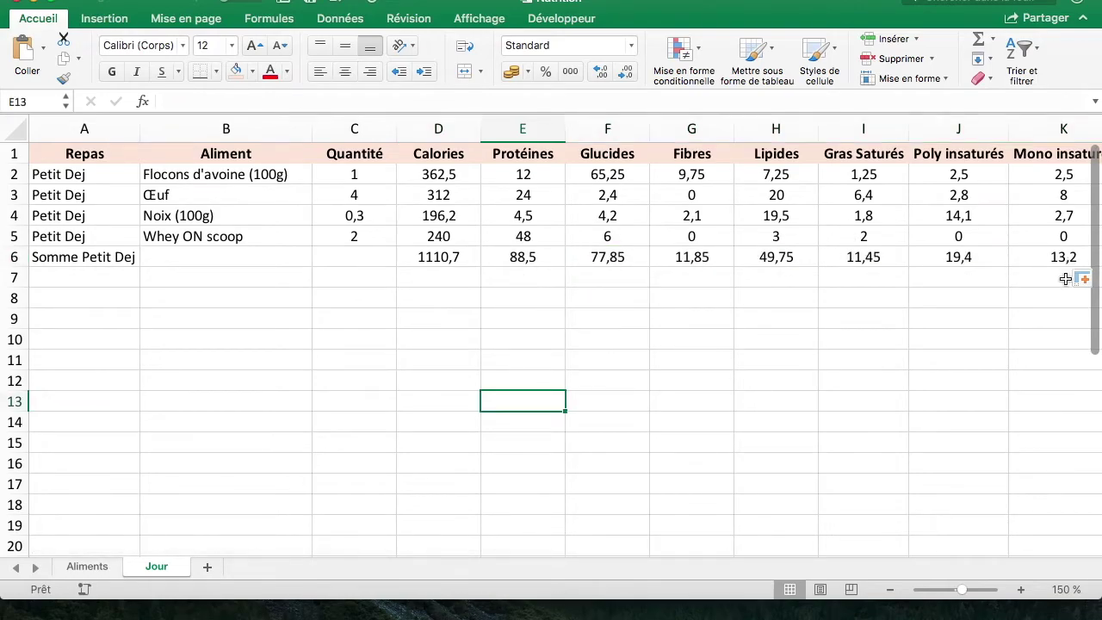
pyautogui.moveTo(1006, 130); pyautogui.dragTo(1004, 130)
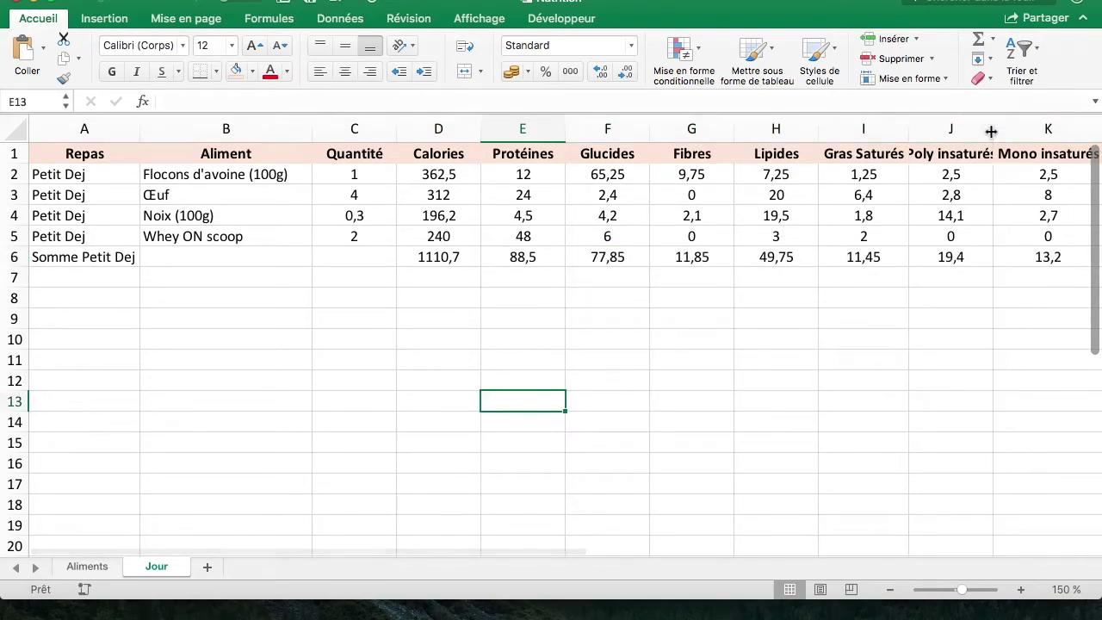
# Step: Shade A6:K6 light blue, make row 6 bold, and widen column A
pyautogui.moveTo(1023, 267); pyautogui.dragTo(61, 257)
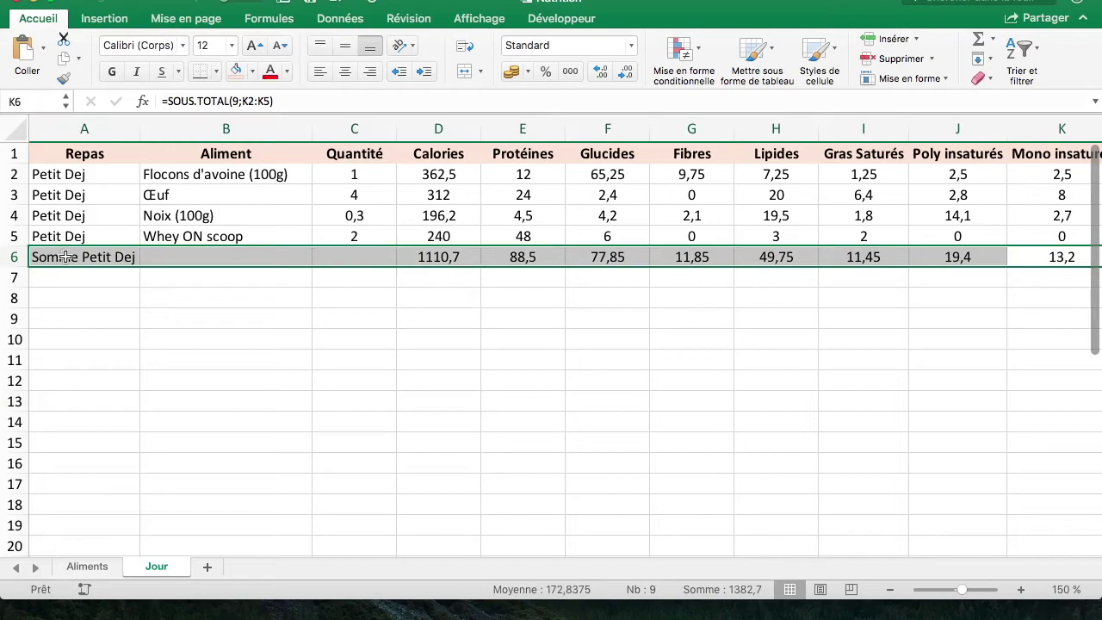
pyautogui.click(255, 72)
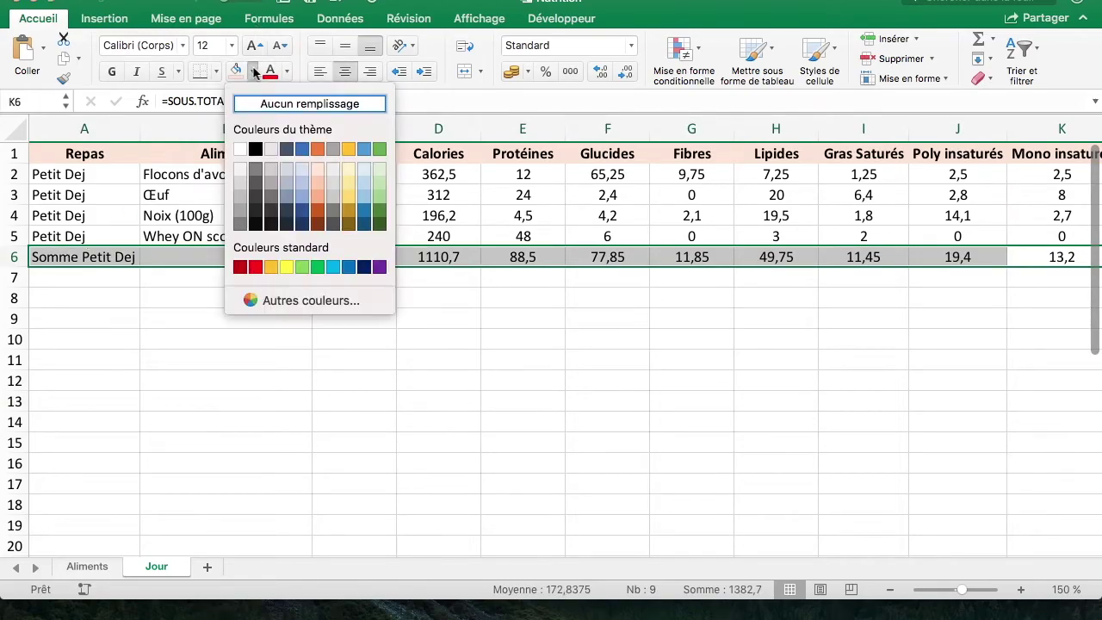
pyautogui.click(364, 171)
pyautogui.hscroll(5, 369, 374)
pyautogui.click(379, 379)
pyautogui.hscroll(-5, 84, 263)
pyautogui.click(85, 263)
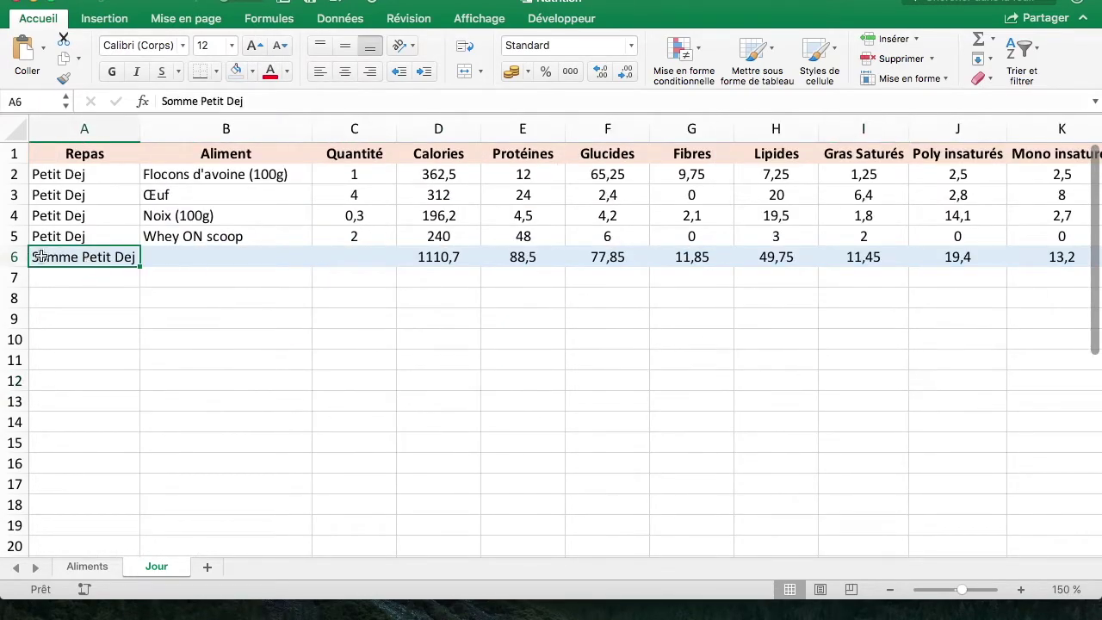
pyautogui.click(12, 256)
pyautogui.press('super+b')
pyautogui.click(84, 360)
pyautogui.click(187, 444)
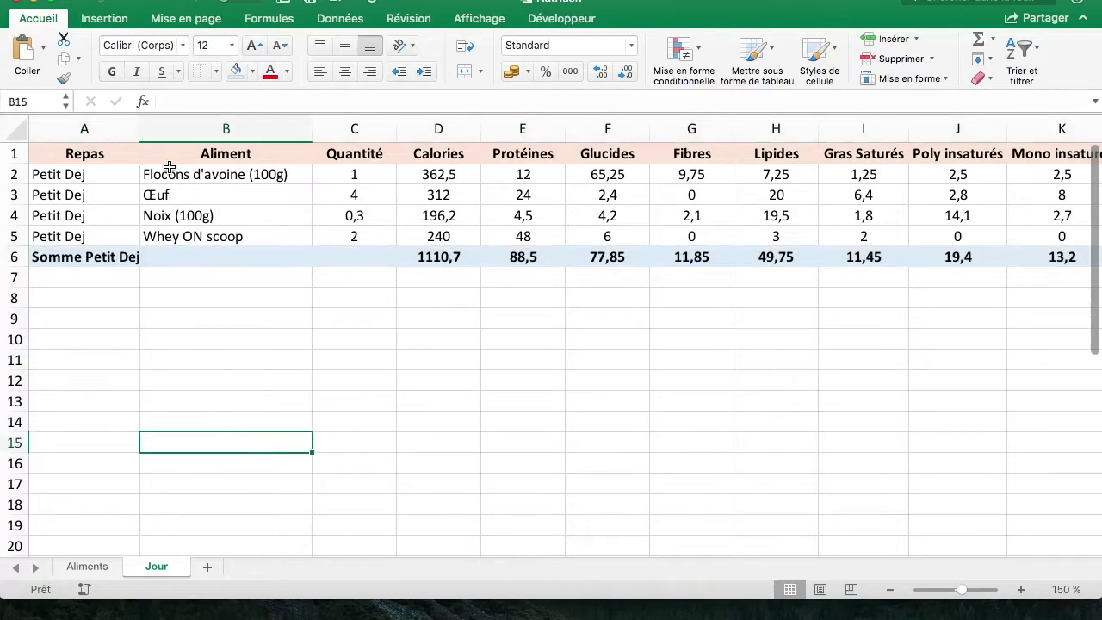
pyautogui.moveTo(140, 128); pyautogui.dragTo(155, 129)
pyautogui.click(211, 319)
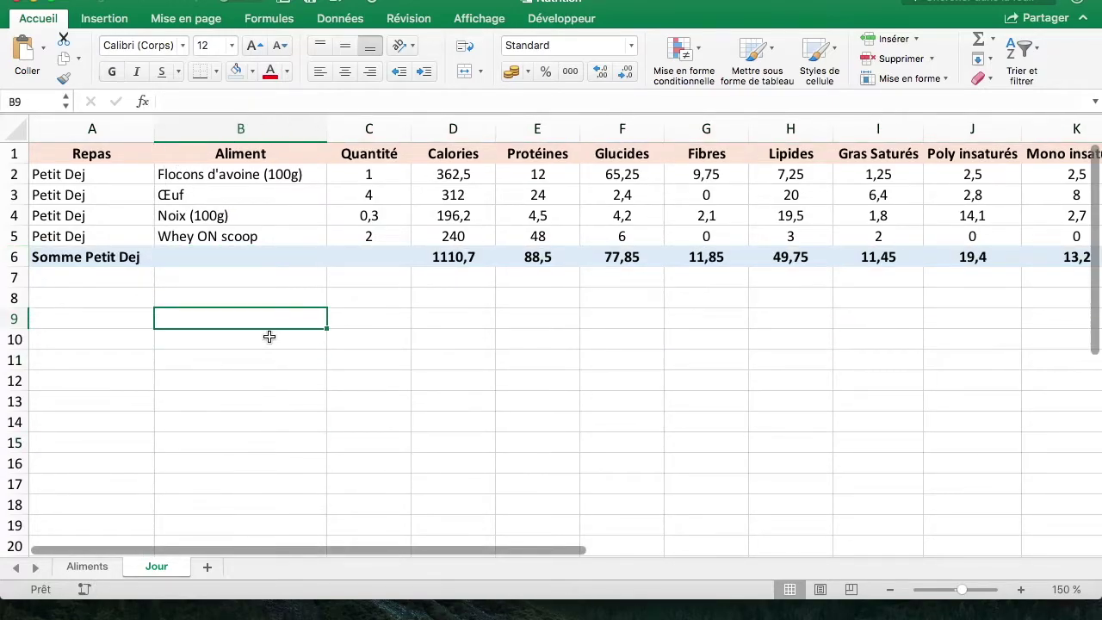
# Step: Set up the Dej and Diner food blocks, subtotalled at 920,25 and 674,25 calories
pyautogui.click(141, 302)
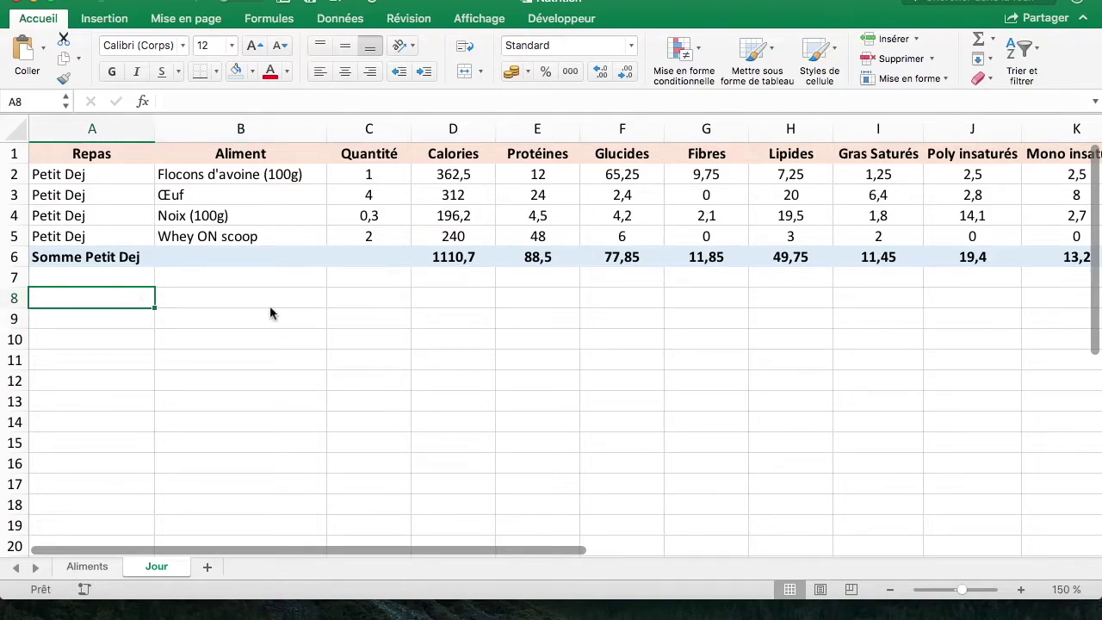
pyautogui.click(222, 313)
pyautogui.click(120, 298)
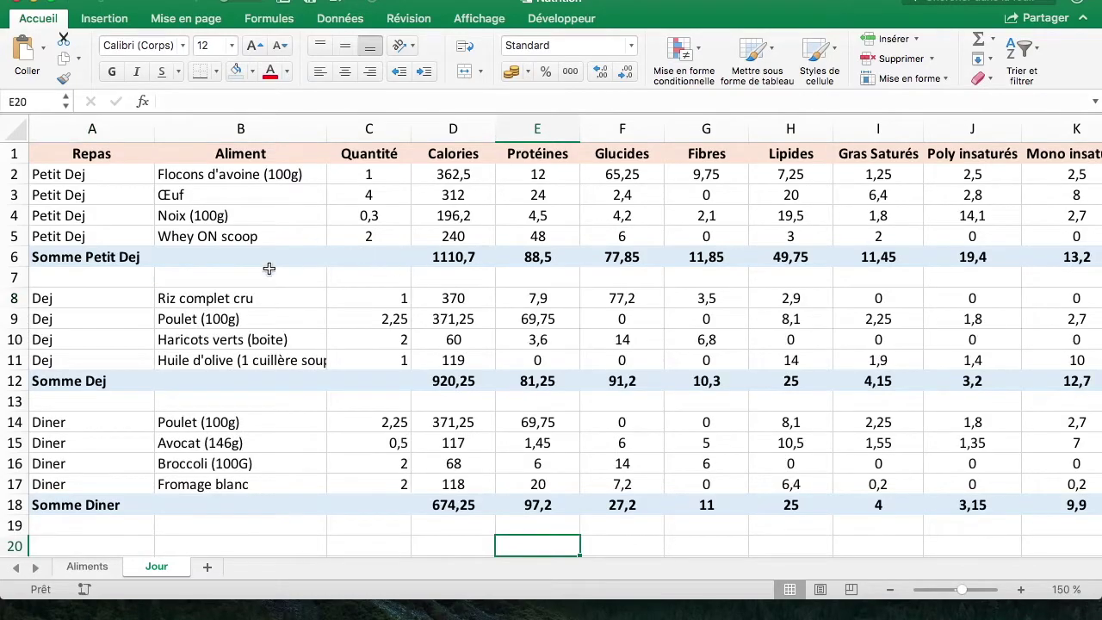
pyautogui.click(201, 240)
pyautogui.click(207, 402)
pyautogui.click(194, 280)
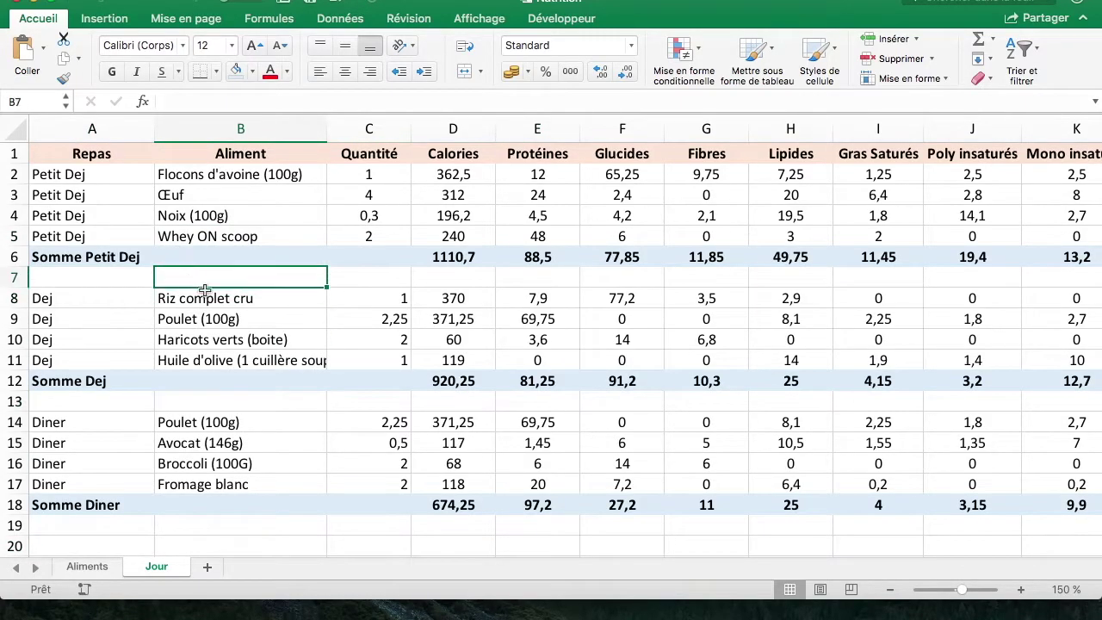
pyautogui.click(288, 361)
pyautogui.click(193, 318)
pyautogui.click(302, 280)
pyautogui.moveTo(102, 298); pyautogui.dragTo(403, 398)
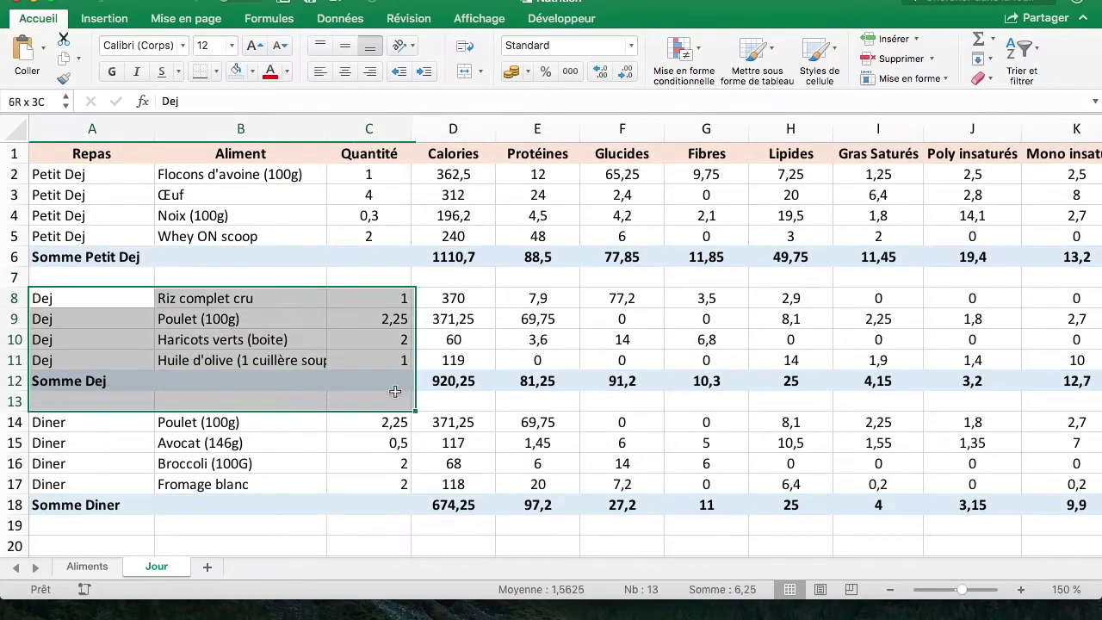
pyautogui.moveTo(86, 417)
pyautogui.mouseDown()
pyautogui.moveTo(405, 482)
pyautogui.moveTo(529, 365)
pyautogui.mouseUp()
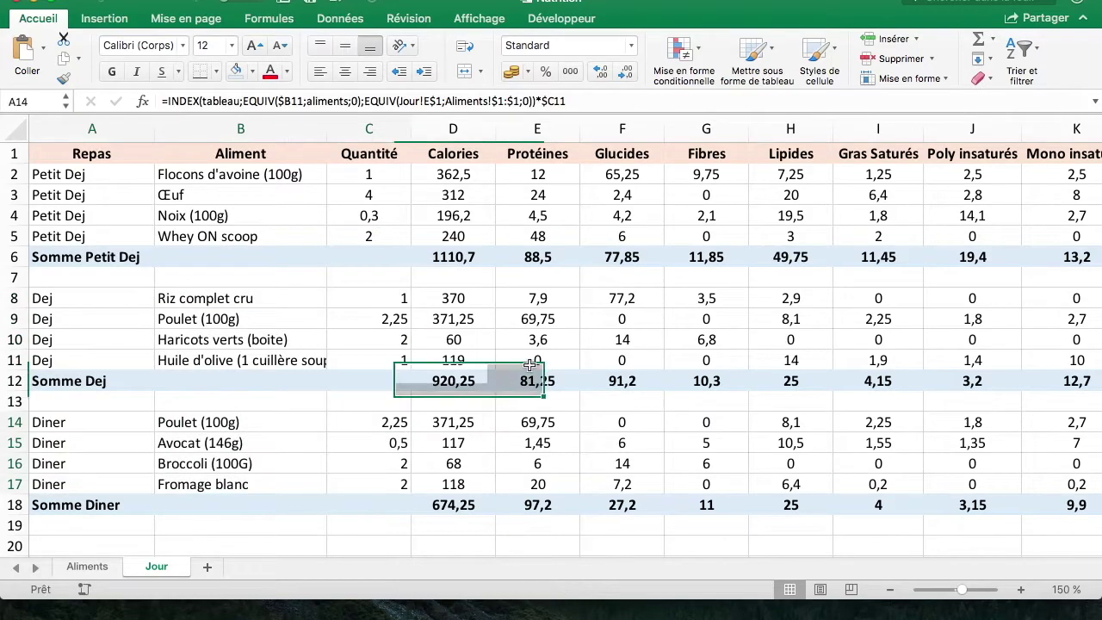
# Step: Widen column B and check the Poulet (100g) entry and Diner nutrient formulas
pyautogui.moveTo(328, 129)
pyautogui.mouseDown()
pyautogui.moveTo(341, 120)
pyautogui.moveTo(321, 129)
pyautogui.mouseUp()
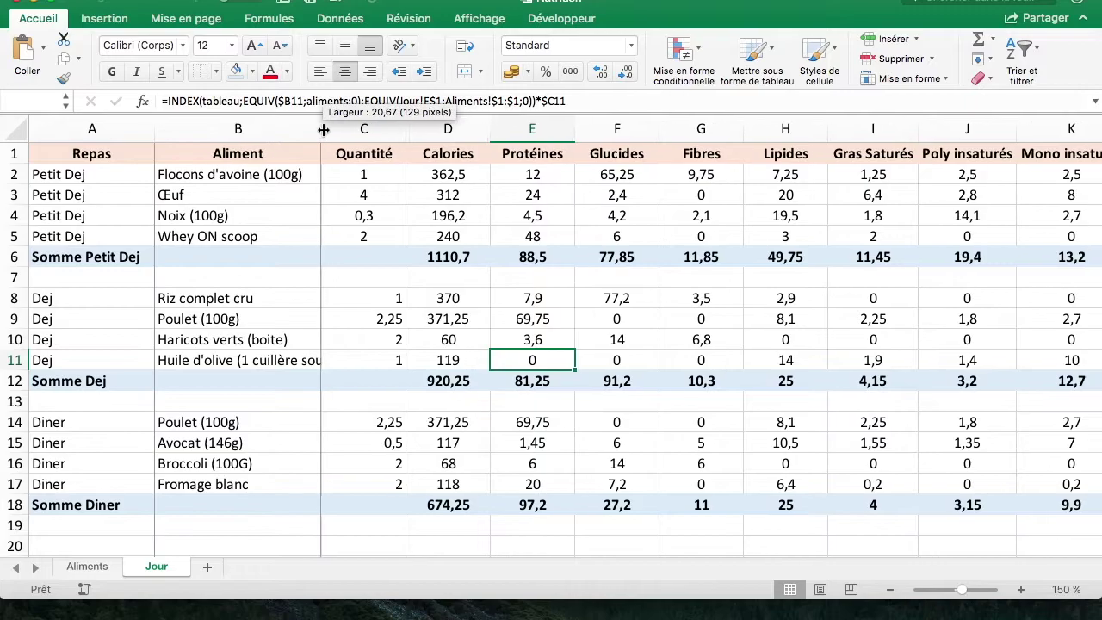
pyautogui.click(245, 301)
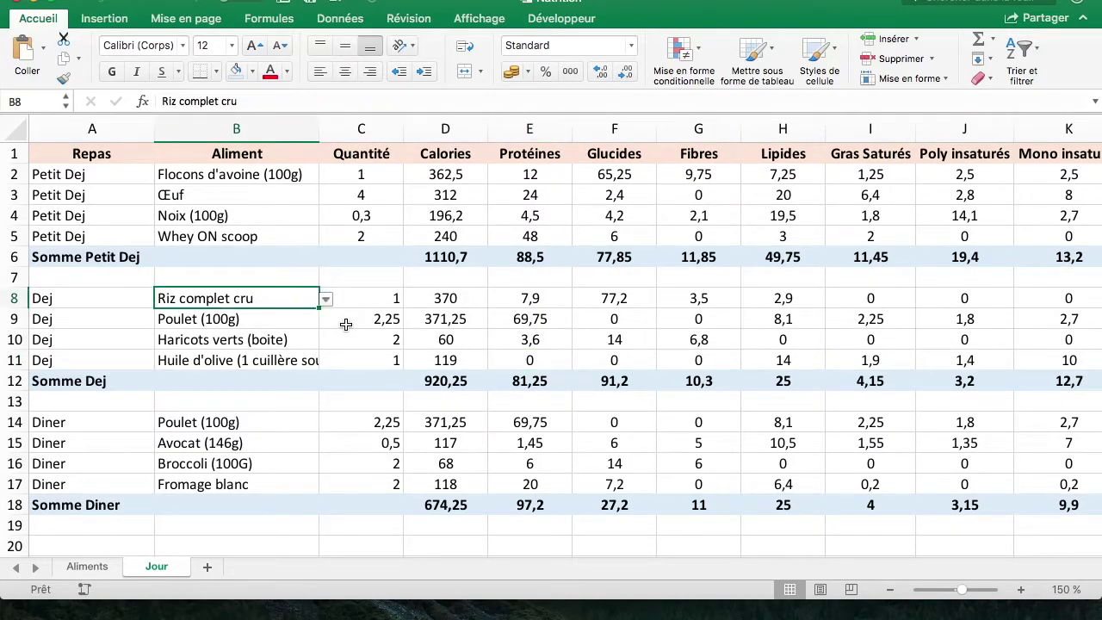
pyautogui.click(261, 403)
pyautogui.click(266, 426)
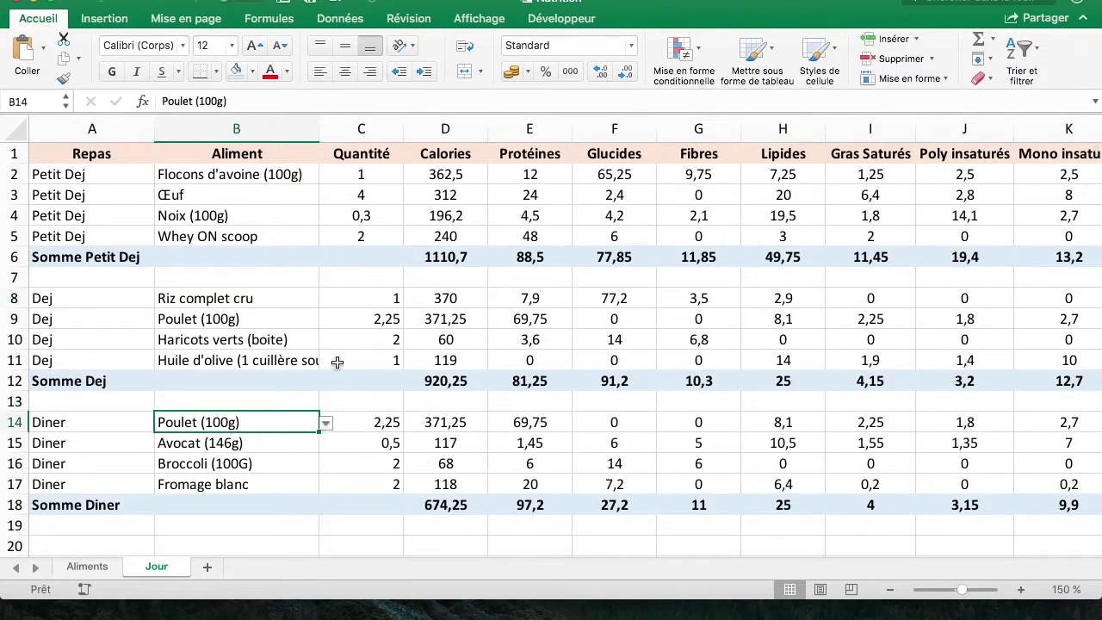
pyautogui.press('Down')
pyautogui.press('Down')
pyautogui.press('Right')
pyautogui.press('Right')
pyautogui.press('Right')
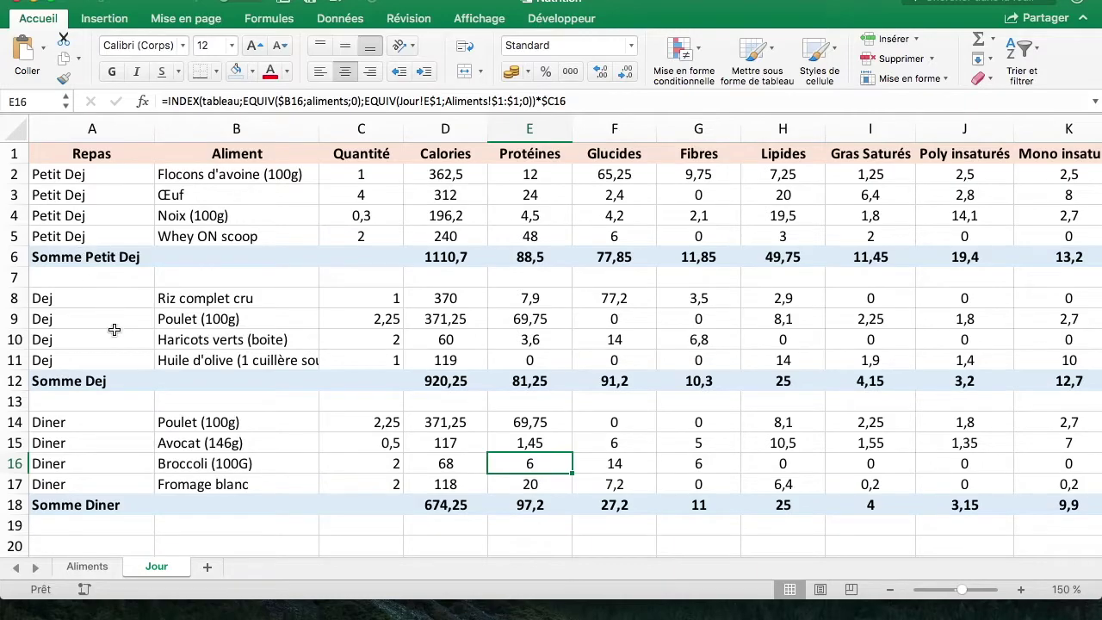
pyautogui.moveTo(439, 423); pyautogui.dragTo(441, 484)
pyautogui.scroll(-2, 215, 430)
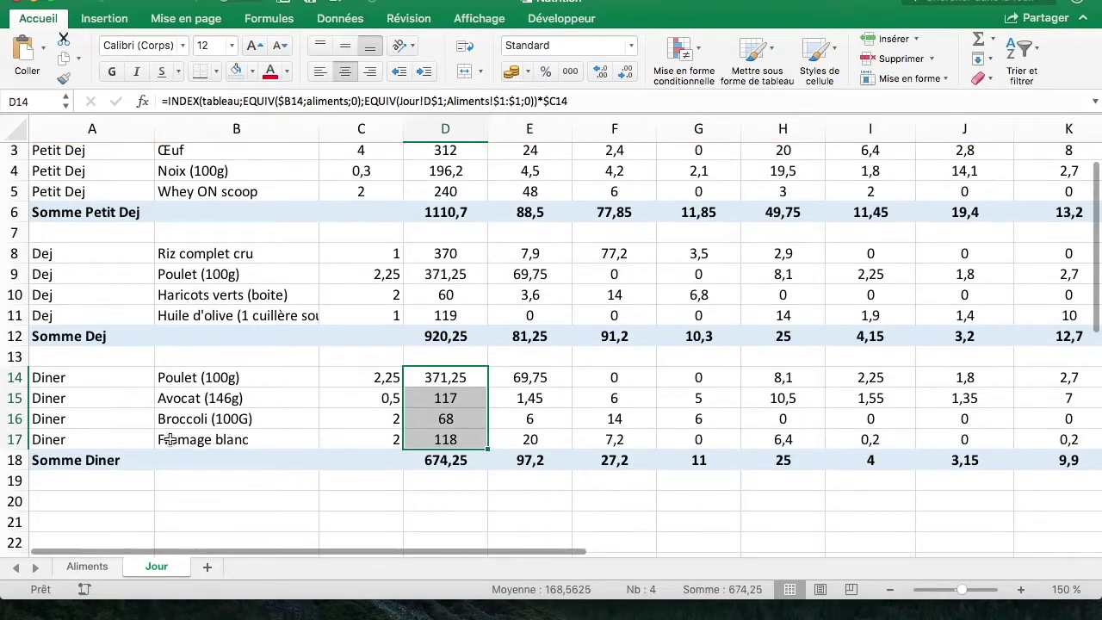
# Step: Label A20 'Total du jour' and review the dinner subtotal in D18
pyautogui.click(114, 497)
pyautogui.write('Total du jou')
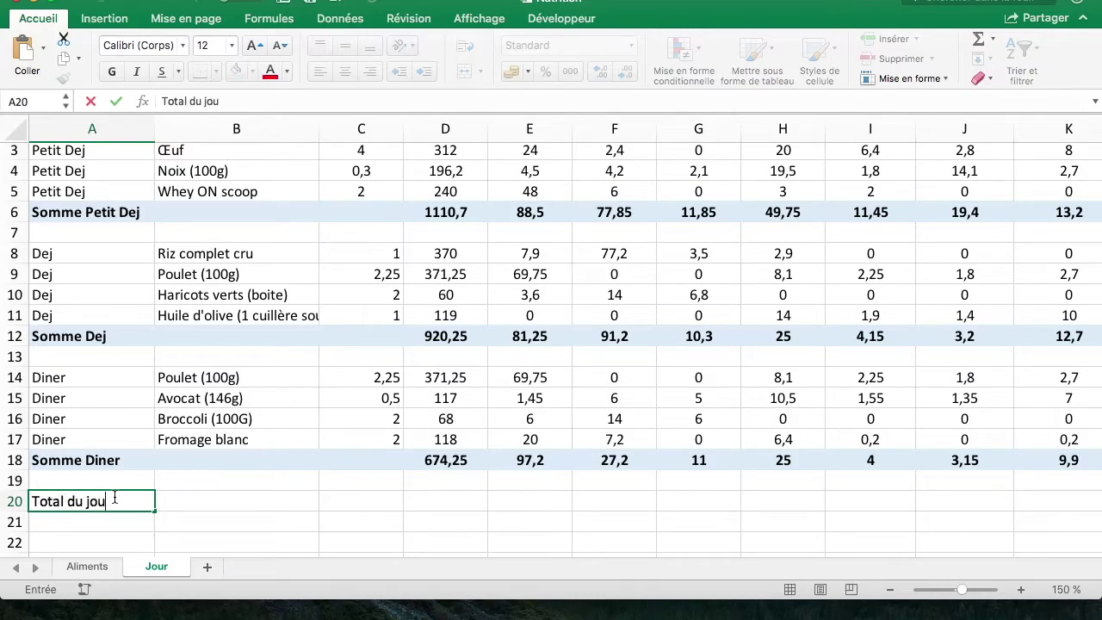
pyautogui.write('r')
pyautogui.press('Return')
pyautogui.press('Up')
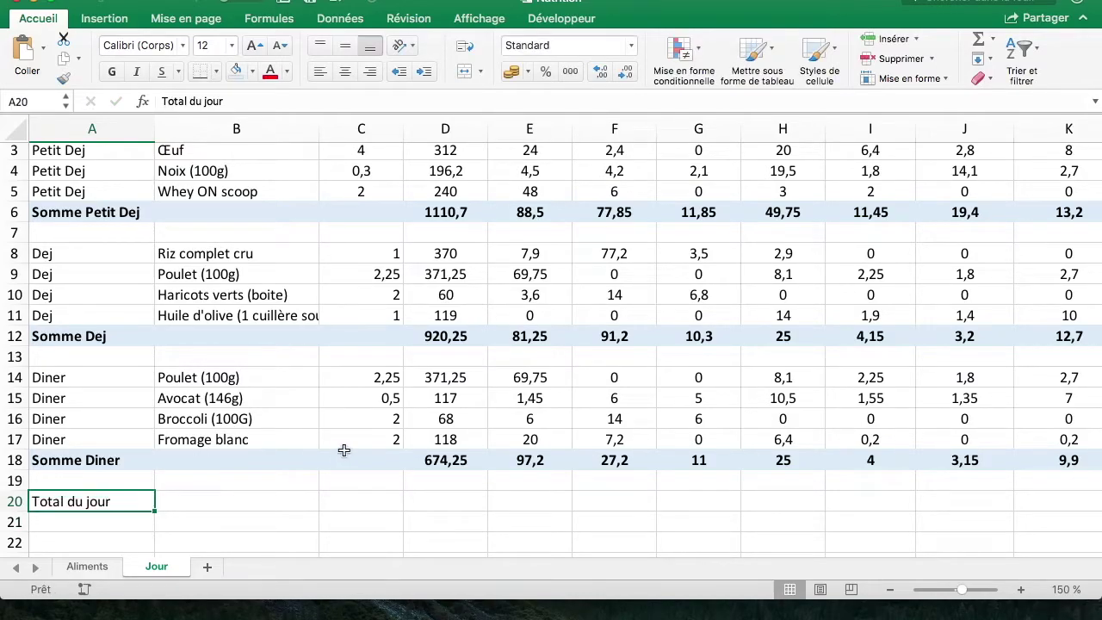
pyautogui.click(456, 376)
pyautogui.click(454, 466)
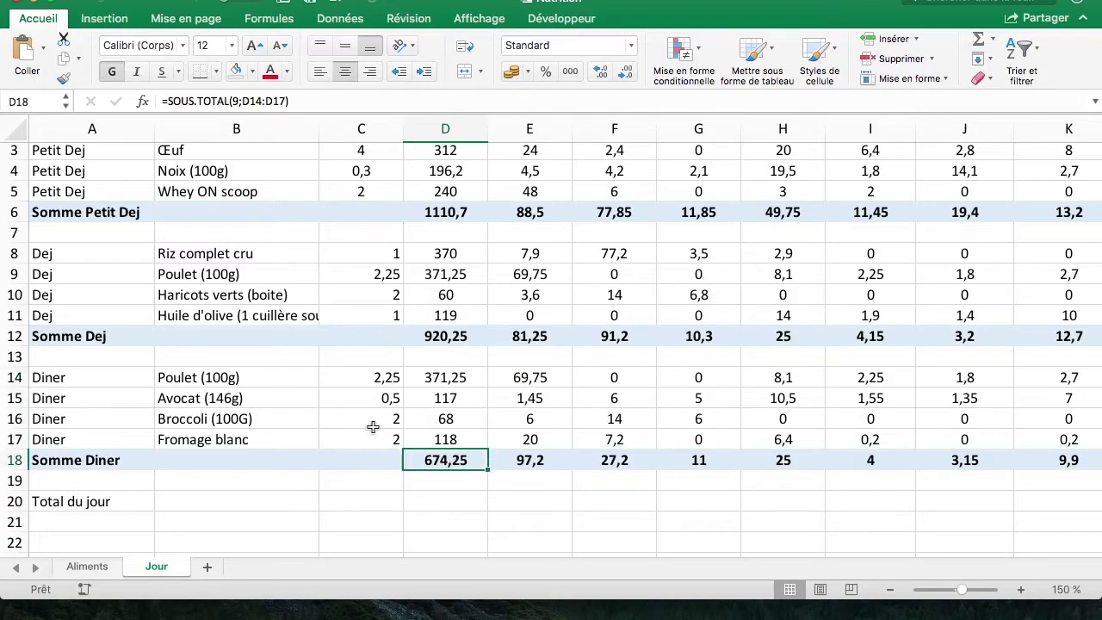
pyautogui.click(181, 504)
pyautogui.click(133, 502)
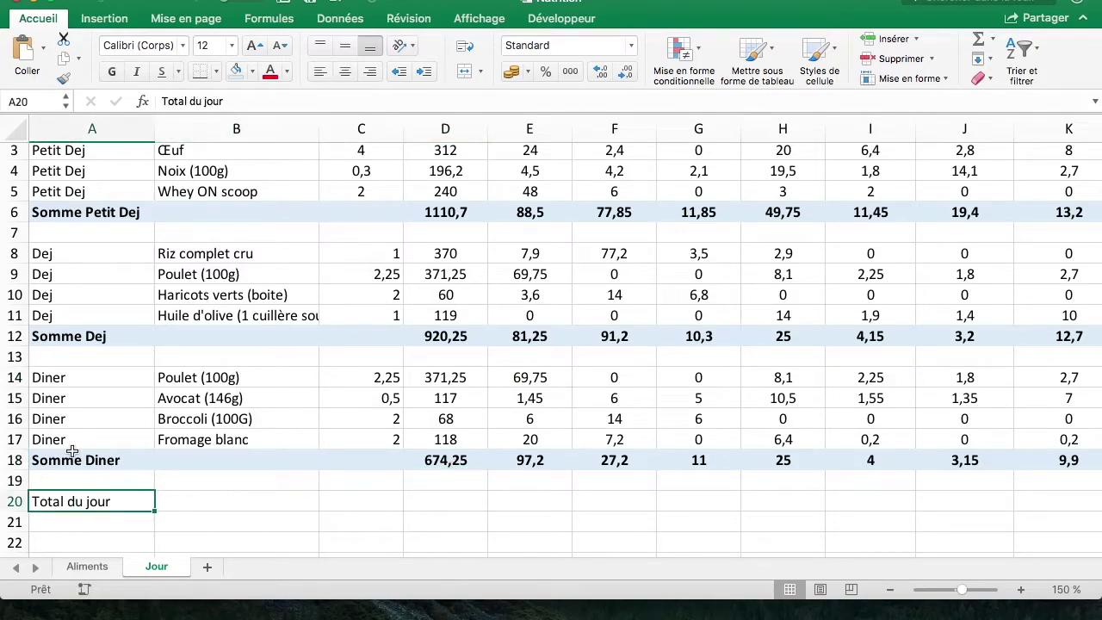
# Step: Enter =SOUS.TOTAL(9;D2:D18) in D20 for the daily calorie total
pyautogui.click(229, 515)
pyautogui.click(439, 498)
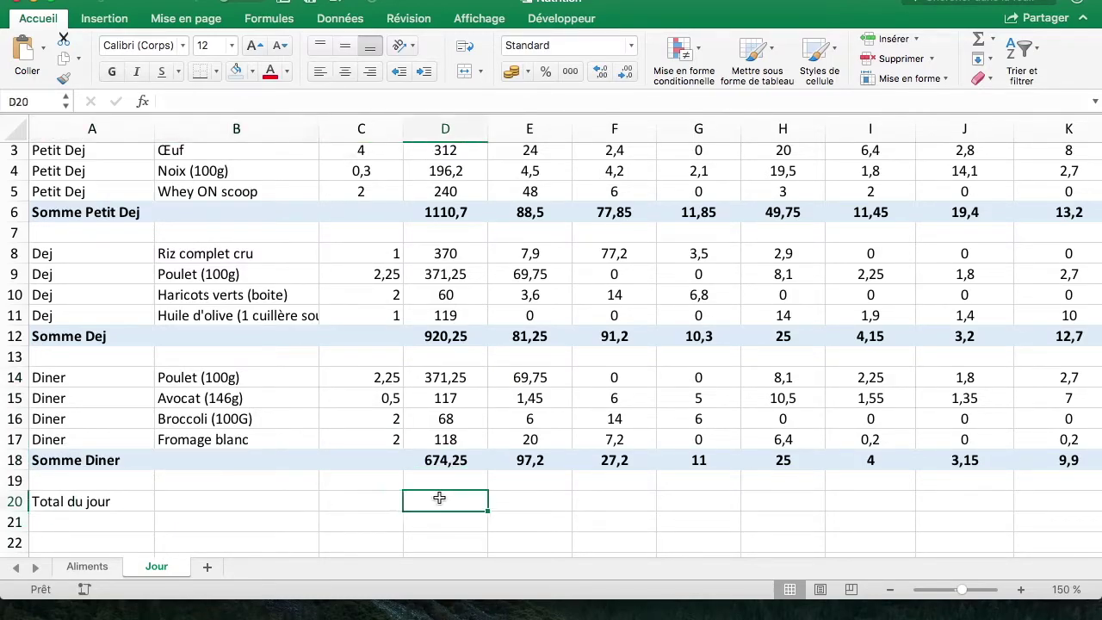
pyautogui.write('=sou')
pyautogui.press('BackSpace')
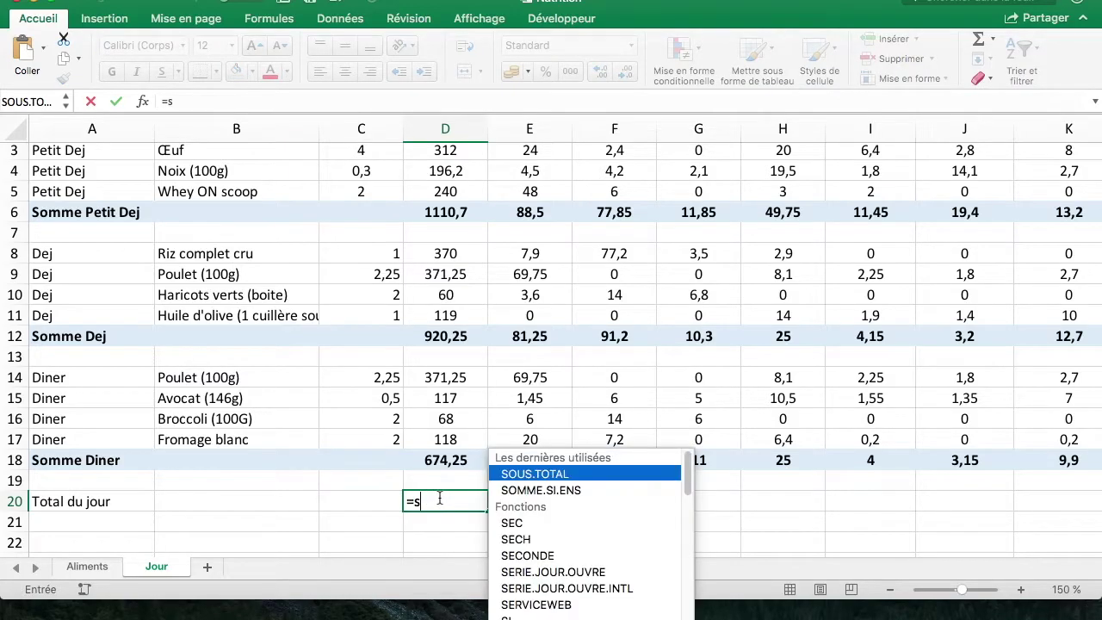
pyautogui.write('ou')
pyautogui.press('Tab')
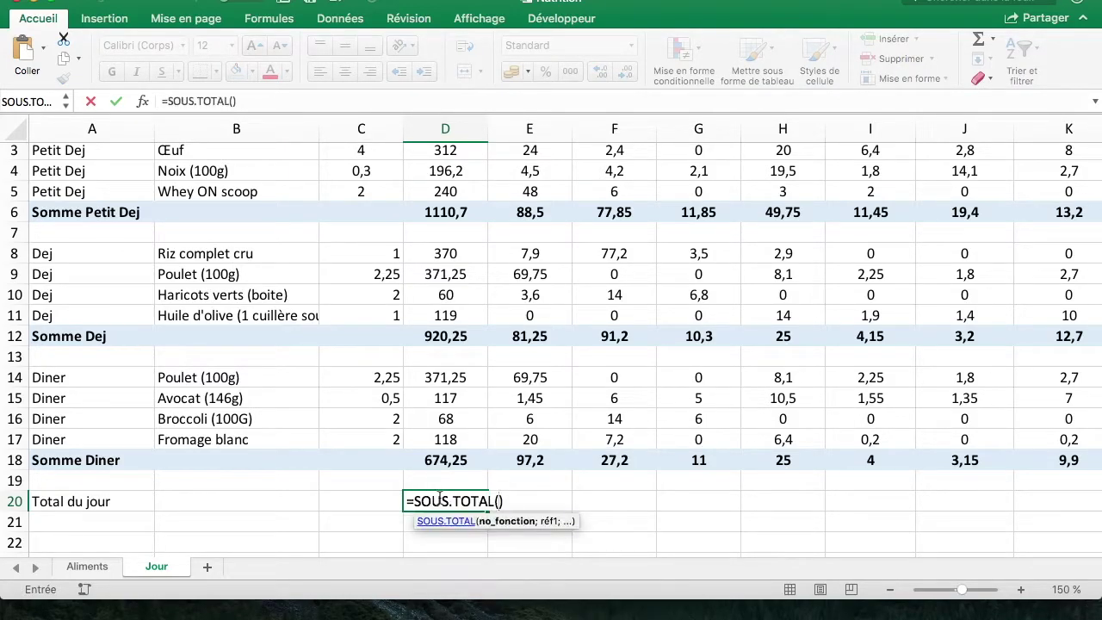
pyautogui.write('9;')
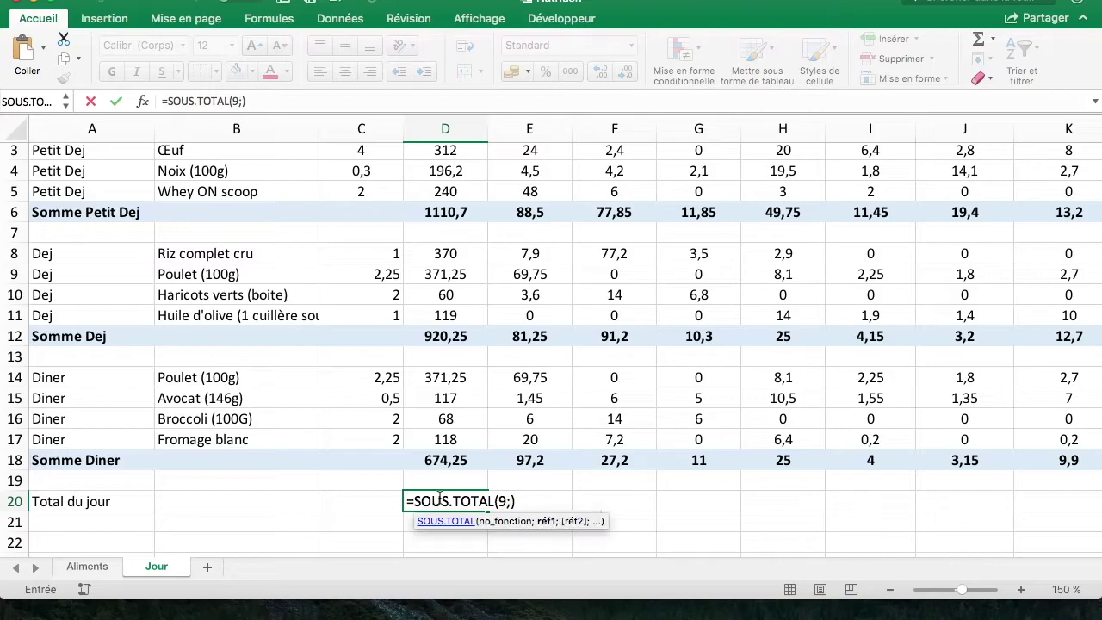
pyautogui.moveTo(445, 460); pyautogui.dragTo(448, 175)
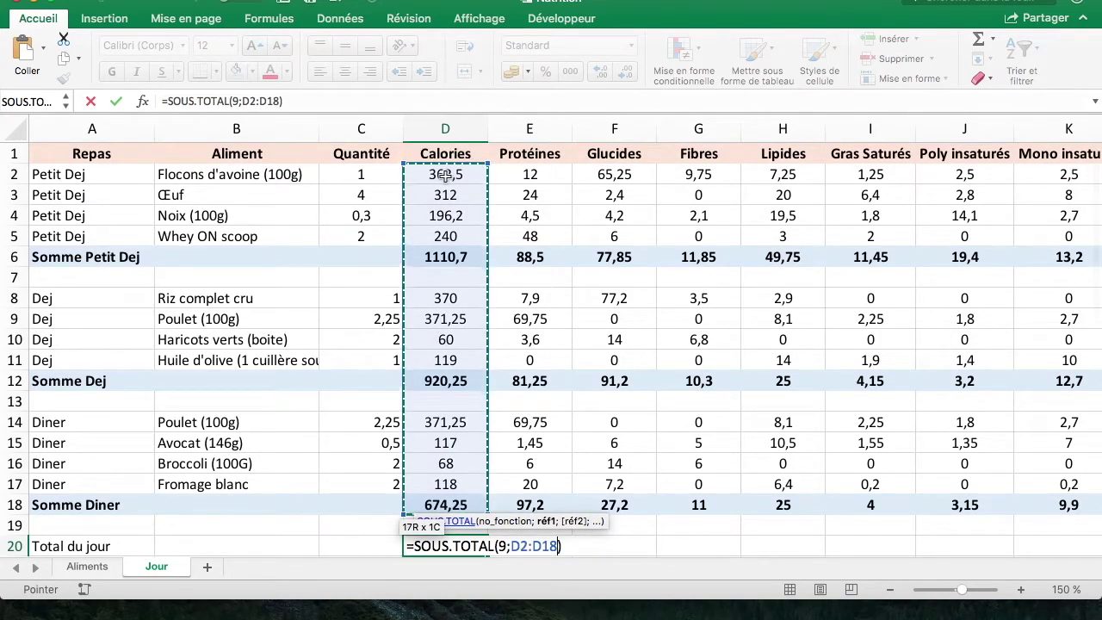
pyautogui.press('Return')
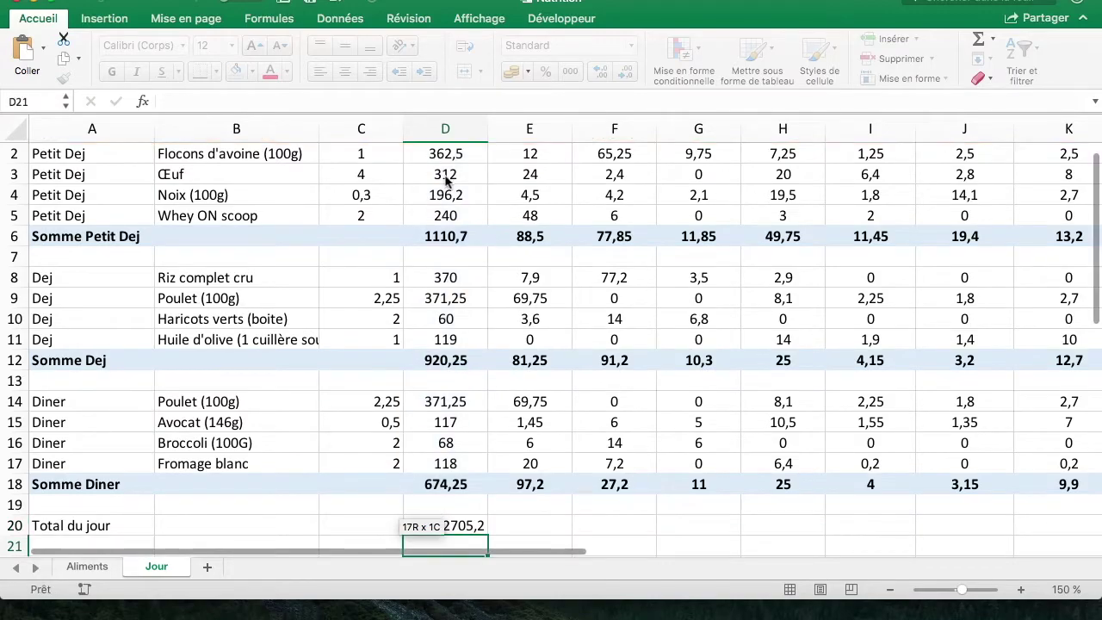
# Step: Check the 2705,2 total against the breakfast, lunch and dinner subtotals
pyautogui.click(464, 526)
pyautogui.click(465, 484)
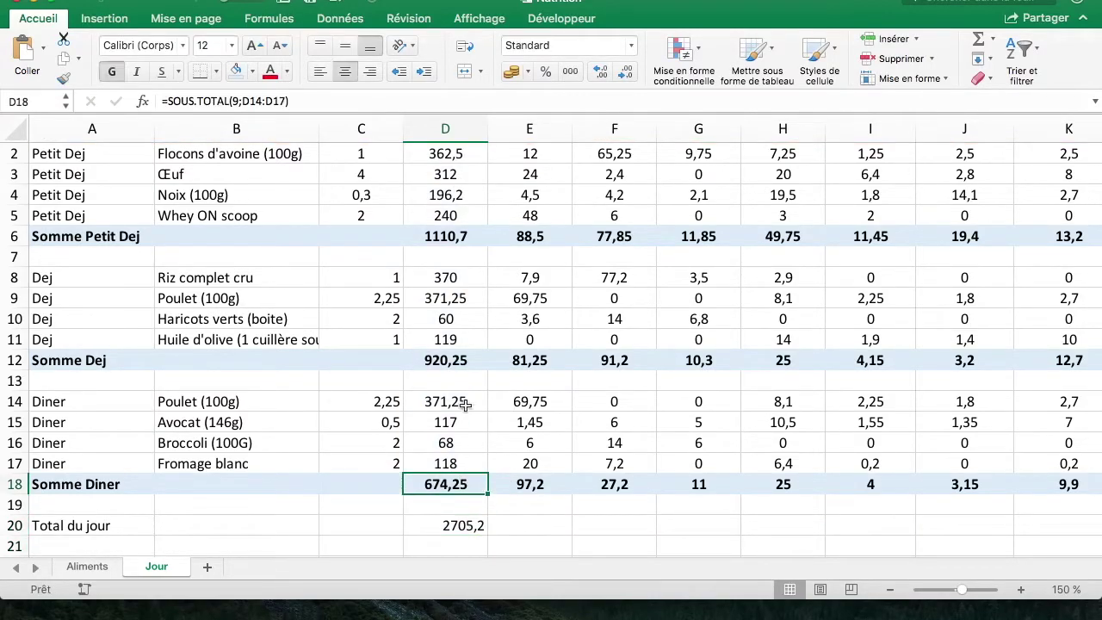
pyautogui.keyDown('super'); pyautogui.click(466, 360); pyautogui.keyUp('super')
pyautogui.keyDown('super'); pyautogui.click(455, 237); pyautogui.keyUp('super')
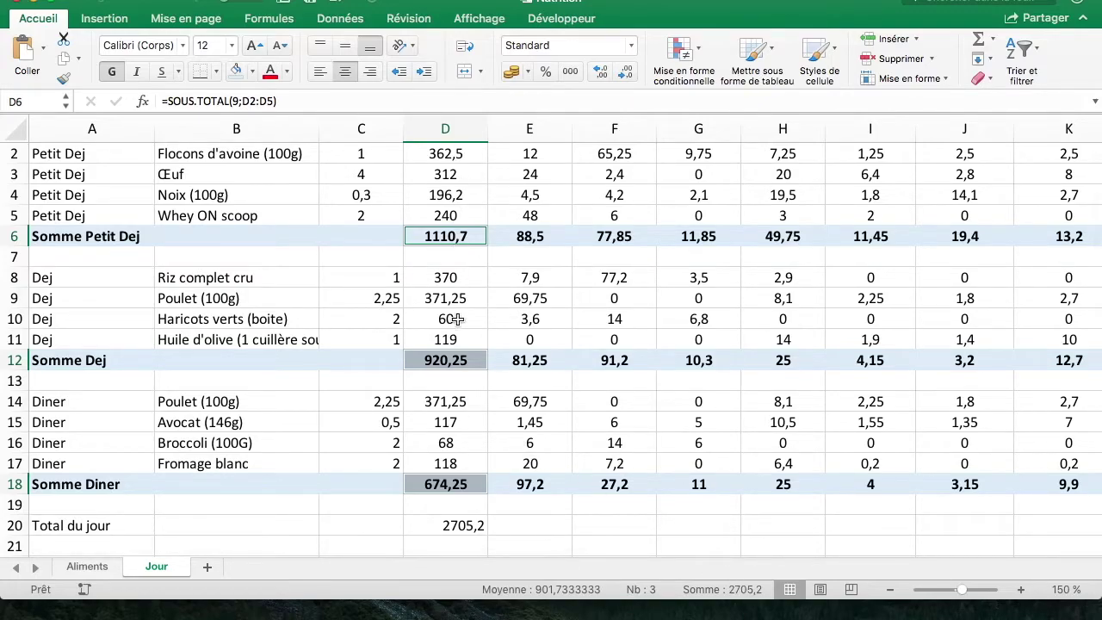
pyautogui.scroll(1, 457, 320)
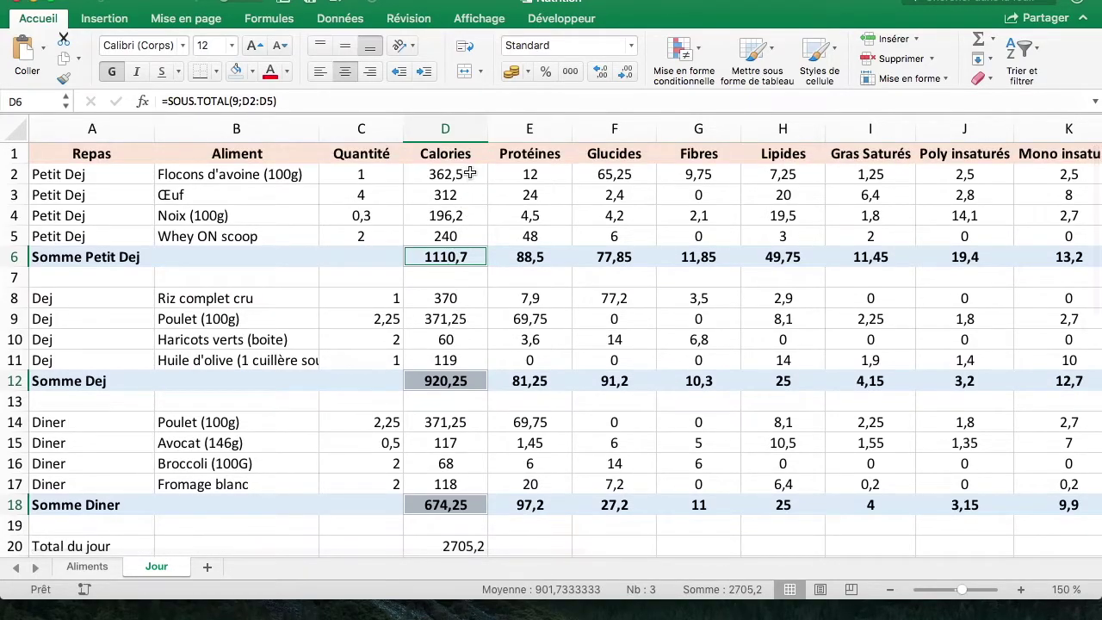
pyautogui.moveTo(464, 176); pyautogui.dragTo(456, 237)
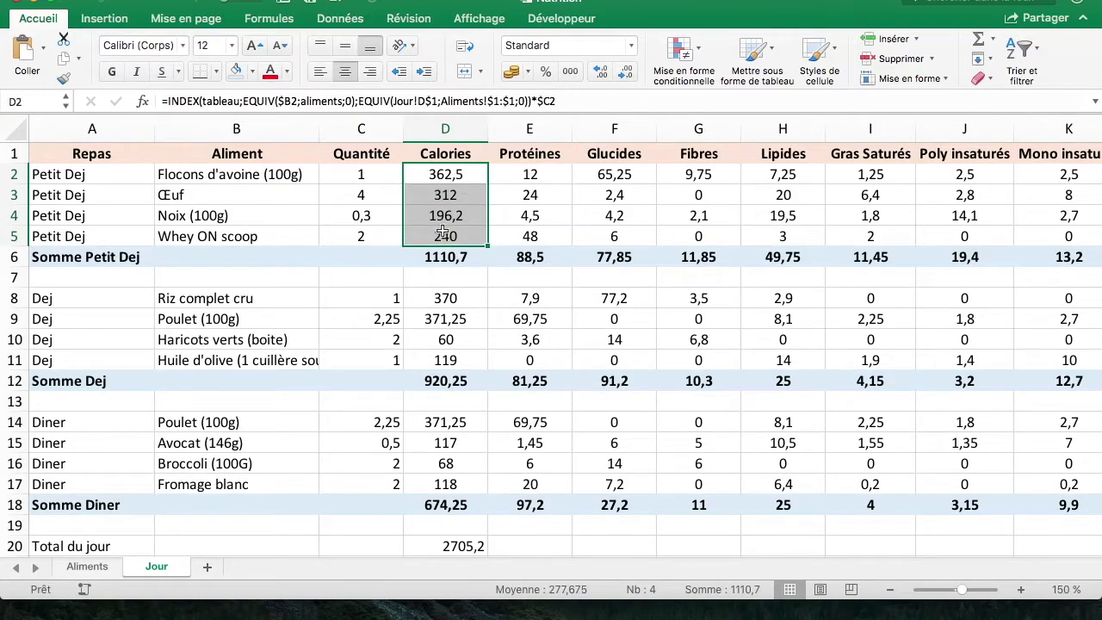
pyautogui.click(458, 255)
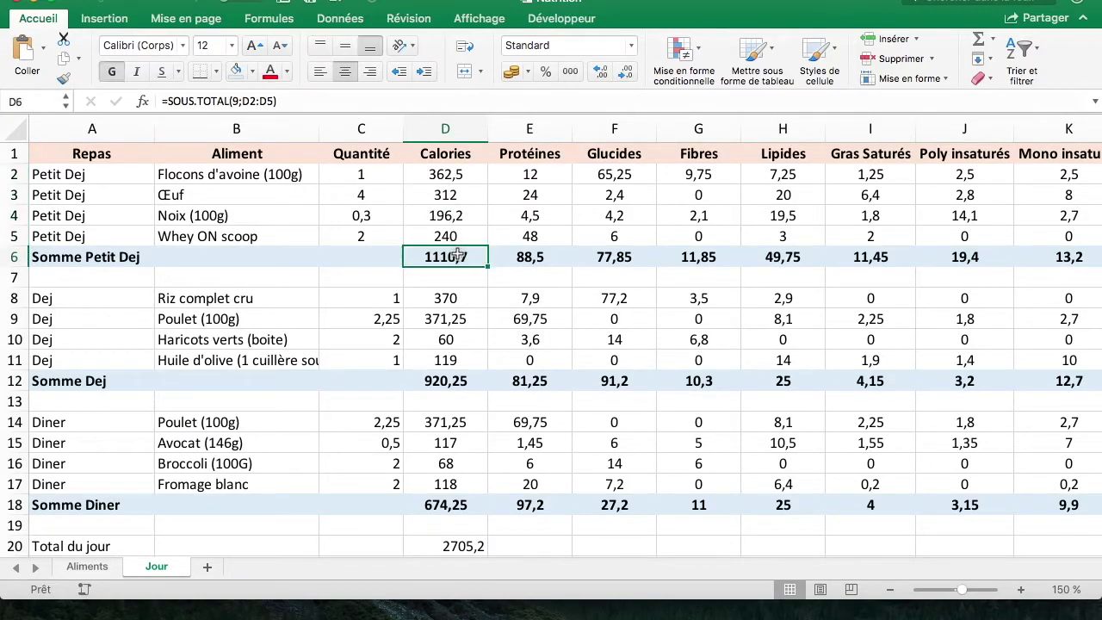
pyautogui.scroll(-1, 522, 528)
pyautogui.click(443, 533)
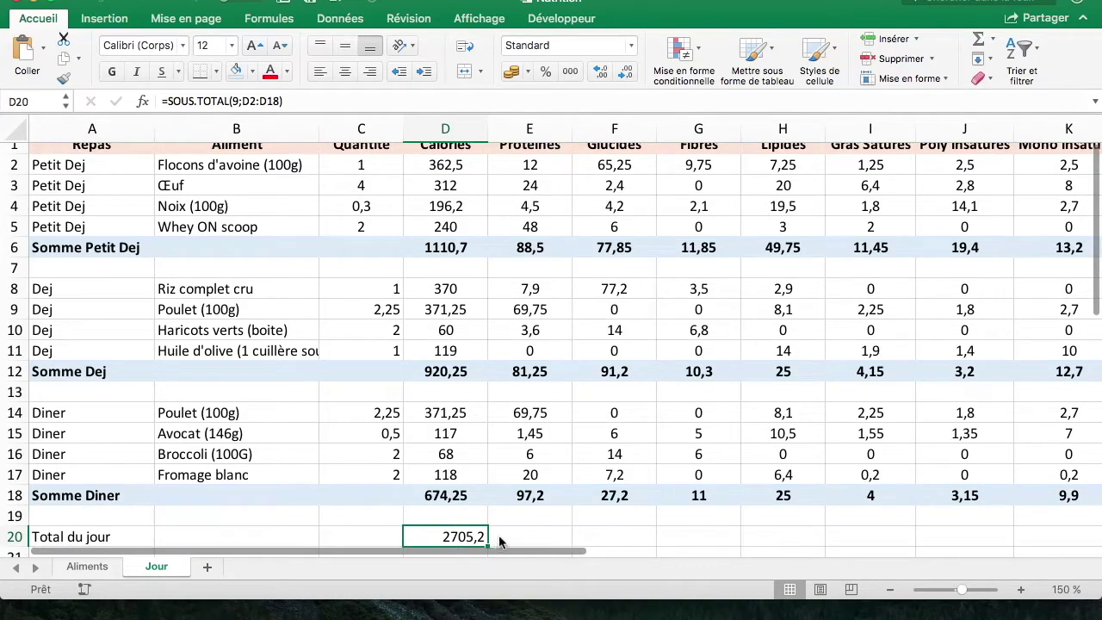
# Step: Copy the D20 daily total formula across row 20 for every nutrient
pyautogui.scroll(-1, 502, 525)
pyautogui.moveTo(488, 518); pyautogui.dragTo(1077, 507)
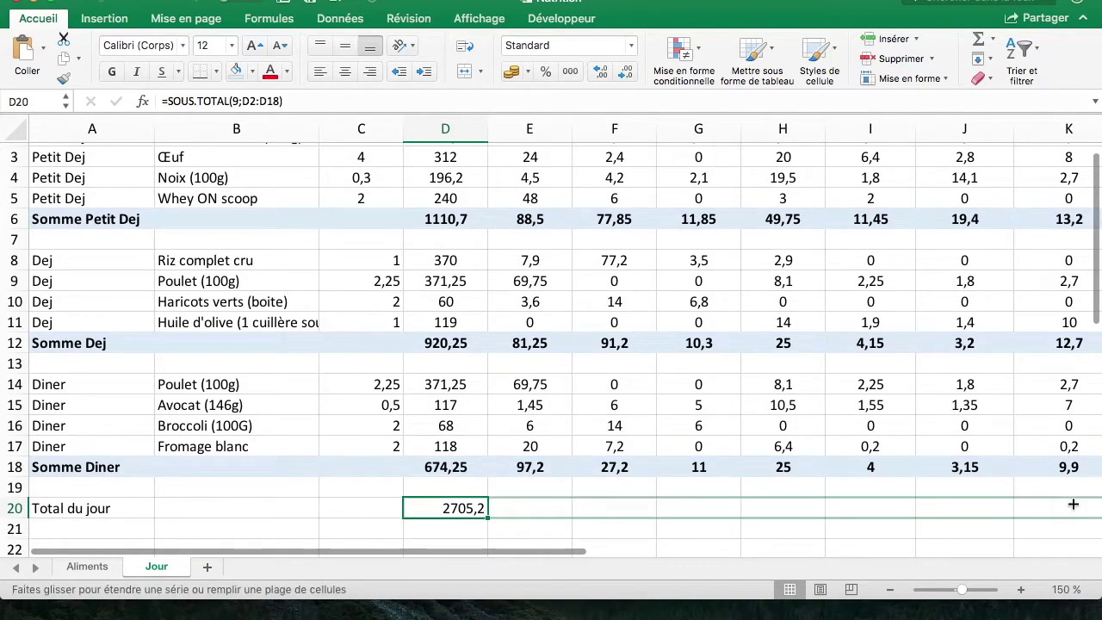
pyautogui.click(236, 529)
# Step: Give A20:J20 a light pink fill with bold, centred text
pyautogui.moveTo(129, 508); pyautogui.dragTo(1050, 508)
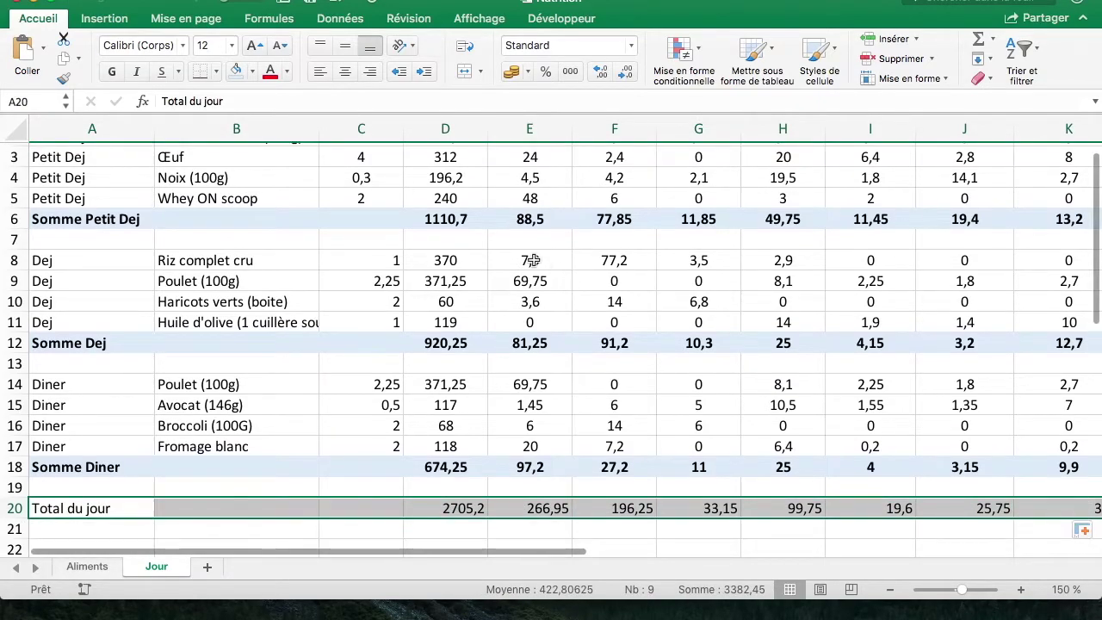
pyautogui.scroll(2, 511, 328)
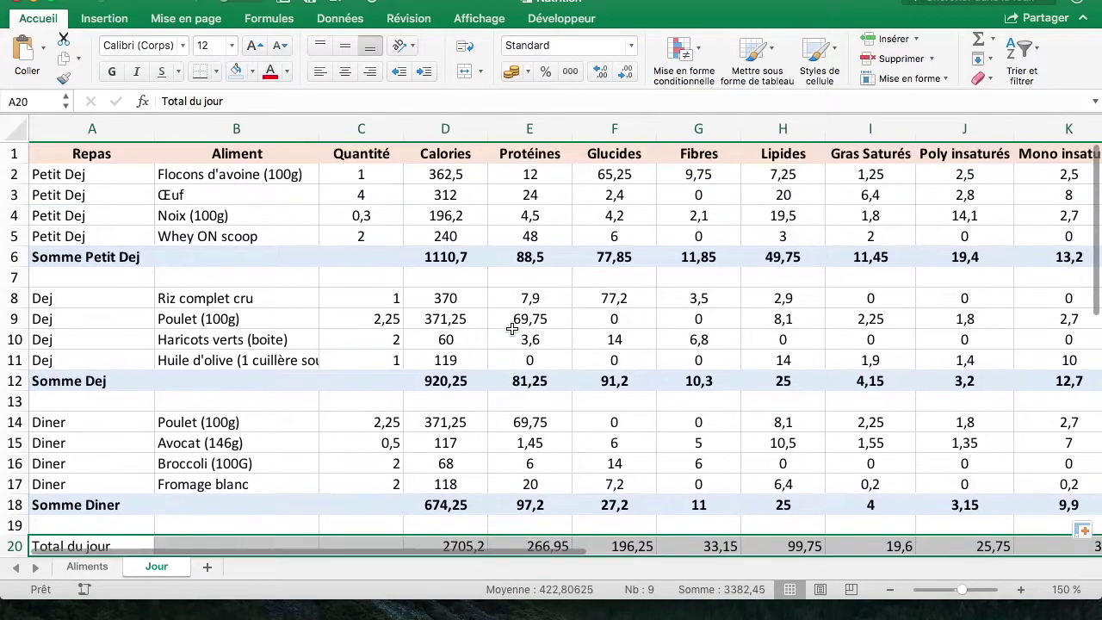
pyautogui.click(251, 71)
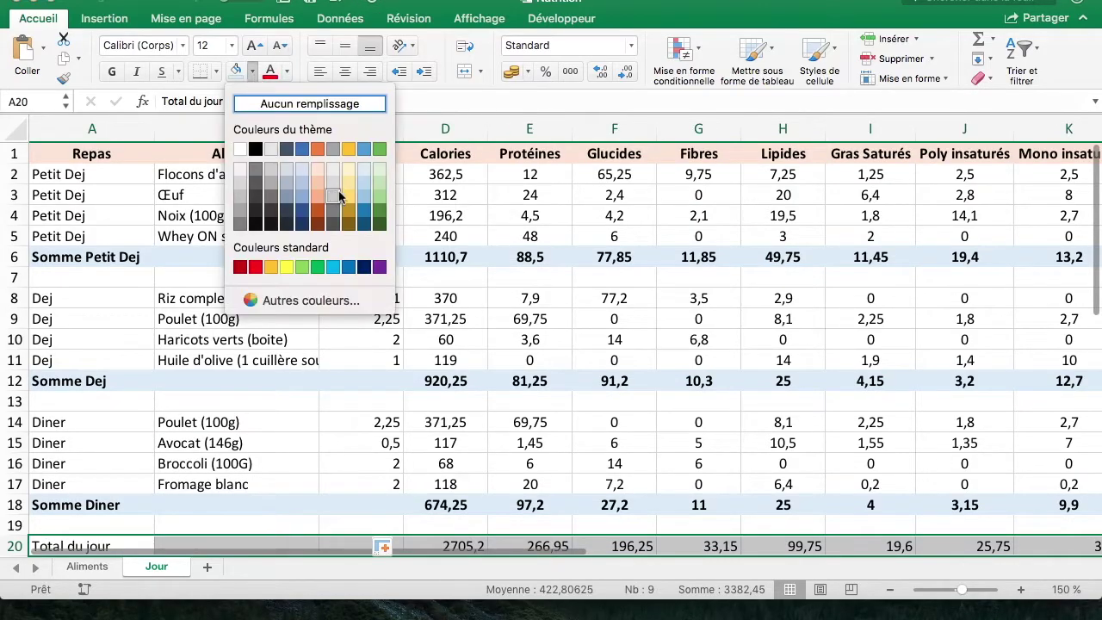
pyautogui.click(316, 171)
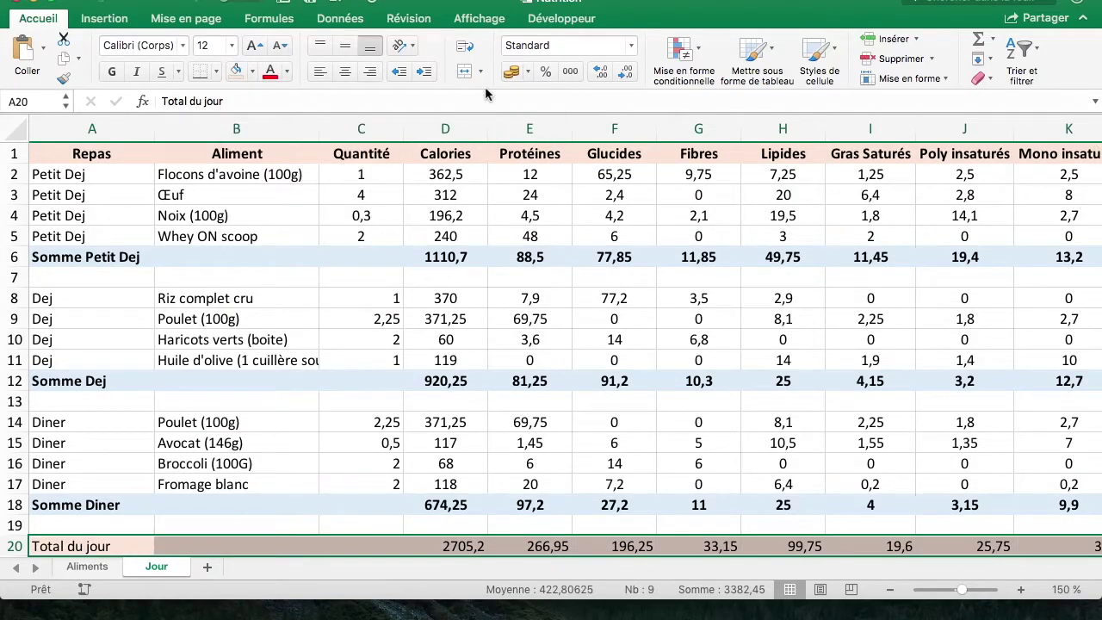
pyautogui.hotkey('ctrl', 'b')
pyautogui.click(345, 70)
# Step: Review the formatted total row, including the protein total formula in E20
pyautogui.click(595, 357)
pyautogui.scroll(-1, 598, 318)
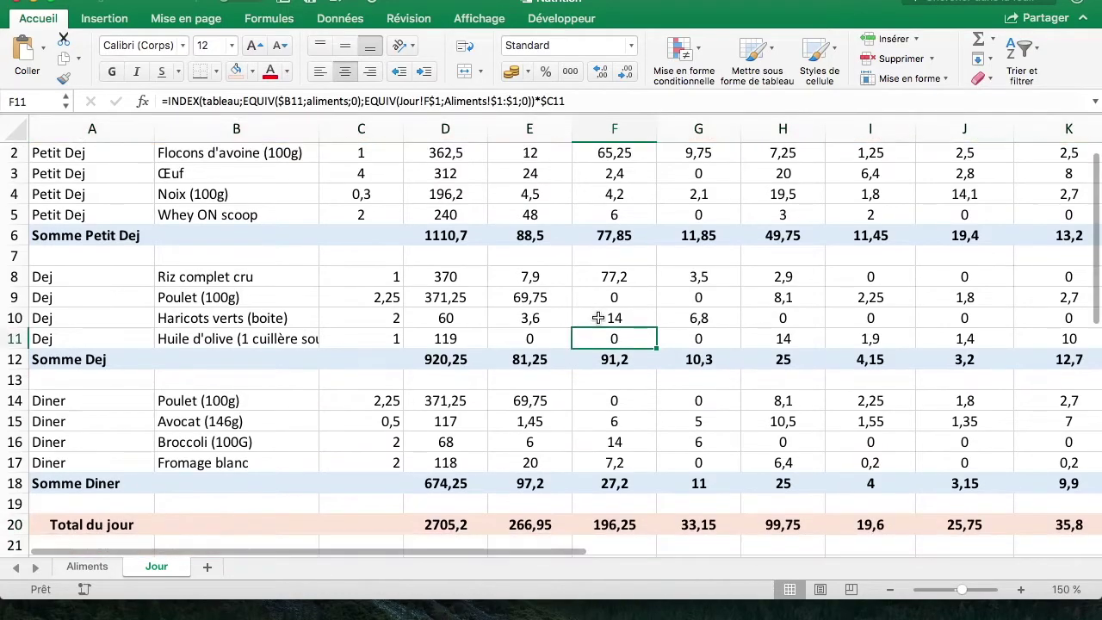
pyautogui.scroll(-2, 598, 318)
pyautogui.hscroll(3, 561, 552)
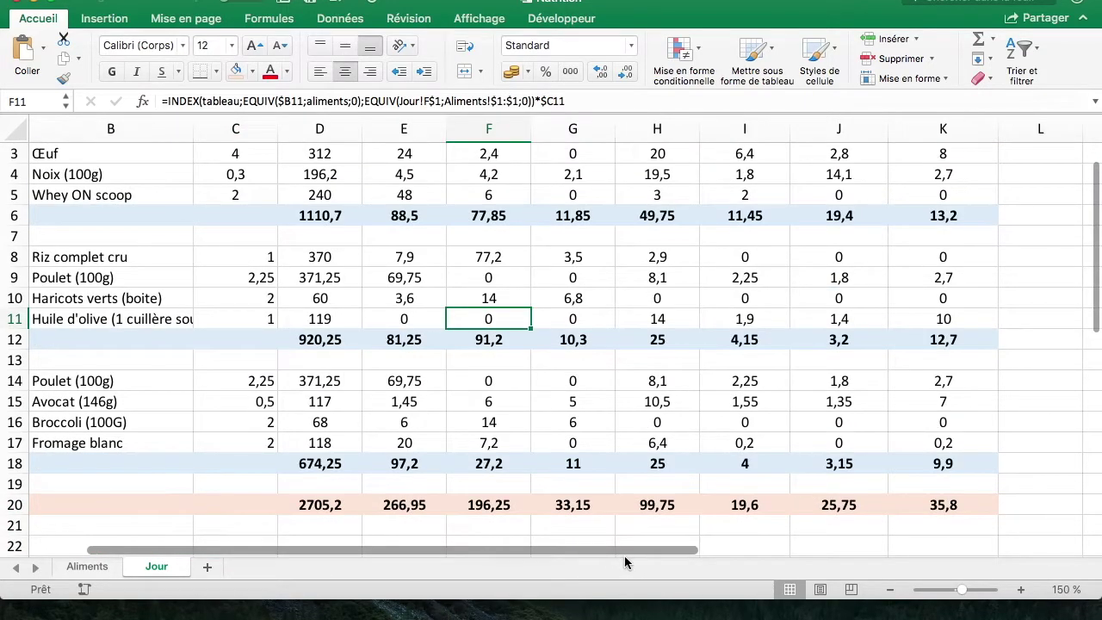
pyautogui.hscroll(-2, 637, 552)
pyautogui.scroll(2, 512, 439)
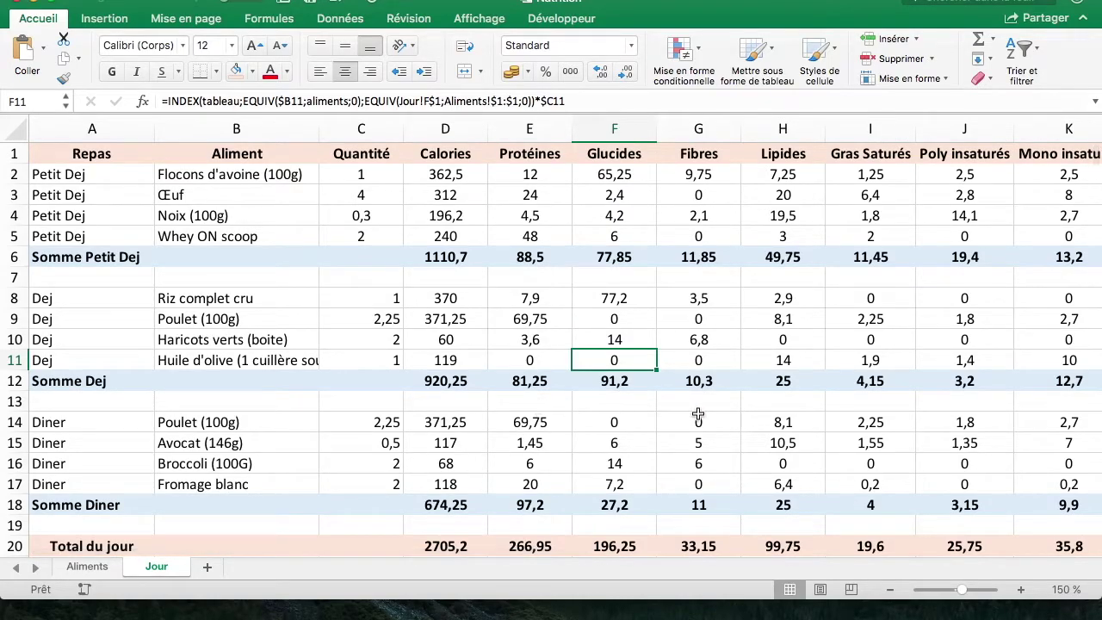
pyautogui.click(529, 545)
pyautogui.click(17, 153)
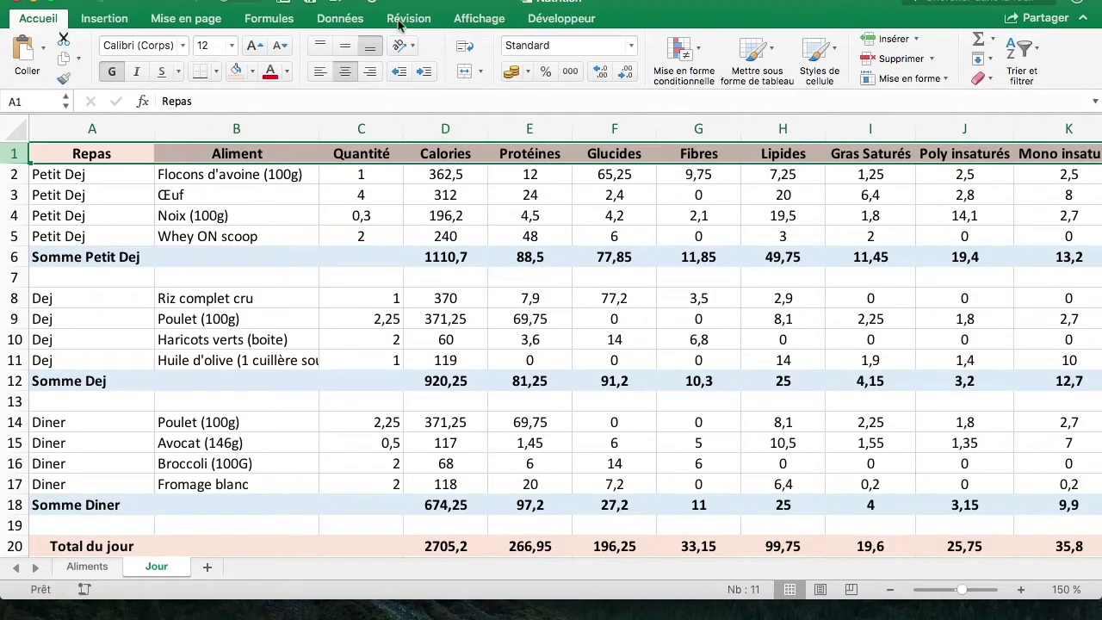
# Step: Freeze the Jour sheet's top header row, then scroll down through the meal rows
pyautogui.click(457, 21)
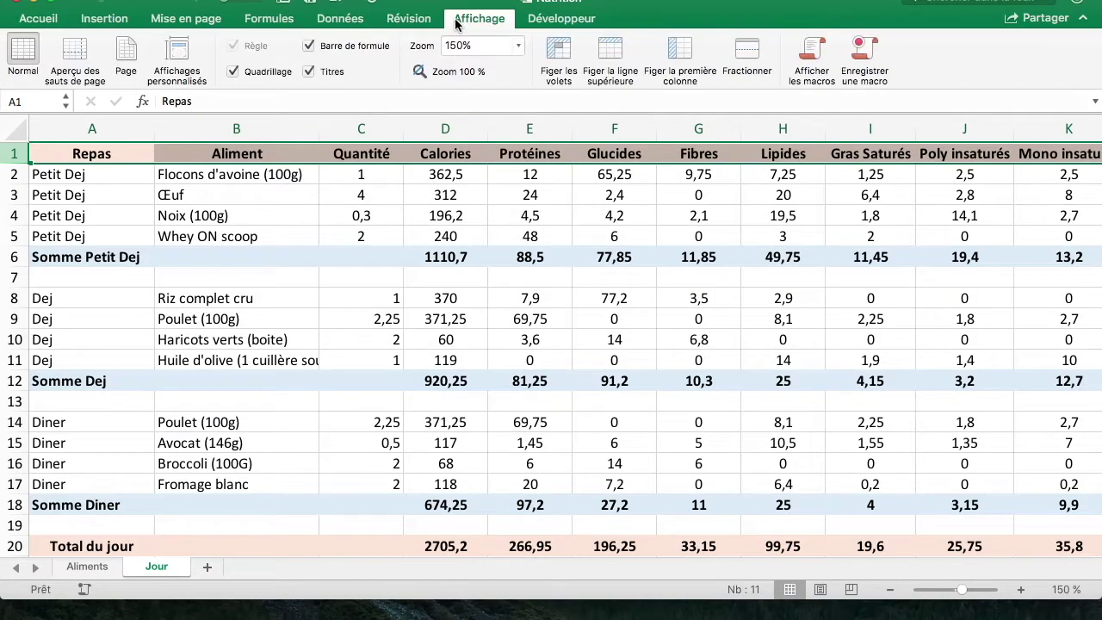
pyautogui.click(614, 57)
pyautogui.click(422, 335)
pyautogui.scroll(-3, 422, 334)
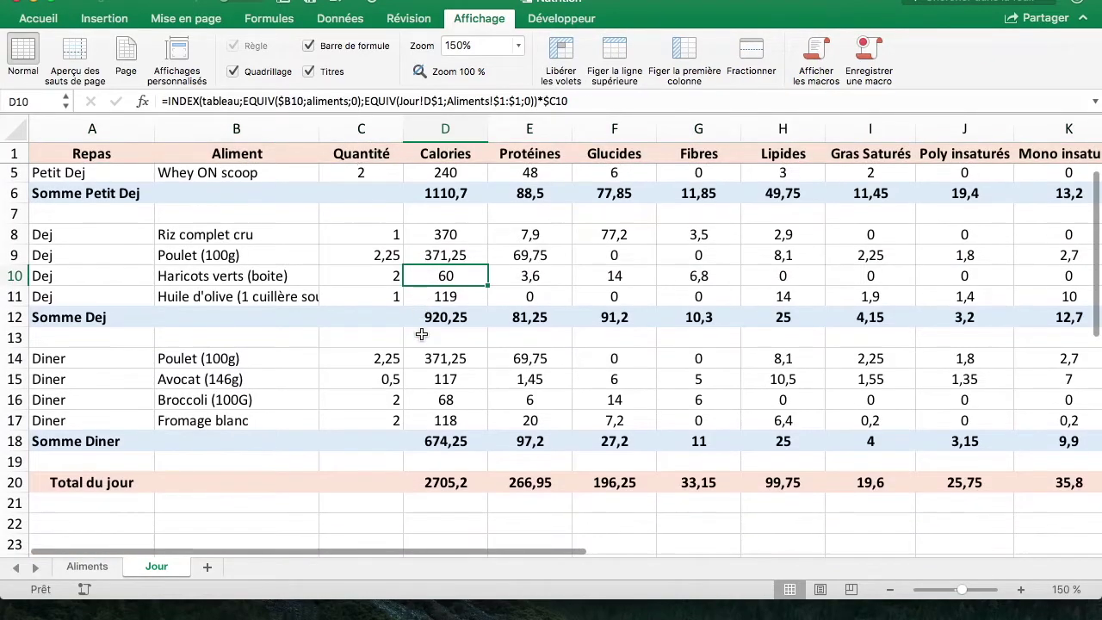
pyautogui.scroll(-2, 422, 334)
pyautogui.scroll(-2, 435, 198)
pyautogui.scroll(-1, 445, 193)
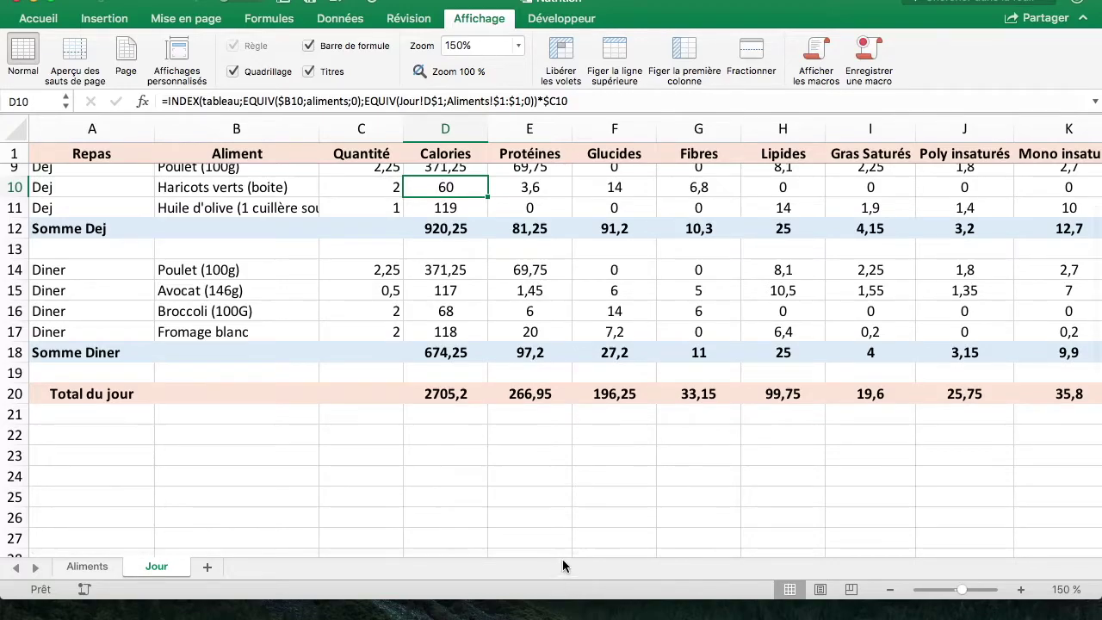
# Step: Check the Total du jour row showing 2705,2 calories, then select B22 below it
pyautogui.click(564, 412)
pyautogui.scroll(1, 564, 555)
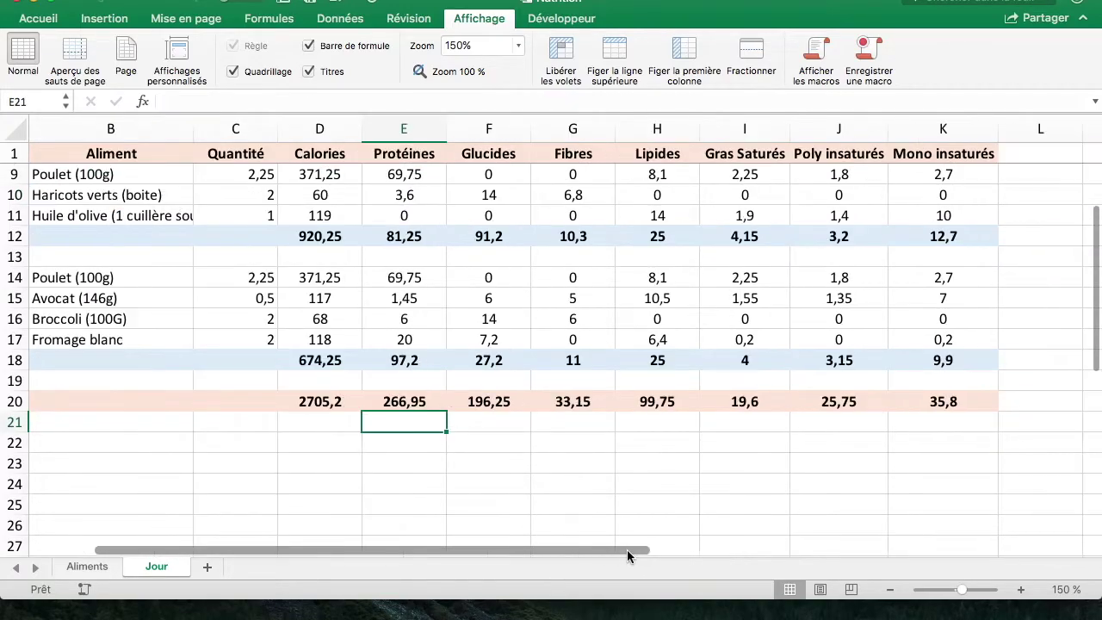
pyautogui.scroll(-1, 595, 478)
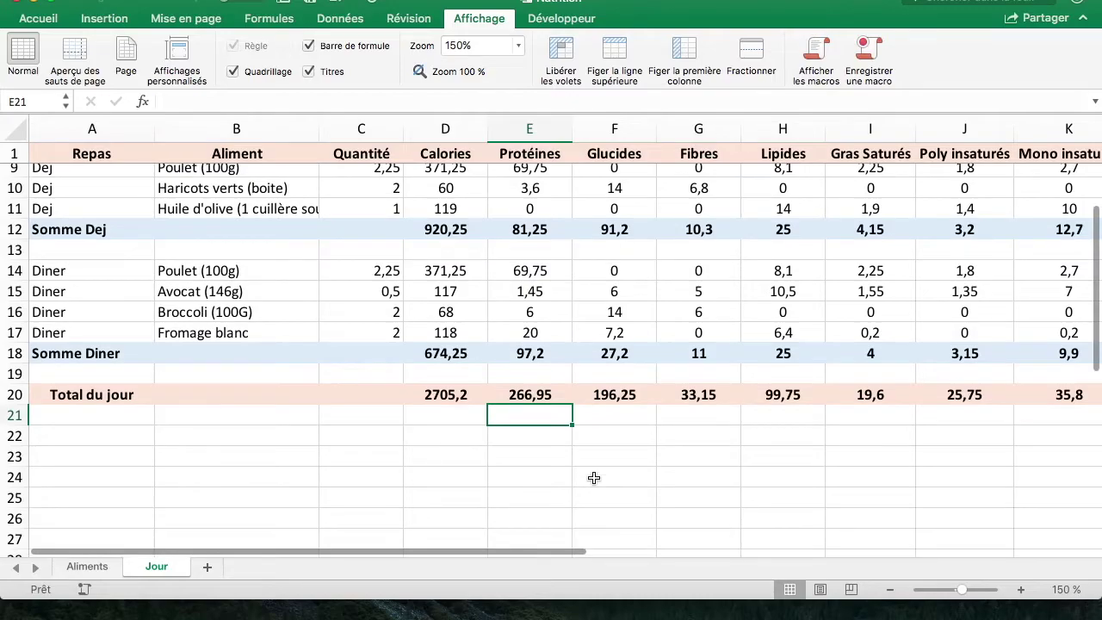
pyautogui.scroll(-4, 595, 478)
pyautogui.scroll(-1, 595, 478)
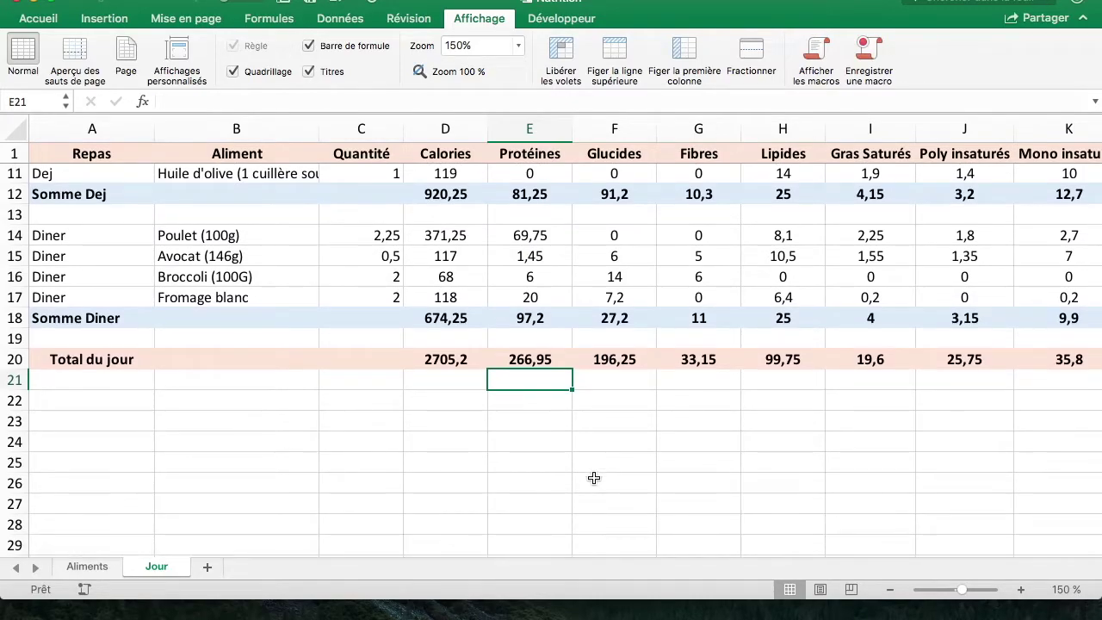
pyautogui.click(373, 406)
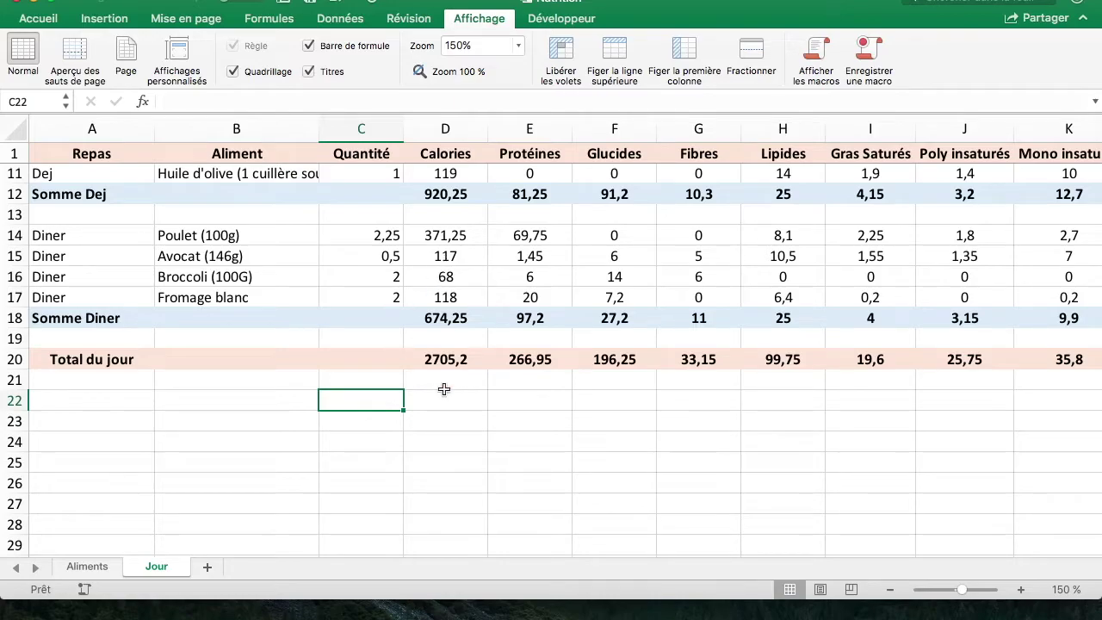
pyautogui.moveTo(459, 361); pyautogui.dragTo(1068, 360)
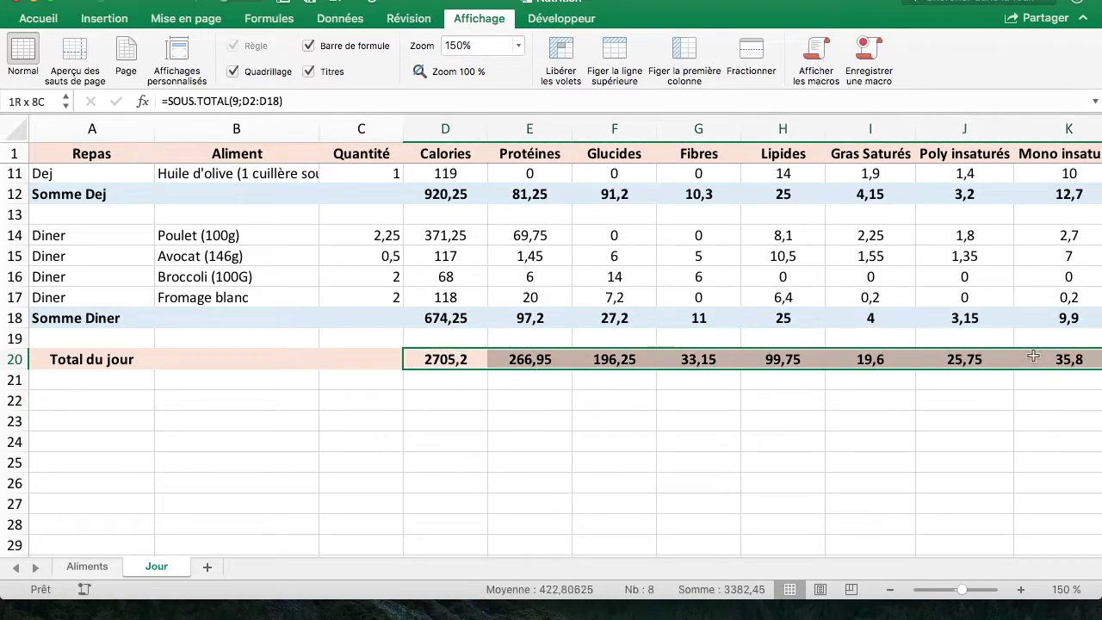
pyautogui.scroll(5, 359, 248)
pyautogui.scroll(-5, 397, 460)
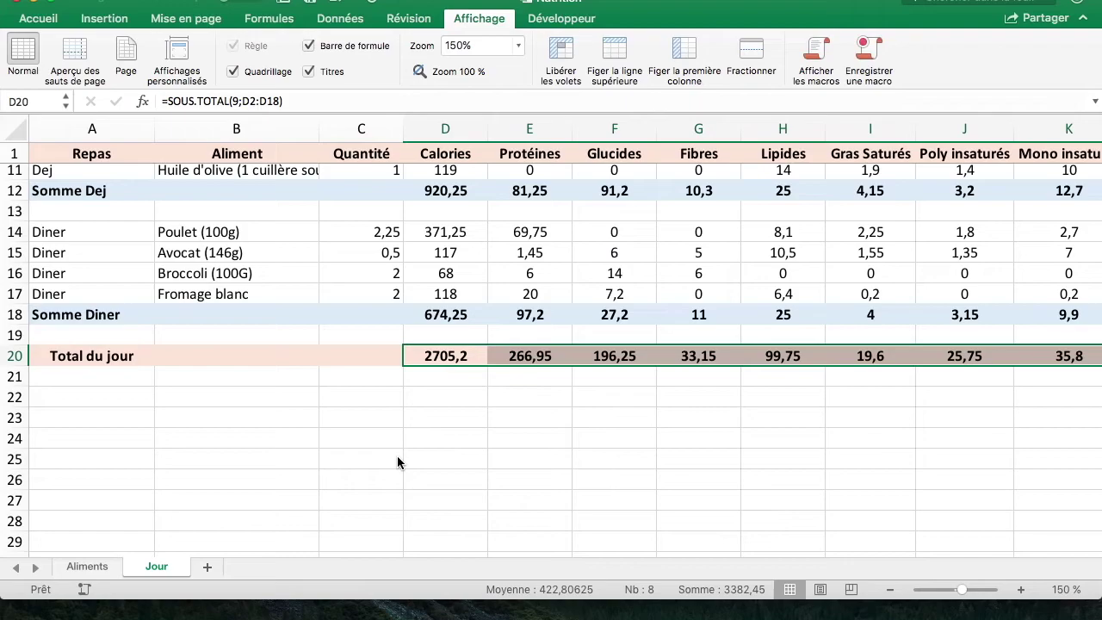
pyautogui.click(237, 397)
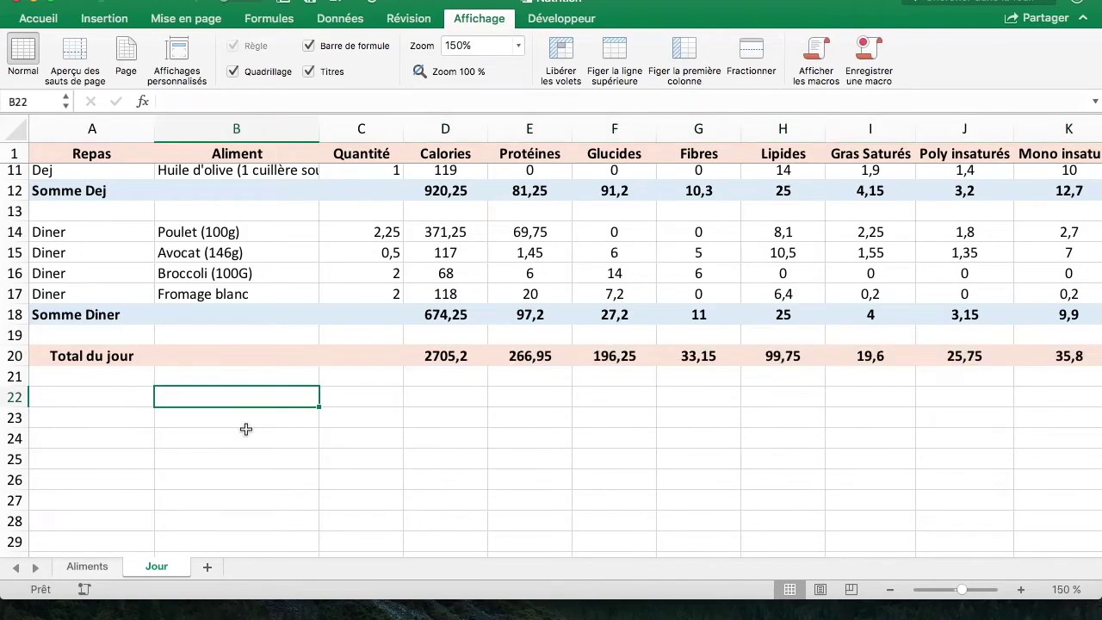
# Step: Move the Calories label from B22 down to B23
pyautogui.write('Cal')
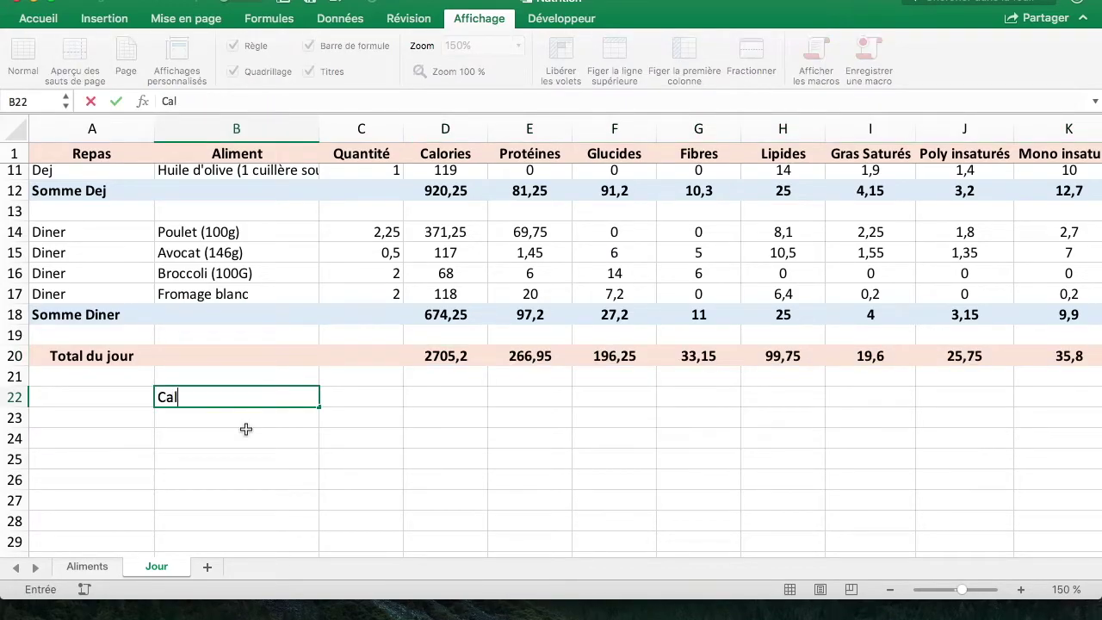
pyautogui.write('ories (')
pyautogui.scroll(3, 245, 429)
pyautogui.click(262, 457)
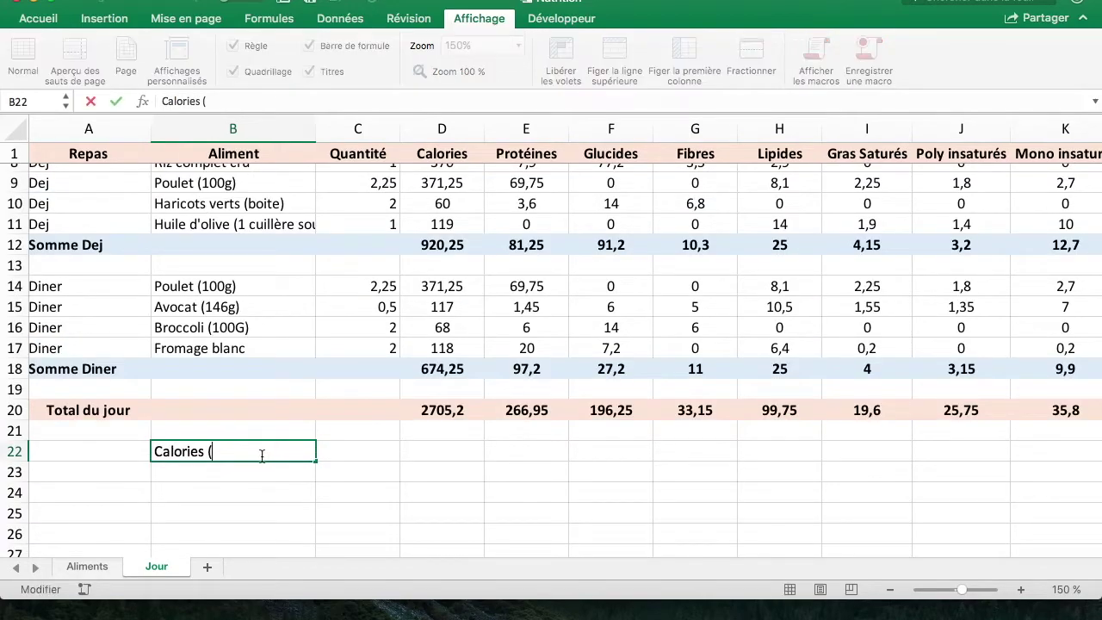
pyautogui.press('Return')
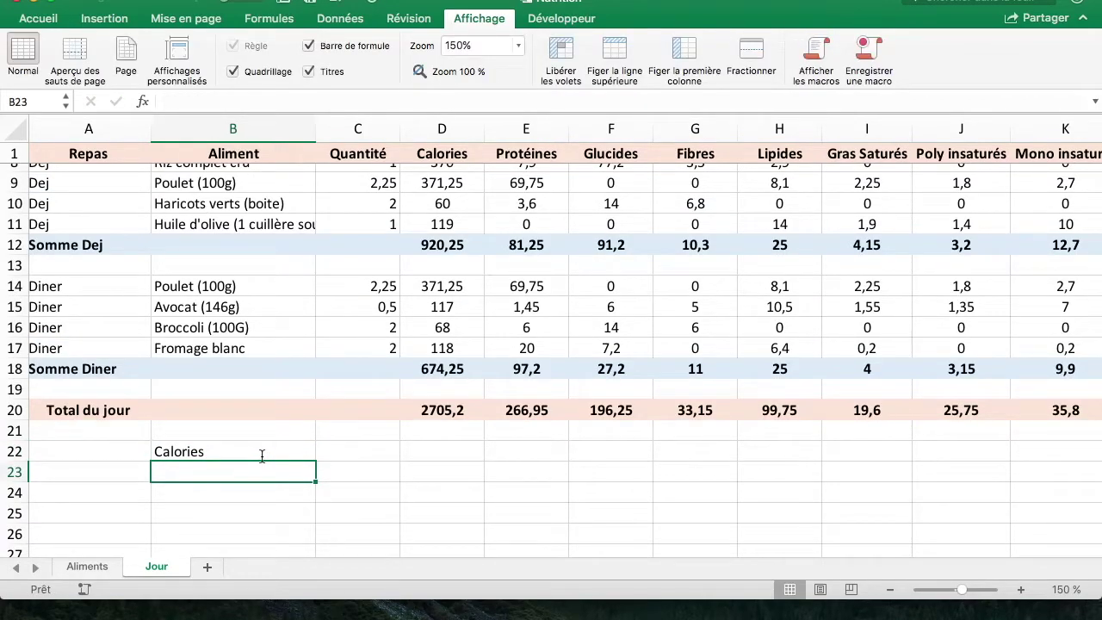
pyautogui.click(262, 456)
pyautogui.press('Delete')
pyautogui.press('Down')
pyautogui.write('Calories')
pyautogui.press('Return')
# Step: Add the Objectif header in C22 and a 2500 calorie target in C23
pyautogui.press('Up')
pyautogui.press('Right')
pyautogui.press('Up')
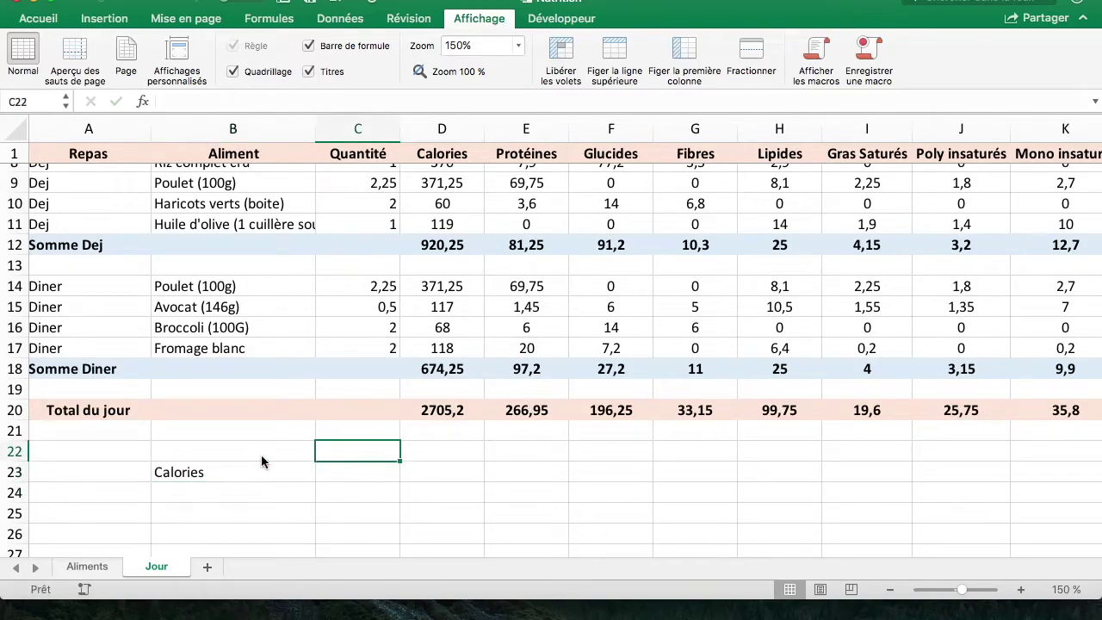
pyautogui.write('Objectif')
pyautogui.press('Return')
pyautogui.write('250')
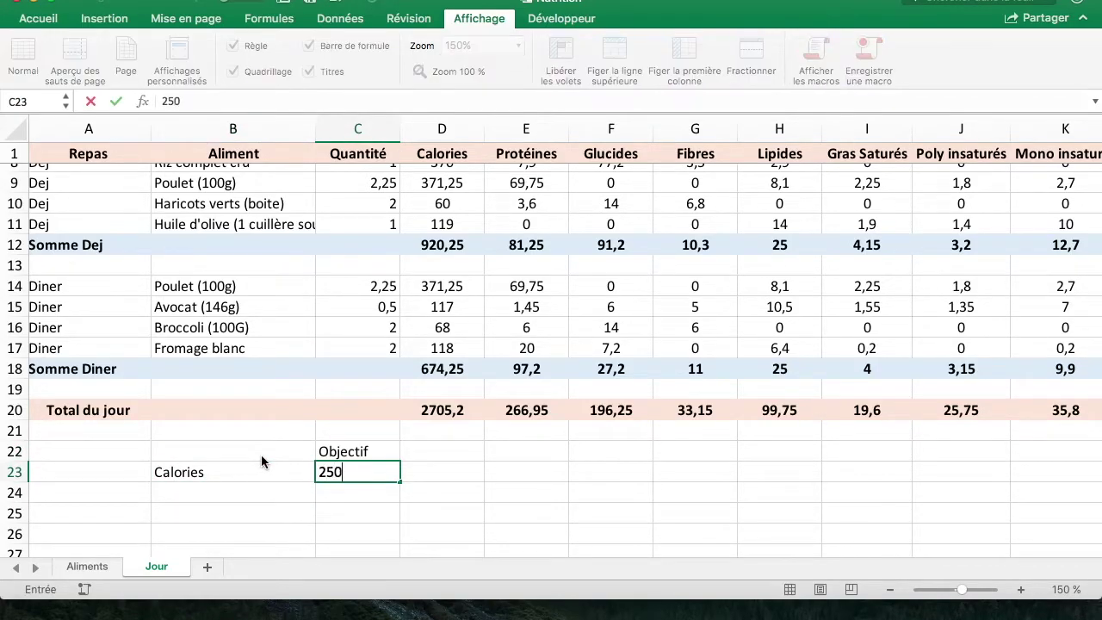
pyautogui.write('0')
pyautogui.press('Return')
# Step: Add the Protéines (2g/kg) label with a target of 2*85, giving 170
pyautogui.press('Left')
pyautogui.write('Protéines')
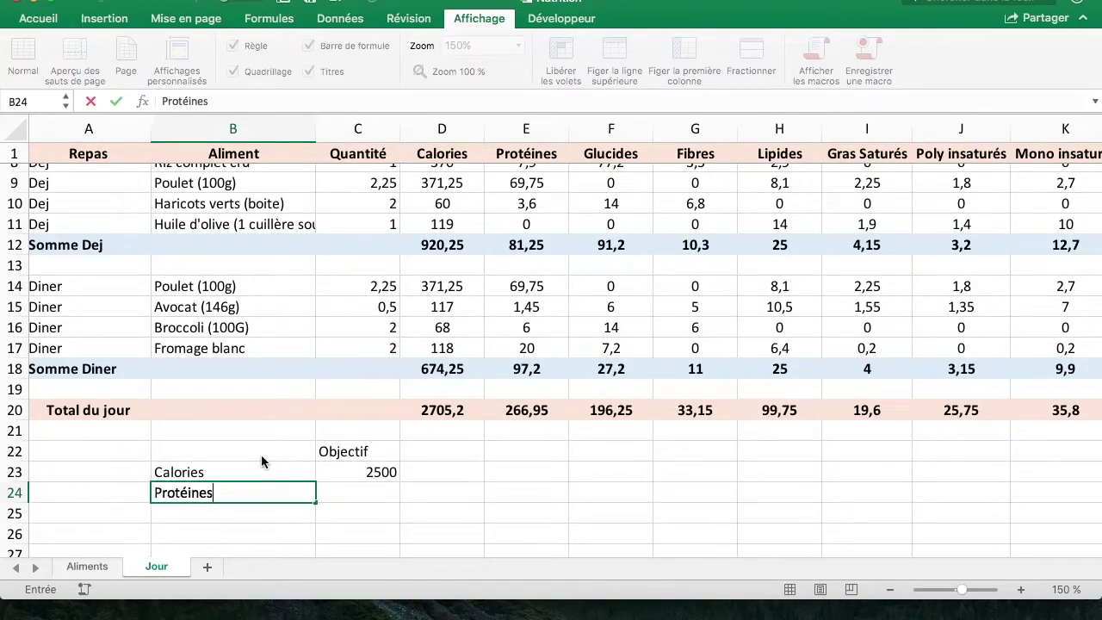
pyautogui.press('Return')
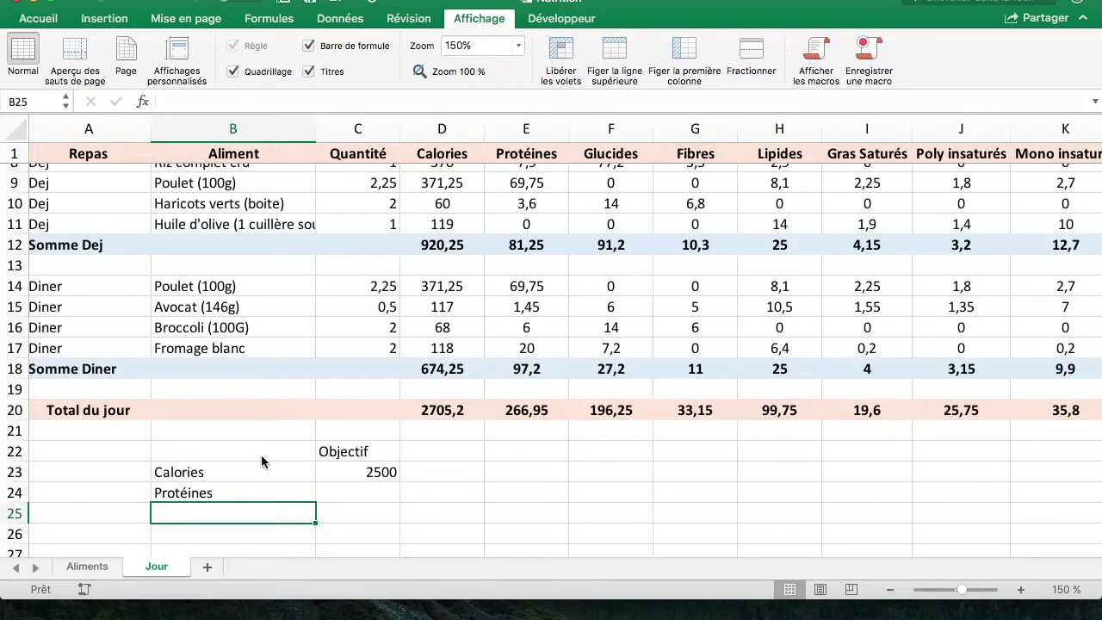
pyautogui.doubleClick(266, 495)
pyautogui.write('(2kg')
pyautogui.press('BackSpace')
pyautogui.press('BackSpace')
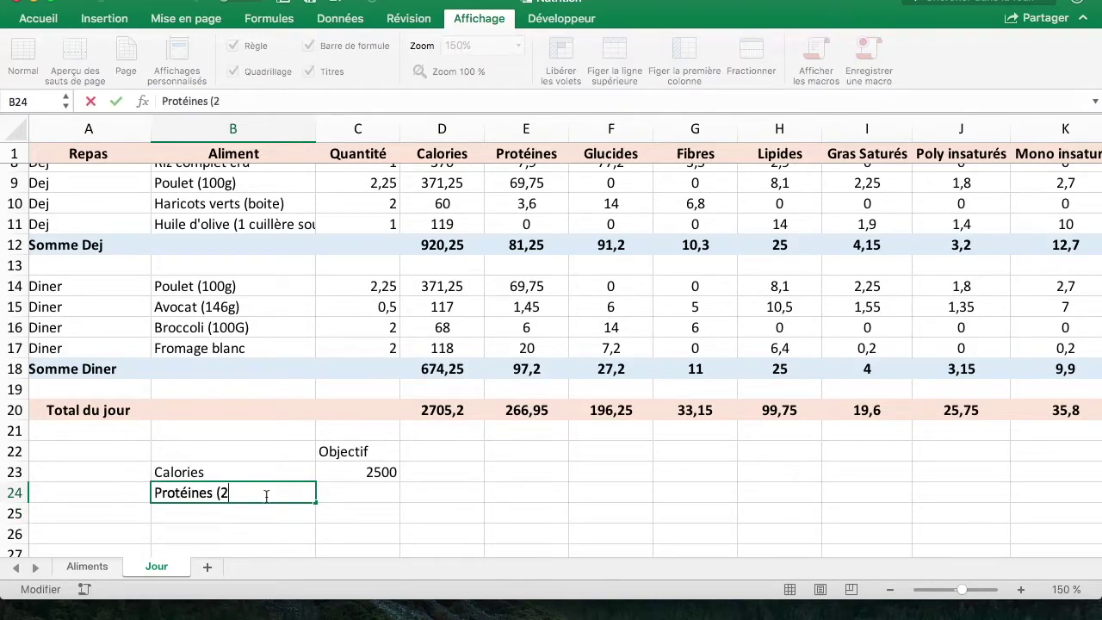
pyautogui.write('g/kg')
pyautogui.press('Return')
pyautogui.press('Up')
pyautogui.press('Right')
pyautogui.write('+2*')
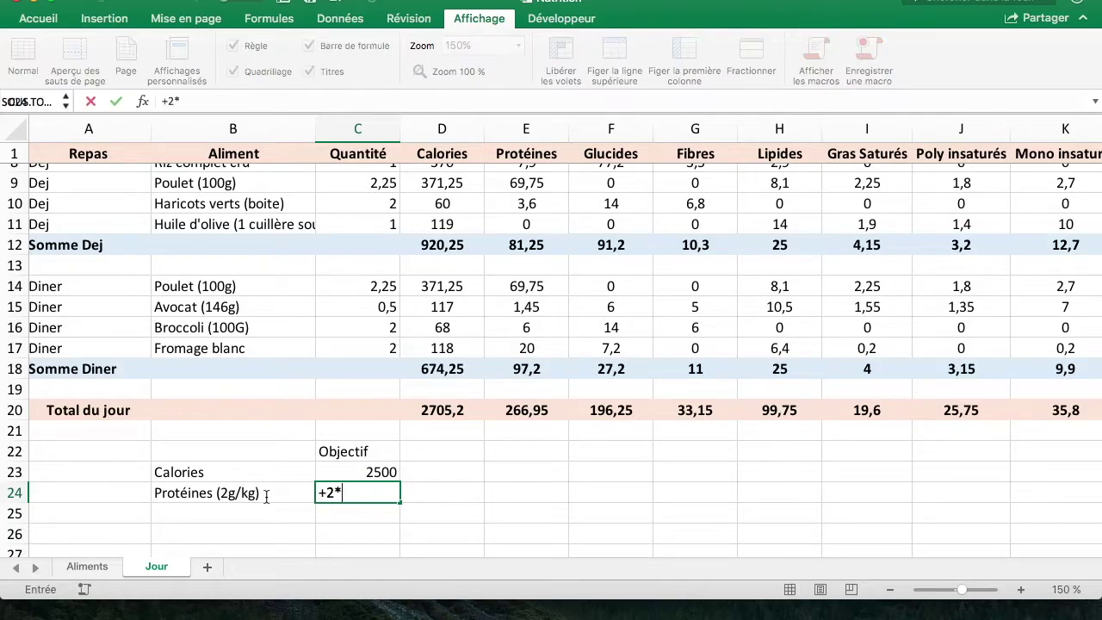
pyautogui.write('85')
pyautogui.press('Return')
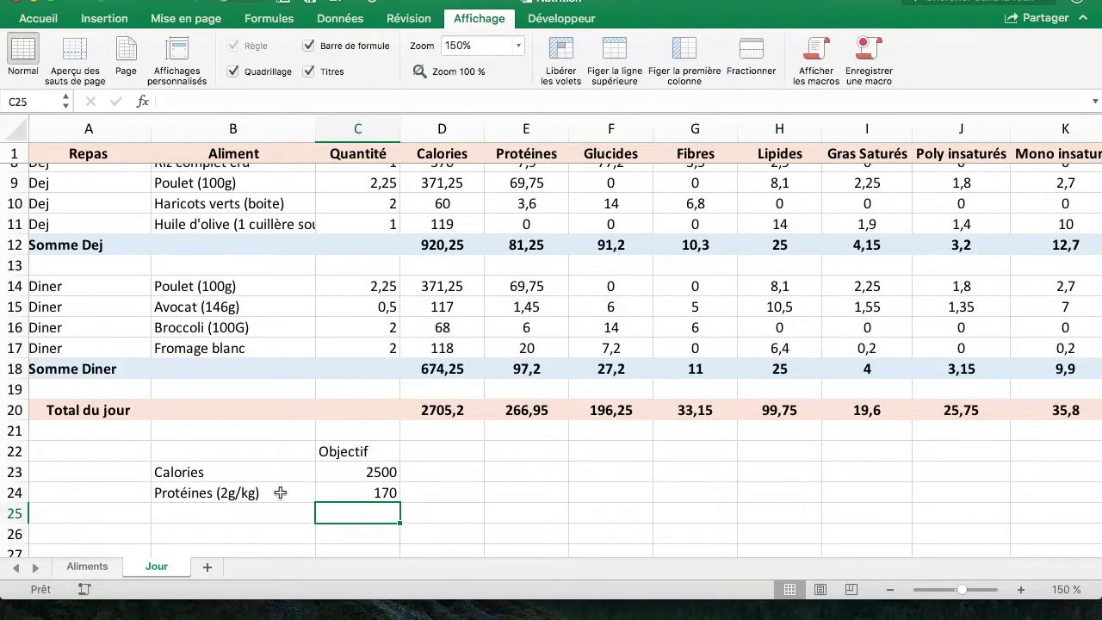
# Step: Add the Fibres label in B25 with a target of 30
pyautogui.scroll(-3, 275, 396)
pyautogui.click(268, 390)
pyautogui.write('Fibr')
pyautogui.press('Return')
pyautogui.press('Up')
pyautogui.press('Right')
pyautogui.write('30')
pyautogui.press('Return')
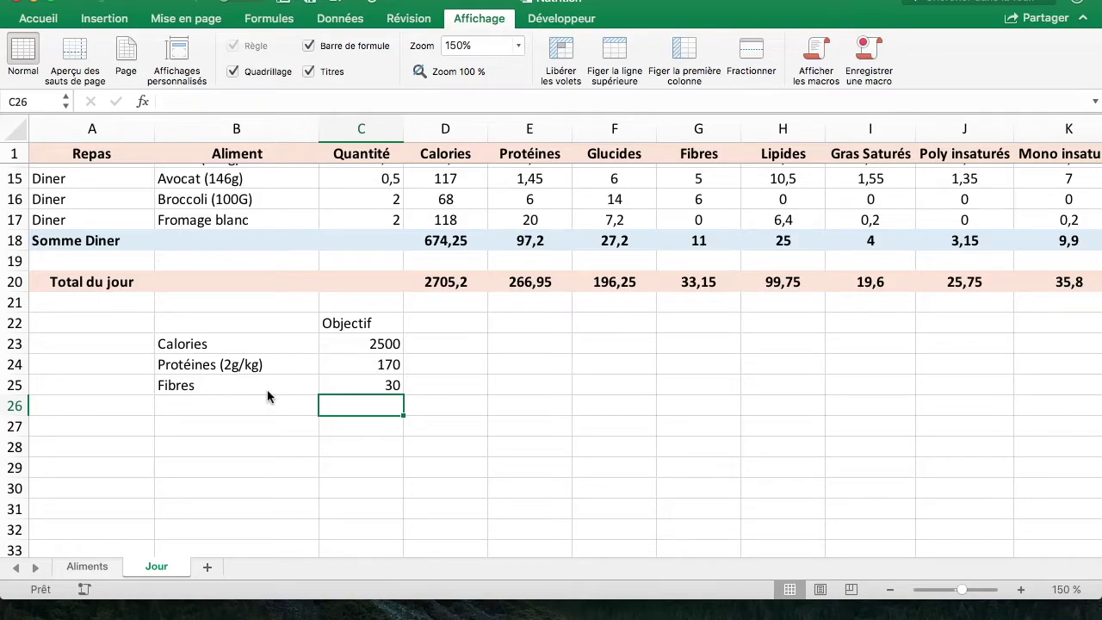
# Step: Add the Lipides (1,2g/kg) label with a 102 target formula, then select C22:C26
pyautogui.click(238, 405)
pyautogui.write('Lipides (1,2g/kg')
pyautogui.press('Return')
pyautogui.press('Up')
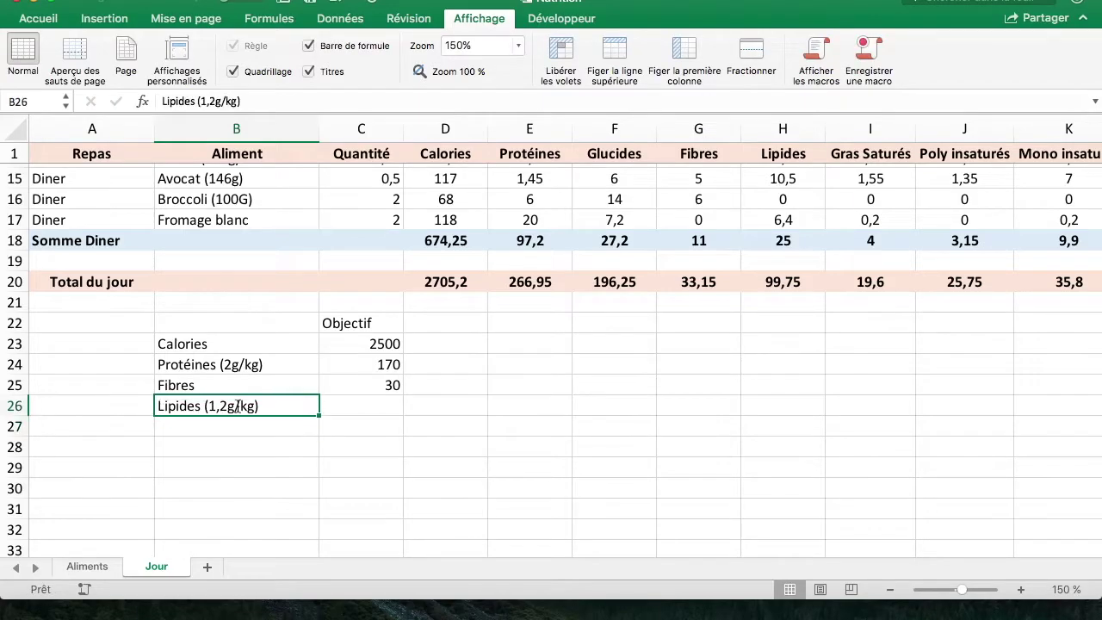
pyautogui.press('Right')
pyautogui.write('1')
pyautogui.press('BackSpace')
pyautogui.write('=')
pyautogui.write('85')
pyautogui.press('Return')
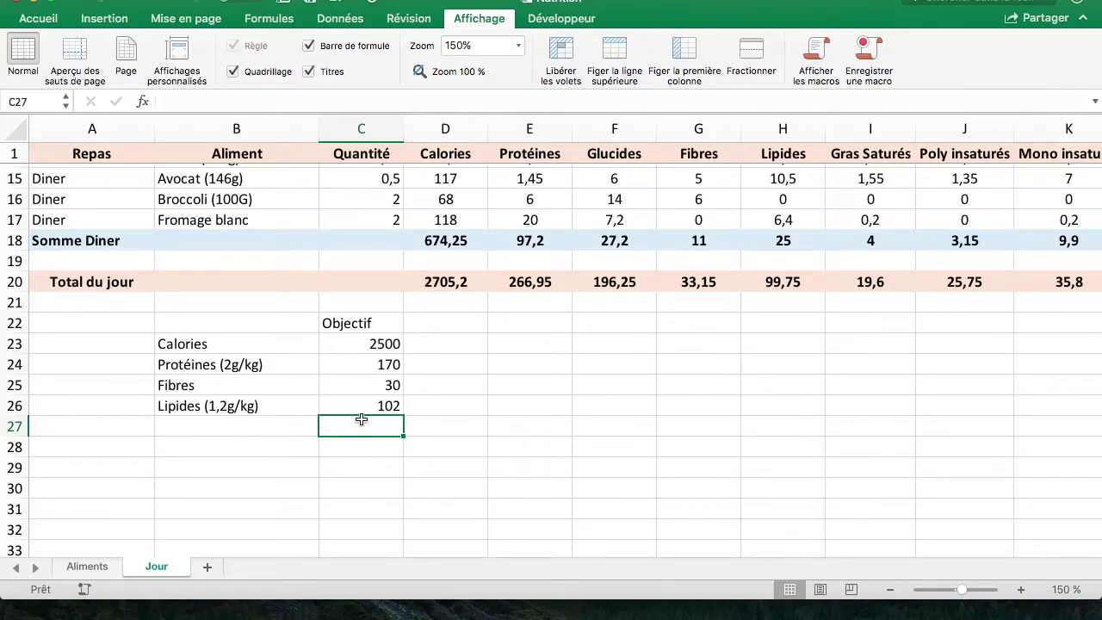
pyautogui.moveTo(387, 407)
pyautogui.mouseDown()
pyautogui.moveTo(386, 323)
pyautogui.moveTo(385, 344)
pyautogui.mouseUp()
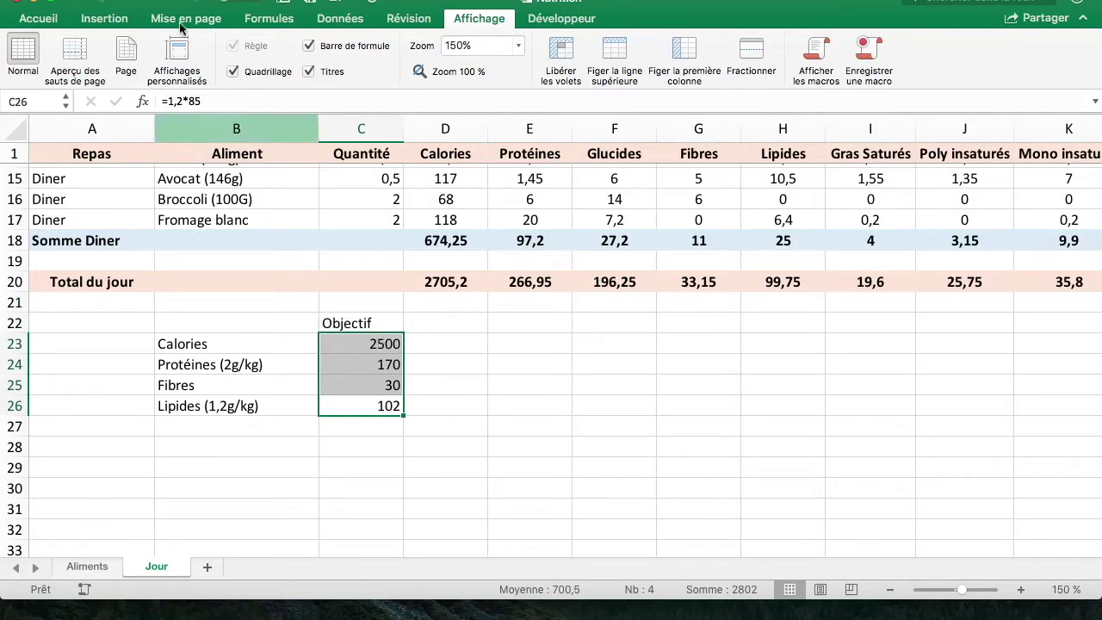
# Step: Centre the Objectif target values and select D23
pyautogui.click(51, 21)
pyautogui.click(344, 72)
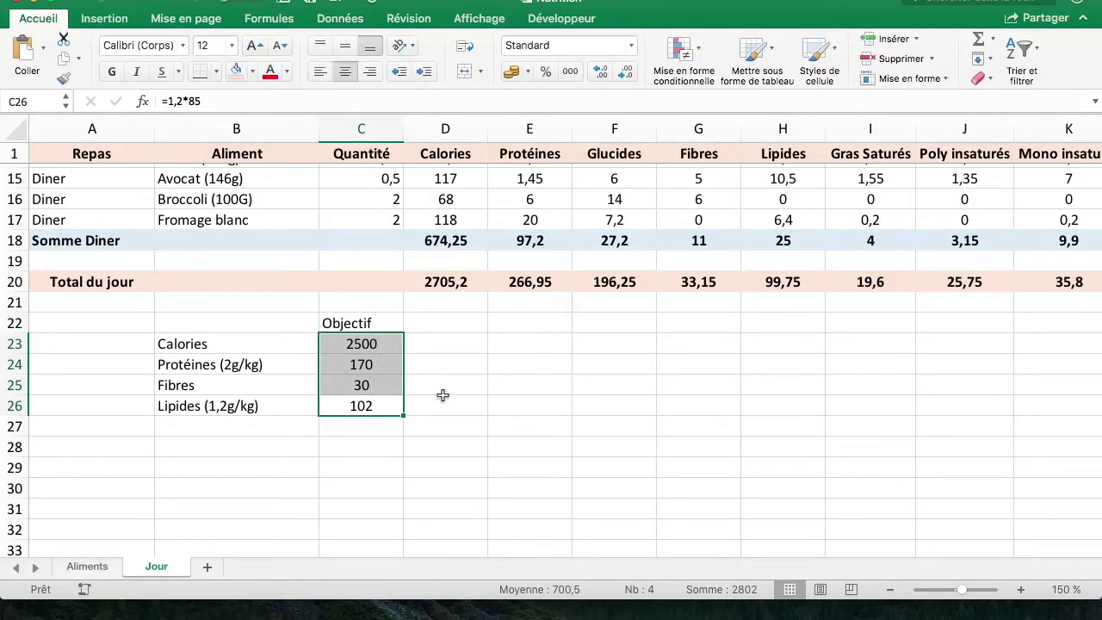
pyautogui.click(451, 348)
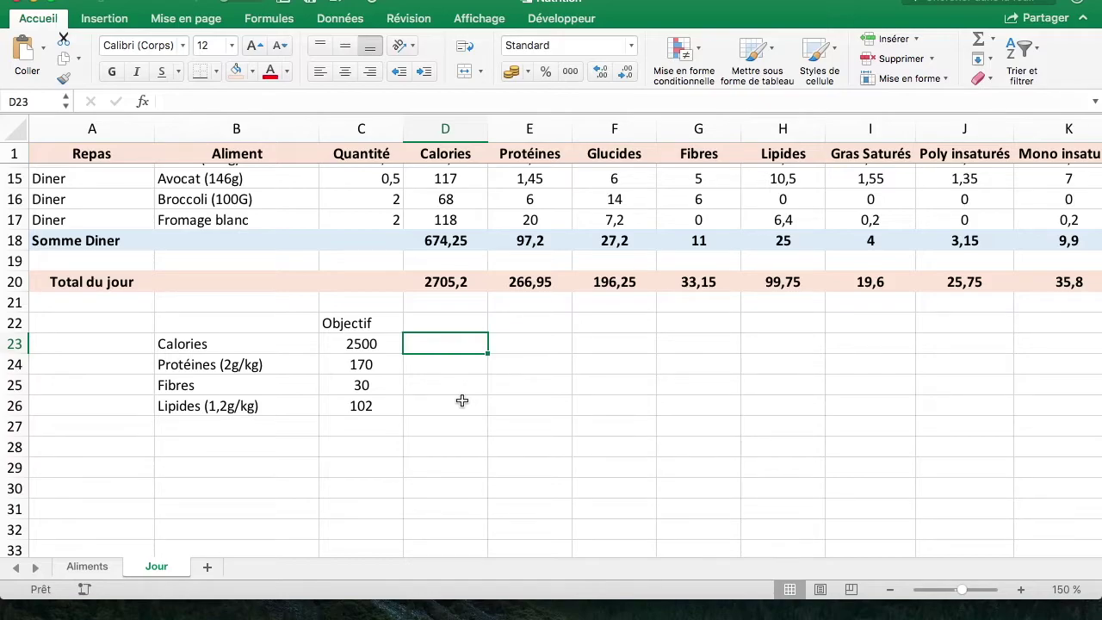
# Step: Enter =SI(ABS(D20-C23)<50;"OK";"Problème") in D23 to check calories against 2500
pyautogui.write('=')
pyautogui.press('Escape')
pyautogui.write('=')
pyautogui.press('BackSpace')
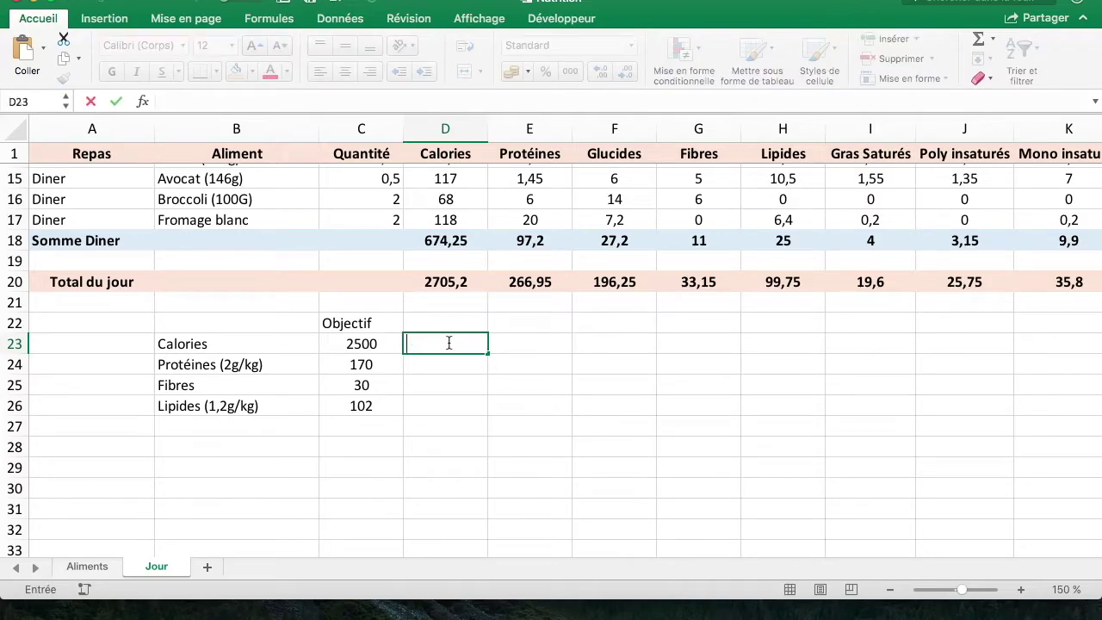
pyautogui.write('=si(')
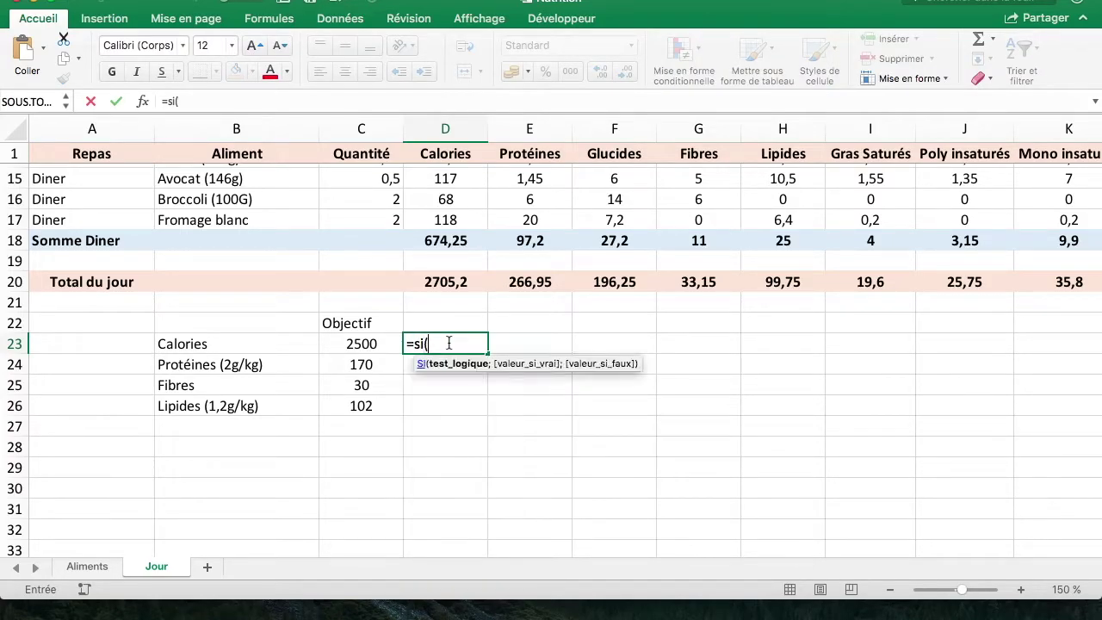
pyautogui.write('abs(')
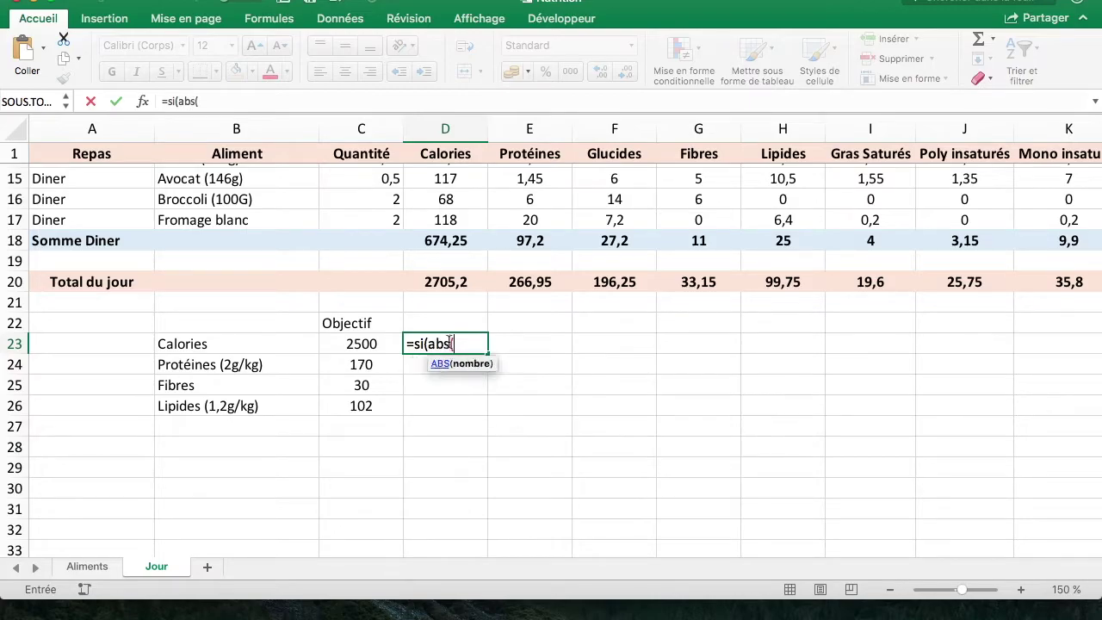
pyautogui.click(470, 278)
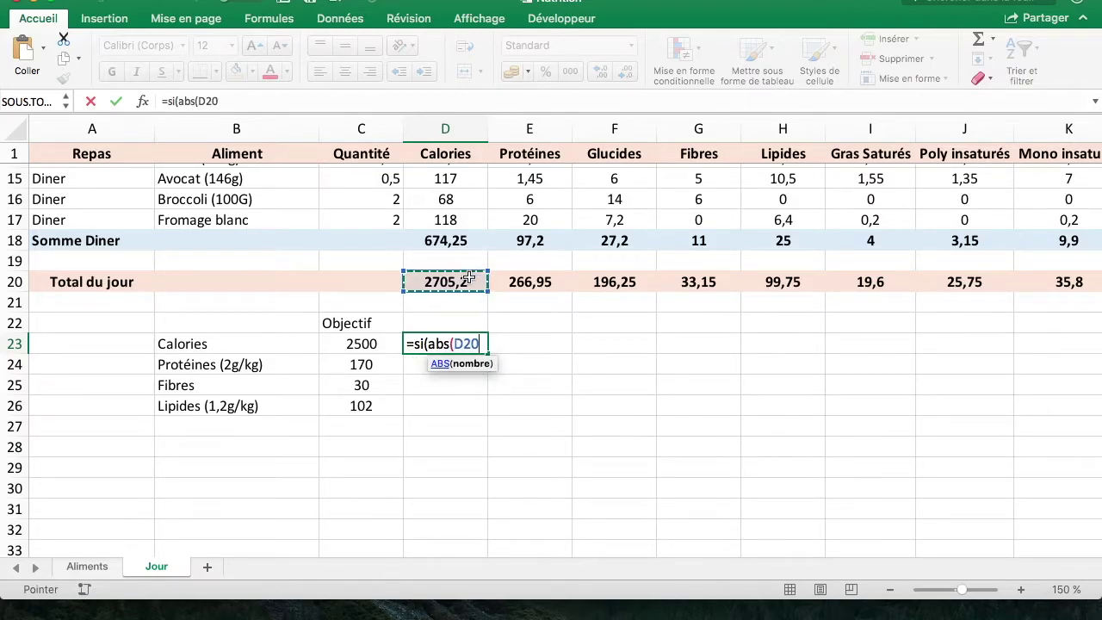
pyautogui.write('-')
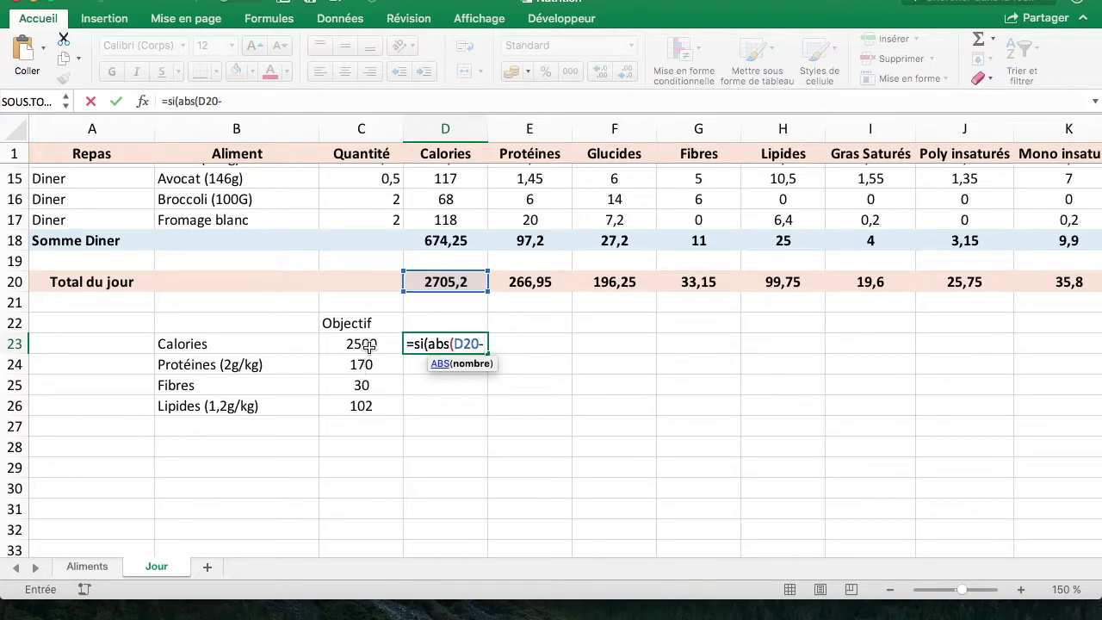
pyautogui.click(368, 344)
pyautogui.write(')<')
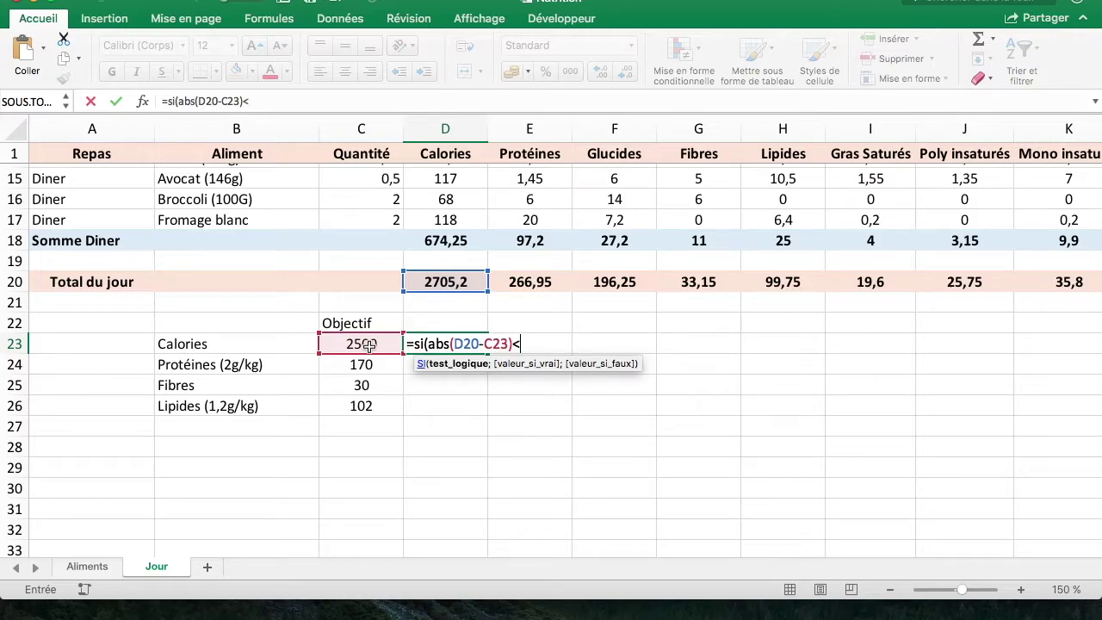
pyautogui.write('50;')
pyautogui.write('O')
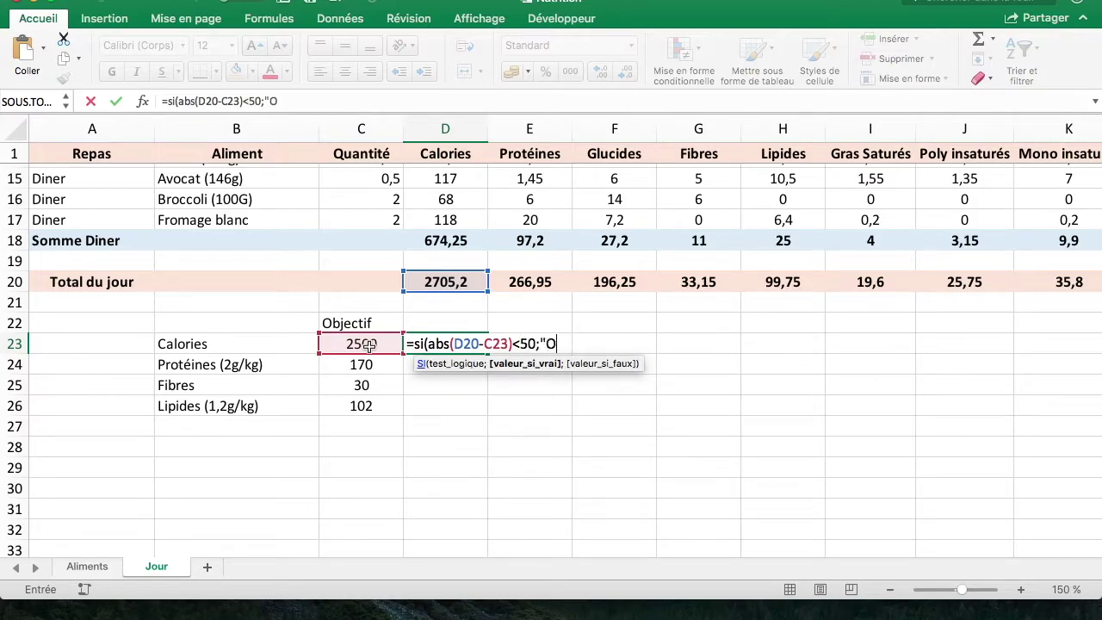
pyautogui.write('K')
pyautogui.write(';')
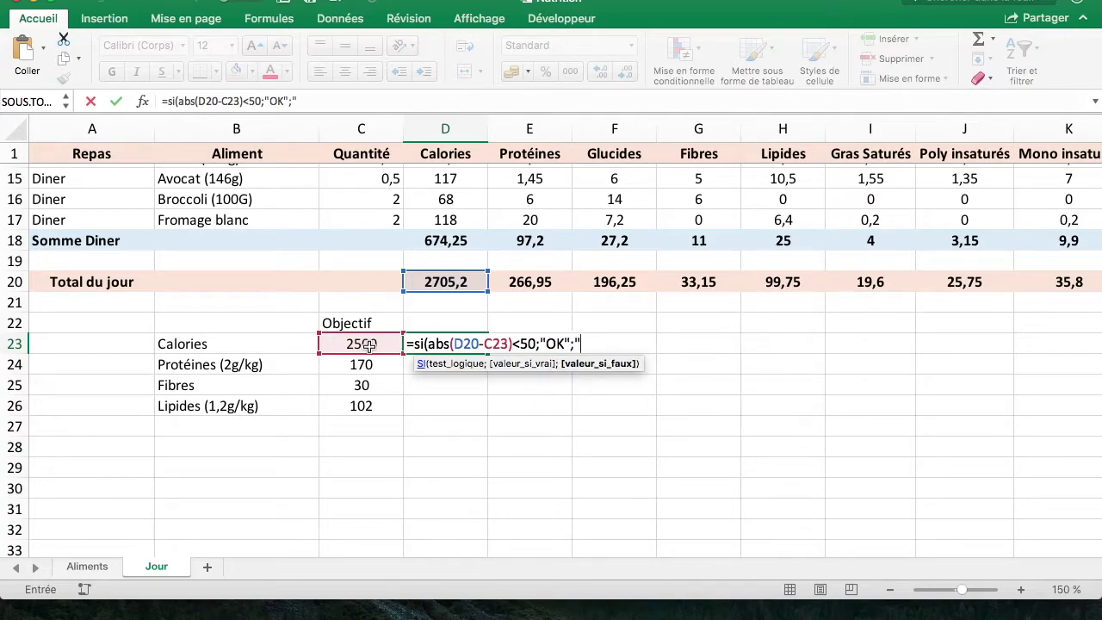
pyautogui.write('Problème")')
pyautogui.press('Return')
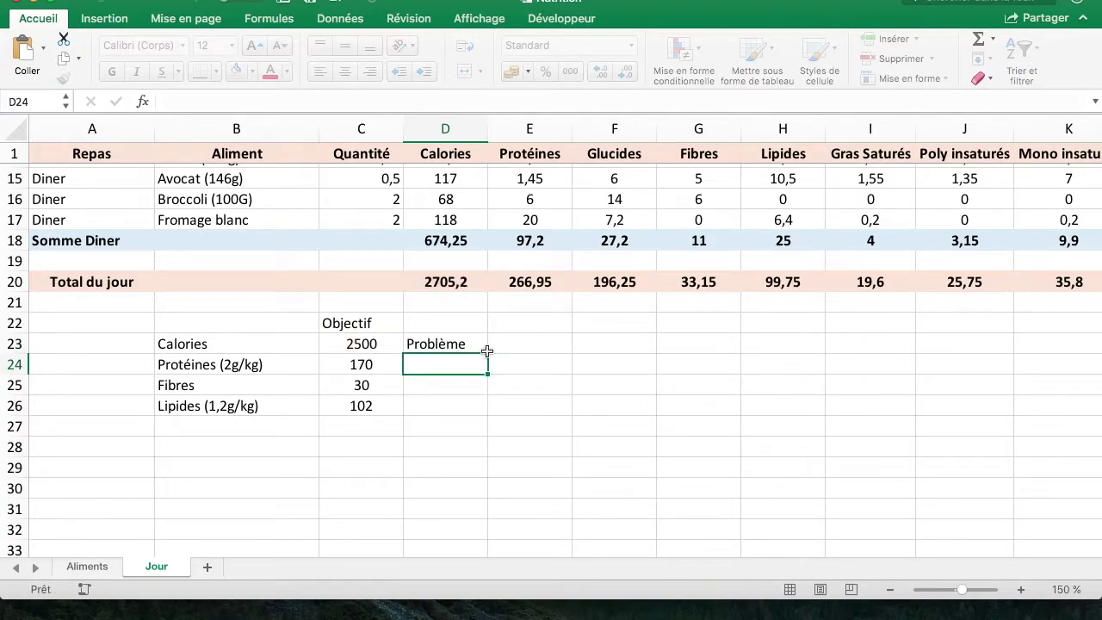
pyautogui.click(475, 346)
pyautogui.click(387, 344)
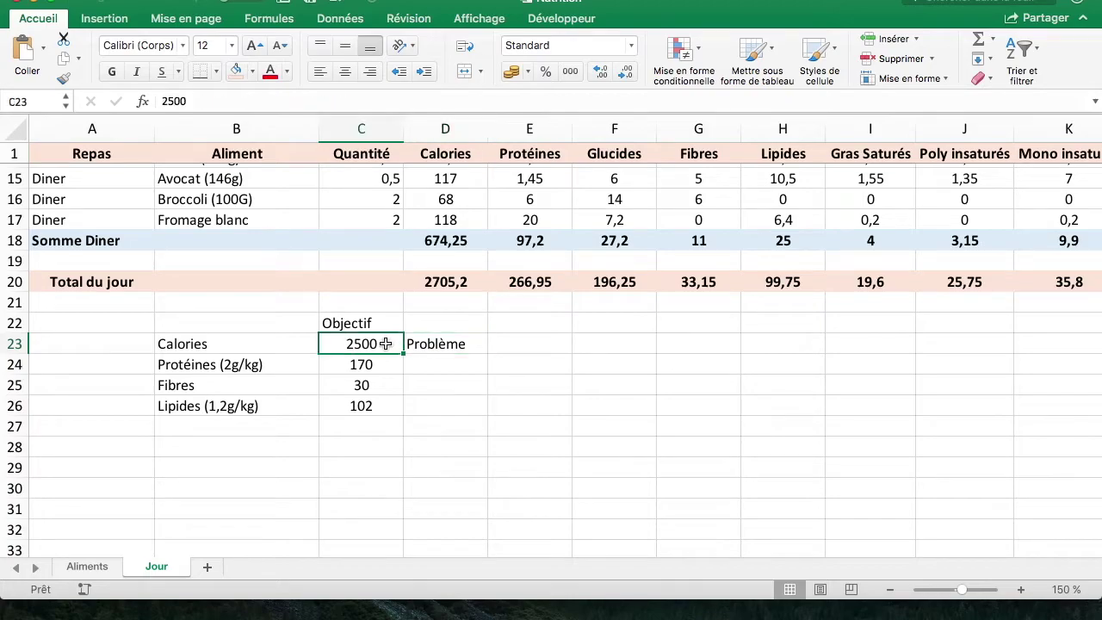
# Step: Copy the calorie check from D23 into D24 and inspect its references
pyautogui.click(416, 365)
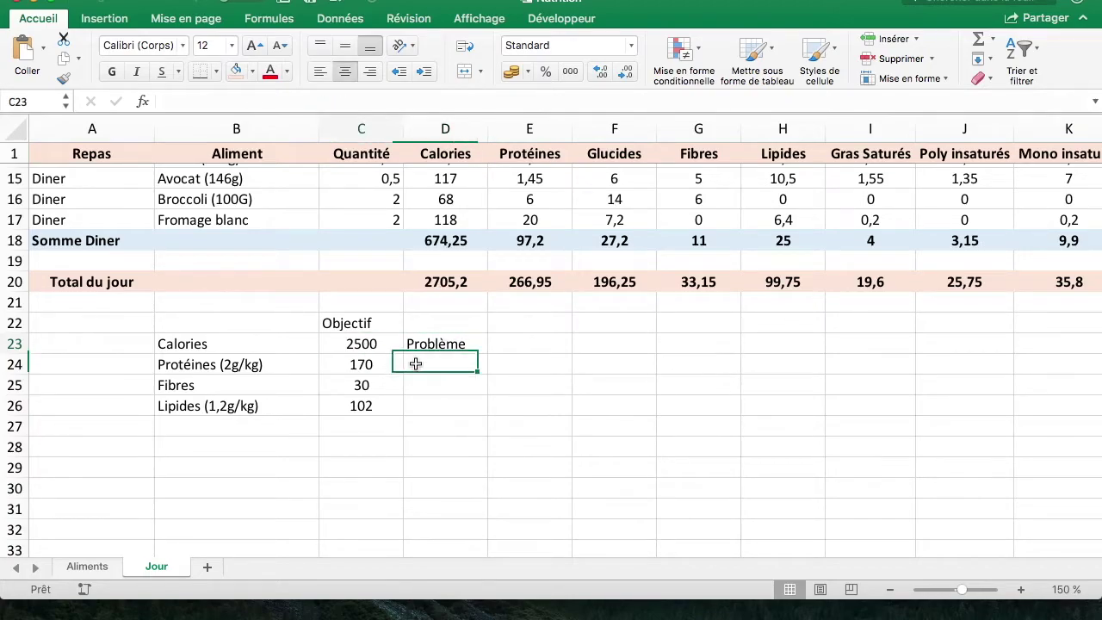
pyautogui.click(475, 343)
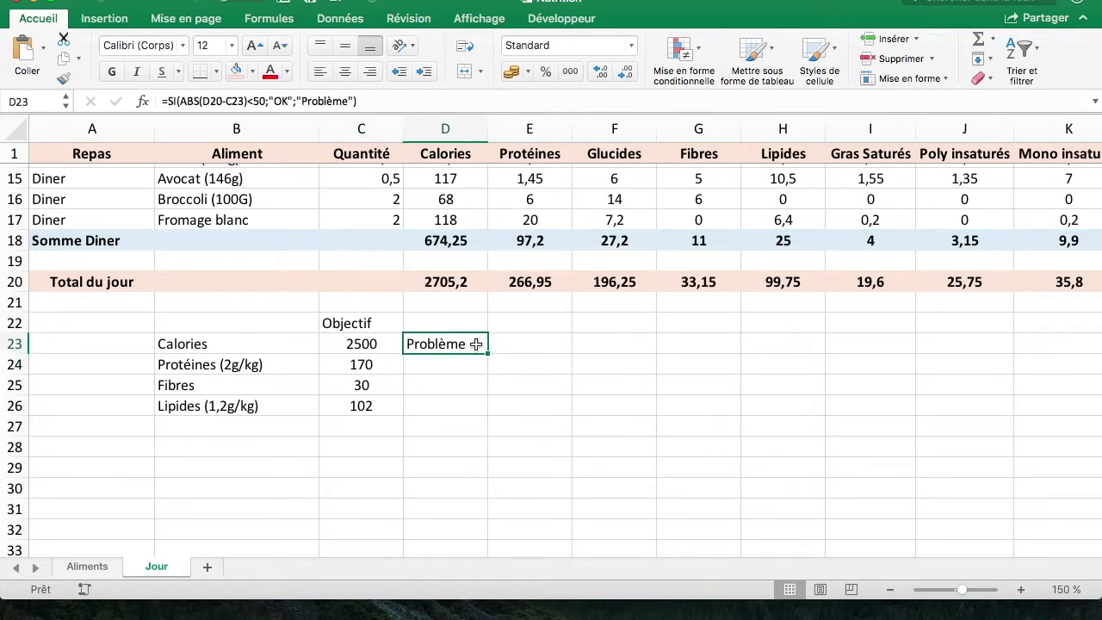
pyautogui.click(426, 369)
pyautogui.click(241, 367)
pyautogui.click(340, 364)
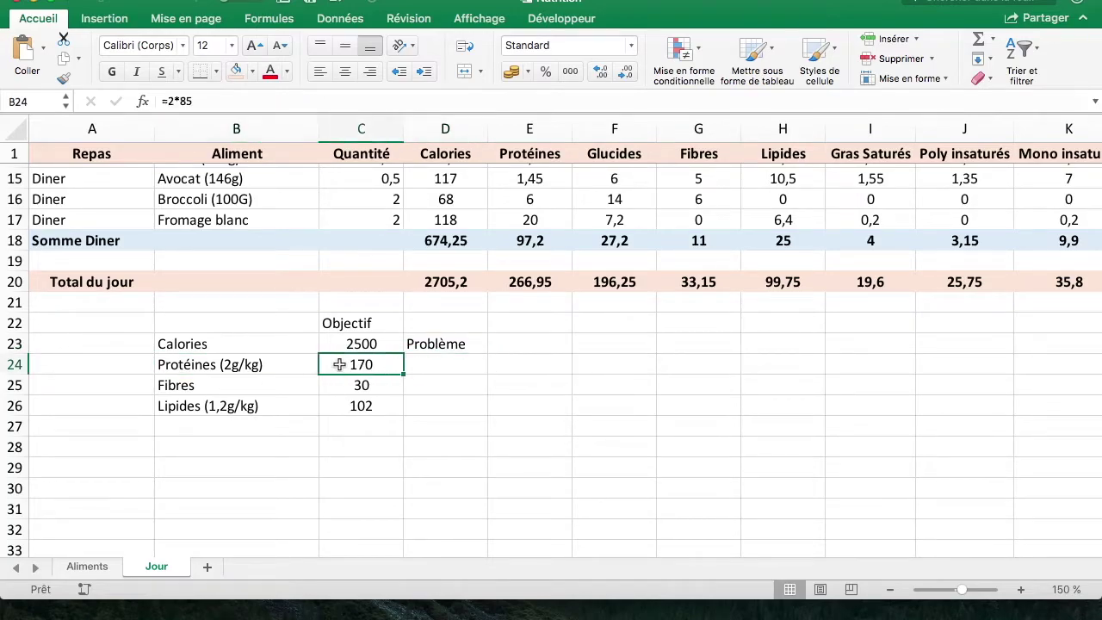
pyautogui.click(408, 365)
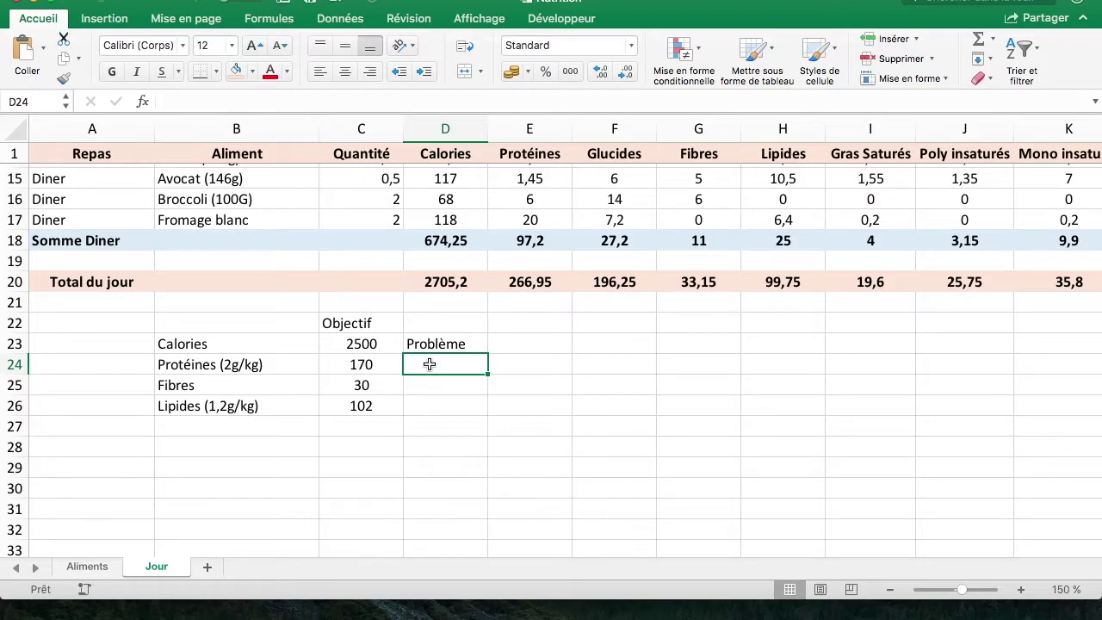
pyautogui.press('Up')
pyautogui.press('super+c')
pyautogui.press('Down')
pyautogui.press('super+v')
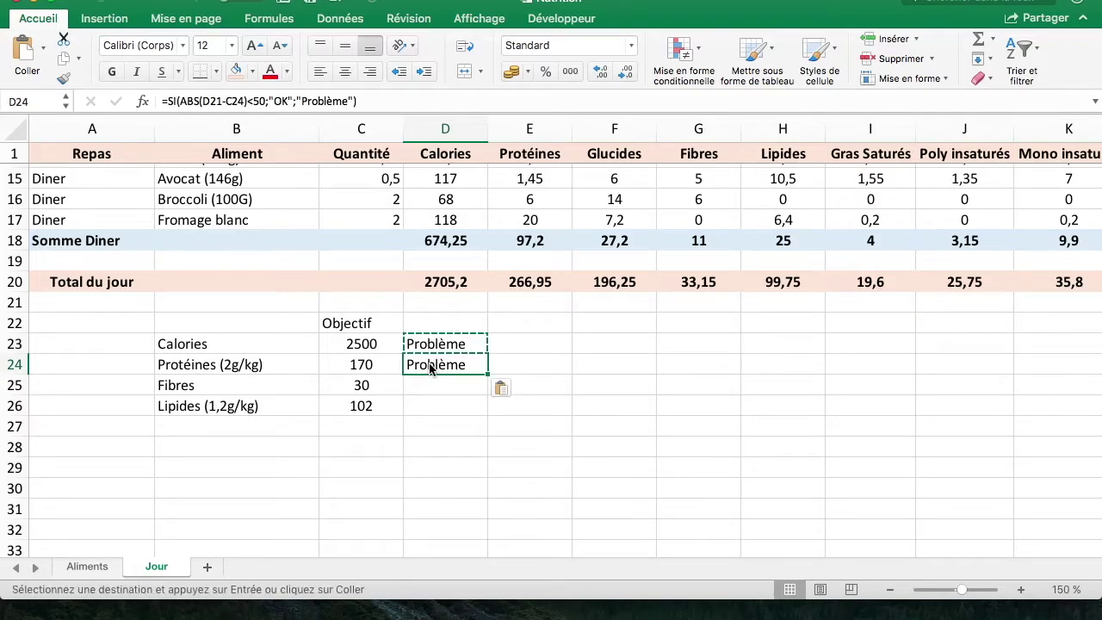
pyautogui.click(402, 101)
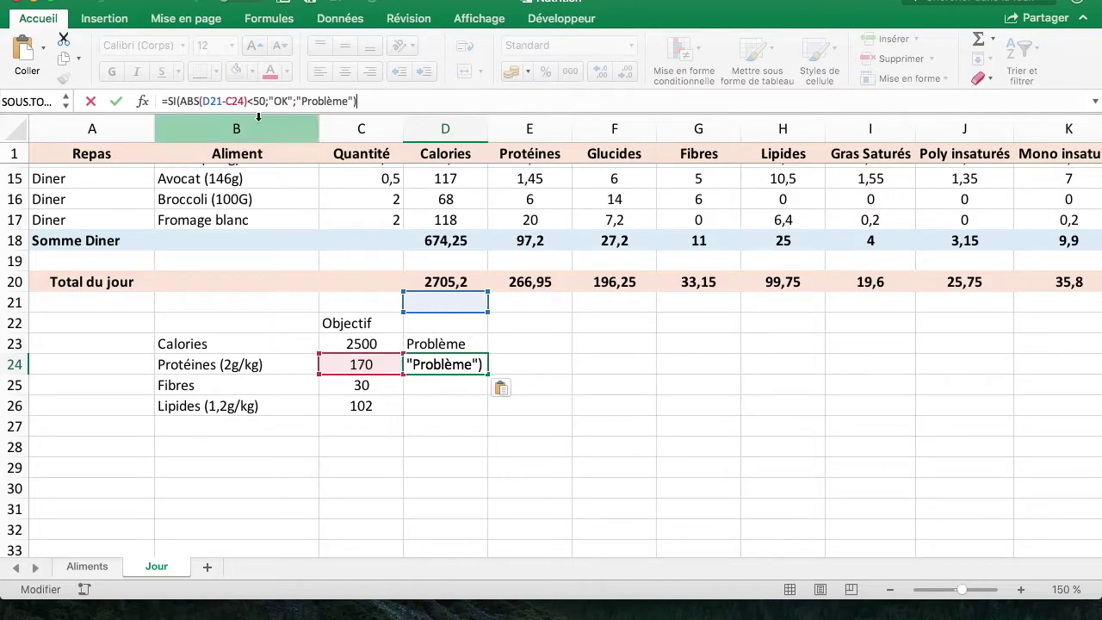
pyautogui.press('Escape')
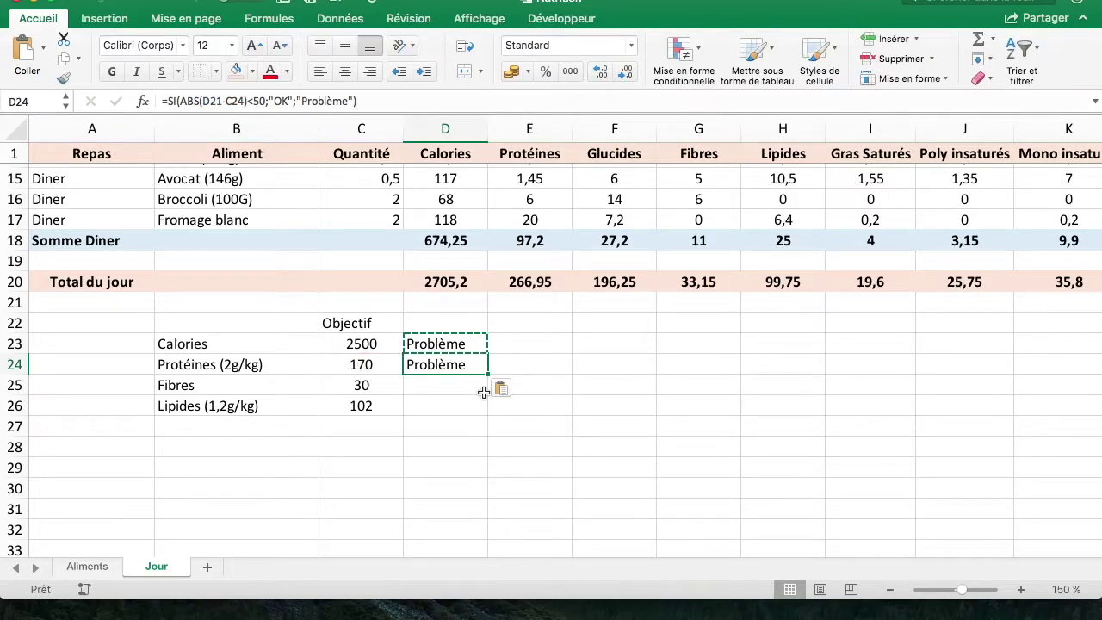
# Step: Rewrite D24 as =SI(E20>C24;"OK";"Problème") to compare protein with its 170 target
pyautogui.write('=si(')
pyautogui.click(543, 282)
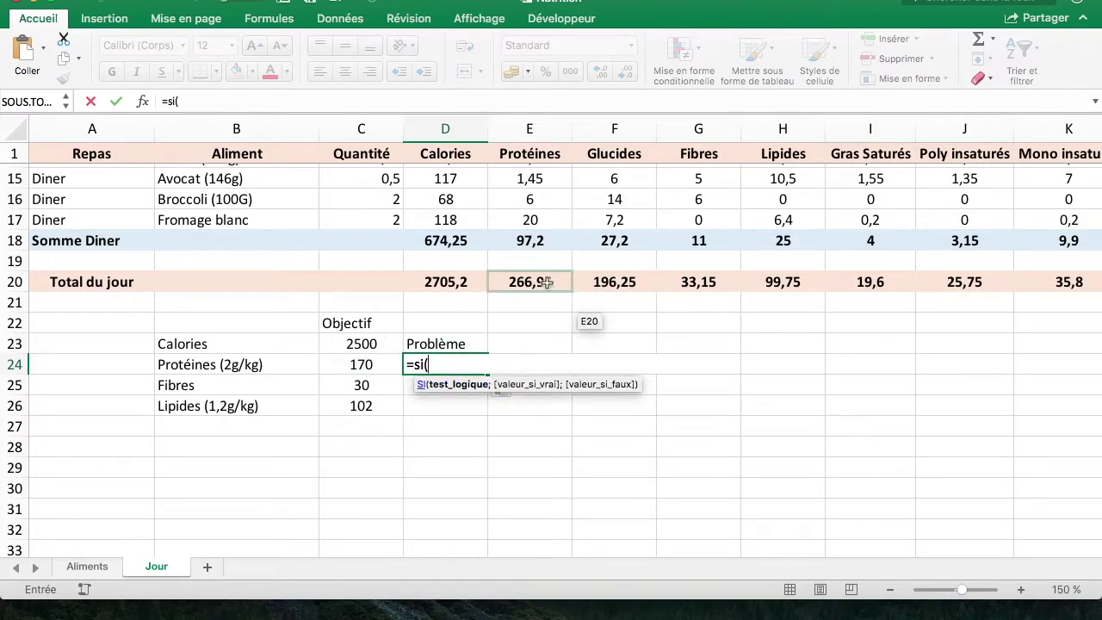
pyautogui.write('>')
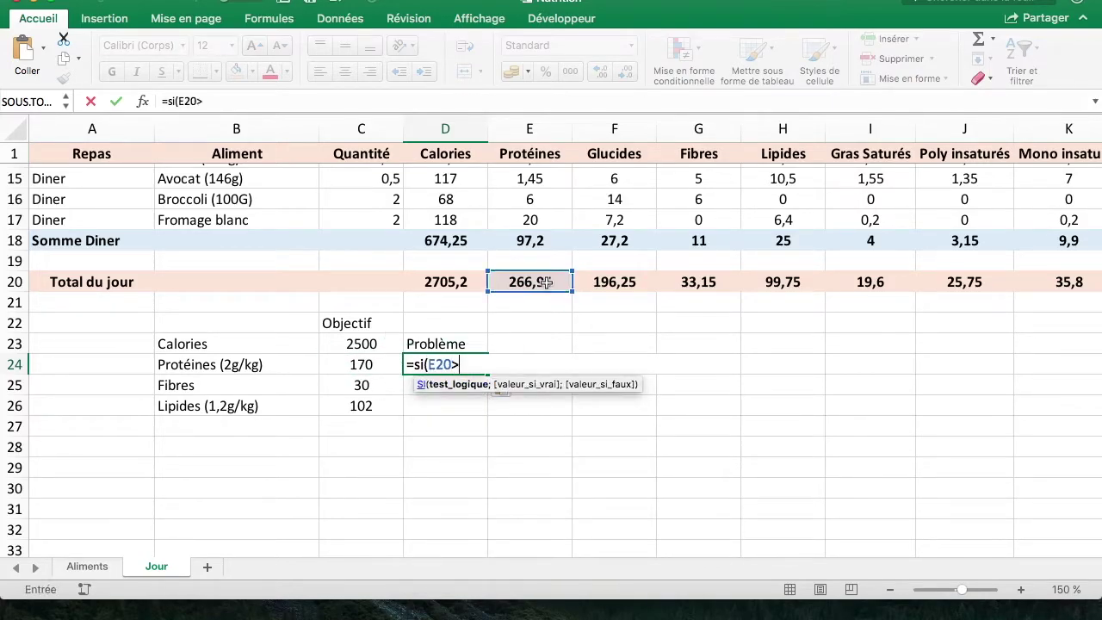
pyautogui.click(375, 367)
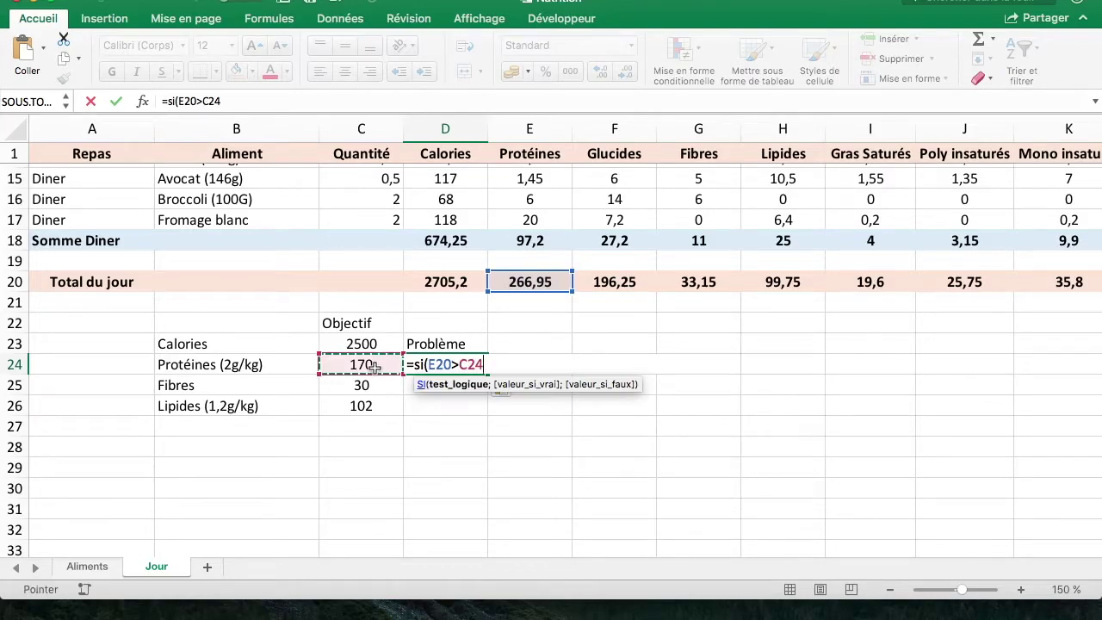
pyautogui.write(';')
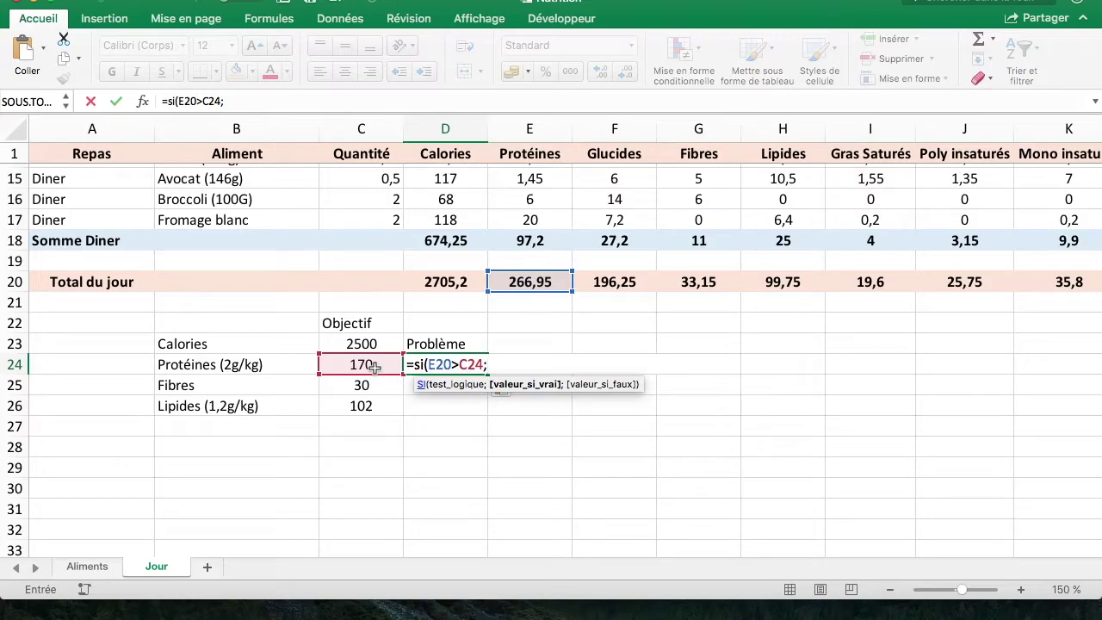
pyautogui.write('OK')
pyautogui.write('";Probl')
pyautogui.press('Return')
pyautogui.click(415, 364)
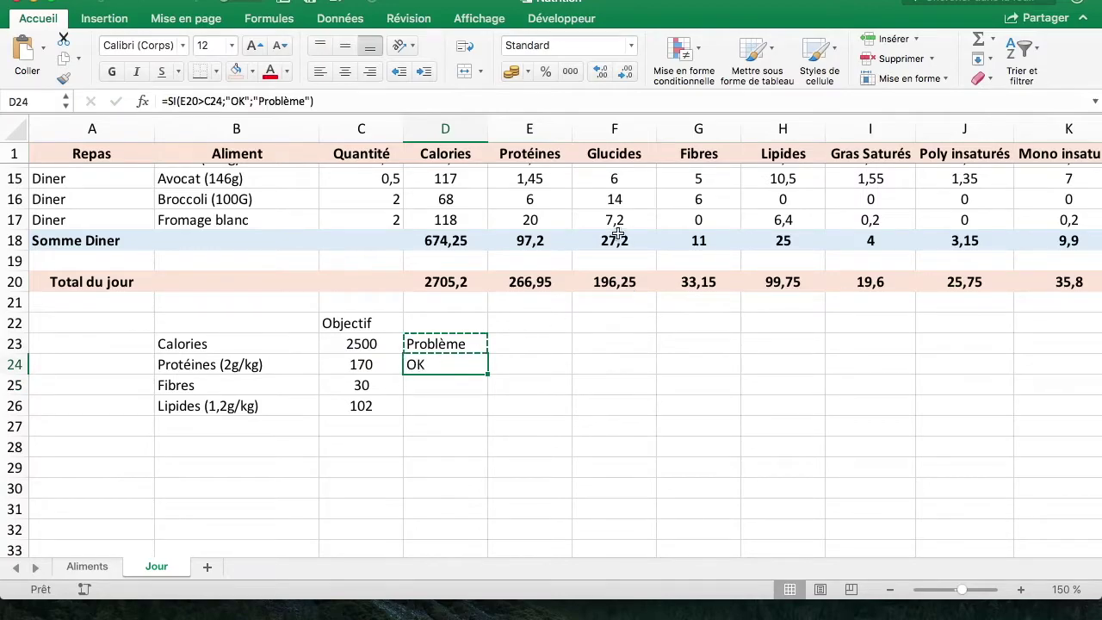
# Step: Copy the protein check formula from D24 into D25
pyautogui.click(556, 277)
pyautogui.click(343, 380)
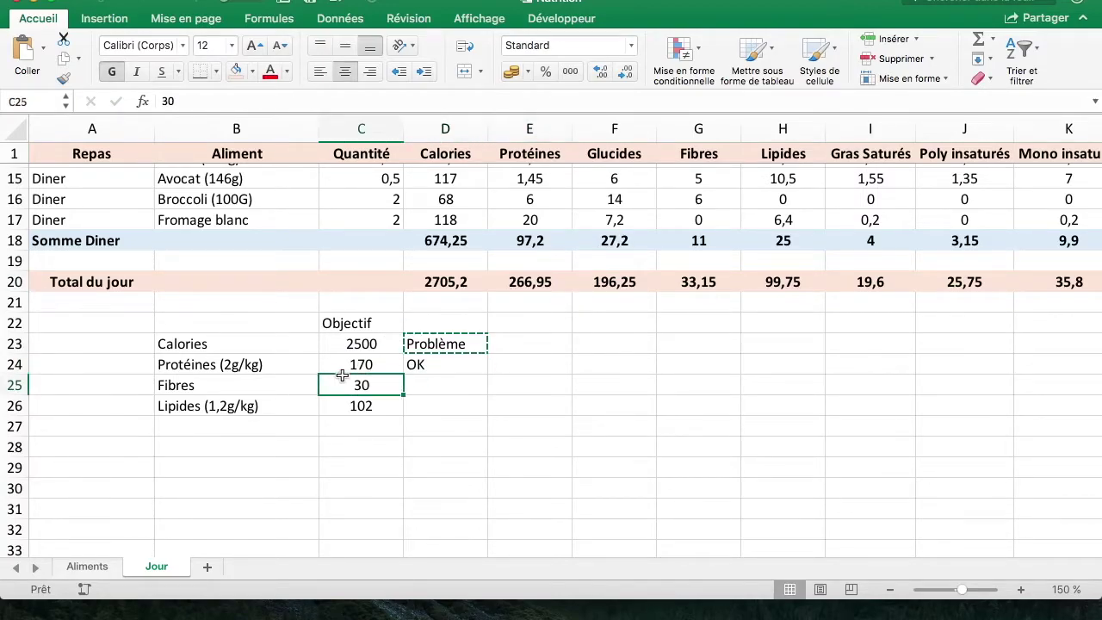
pyautogui.click(555, 281)
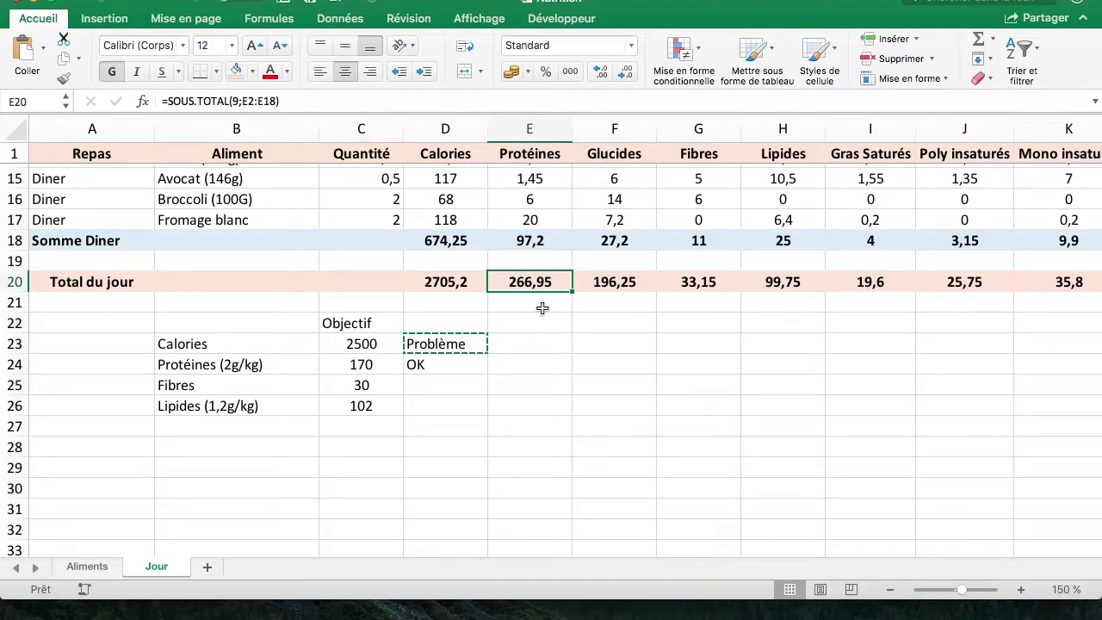
pyautogui.press('Escape')
pyautogui.click(458, 369)
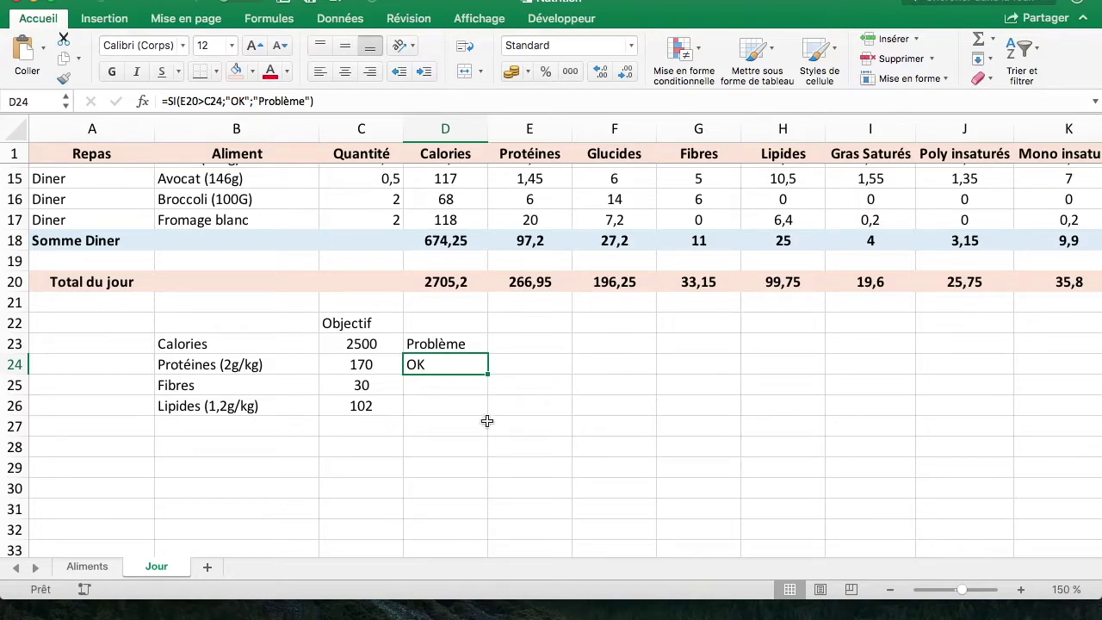
pyautogui.hotkey('ctrl', 'c')
pyautogui.click(461, 385)
pyautogui.hotkey('ctrl', 'v')
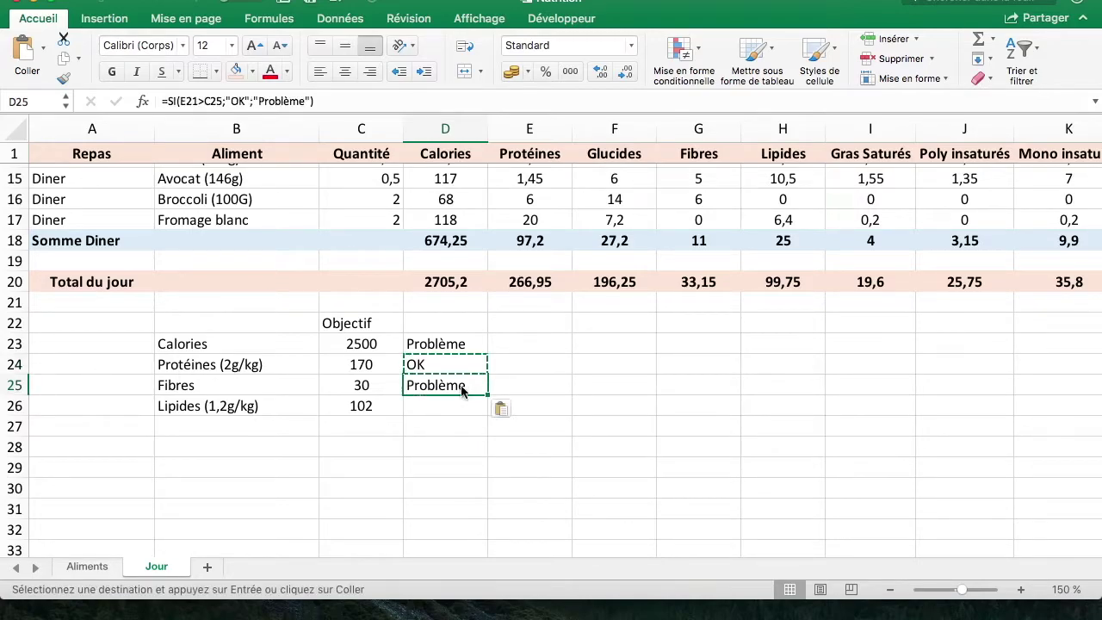
# Step: Repoint D25's total reference to G20 so it compares fibres with 30, cancelling the cell-move alert
pyautogui.doubleClick(470, 385)
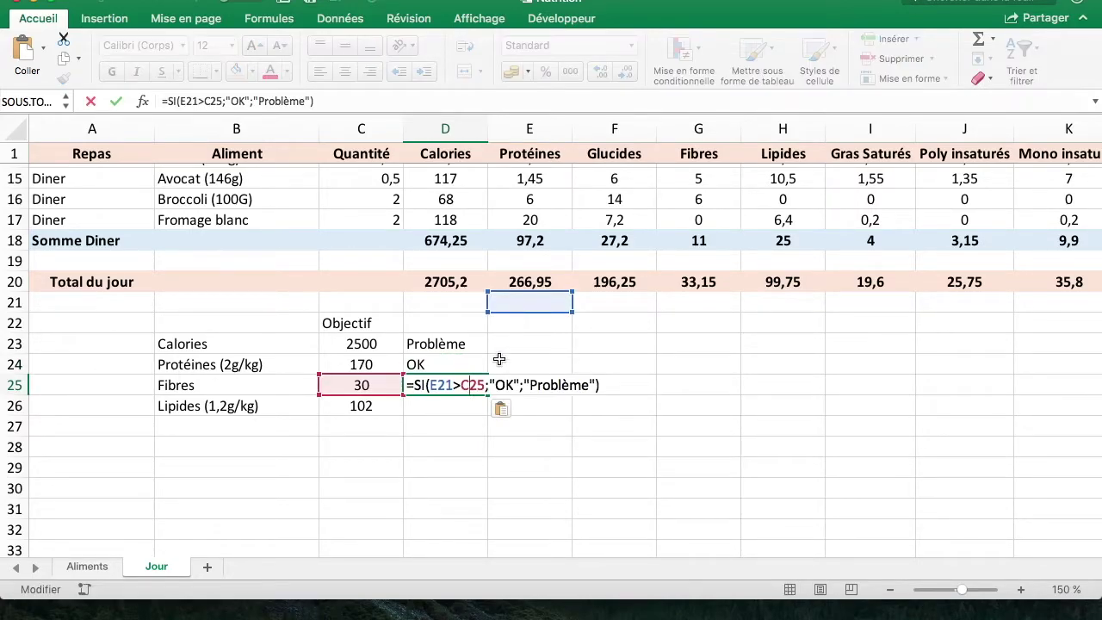
pyautogui.moveTo(548, 310); pyautogui.dragTo(685, 293)
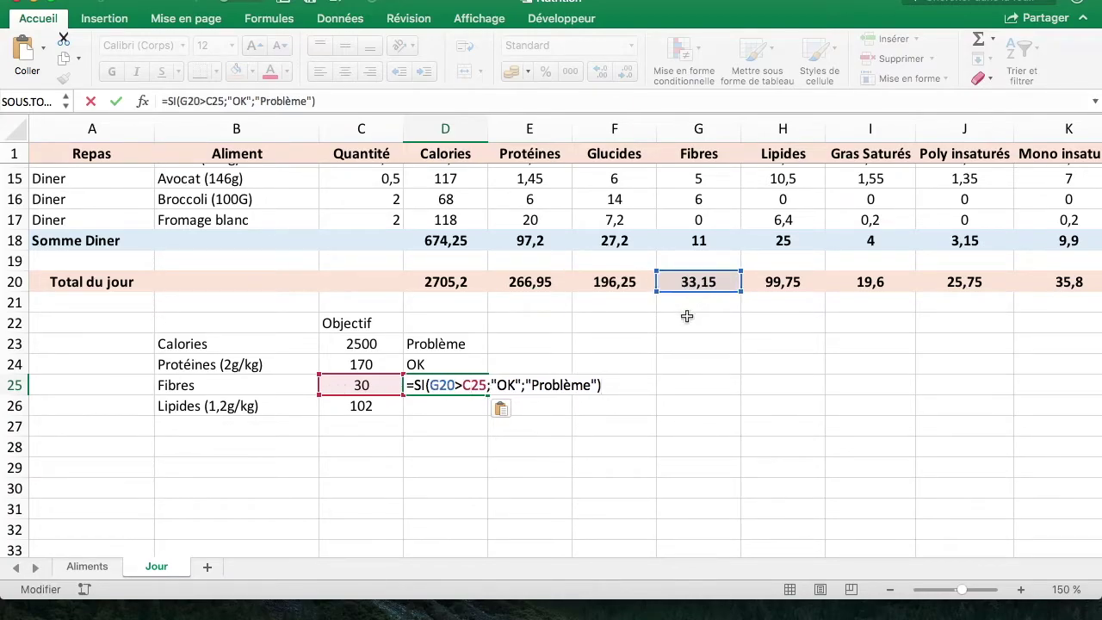
pyautogui.press('Return')
pyautogui.click(389, 407)
pyautogui.click(418, 406)
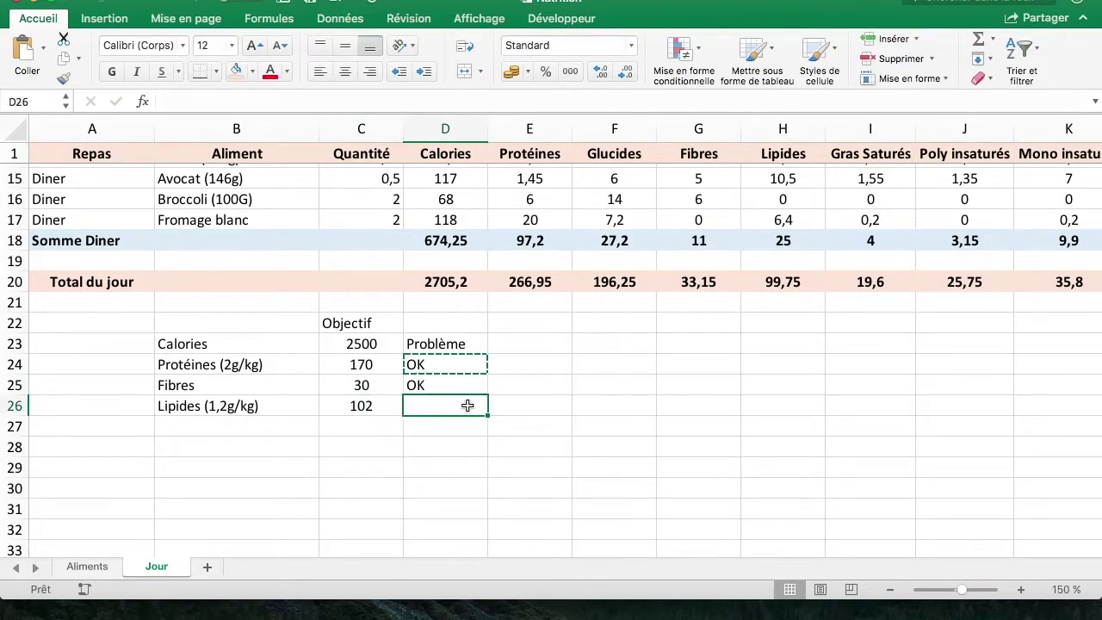
pyautogui.moveTo(447, 394); pyautogui.dragTo(450, 385)
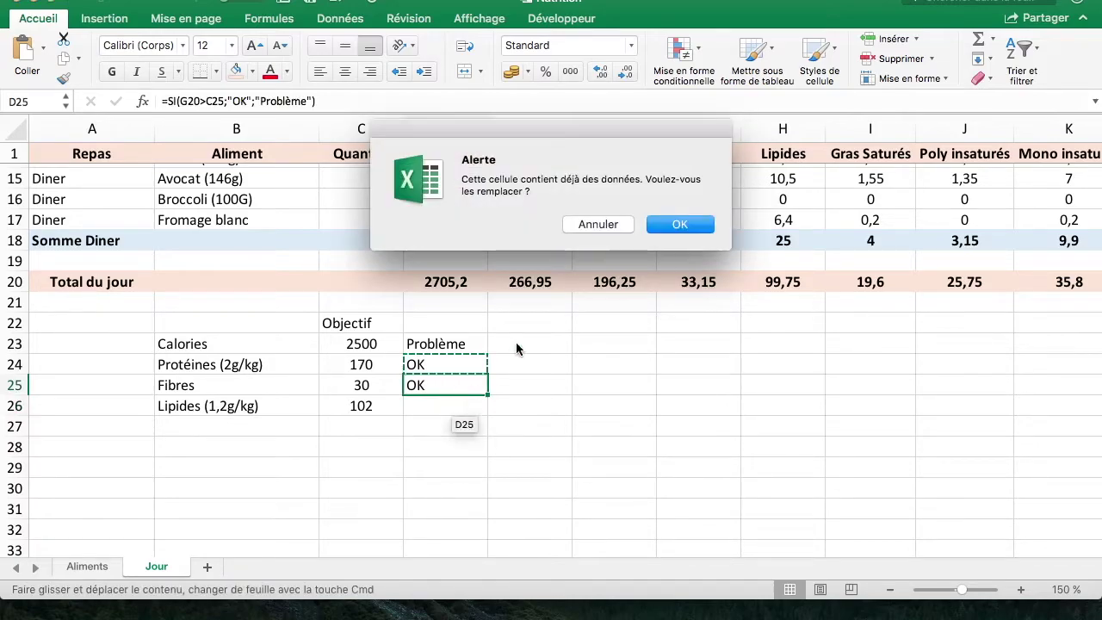
pyautogui.click(590, 225)
pyautogui.click(422, 392)
pyautogui.click(475, 405)
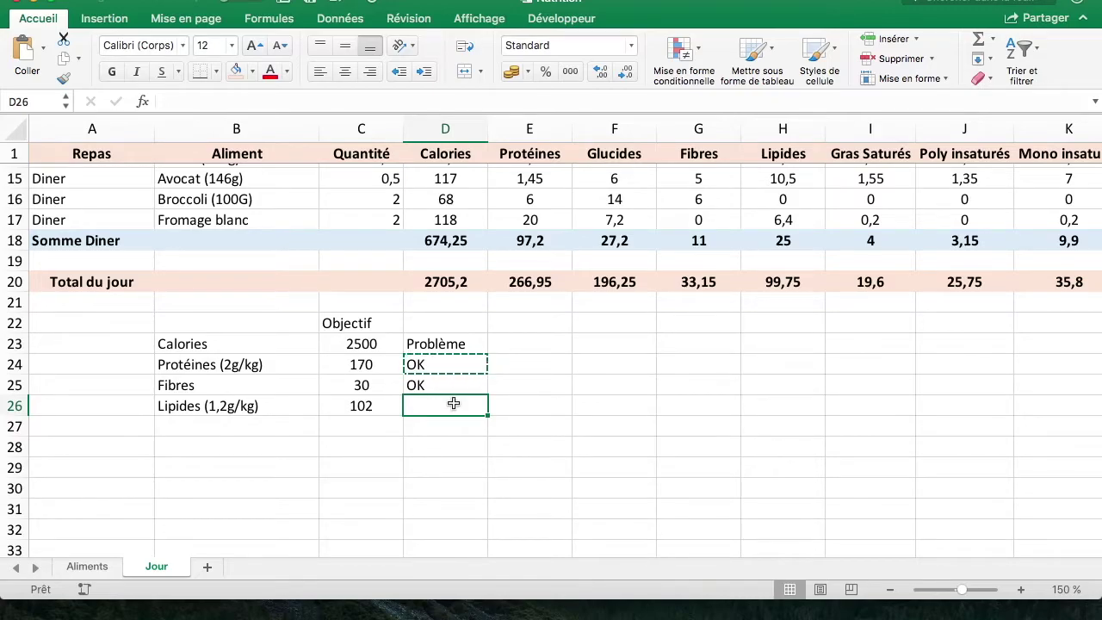
# Step: Enter =SI(H20>C26;"OK";"Problème") in D26 to compare lipids with the 102 target
pyautogui.write('=si')
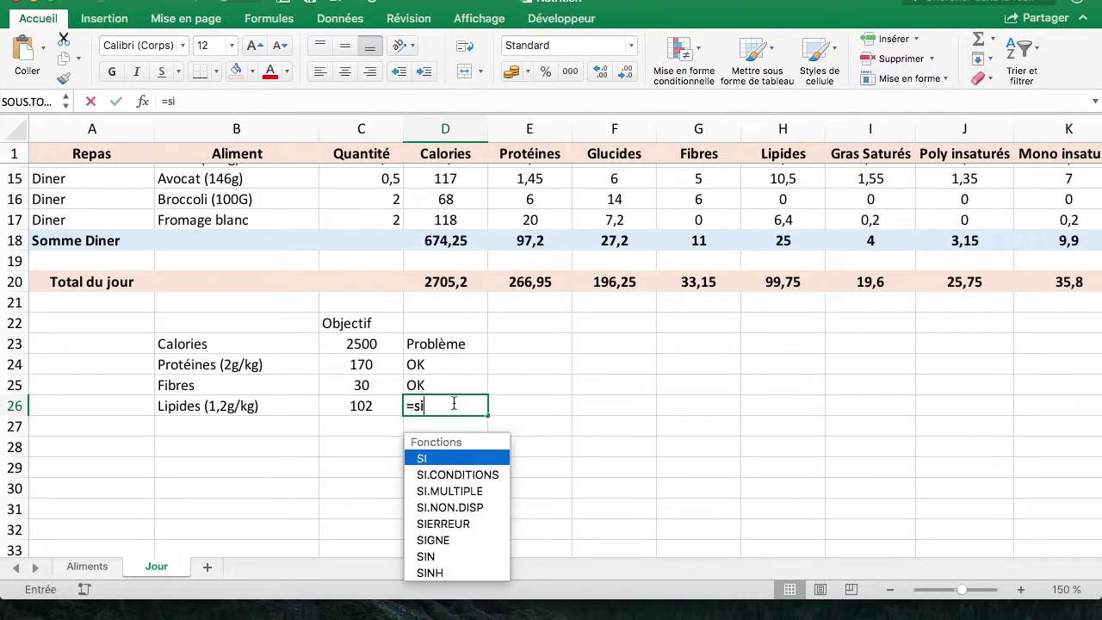
pyautogui.write('(')
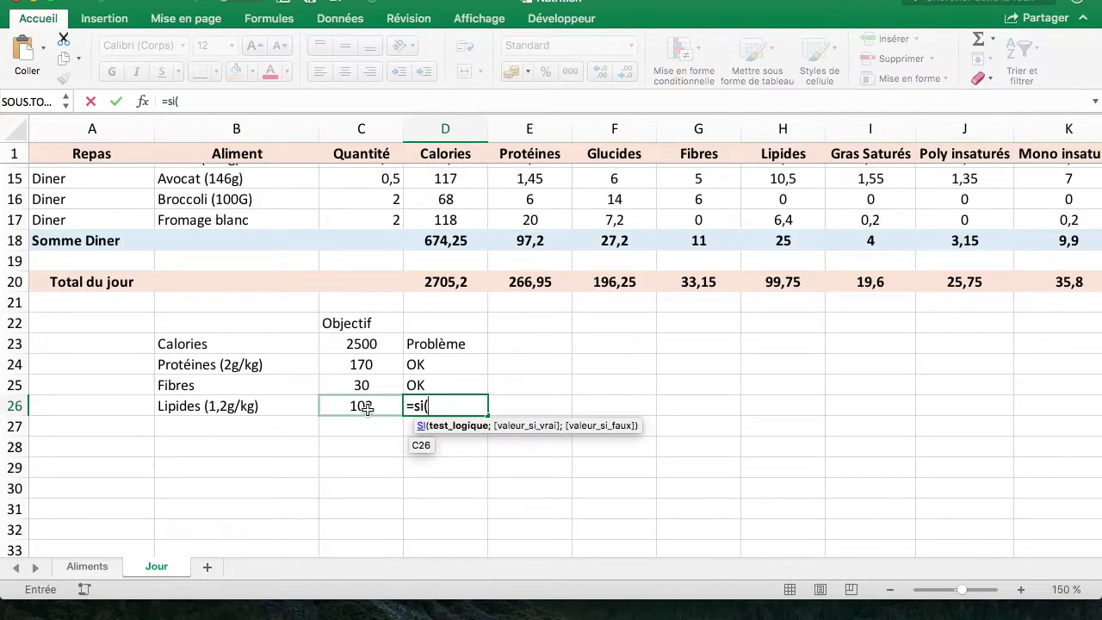
pyautogui.click(367, 408)
pyautogui.press('BackSpace')
pyautogui.press('BackSpace')
pyautogui.press('BackSpace')
pyautogui.click(801, 279)
pyautogui.write('>')
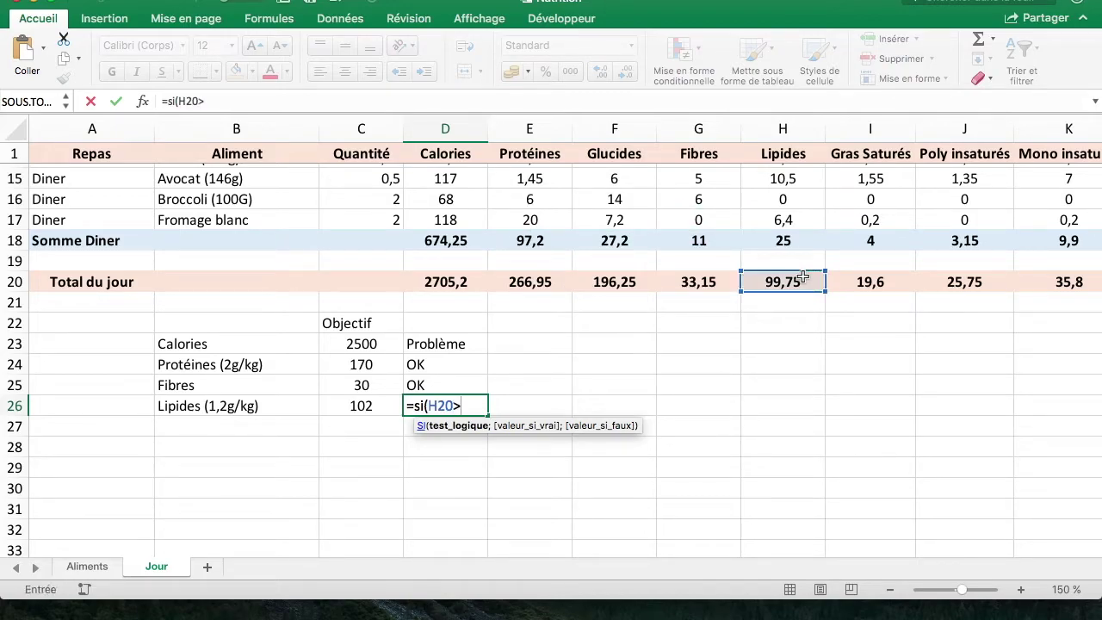
pyautogui.click(375, 402)
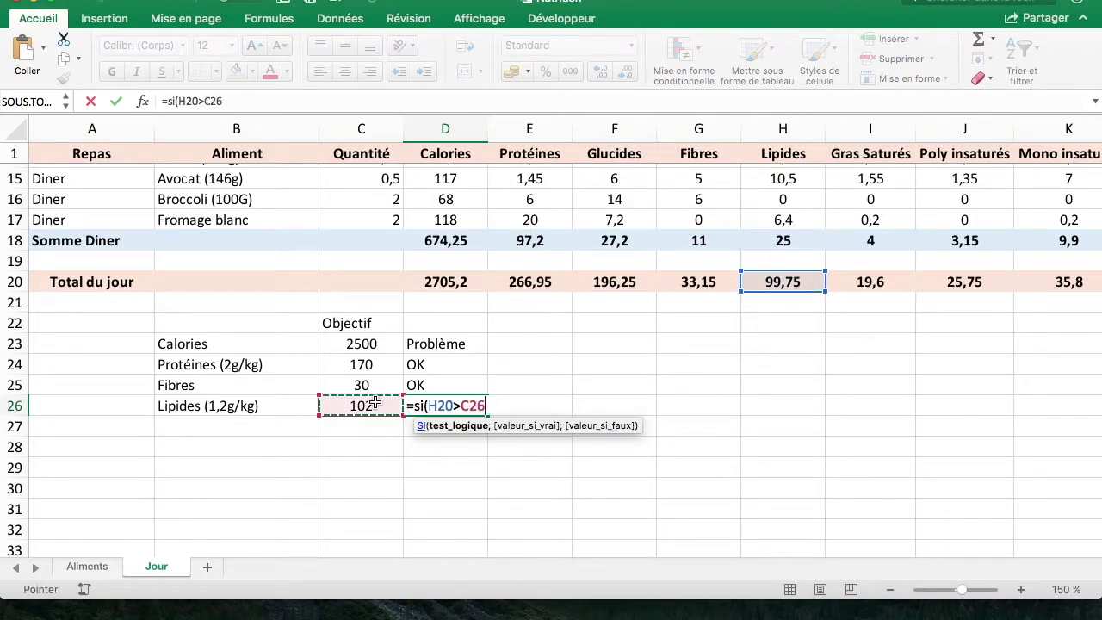
pyautogui.write(';')
pyautogui.write('OK')
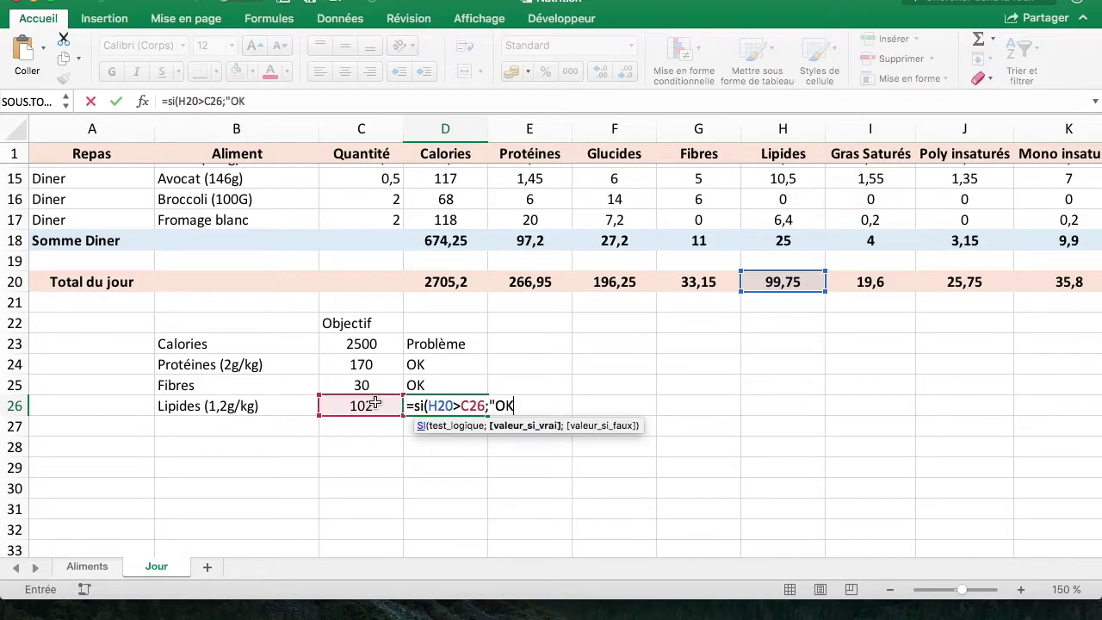
pyautogui.write(';')
pyautogui.write('Problème')
pyautogui.write(')')
pyautogui.press('Return')
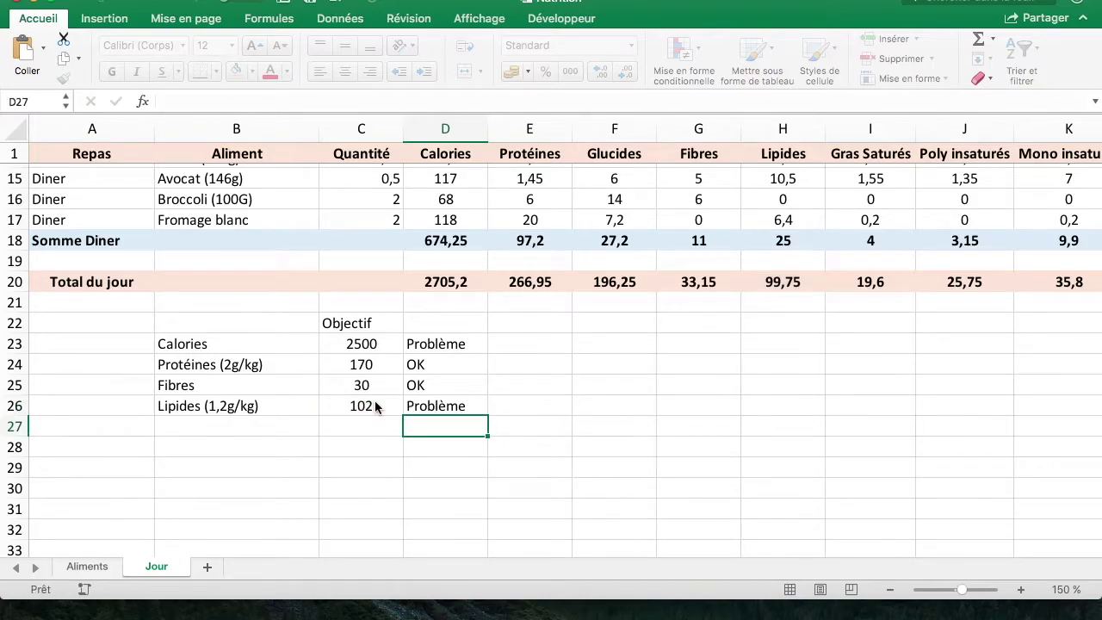
# Step: Review the formulas in D26, H20 and D23, then select D23:D26
pyautogui.click(464, 410)
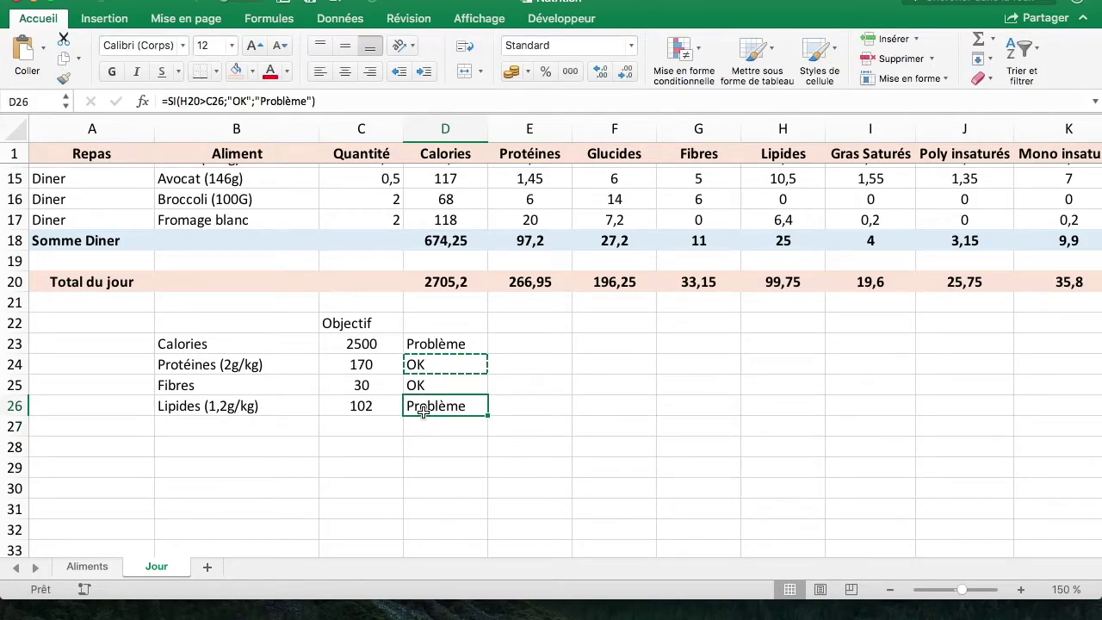
pyautogui.click(803, 283)
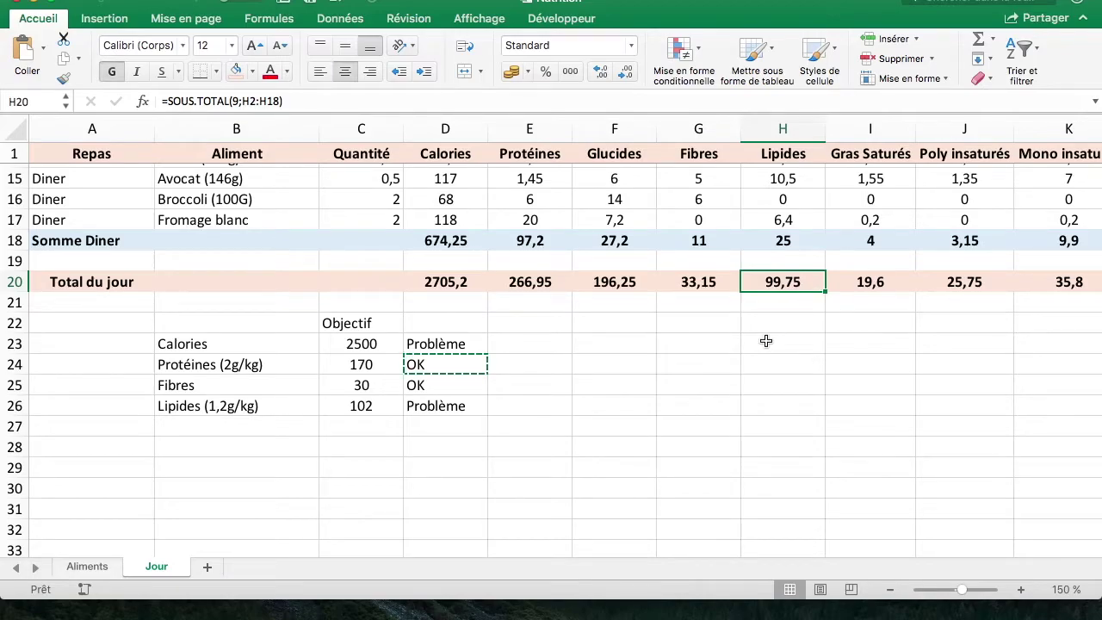
pyautogui.click(541, 408)
pyautogui.click(450, 346)
pyautogui.click(439, 424)
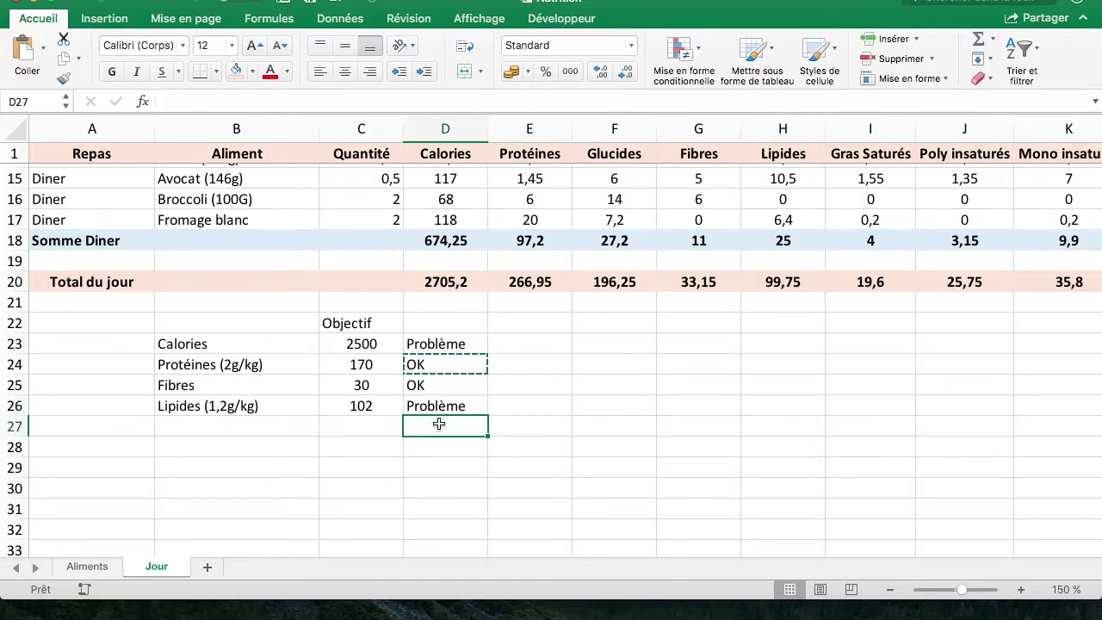
pyautogui.press('Escape')
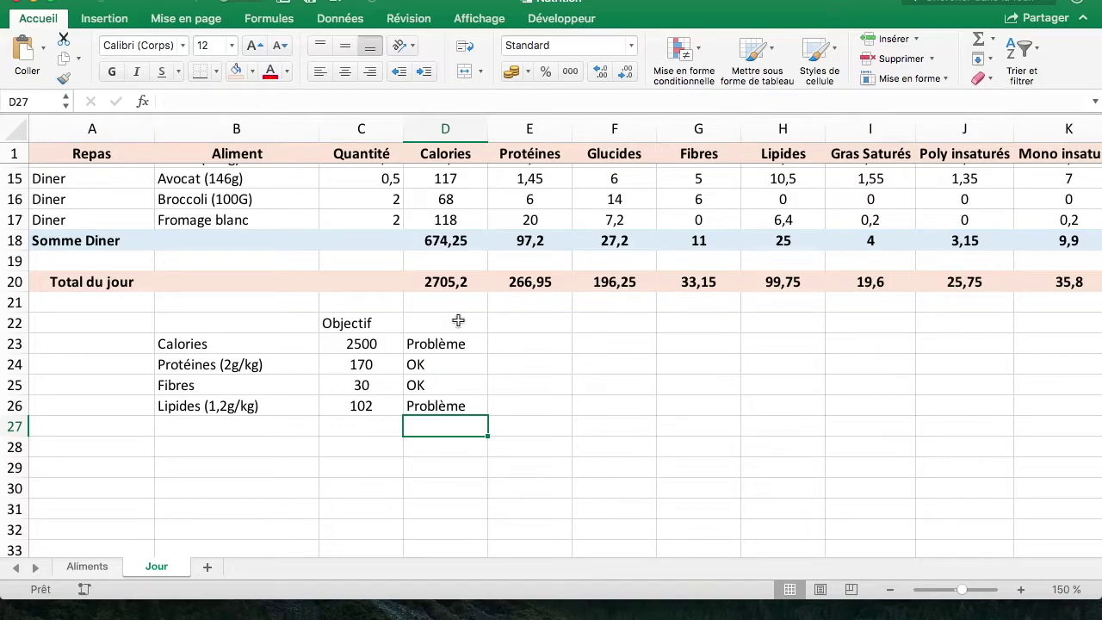
pyautogui.click(471, 344)
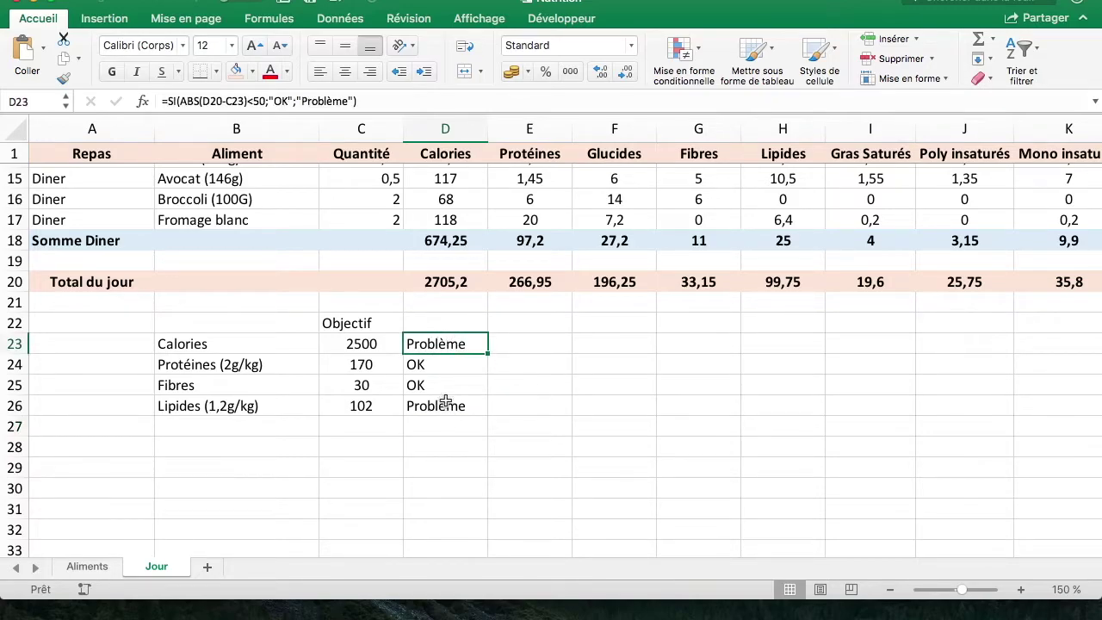
pyautogui.moveTo(468, 405); pyautogui.dragTo(461, 344)
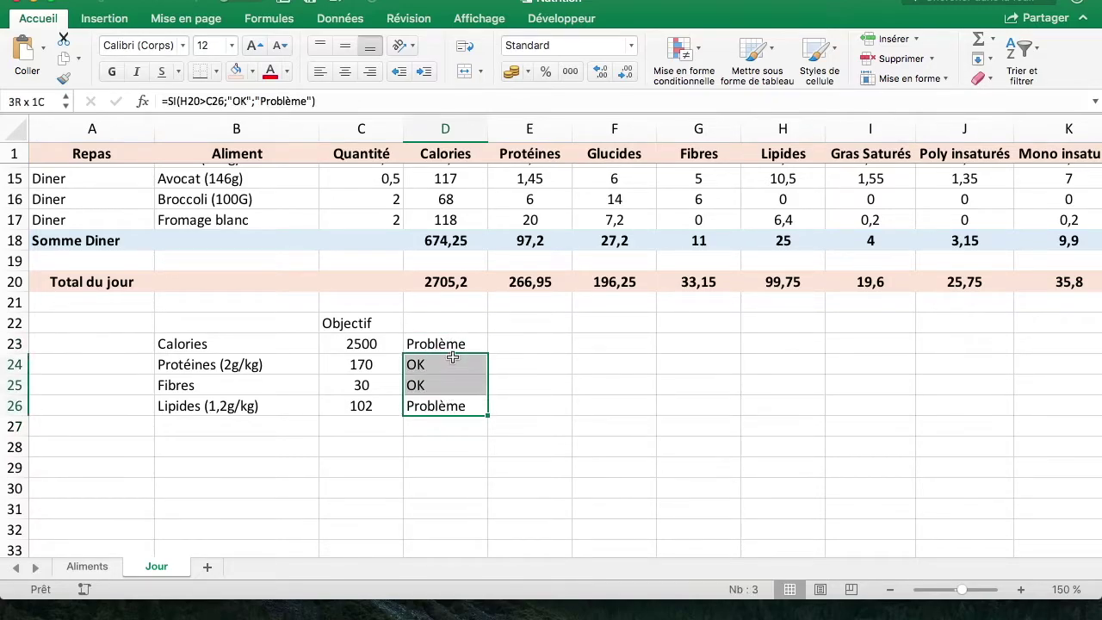
# Step: Add a rule giving D23:D26 cells equal to "Problème" a light red fill
pyautogui.click(699, 52)
pyautogui.moveTo(792, 79)
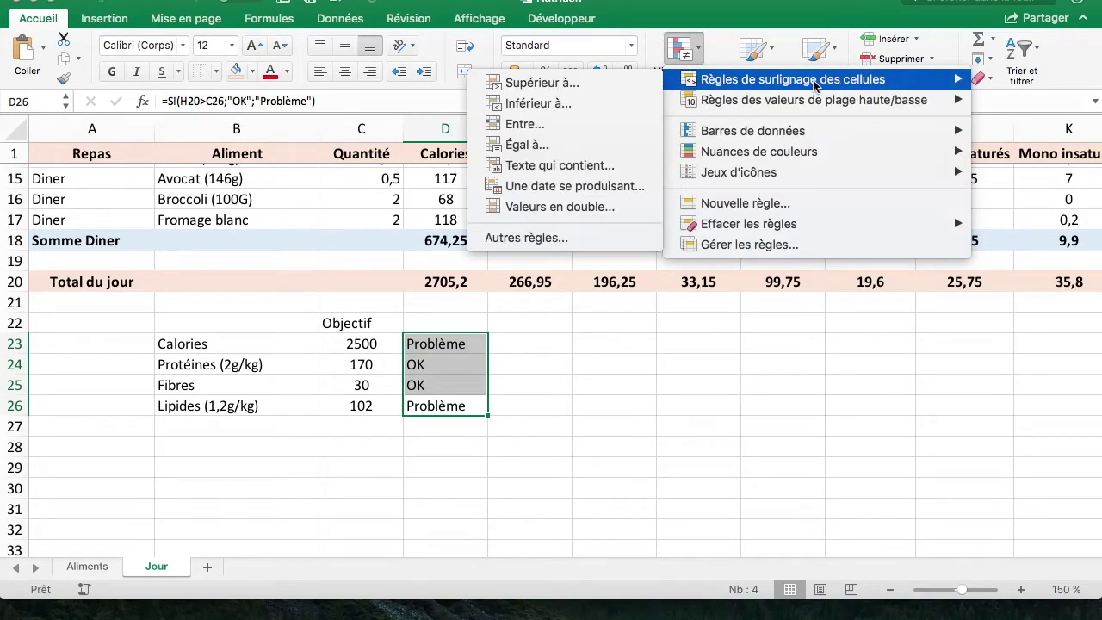
pyautogui.click(610, 147)
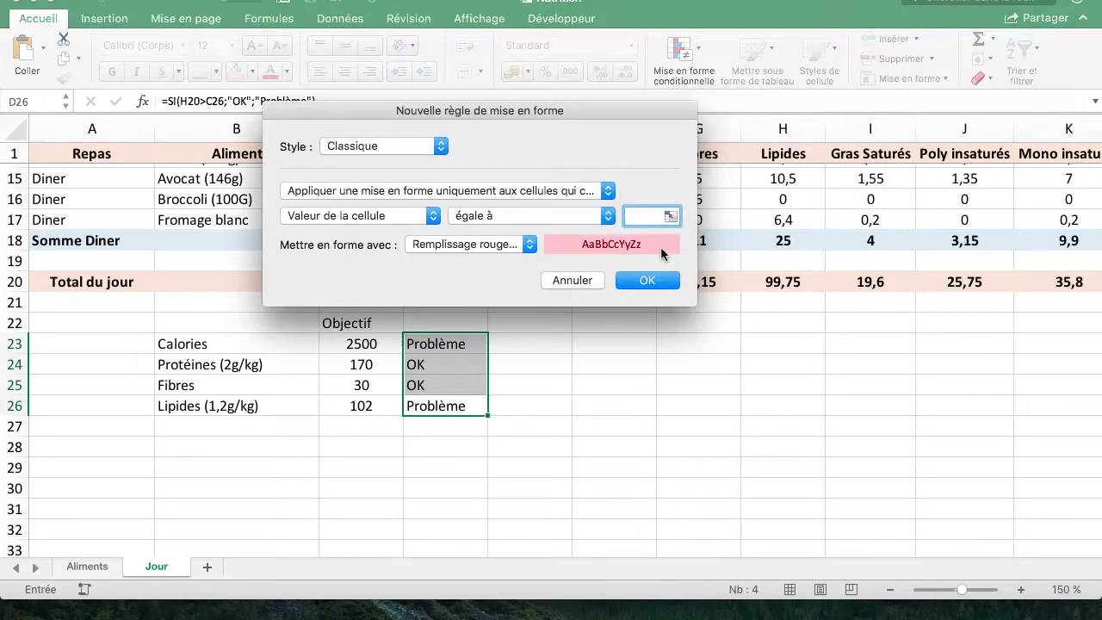
pyautogui.click(409, 190)
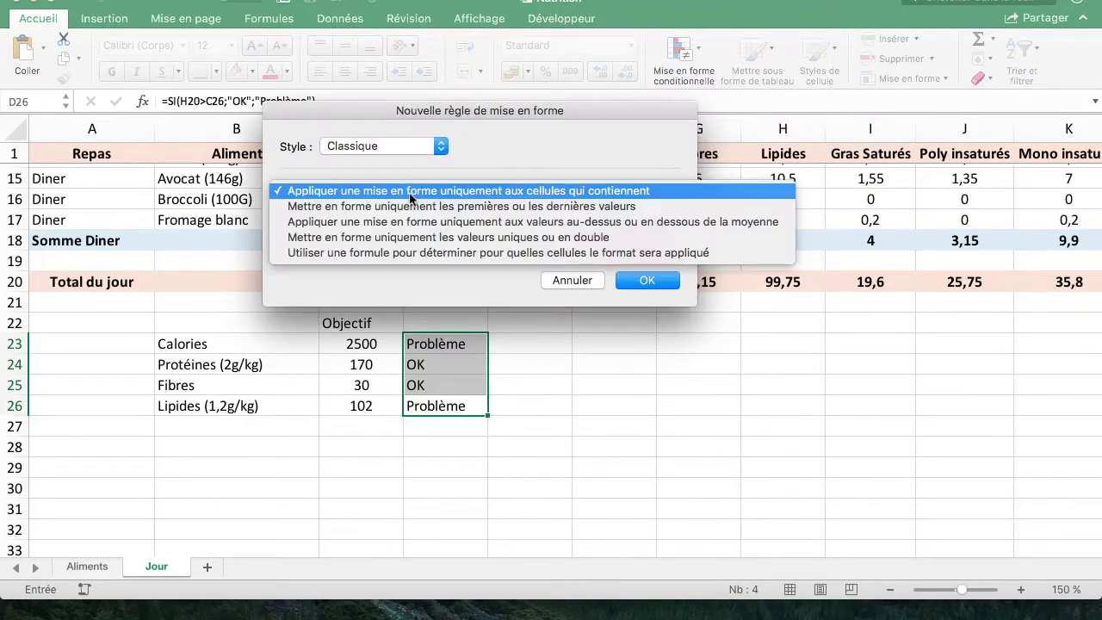
pyautogui.click(405, 190)
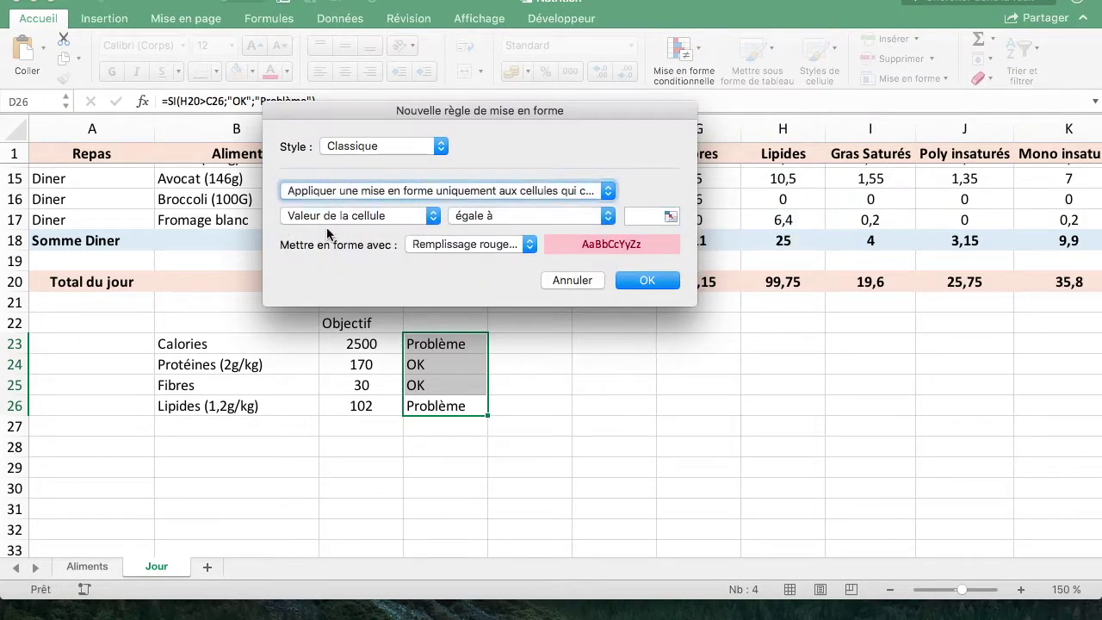
pyautogui.click(651, 221)
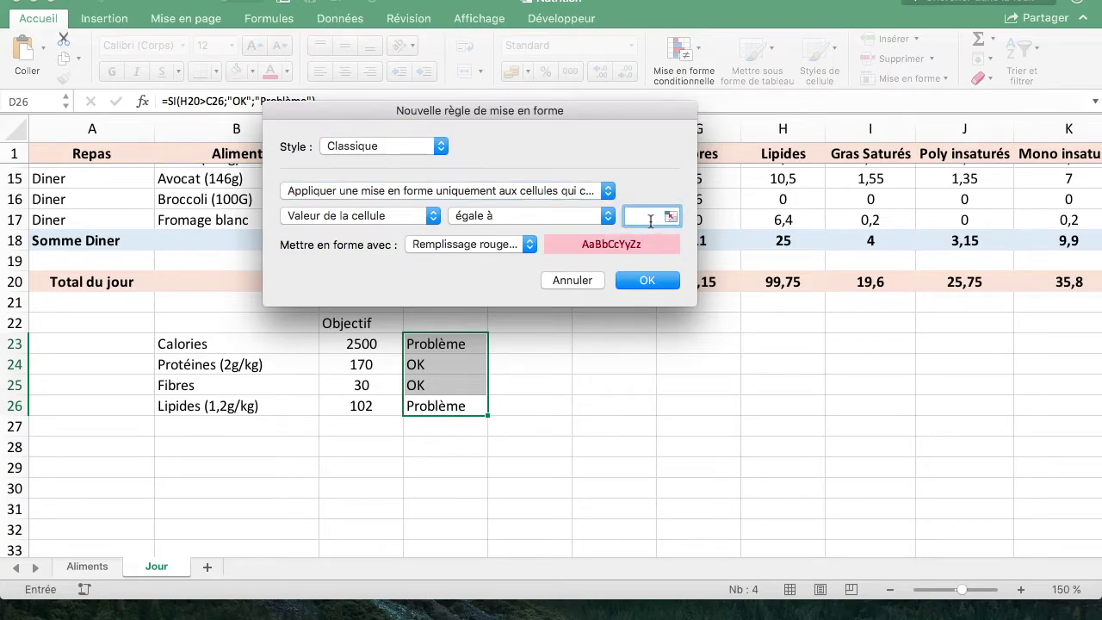
pyautogui.write('Problème"')
pyautogui.click(646, 279)
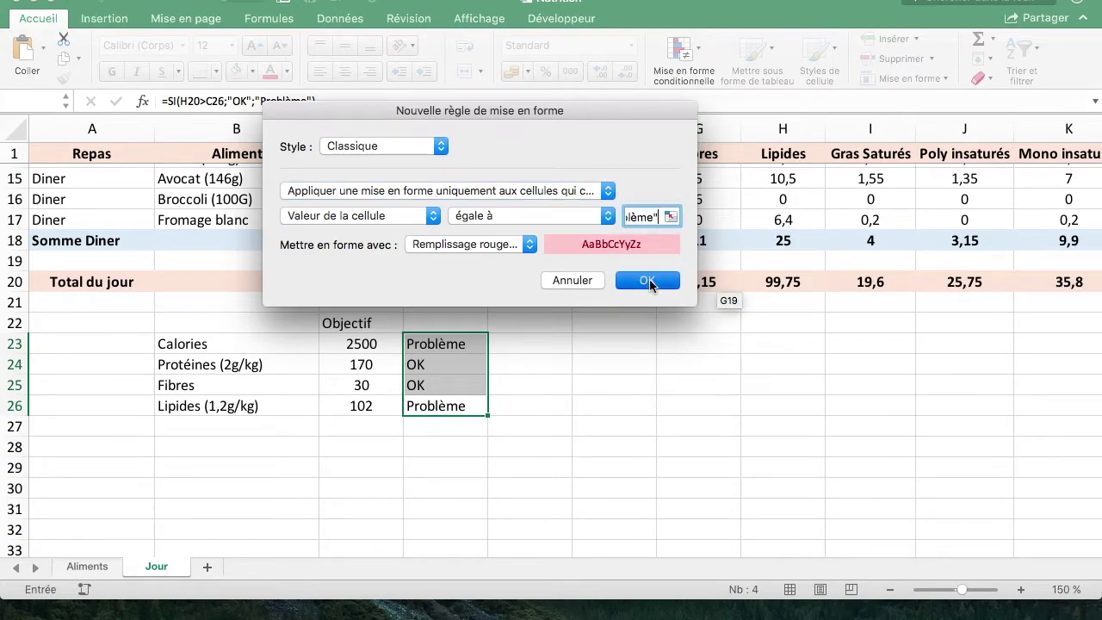
pyautogui.click(614, 426)
pyautogui.click(530, 467)
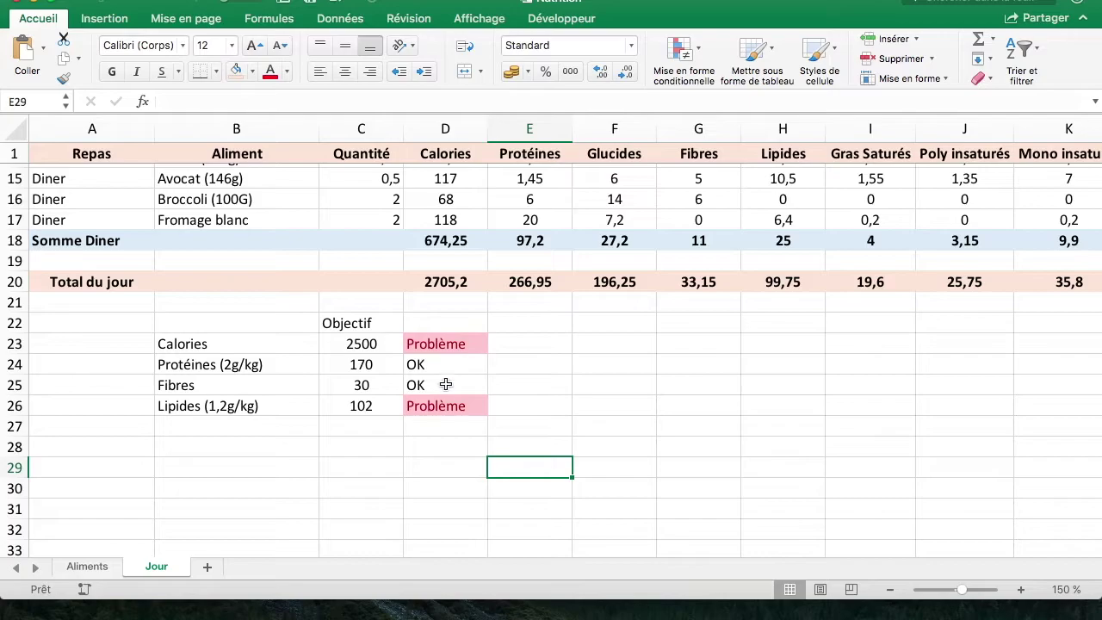
pyautogui.click(574, 368)
# Step: Test the checks by setting the Avocat quantity to 0, then undo it back to 0,5
pyautogui.click(388, 346)
pyautogui.scroll(2, 448, 284)
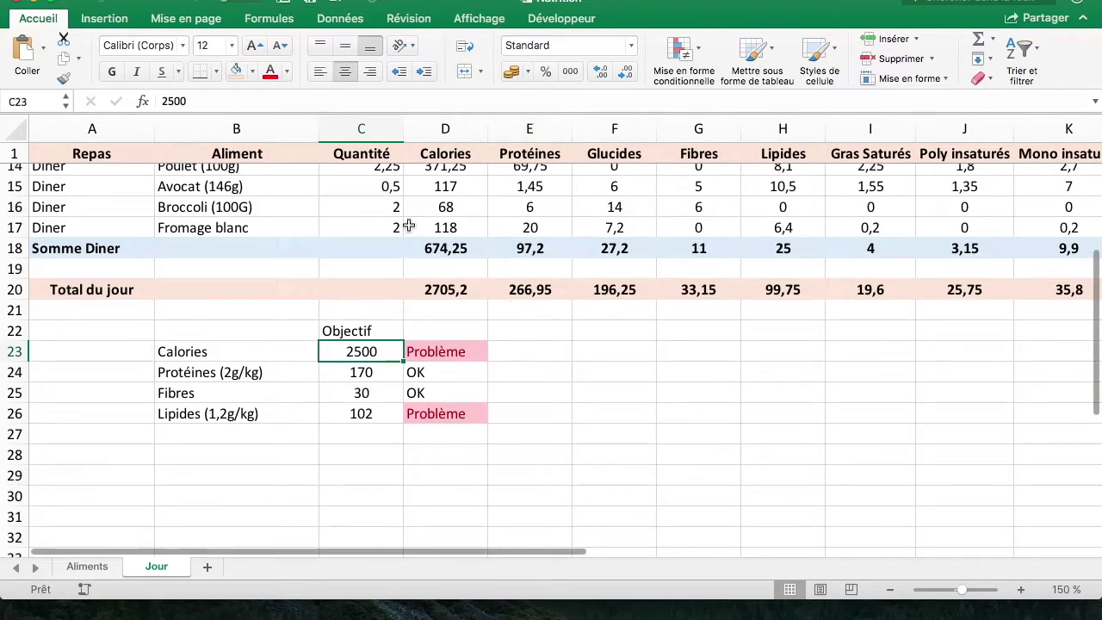
pyautogui.scroll(2, 382, 219)
pyautogui.press('Right')
pyautogui.click(388, 226)
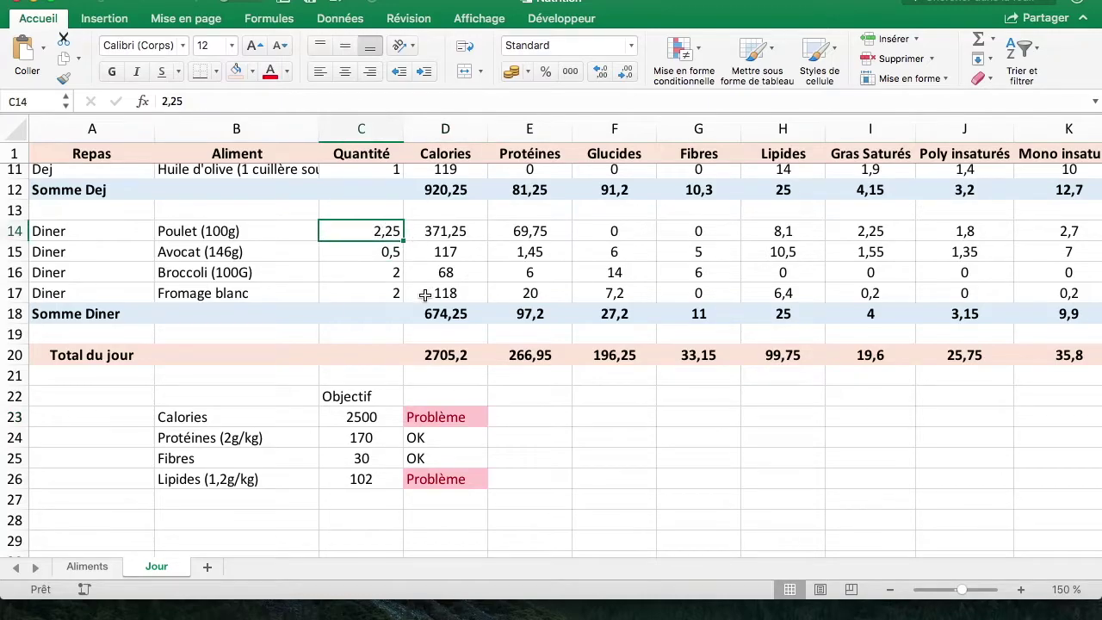
pyautogui.scroll(1, 427, 291)
pyautogui.click(373, 259)
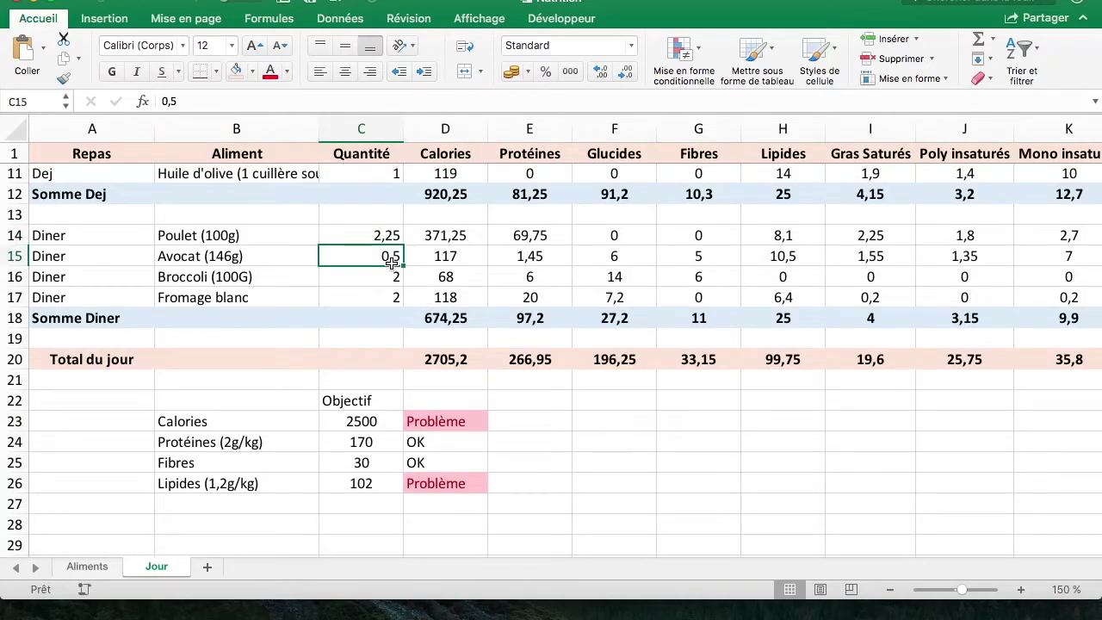
pyautogui.write('0')
pyautogui.press('Return')
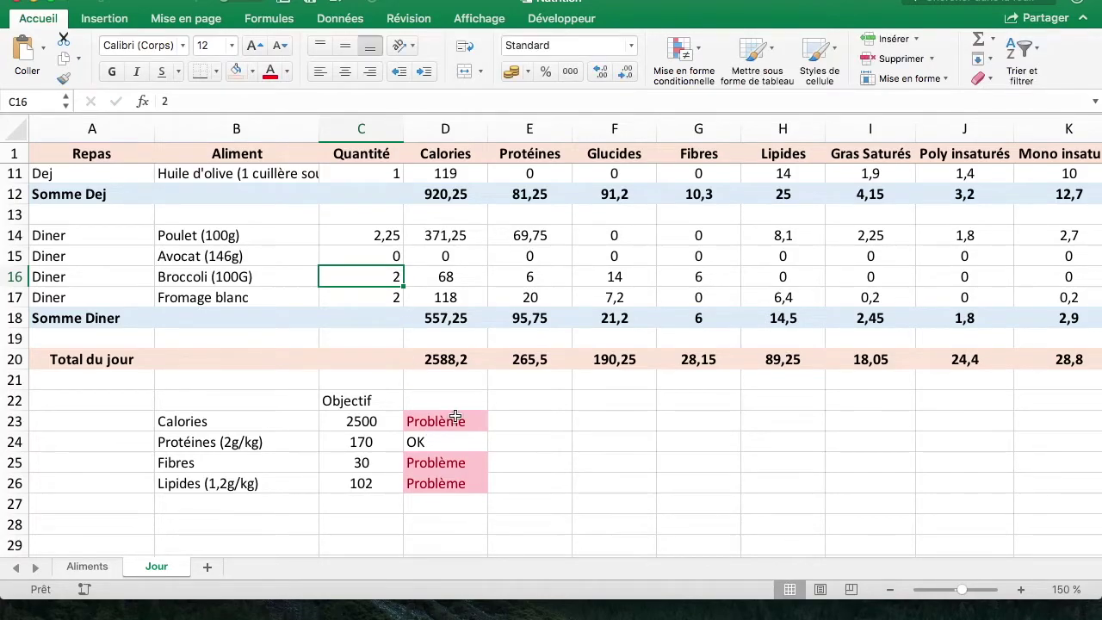
pyautogui.hotkey('ctrl', 'z')
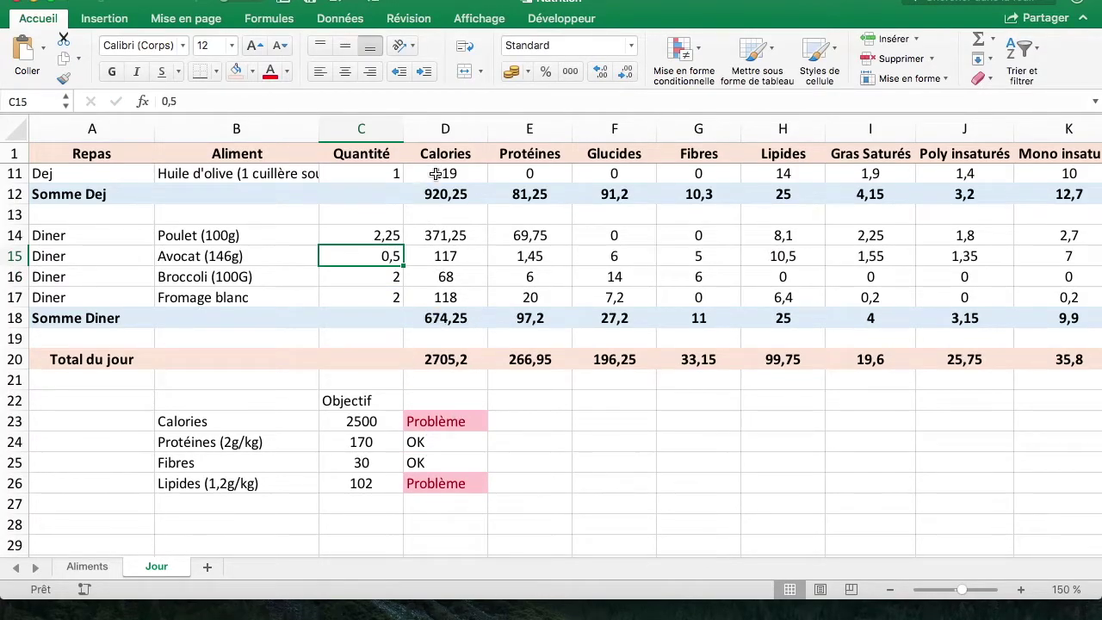
# Step: Make the Objectif header in C22 of the B22:D27 target table bold
pyautogui.scroll(3, 437, 173)
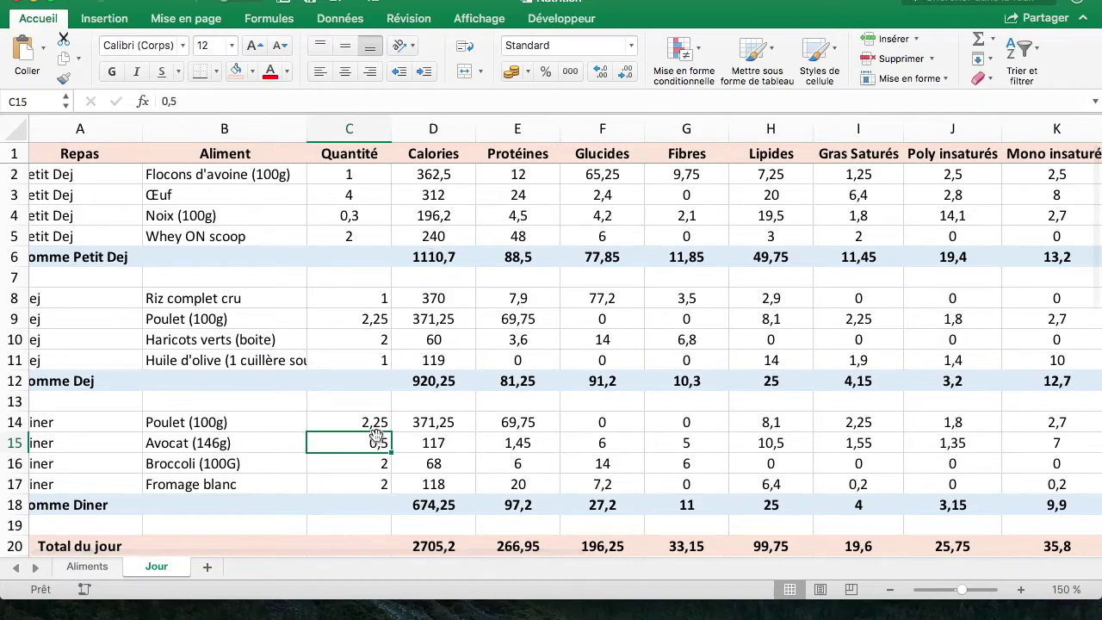
pyautogui.scroll(-3, 482, 483)
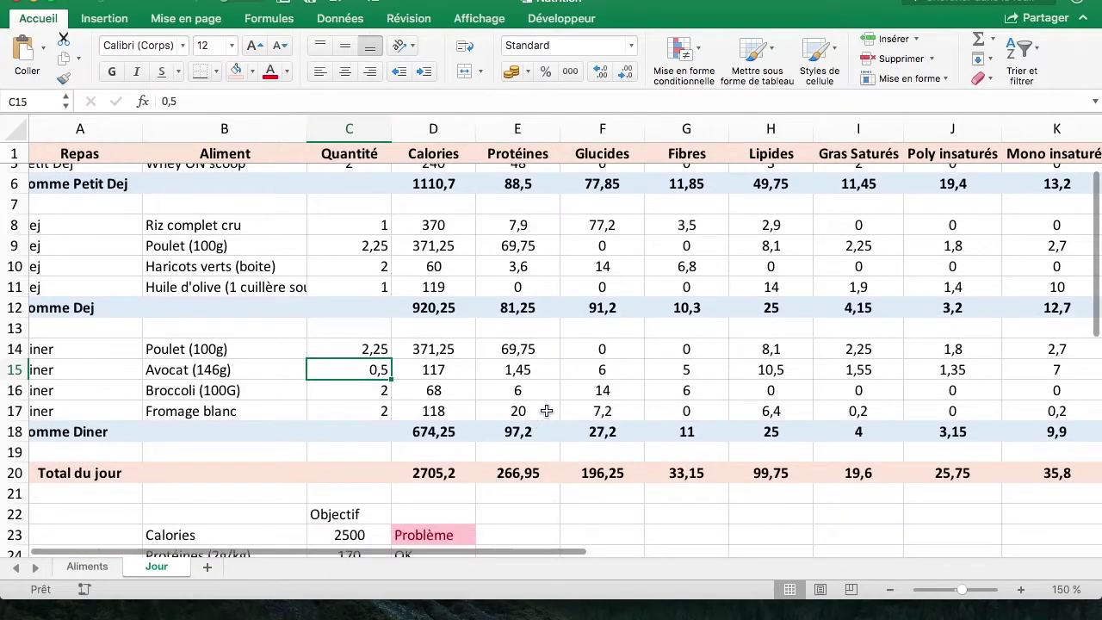
pyautogui.scroll(-3, 543, 379)
pyautogui.scroll(5, 542, 371)
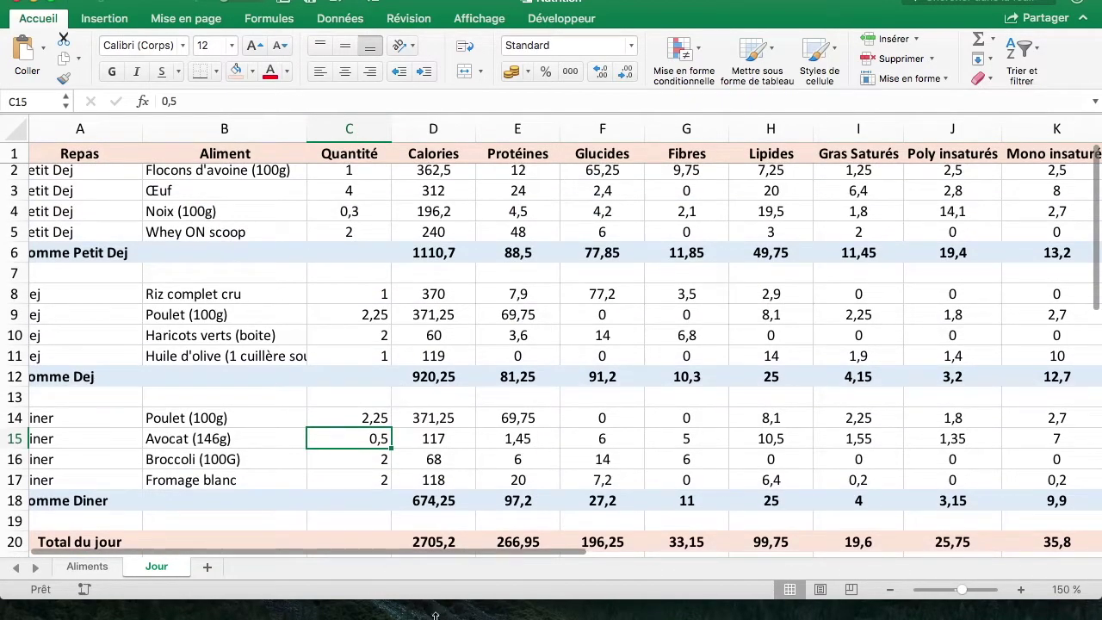
pyautogui.scroll(-1, 486, 534)
pyautogui.scroll(-3, 478, 508)
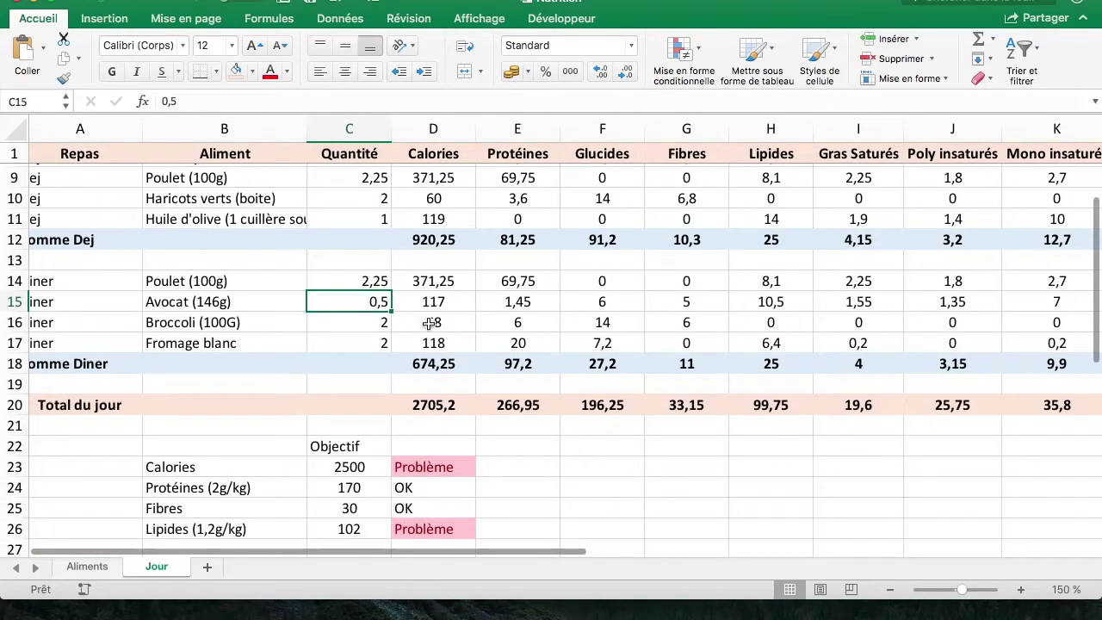
pyautogui.scroll(2, 470, 483)
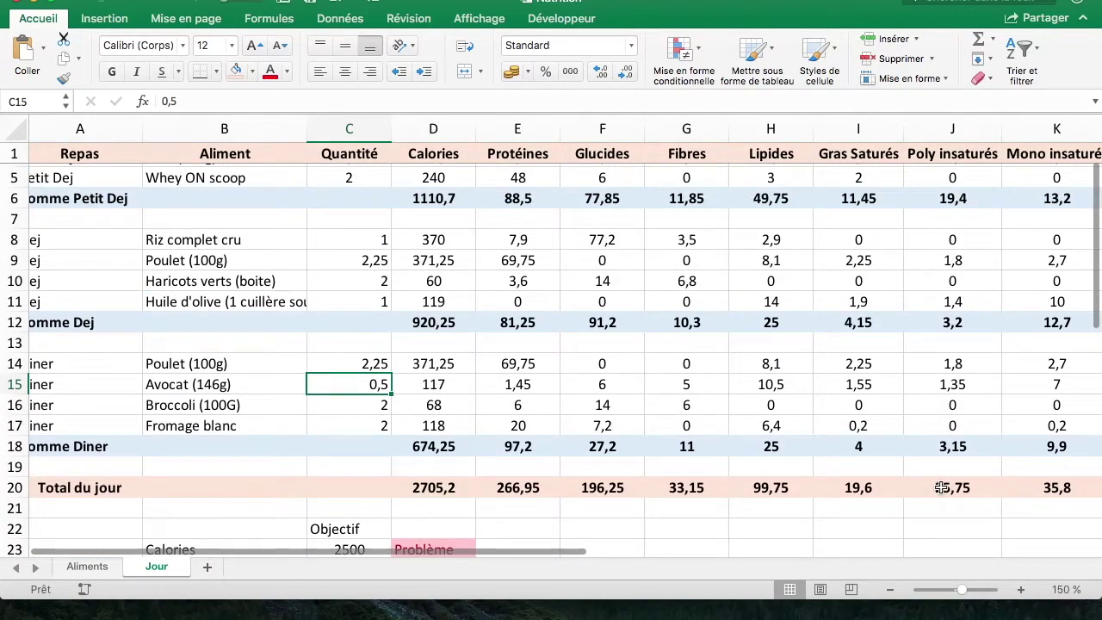
pyautogui.scroll(-1, 753, 472)
pyautogui.scroll(-3, 753, 472)
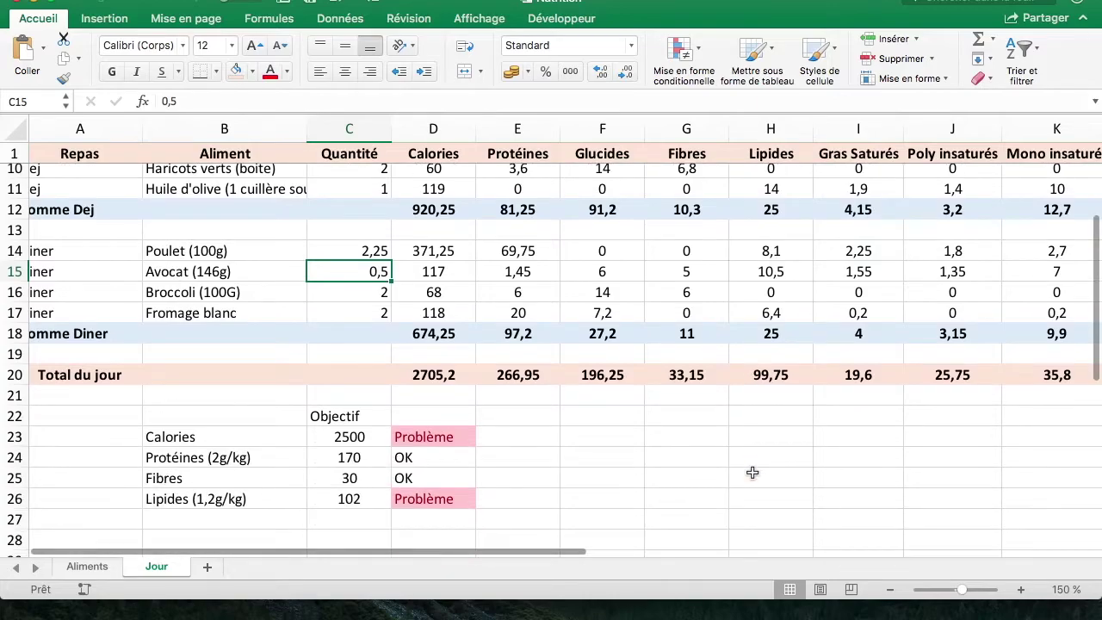
pyautogui.scroll(-1, 715, 250)
pyautogui.click(517, 416)
pyautogui.moveTo(229, 397); pyautogui.dragTo(463, 506)
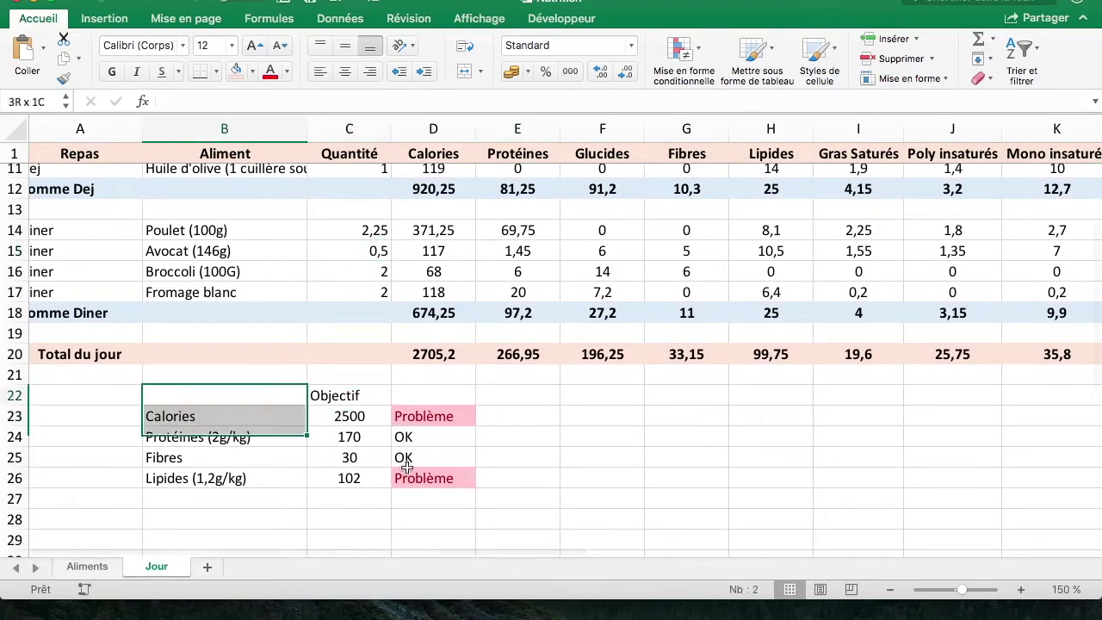
pyautogui.click(568, 456)
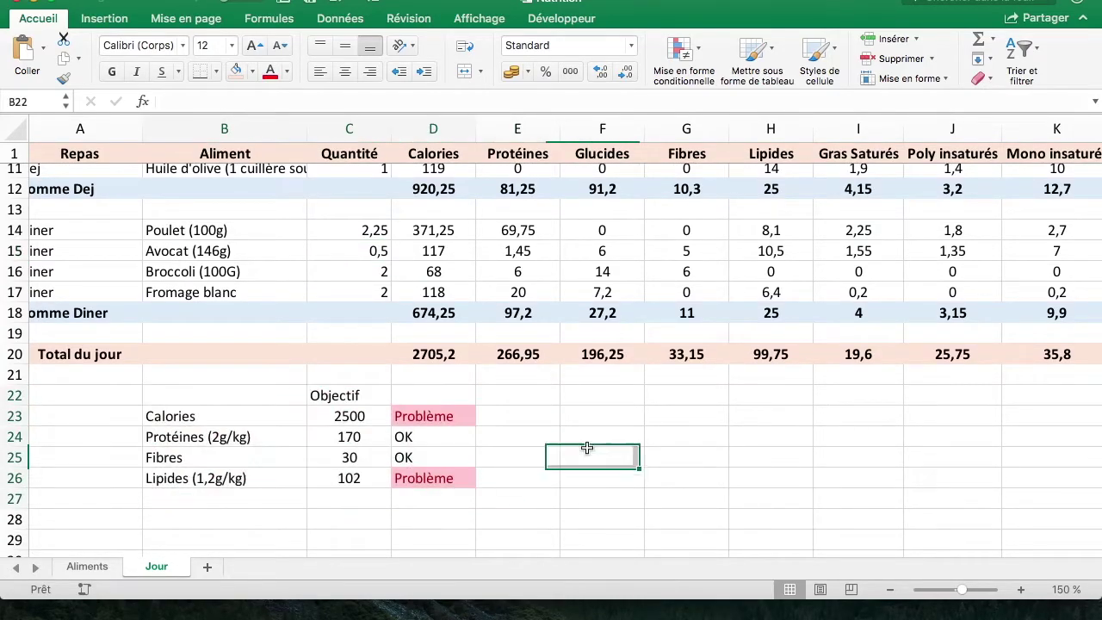
pyautogui.click(349, 395)
pyautogui.press('super+b')
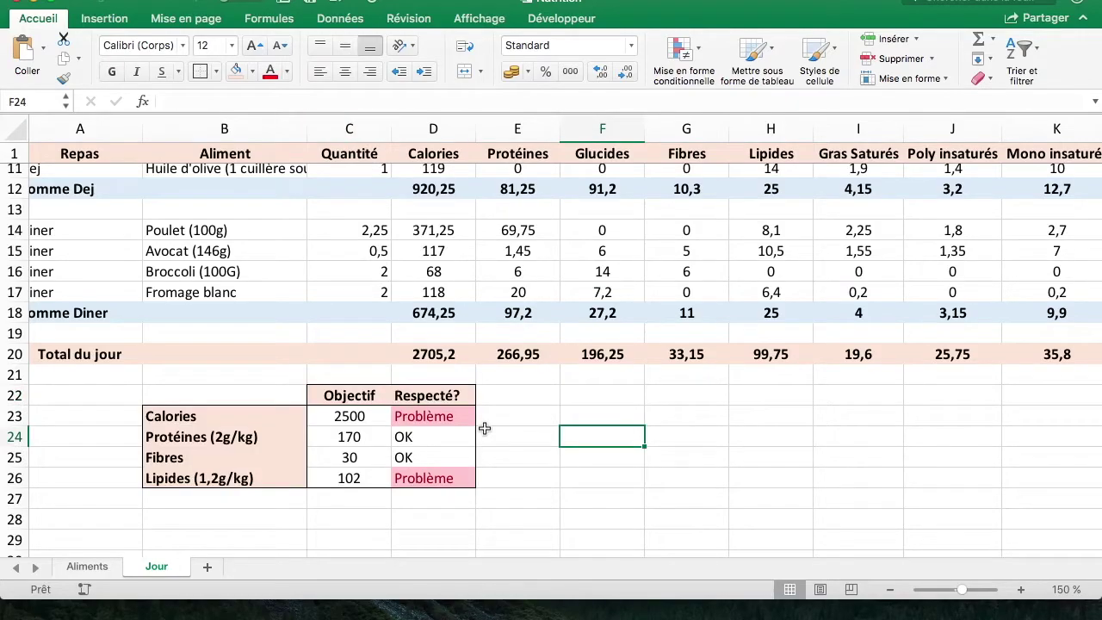
pyautogui.click(521, 442)
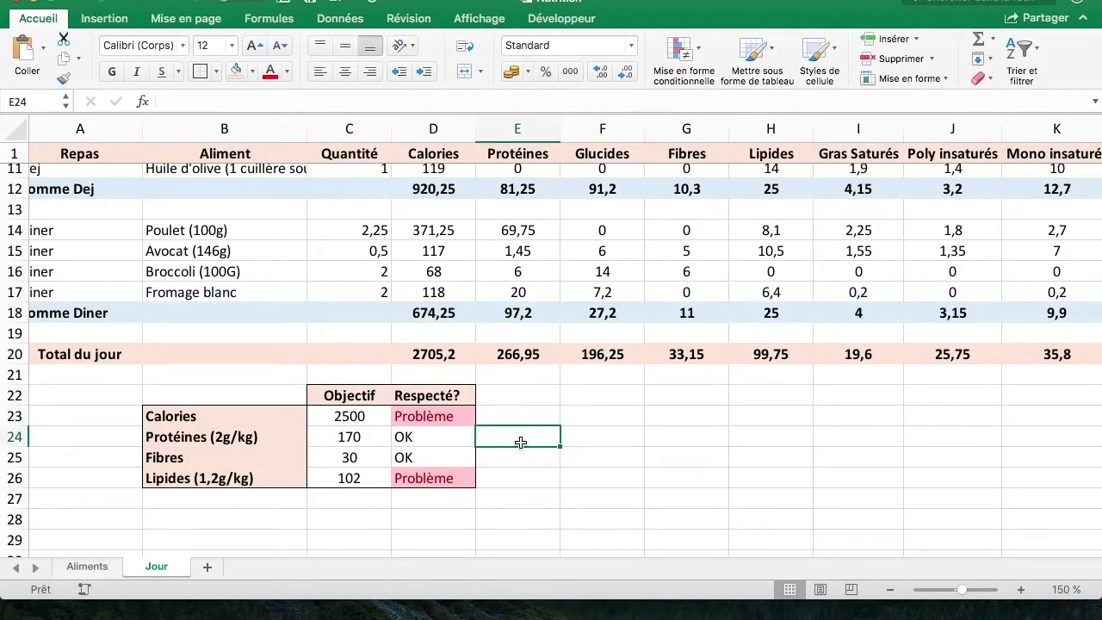
# Step: Return to the lunch meal rows to review the Poulet (100g) and Dej entries
pyautogui.scroll(5, 454, 356)
pyautogui.scroll(4, 454, 356)
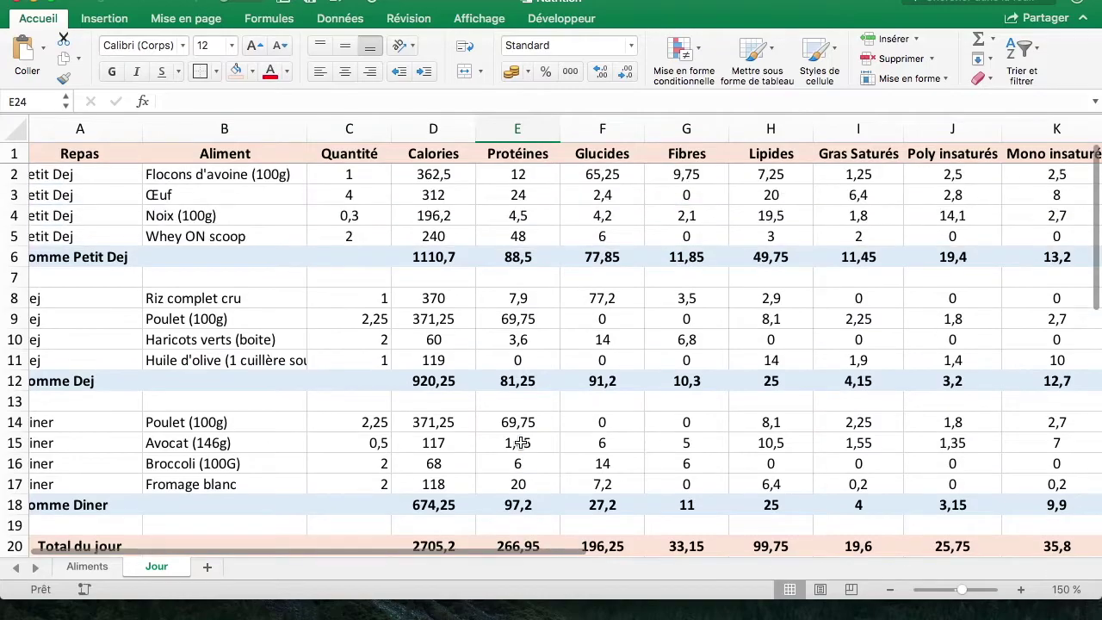
pyautogui.moveTo(310, 549)
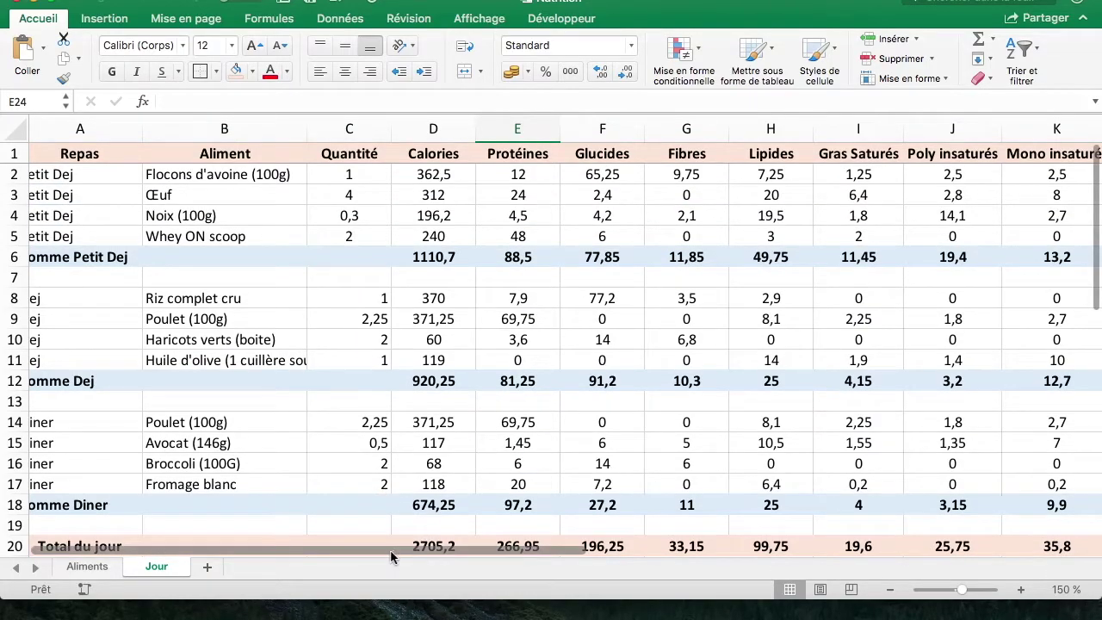
pyautogui.click(144, 320)
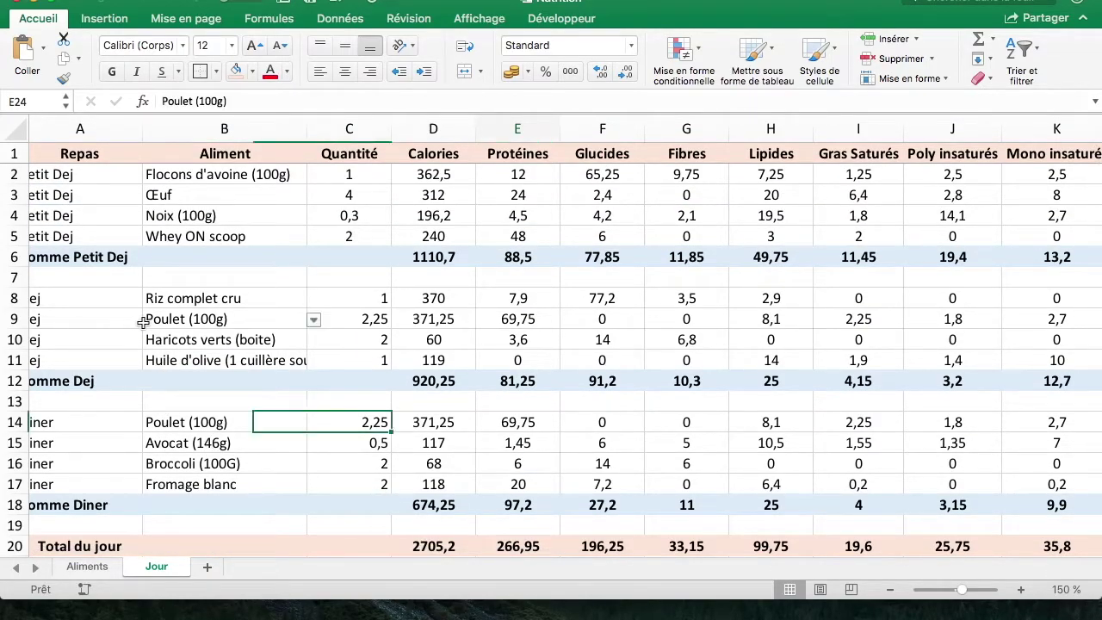
pyautogui.click(131, 321)
pyautogui.scroll(-2, 138, 327)
pyautogui.scroll(-2, 172, 336)
pyautogui.scroll(-2, 218, 344)
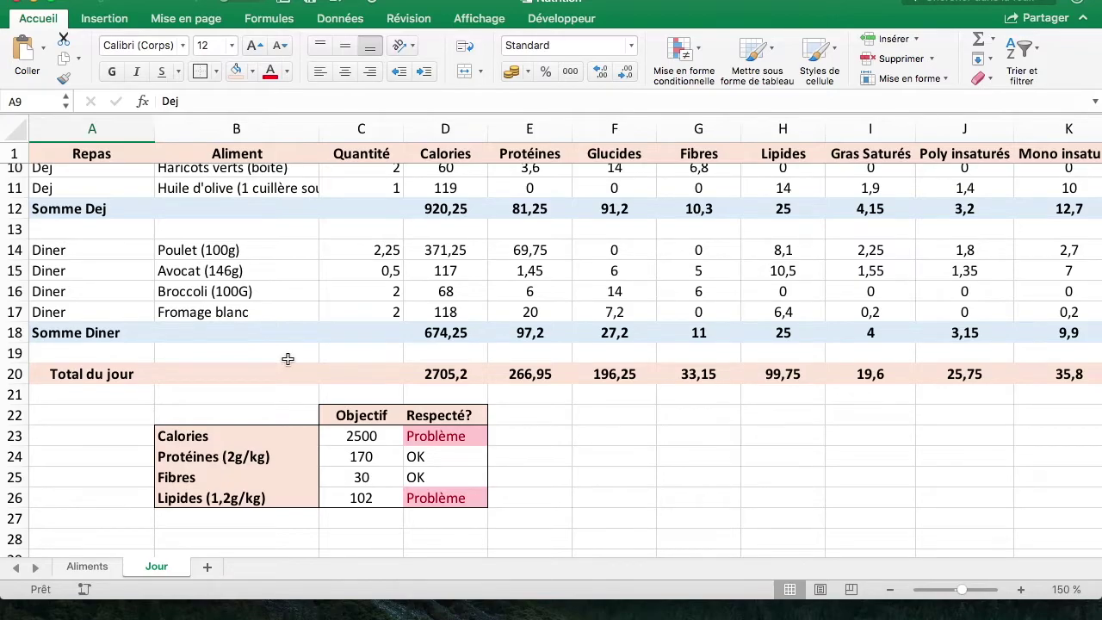
pyautogui.scroll(4, 288, 359)
pyautogui.scroll(-2, 315, 316)
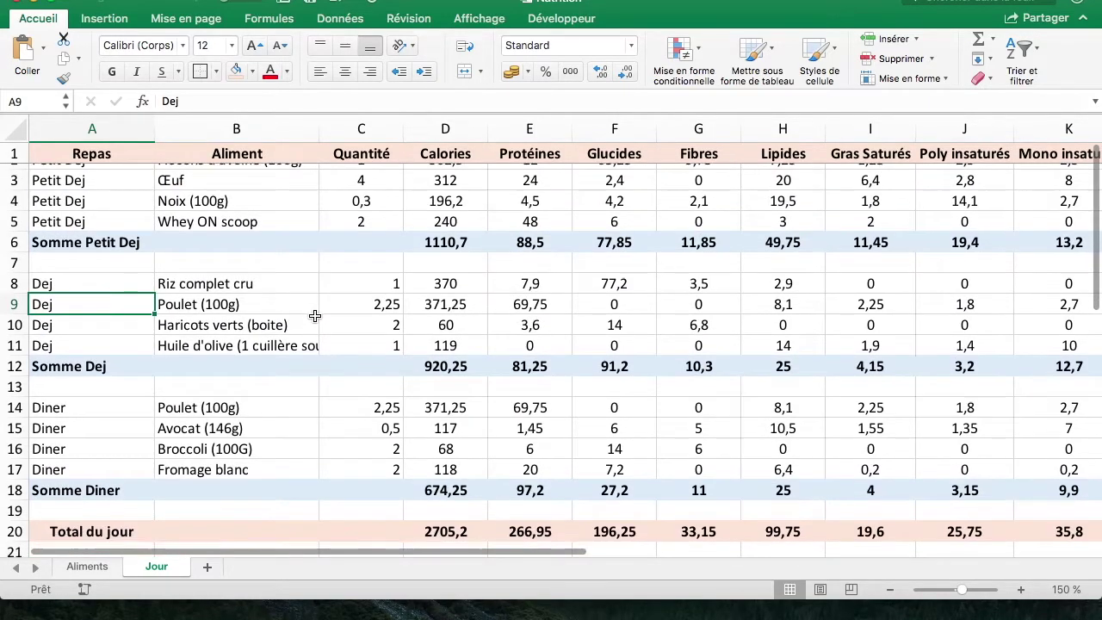
pyautogui.scroll(2, 316, 317)
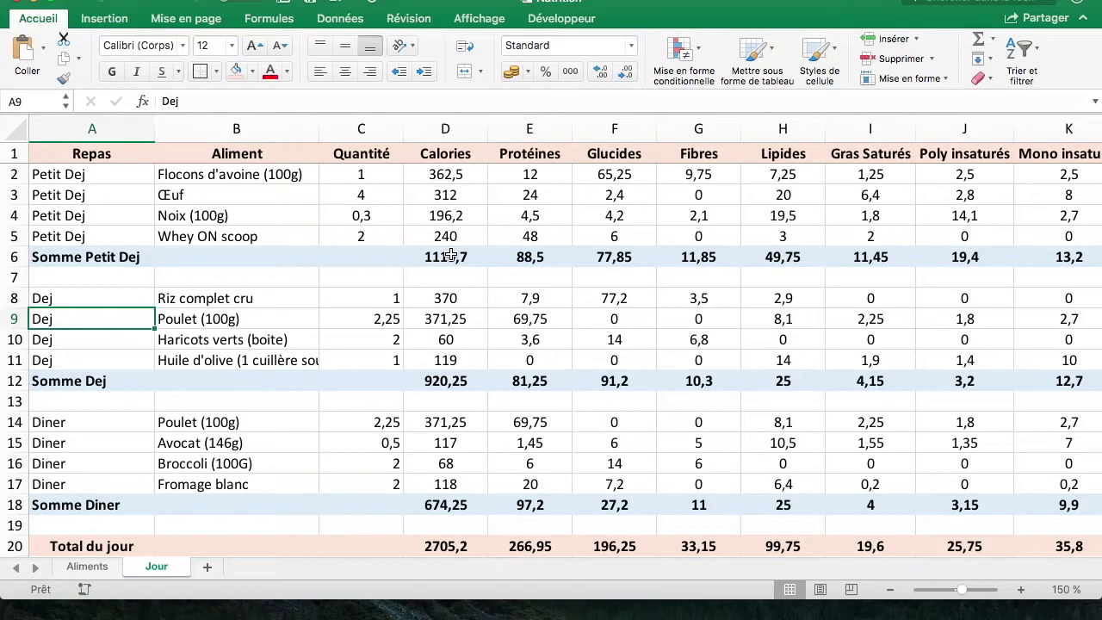
pyautogui.click(102, 566)
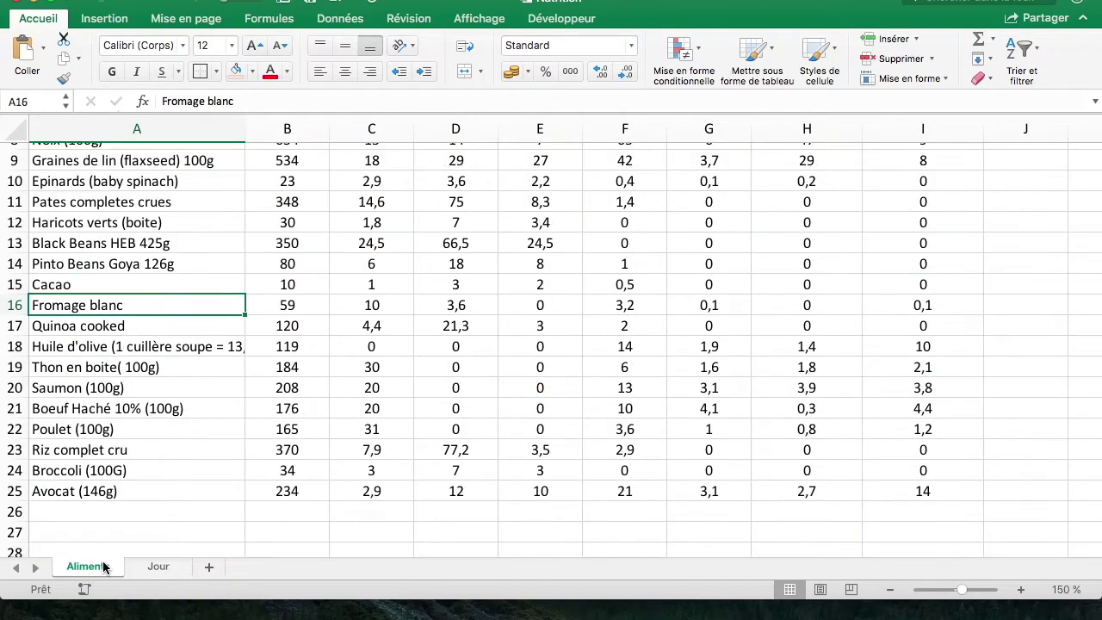
# Step: Enter the label 'Petit Dej 1' in cell A26 below the Aliments food list
pyautogui.click(118, 509)
pyautogui.write('Petit Dej 1')
pyautogui.press('Tab')
pyautogui.scroll(4, 284, 482)
pyautogui.scroll(-5, 283, 482)
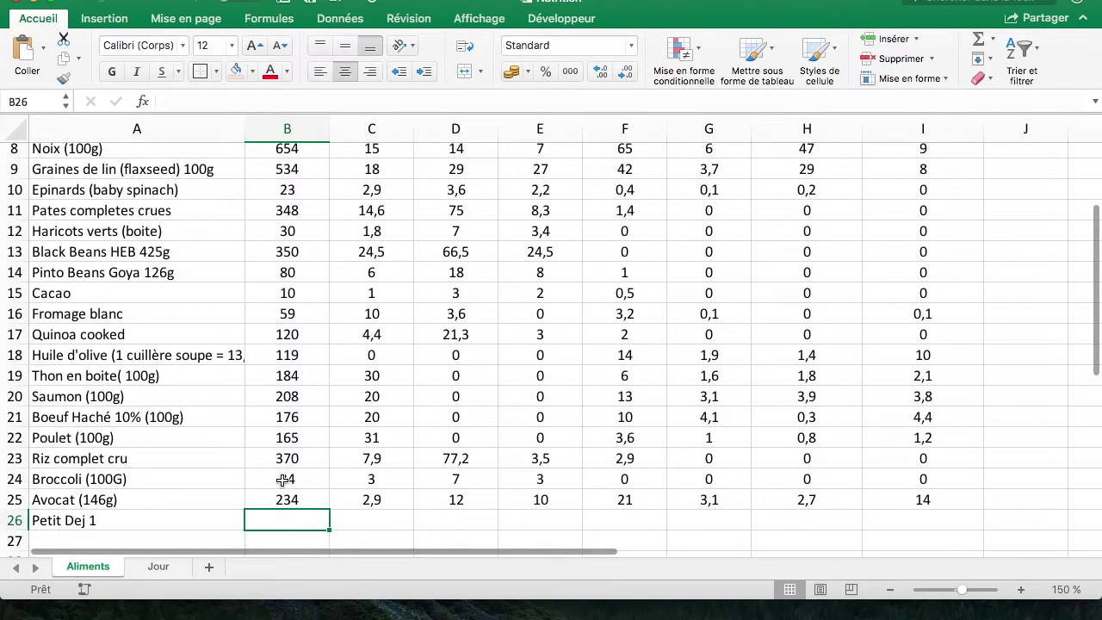
# Step: Back on the Jour sheet, select the breakfast totals D6:K6
pyautogui.click(180, 570)
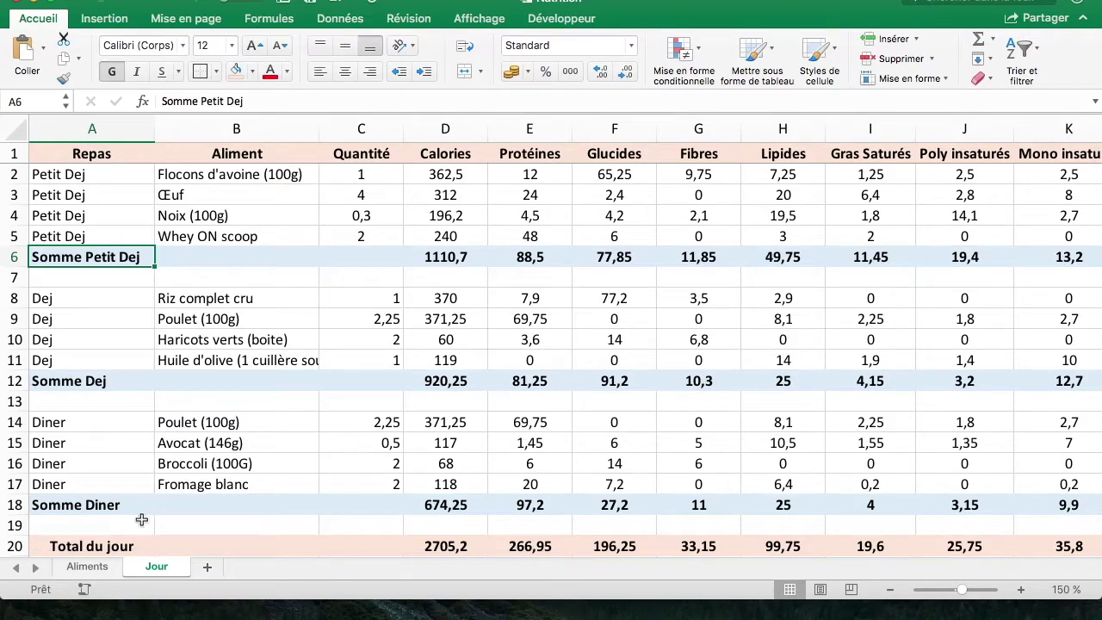
pyautogui.click(105, 570)
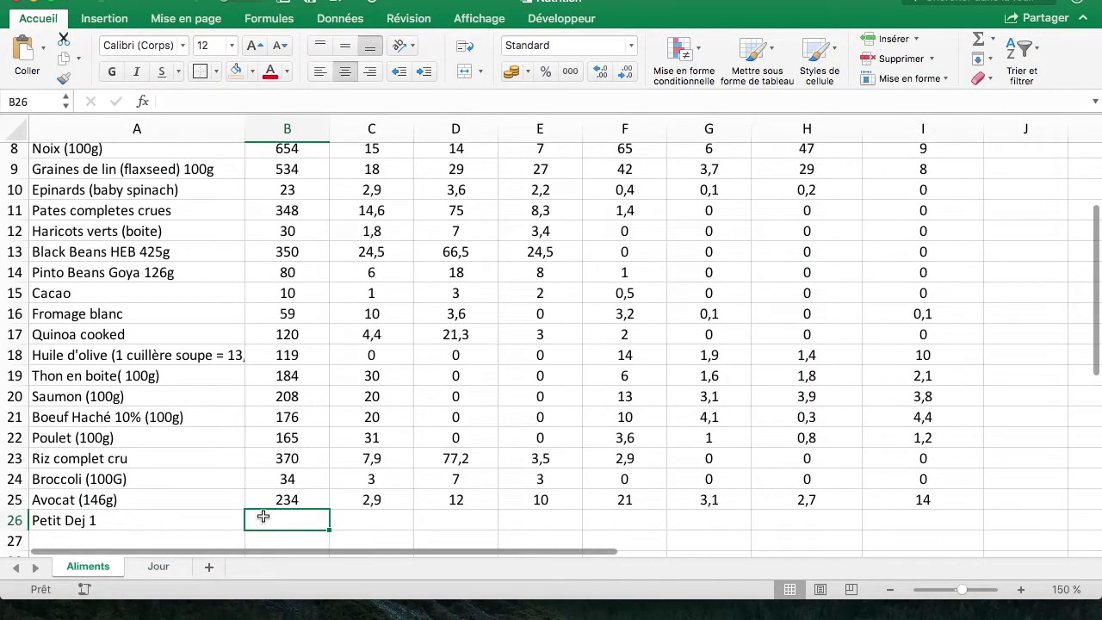
pyautogui.write('=')
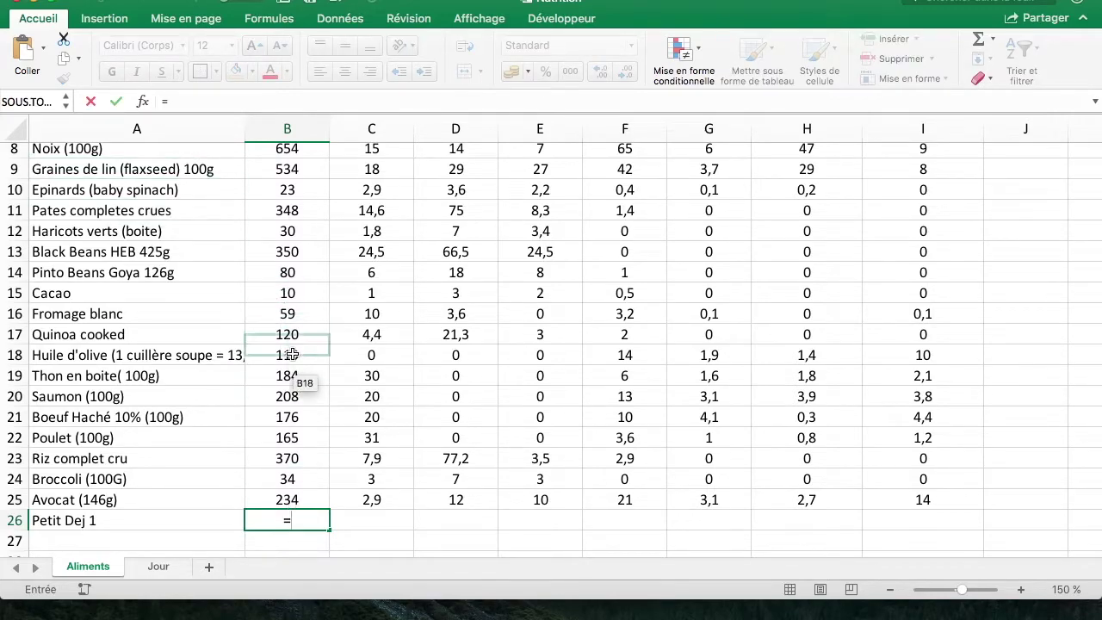
pyautogui.press('Escape')
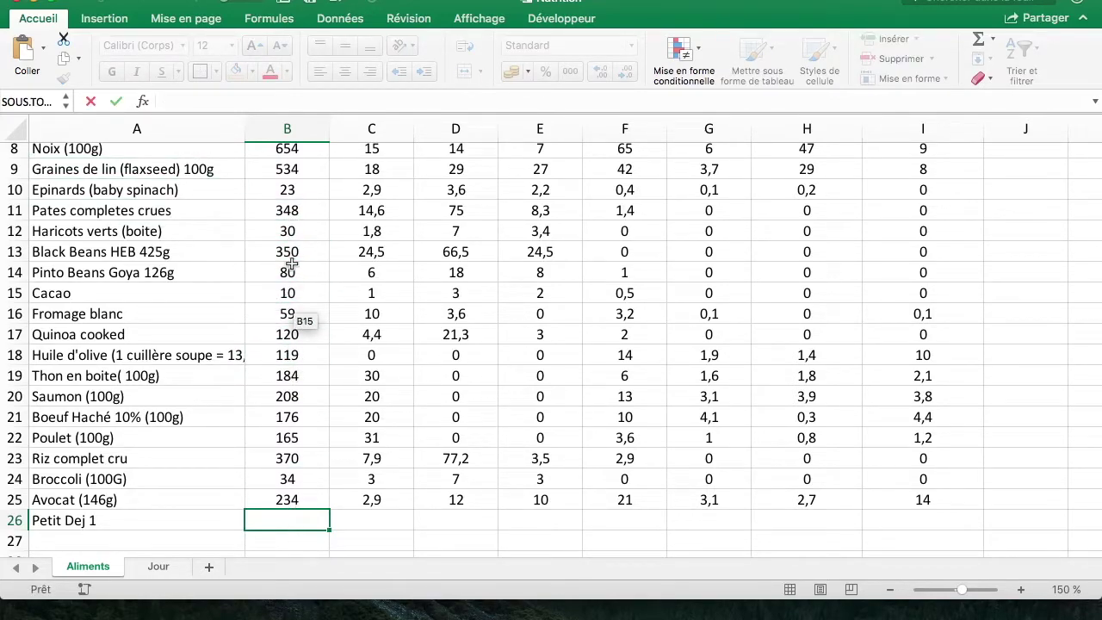
pyautogui.click(160, 567)
pyautogui.click(351, 304)
pyautogui.moveTo(460, 262)
pyautogui.mouseDown()
pyautogui.moveTo(1082, 263)
pyautogui.moveTo(773, 256)
pyautogui.mouseUp()
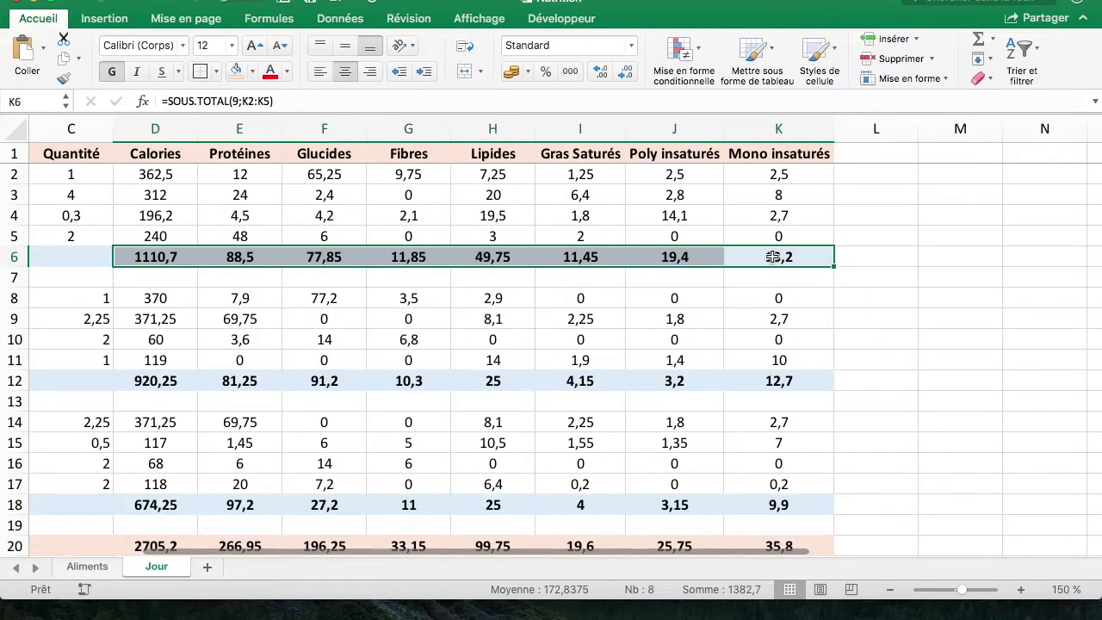
# Step: Paste the copied breakfast totals D6:K6 as values into Aliments B26:I26
pyautogui.hotkey('ctrl', 'c')
pyautogui.click(99, 570)
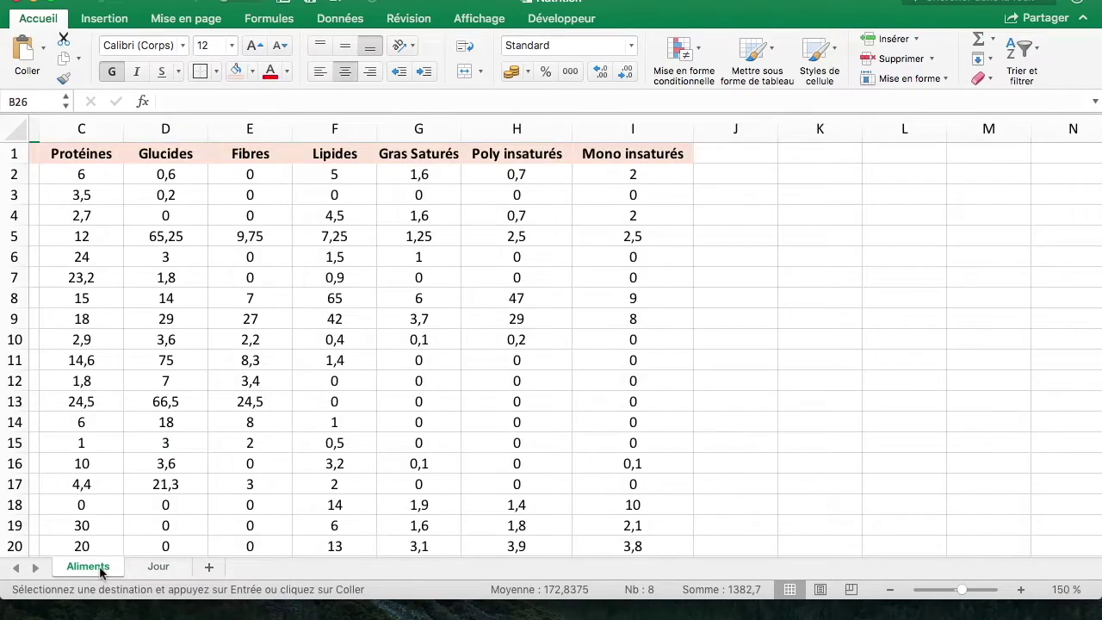
pyautogui.scroll(3, 356, 505)
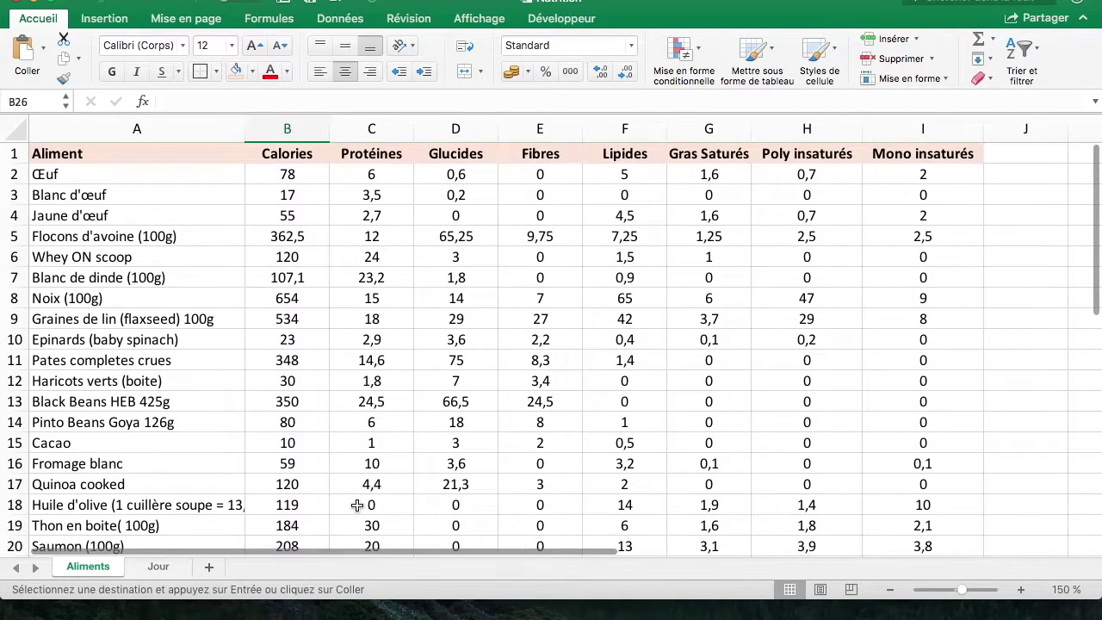
pyautogui.scroll(-5, 357, 505)
pyautogui.rightClick(301, 486)
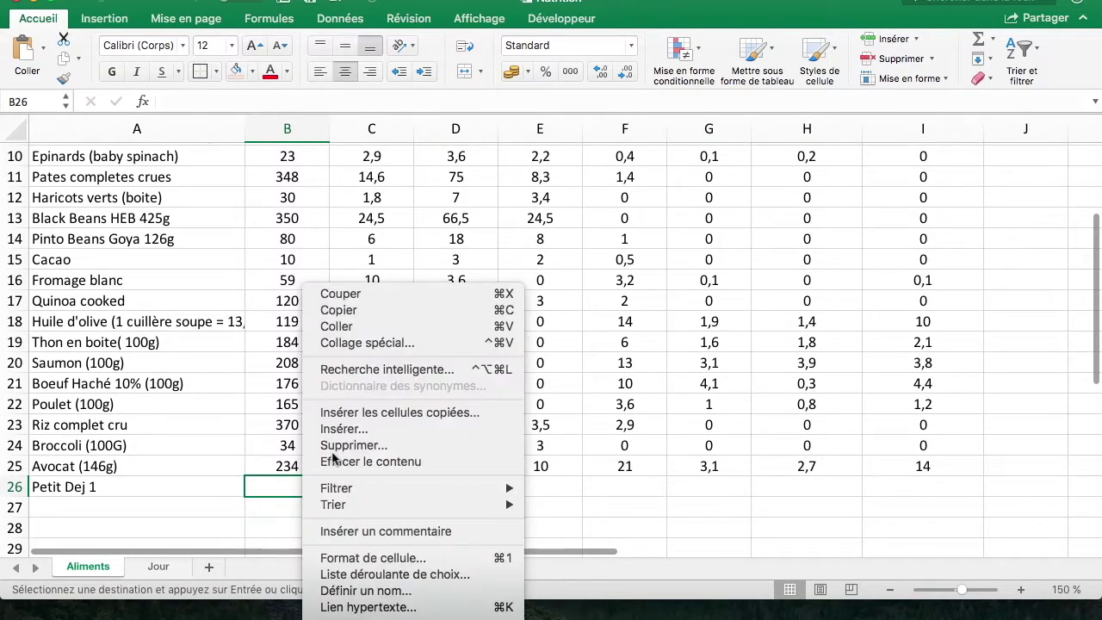
pyautogui.click(406, 345)
pyautogui.click(290, 266)
pyautogui.press('Return')
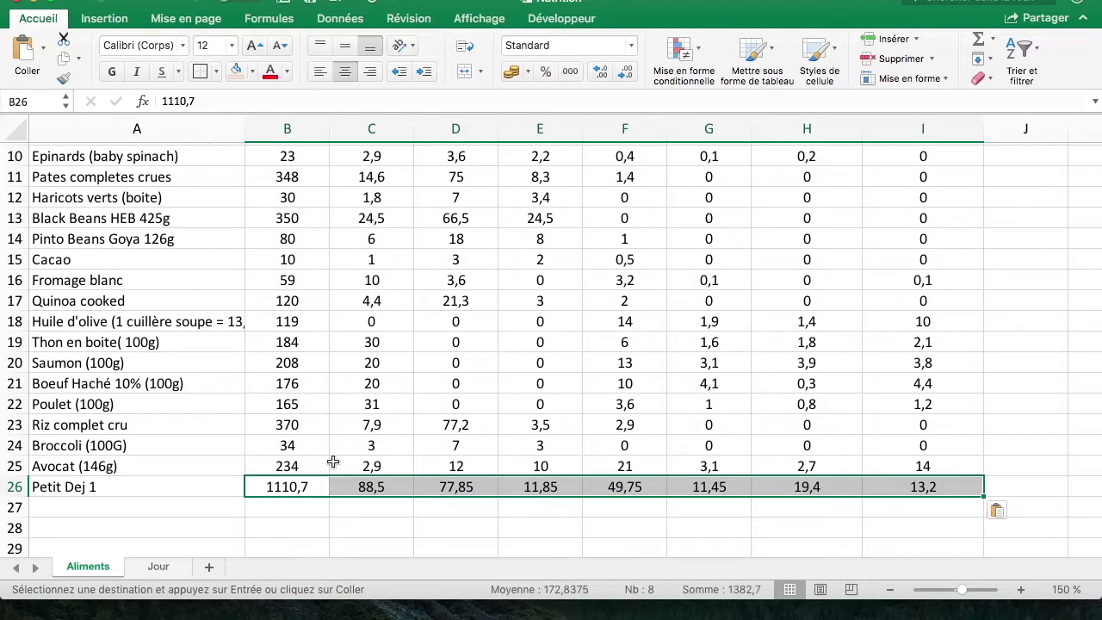
# Step: Select the breakfast foods and quantities B2:C5 on Jour, then the Petit Dej 1 label
pyautogui.click(158, 566)
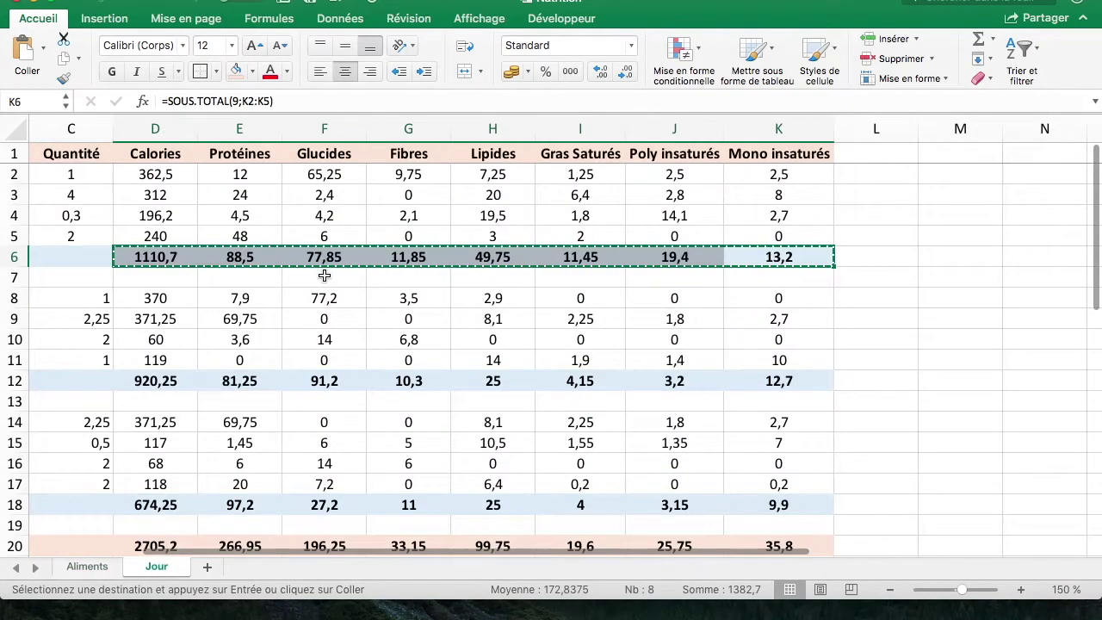
pyautogui.moveTo(249, 176); pyautogui.dragTo(365, 247)
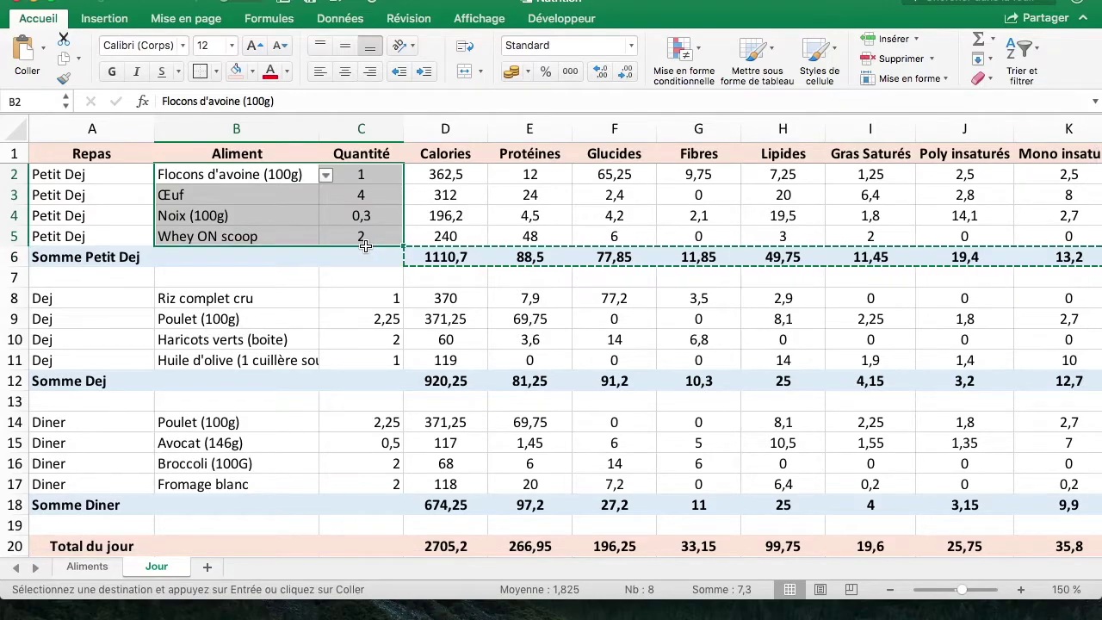
pyautogui.click(90, 566)
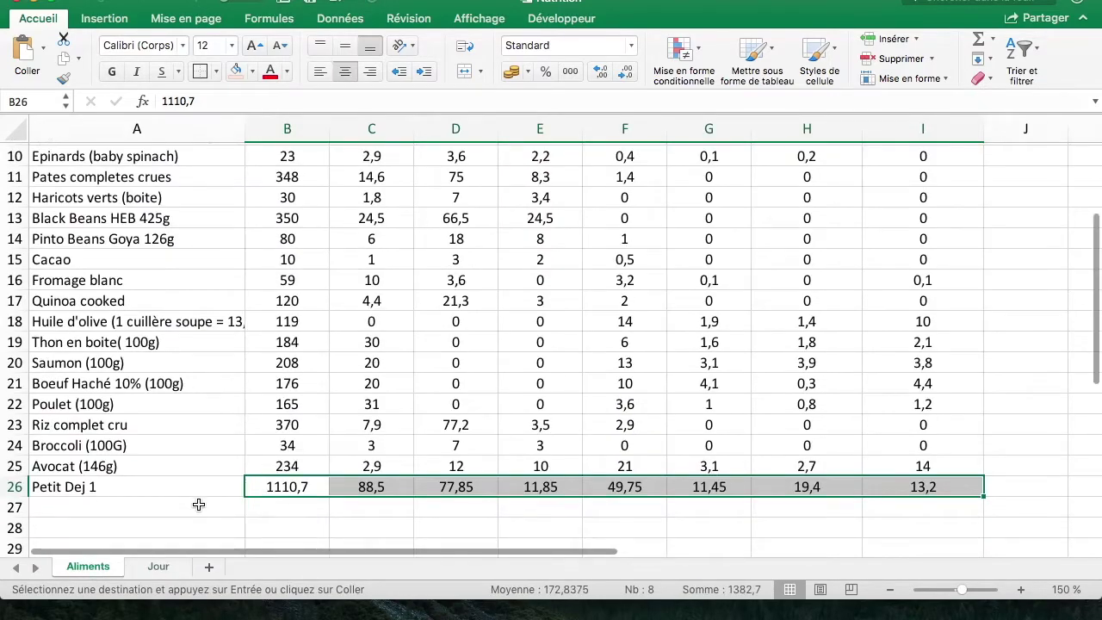
pyautogui.click(205, 488)
# Step: Add a comment to Petit Dej 1 listing the breakfast foods and quantities, sized to fit
pyautogui.rightClick(205, 493)
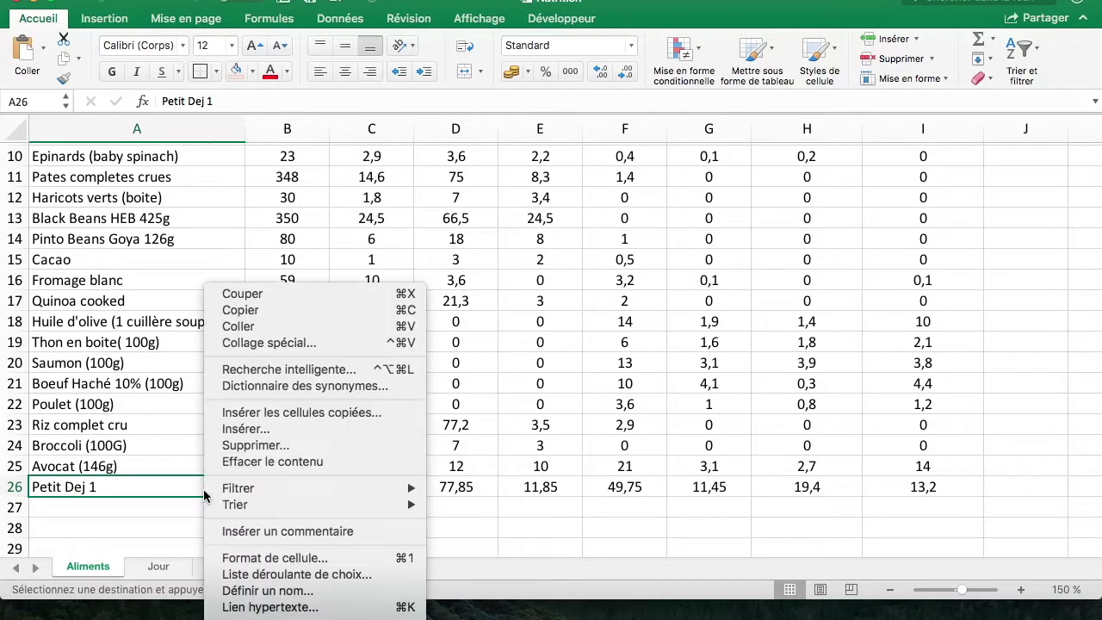
pyautogui.press('Escape')
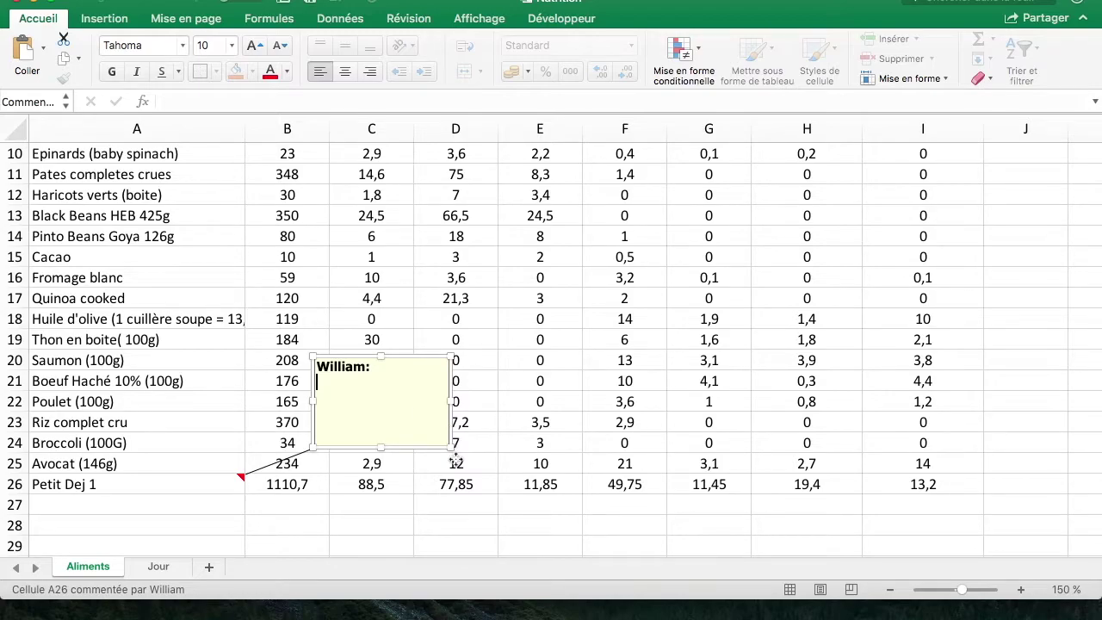
pyautogui.press('super+v')
pyautogui.moveTo(453, 458); pyautogui.dragTo(585, 479)
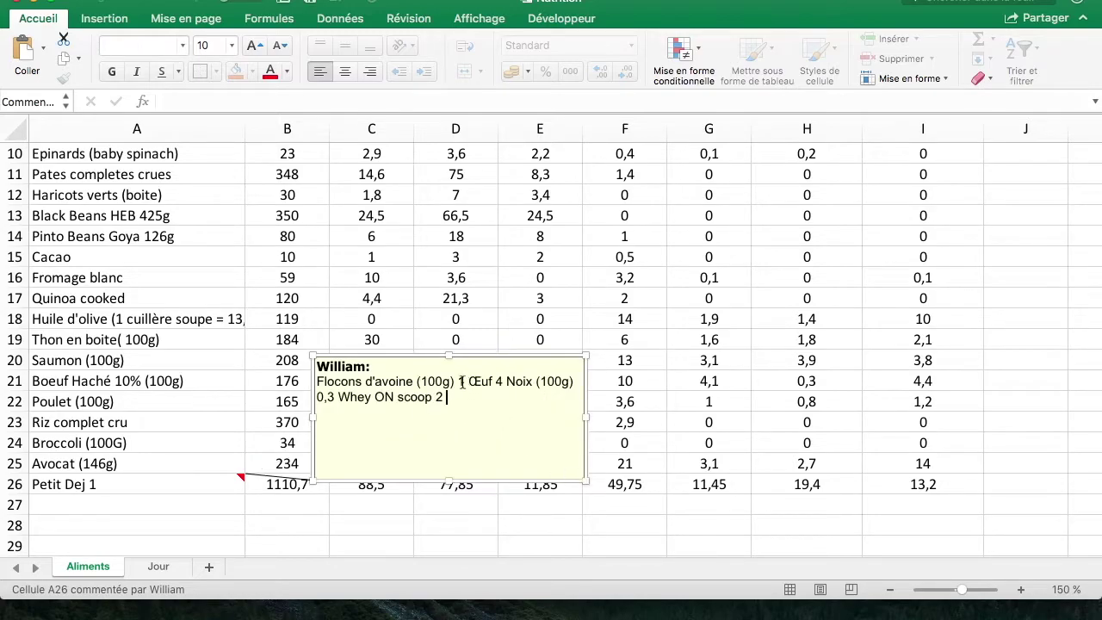
pyautogui.click(655, 401)
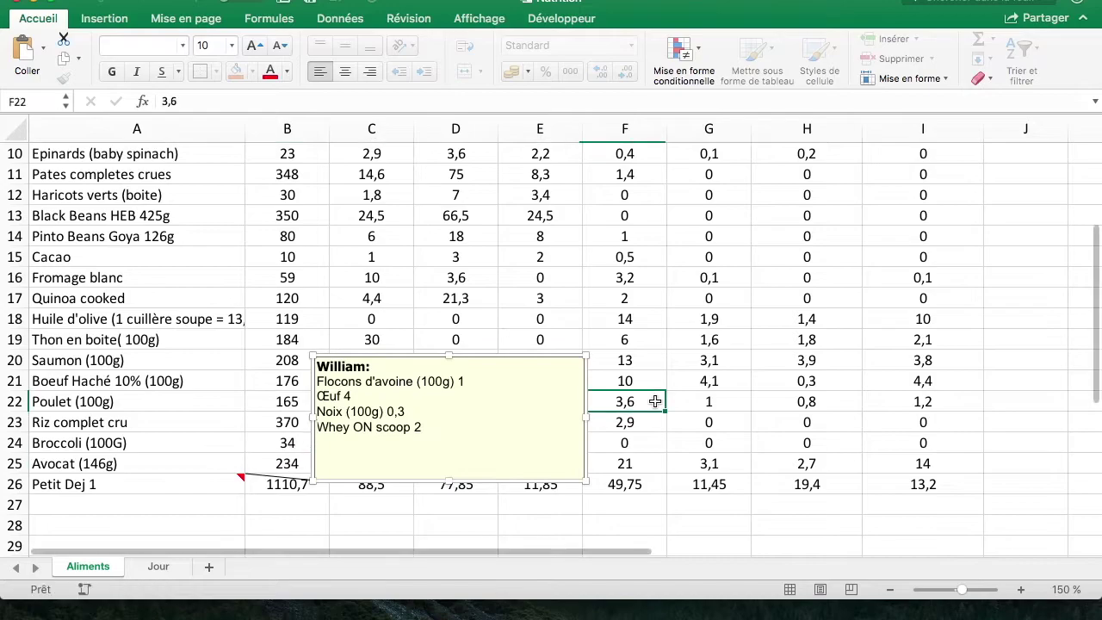
# Step: Enter a 'Cpommentai' header in cell J1 of the Aliments sheet
pyautogui.click(1051, 486)
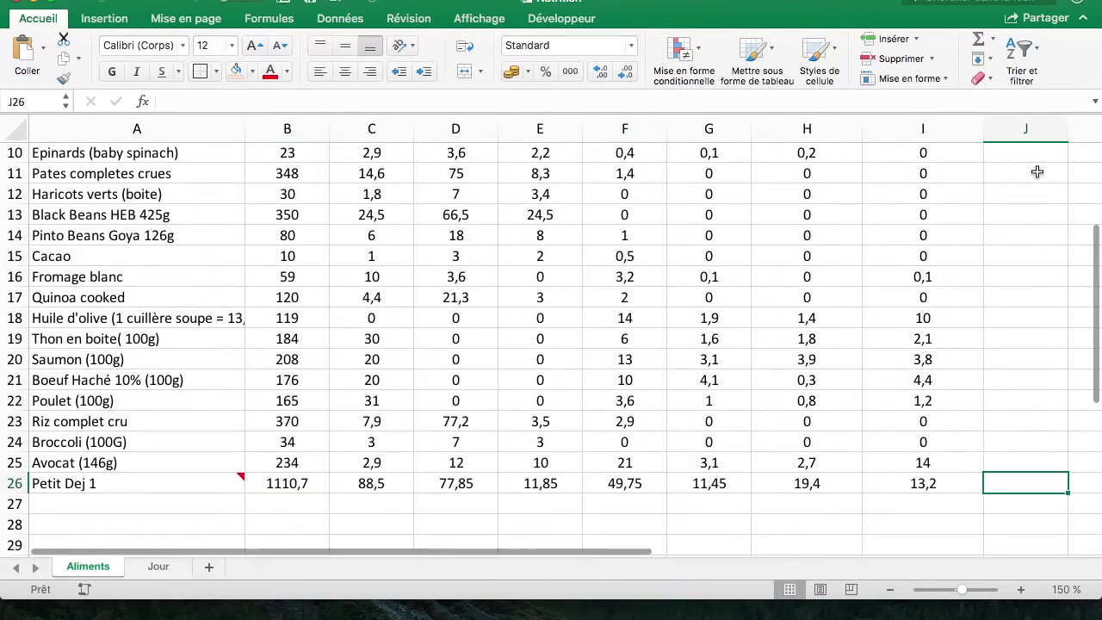
pyautogui.scroll(5, 1038, 173)
pyautogui.click(1038, 172)
pyautogui.click(1029, 151)
pyautogui.write('Cpomm')
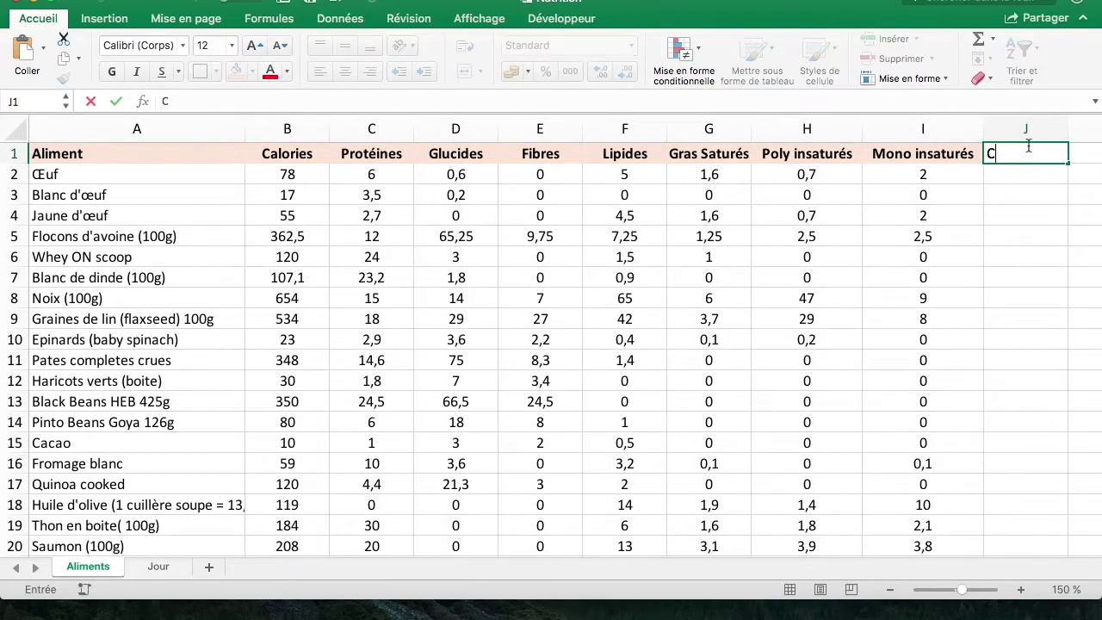
pyautogui.write('entaires')
pyautogui.press('Return')
pyautogui.scroll(-5, 308, 499)
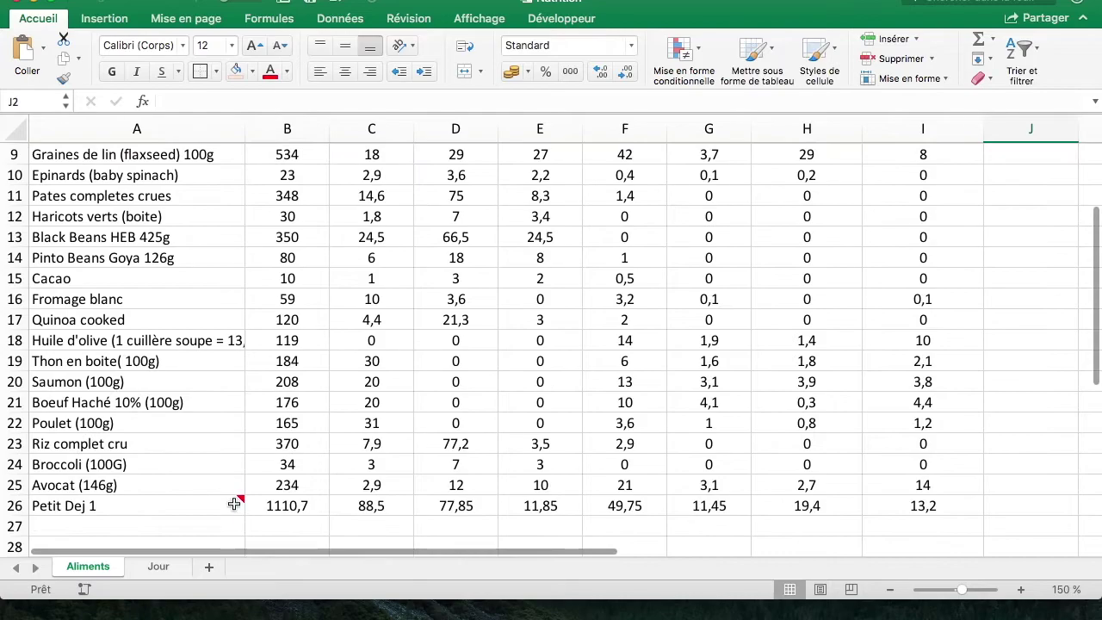
pyautogui.click(161, 567)
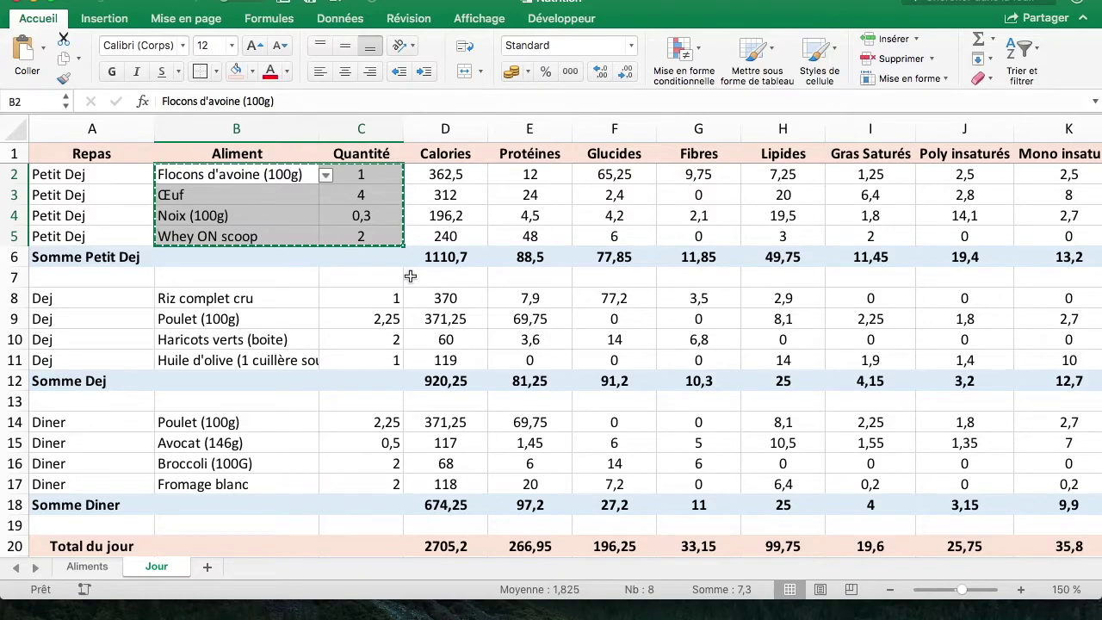
# Step: Clear the three breakfast foods in B3:B5 on Jour
pyautogui.click(600, 234)
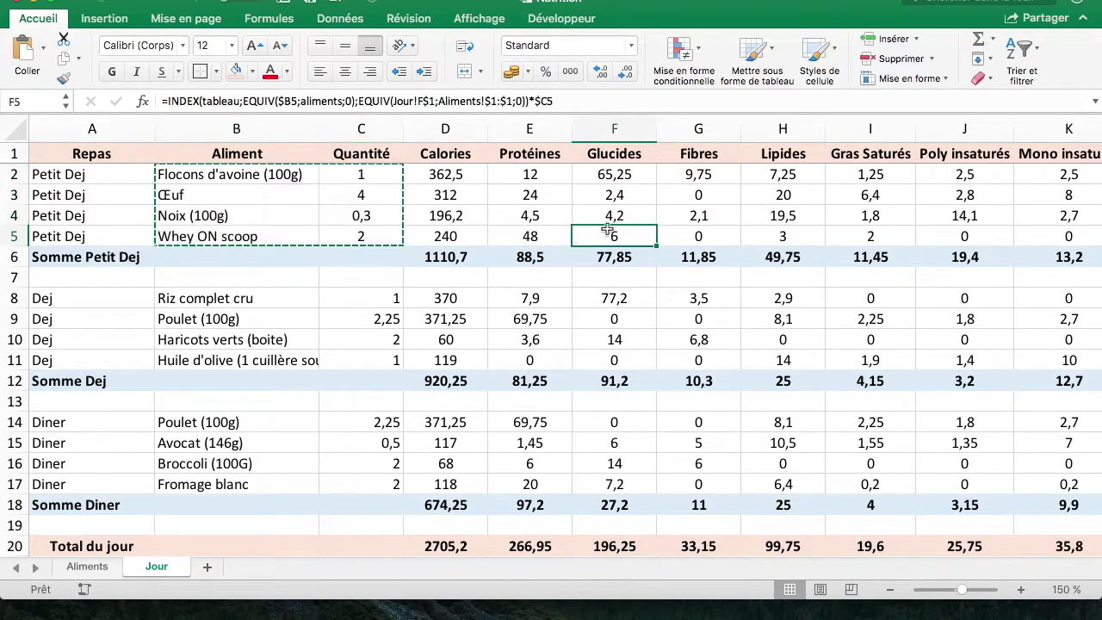
pyautogui.click(1046, 240)
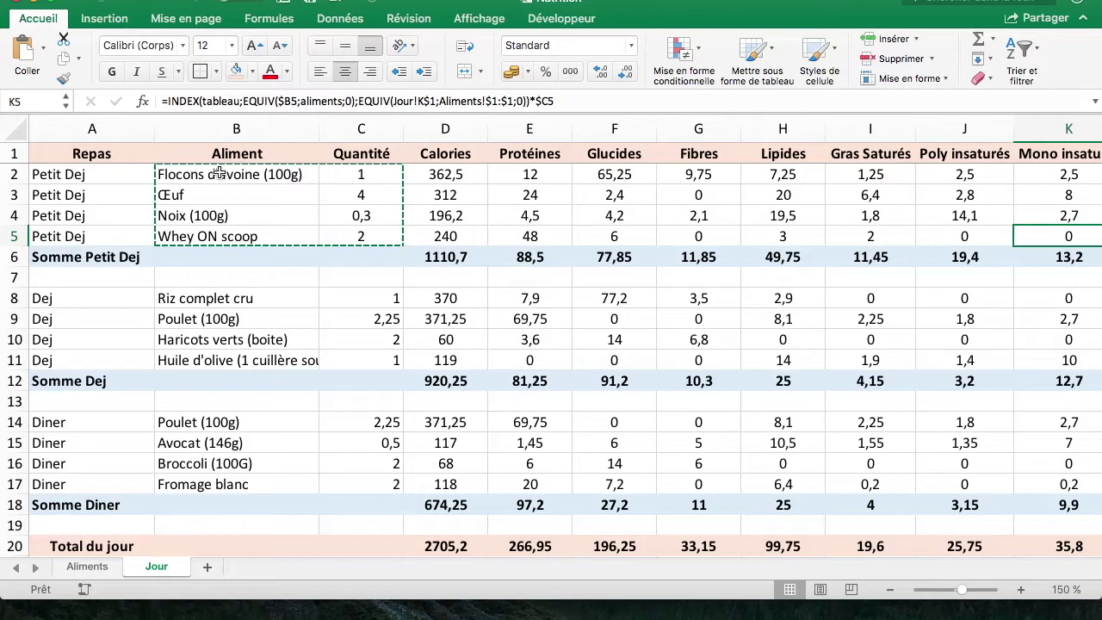
pyautogui.click(220, 173)
pyautogui.moveTo(247, 243); pyautogui.dragTo(241, 196)
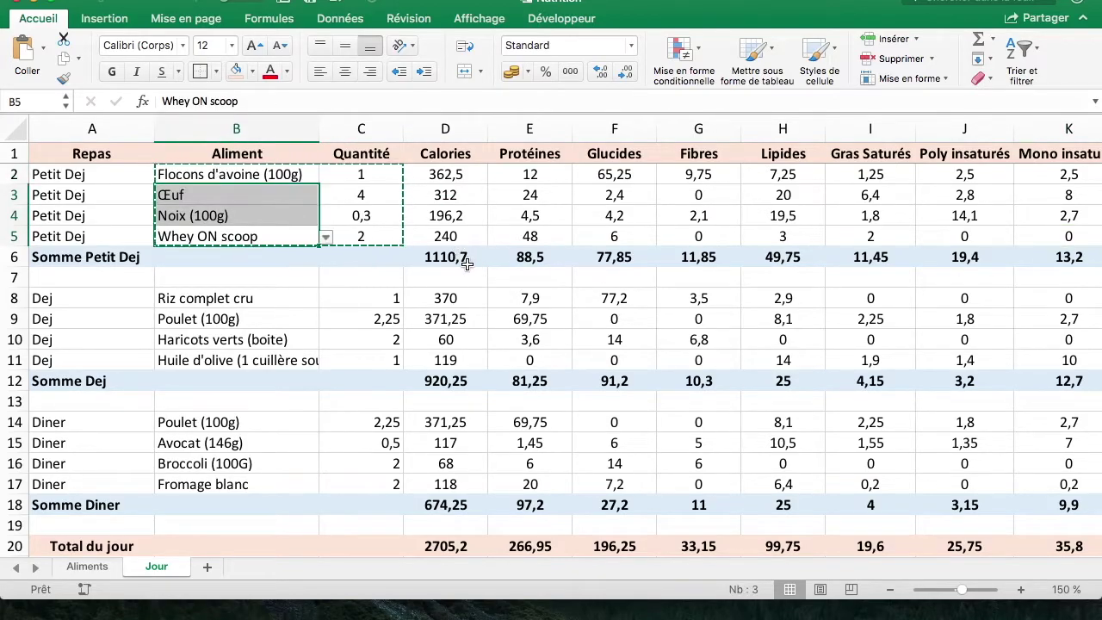
pyautogui.press('Delete')
# Step: Choose Petit Dej 1 from B2's food dropdown, pulling 1110,7 calories
pyautogui.click(288, 176)
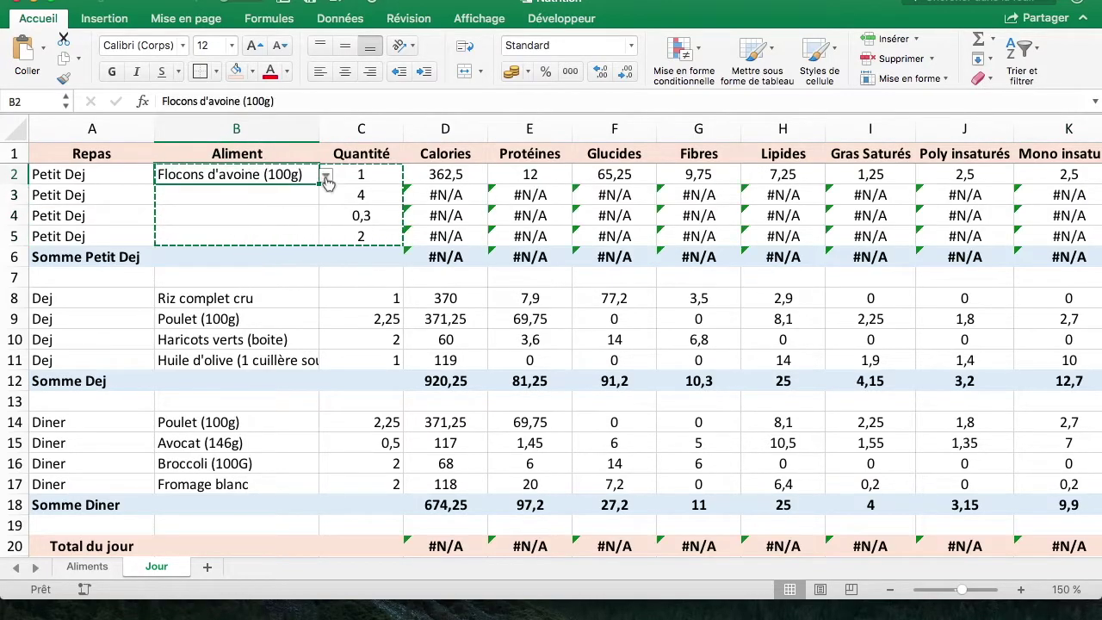
pyautogui.click(326, 176)
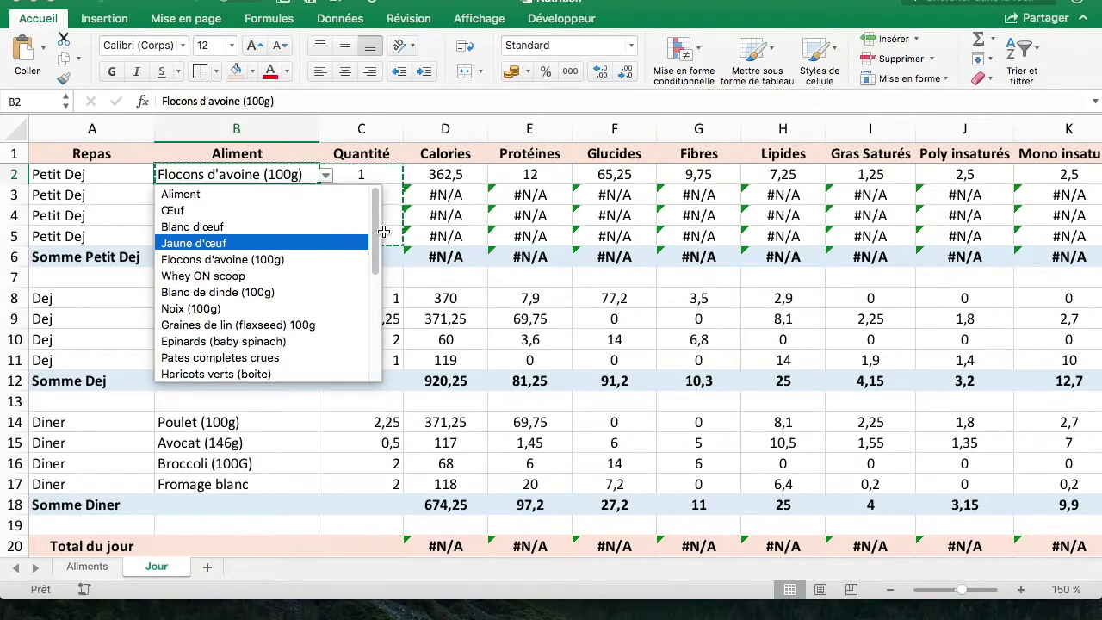
pyautogui.scroll(-2, 362, 284)
pyautogui.scroll(-10, 361, 327)
pyautogui.click(270, 381)
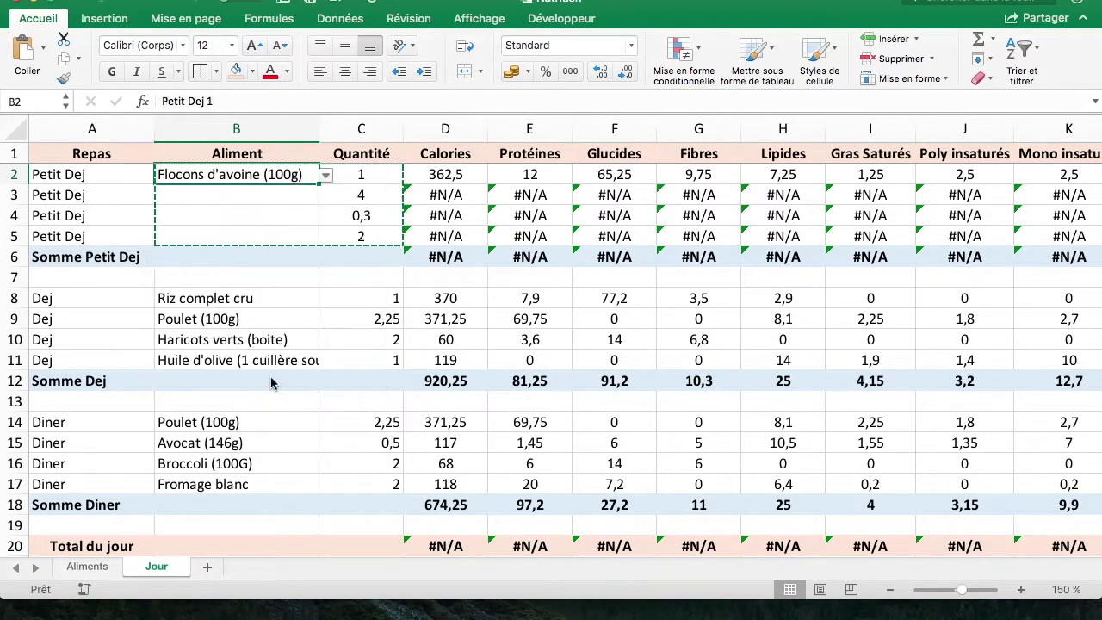
pyautogui.click(466, 220)
pyautogui.click(455, 173)
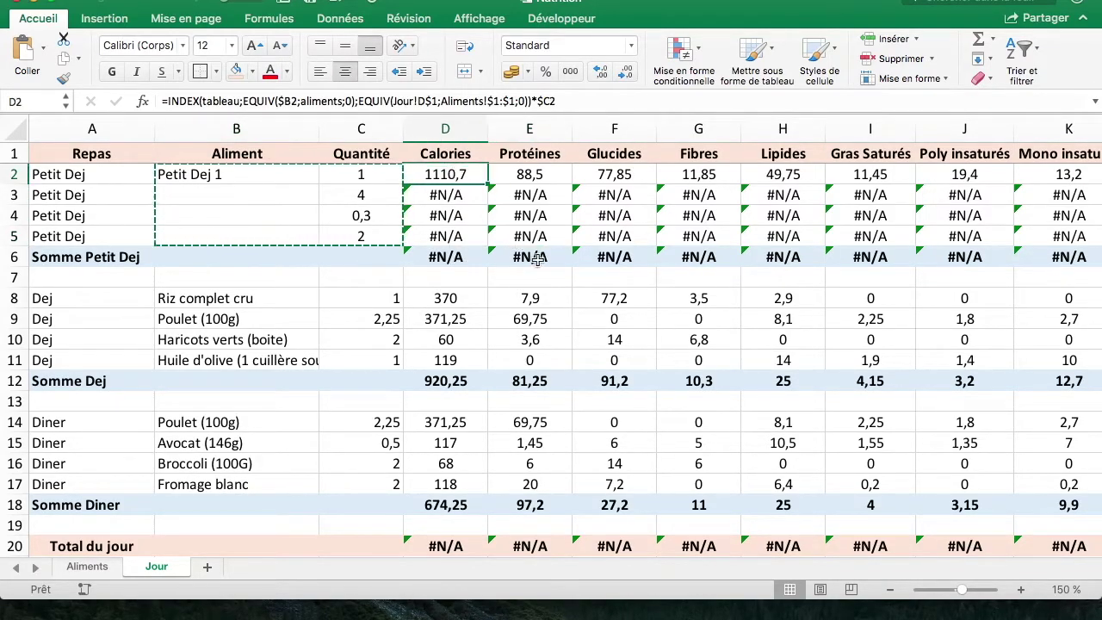
# Step: Wrap D2's calories formula in SIERREUR(...;"") so errors show blank
pyautogui.click(168, 100)
pyautogui.write('sie')
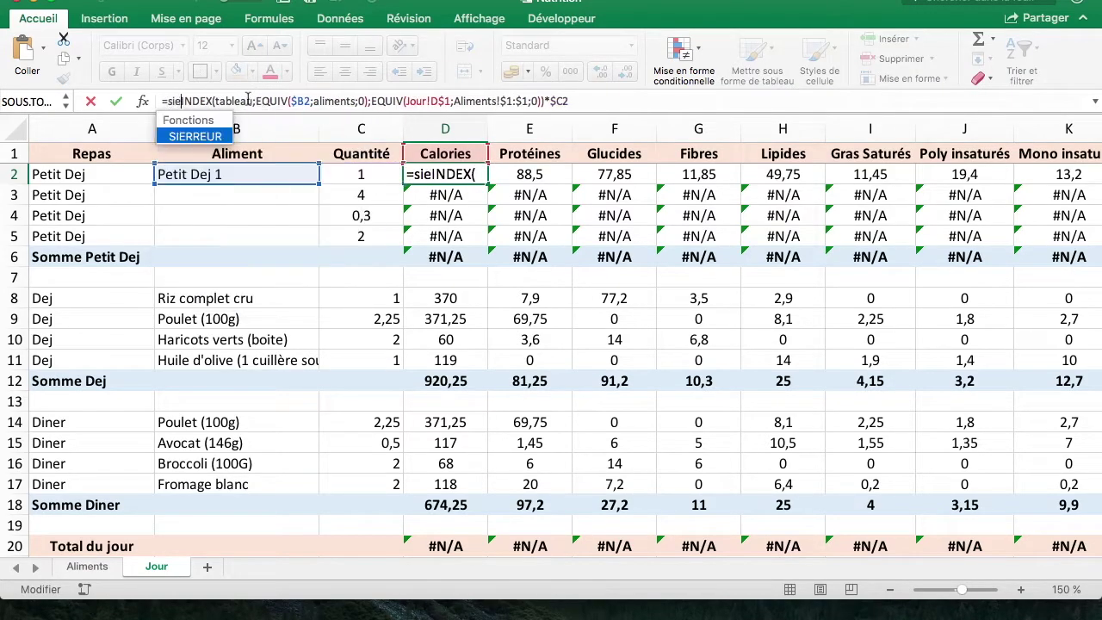
pyautogui.write('rreur(')
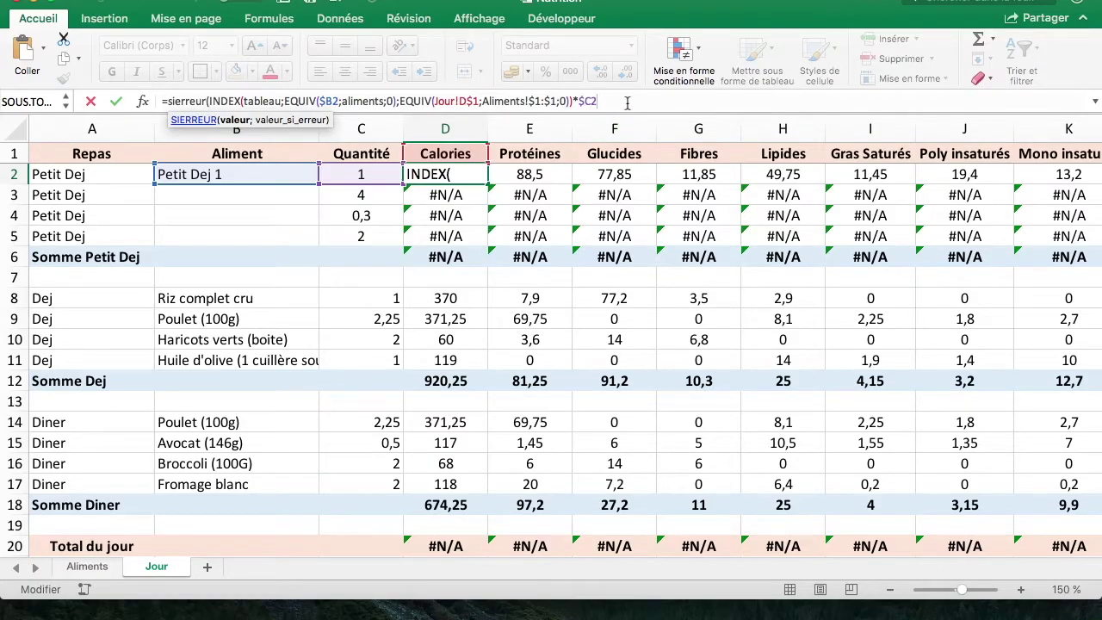
pyautogui.write(';""')
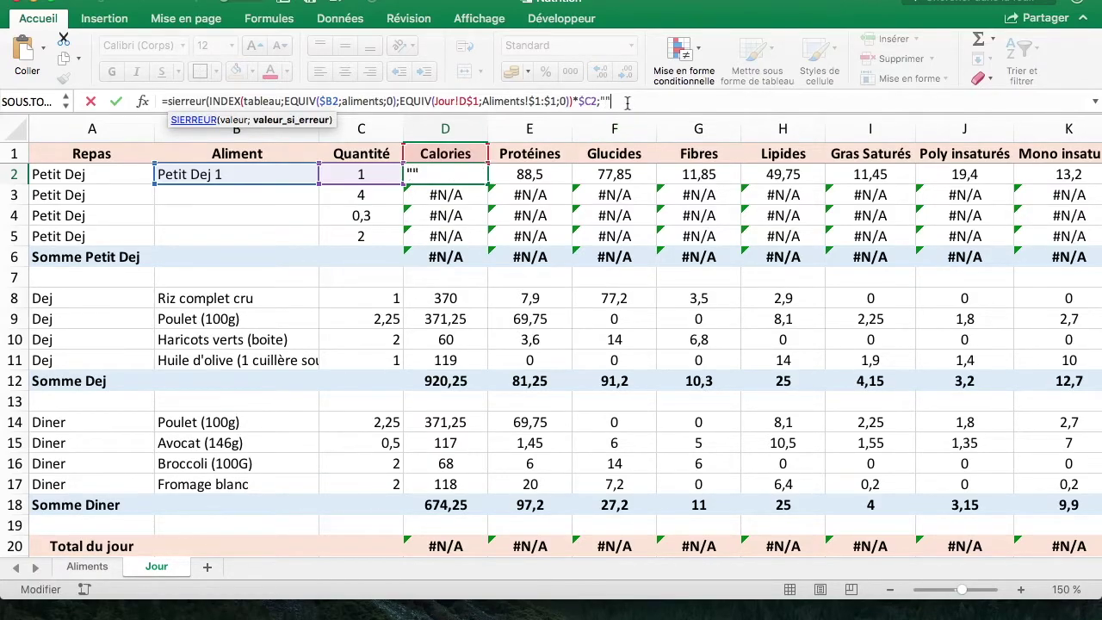
pyautogui.press('Return')
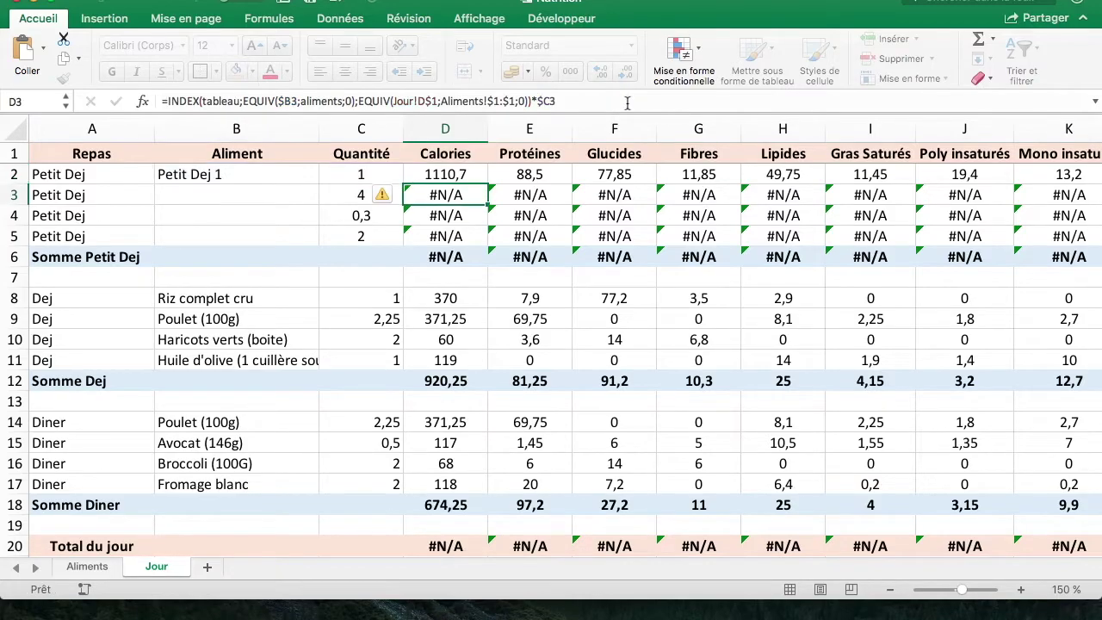
# Step: Copy D2's new formula into the breakfast D2:K5, lunch D8:K11 and dinner D14:K17 blocks
pyautogui.click(452, 174)
pyautogui.hotkey('ctrl', 'c')
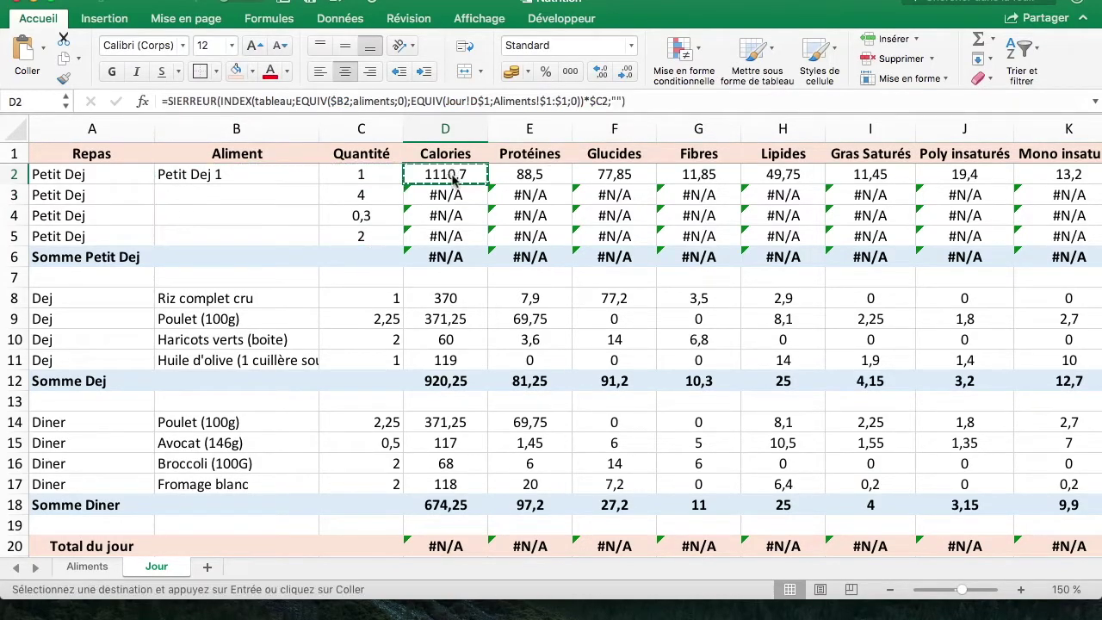
pyautogui.moveTo(1053, 245); pyautogui.dragTo(434, 175)
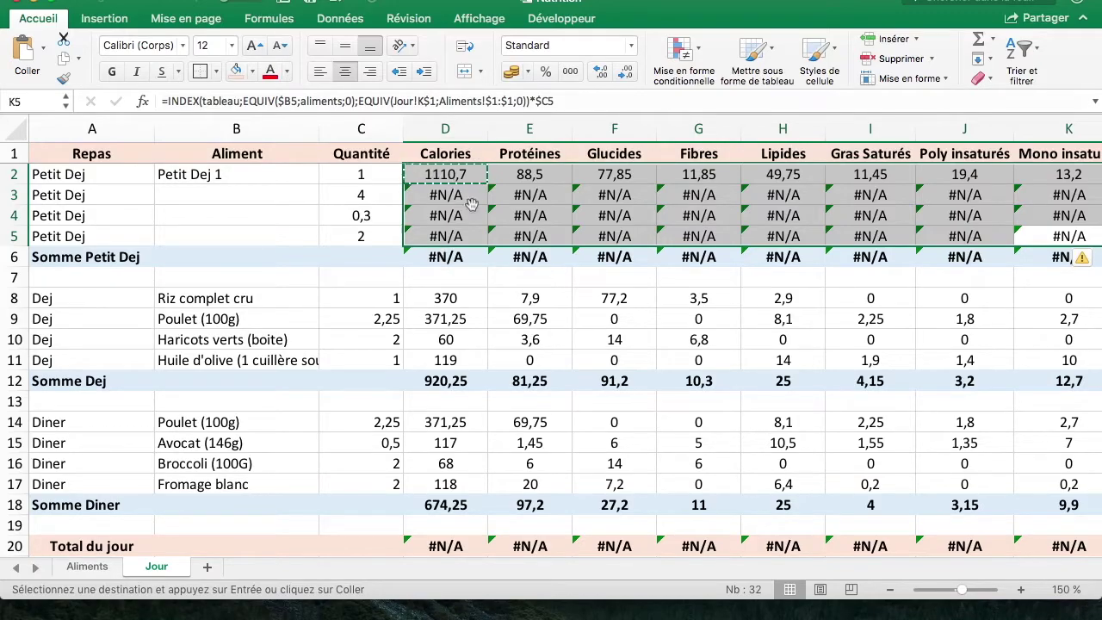
pyautogui.hotkey('ctrl', 'v')
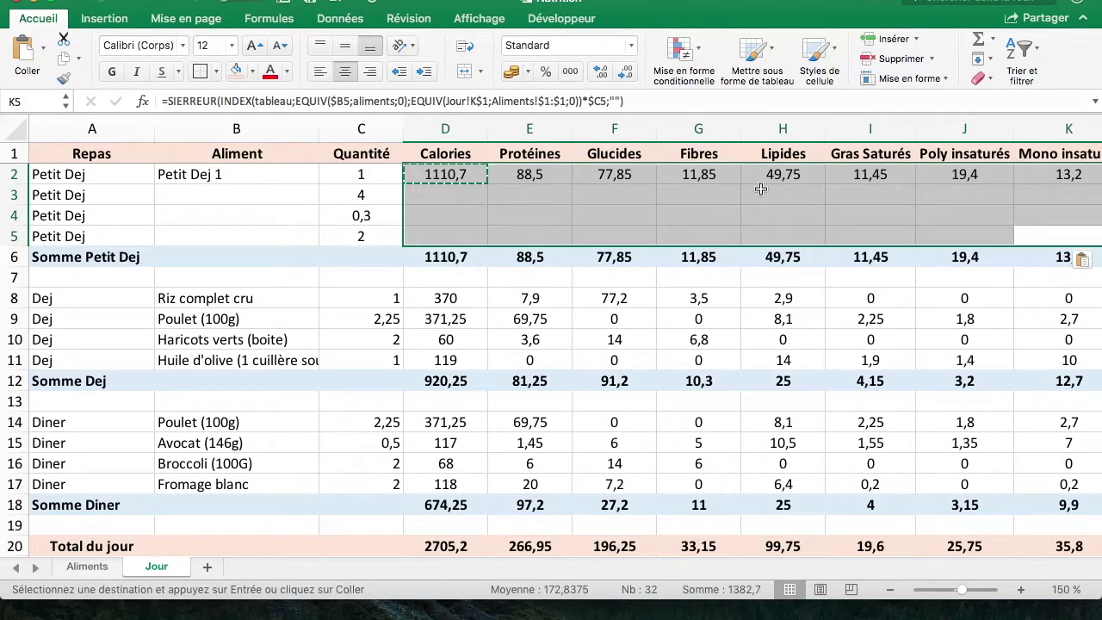
pyautogui.moveTo(445, 295); pyautogui.dragTo(1040, 361)
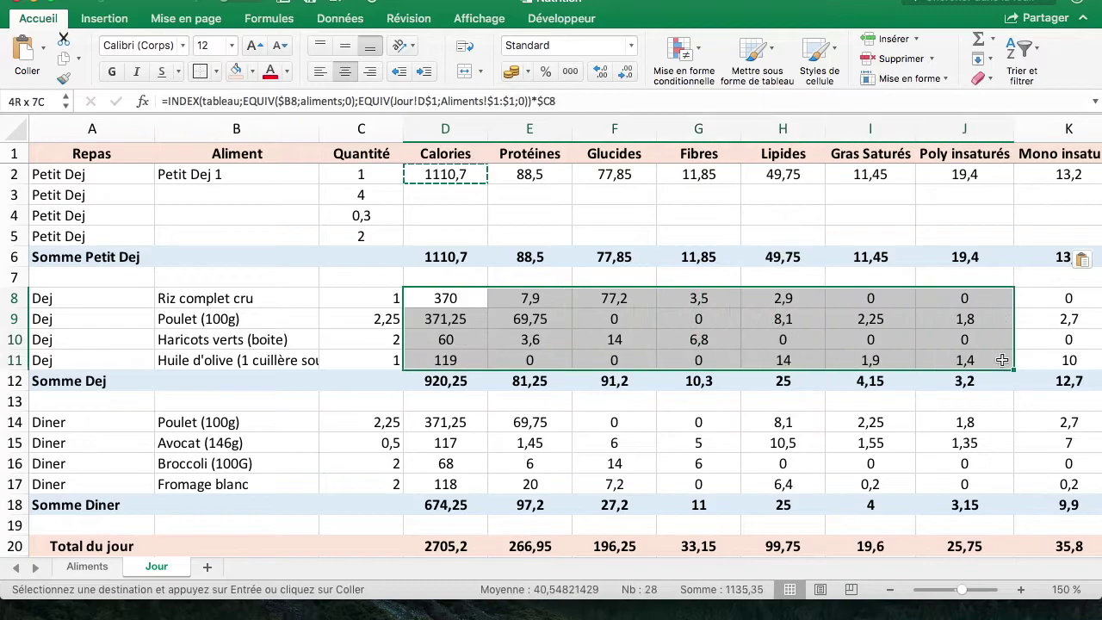
pyautogui.press('super+v')
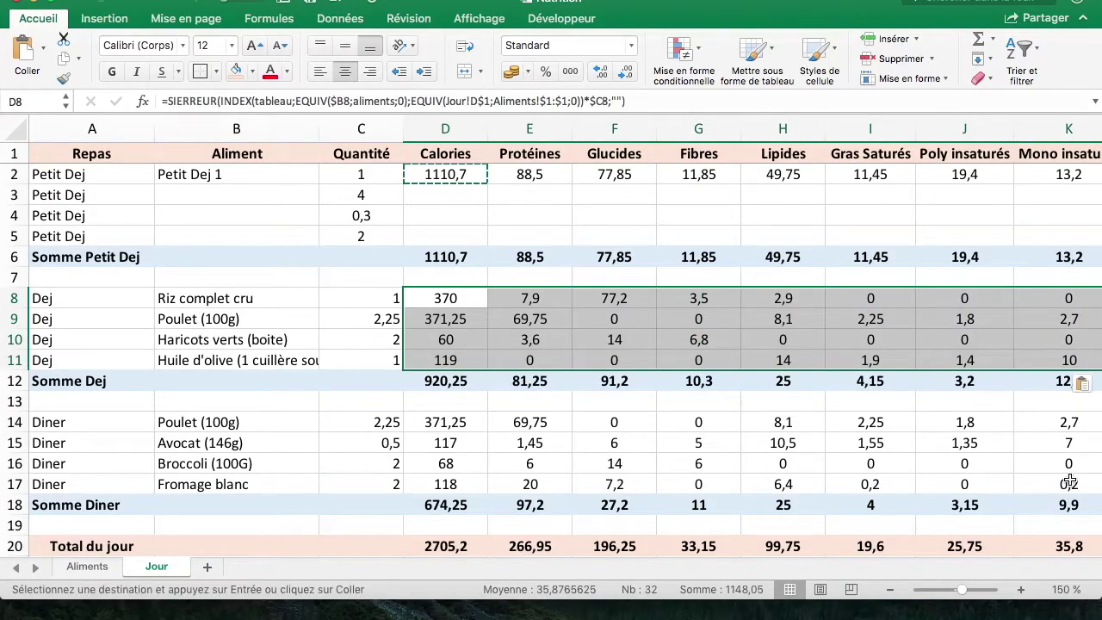
pyautogui.moveTo(1069, 483); pyautogui.dragTo(453, 428)
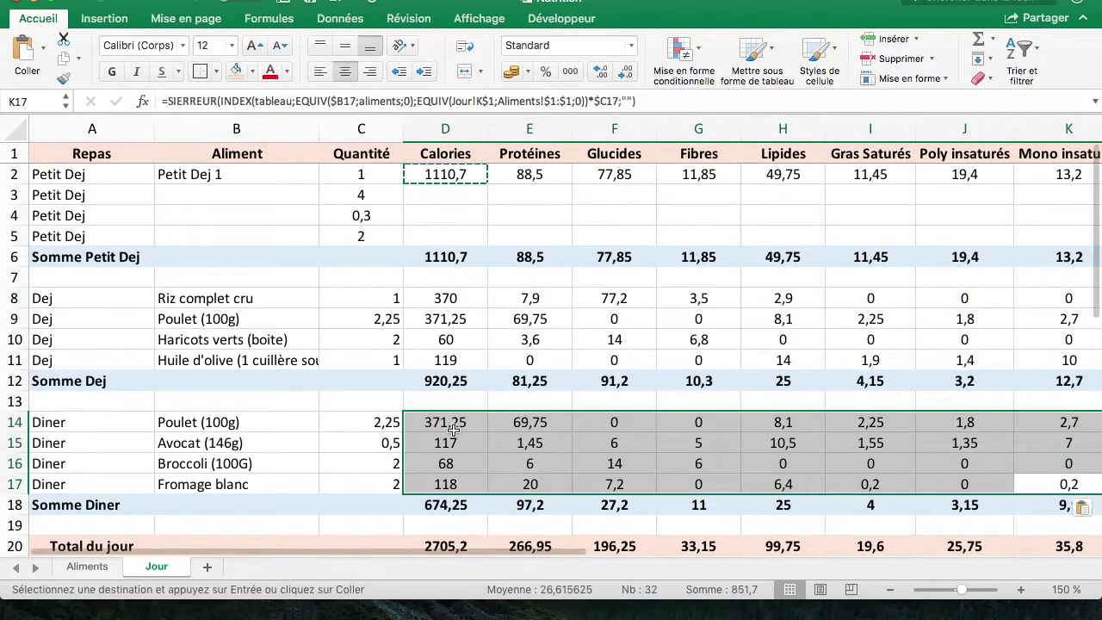
pyautogui.click(472, 207)
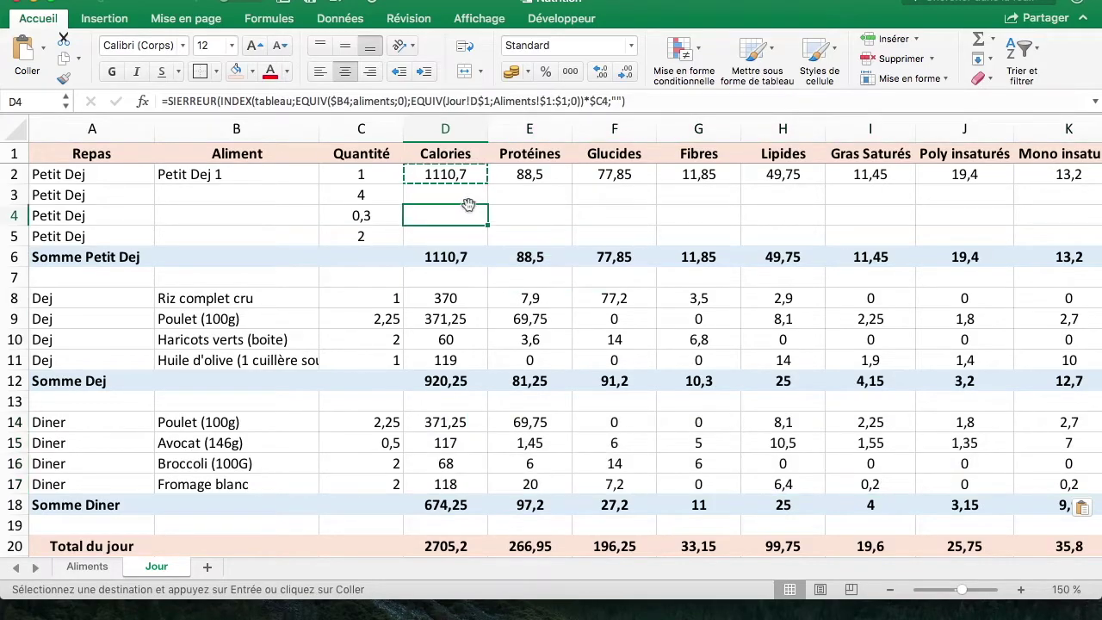
pyautogui.click(278, 176)
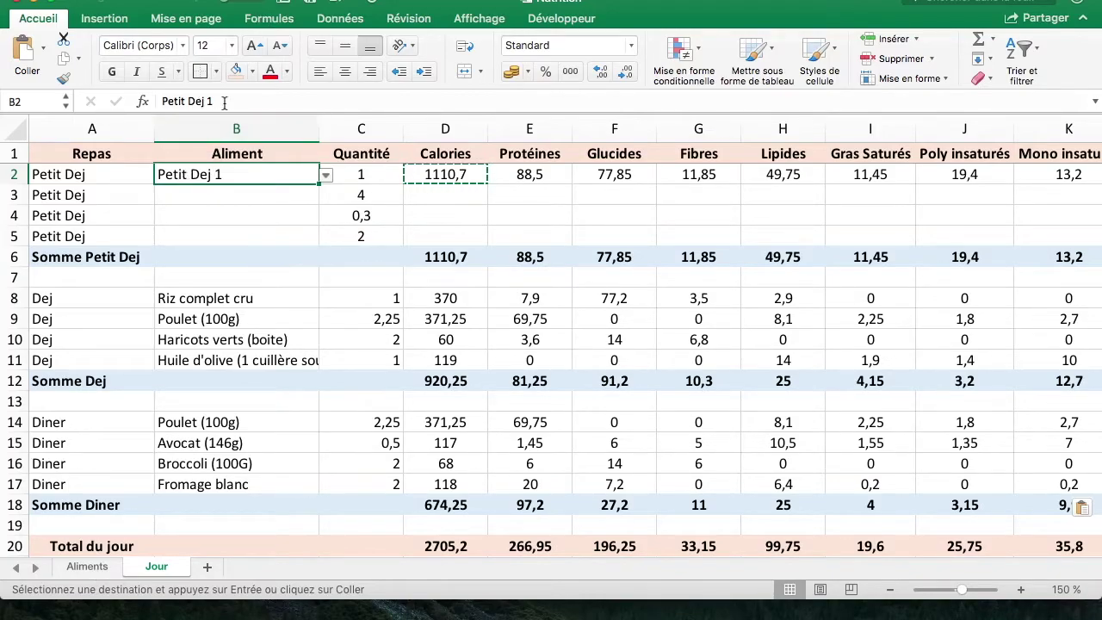
pyautogui.click(99, 569)
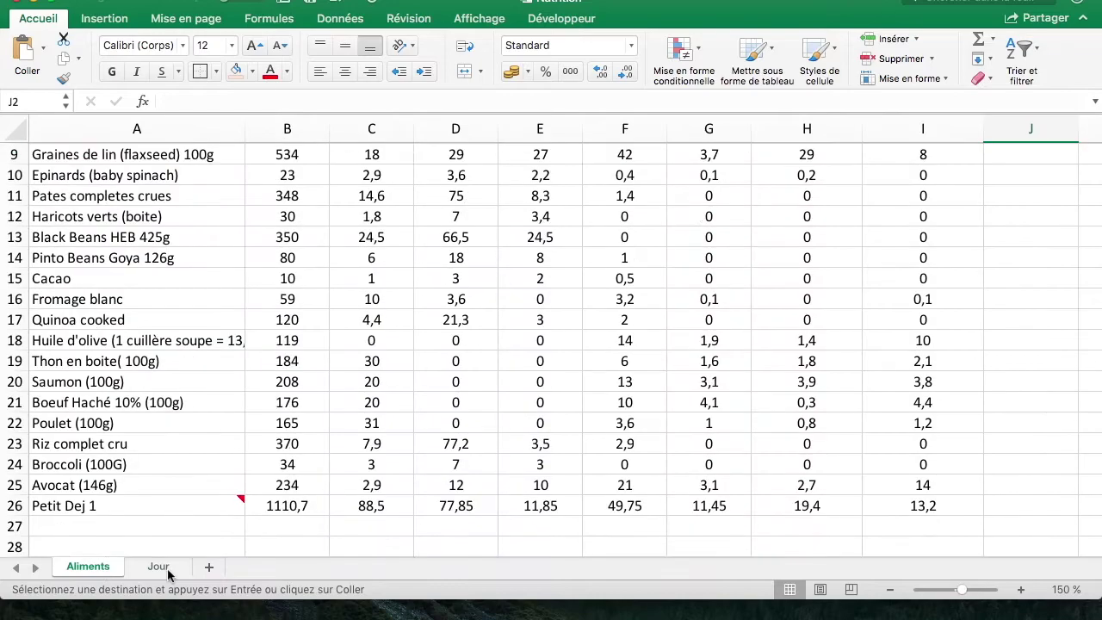
# Step: Review the lunch foods rice, chicken and beans on Jour against the empty Aliments row 27
pyautogui.click(242, 499)
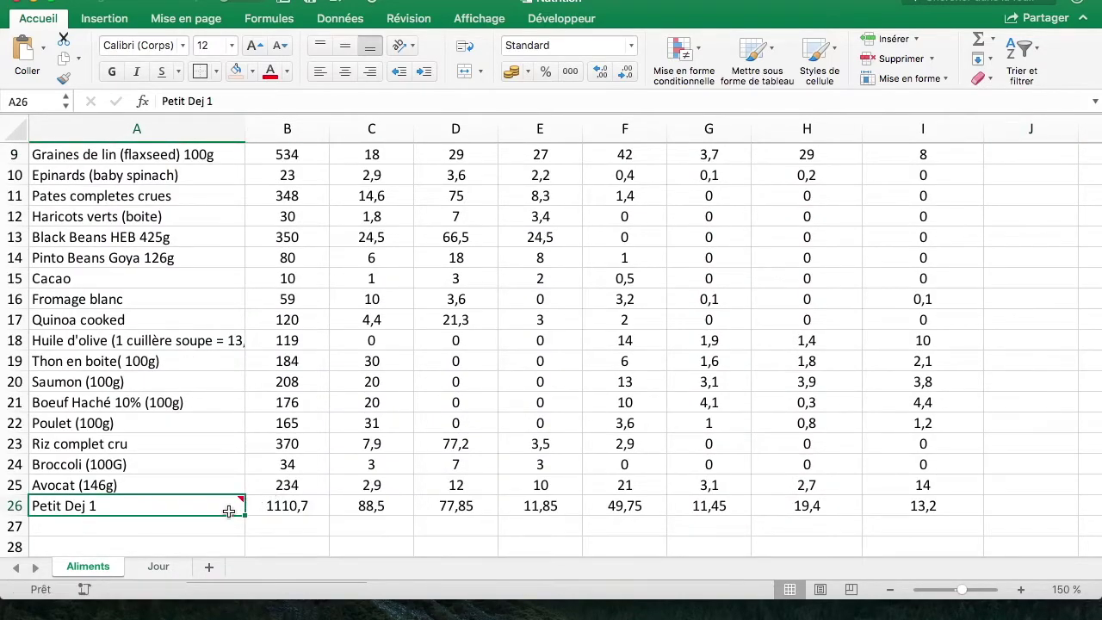
pyautogui.click(183, 569)
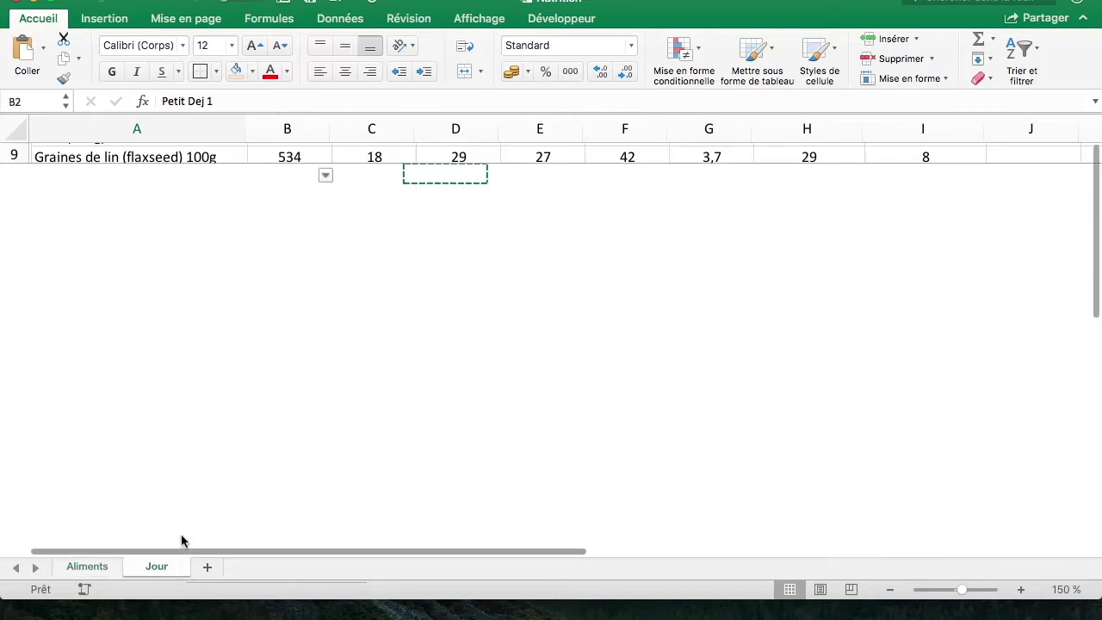
pyautogui.moveTo(237, 293); pyautogui.dragTo(233, 363)
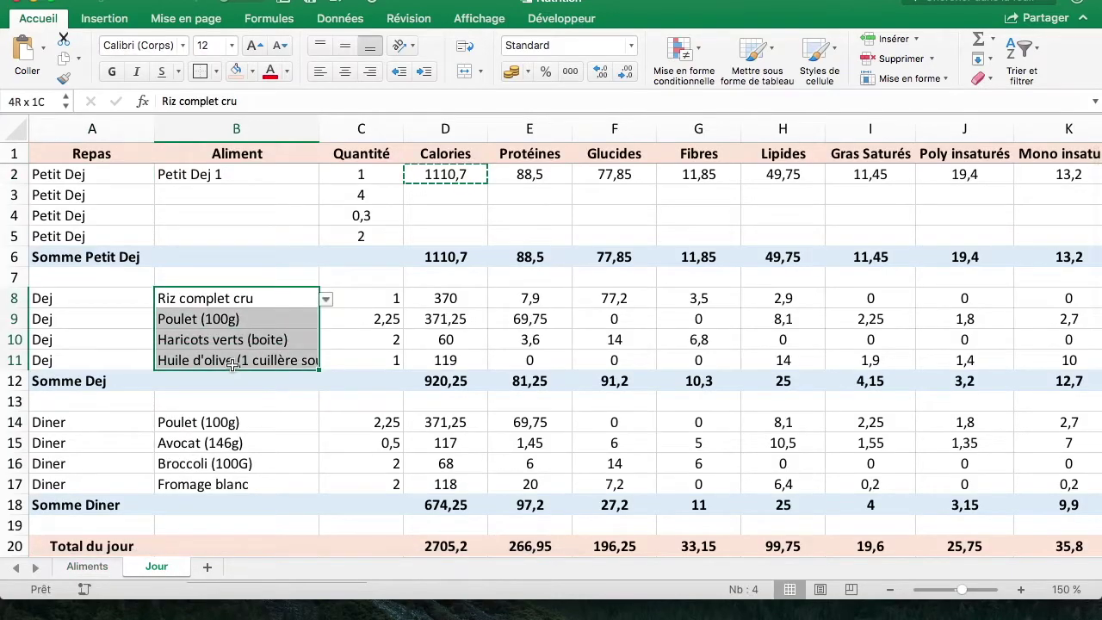
pyautogui.click(354, 402)
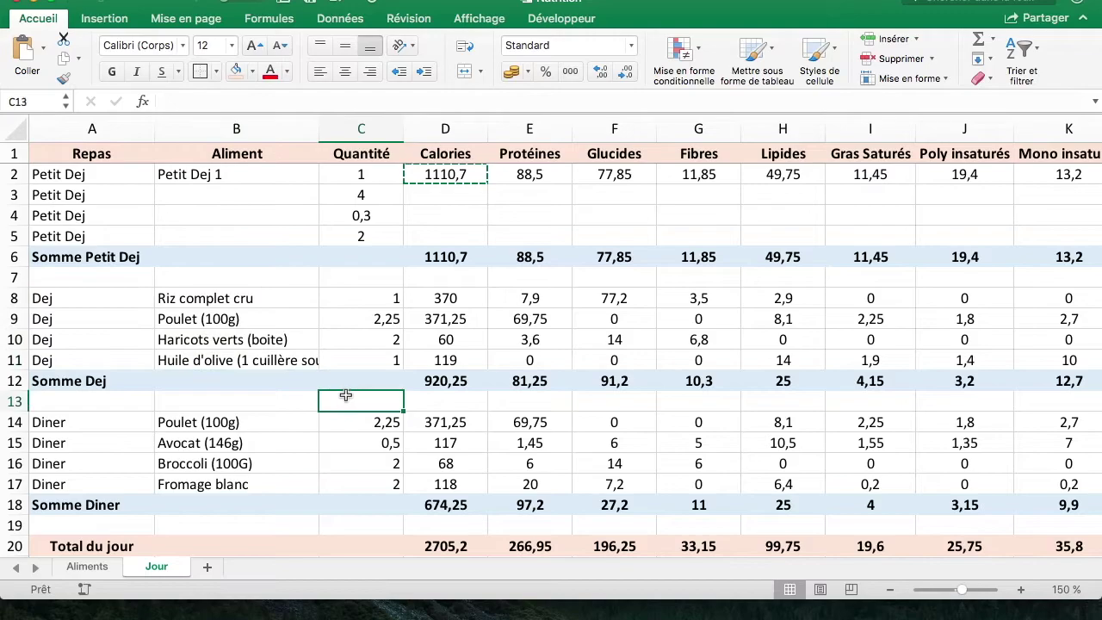
pyautogui.click(107, 572)
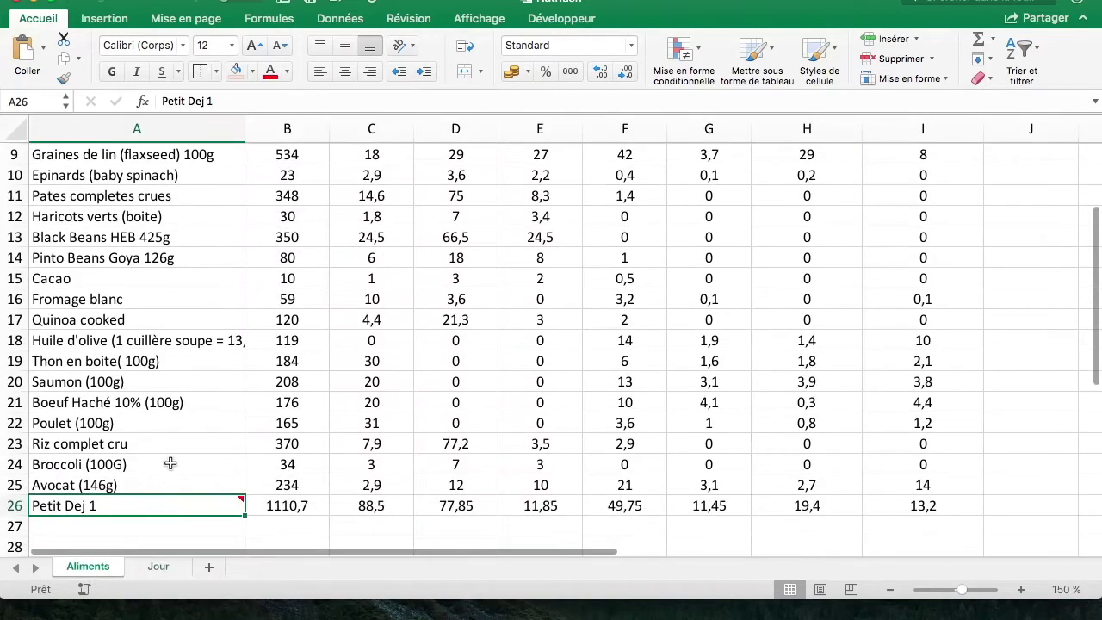
pyautogui.scroll(-1, 172, 460)
pyautogui.click(132, 496)
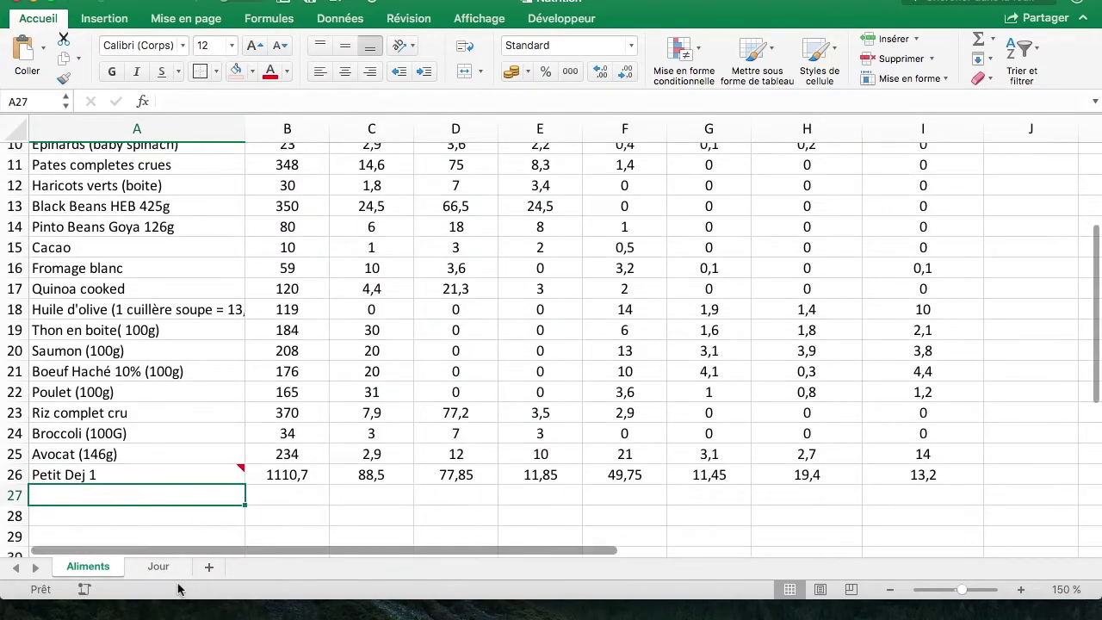
pyautogui.click(172, 568)
pyautogui.click(262, 306)
pyautogui.moveTo(262, 314); pyautogui.dragTo(249, 360)
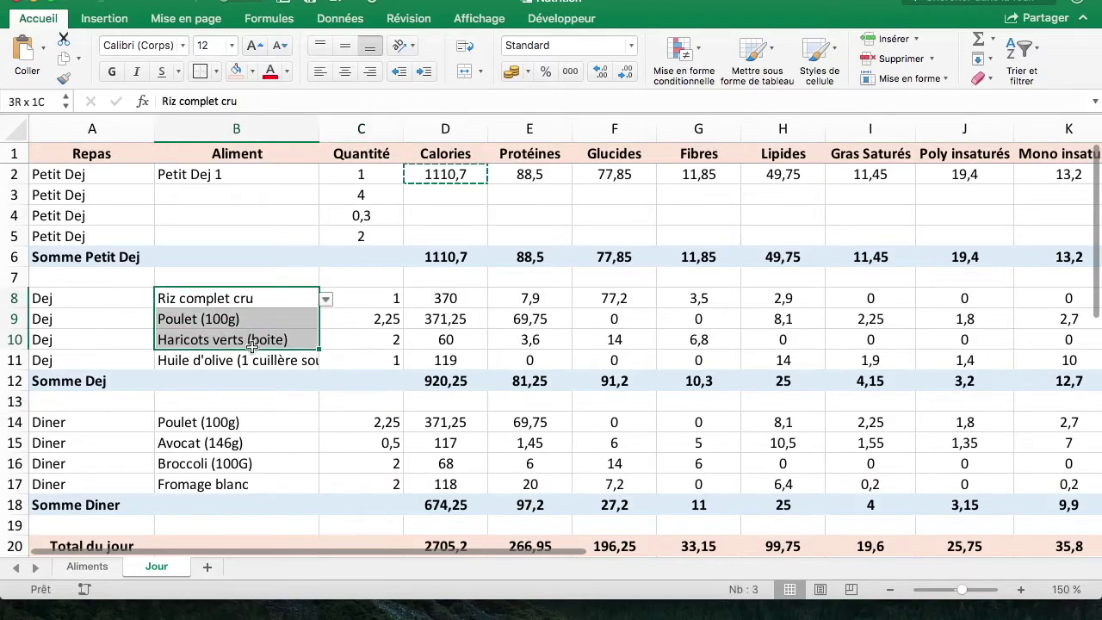
# Step: Name Aliments row 27 'Dej Riz poulet haricots'
pyautogui.click(88, 568)
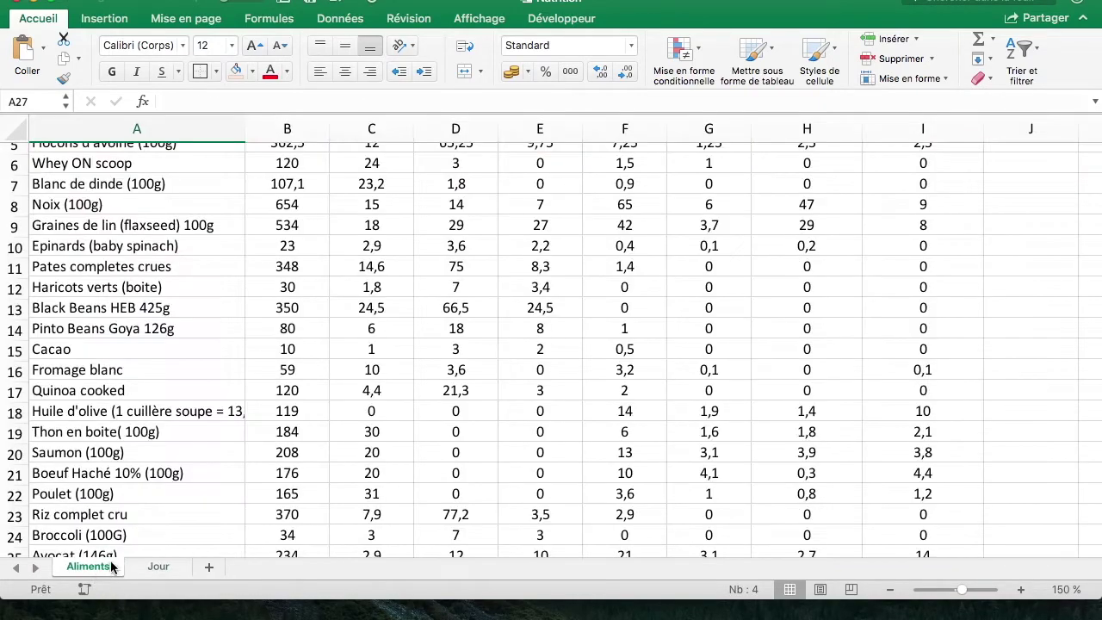
pyautogui.write('De')
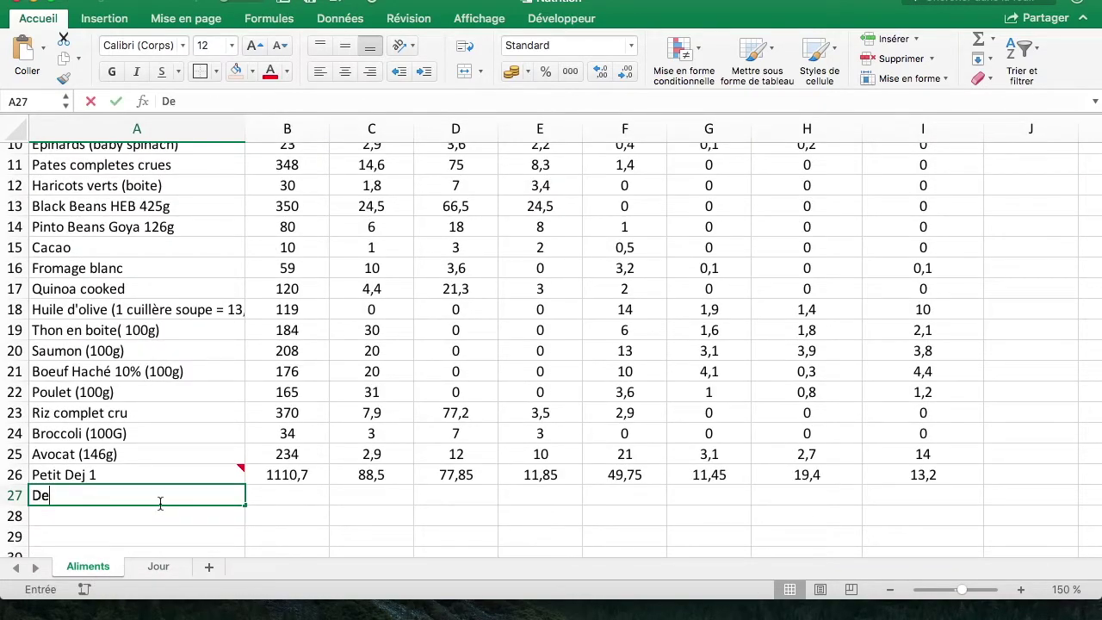
pyautogui.write('j Riz poulet haricots')
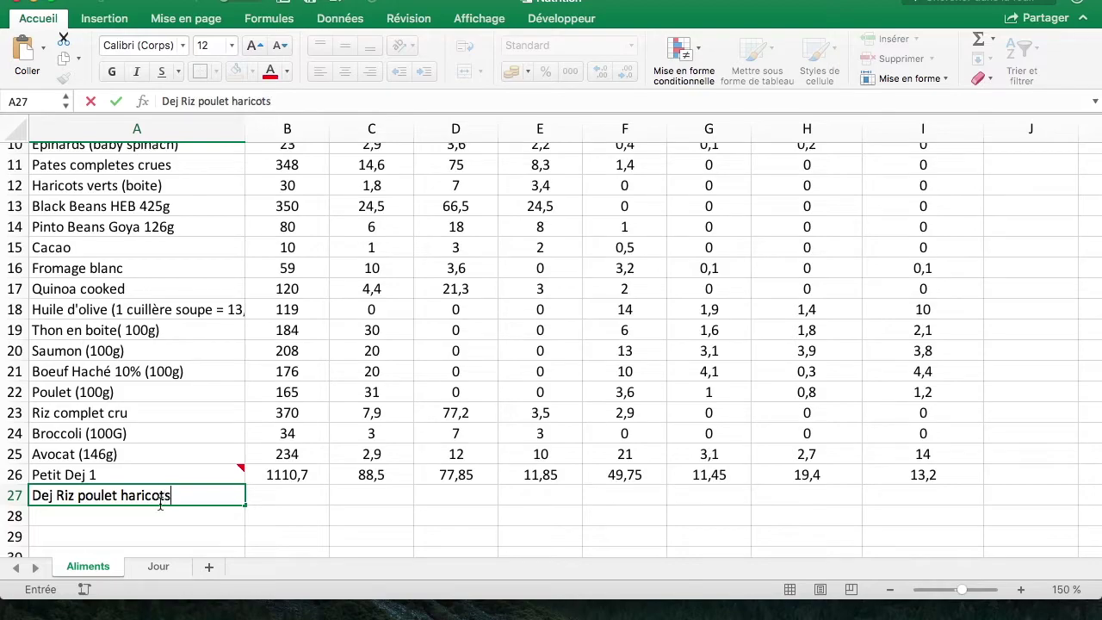
pyautogui.press('Return')
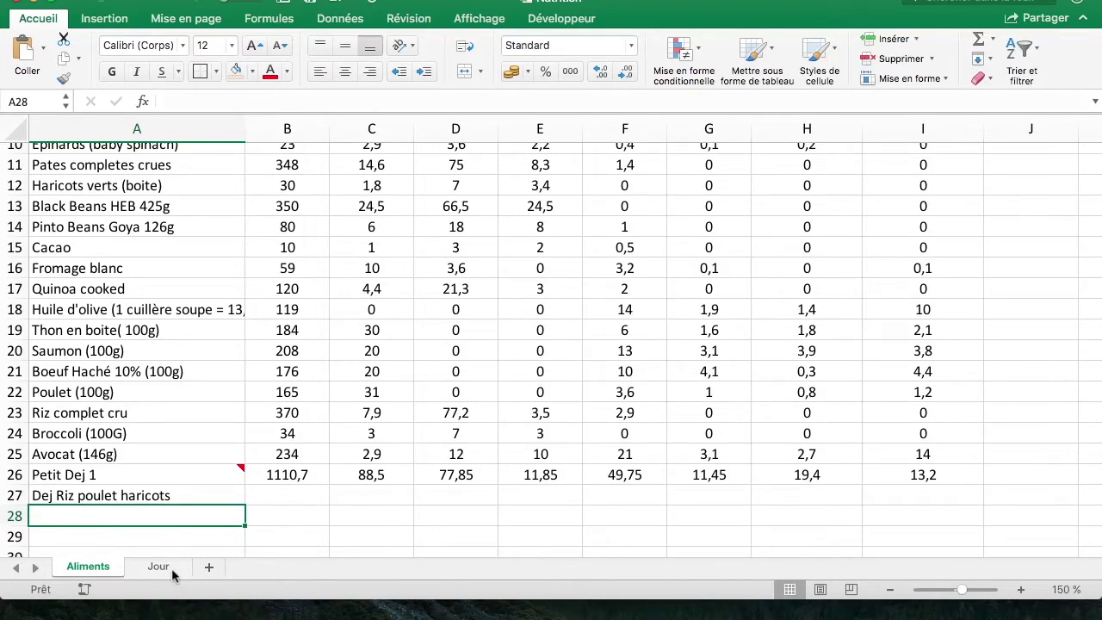
pyautogui.click(172, 573)
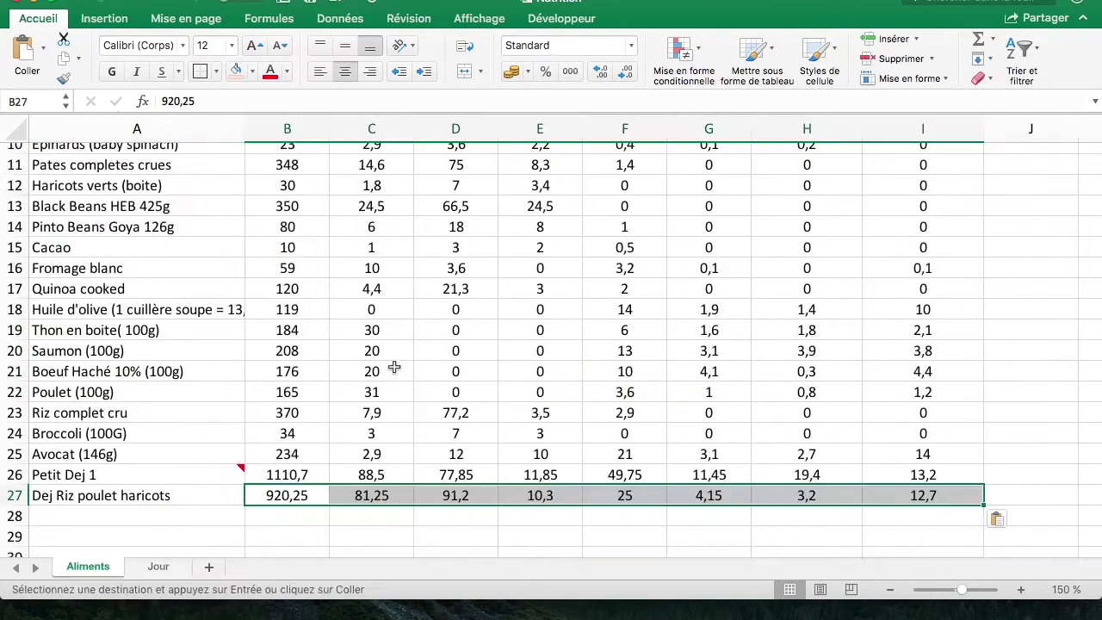
pyautogui.click(371, 371)
pyautogui.click(378, 475)
pyautogui.click(174, 500)
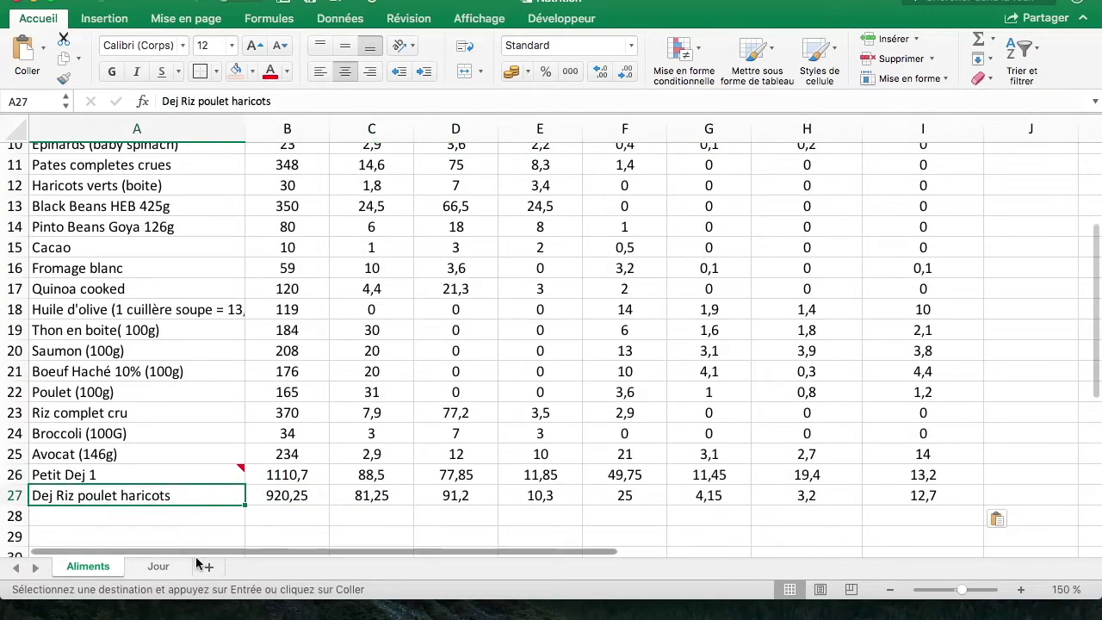
pyautogui.click(158, 567)
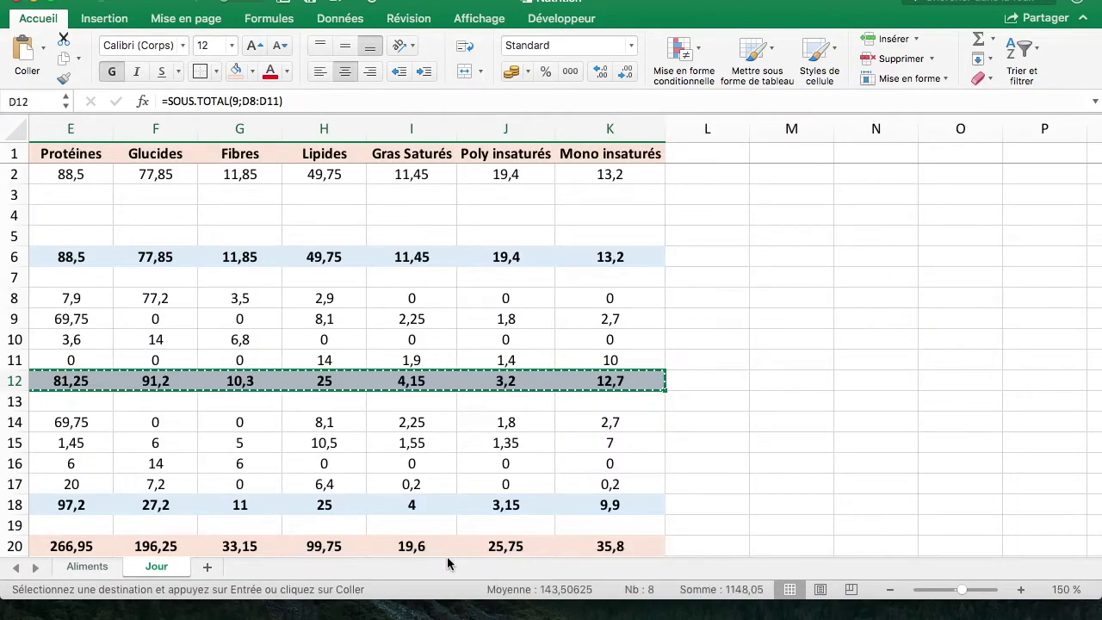
pyautogui.hscroll(-3, 340, 281)
pyautogui.click(178, 298)
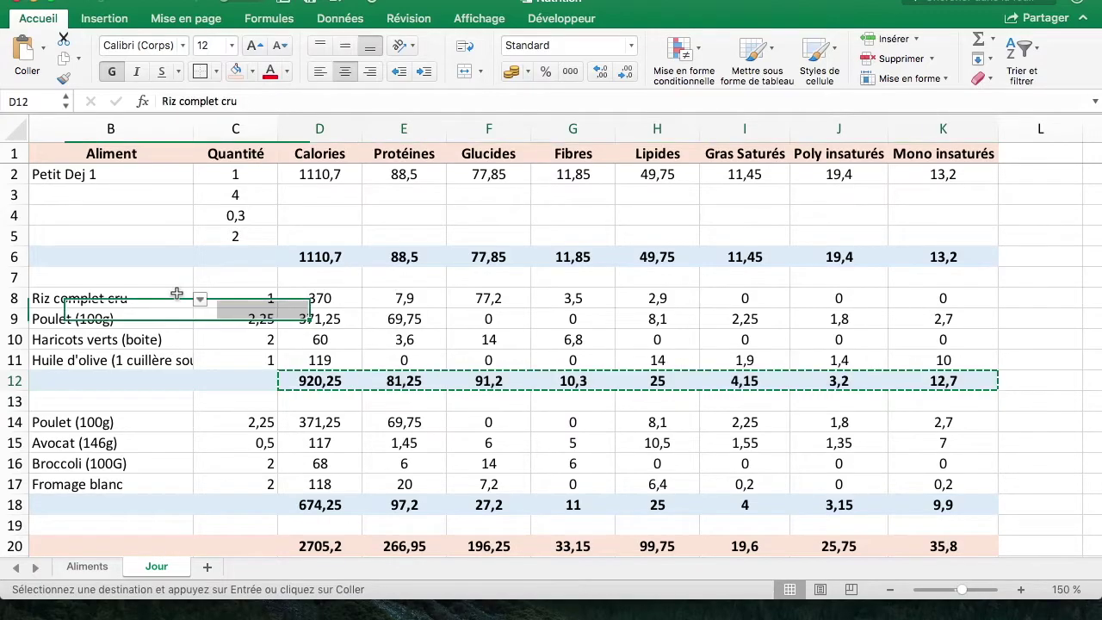
pyautogui.click(201, 300)
pyautogui.click(200, 300)
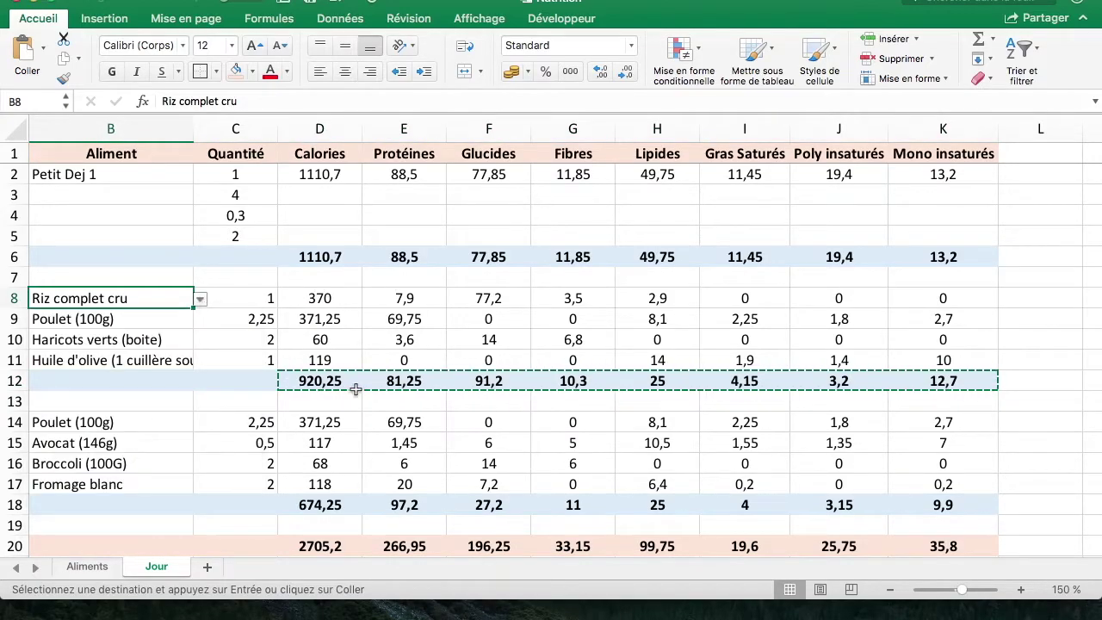
pyautogui.click(203, 300)
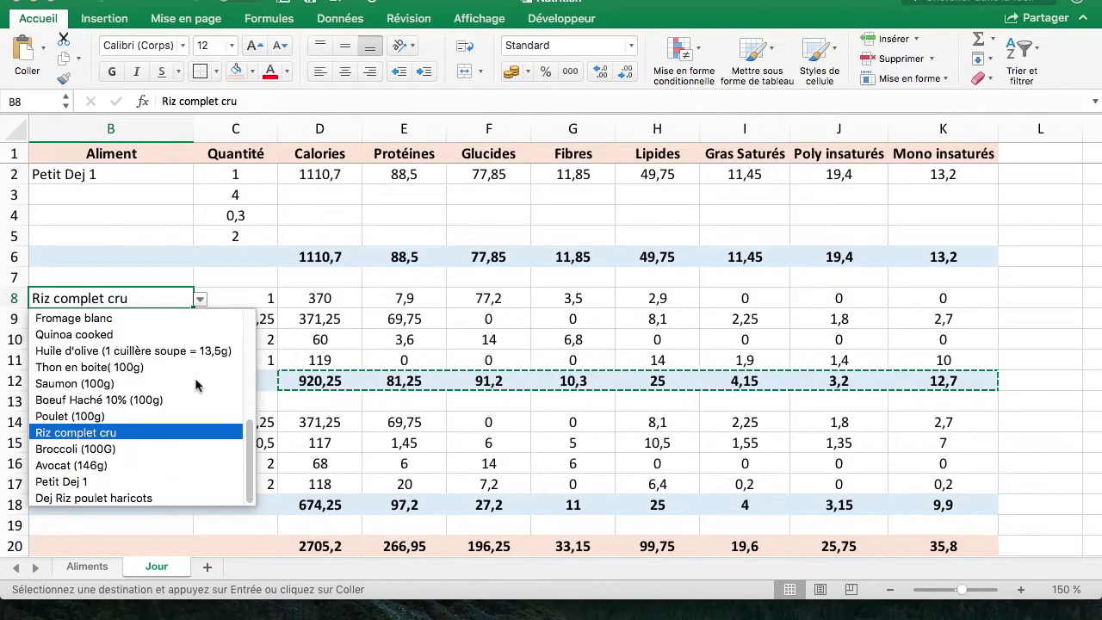
pyautogui.click(168, 499)
pyautogui.click(327, 298)
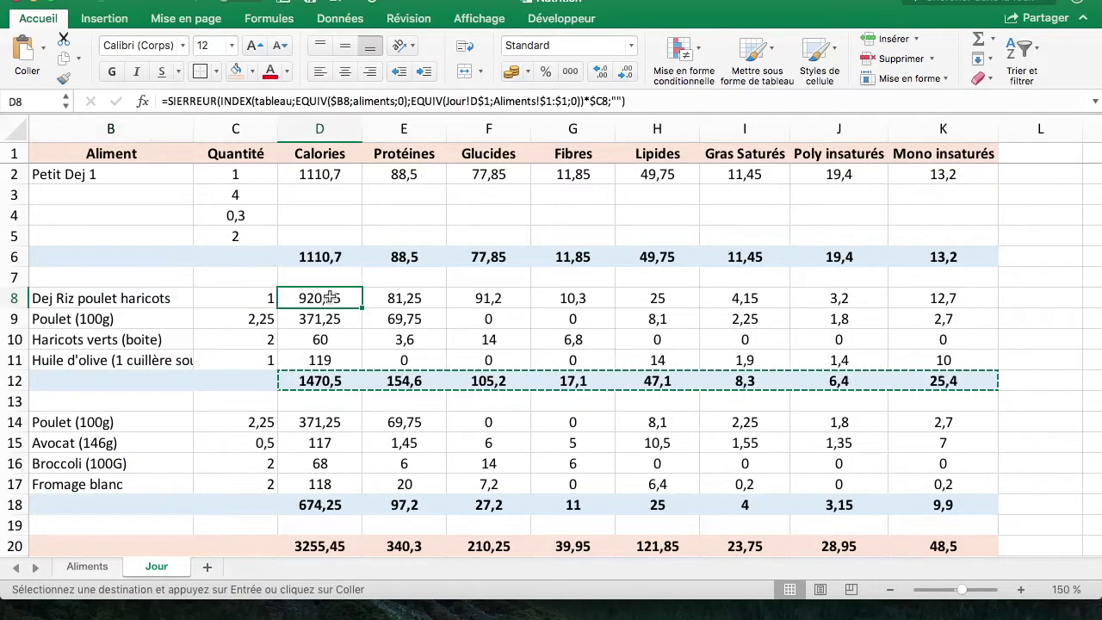
pyautogui.hotkey('ctrl', 'z')
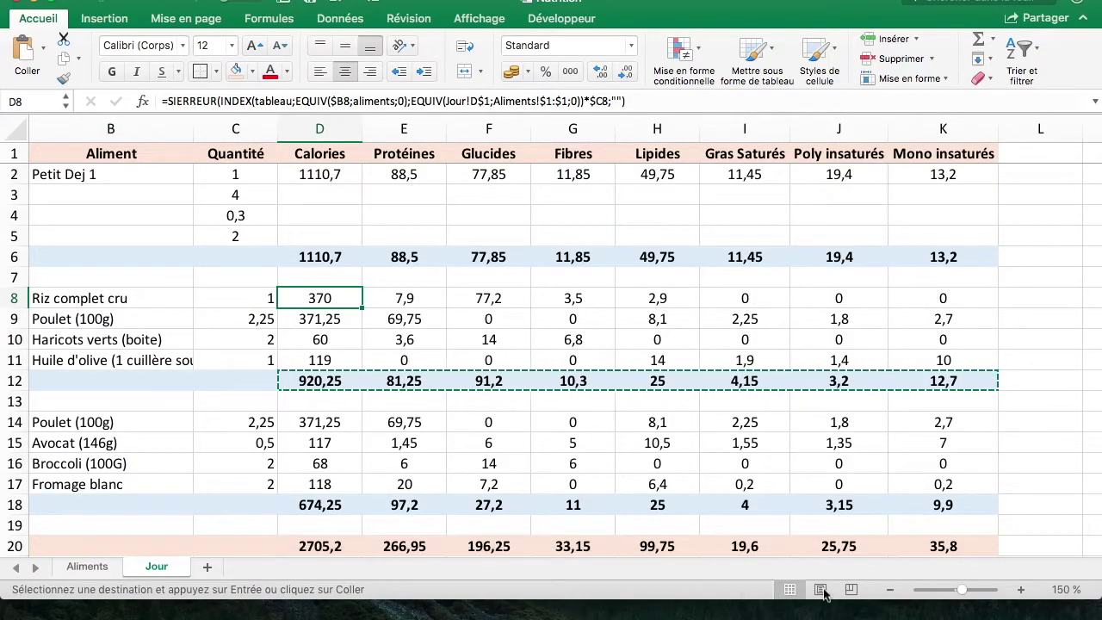
pyautogui.hscroll(-3, 783, 497)
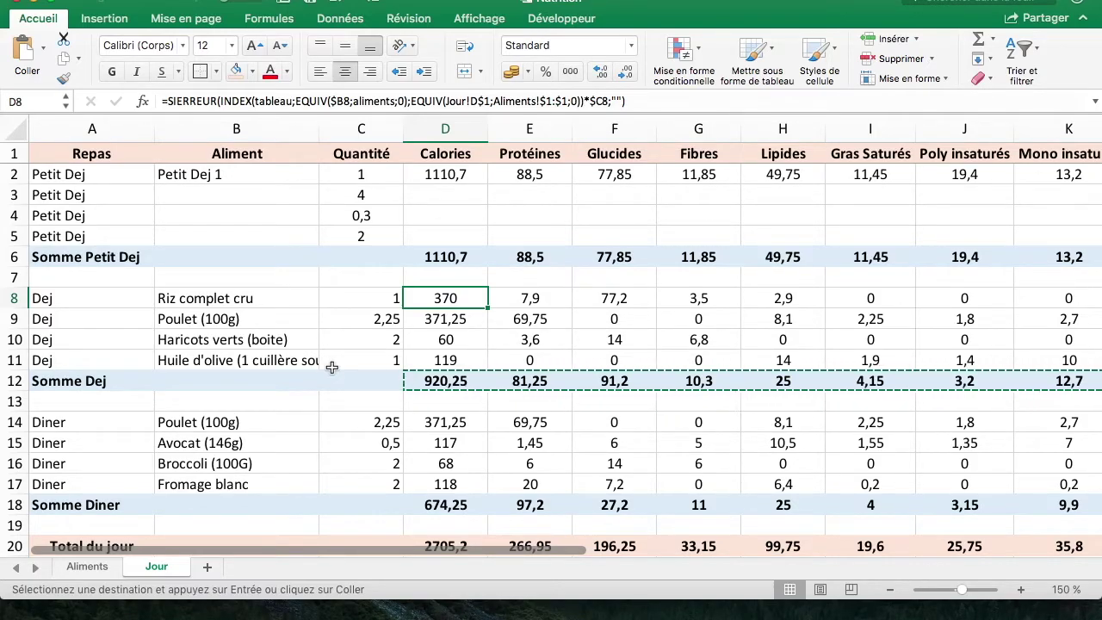
pyautogui.press('Escape')
pyautogui.click(388, 420)
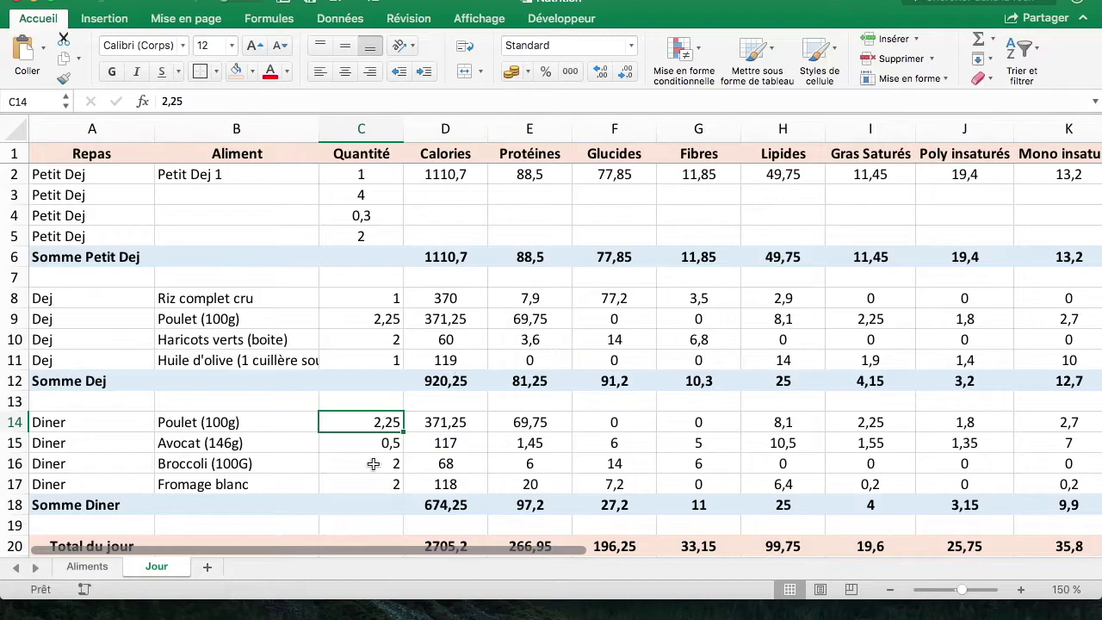
pyautogui.scroll(-1, 384, 290)
pyautogui.scroll(-1, 379, 290)
pyautogui.scroll(-5, 521, 365)
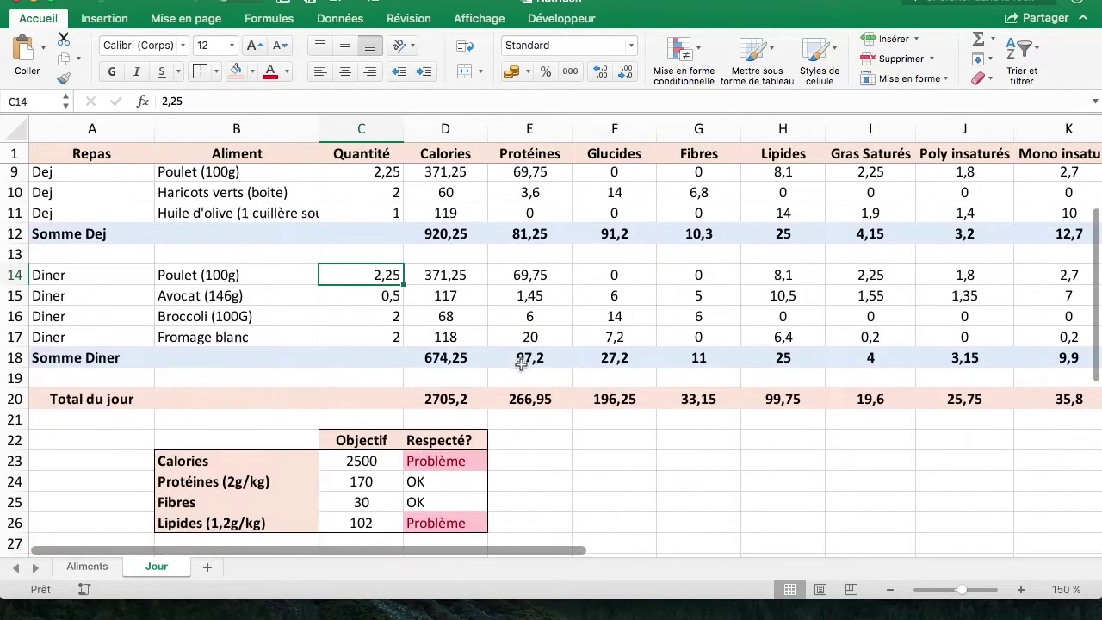
pyautogui.scroll(-1, 521, 364)
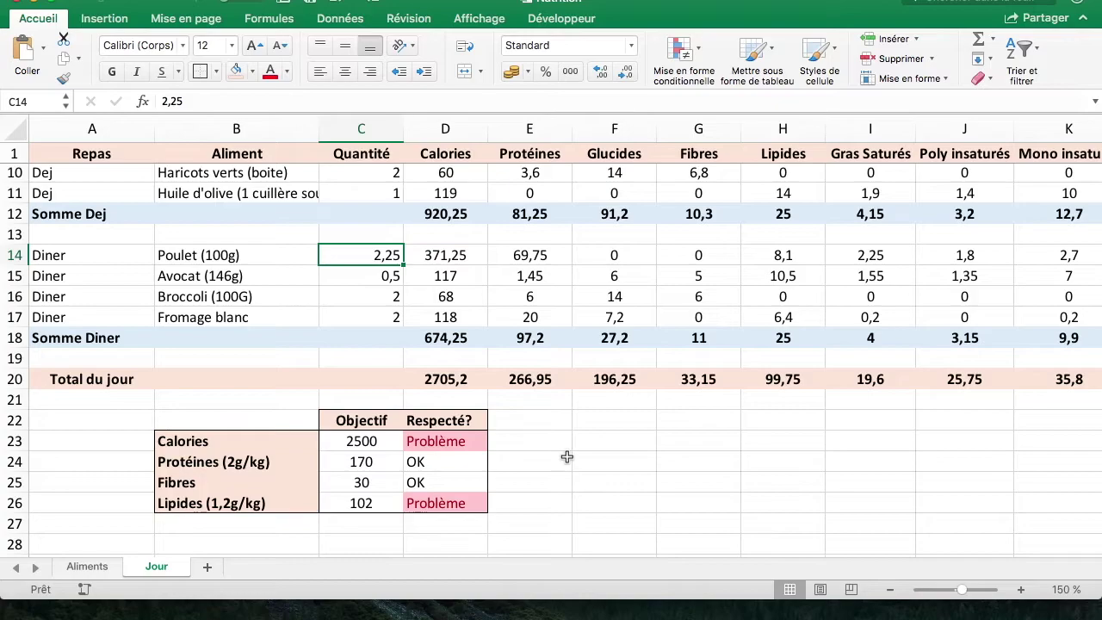
pyautogui.click(208, 569)
# Step: Rename the new sheet to 'Semaine'
pyautogui.doubleClick(223, 568)
pyautogui.write('Seam')
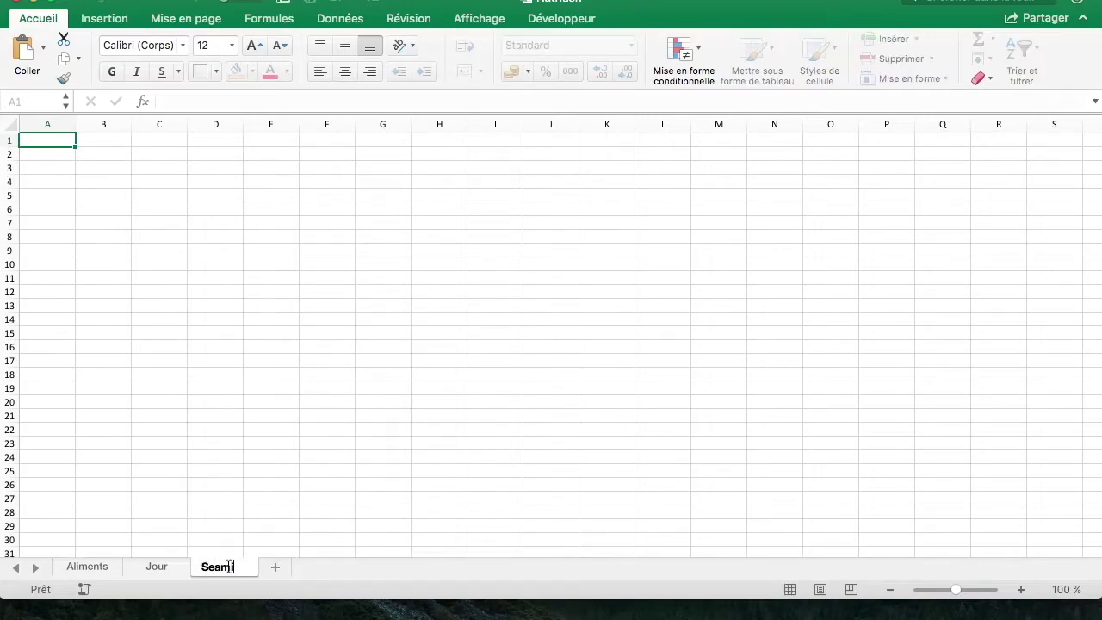
pyautogui.press('BackSpace')
pyautogui.write('ee')
pyautogui.press('Return')
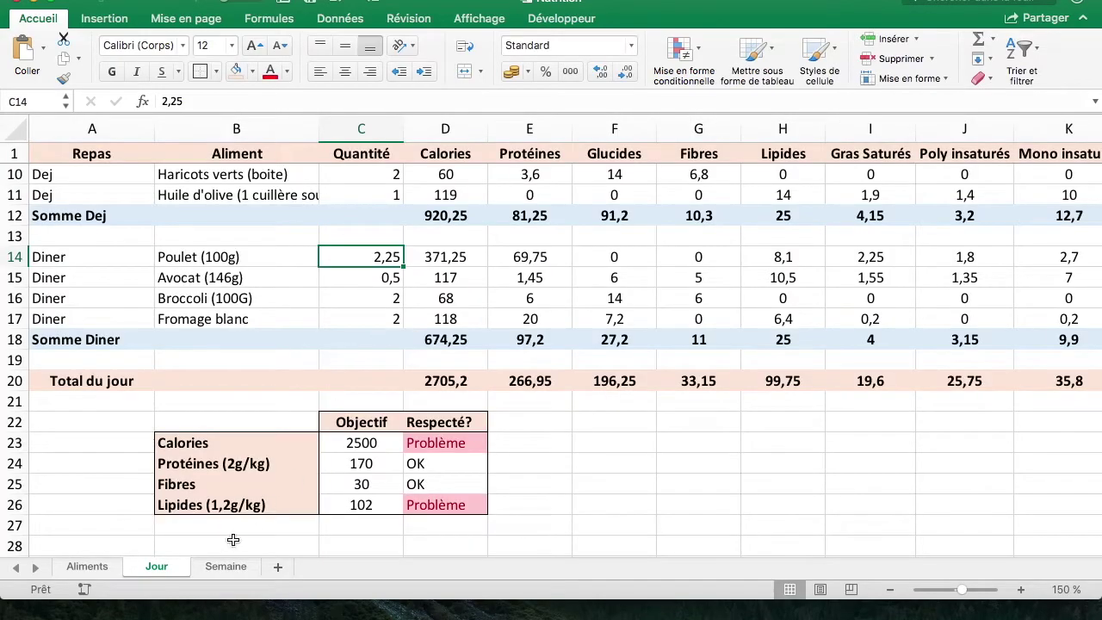
# Step: Zoom the Semaine sheet in to 150 %
pyautogui.click(240, 569)
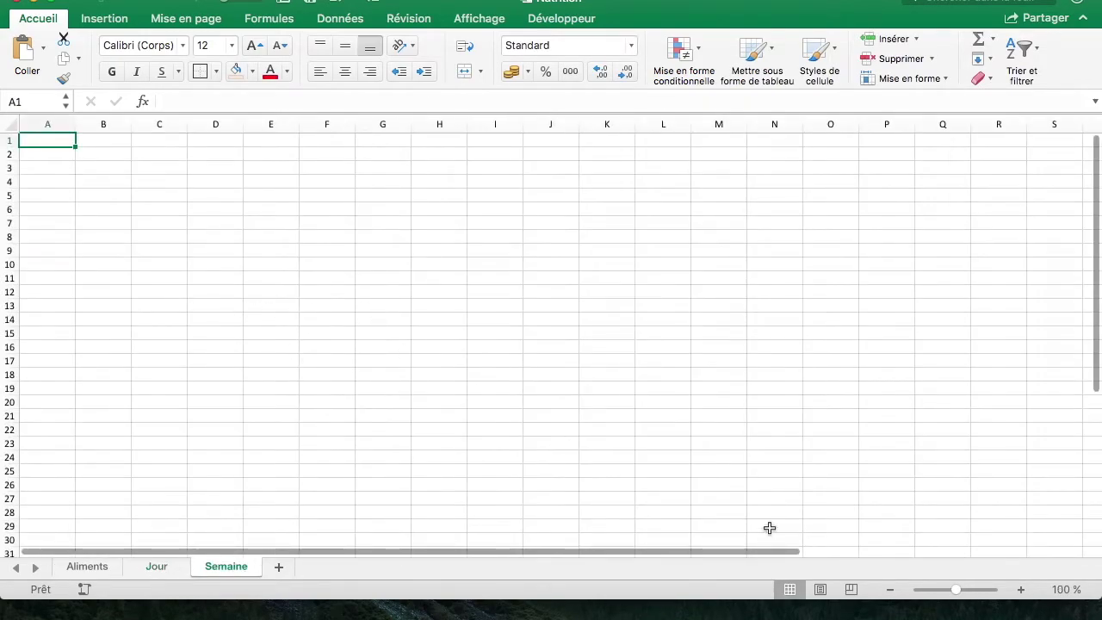
pyautogui.click(1021, 589)
pyautogui.click(1021, 589)
pyautogui.click(1021, 589)
pyautogui.click(1020, 589)
pyautogui.click(1021, 589)
pyautogui.click(155, 128)
pyautogui.moveTo(152, 140); pyautogui.dragTo(212, 215)
# Step: Enter Lundi and fill the weekday headers through Dimanche across C2:I2
pyautogui.click(239, 154)
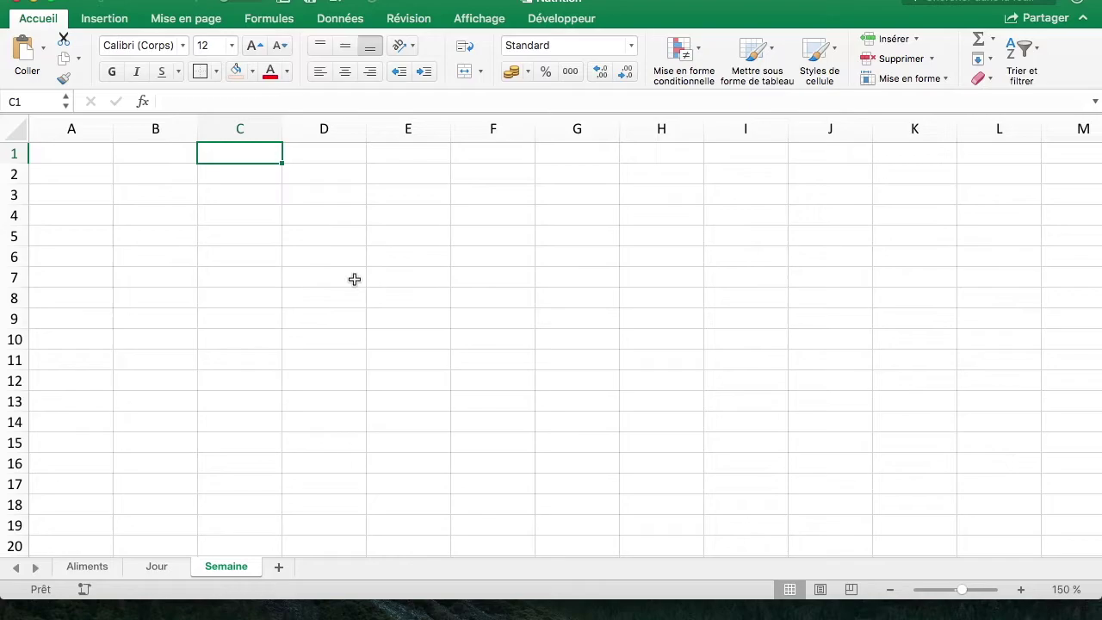
pyautogui.write('Lundi')
pyautogui.press('Return')
pyautogui.moveTo(282, 185); pyautogui.dragTo(858, 204)
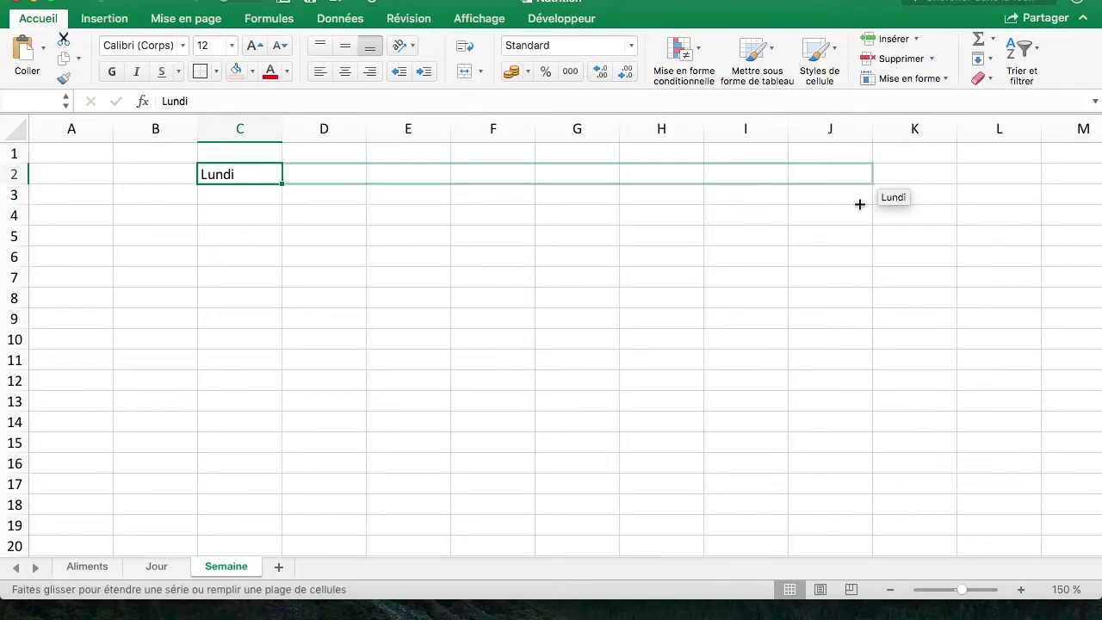
pyautogui.moveTo(240, 195)
pyautogui.mouseDown()
pyautogui.moveTo(738, 424)
pyautogui.moveTo(729, 420)
pyautogui.mouseUp()
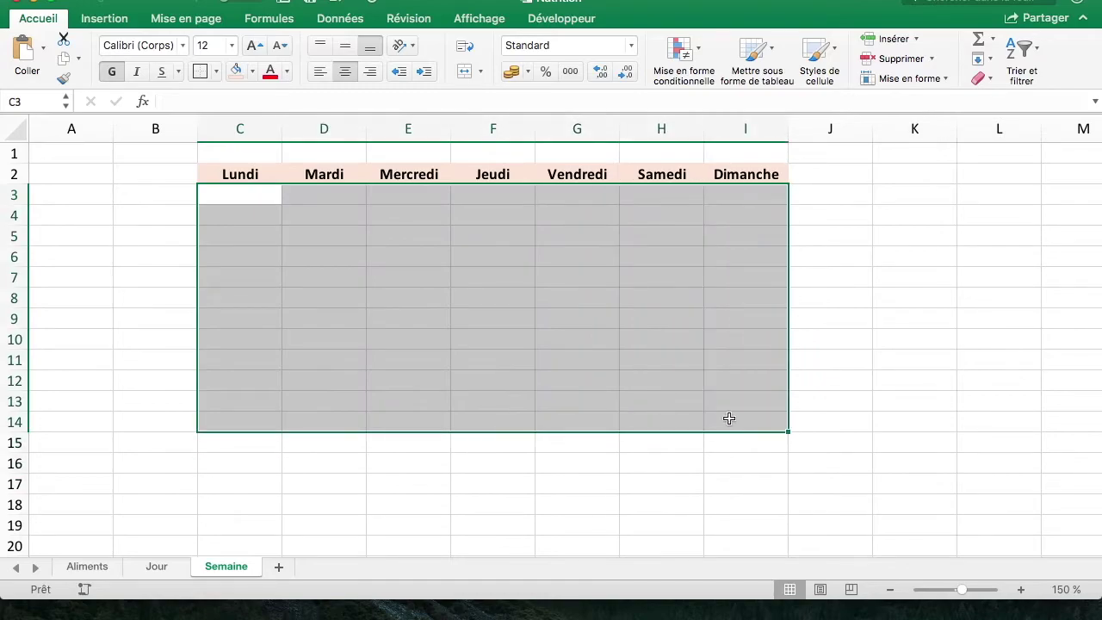
# Step: Give the Semaine day grid C3:I14 an outline border and select it
pyautogui.click(200, 70)
pyautogui.click(365, 376)
pyautogui.click(258, 226)
pyautogui.moveTo(239, 195)
pyautogui.mouseDown()
pyautogui.moveTo(558, 394)
pyautogui.moveTo(746, 434)
pyautogui.moveTo(748, 422)
pyautogui.mouseUp()
# Step: Add List data validation to C3:I14 using the aliments food range as source
pyautogui.click(340, 18)
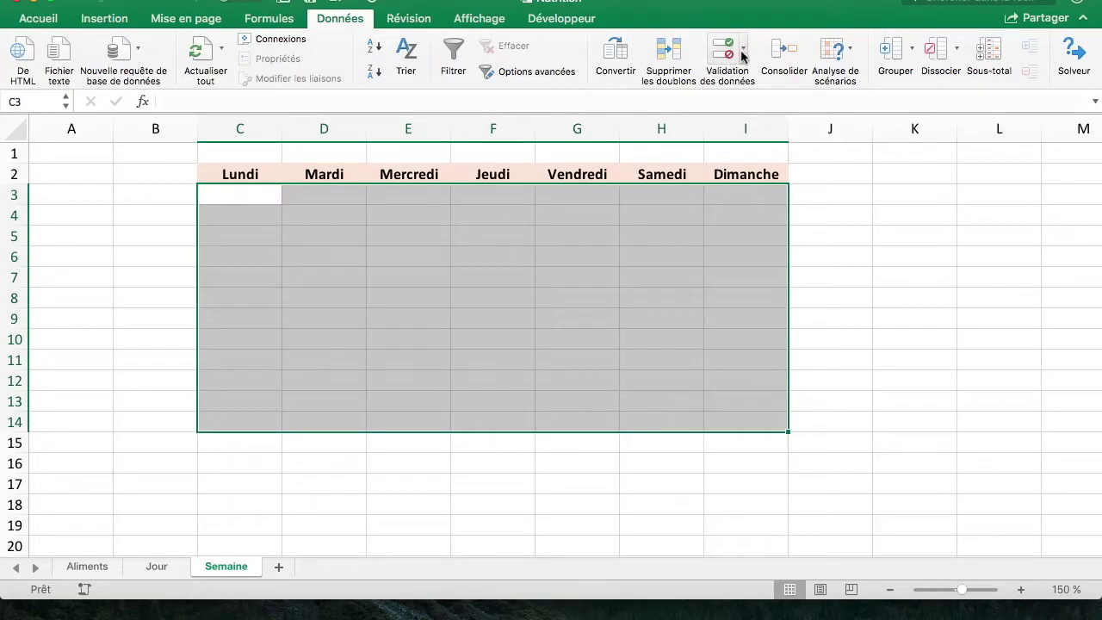
pyautogui.click(743, 52)
pyautogui.click(763, 81)
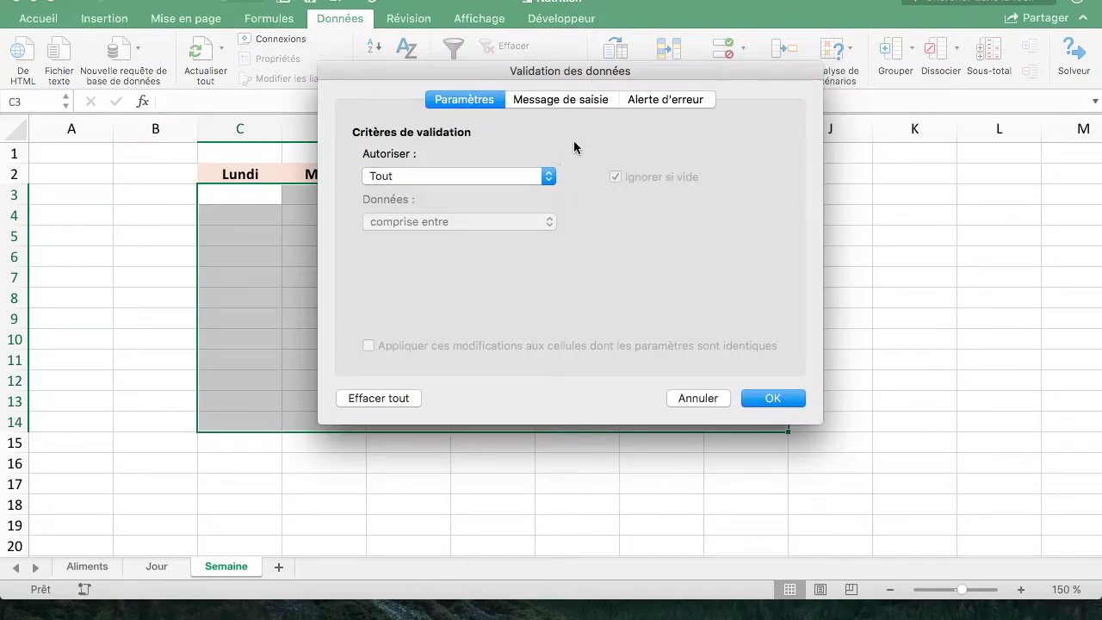
pyautogui.click(484, 180)
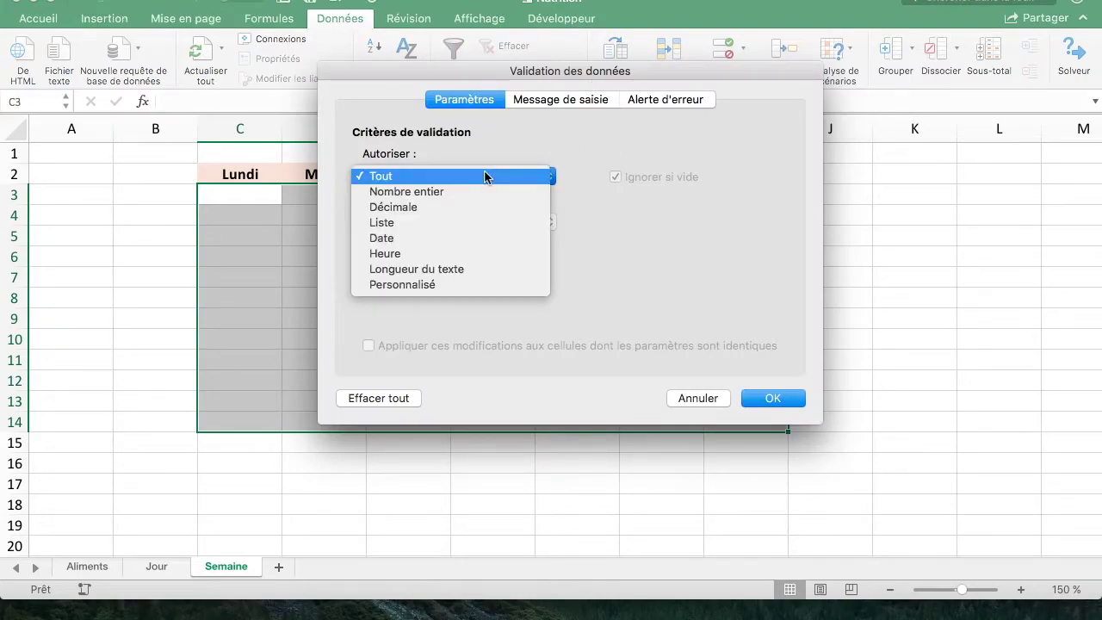
pyautogui.click(465, 224)
pyautogui.click(454, 267)
pyautogui.write('a')
pyautogui.press('Return')
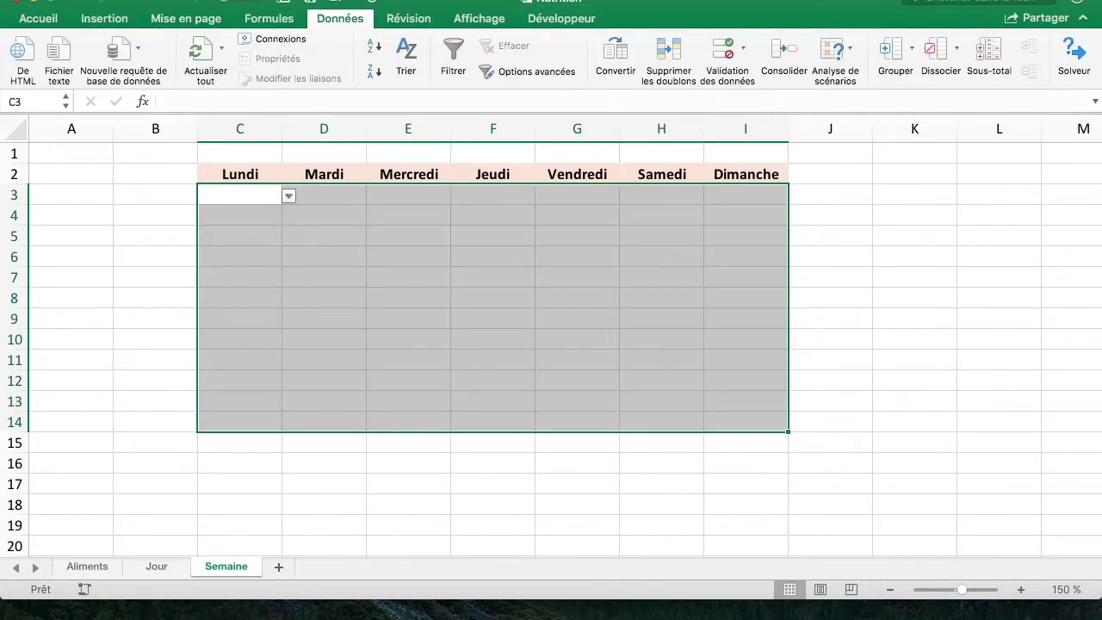
# Step: Pick Petit Dej 1 in C3 and Dej Riz poulet haricots in C4, then return to Jour
pyautogui.click(290, 197)
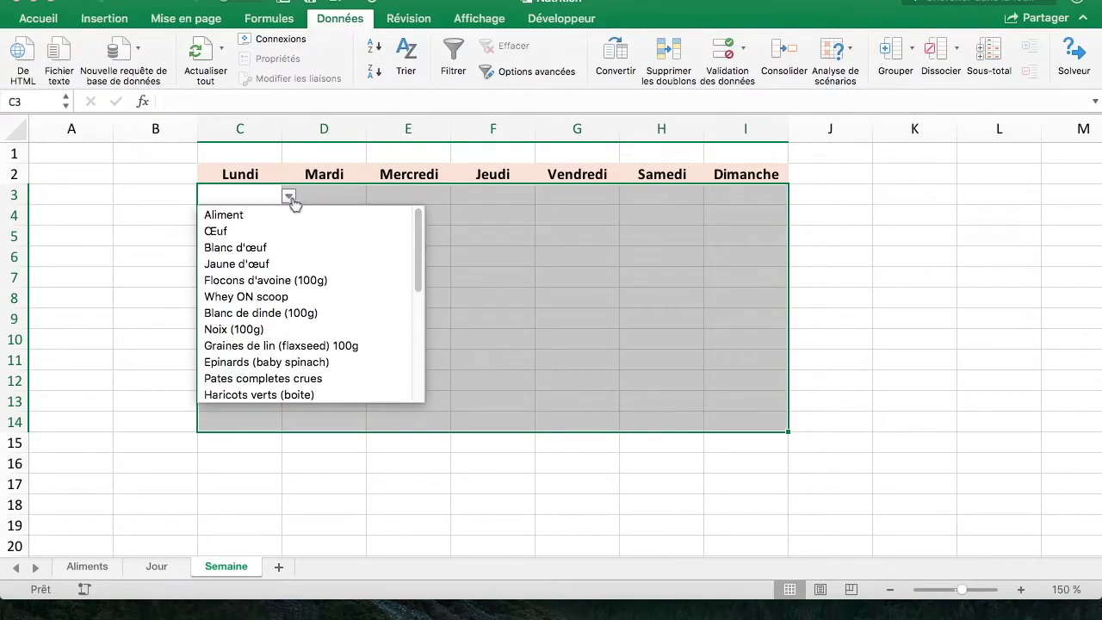
pyautogui.moveTo(416, 233); pyautogui.dragTo(405, 369)
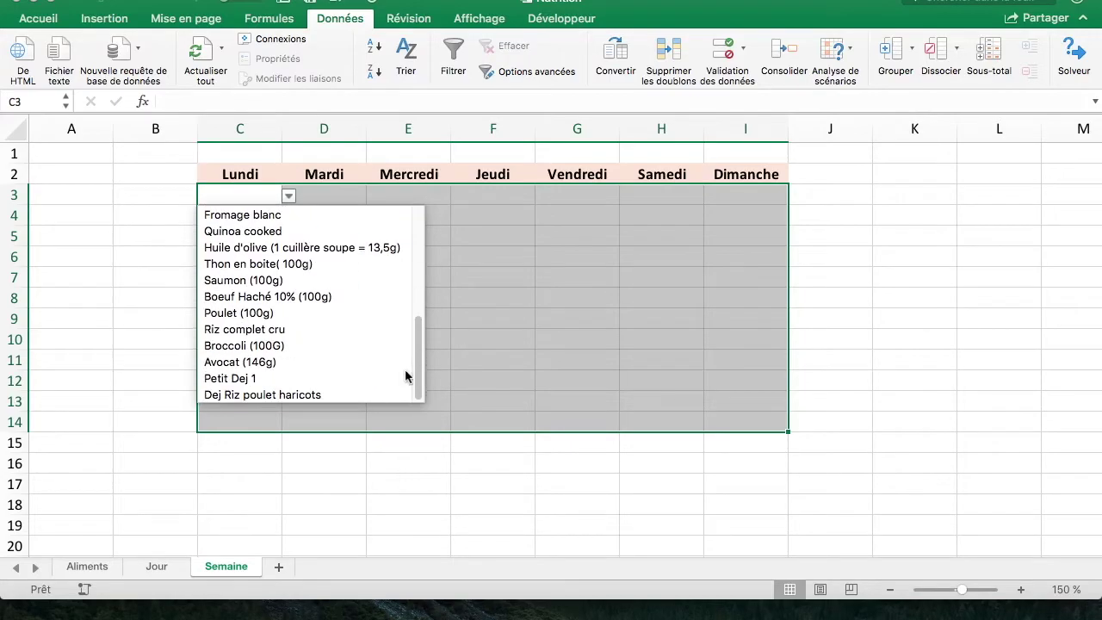
pyautogui.click(265, 379)
pyautogui.click(266, 214)
pyautogui.click(290, 217)
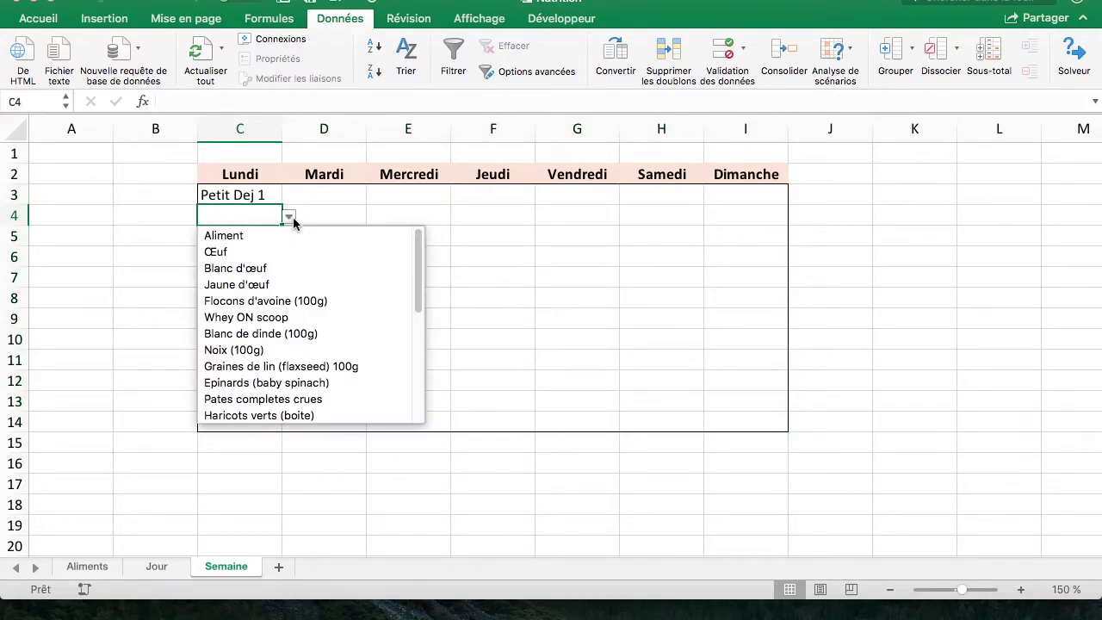
pyautogui.moveTo(419, 273); pyautogui.dragTo(416, 381)
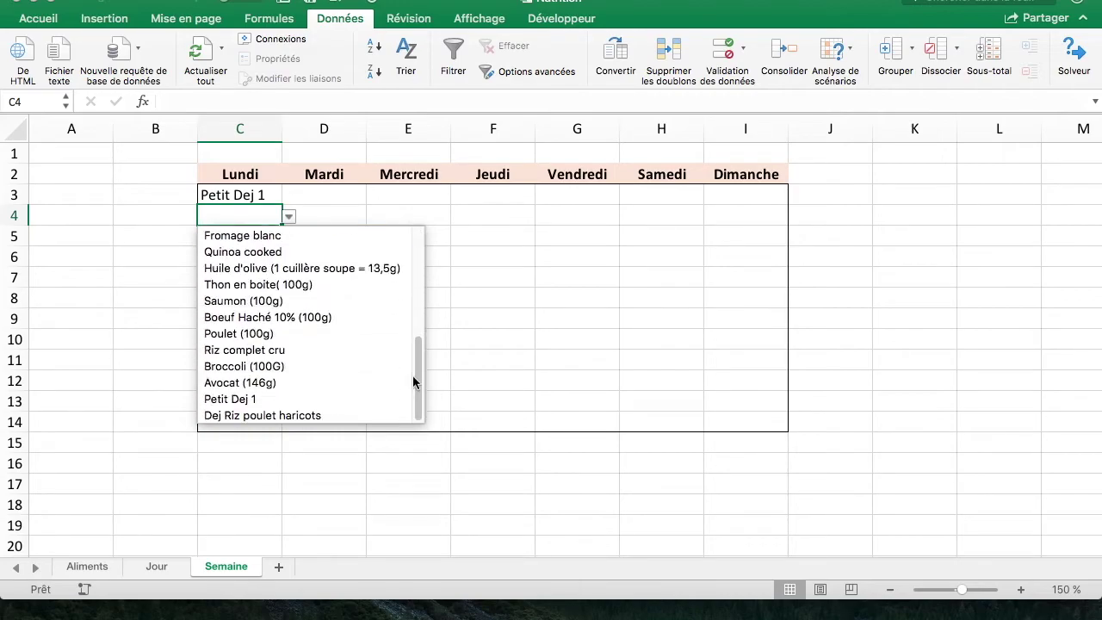
pyautogui.click(315, 416)
pyautogui.click(370, 354)
pyautogui.click(158, 568)
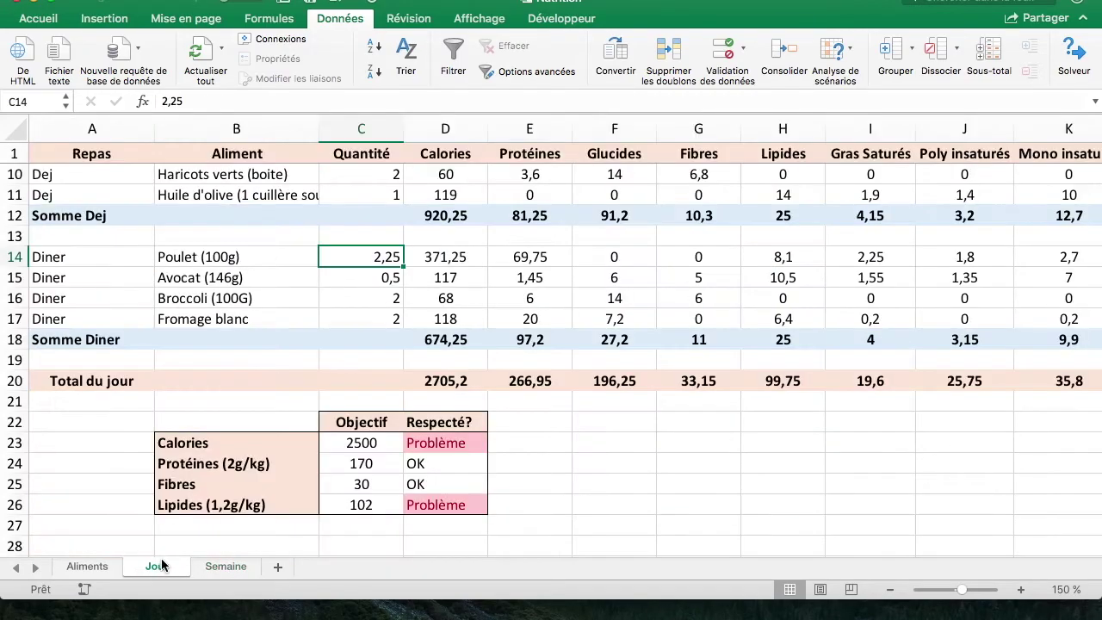
# Step: Insert a narrow empty column D between Lundi and Mardi on Semaine
pyautogui.moveTo(239, 319); pyautogui.dragTo(238, 257)
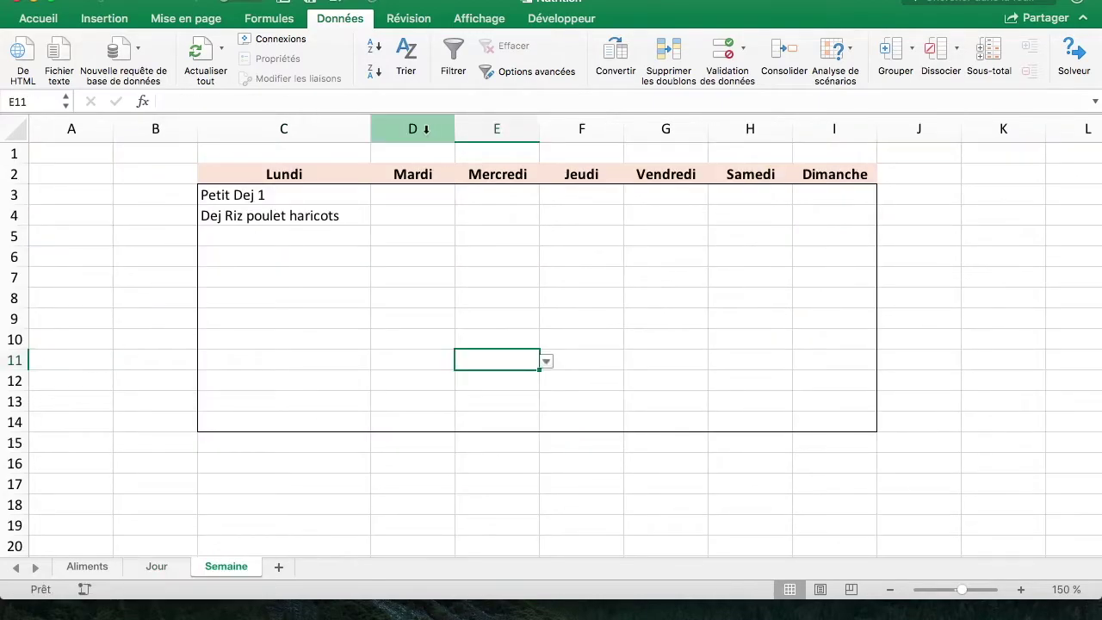
pyautogui.rightClick(419, 129)
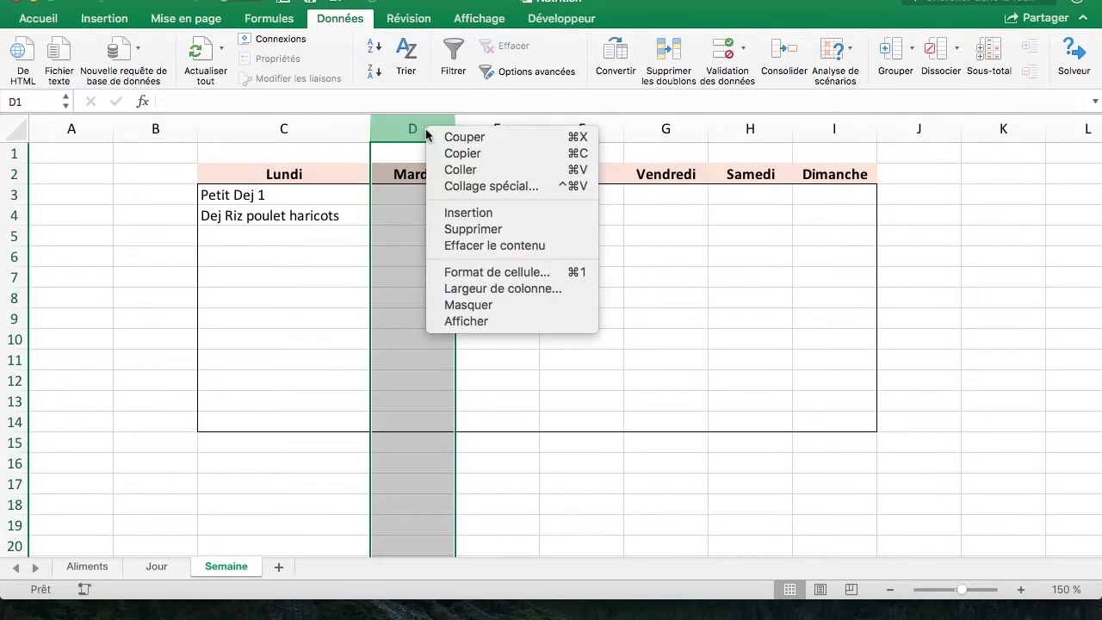
pyautogui.click(491, 213)
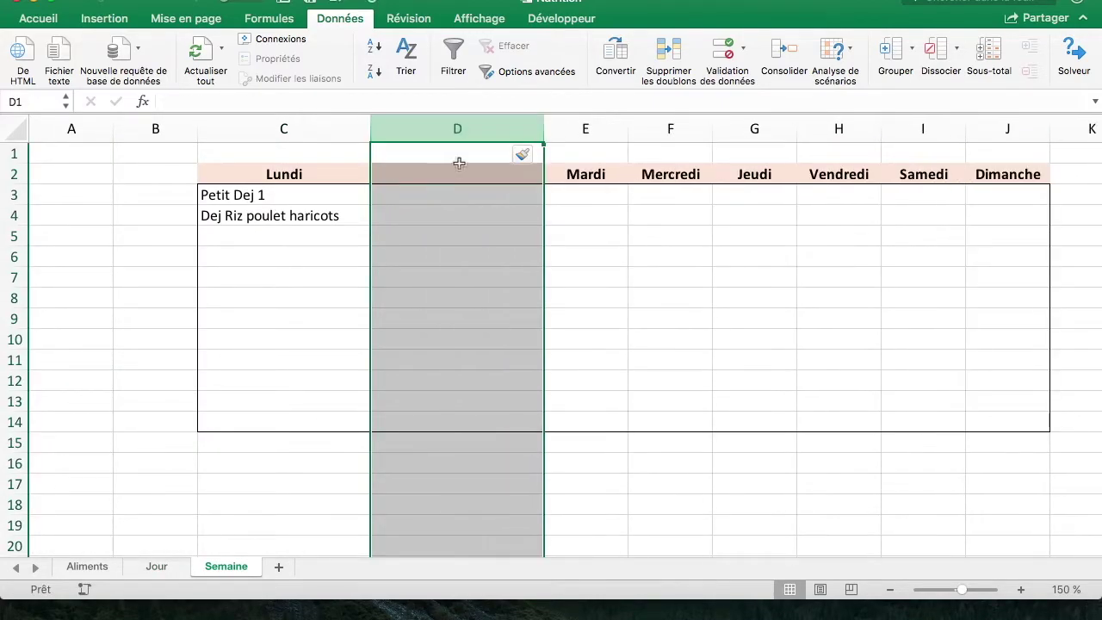
pyautogui.moveTo(541, 122); pyautogui.dragTo(412, 122)
# Step: Enter quantity 1 for the breakfast in D3
pyautogui.click(382, 227)
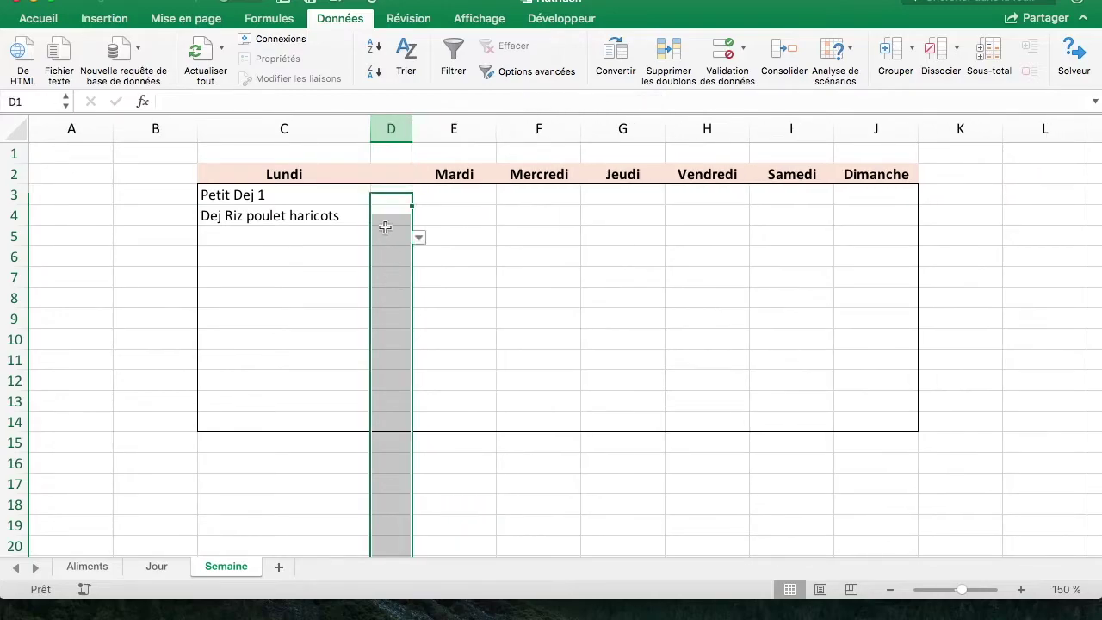
pyautogui.click(392, 195)
pyautogui.write('1')
pyautogui.press('Return')
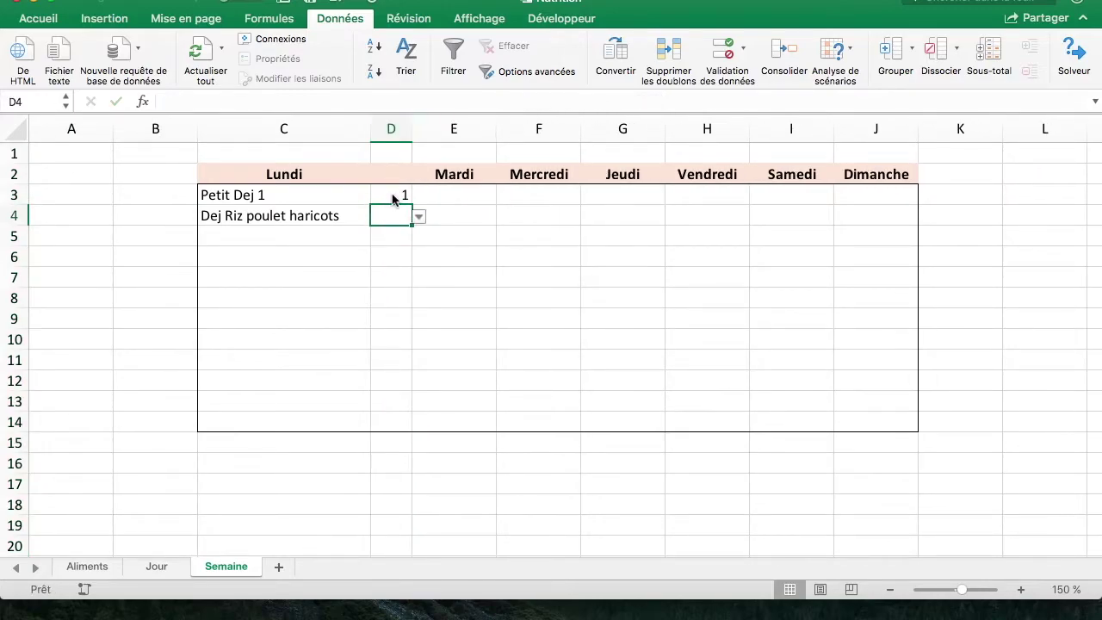
# Step: Enter quantity 1 in D4 and copy the dinner foods and quantities from Jour B14:C17
pyautogui.write('1')
pyautogui.press('Return')
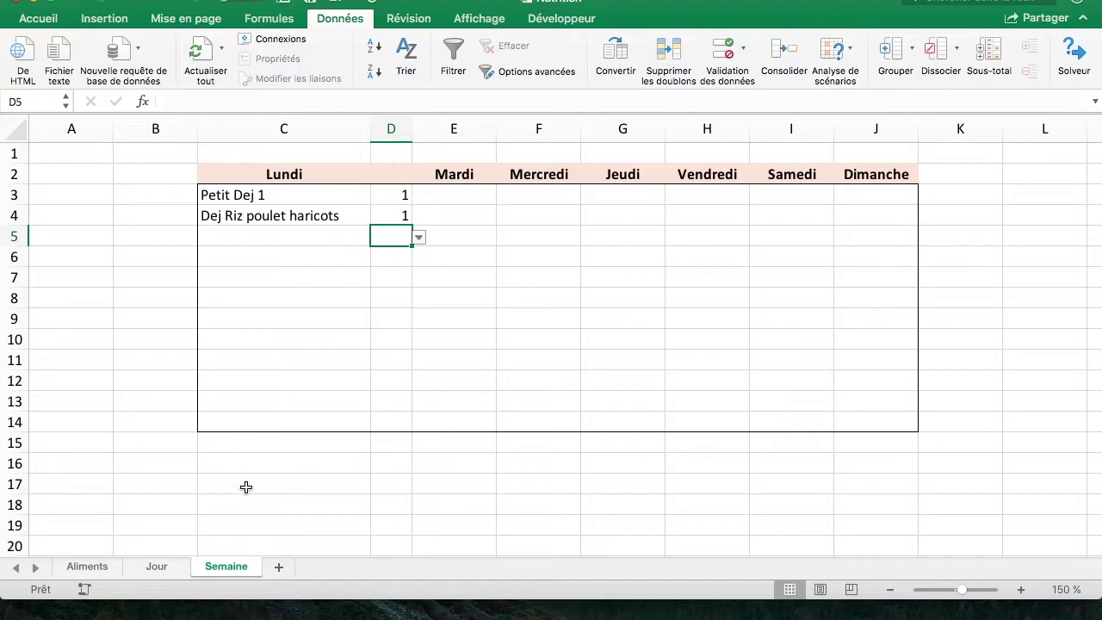
pyautogui.click(156, 567)
pyautogui.scroll(-1, 344, 371)
pyautogui.moveTo(347, 369); pyautogui.dragTo(248, 300)
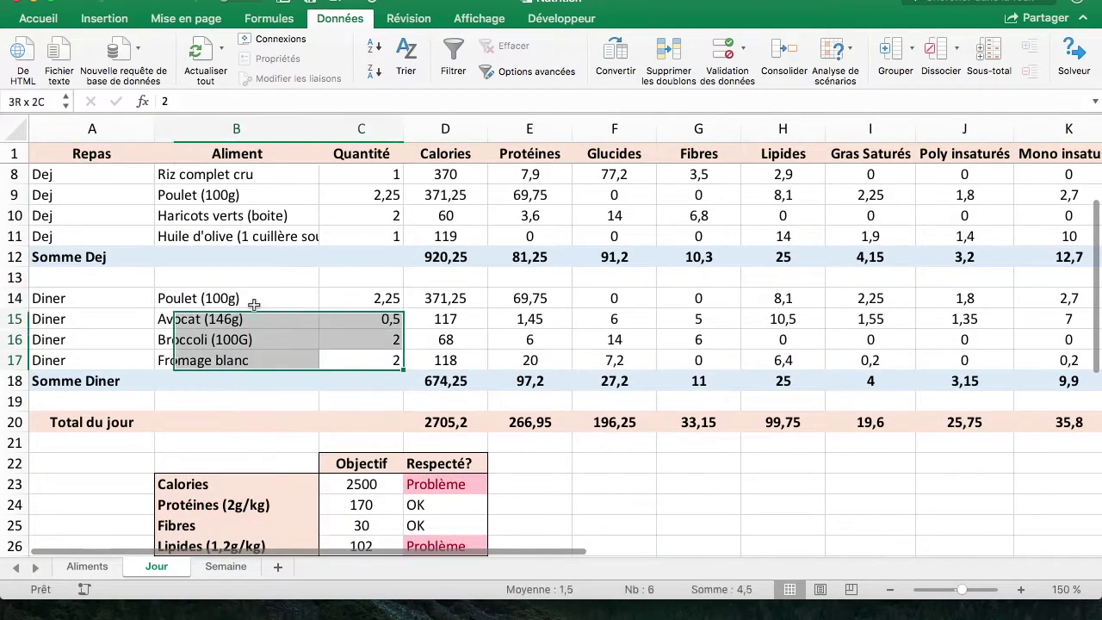
pyautogui.hotkey('ctrl', 'c')
# Step: Paste the dinner foods and quantities as values only into Semaine C5:D8
pyautogui.click(226, 567)
pyautogui.click(285, 238)
pyautogui.rightClick(284, 238)
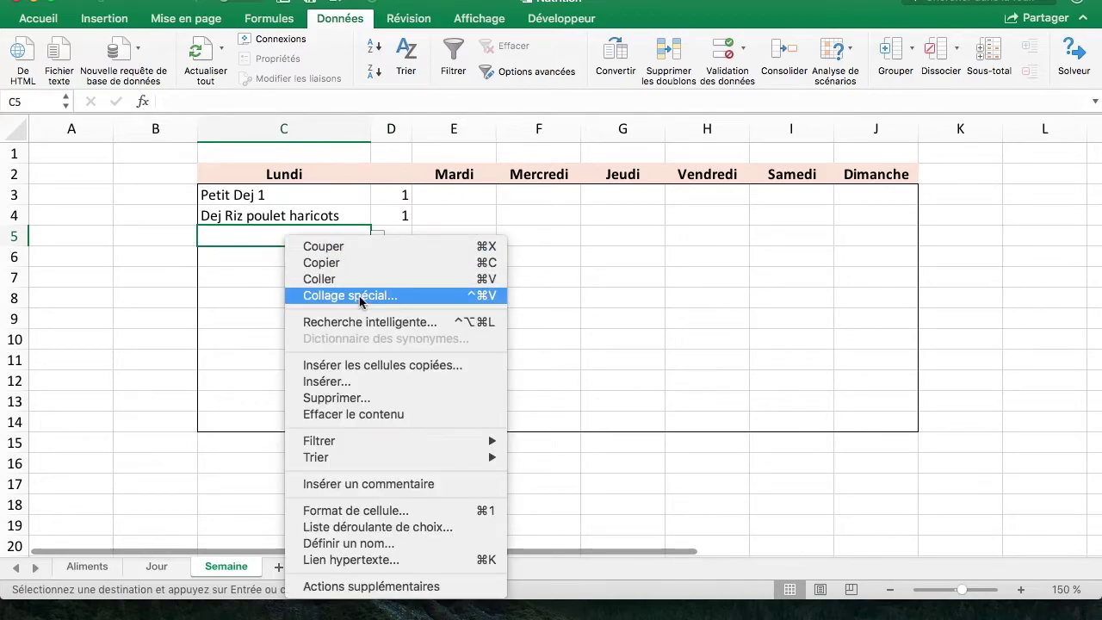
pyautogui.click(360, 301)
pyautogui.click(250, 221)
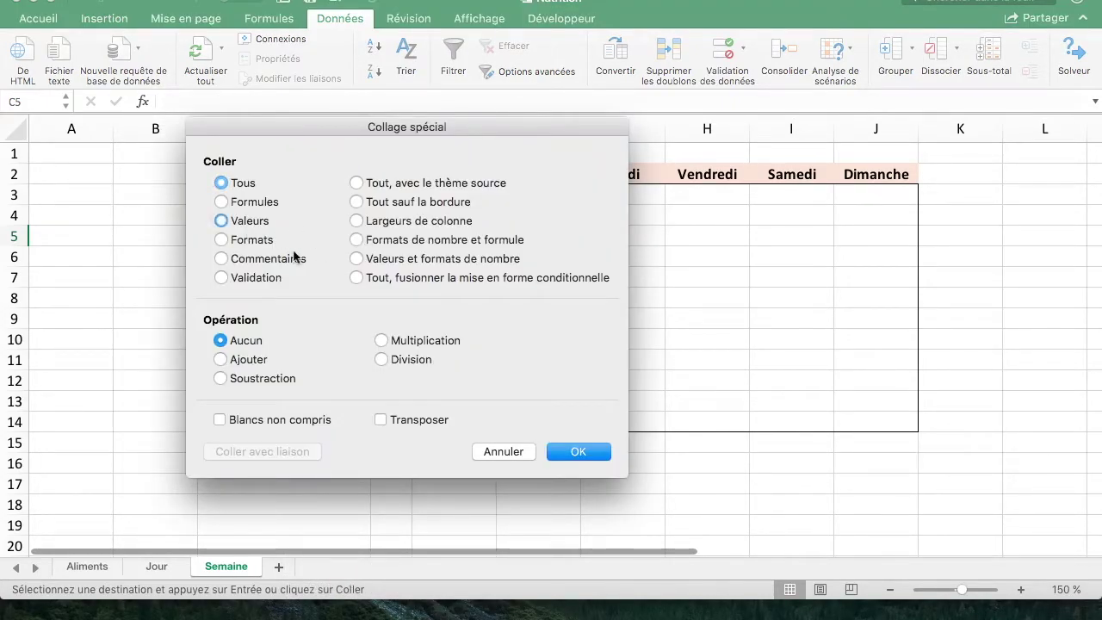
pyautogui.click(572, 465)
pyautogui.click(539, 298)
pyautogui.click(288, 231)
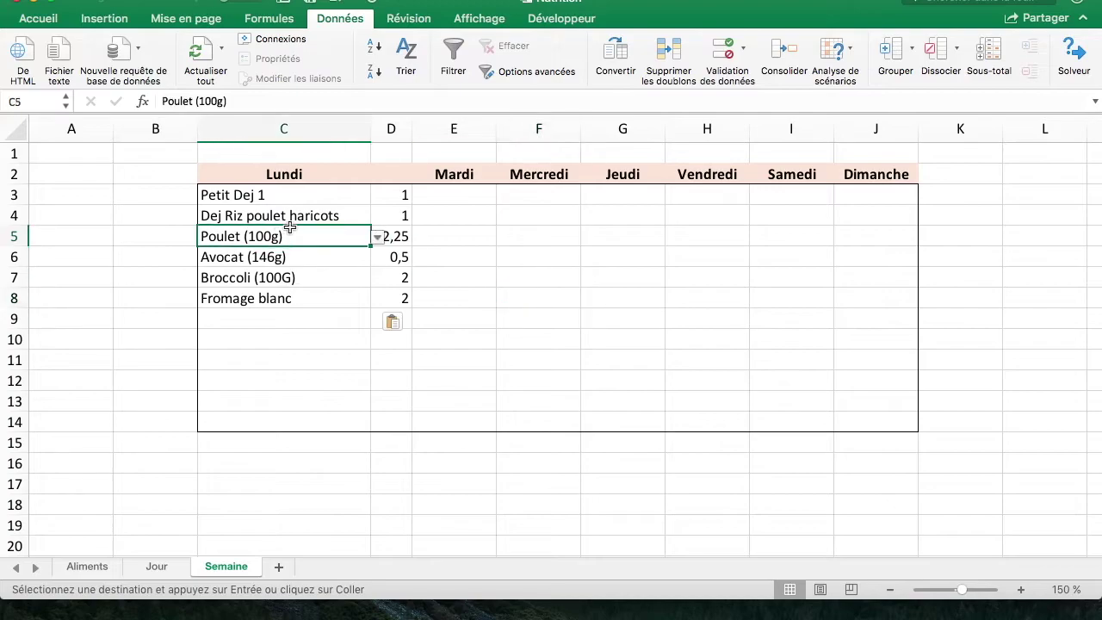
pyautogui.click(377, 237)
pyautogui.click(377, 237)
pyautogui.click(454, 252)
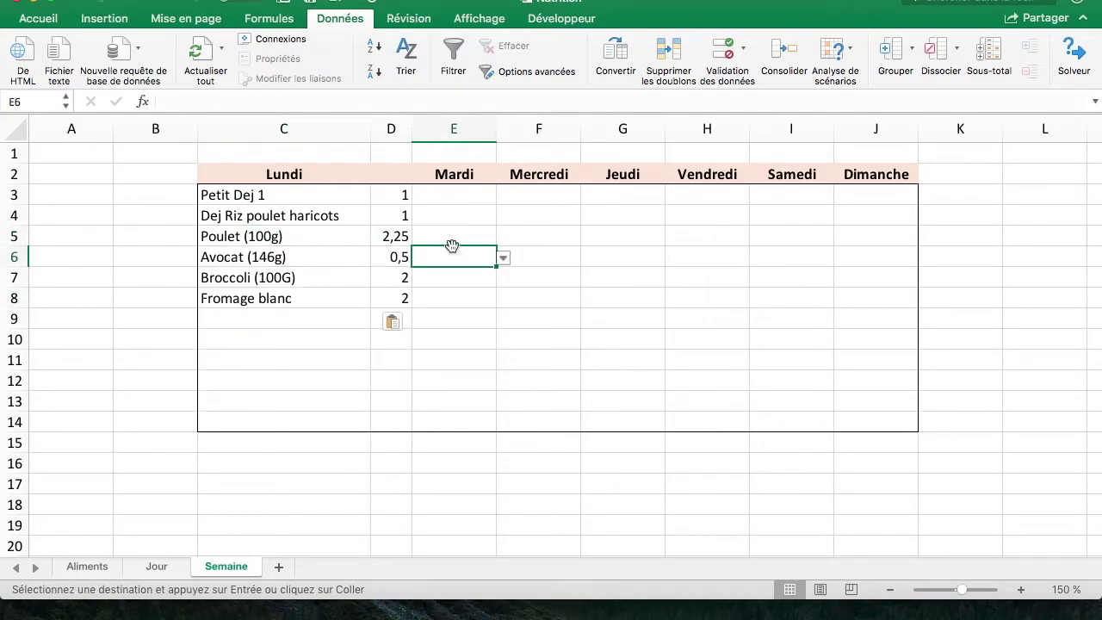
# Step: Shift the dinner block down to rows 6–9 and clear row 5 as a gap
pyautogui.moveTo(263, 236); pyautogui.dragTo(396, 298)
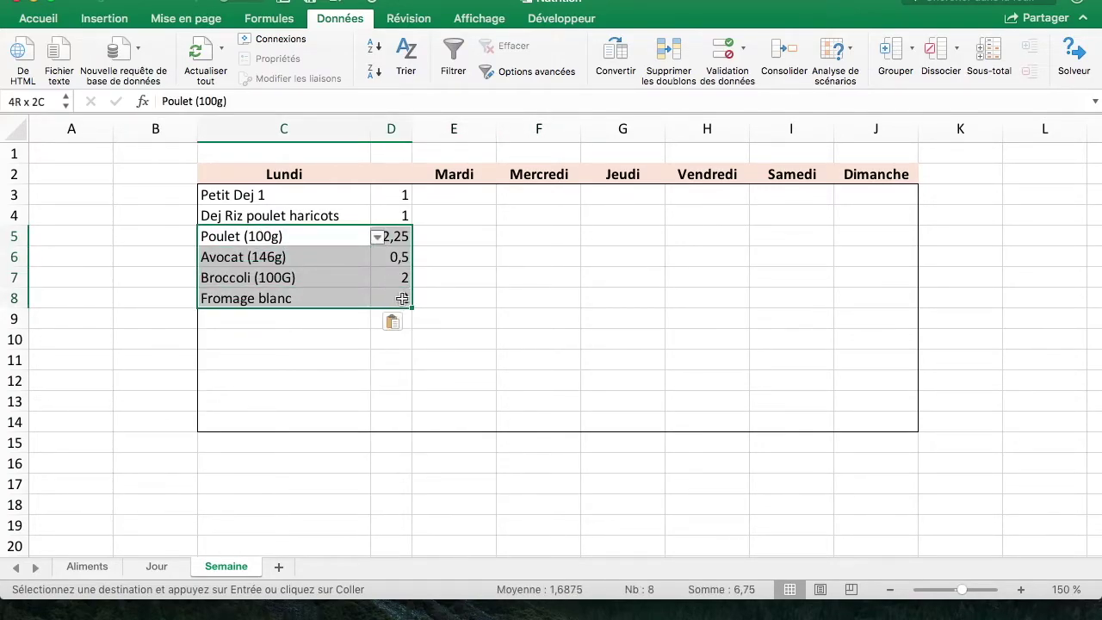
pyautogui.click(290, 272)
pyautogui.moveTo(260, 239)
pyautogui.mouseDown()
pyautogui.moveTo(399, 274)
pyautogui.moveTo(401, 296)
pyautogui.mouseUp()
pyautogui.click(303, 269)
pyautogui.click(303, 257)
pyautogui.press('Return')
pyautogui.moveTo(368, 230); pyautogui.dragTo(384, 229)
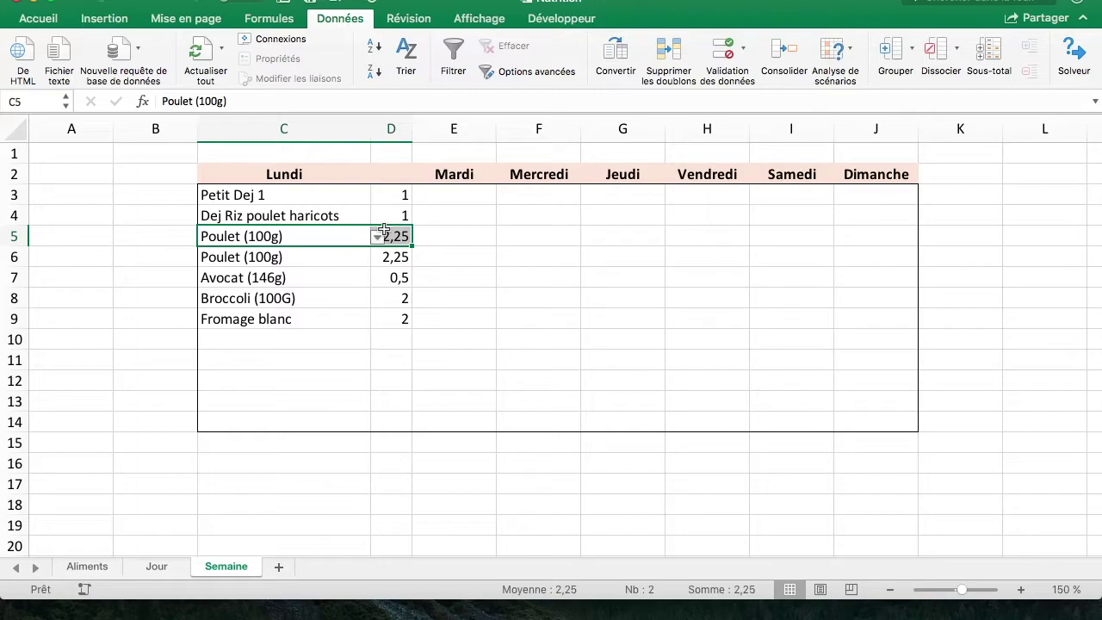
pyautogui.press('Delete')
pyautogui.click(391, 298)
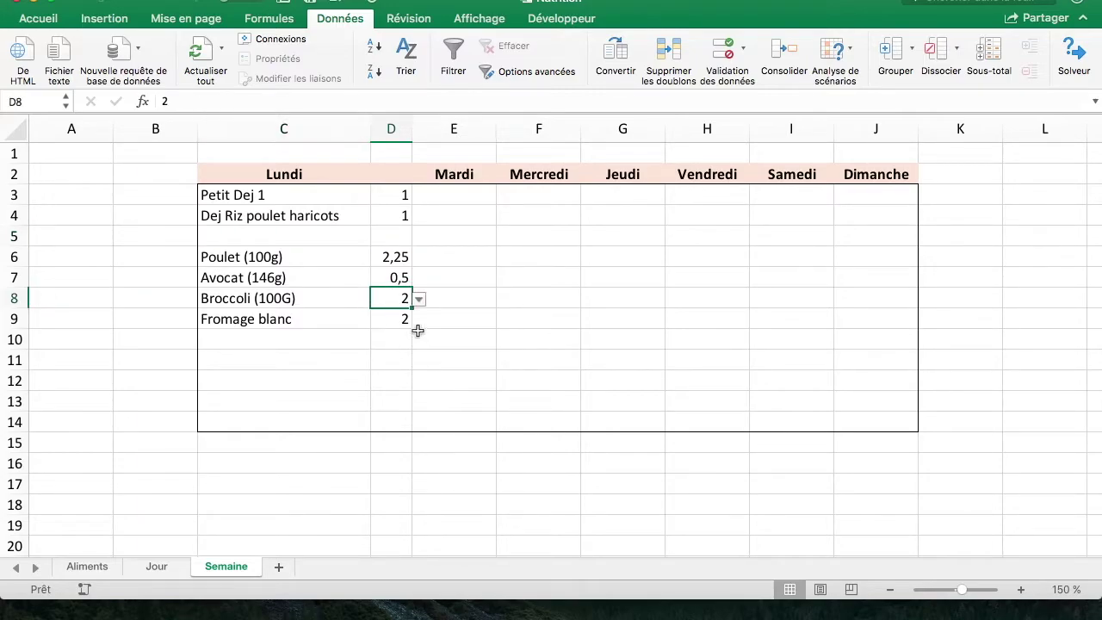
# Step: Insert a blank column before Mercredi so each weekday gets a two-column block
pyautogui.rightClick(507, 129)
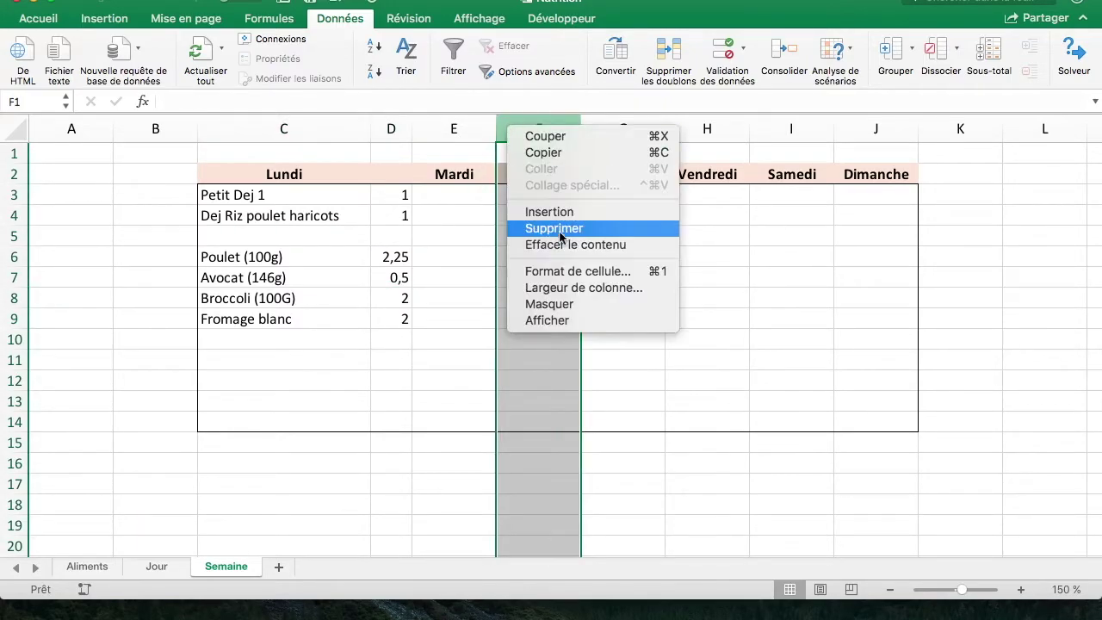
pyautogui.click(568, 222)
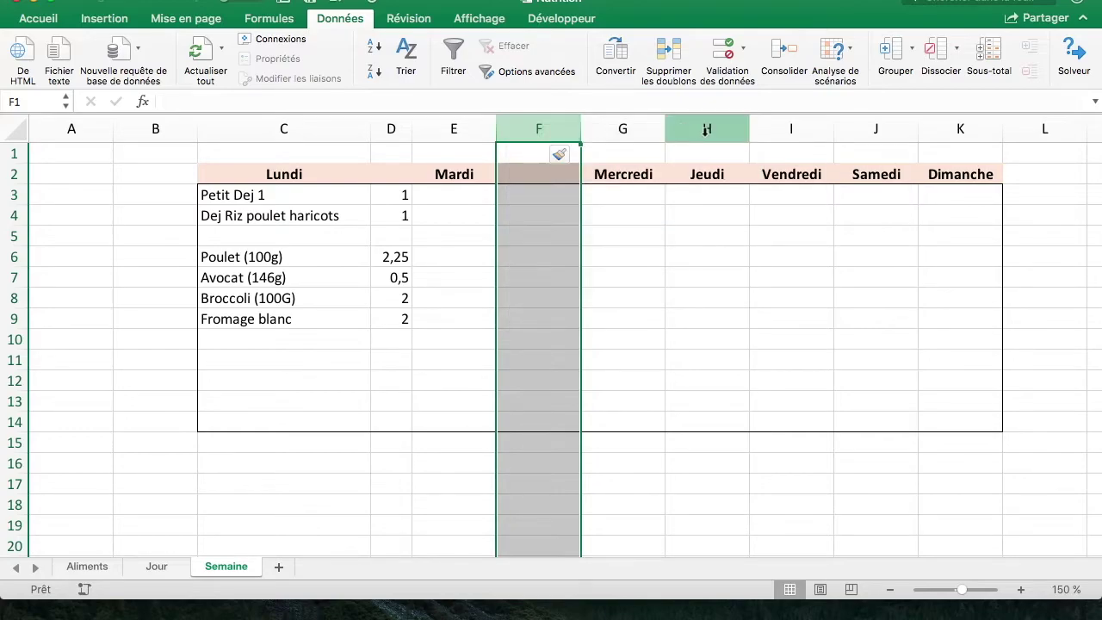
pyautogui.click(576, 270)
pyautogui.click(172, 192)
pyautogui.click(278, 388)
pyautogui.click(316, 358)
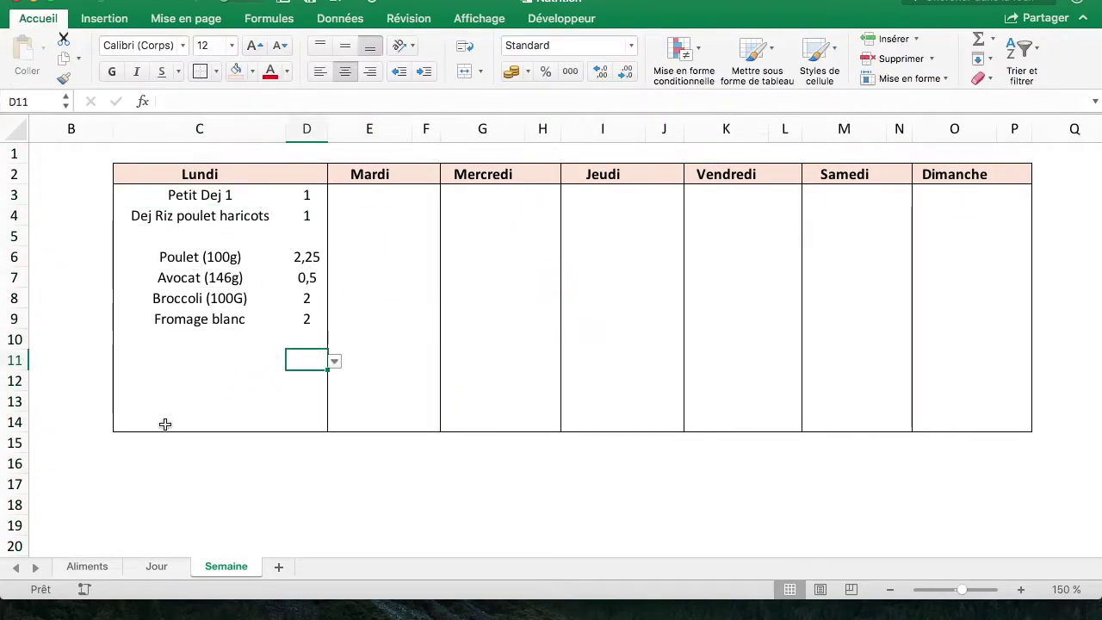
# Step: Apply borders and centre alignment to the Semaine weekday blocks and Lundi entries
pyautogui.click(141, 454)
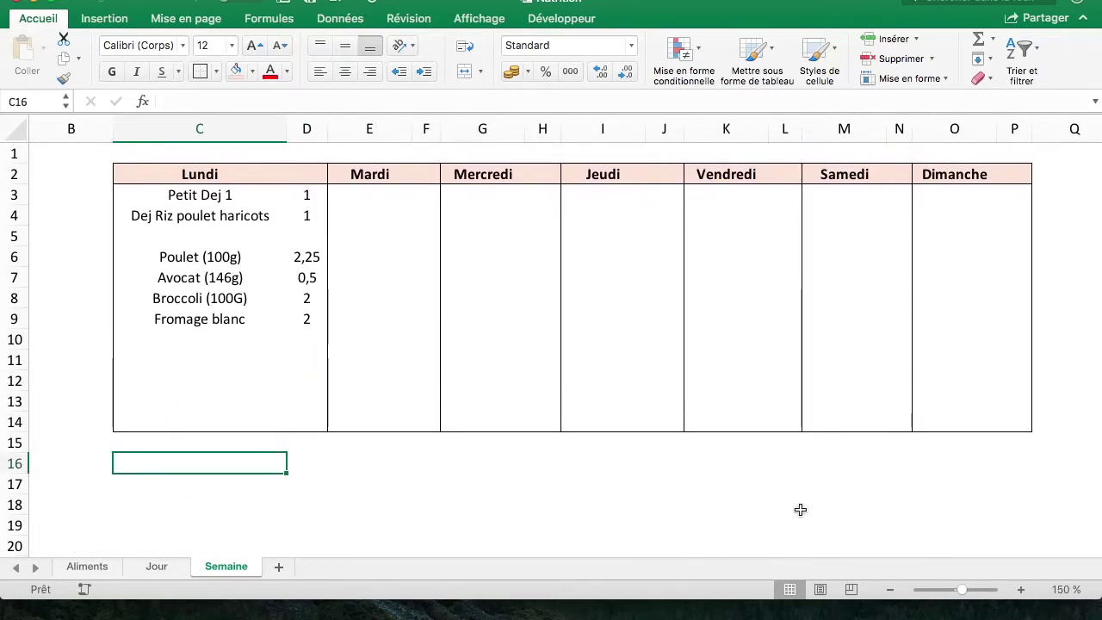
pyautogui.hscroll(-2, 599, 550)
pyautogui.click(108, 463)
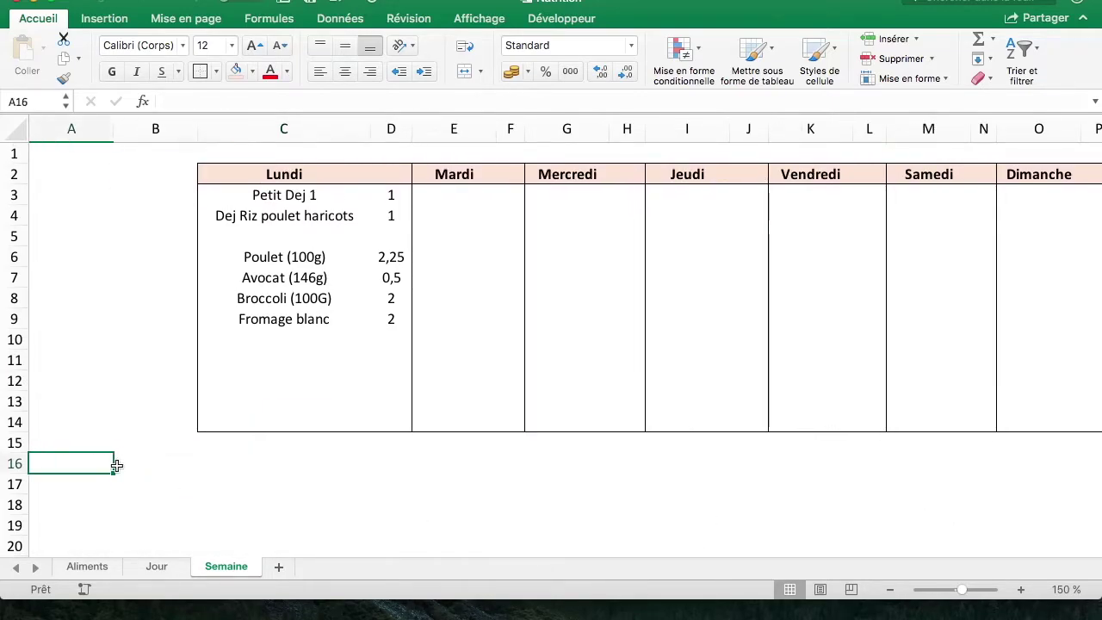
pyautogui.click(129, 469)
pyautogui.scroll(-5, 128, 468)
pyautogui.scroll(1, 138, 487)
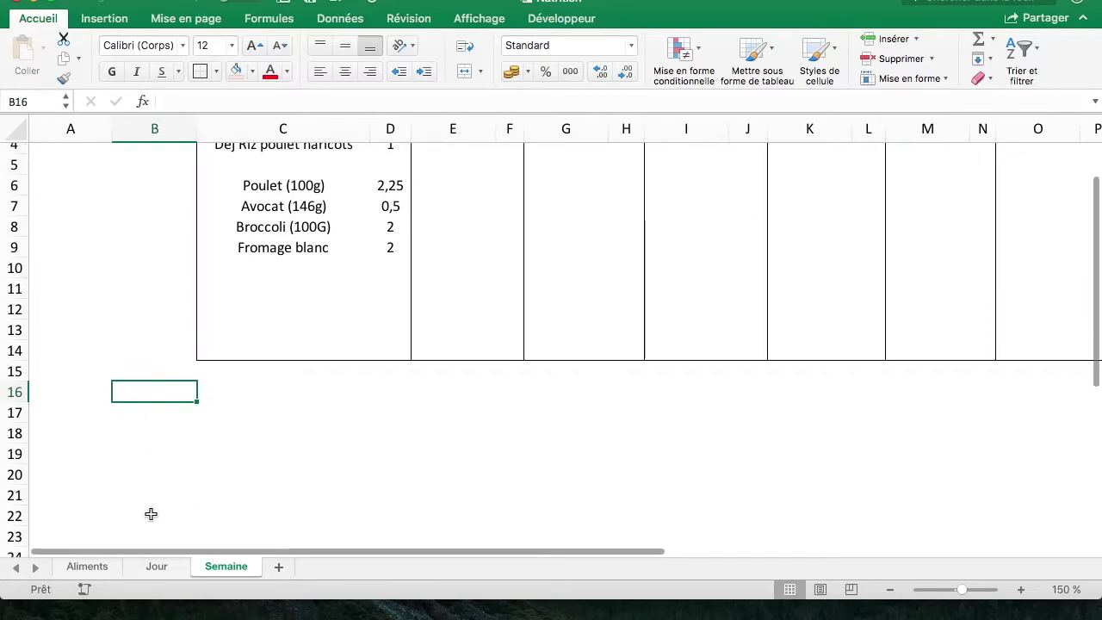
# Step: Check the Jour sheet totals: dinner 674,25 calories, whole day 2705,2
pyautogui.click(164, 568)
pyautogui.click(222, 566)
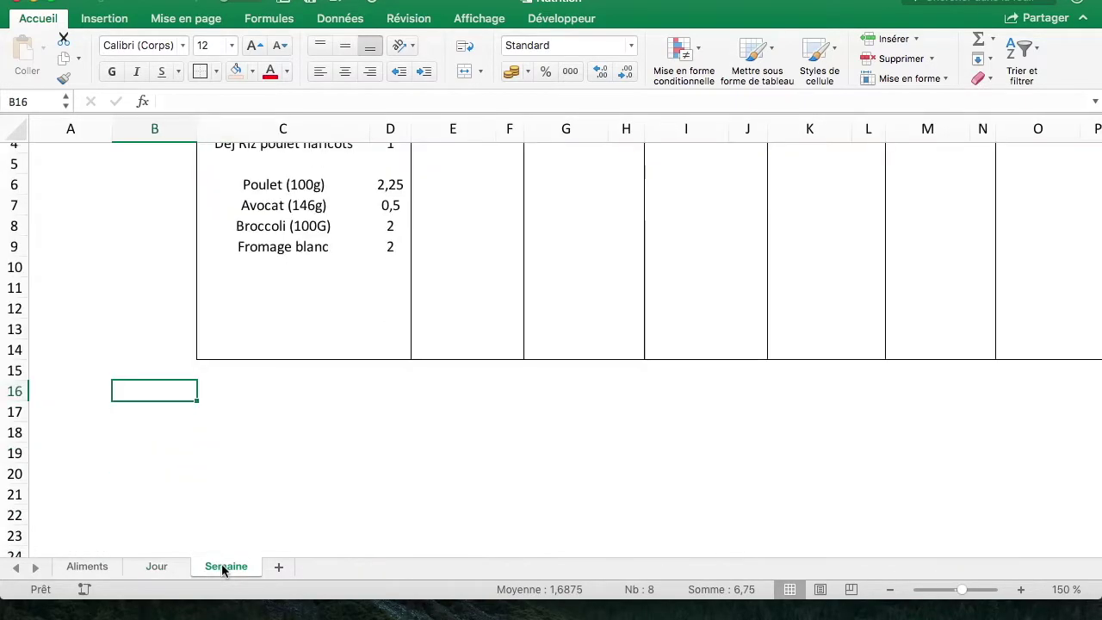
pyautogui.scroll(3, 270, 399)
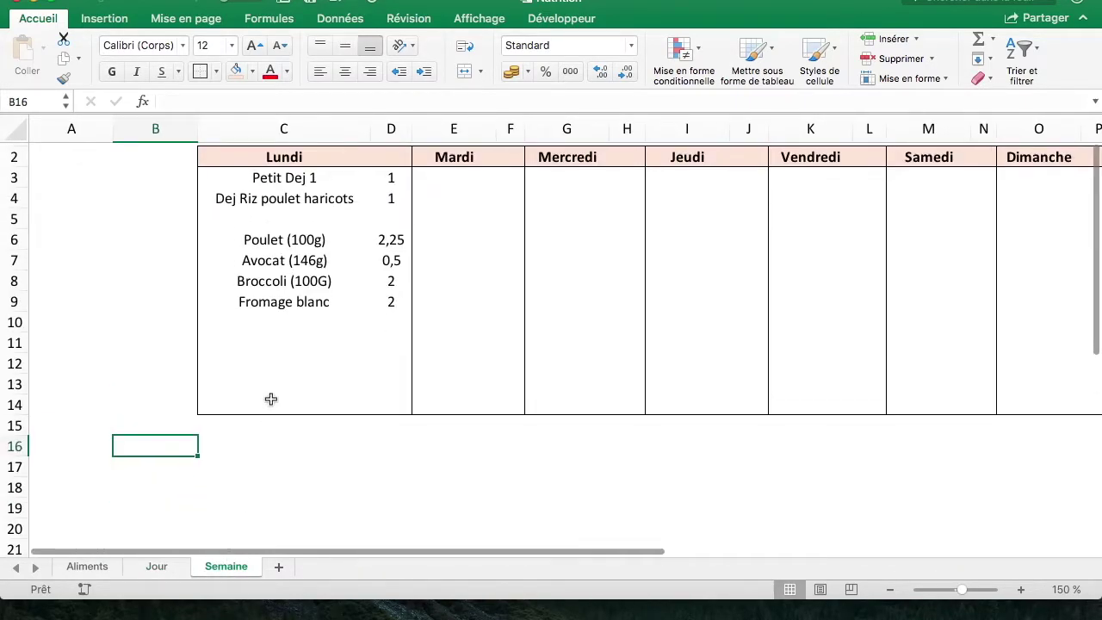
pyautogui.click(174, 568)
pyautogui.scroll(1, 338, 278)
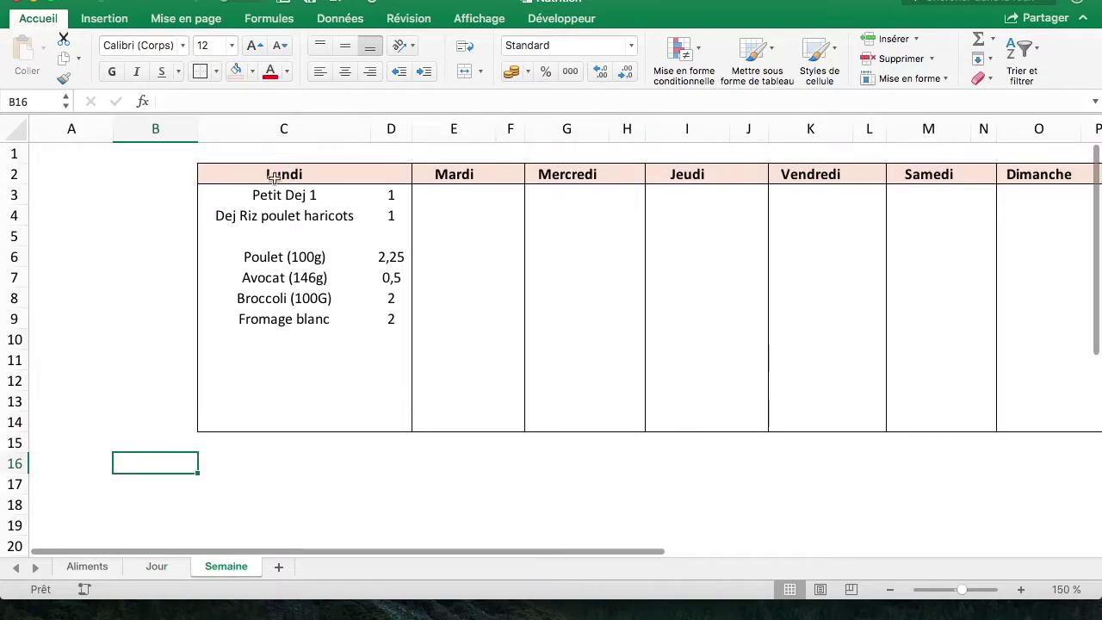
pyautogui.click(162, 568)
pyautogui.rightClick(163, 568)
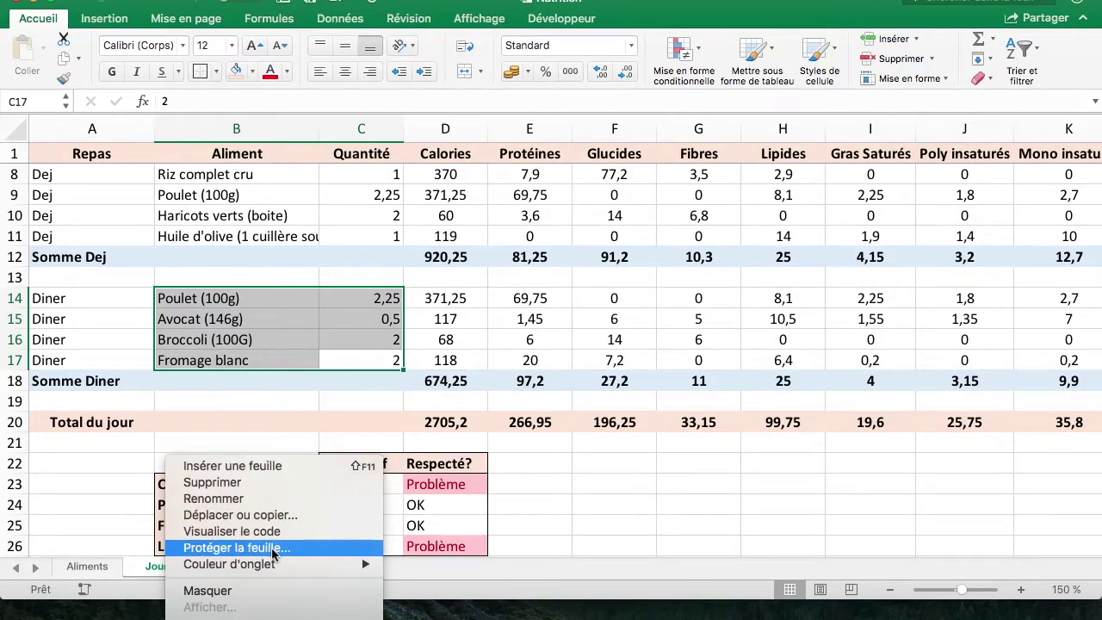
# Step: Copy the Jour sheet to the end of the workbook and rename the copy Lundi
pyautogui.click(157, 571)
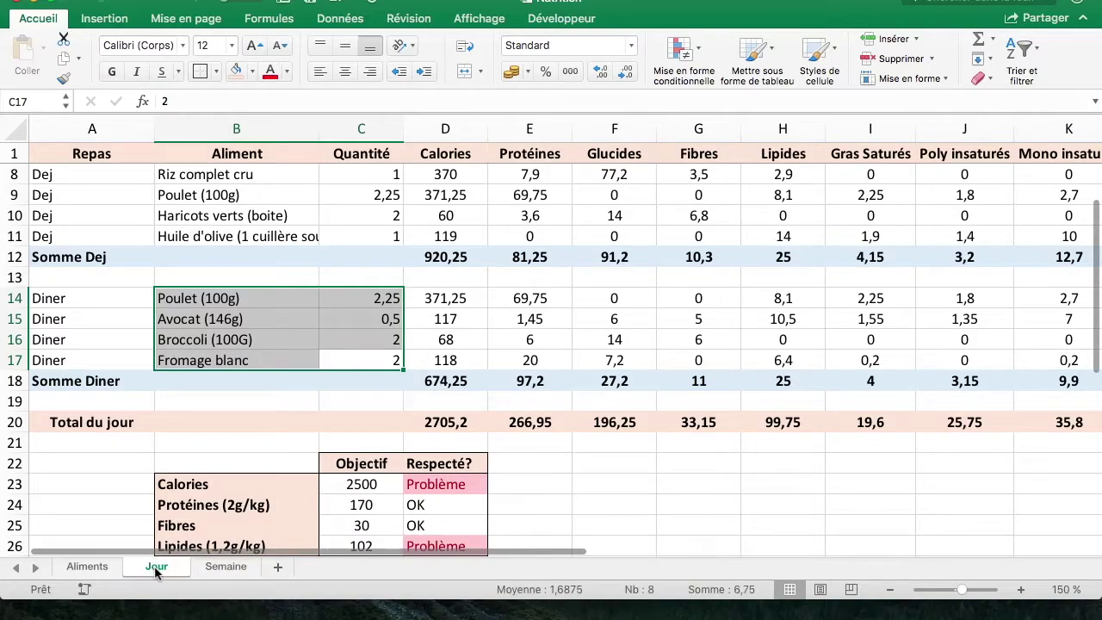
pyautogui.rightClick(156, 573)
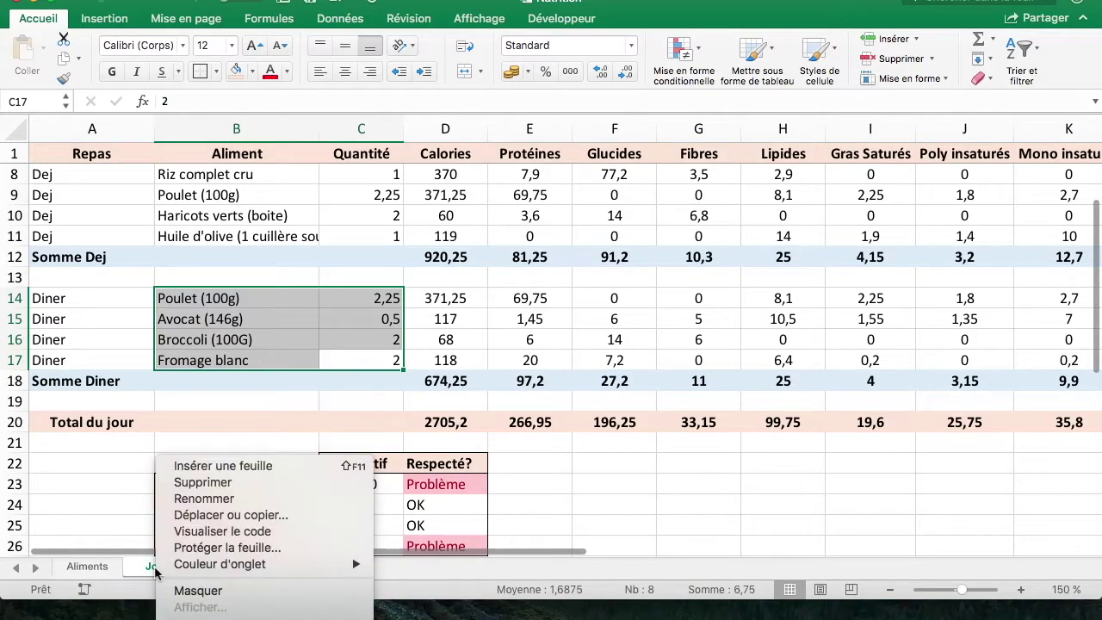
pyautogui.click(271, 515)
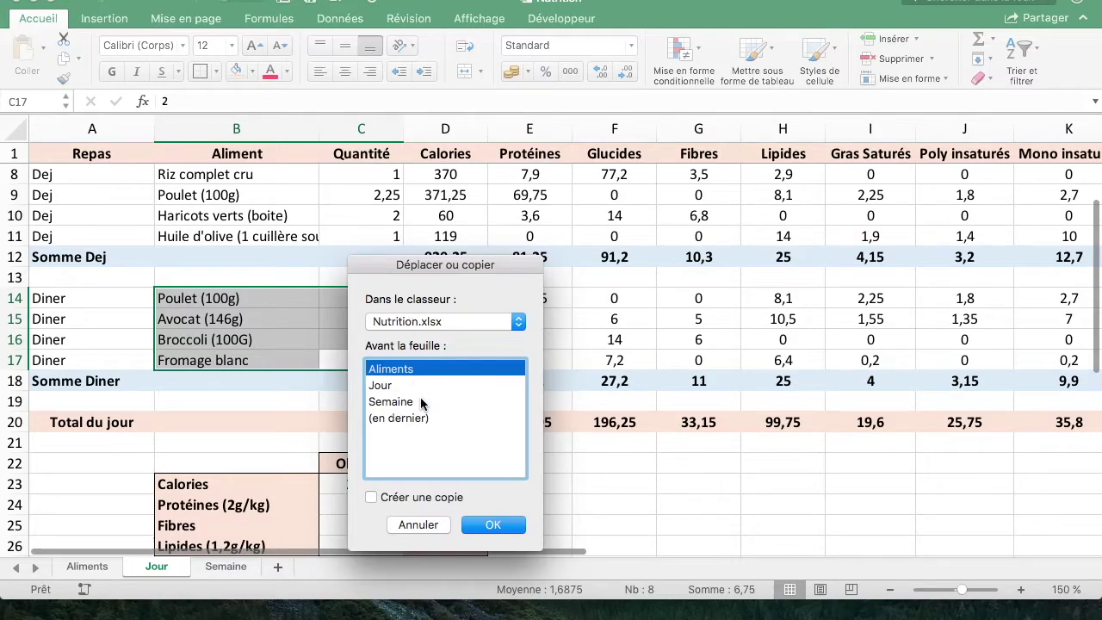
pyautogui.click(425, 418)
pyautogui.click(428, 498)
pyautogui.click(493, 524)
pyautogui.doubleClick(294, 566)
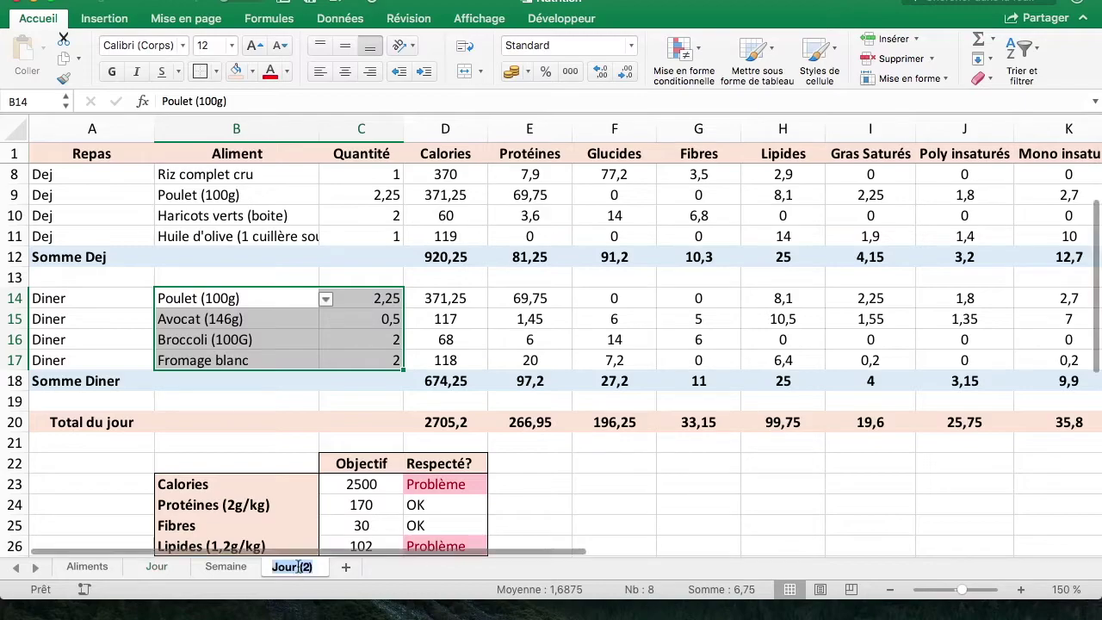
pyautogui.write('Lundi')
pyautogui.press('Return')
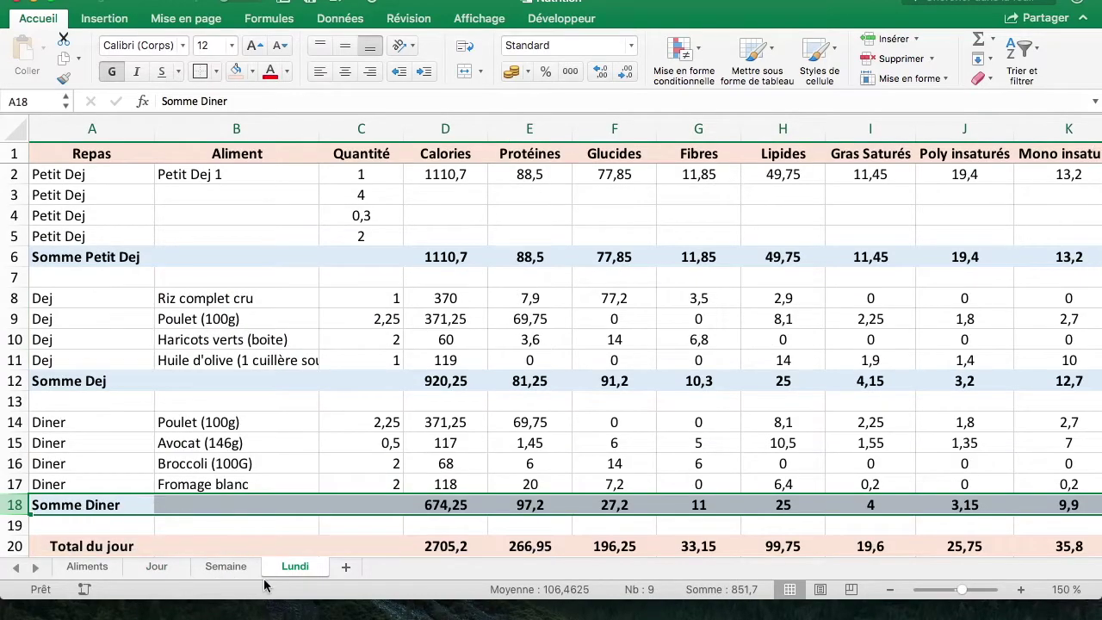
# Step: Select Monday's dinner foods and quantities on Semaine, then show the Lundi sheet
pyautogui.click(227, 566)
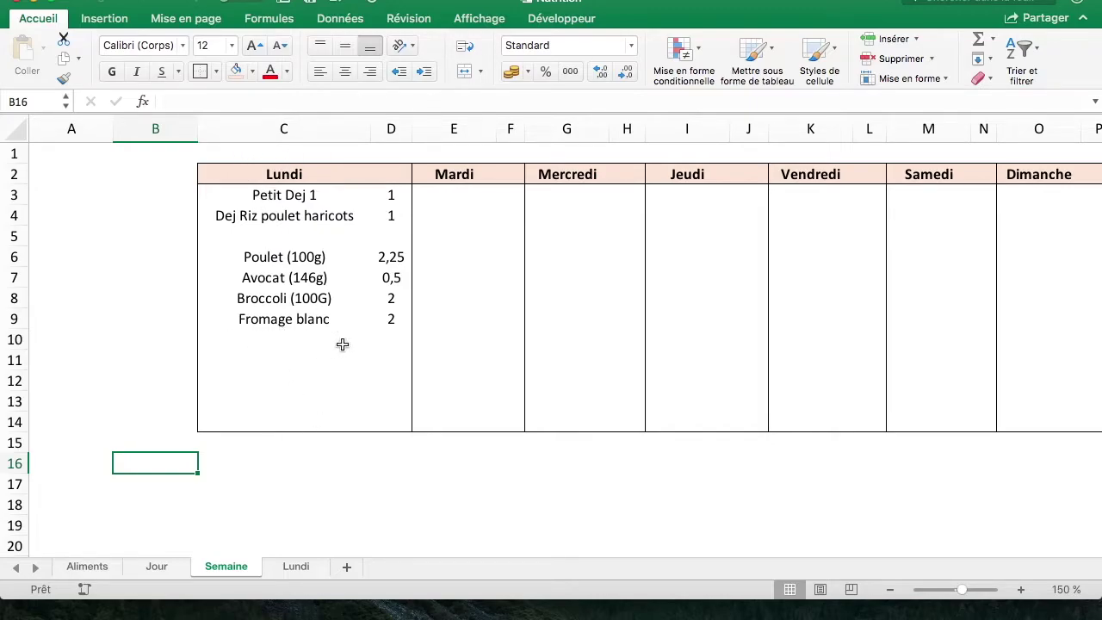
pyautogui.moveTo(263, 256)
pyautogui.mouseDown()
pyautogui.moveTo(384, 339)
pyautogui.moveTo(398, 322)
pyautogui.mouseUp()
pyautogui.click(298, 567)
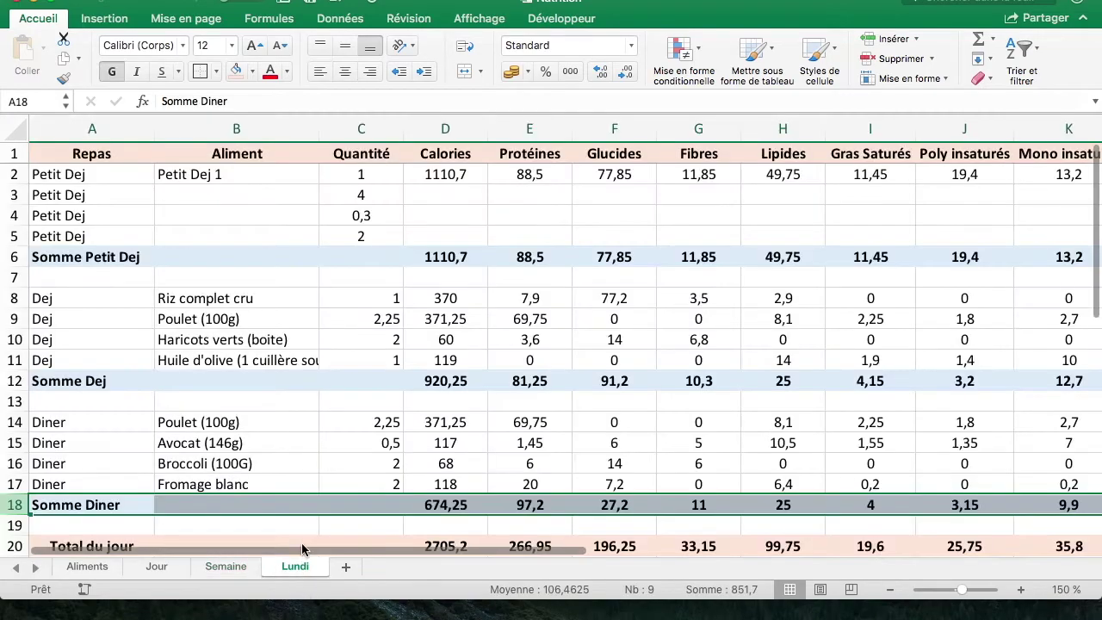
# Step: Delete the Somme Diner, Somme Dej and Somme Petit Dej subtotal rows on Lundi
pyautogui.rightClick(18, 506)
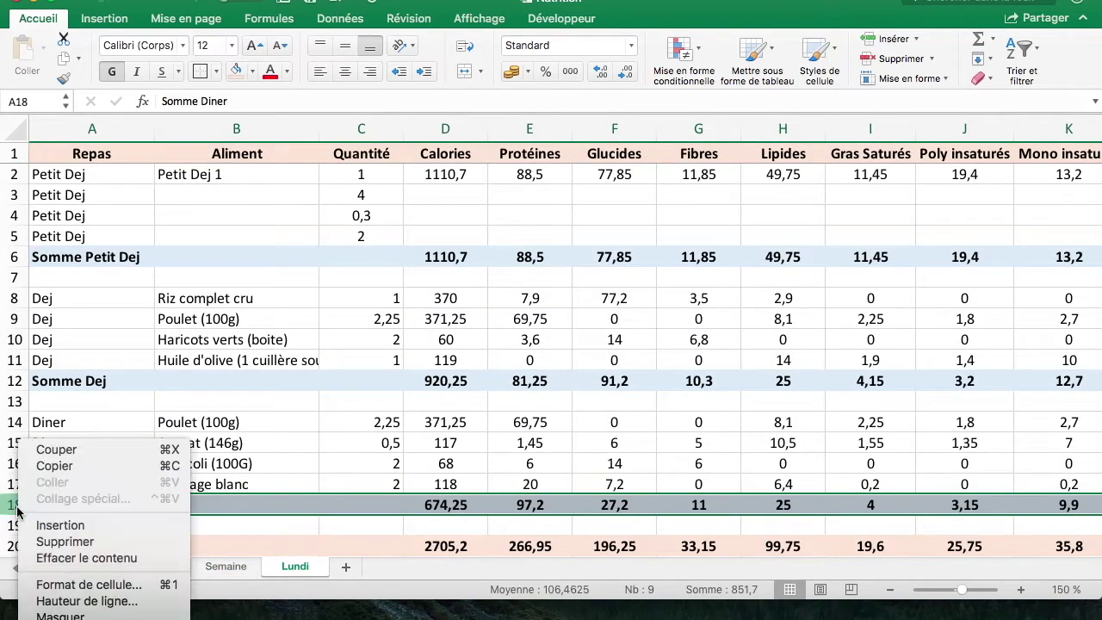
pyautogui.click(65, 543)
pyautogui.rightClick(14, 381)
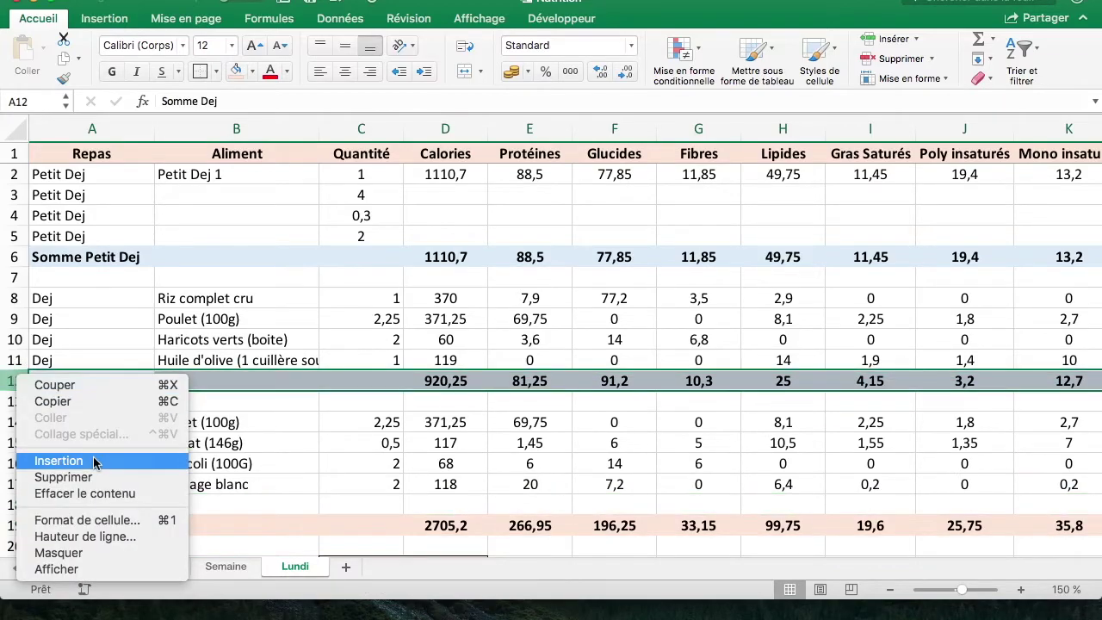
pyautogui.click(56, 546)
pyautogui.click(15, 257)
pyautogui.rightClick(15, 256)
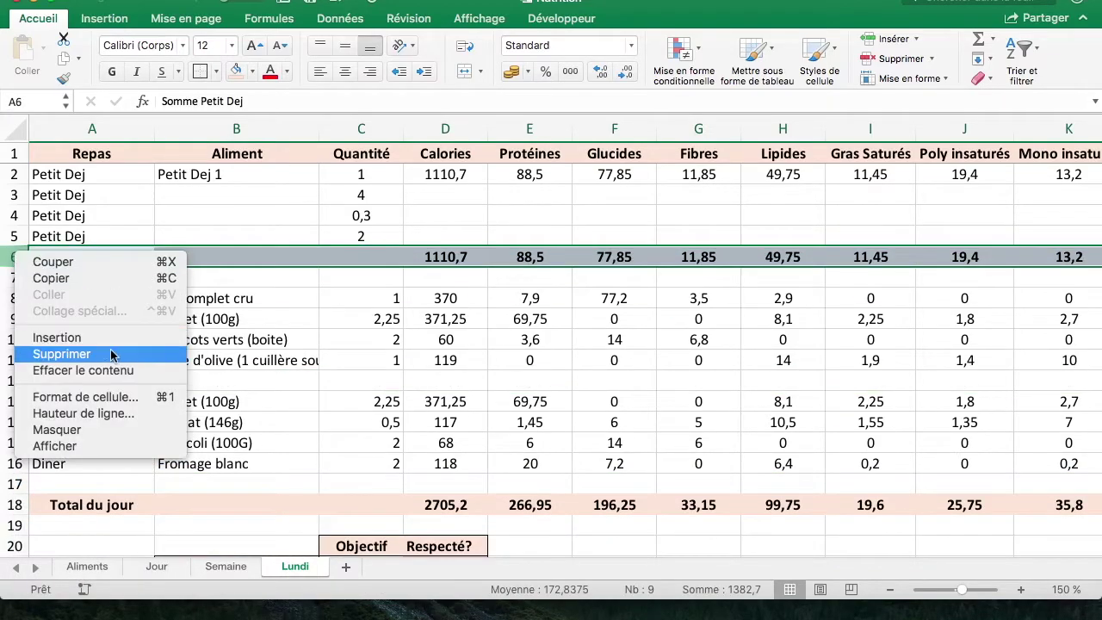
pyautogui.click(51, 352)
# Step: Clear the Repas meal labels from column A, leaving B2 selected
pyautogui.moveTo(103, 170); pyautogui.dragTo(129, 451)
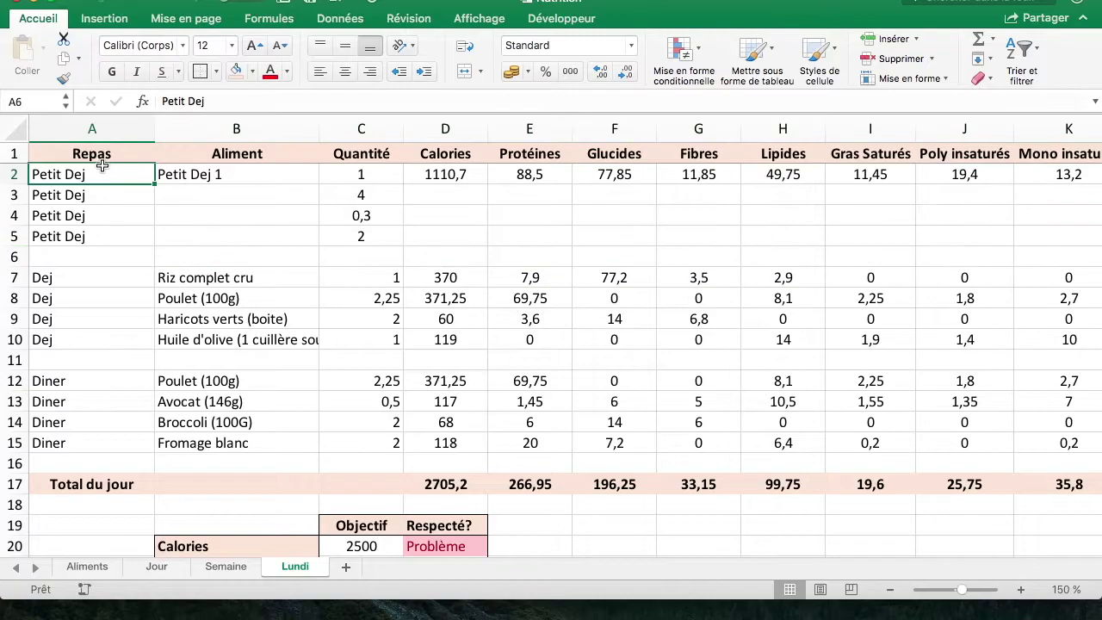
pyautogui.press('Delete')
pyautogui.press('Return')
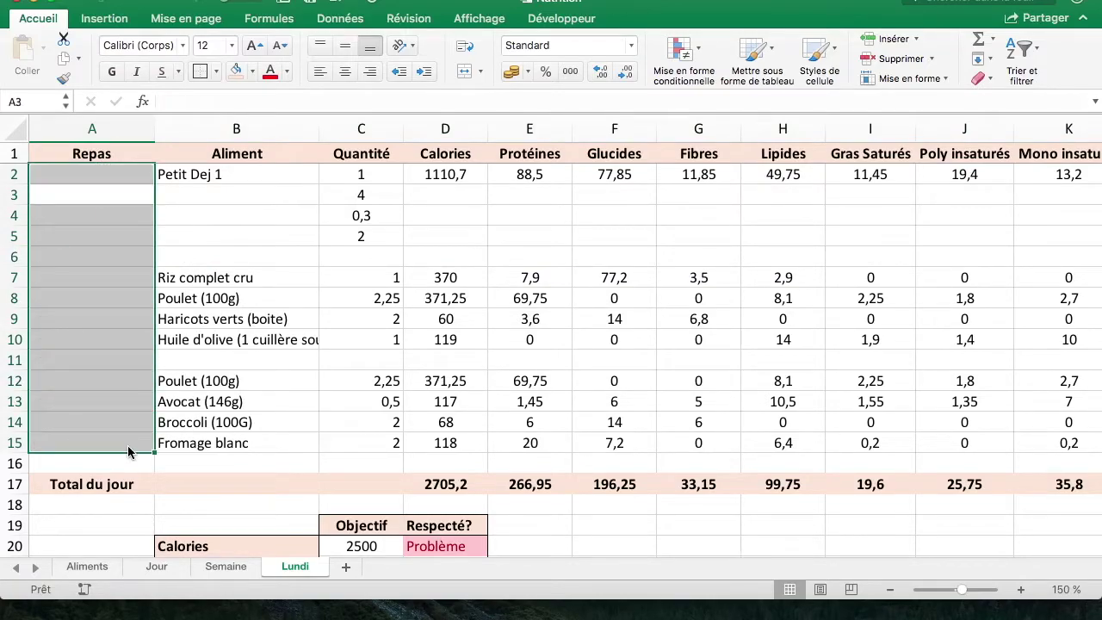
pyautogui.click(327, 326)
pyautogui.click(215, 174)
pyautogui.click(239, 243)
pyautogui.press('Return')
pyautogui.click(269, 173)
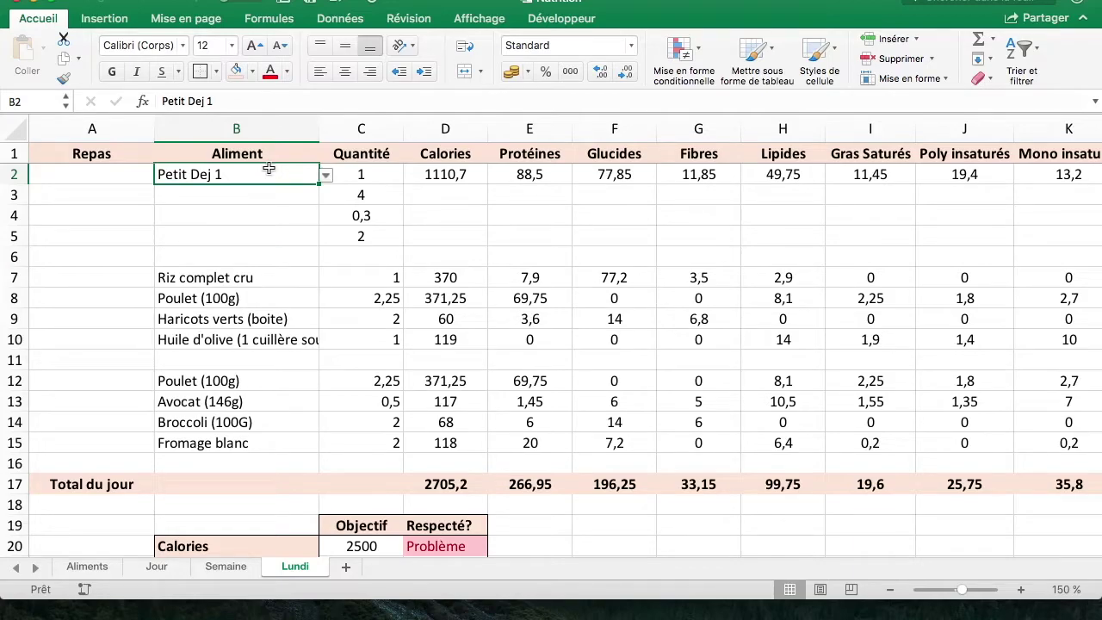
# Step: Link Lundi B2 to =Semaine!C3, keeping quantity 1 in C2 unchanged
pyautogui.write('=')
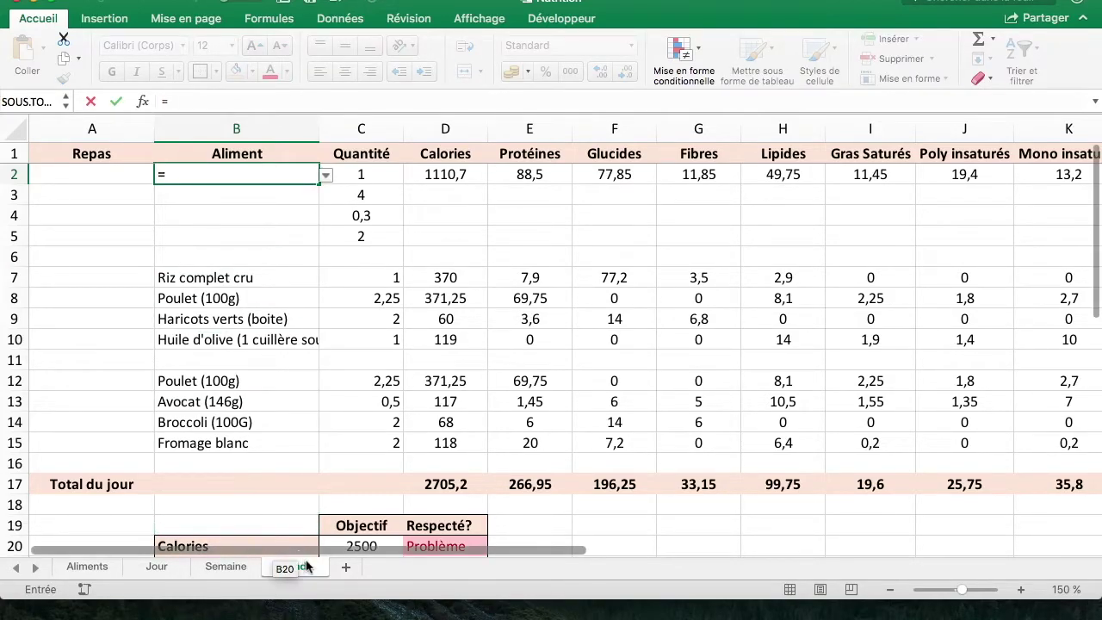
pyautogui.click(232, 569)
pyautogui.click(357, 195)
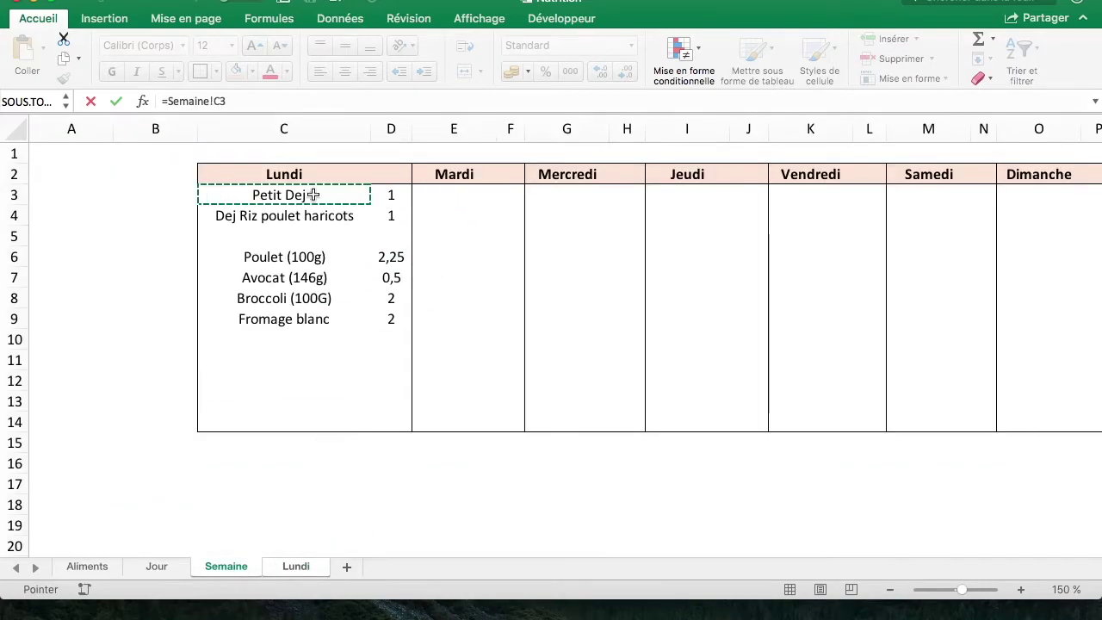
pyautogui.press('Return')
pyautogui.click(297, 178)
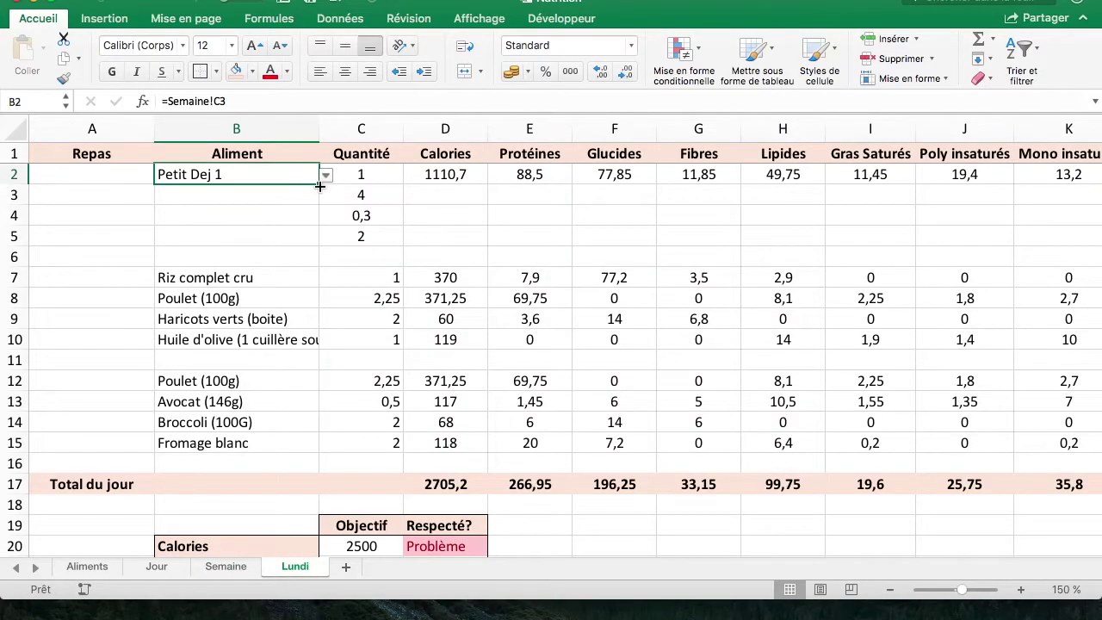
pyautogui.click(363, 161)
pyautogui.click(364, 171)
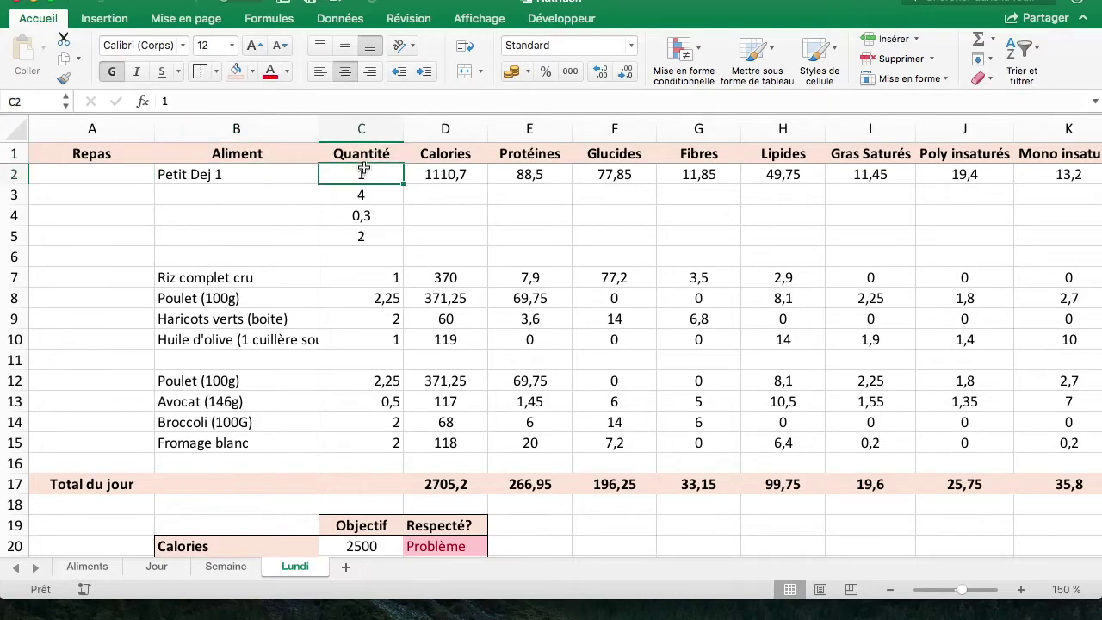
pyautogui.write('=')
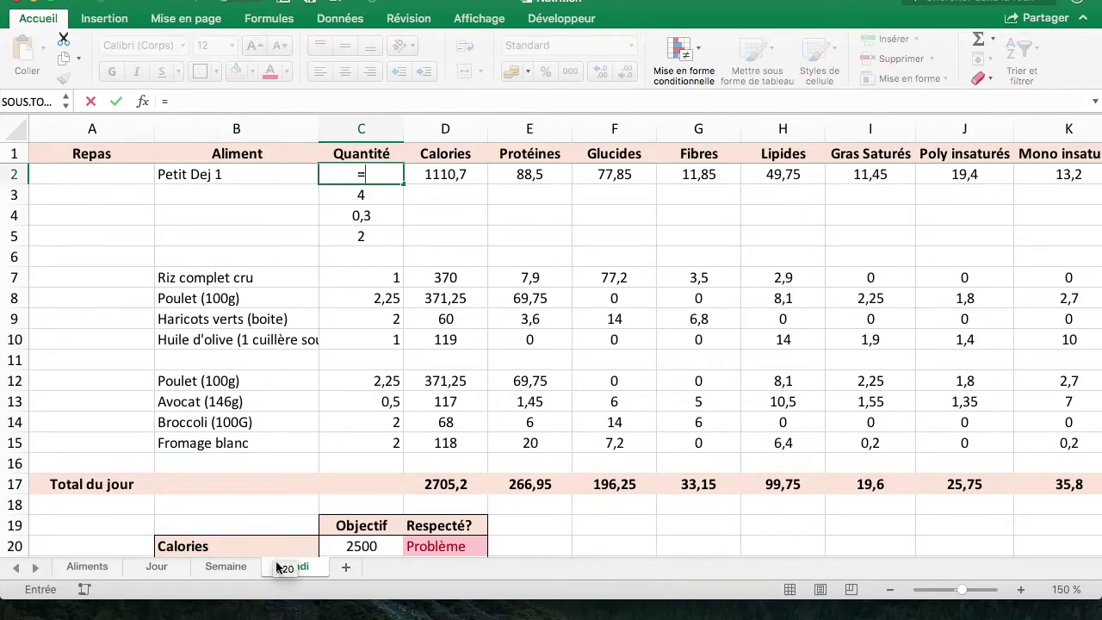
pyautogui.press('Escape')
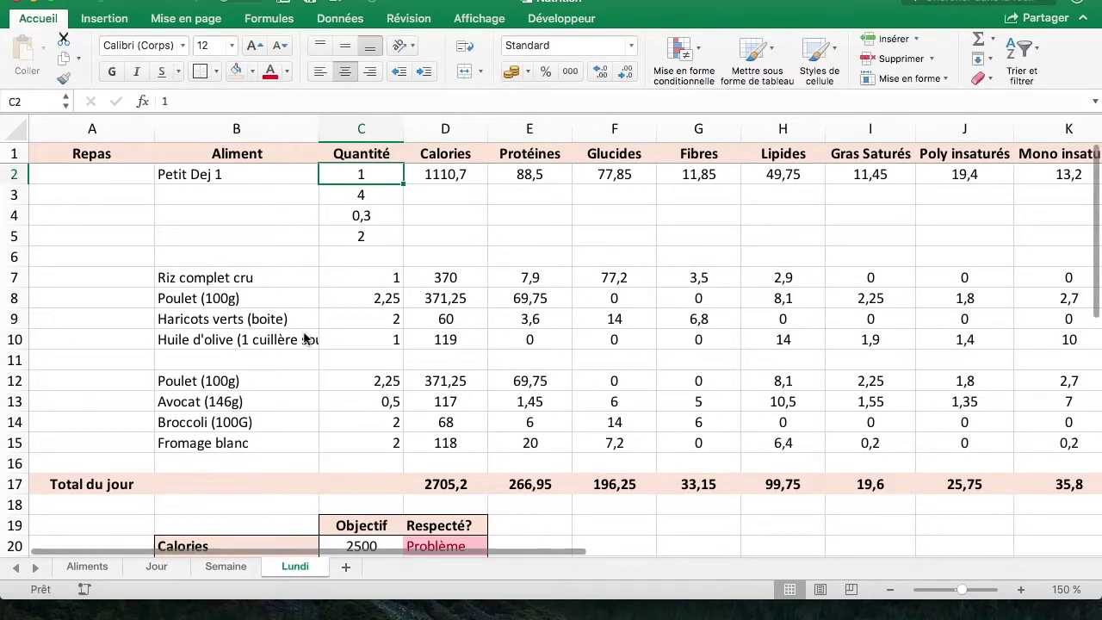
pyautogui.click(256, 175)
# Step: Label B19 'Lundi' above the objectives table
pyautogui.scroll(-4, 262, 361)
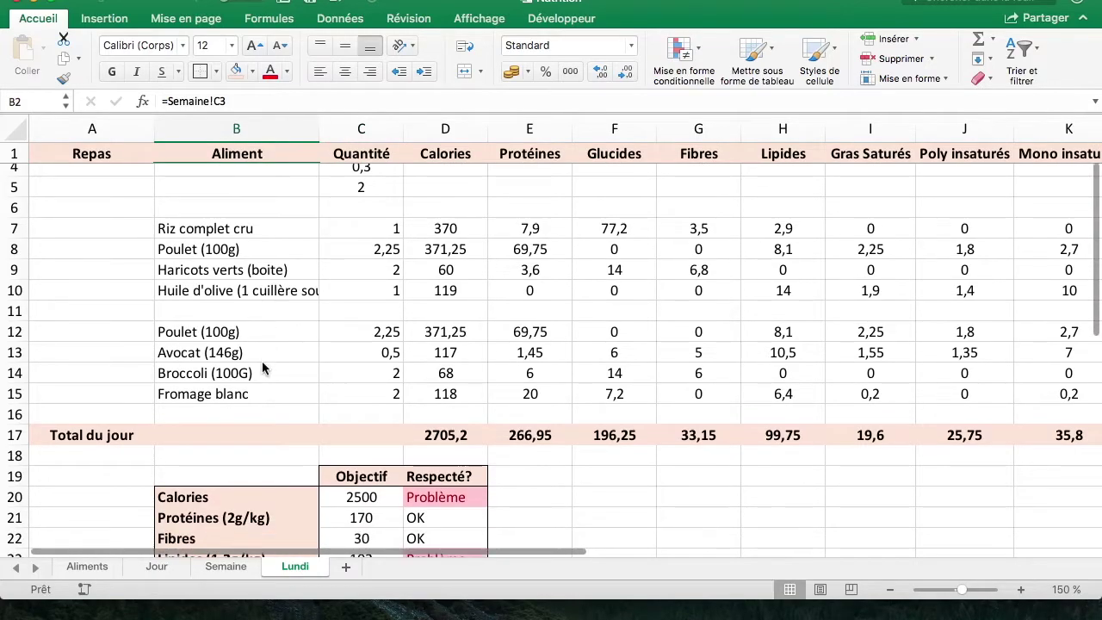
pyautogui.scroll(4, 262, 397)
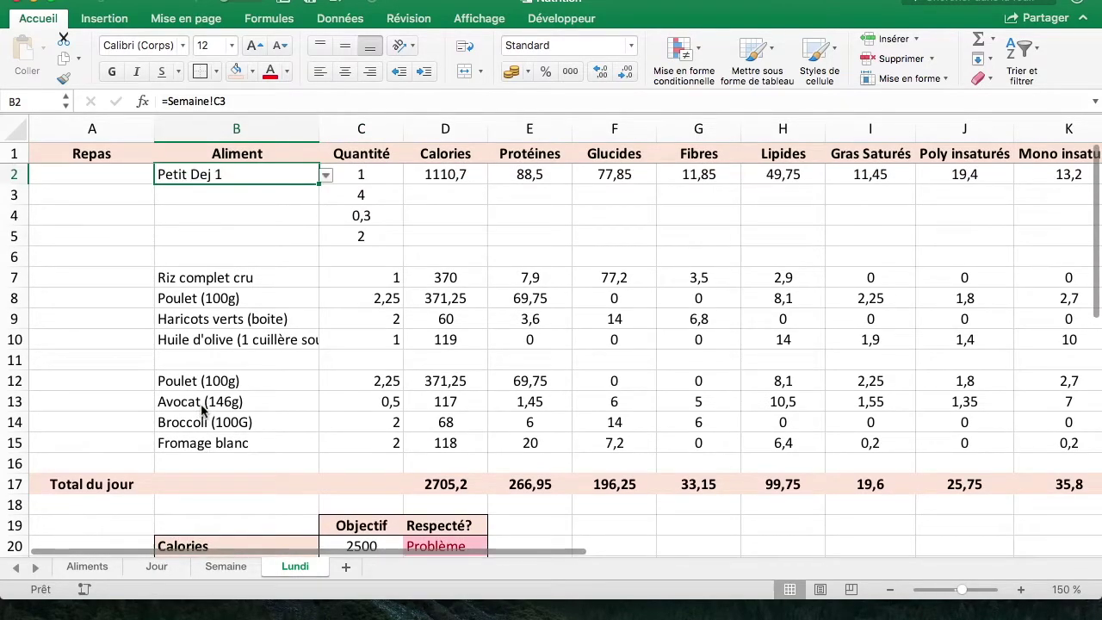
pyautogui.scroll(-2, 204, 527)
pyautogui.scroll(-2, 204, 527)
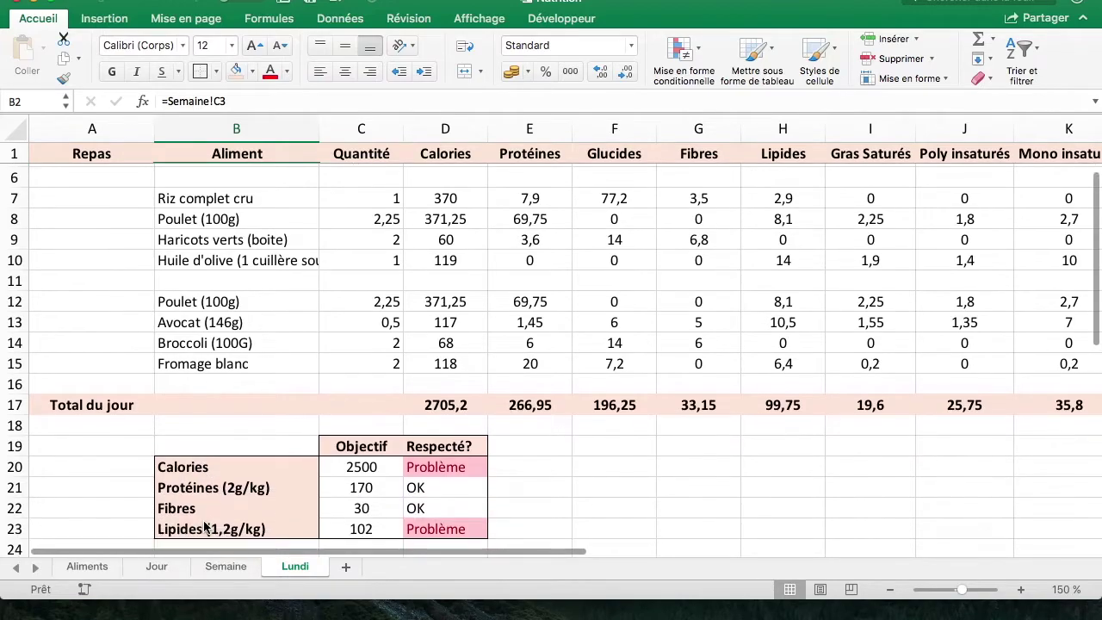
pyautogui.click(220, 454)
pyautogui.write('Lundi')
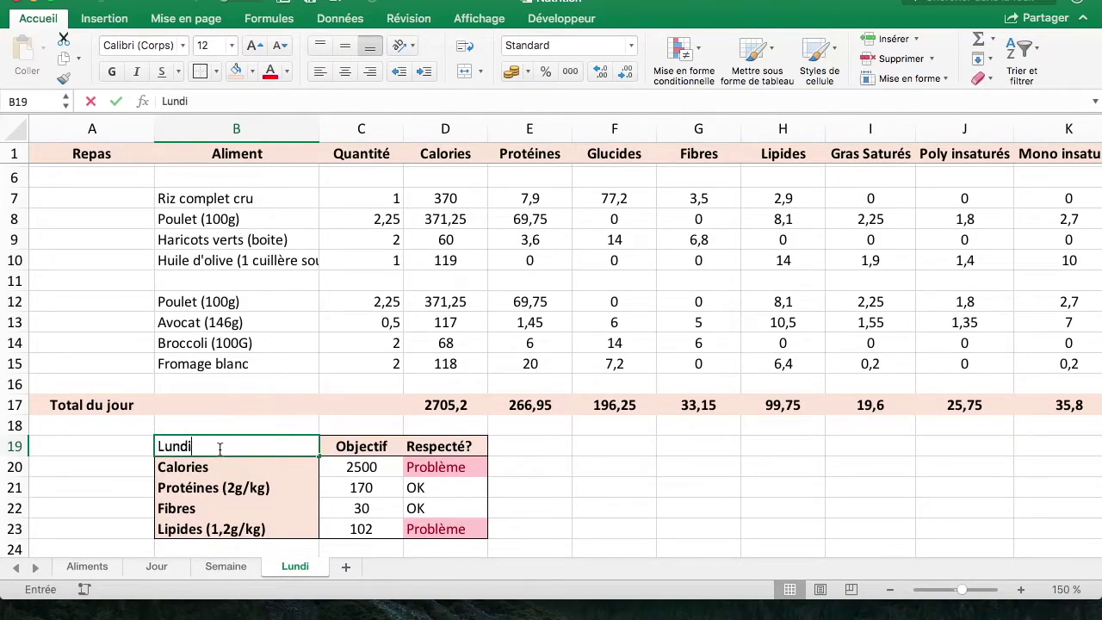
pyautogui.press('Return')
pyautogui.scroll(2, 222, 448)
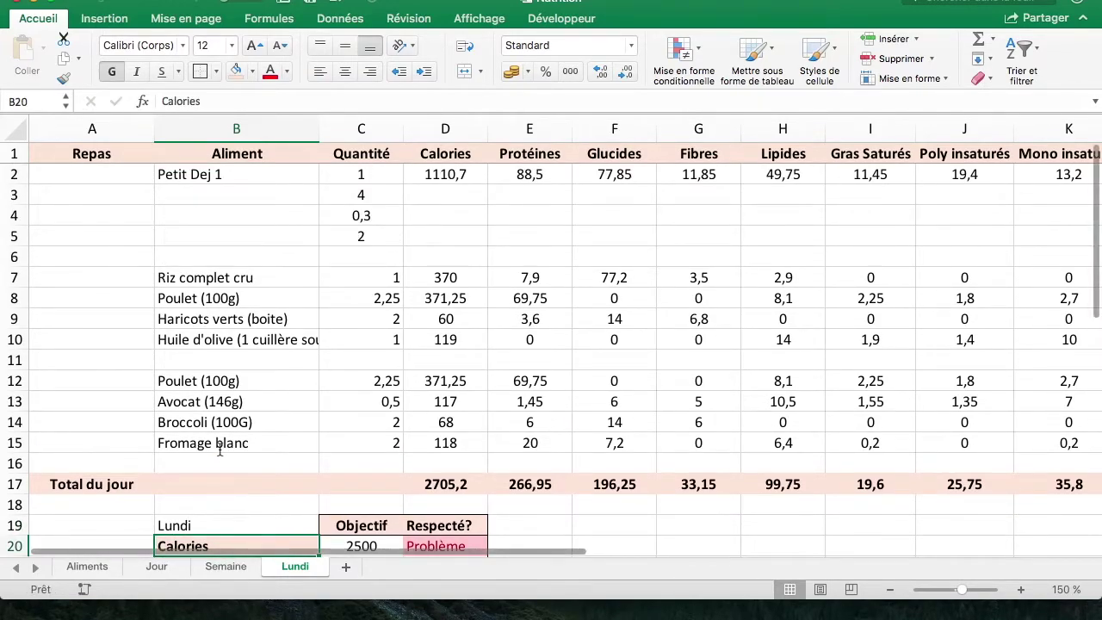
pyautogui.click(235, 570)
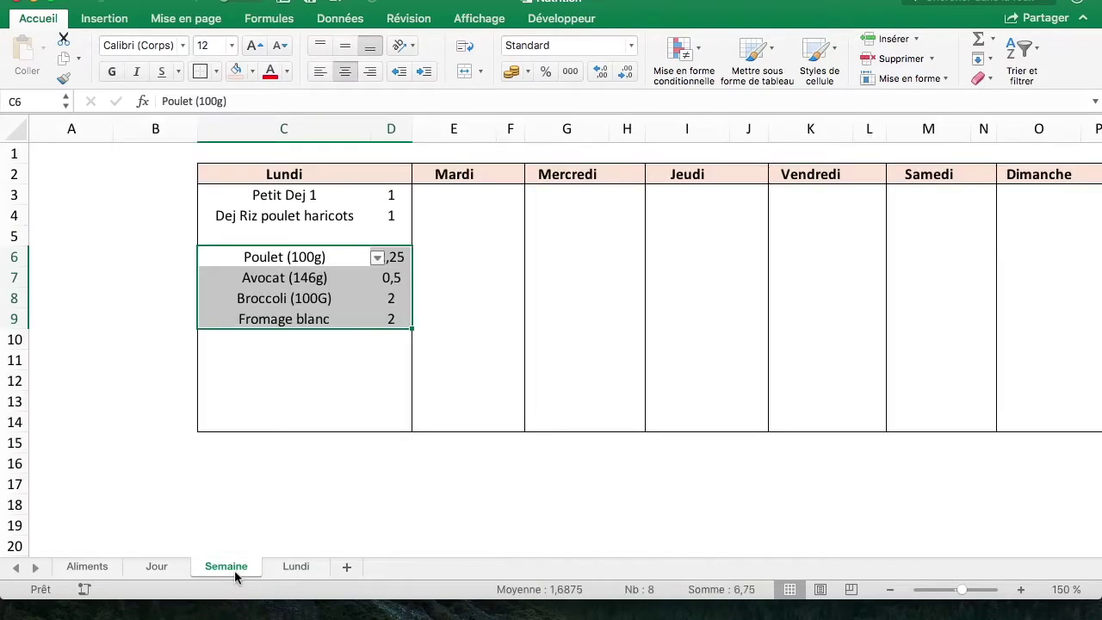
# Step: Clear the Petit Dej 1 entry from B2 on the Lundi sheet
pyautogui.hotkey('ctrl', 'pagedown')
pyautogui.click(215, 517)
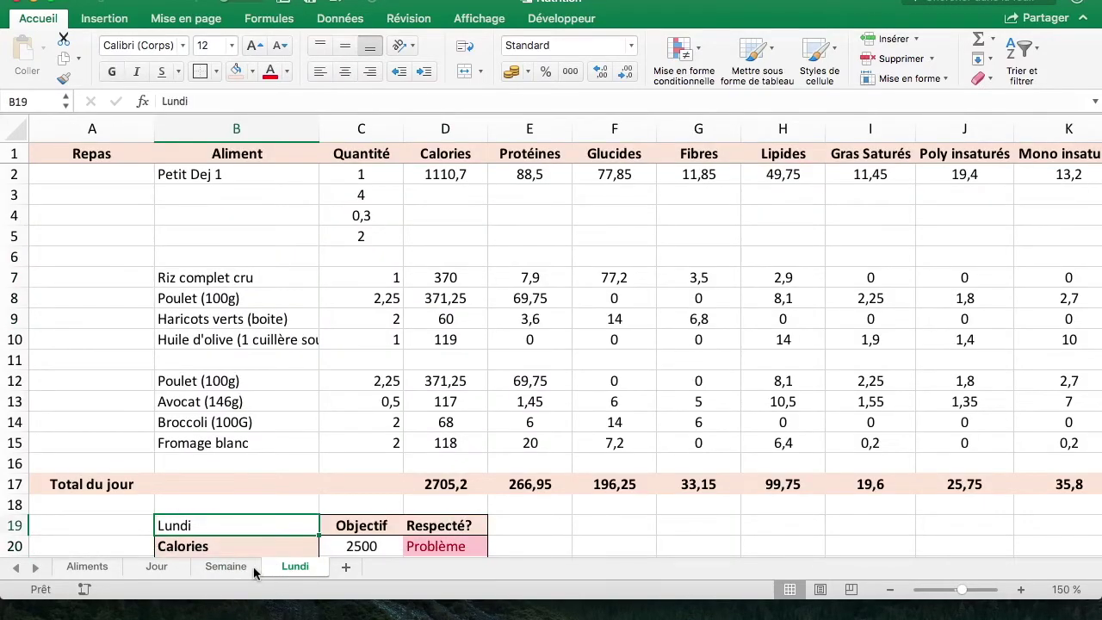
pyautogui.click(238, 569)
pyautogui.click(302, 566)
pyautogui.click(240, 174)
pyautogui.press('Delete')
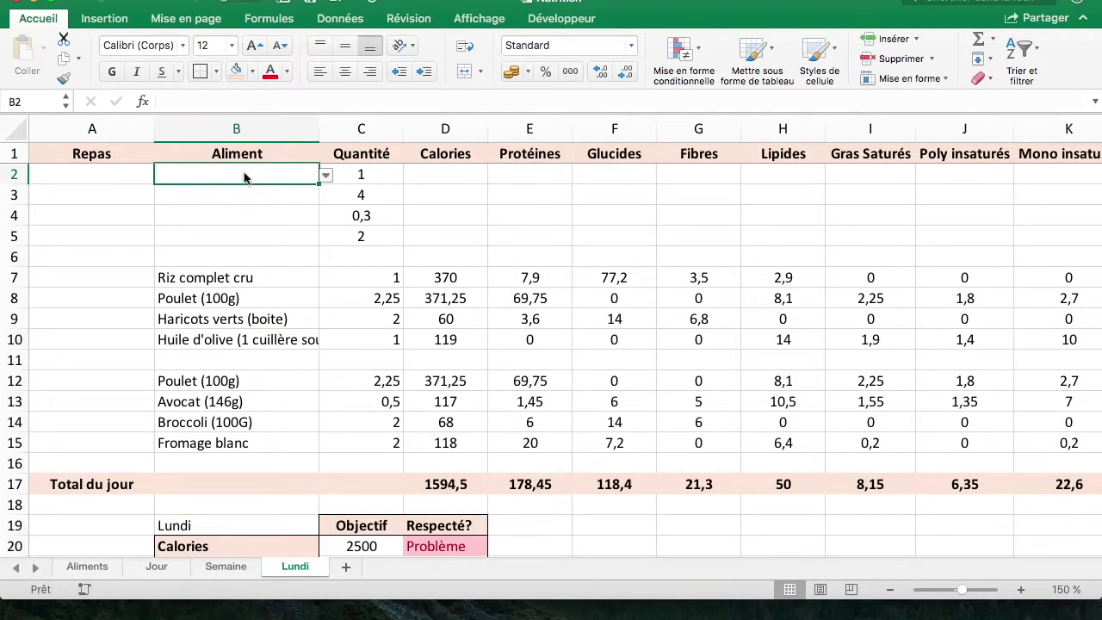
pyautogui.click(366, 235)
pyautogui.click(442, 178)
pyautogui.click(456, 215)
# Step: Clear the lunch and dinner rows 6–15 across columns B to K
pyautogui.click(181, 279)
pyautogui.moveTo(182, 257)
pyautogui.mouseDown()
pyautogui.moveTo(958, 449)
pyautogui.moveTo(1064, 446)
pyautogui.mouseUp()
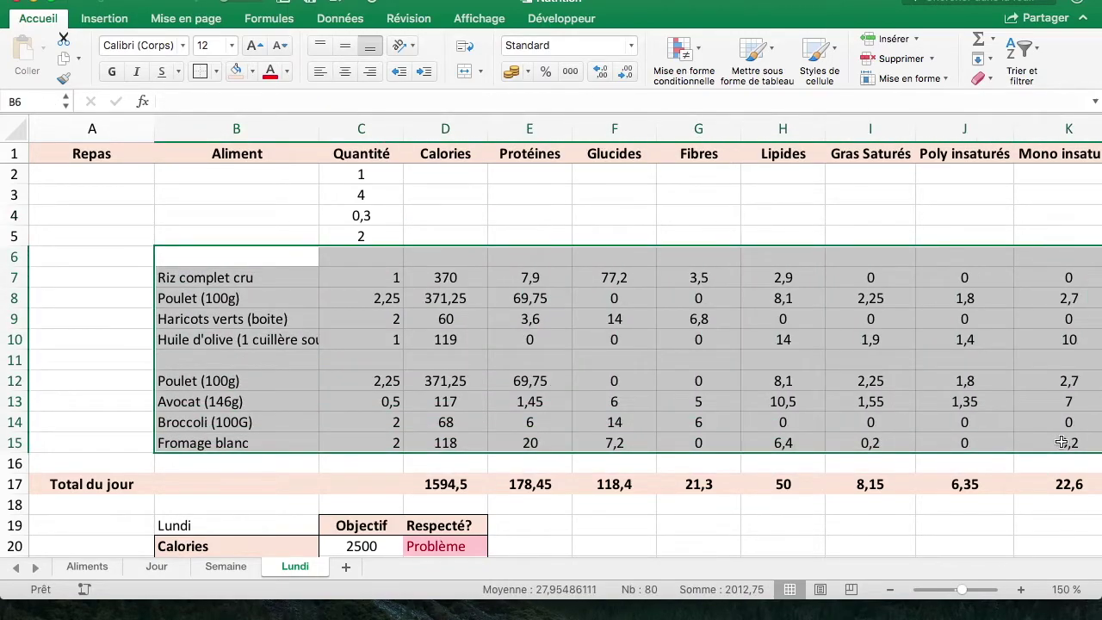
pyautogui.press('Delete')
pyautogui.press('Return')
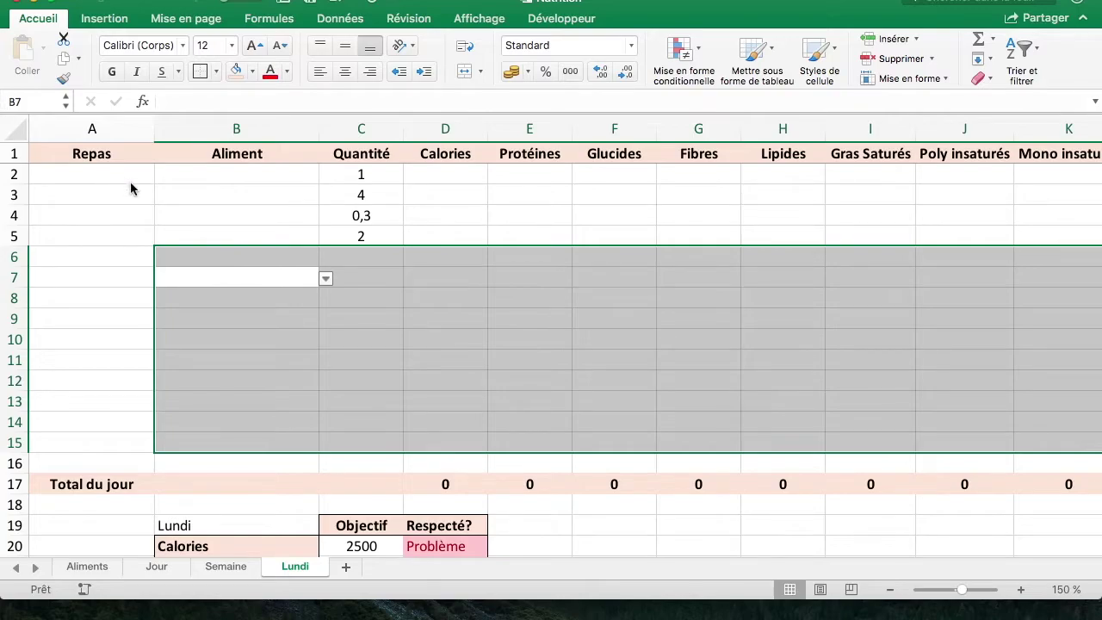
# Step: Start an =index(equiv( lookup formula in Lundi's B2, then cancel it with Esc
pyautogui.click(201, 174)
pyautogui.write('=')
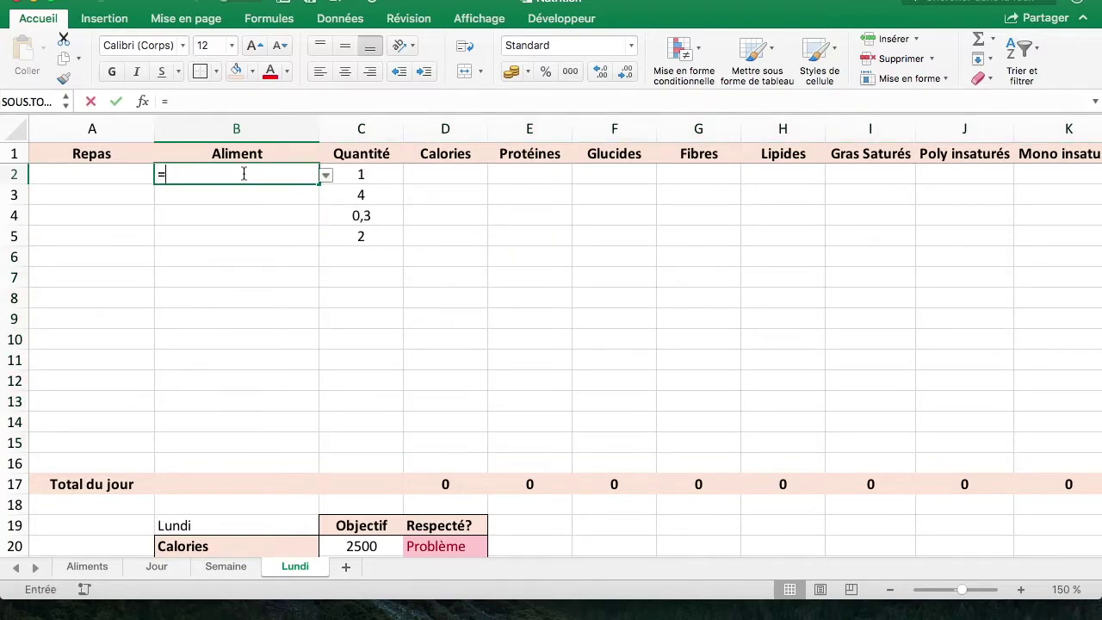
pyautogui.write('inde')
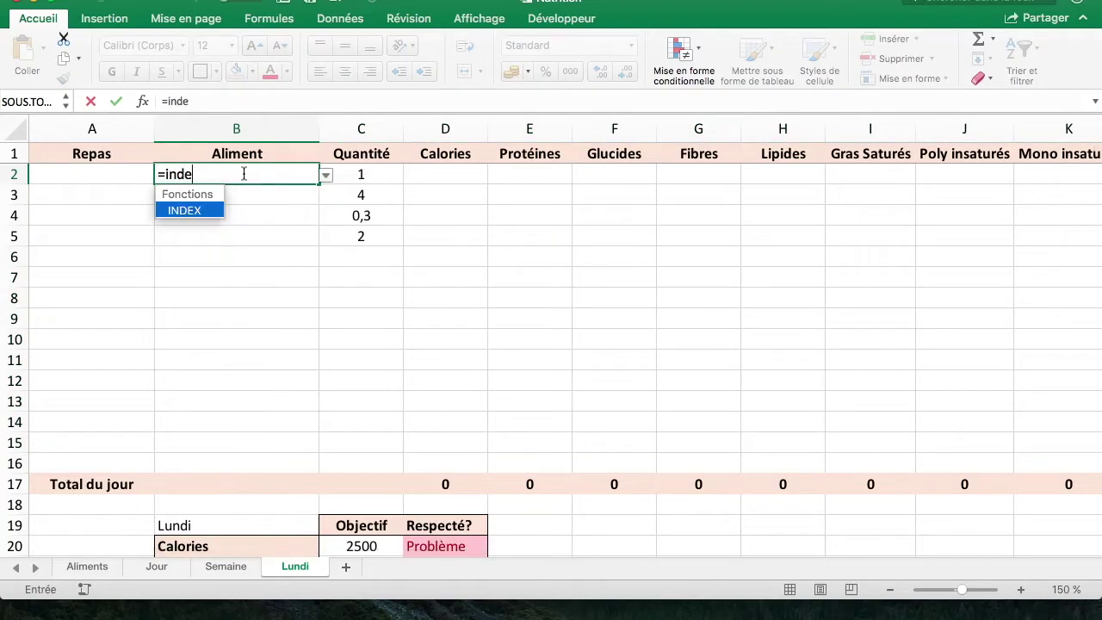
pyautogui.write('x(')
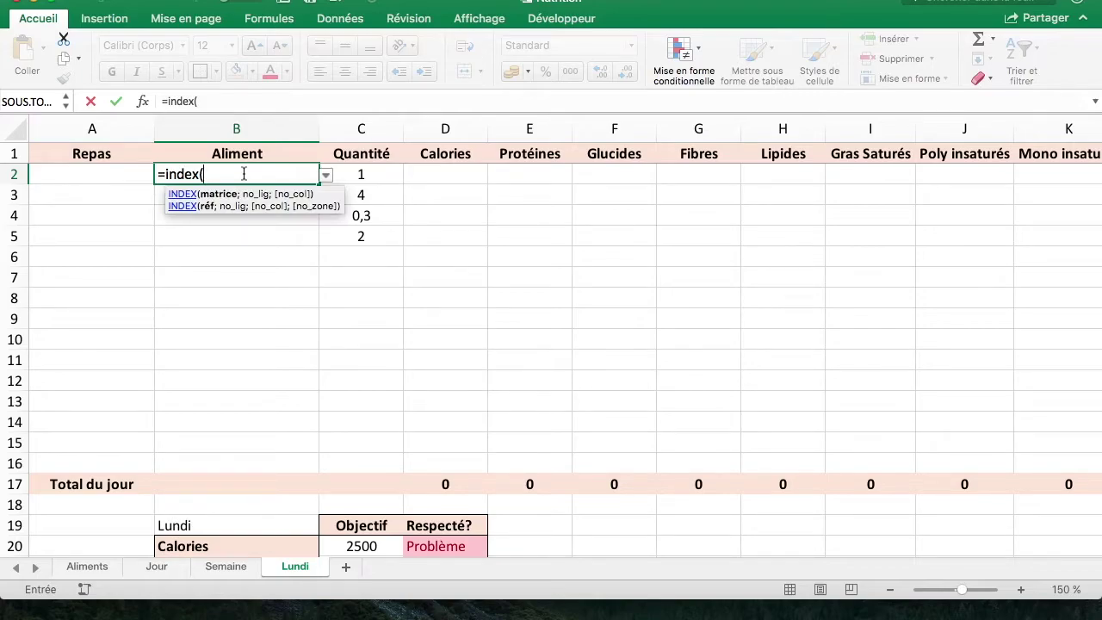
pyautogui.write('equiv')
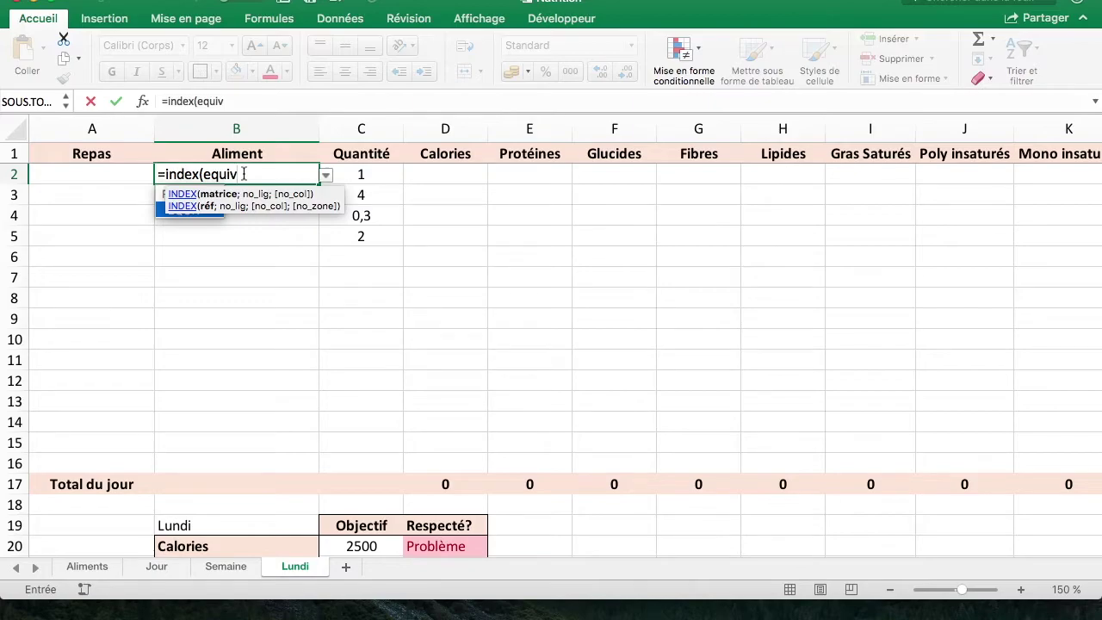
pyautogui.press('BackSpace')
pyautogui.press('BackSpace')
pyautogui.press('BackSpace')
pyautogui.press('BackSpace')
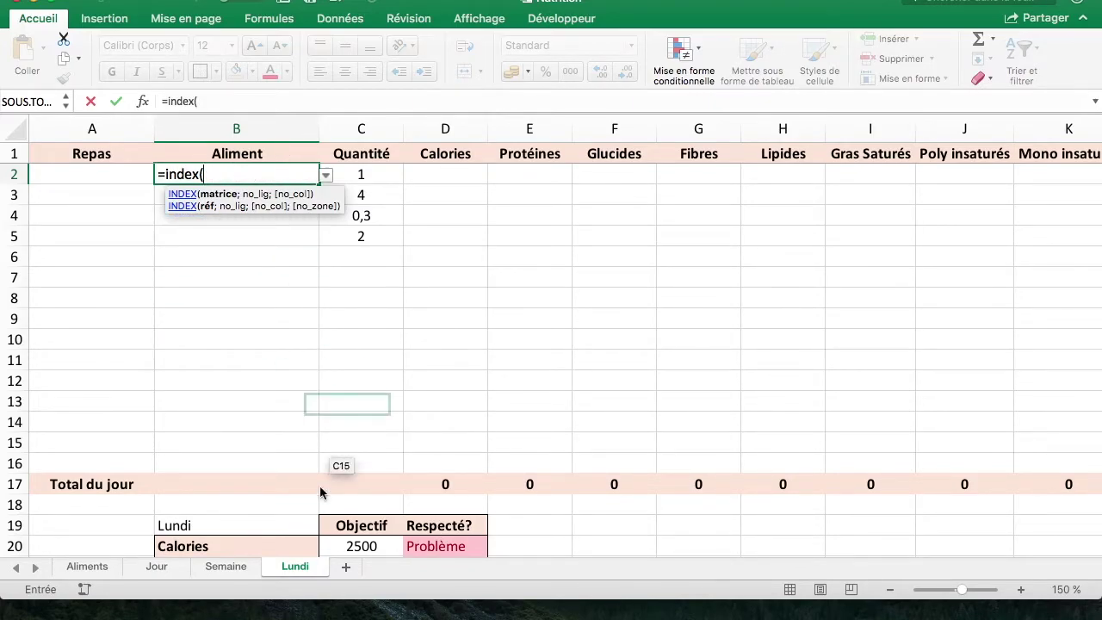
pyautogui.click(238, 572)
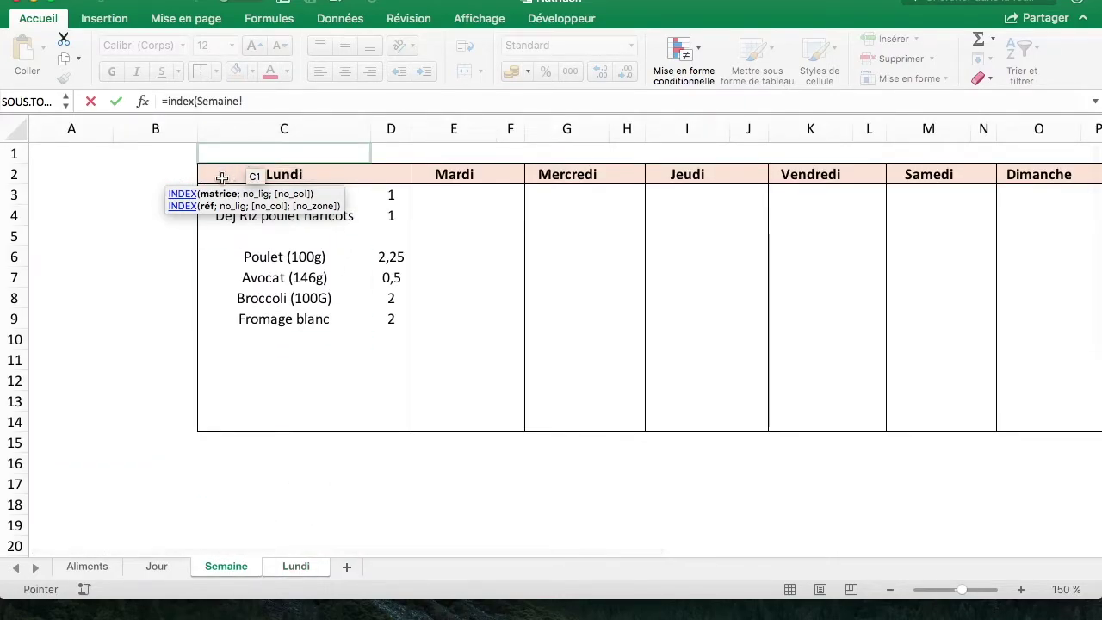
pyautogui.press('Escape')
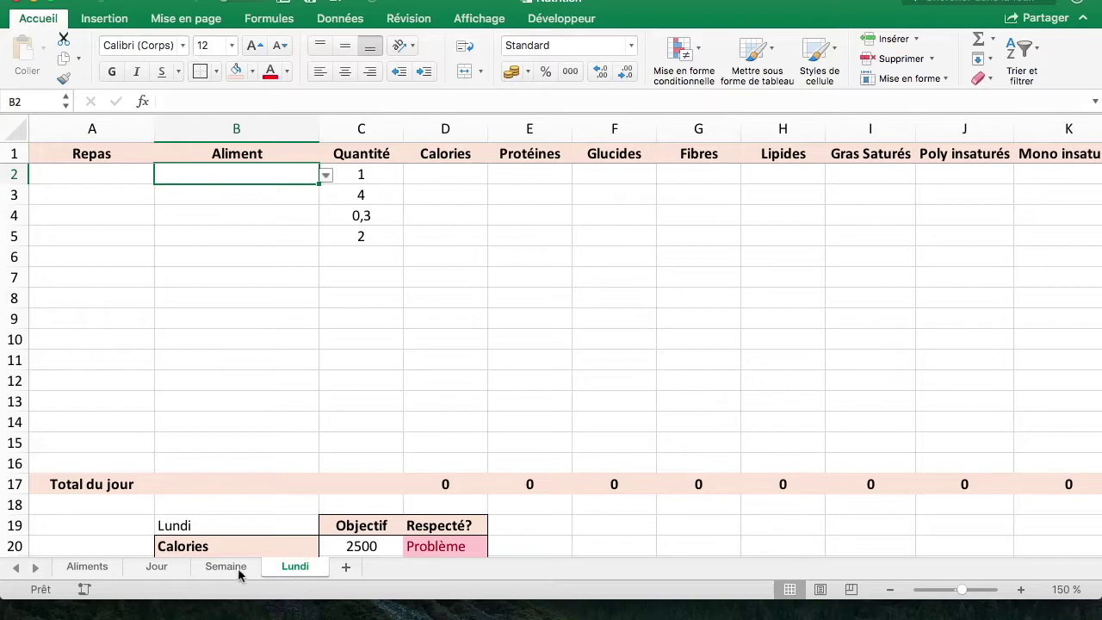
# Step: Name the Lundi–Dimanche week table on the Semaine sheet 'semaine', then go back to Lundi
pyautogui.click(232, 568)
pyautogui.moveTo(207, 168)
pyautogui.mouseDown()
pyautogui.moveTo(585, 270)
pyautogui.moveTo(1099, 453)
pyautogui.moveTo(625, 419)
pyautogui.mouseUp()
pyautogui.click(32, 101)
pyautogui.write('semaine')
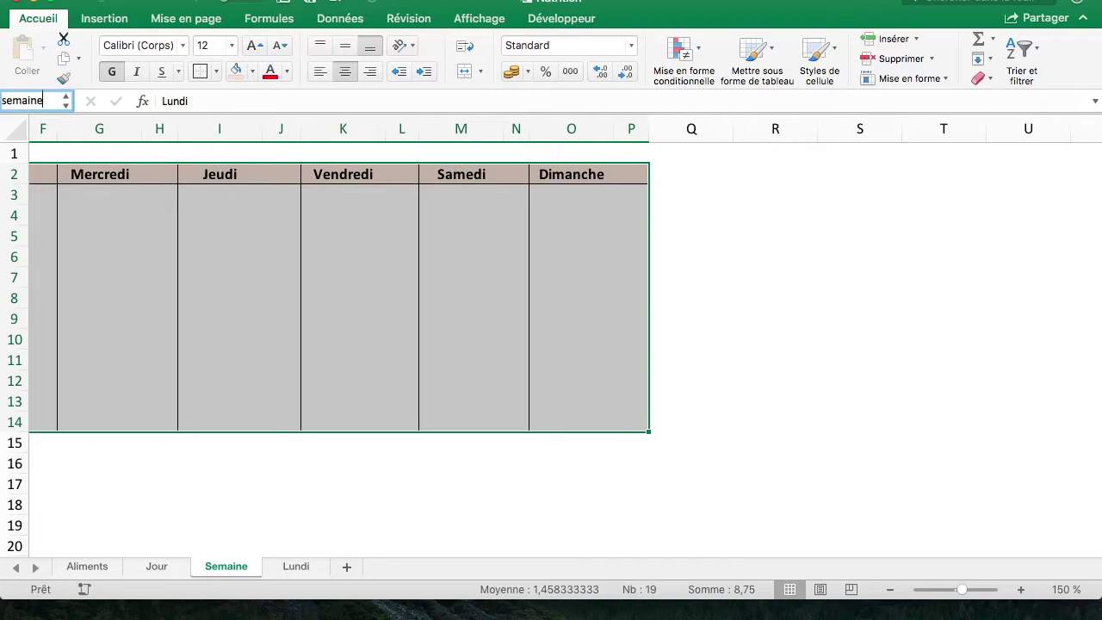
pyautogui.press('Return')
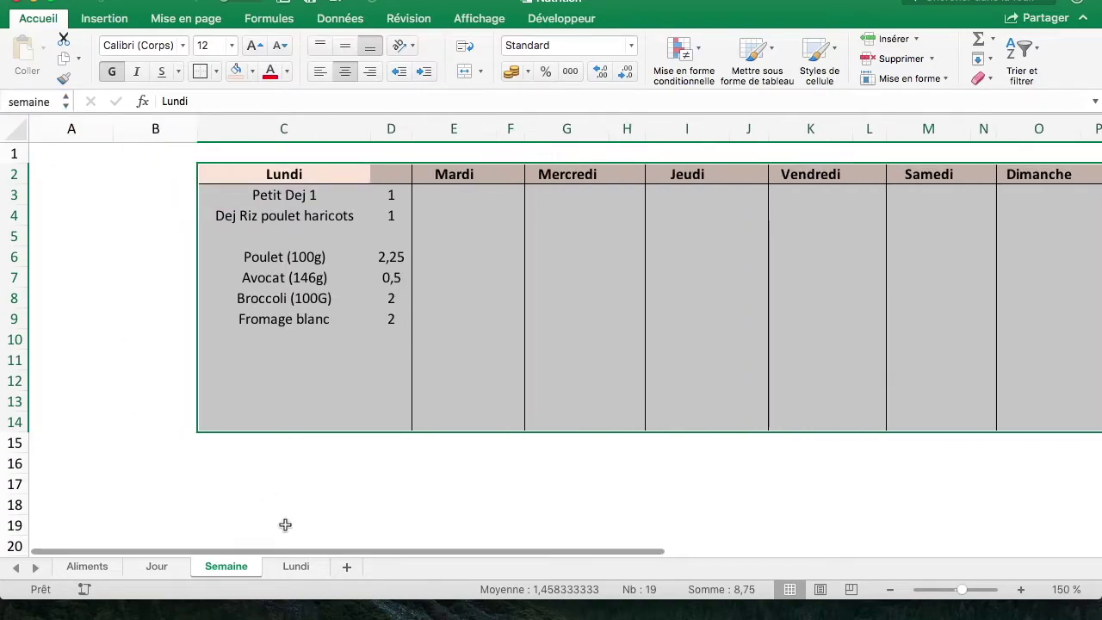
pyautogui.click(296, 567)
# Step: Begin B2 with =INDEX(semaine;2;EQUIV($B$19; using an absolute reference to B19
pyautogui.write('=index')
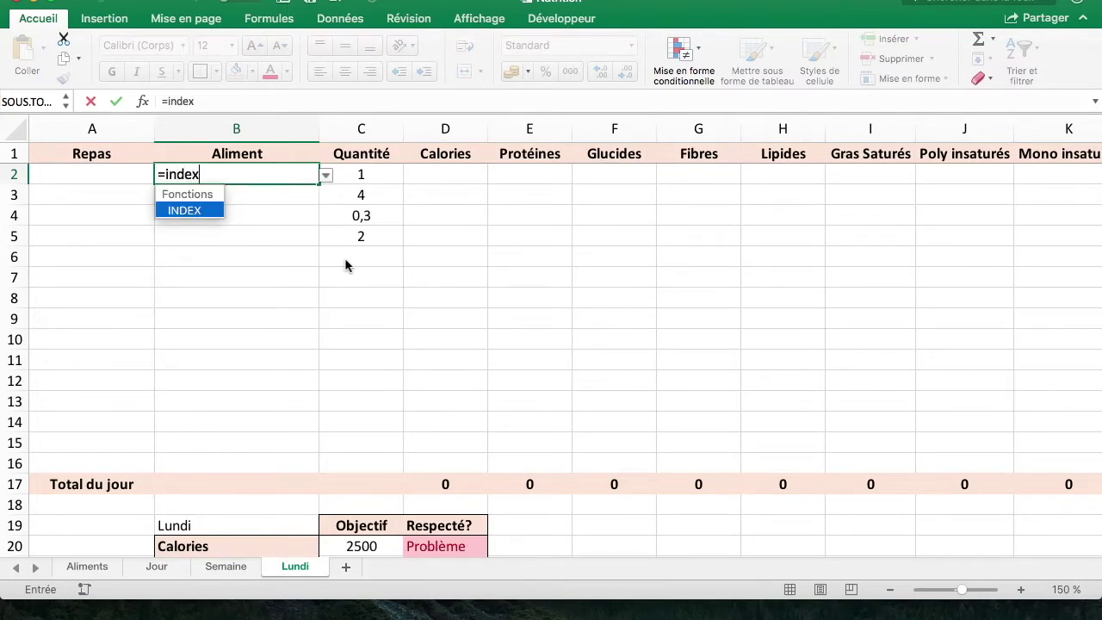
pyautogui.write('(s')
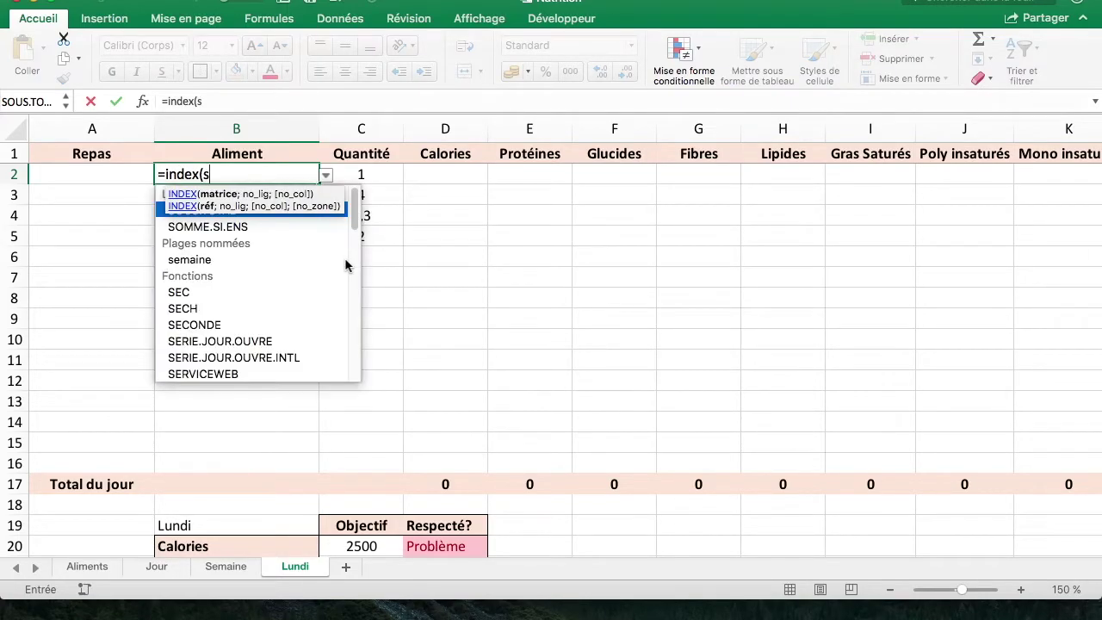
pyautogui.write('emaine;')
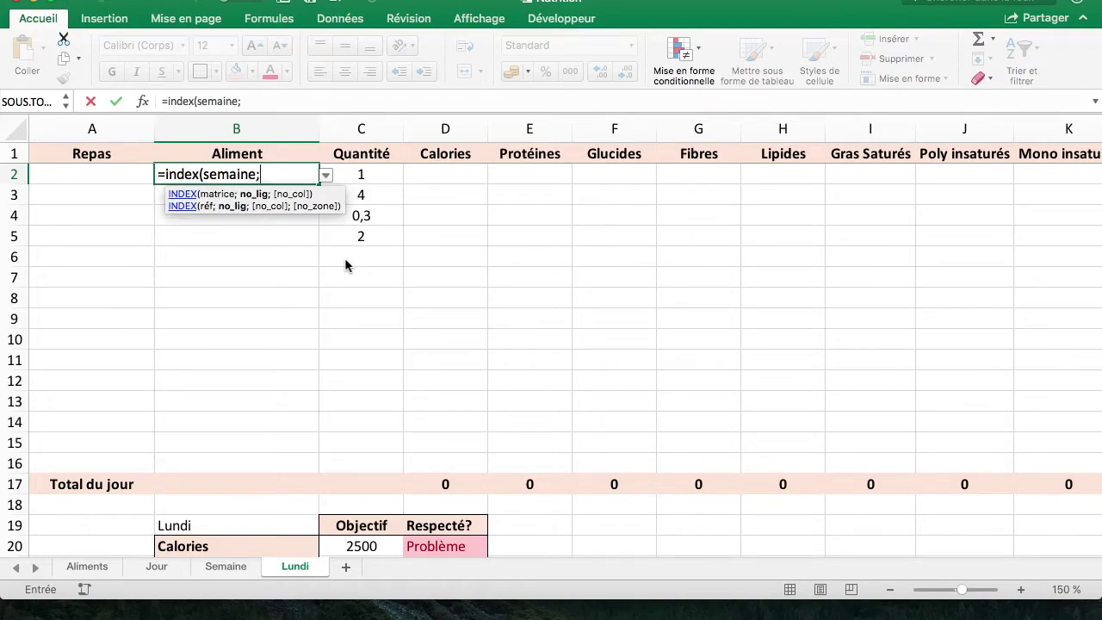
pyautogui.write('1')
pyautogui.press('BackSpace')
pyautogui.write('2')
pyautogui.write(';e')
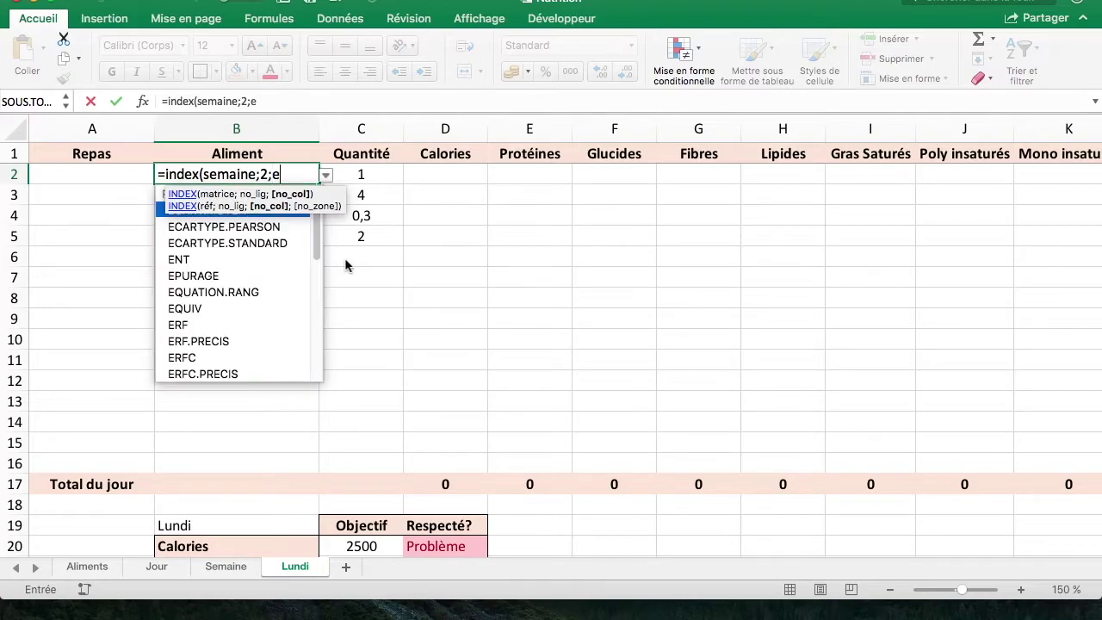
pyautogui.write('u')
pyautogui.press('BackSpace')
pyautogui.write('quiv(')
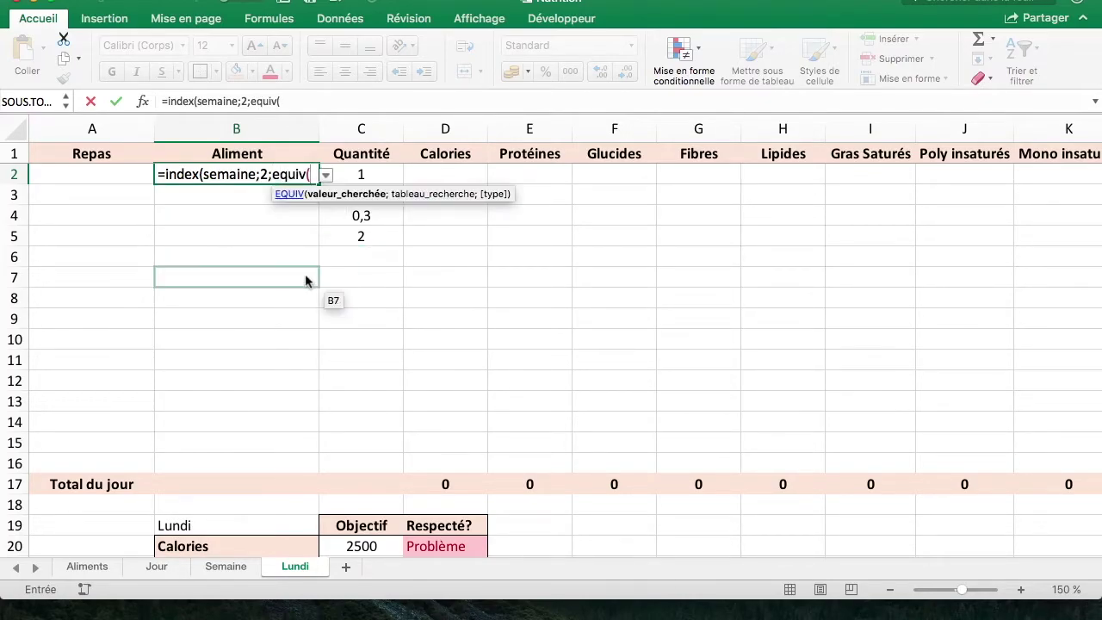
pyautogui.click(277, 524)
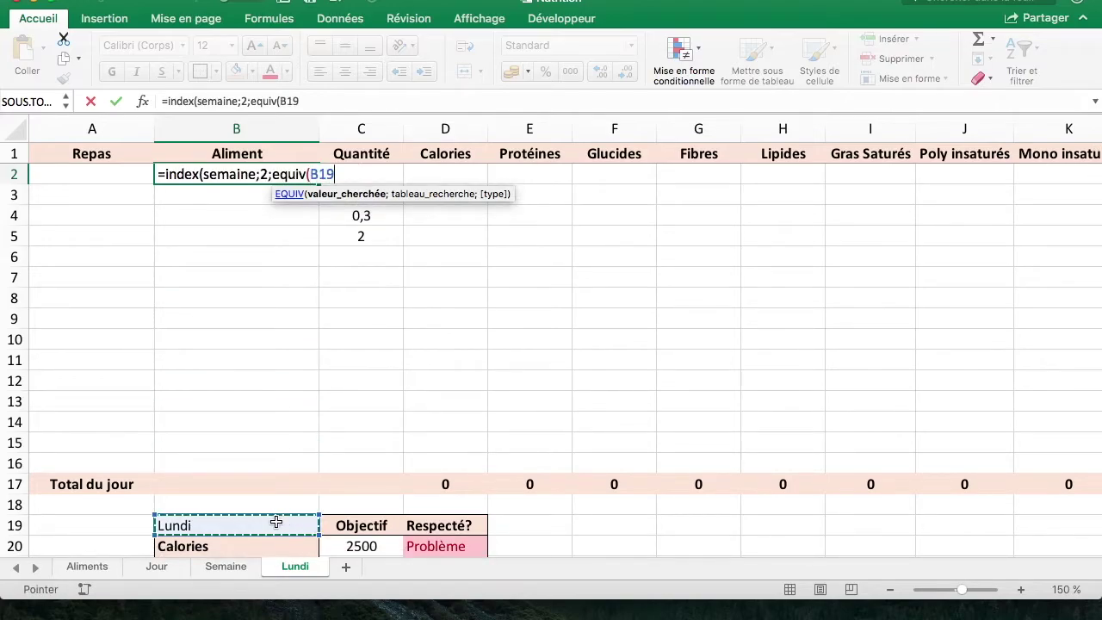
pyautogui.write(';')
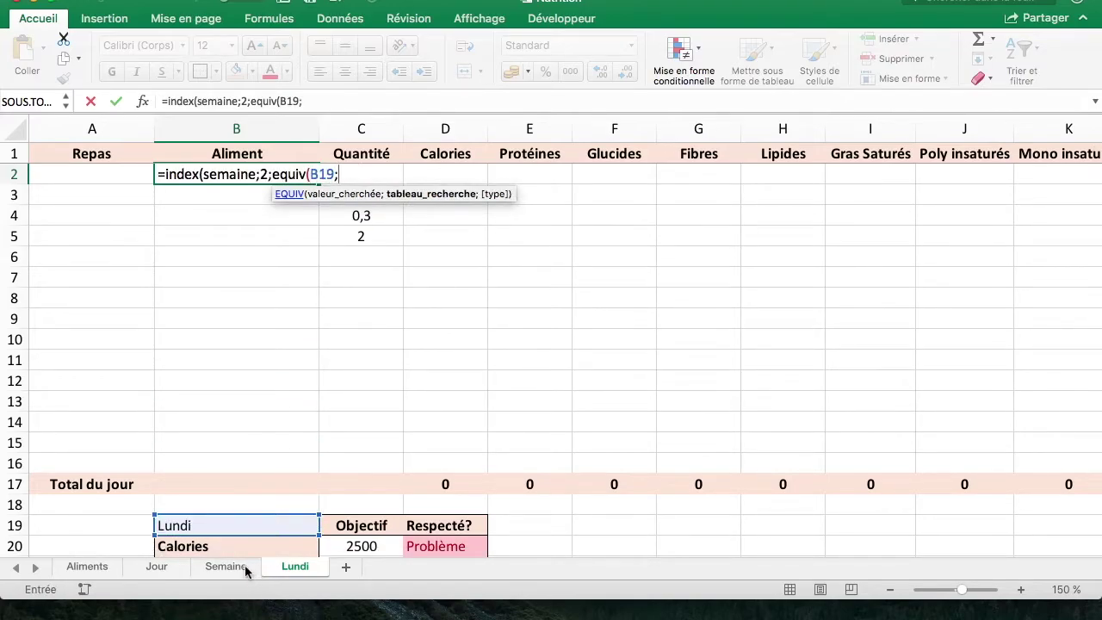
pyautogui.click(244, 565)
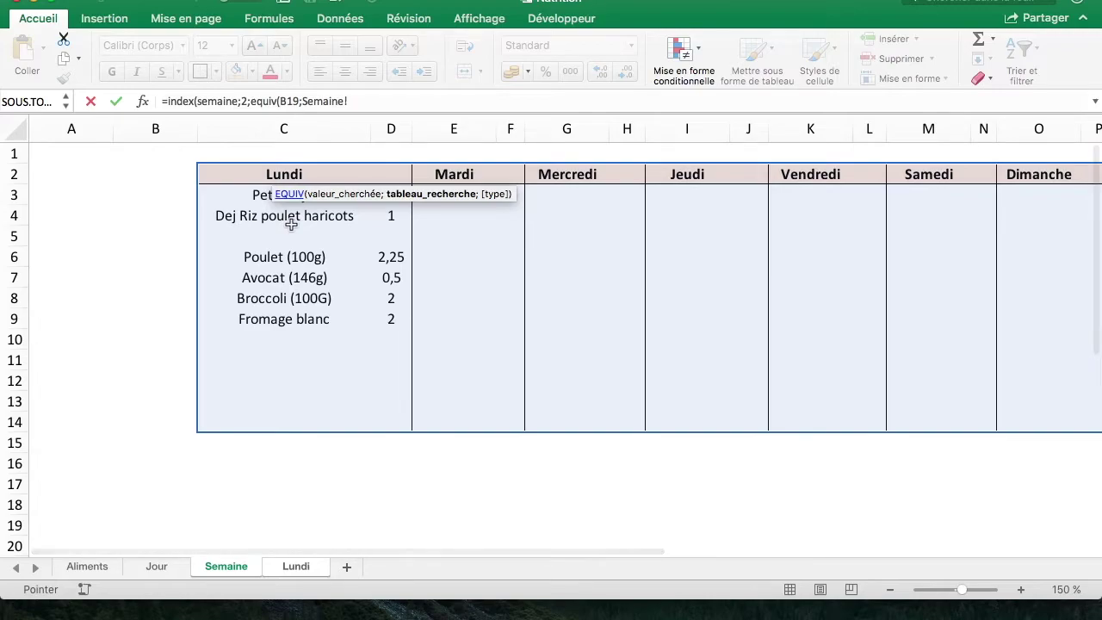
pyautogui.click(287, 101)
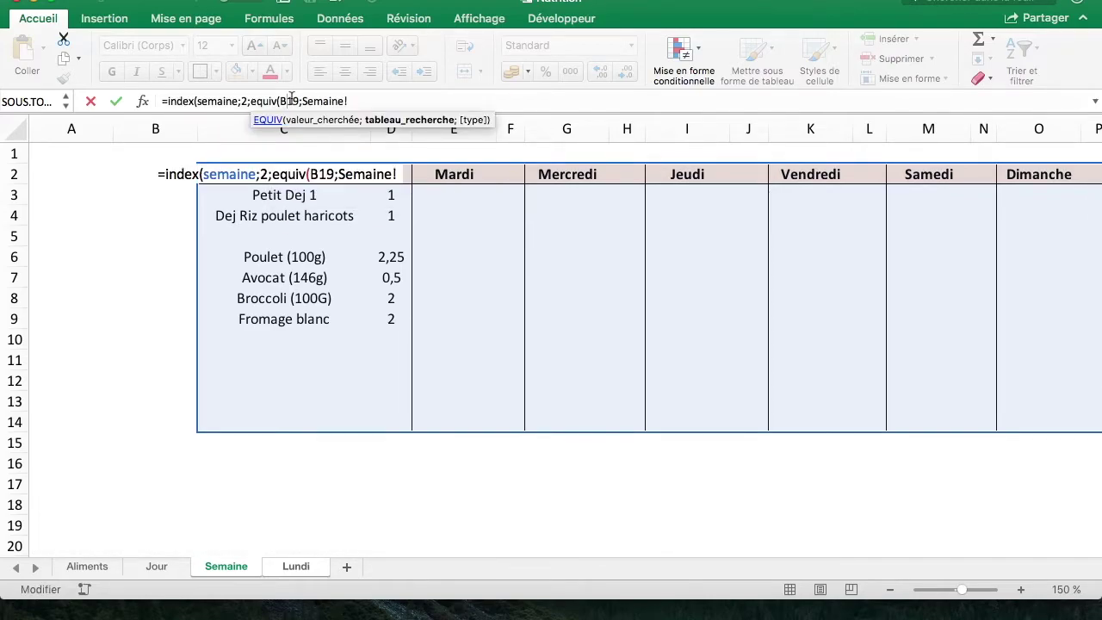
pyautogui.press('F4')
pyautogui.click(382, 100)
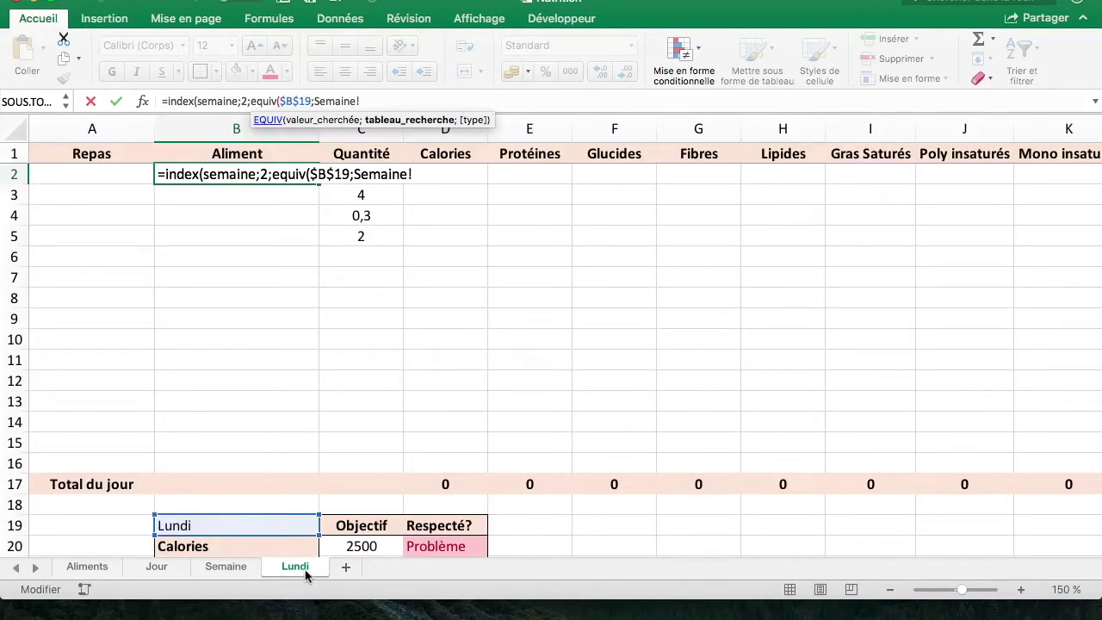
# Step: Finish the formula with absolute range Semaine!$C$2:$P$2 and match type 0, showing Petit Dej 1
pyautogui.click(248, 568)
pyautogui.moveTo(291, 173)
pyautogui.mouseDown()
pyautogui.moveTo(1099, 165)
pyautogui.moveTo(892, 166)
pyautogui.mouseUp()
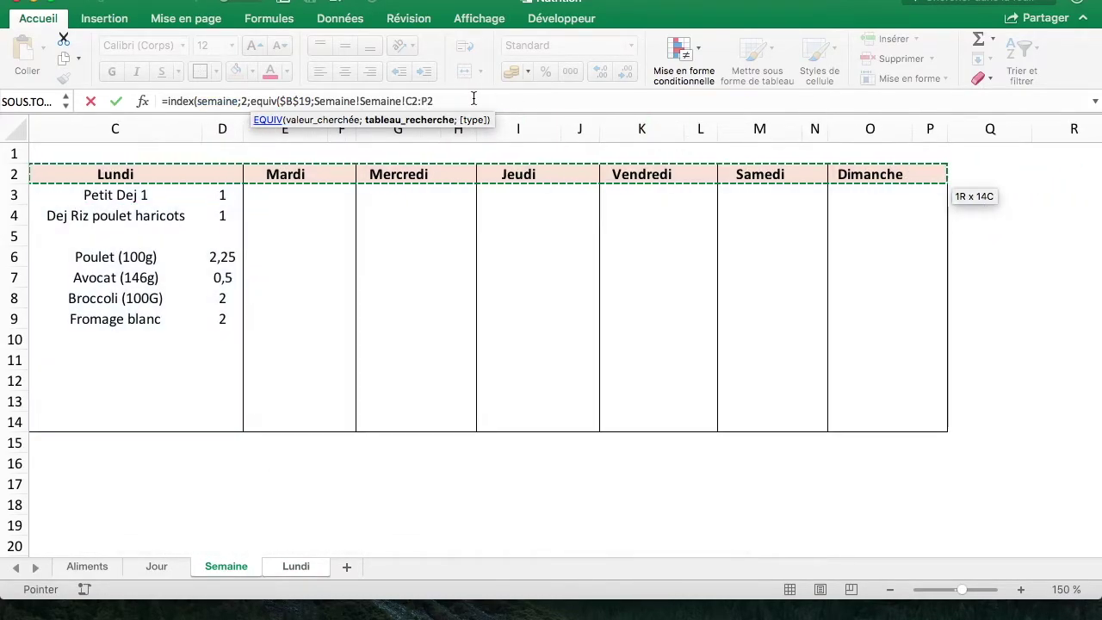
pyautogui.click(431, 100)
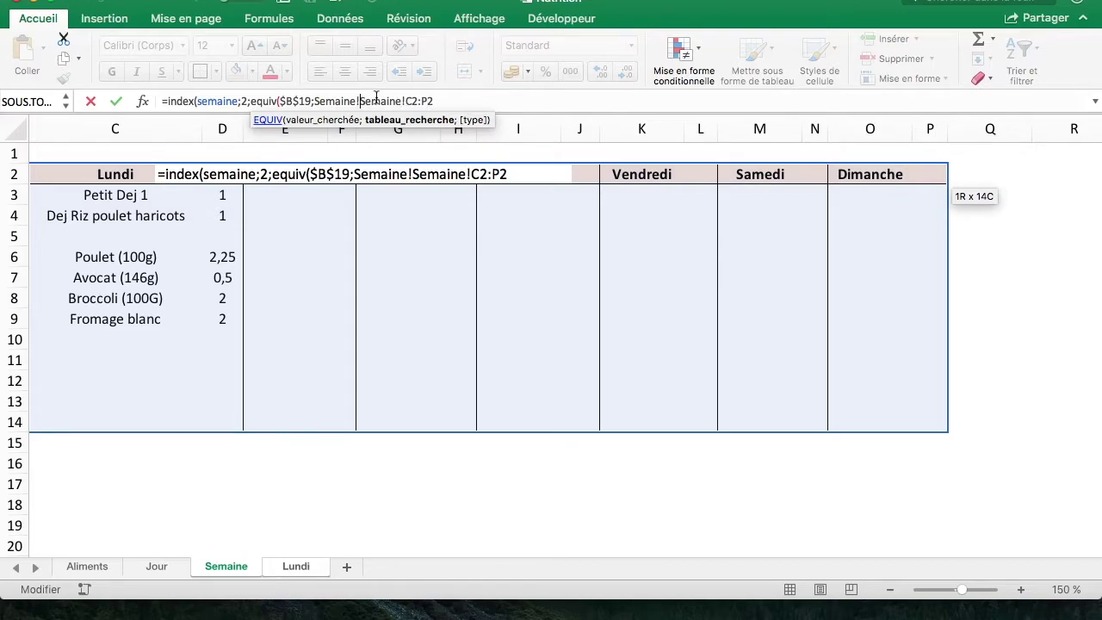
pyautogui.press('BackSpace')
pyautogui.press('BackSpace')
pyautogui.press('BackSpace')
pyautogui.press('BackSpace')
pyautogui.press('BackSpace')
pyautogui.press('BackSpace')
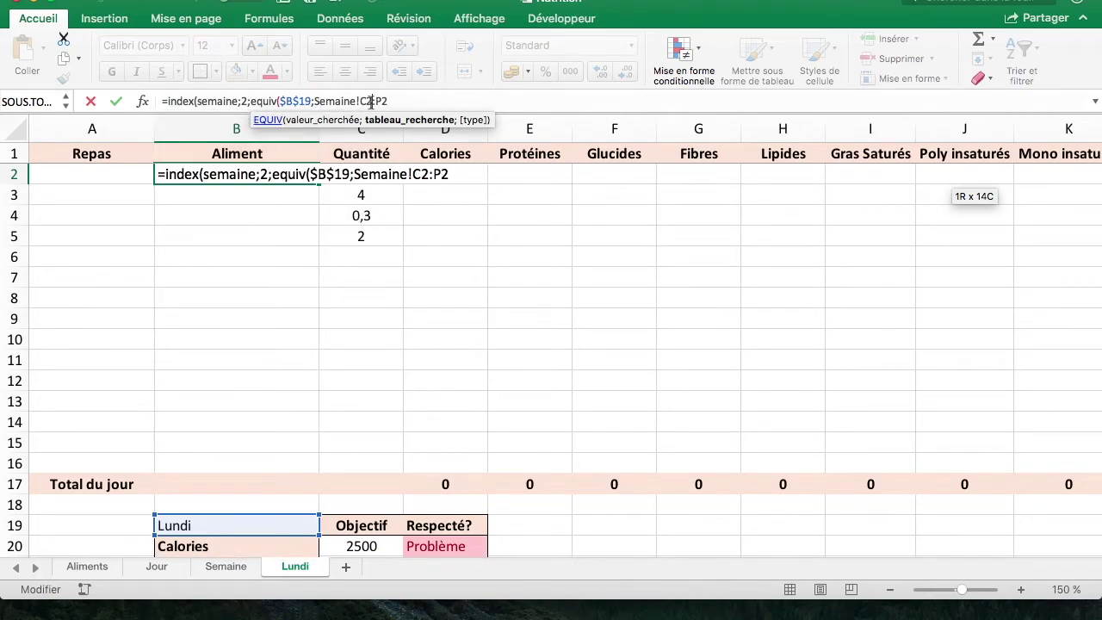
pyautogui.press('F4')
pyautogui.press('F4')
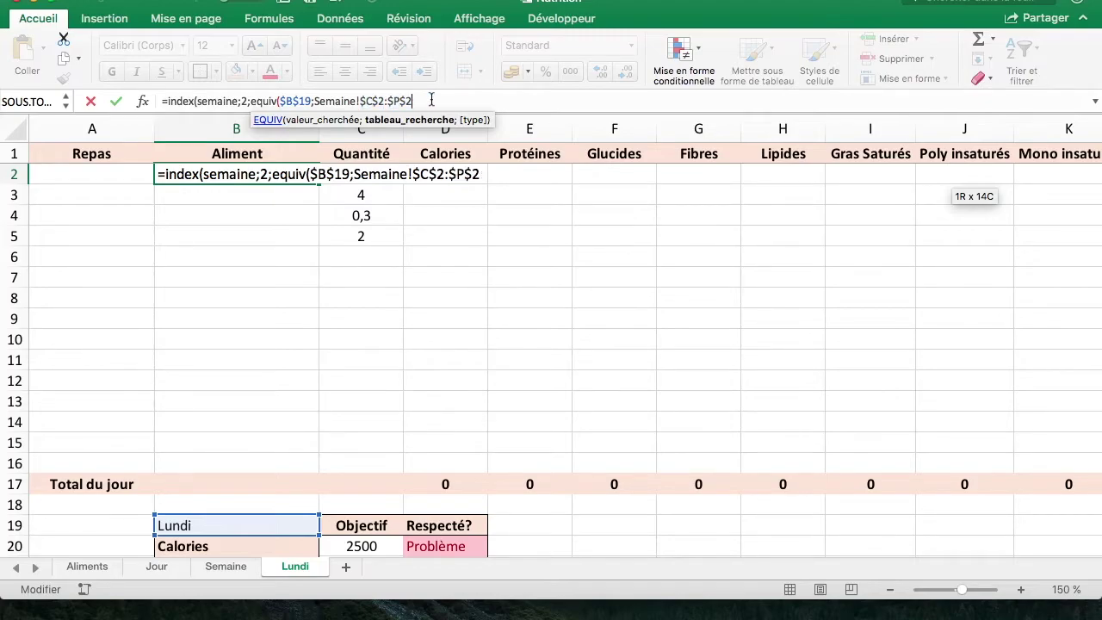
pyautogui.write(';0')
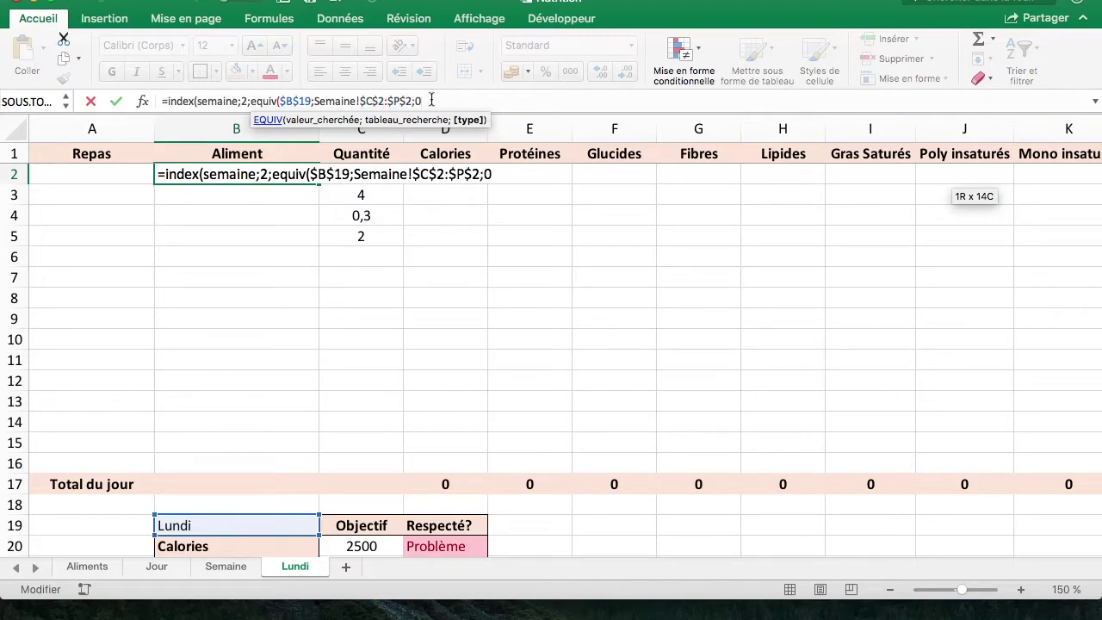
pyautogui.write('))')
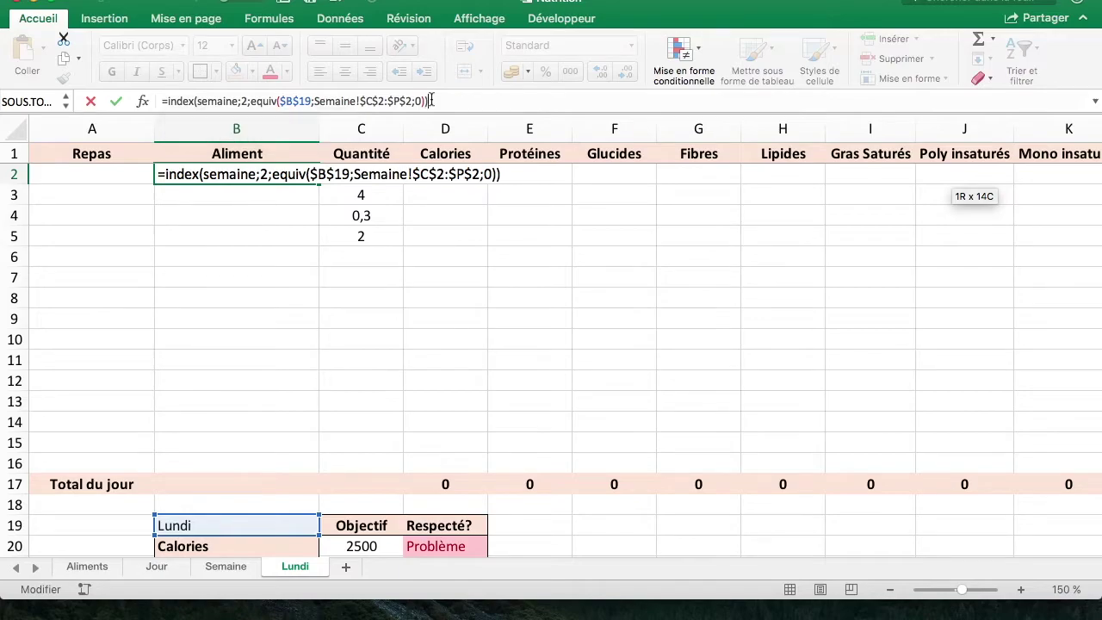
pyautogui.press('Return')
pyautogui.click(373, 174)
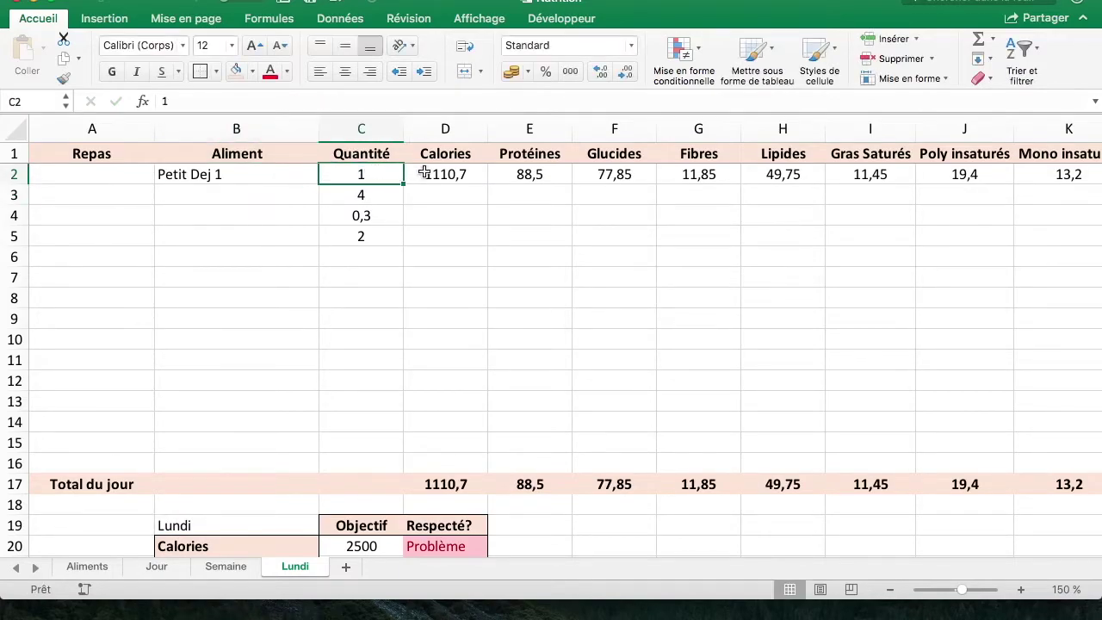
# Step: Review row 2's nutrition formulas, then enter 1 as the first Repas number in A2
pyautogui.click(452, 174)
pyautogui.click(522, 174)
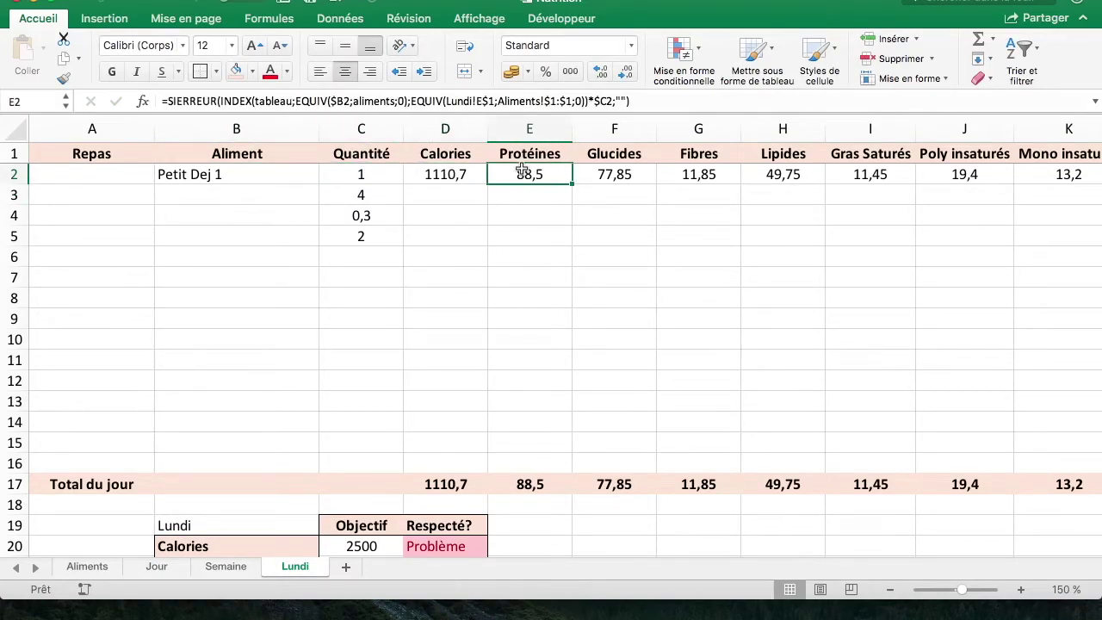
pyautogui.click(134, 178)
pyautogui.write('1')
pyautogui.press('Return')
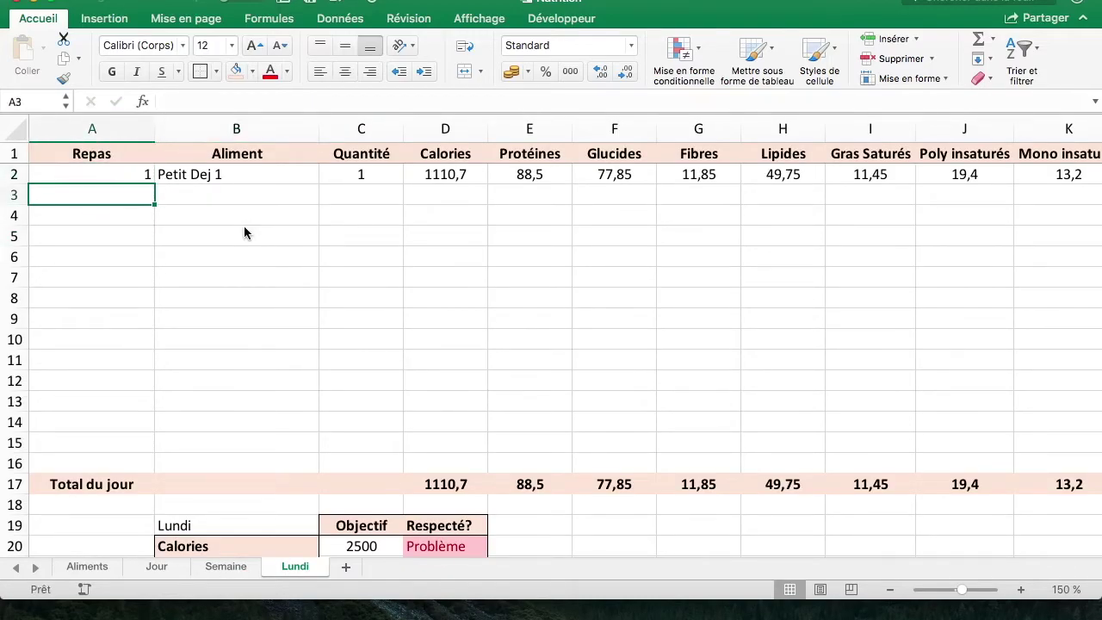
# Step: Fill A2:A14 as a 1–13 series using Incrémenter une série
pyautogui.click(142, 175)
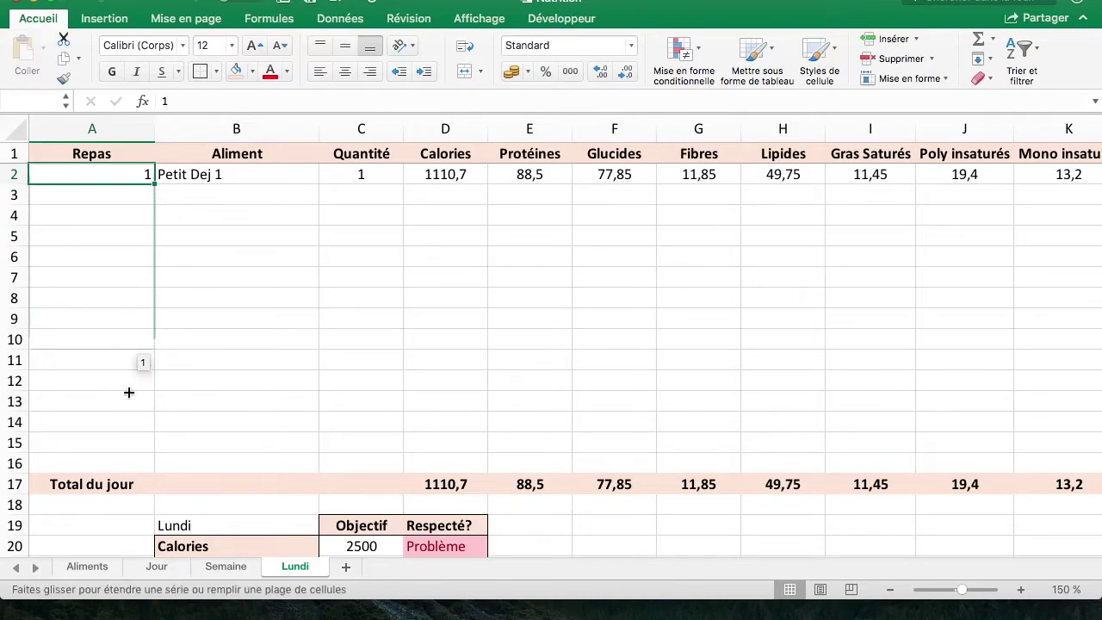
pyautogui.moveTo(152, 184); pyautogui.dragTo(142, 424)
pyautogui.click(136, 194)
pyautogui.moveTo(143, 176); pyautogui.dragTo(142, 422)
pyautogui.click(177, 443)
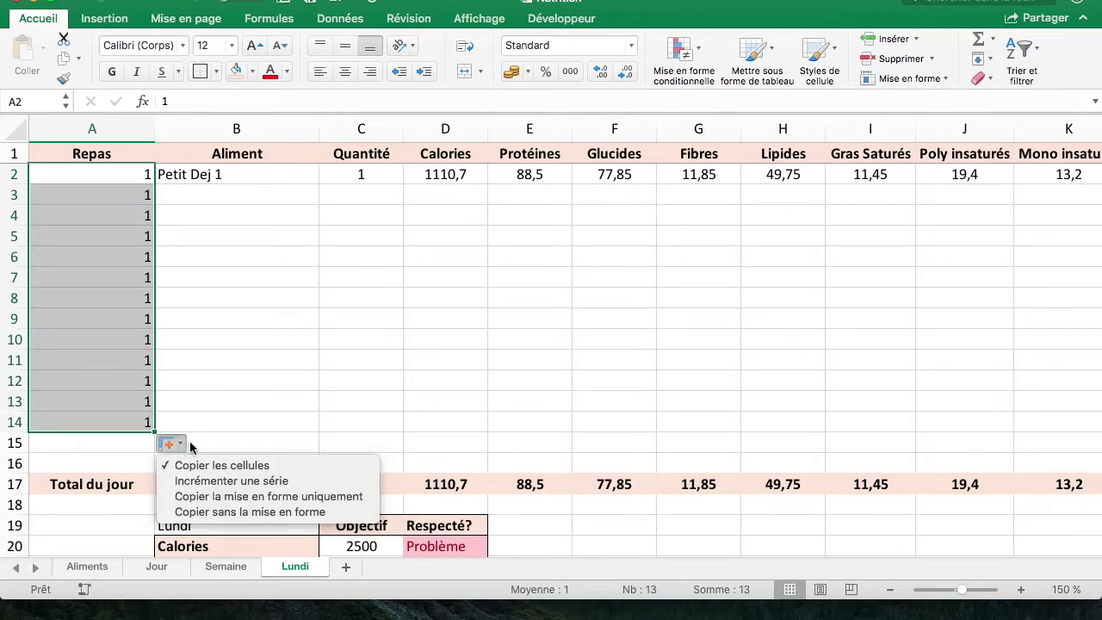
pyautogui.click(237, 480)
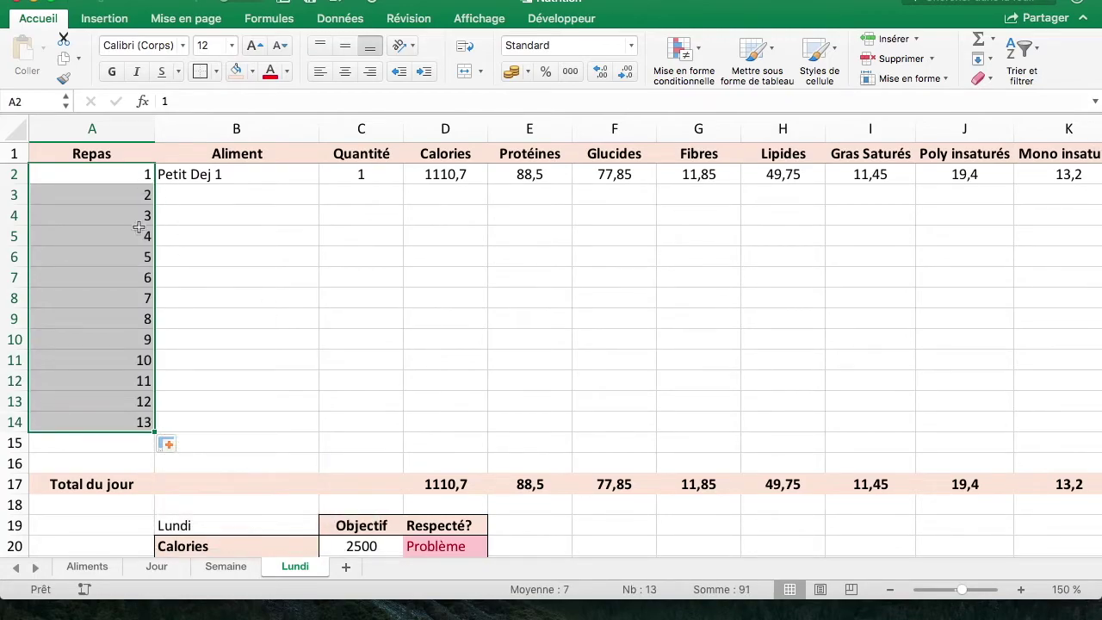
pyautogui.click(320, 367)
pyautogui.click(260, 176)
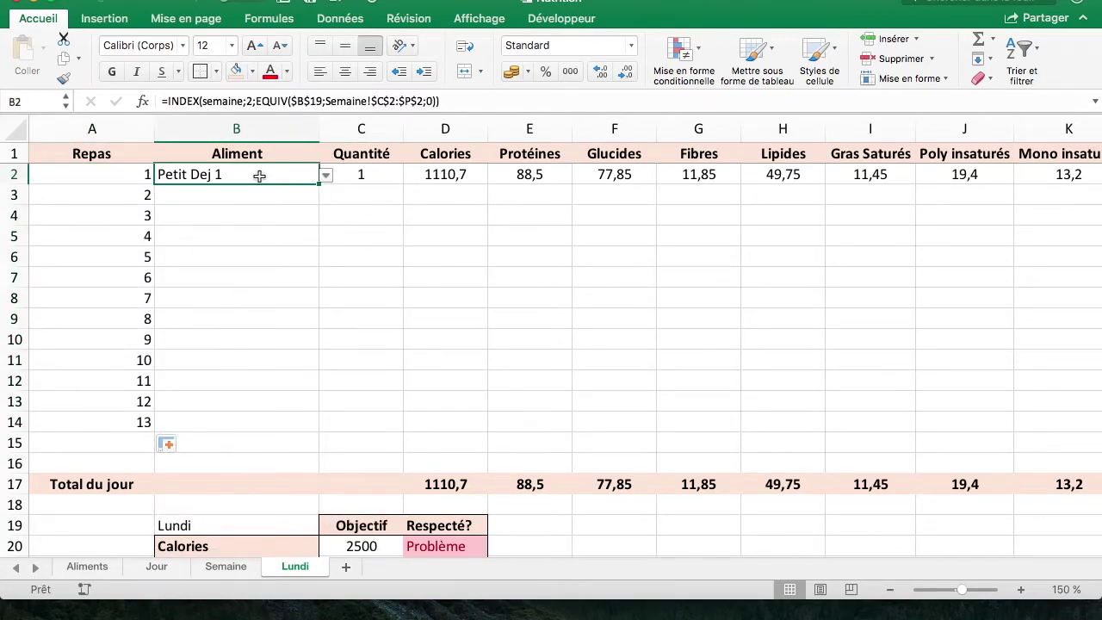
# Step: Change B2's INDEX row argument to A2+1 and copy the formula down to B14
pyautogui.click(255, 101)
pyautogui.press('BackSpace')
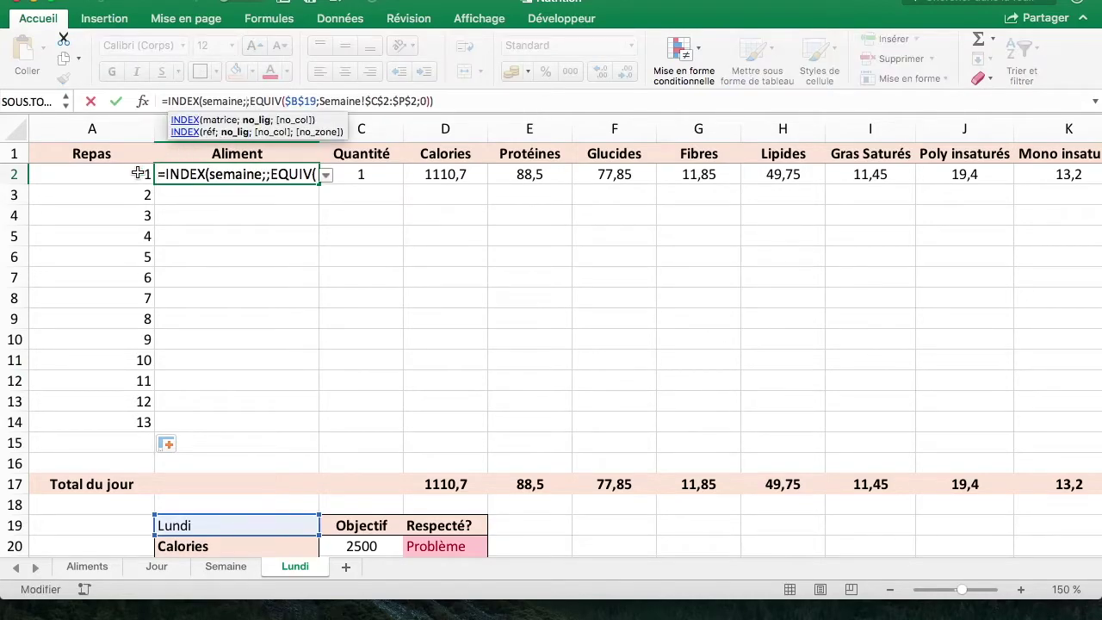
pyautogui.click(137, 173)
pyautogui.write('+1')
pyautogui.press('Return')
pyautogui.click(247, 175)
pyautogui.moveTo(320, 185)
pyautogui.mouseDown()
pyautogui.moveTo(293, 319)
pyautogui.moveTo(293, 426)
pyautogui.mouseUp()
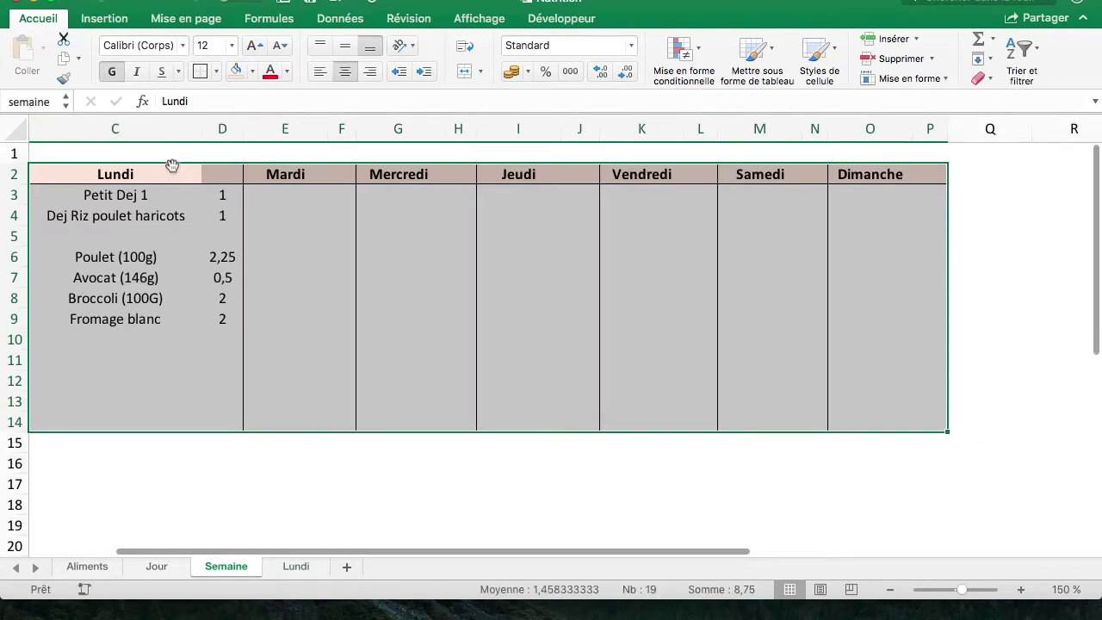
# Step: Clear row 14's extra Repas number and #REF! error
pyautogui.click(296, 567)
pyautogui.hscroll(-1, 345, 344)
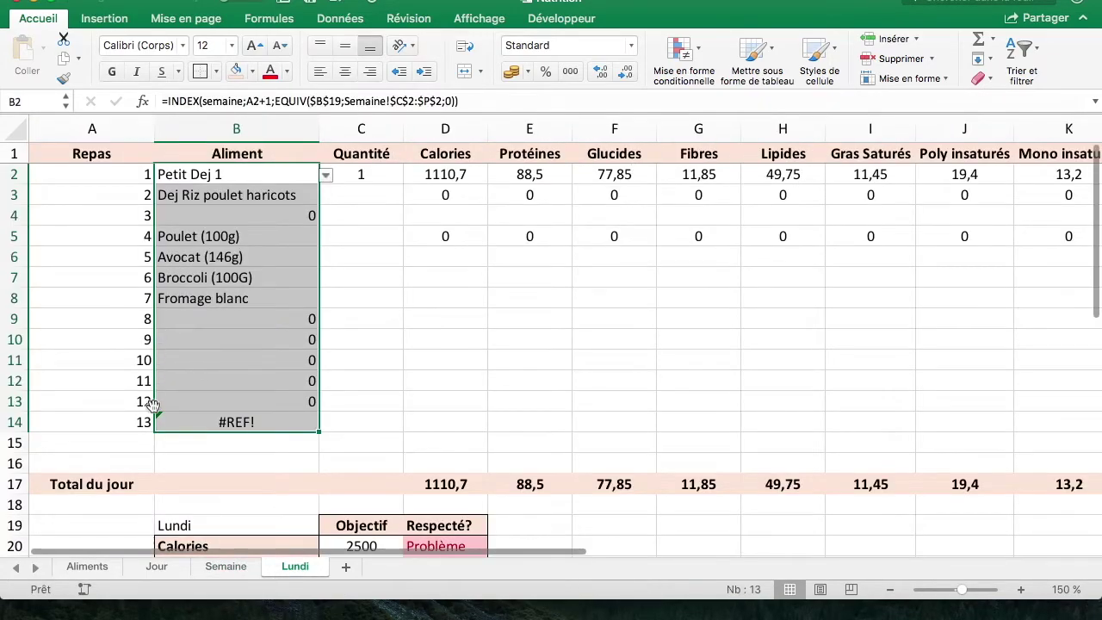
pyautogui.moveTo(146, 401); pyautogui.dragTo(138, 424)
pyautogui.click(15, 422)
pyautogui.press('Delete')
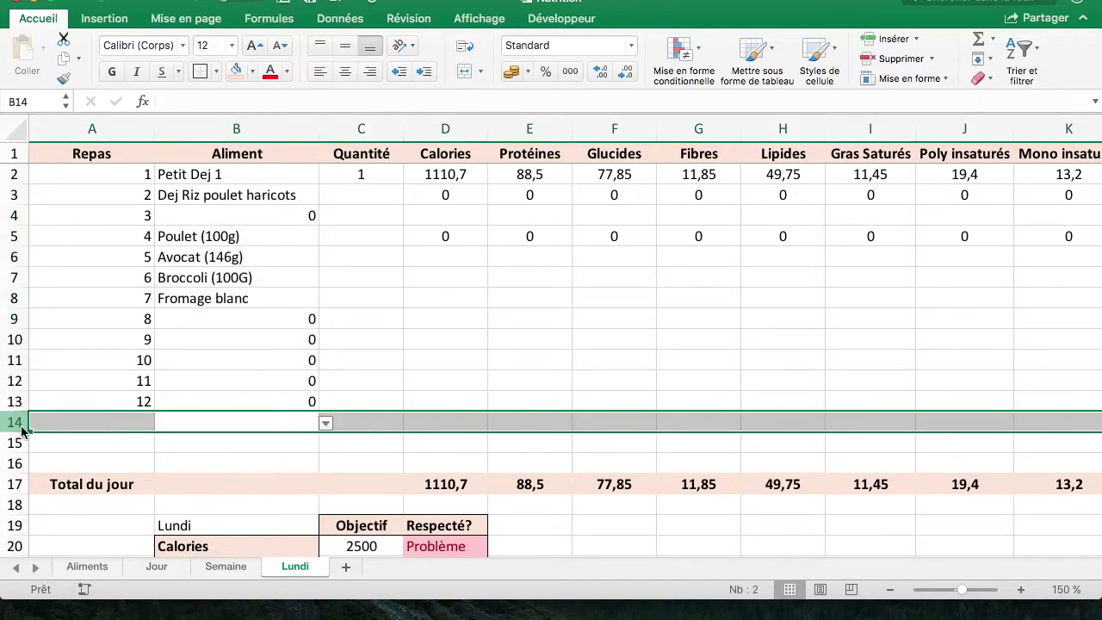
# Step: Verify the Aliment formulas in B2 and B12 against the Semaine table
pyautogui.click(224, 174)
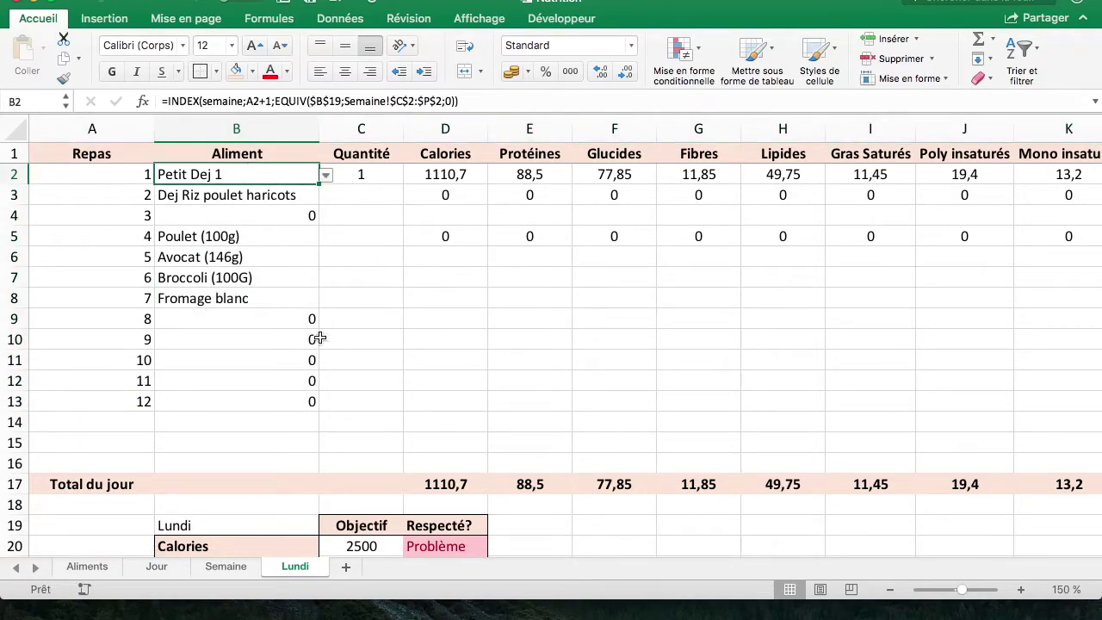
pyautogui.click(306, 381)
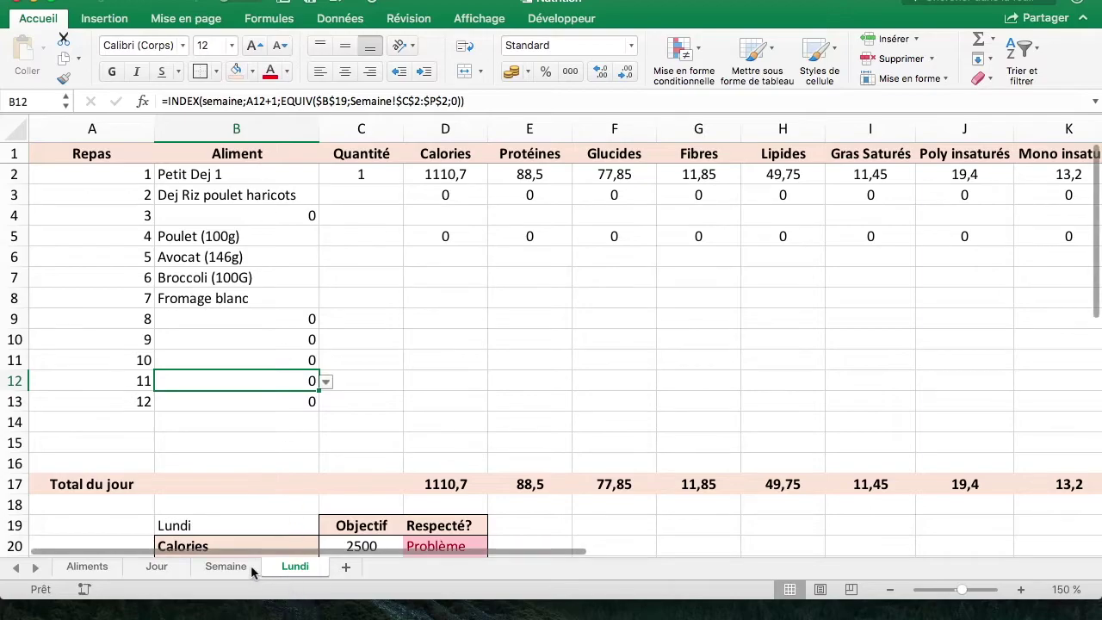
pyautogui.click(257, 570)
pyautogui.click(293, 568)
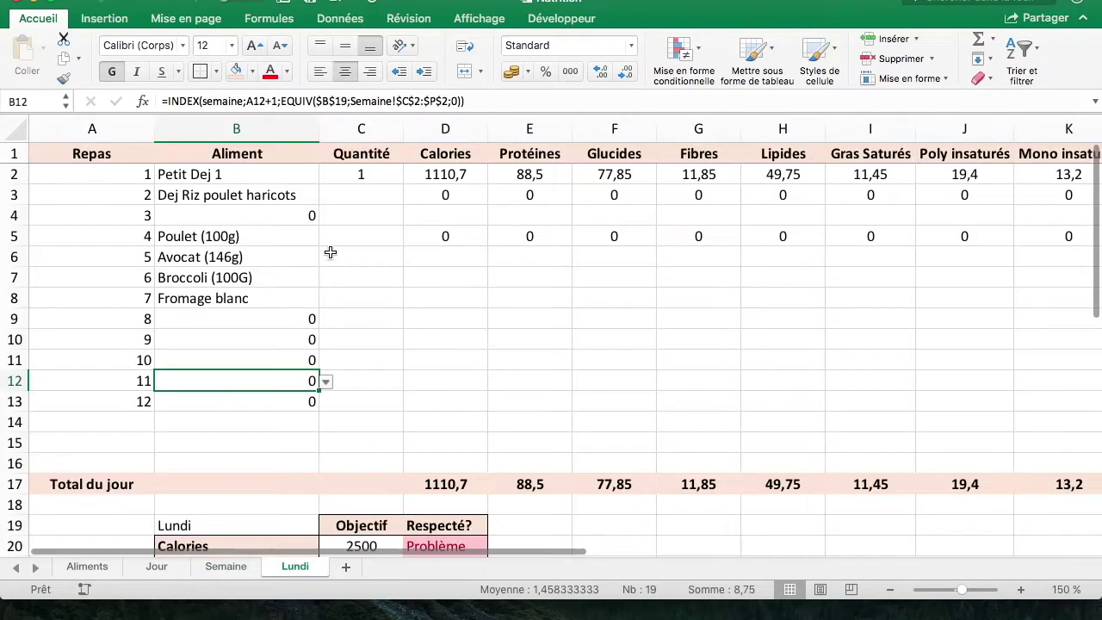
pyautogui.click(363, 175)
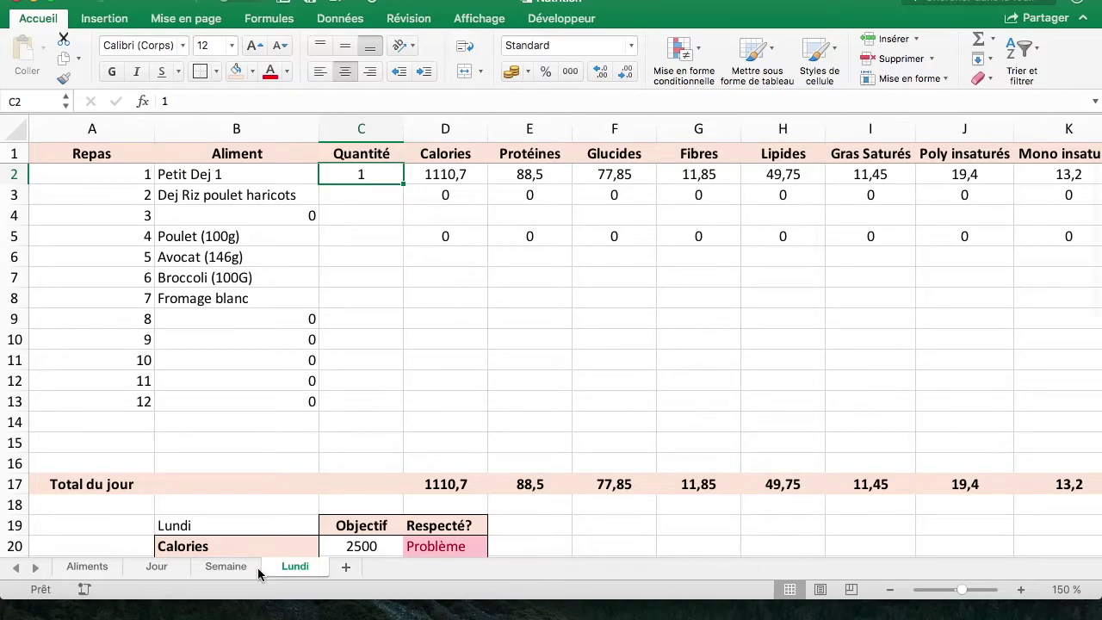
# Step: Check the Petit Dej 1 and Dej meal quantities on the Semaine sheet, then return to Lundi
pyautogui.click(226, 567)
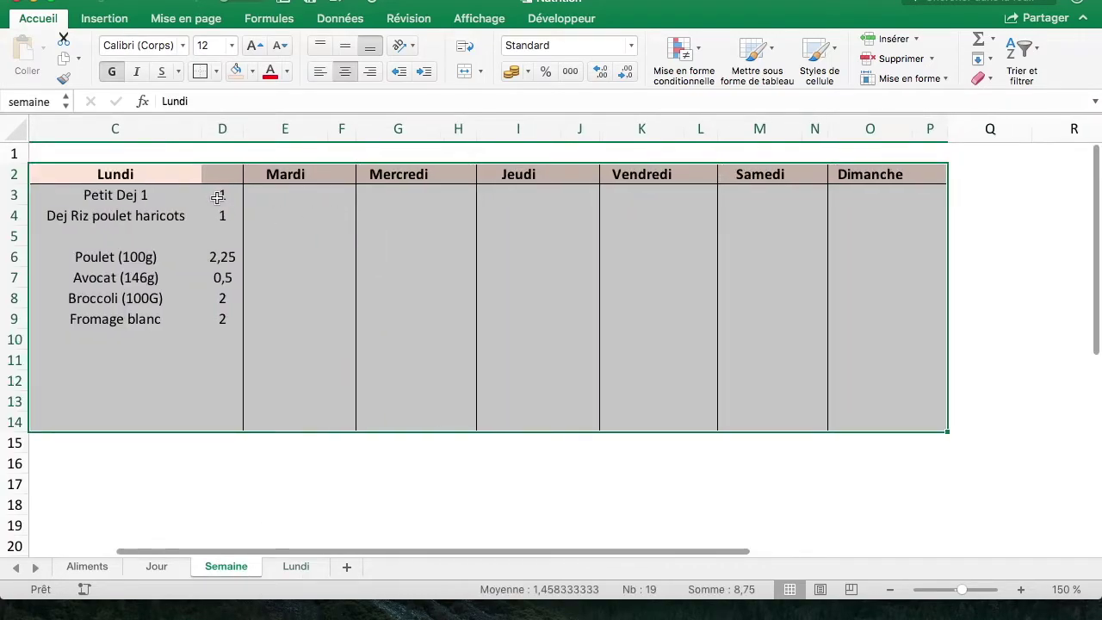
pyautogui.click(224, 195)
pyautogui.click(145, 199)
pyautogui.press('Right')
pyautogui.press('Left')
pyautogui.press('Right')
pyautogui.press('Down')
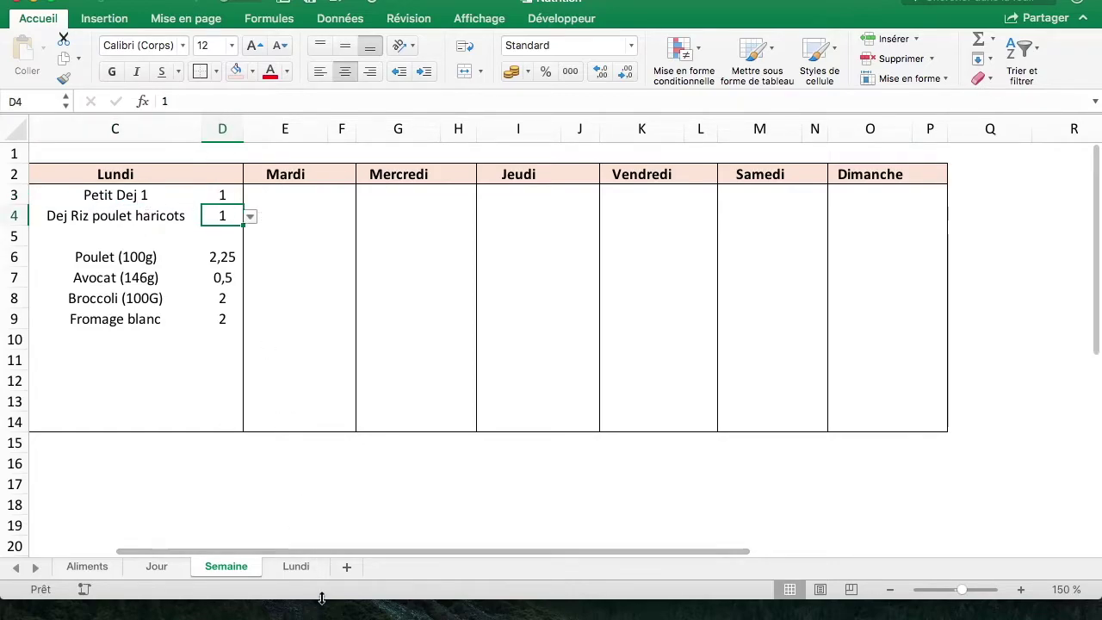
pyautogui.click(298, 567)
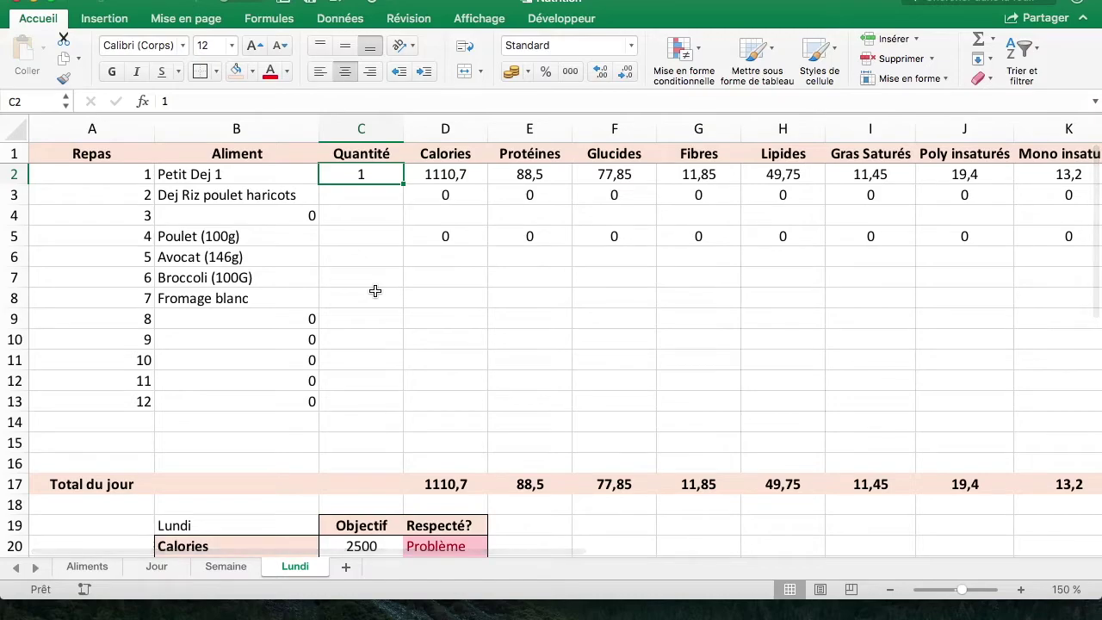
# Step: Start a DECALER formula in C2, then abandon it
pyautogui.write('+DEACALER')
pyautogui.press('BackSpace')
pyautogui.press('BackSpace')
pyautogui.press('BackSpace')
pyautogui.press('BackSpace')
pyautogui.press('BackSpace')
pyautogui.press('BackSpace')
pyautogui.write('CALER5')
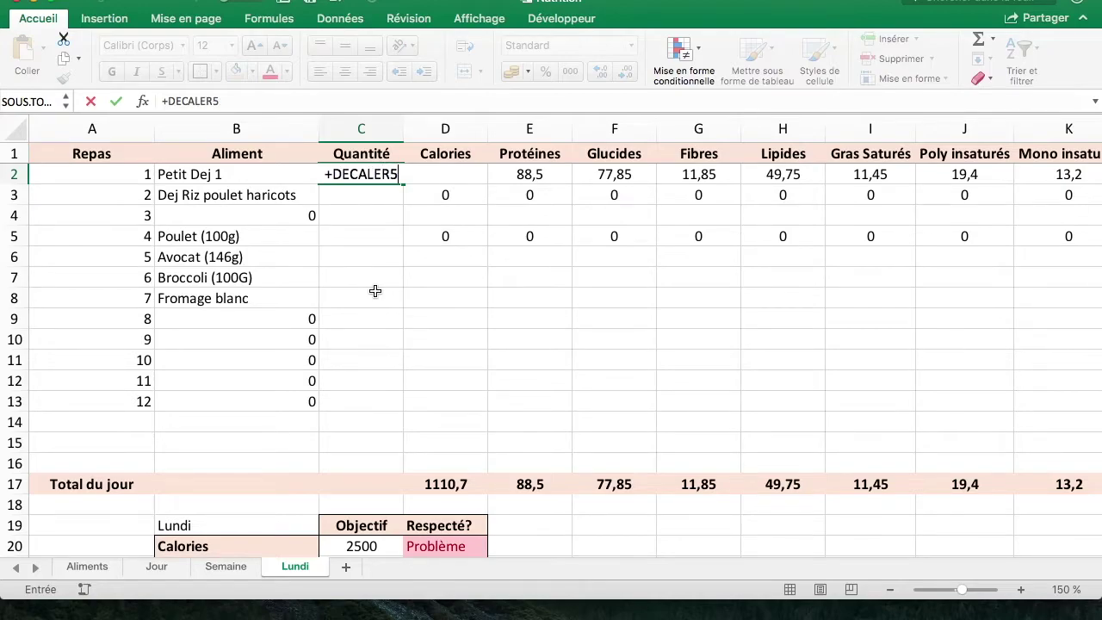
pyautogui.press('BackSpace')
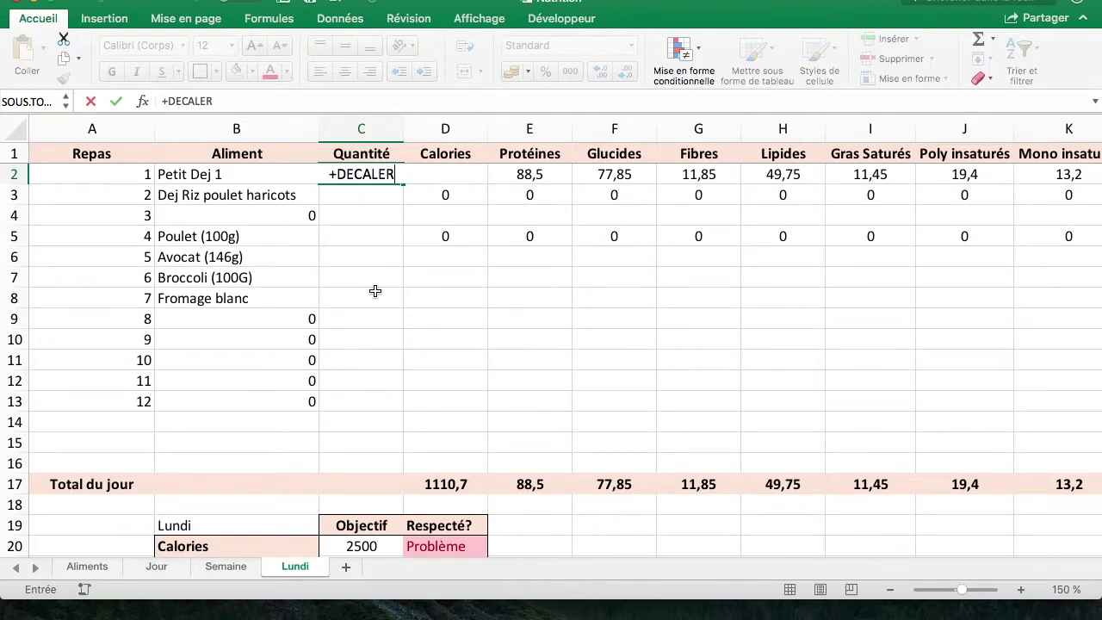
pyautogui.write('(')
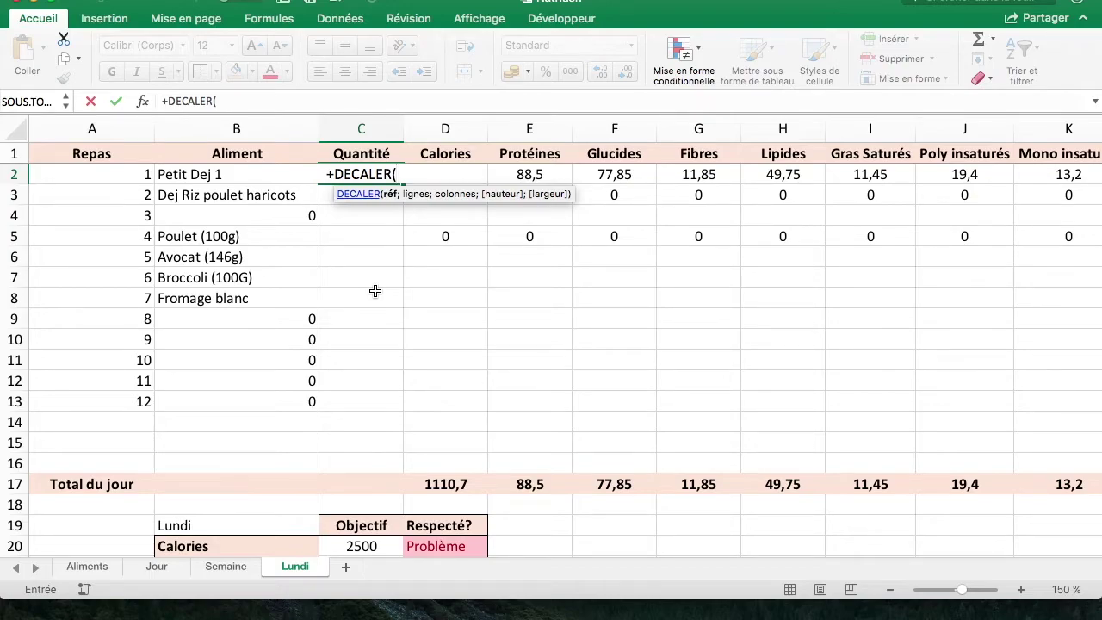
pyautogui.press('Escape')
# Step: Copy the text of B2's INDEX/EQUIV lookup formula, undoing an accidental overwrite
pyautogui.click(236, 173)
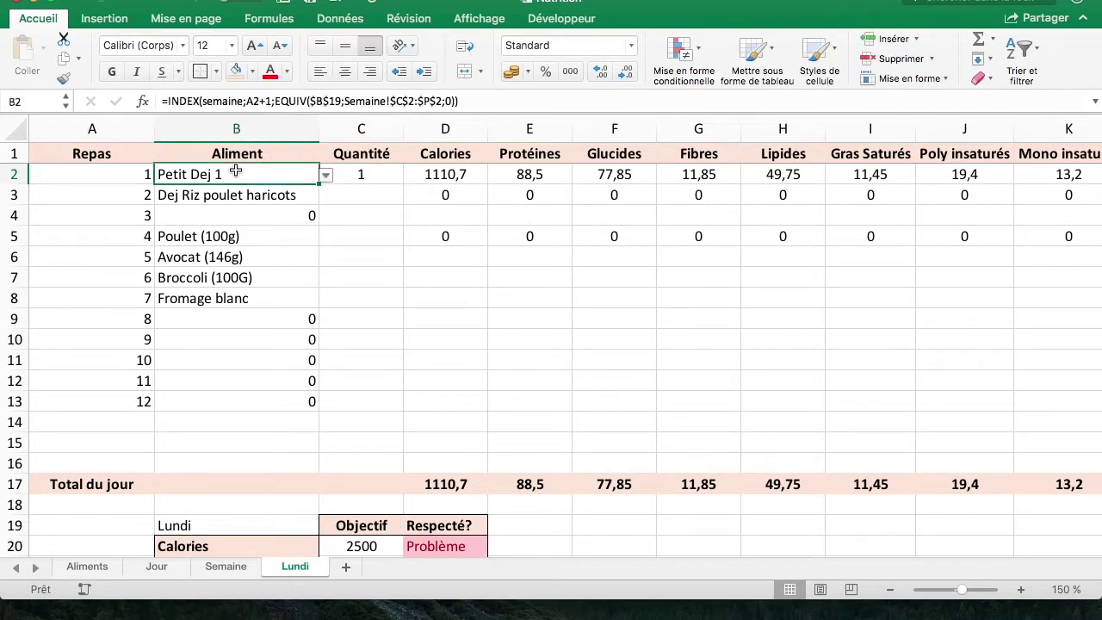
pyautogui.click(316, 103)
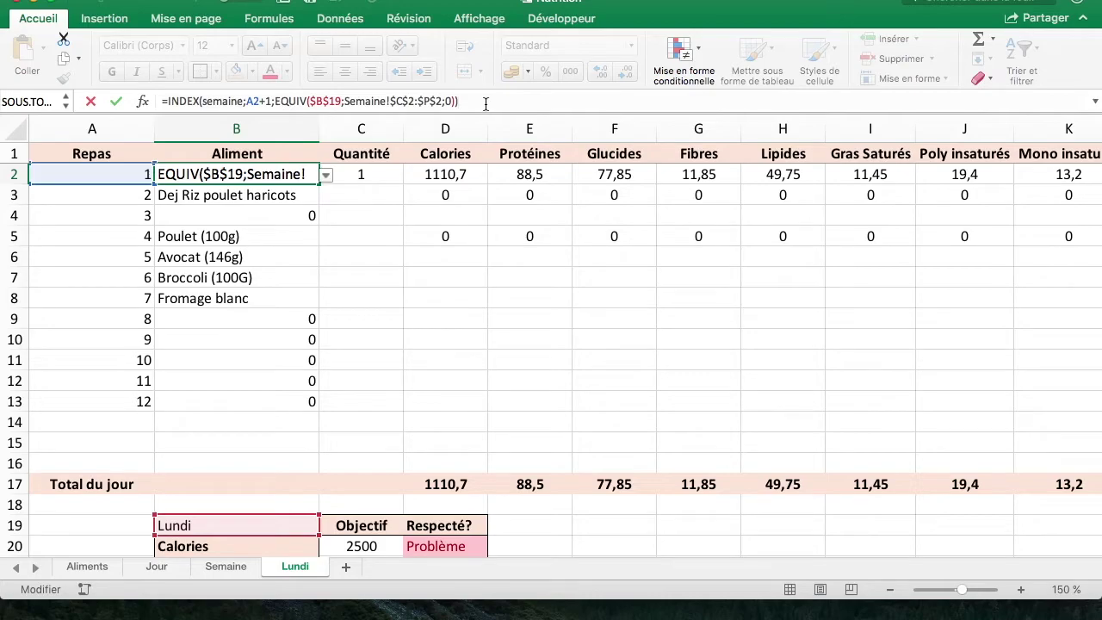
pyautogui.click(423, 101)
pyautogui.moveTo(459, 101); pyautogui.dragTo(135, 98)
pyautogui.hotkey('ctrl', 'c')
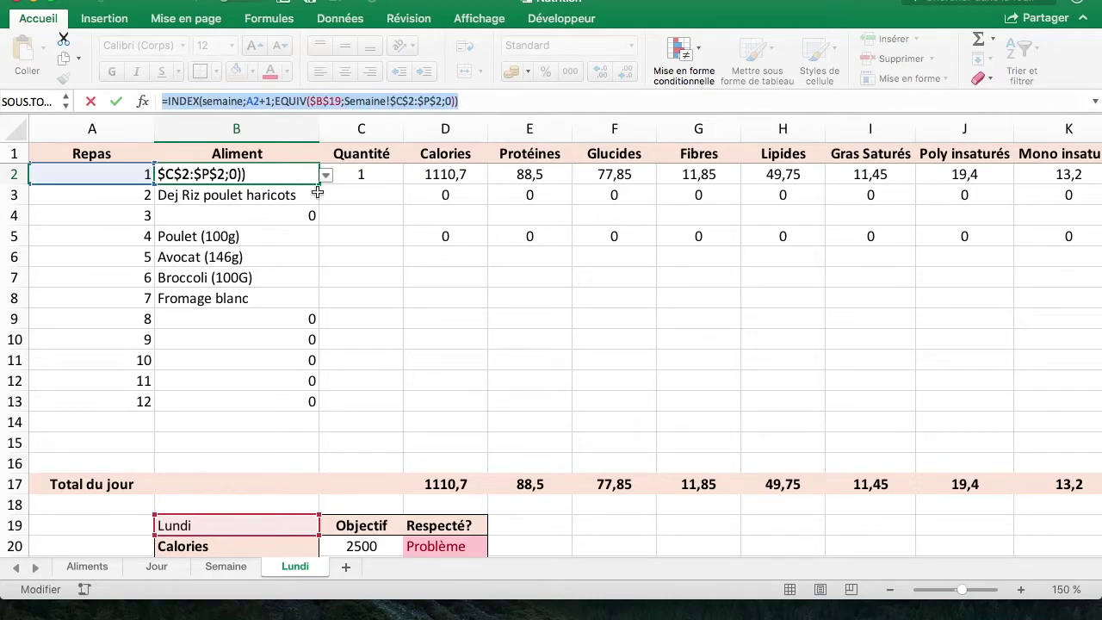
pyautogui.write('@')
pyautogui.click(361, 175)
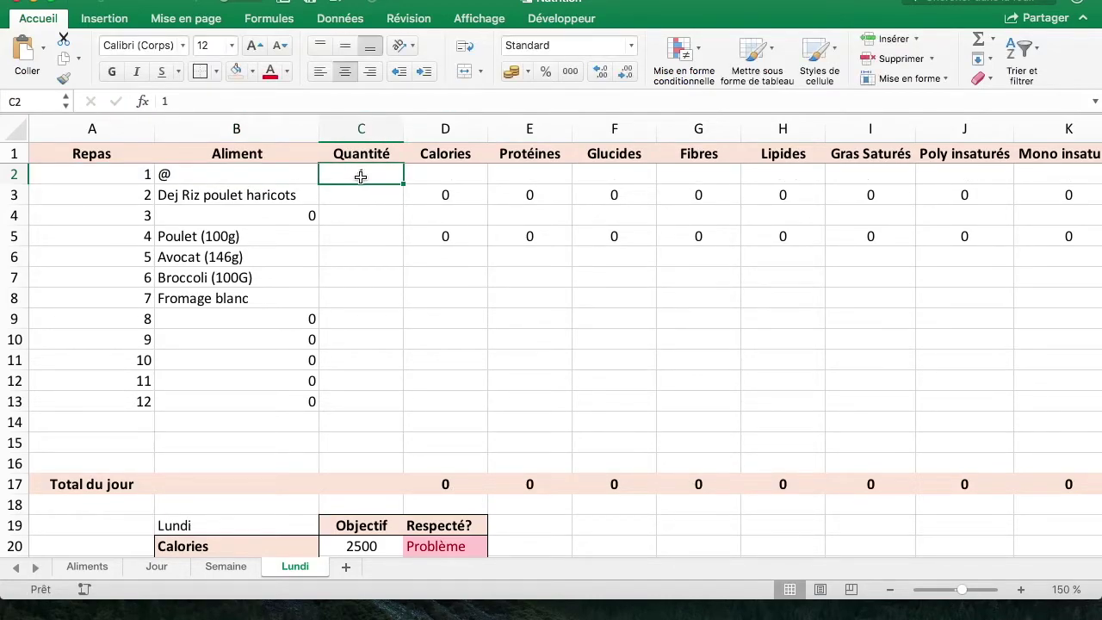
pyautogui.hotkey('ctrl', 'z')
pyautogui.moveTo(474, 102); pyautogui.dragTo(178, 101)
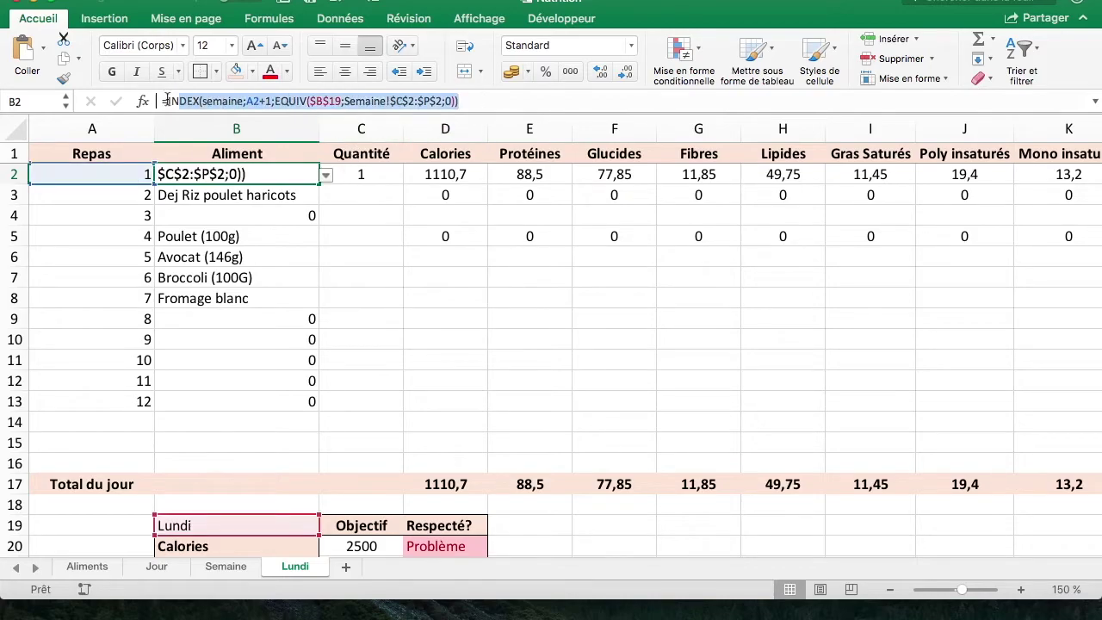
pyautogui.press('Escape')
# Step: Paste the lookup into C2 with +1 appended, and fill it down to C13
pyautogui.click(383, 169)
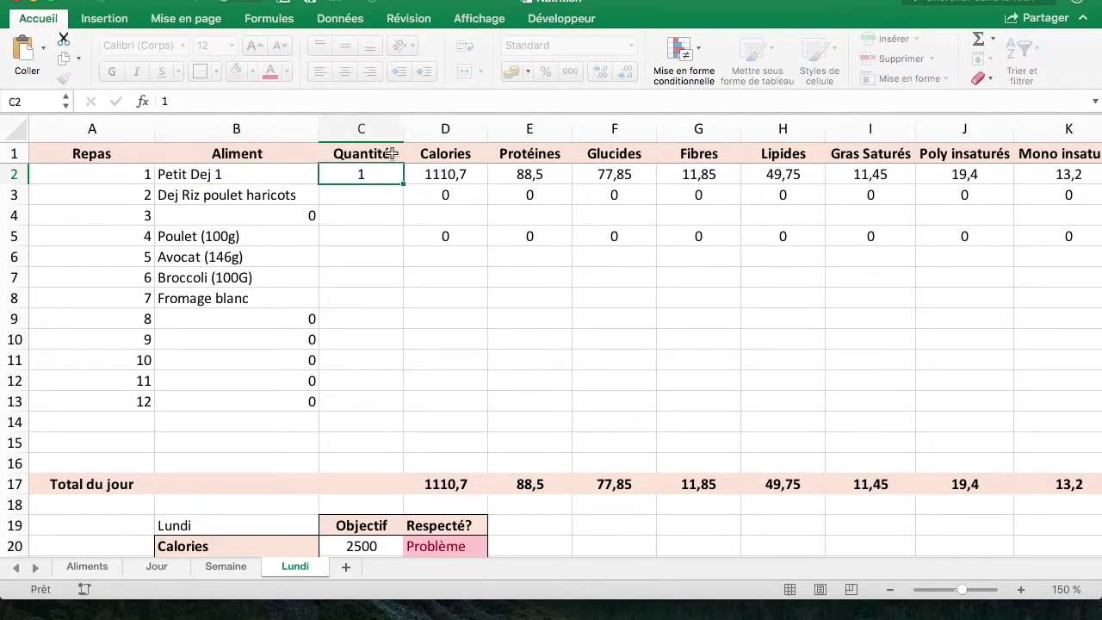
pyautogui.click(418, 103)
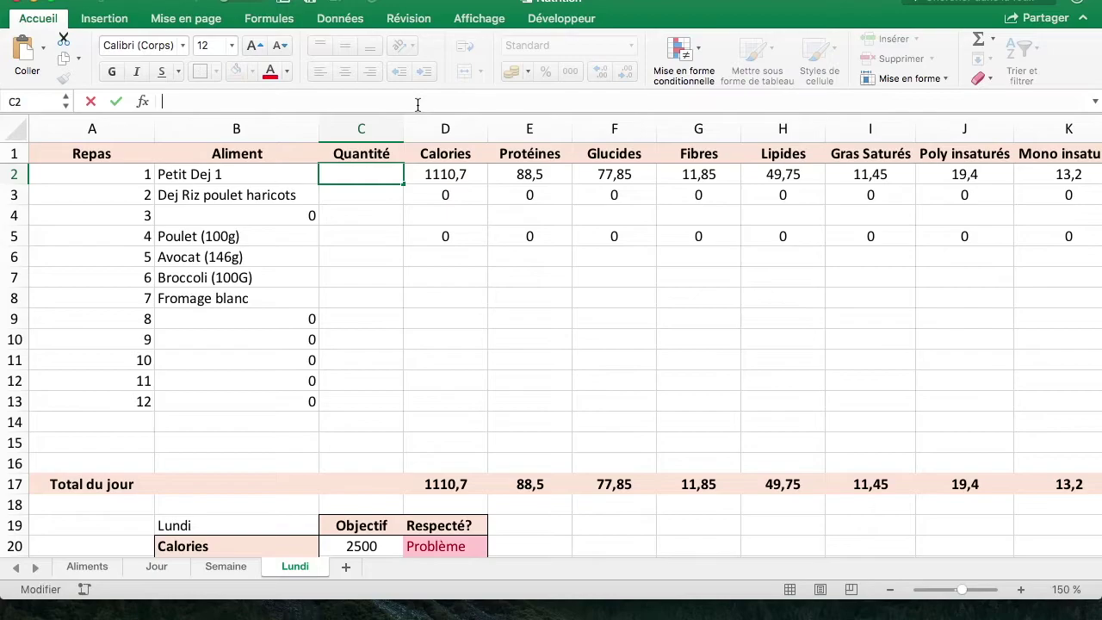
pyautogui.hotkey('ctrl', 'v')
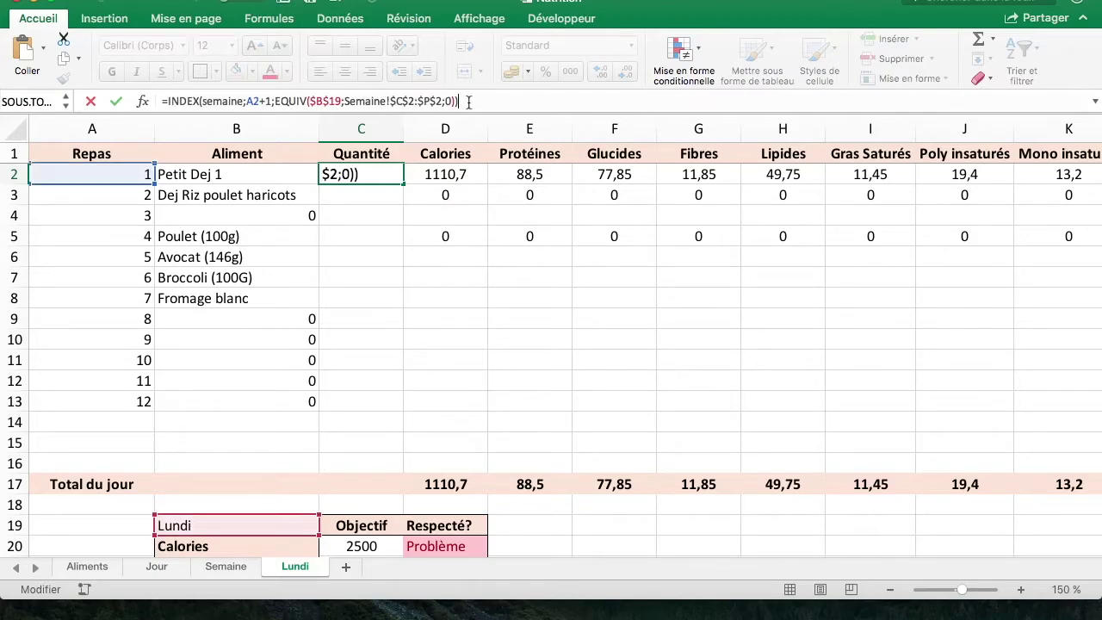
pyautogui.click(458, 101)
pyautogui.write('+1')
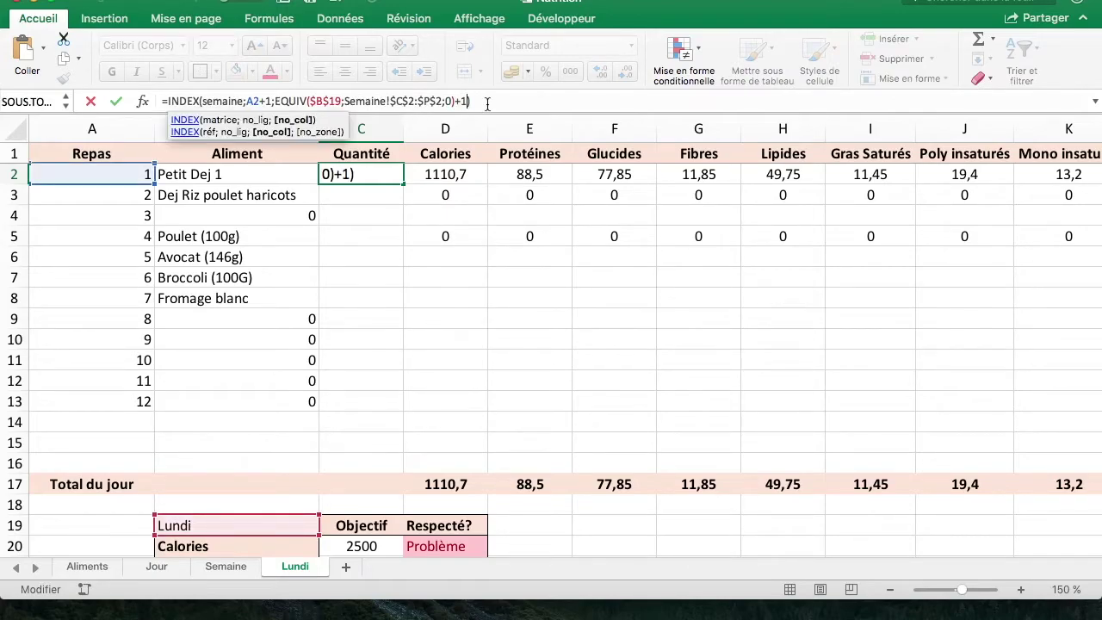
pyautogui.press('Return')
pyautogui.click(392, 176)
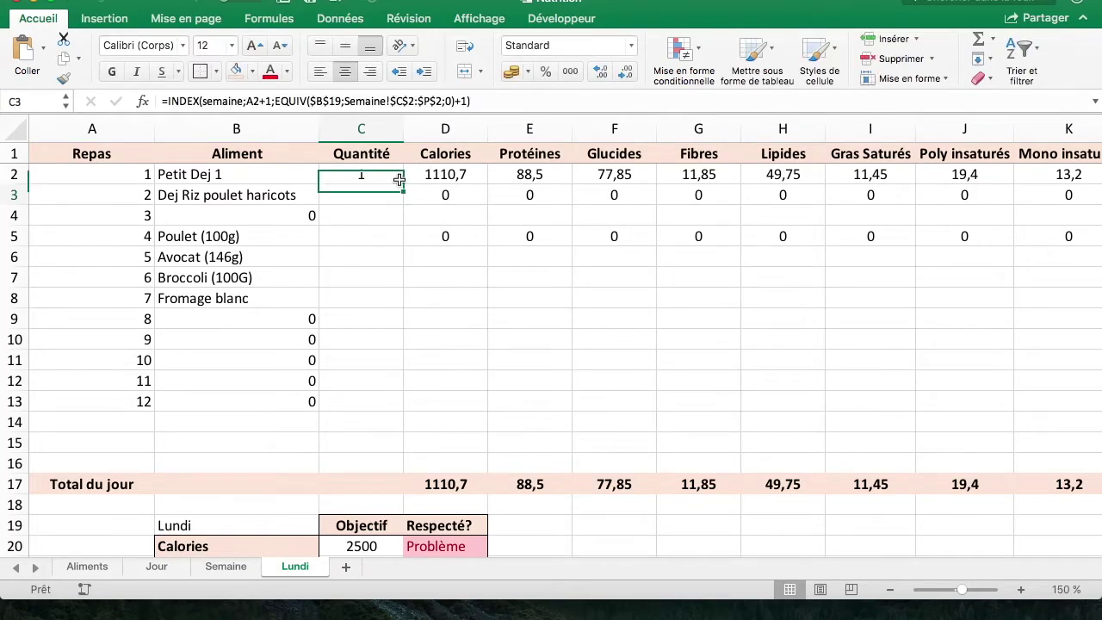
pyautogui.moveTo(403, 184); pyautogui.dragTo(401, 405)
pyautogui.click(506, 384)
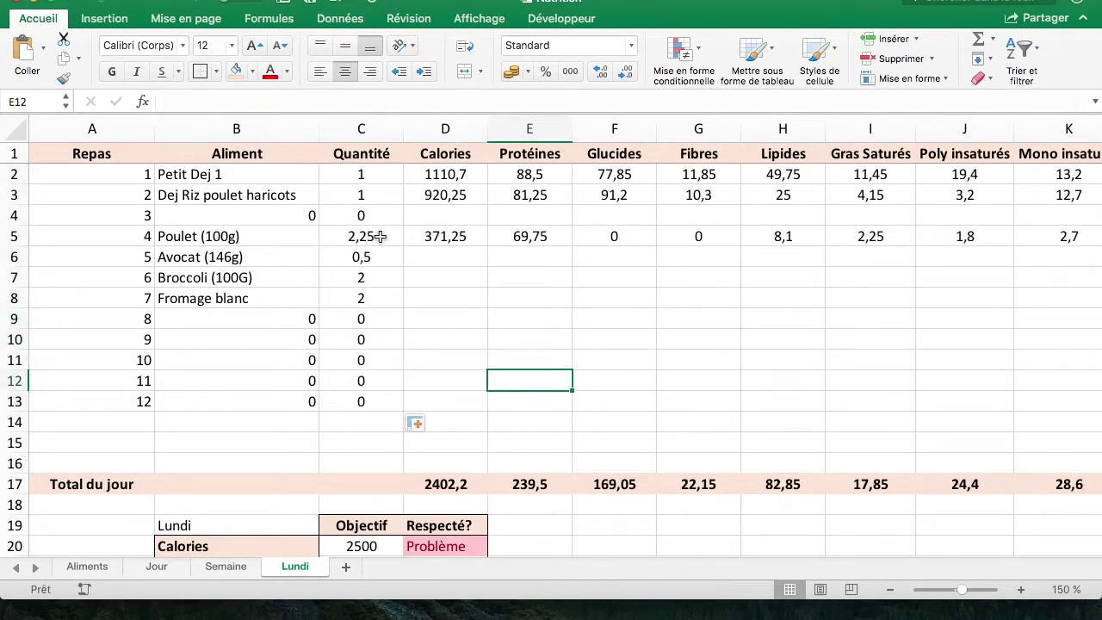
# Step: Compare values on the Semaine and Jour sheets before returning to Lundi
pyautogui.hotkey('ctrl', 'pageup')
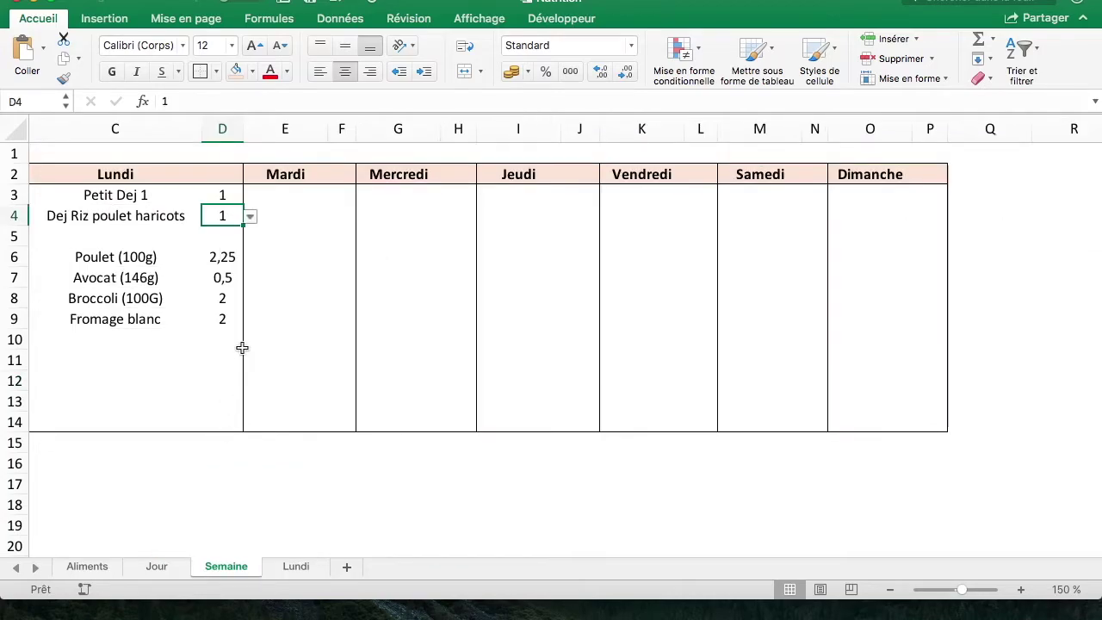
pyautogui.click(172, 567)
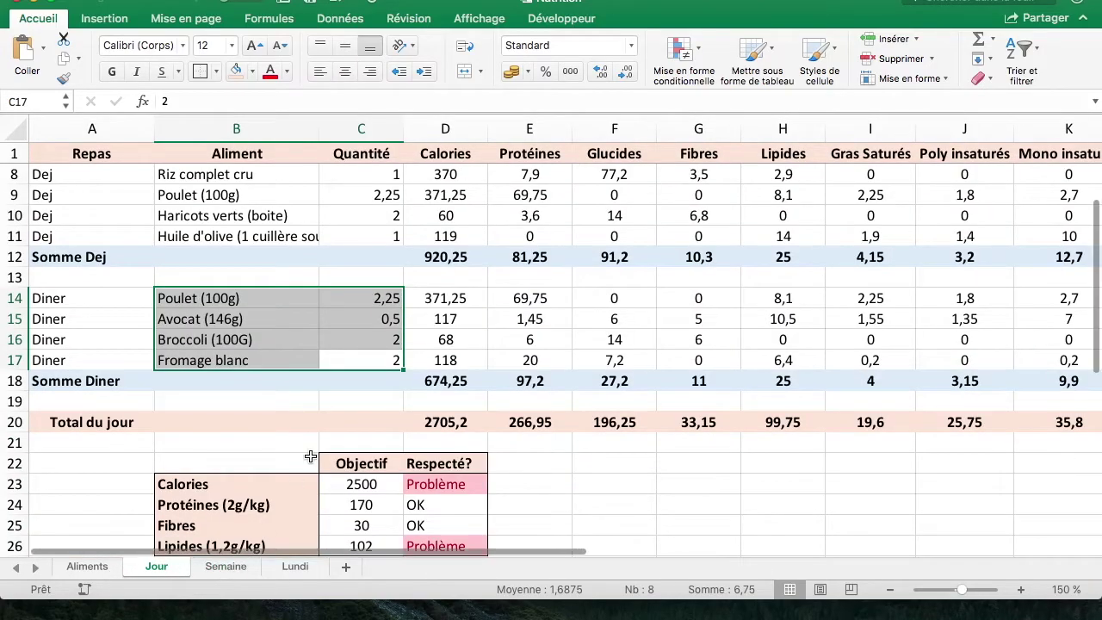
pyautogui.scroll(2, 295, 551)
pyautogui.click(295, 566)
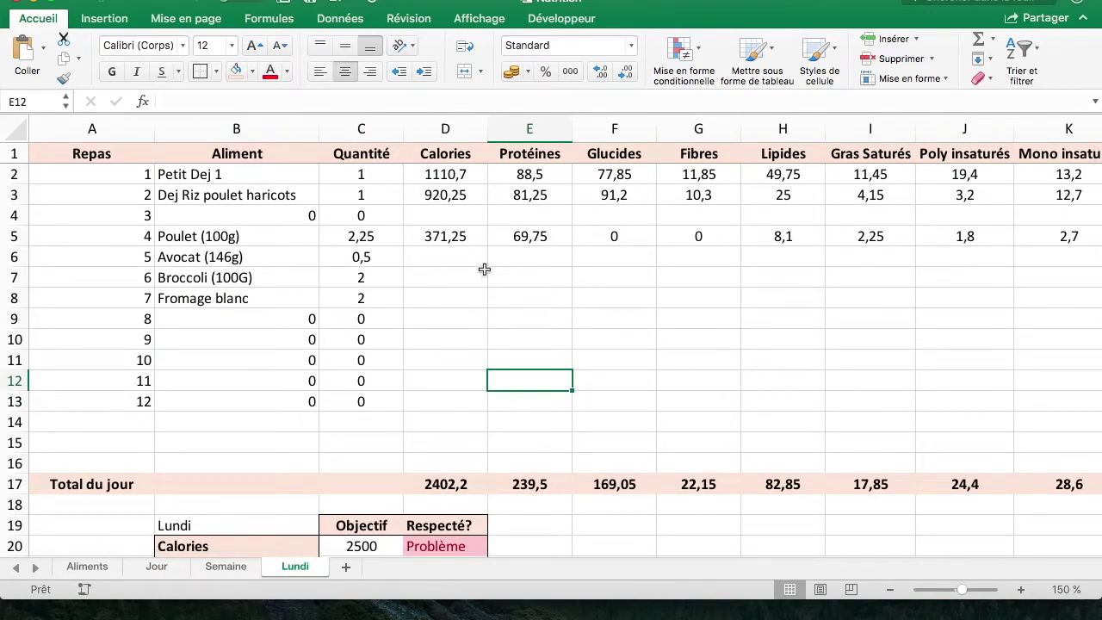
# Step: Copy the D2:K2 nutrient formulas down through row 13 and scroll to the totals
pyautogui.moveTo(475, 172); pyautogui.dragTo(1066, 173)
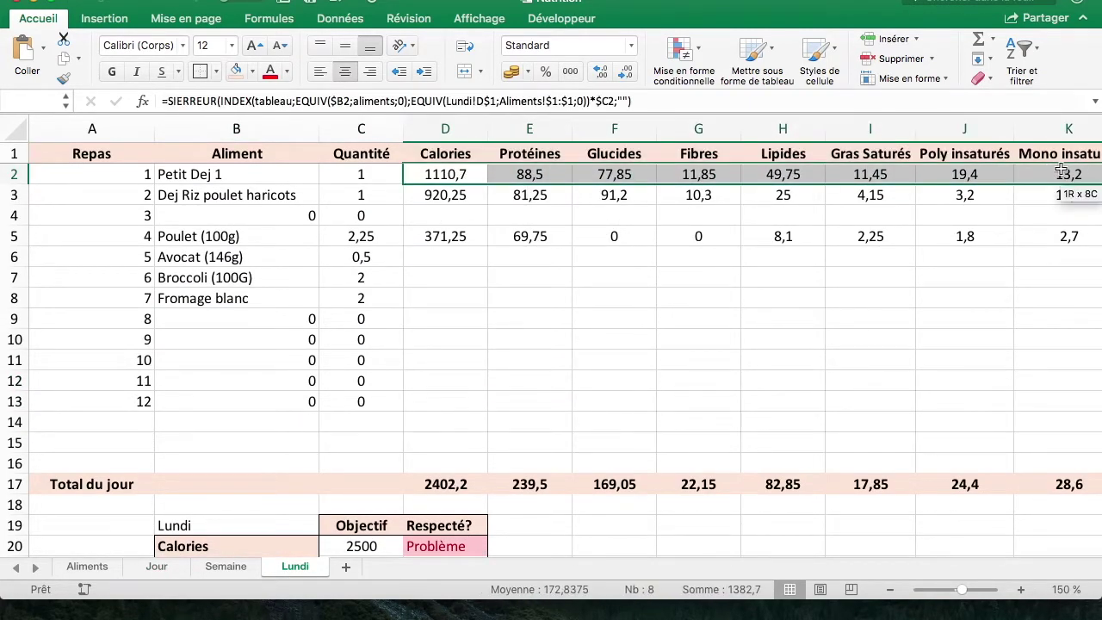
pyautogui.hotkey('ctrl', 'c')
pyautogui.click(603, 317)
pyautogui.moveTo(445, 174); pyautogui.dragTo(464, 411)
pyautogui.hotkey('ctrl', 'v')
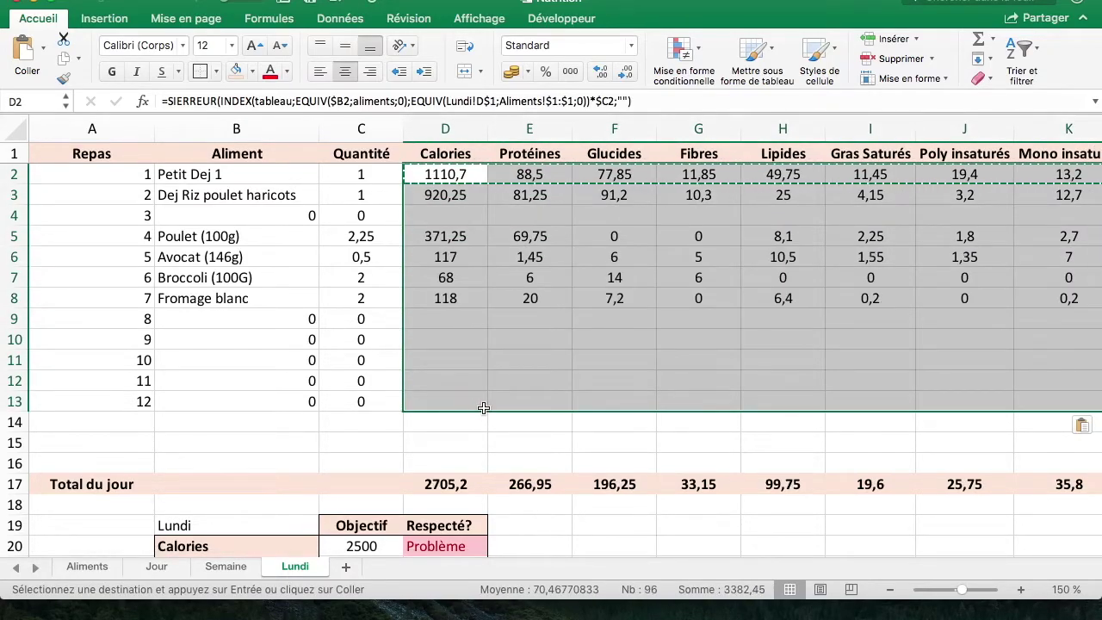
pyautogui.click(457, 338)
pyautogui.scroll(-1, 471, 439)
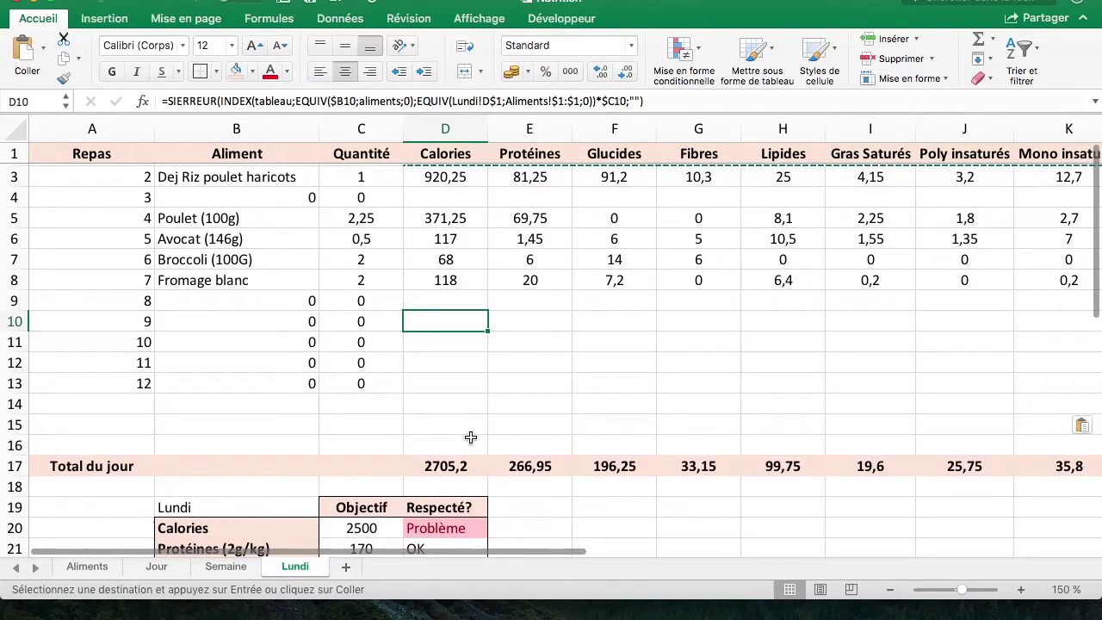
pyautogui.scroll(-1, 470, 438)
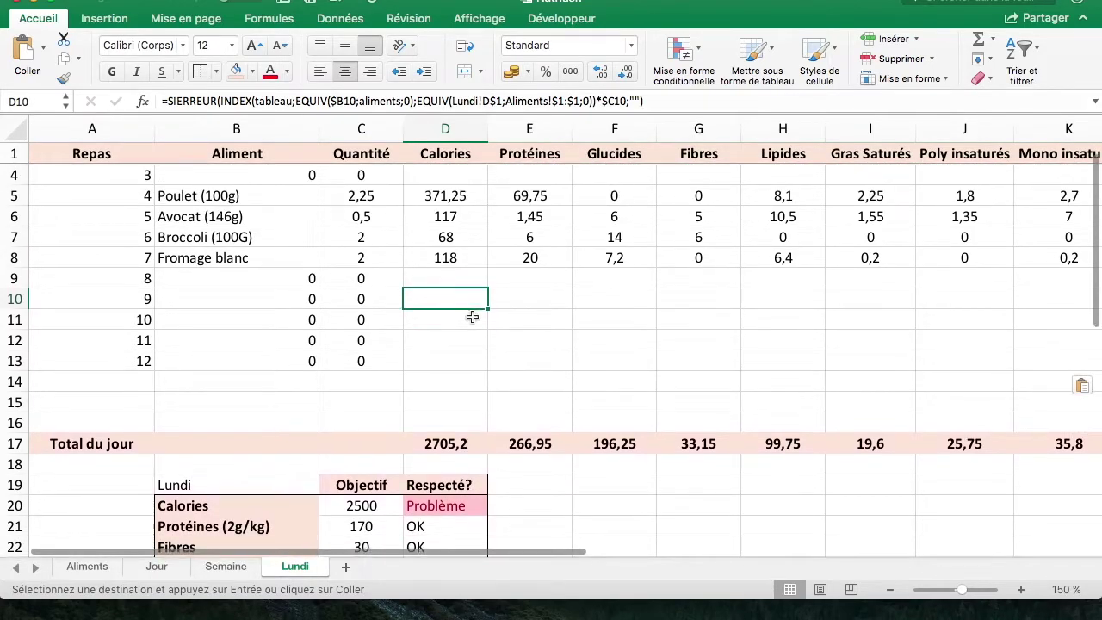
pyautogui.scroll(-3, 472, 317)
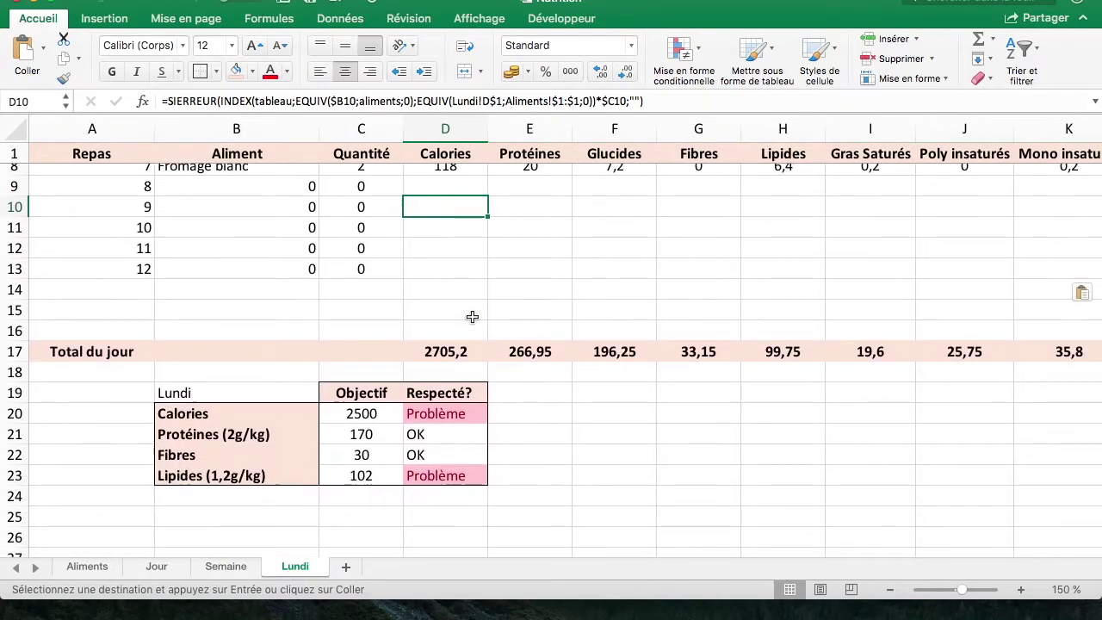
# Step: Review the Semaine sheet's Lundi block and the cells below it
pyautogui.click(244, 566)
pyautogui.hscroll(-3, 303, 379)
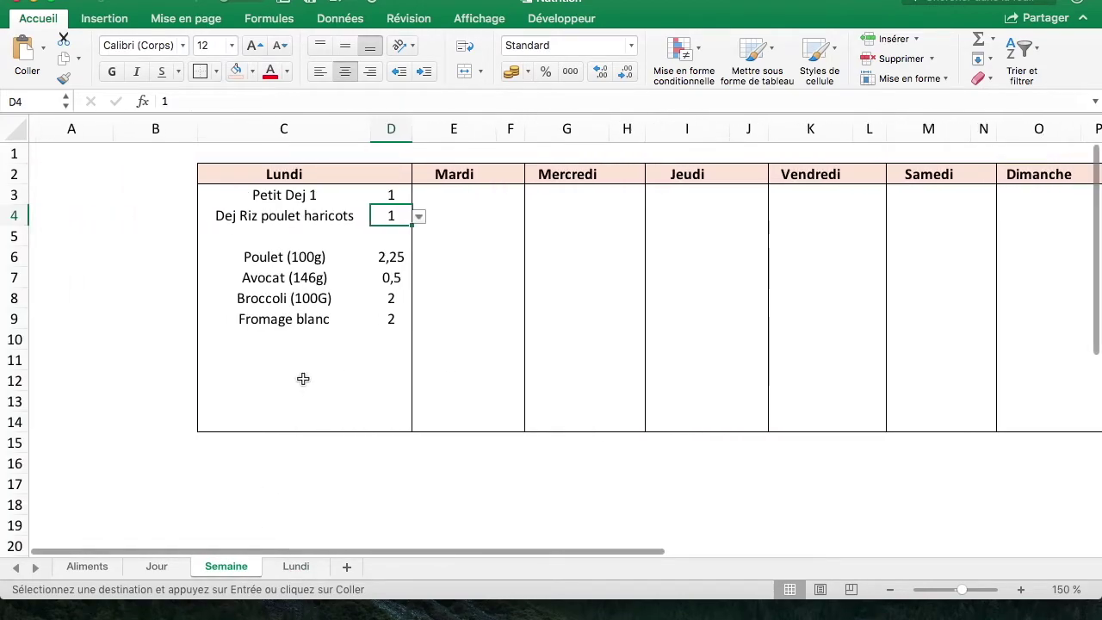
pyautogui.click(237, 445)
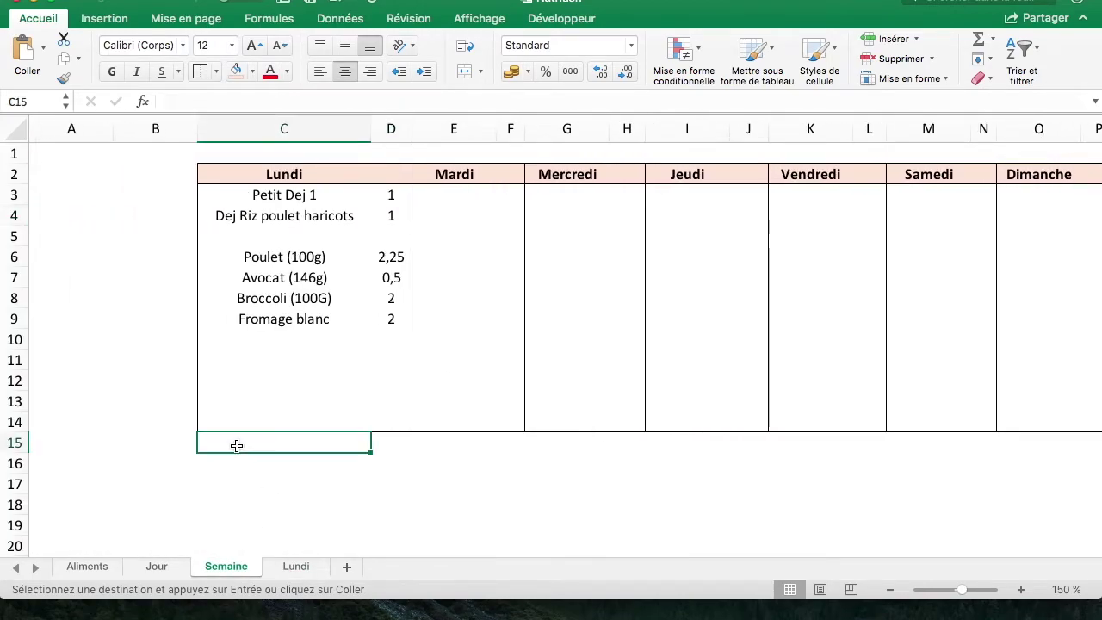
pyautogui.click(293, 566)
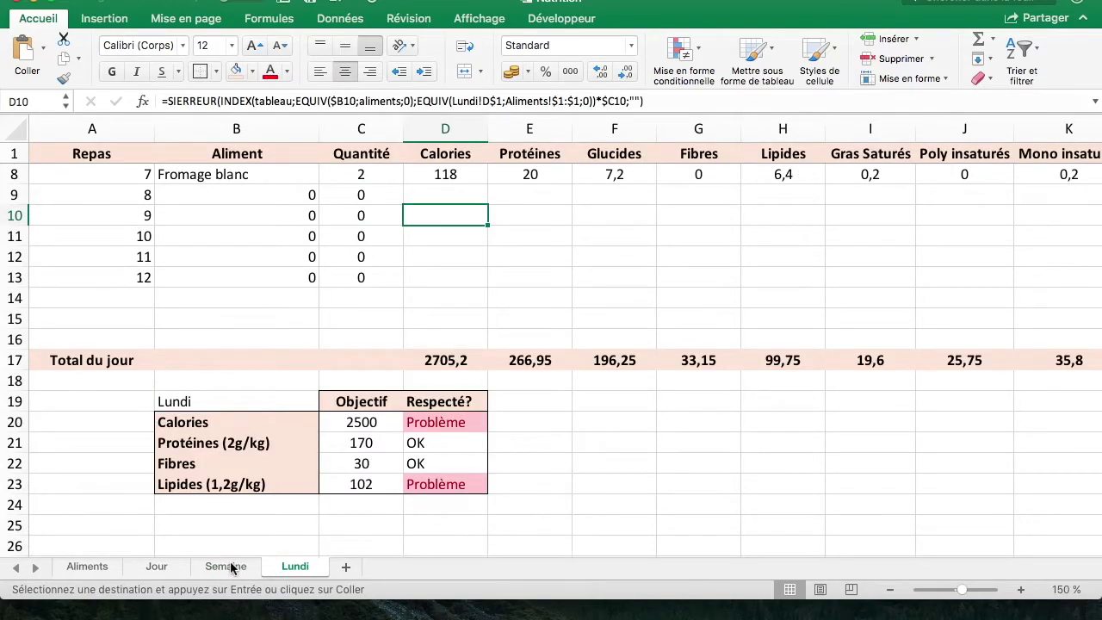
pyautogui.click(231, 567)
pyautogui.scroll(2, 278, 248)
pyautogui.scroll(-2, 278, 249)
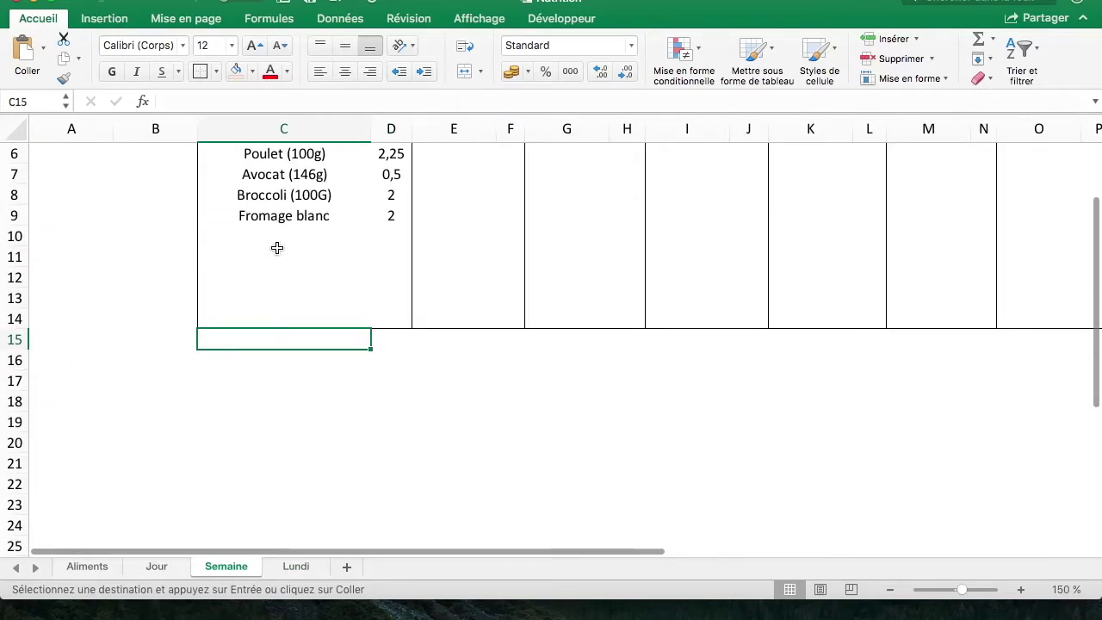
pyautogui.scroll(2, 278, 248)
# Step: Review Lundi's Total du jour figures in row 17 and the Objectif table
pyautogui.click(310, 566)
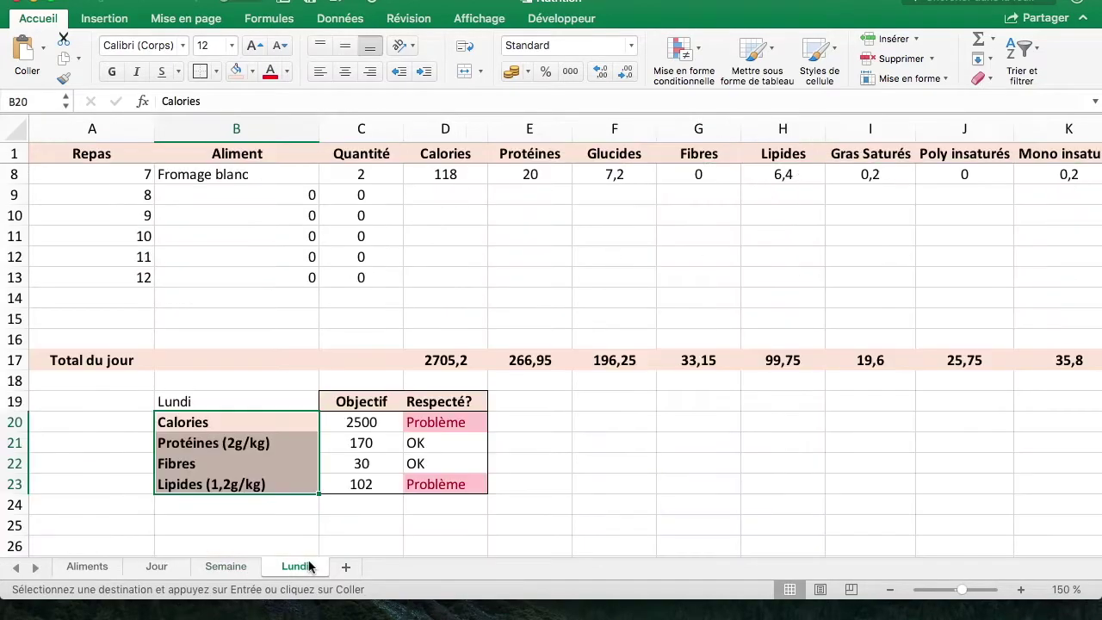
pyautogui.scroll(2, 316, 474)
pyautogui.scroll(4, 354, 358)
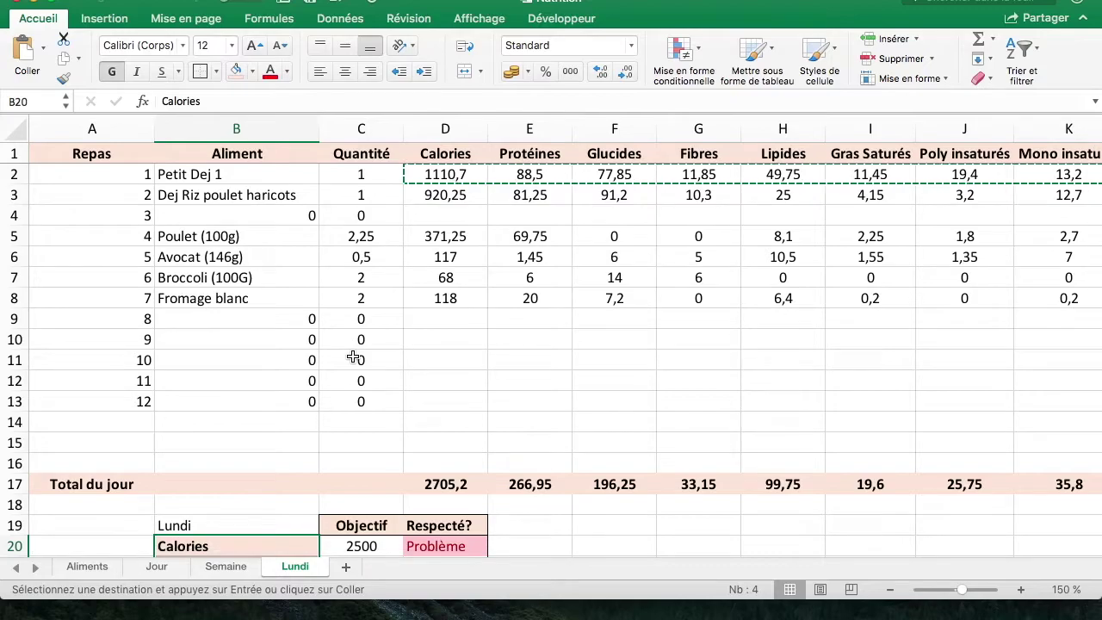
pyautogui.scroll(-5, 353, 357)
pyautogui.scroll(-3, 353, 357)
pyautogui.scroll(3, 354, 357)
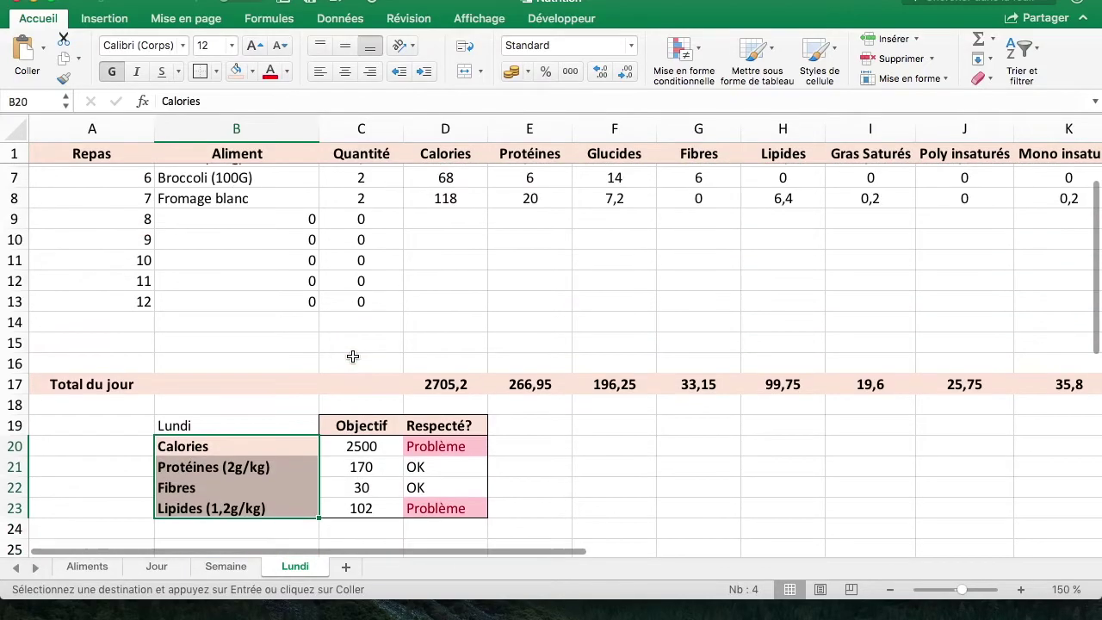
pyautogui.moveTo(212, 426); pyautogui.dragTo(450, 529)
pyautogui.click(225, 566)
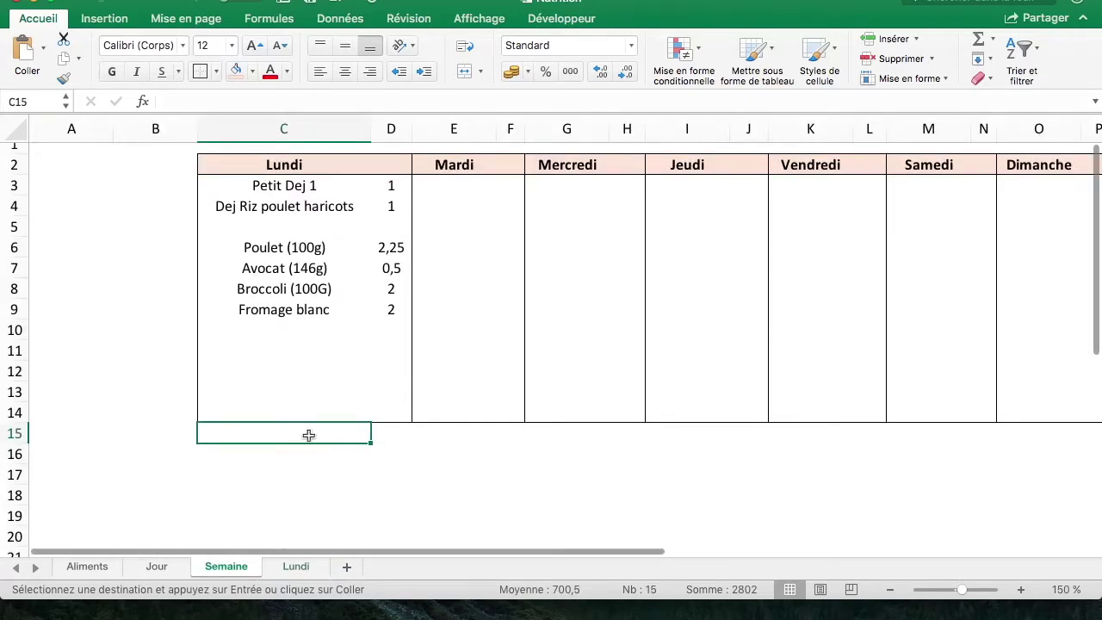
pyautogui.click(294, 567)
pyautogui.click(347, 344)
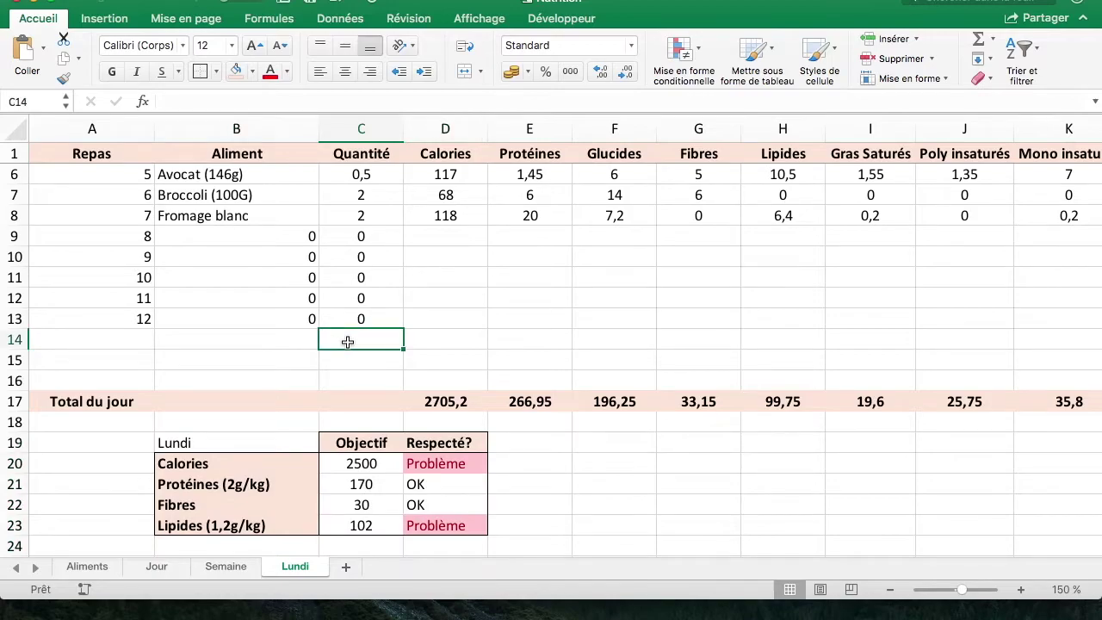
pyautogui.moveTo(440, 402); pyautogui.dragTo(870, 402)
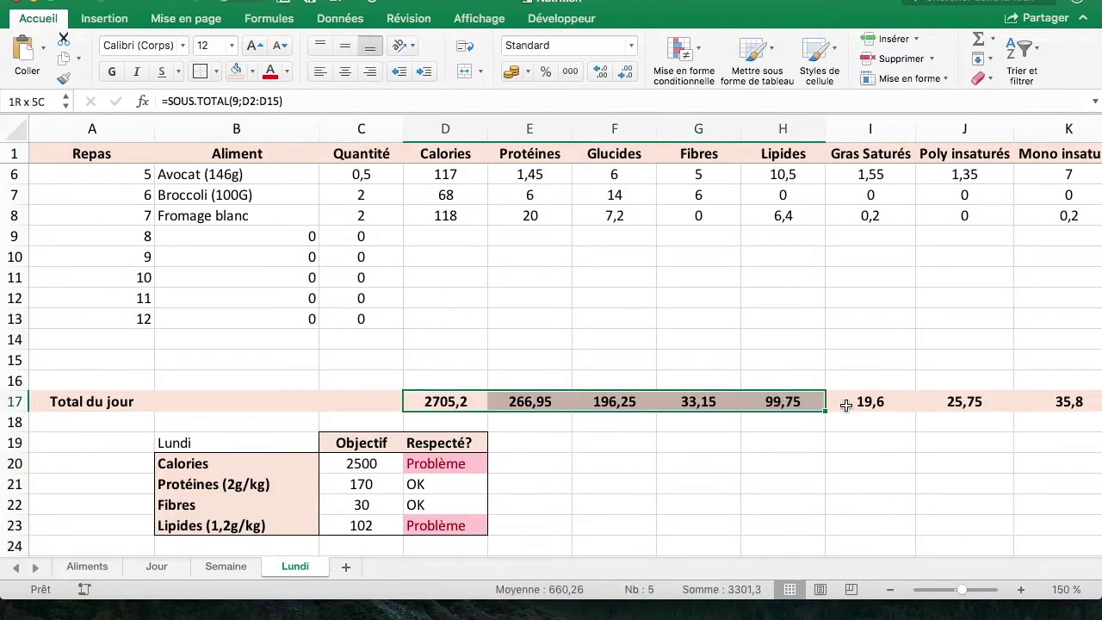
pyautogui.moveTo(240, 442); pyautogui.dragTo(435, 524)
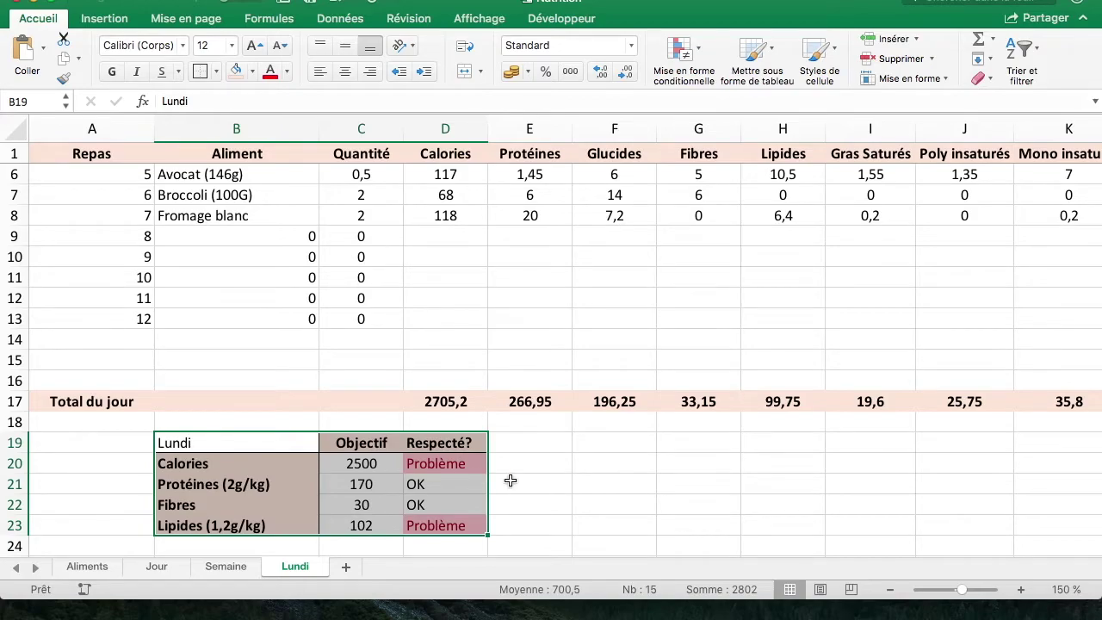
# Step: Pick cell B16 below the Semaine weekly table, checking Lundi once more
pyautogui.click(226, 567)
pyautogui.click(284, 441)
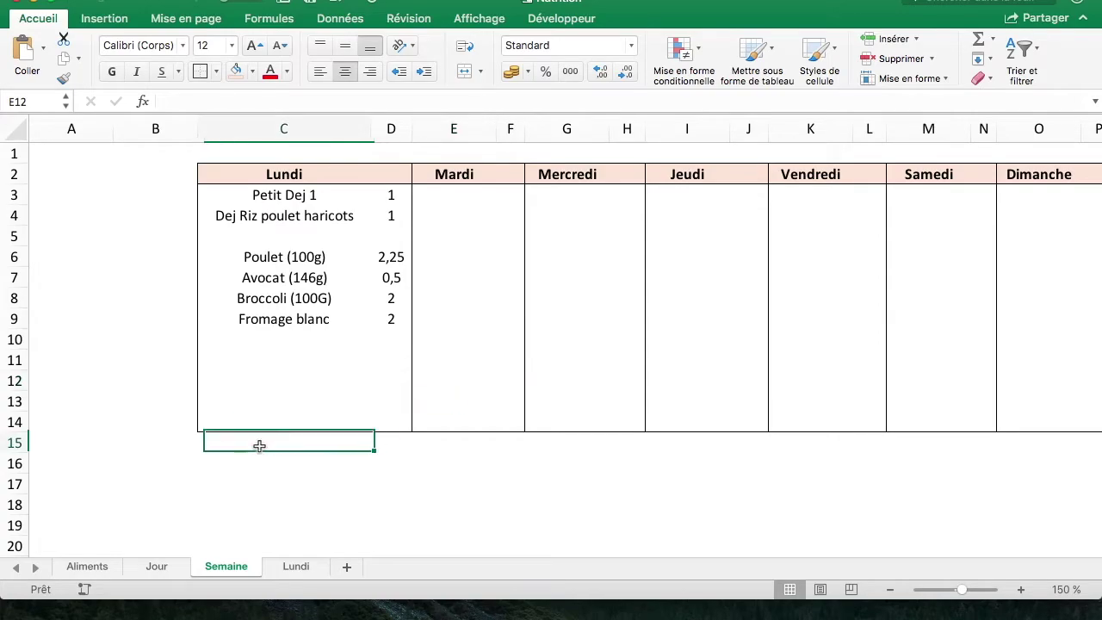
pyautogui.click(267, 481)
pyautogui.click(271, 455)
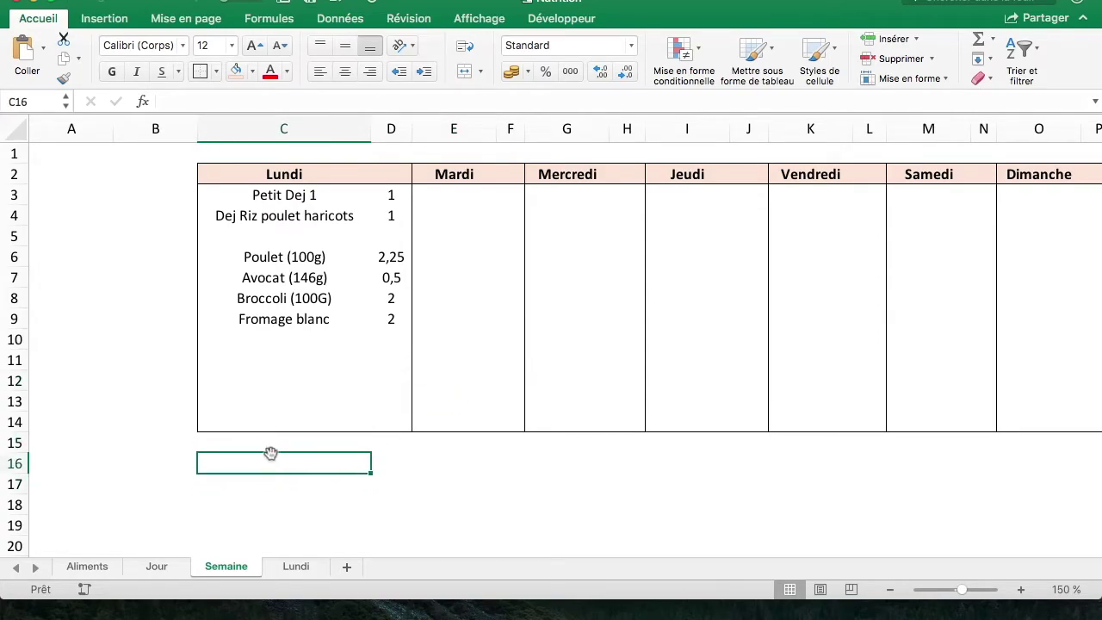
pyautogui.click(308, 567)
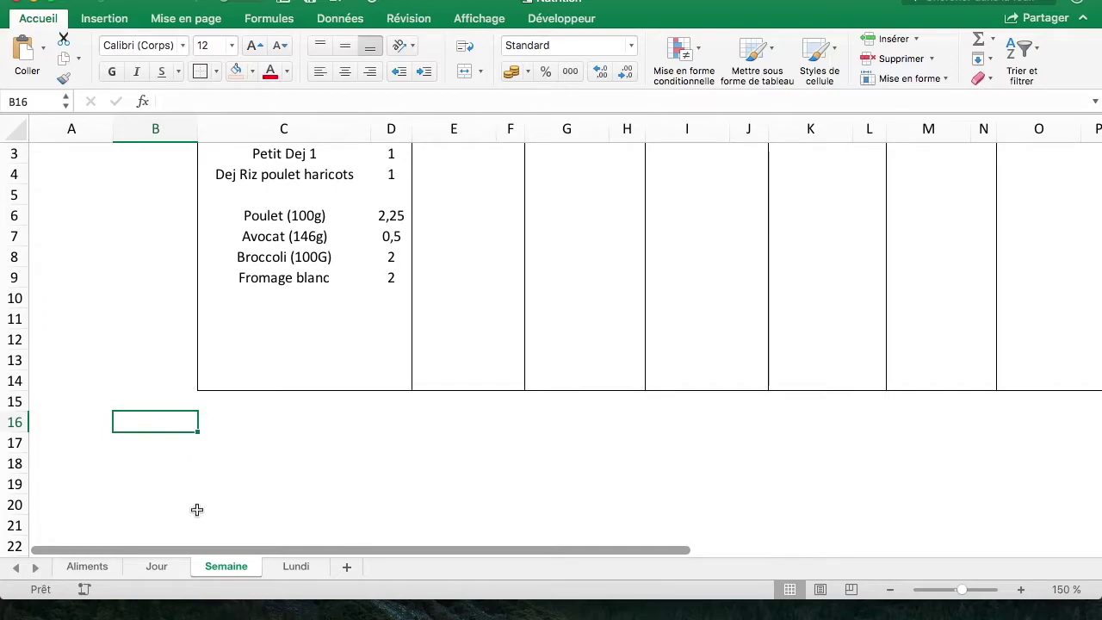
pyautogui.click(291, 568)
pyautogui.scroll(-2, 396, 223)
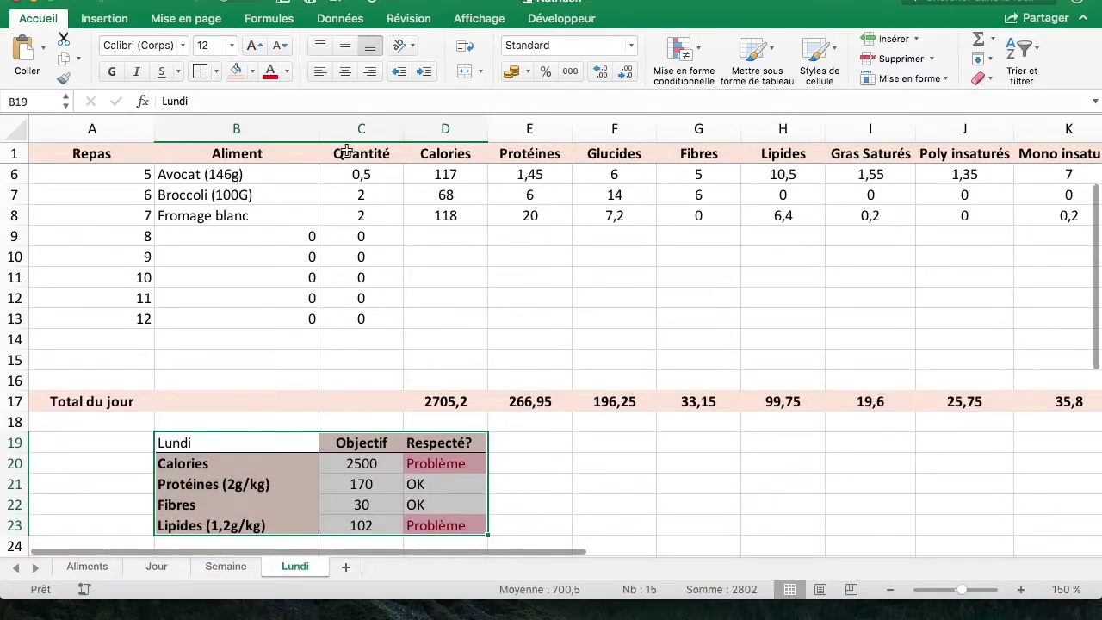
pyautogui.click(227, 567)
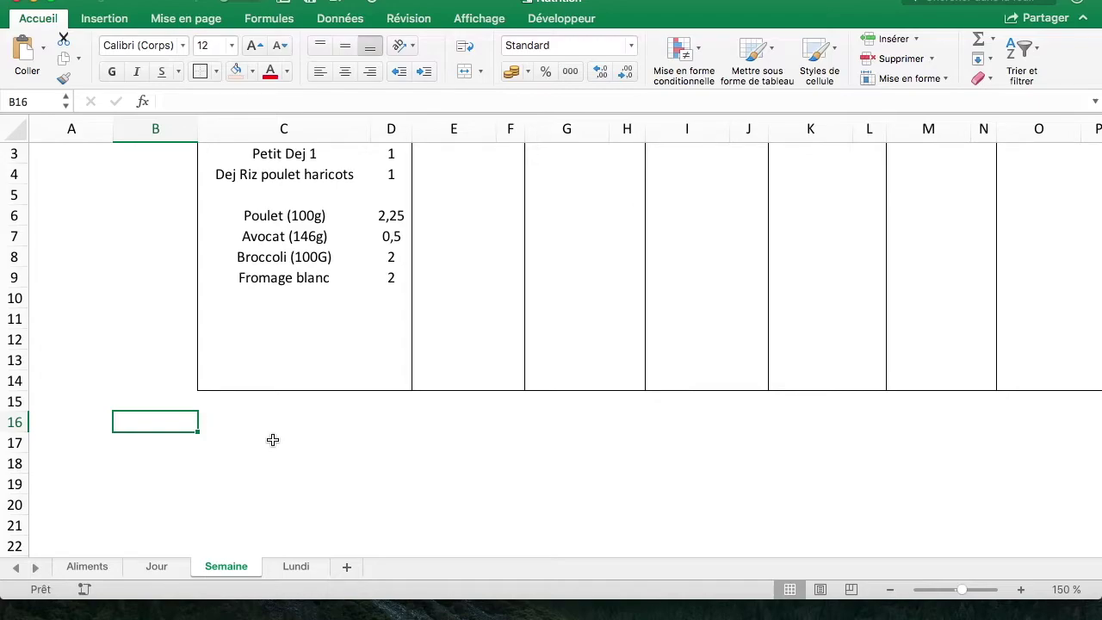
# Step: Enter =TRANSPOSE(Lundi!D1:K1) in B16 as an array formula
pyautogui.write('=transpose(')
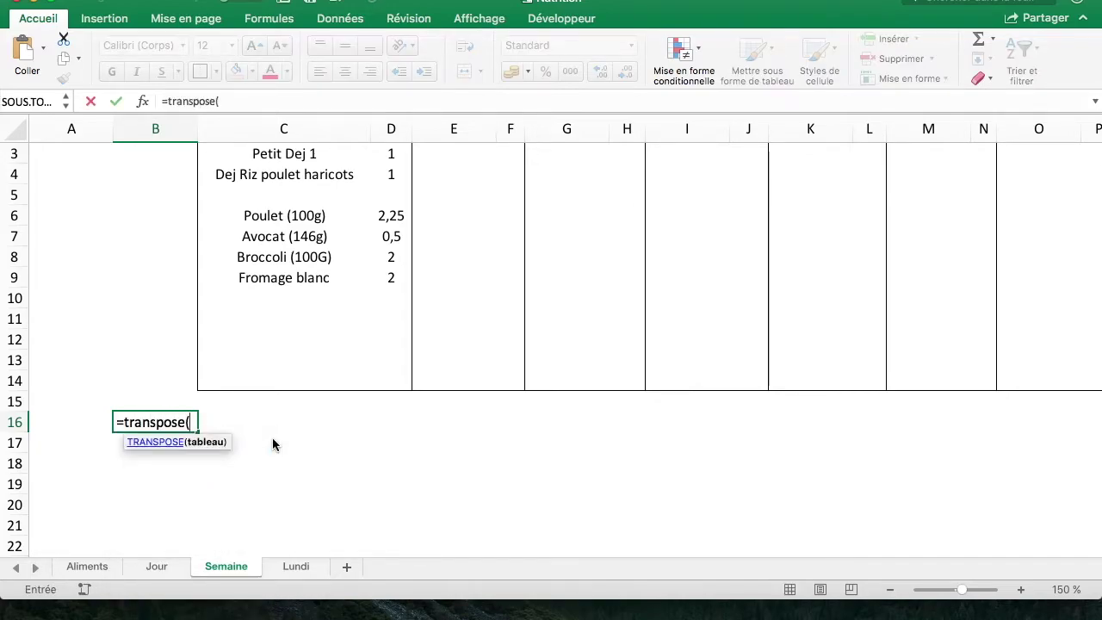
pyautogui.click(294, 568)
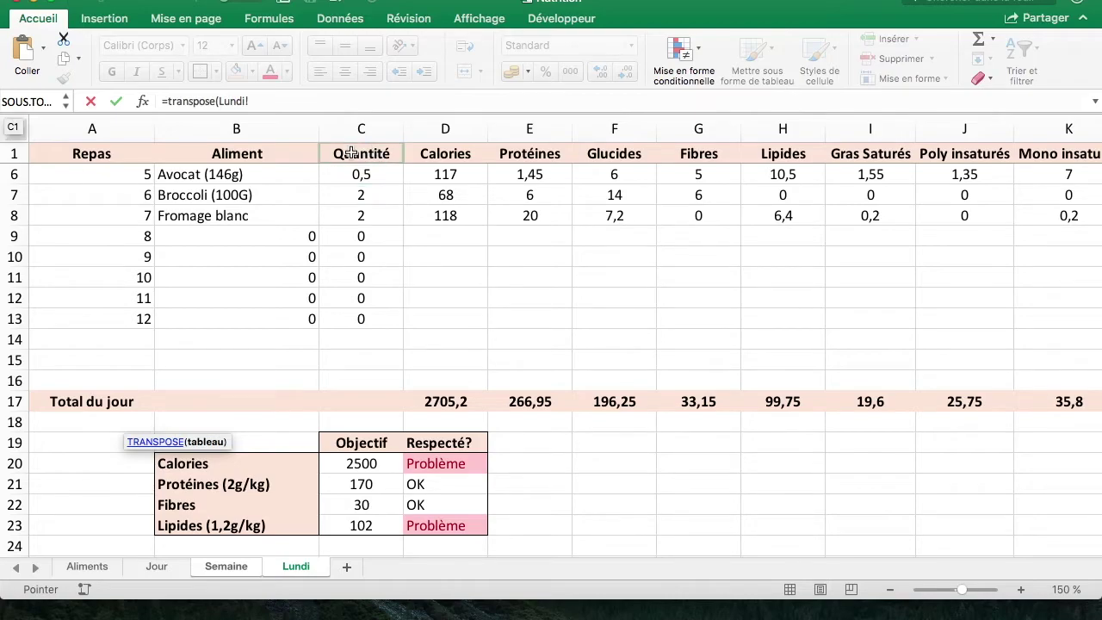
pyautogui.moveTo(435, 154); pyautogui.dragTo(1069, 153)
pyautogui.press('Return')
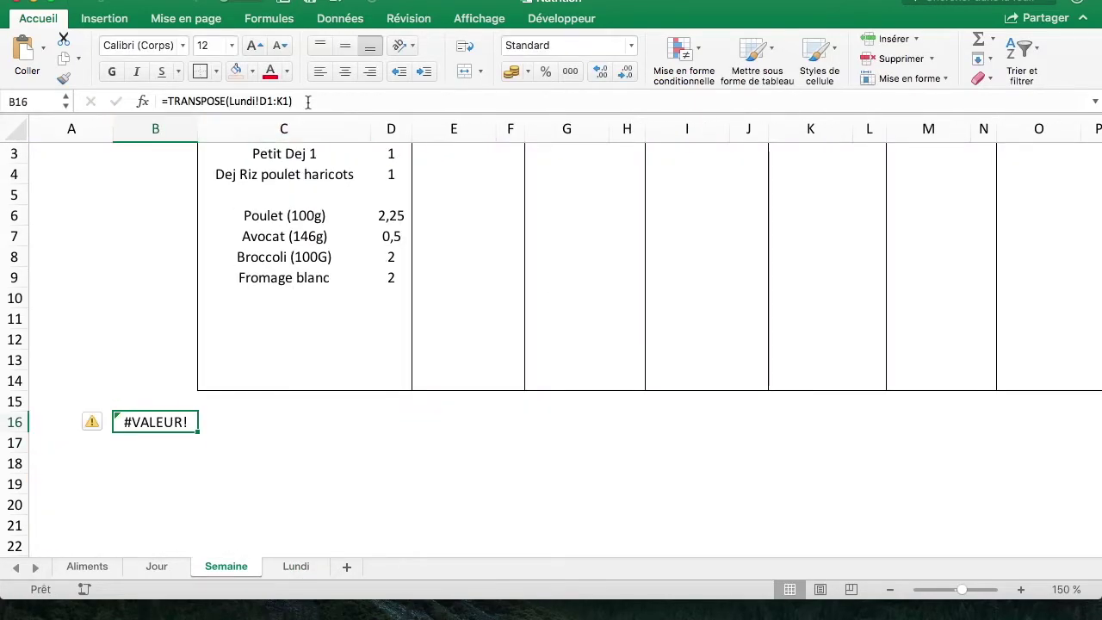
pyautogui.click(307, 102)
pyautogui.press('Escape')
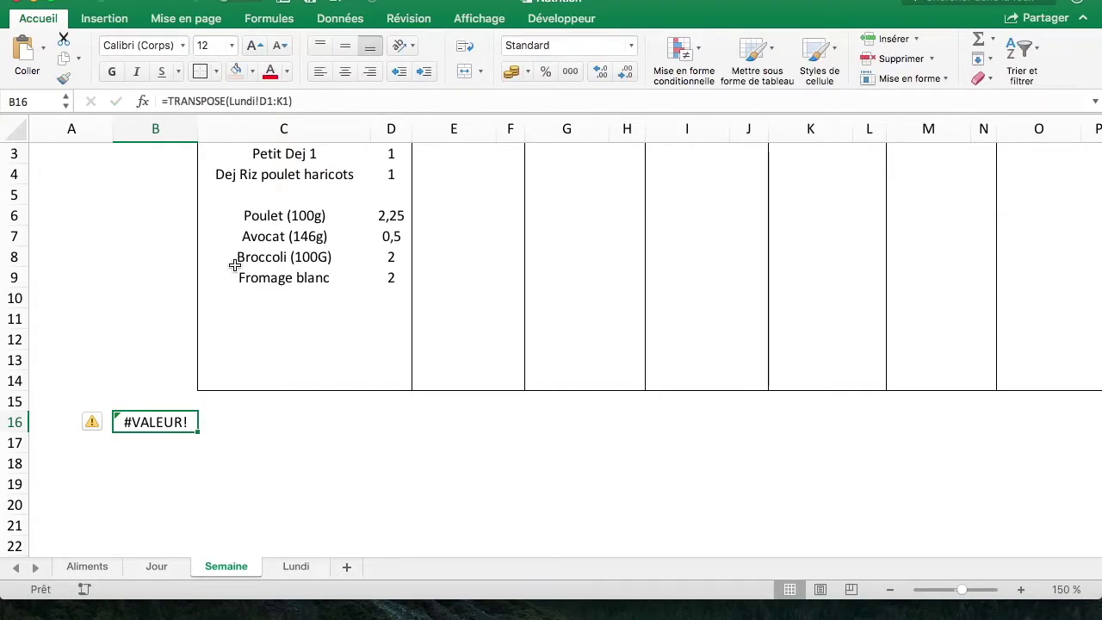
pyautogui.click(316, 100)
pyautogui.hotkey('ctrl', 'shift', 'Return')
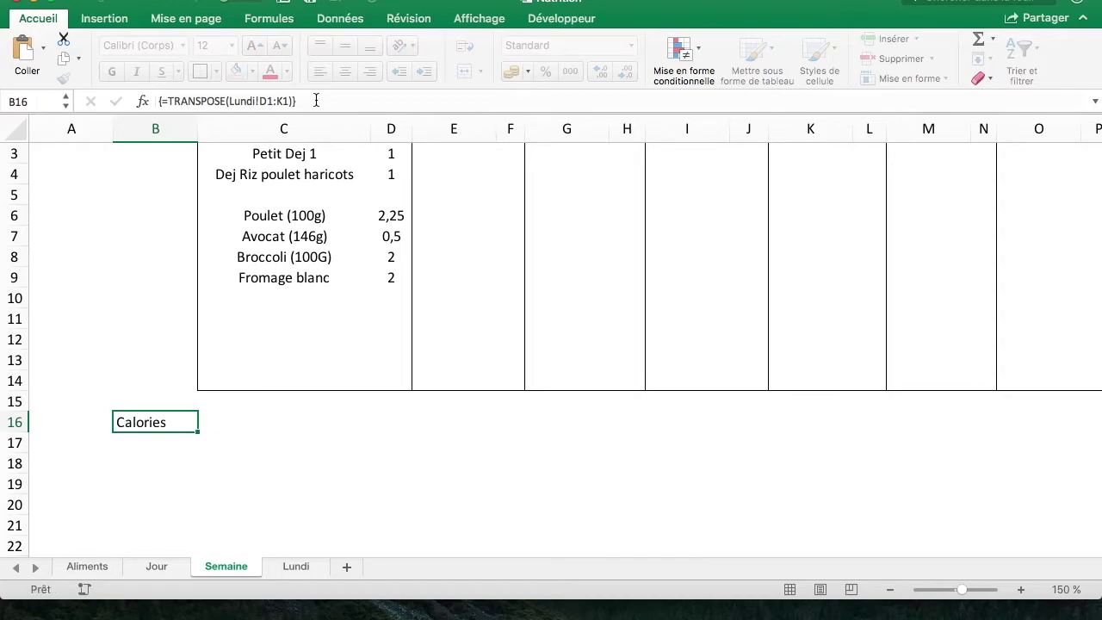
# Step: Extend the TRANSPOSE array over B16:B28 and inspect the resulting #N/A cells
pyautogui.scroll(-3, 207, 388)
pyautogui.scroll(-1, 165, 298)
pyautogui.moveTo(176, 223); pyautogui.dragTo(173, 465)
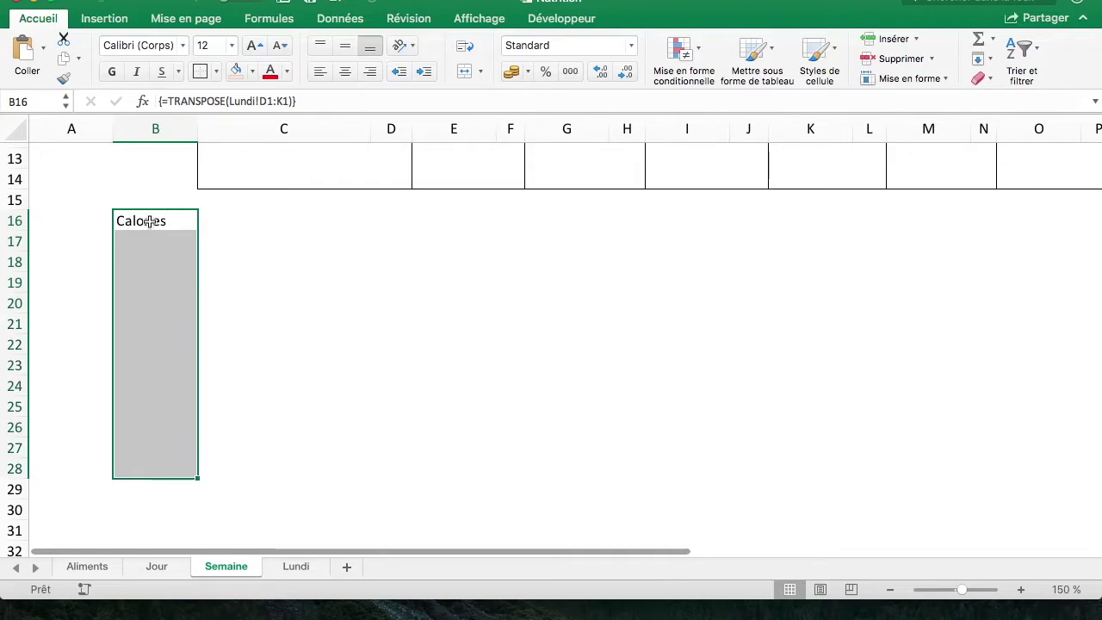
pyautogui.click(318, 100)
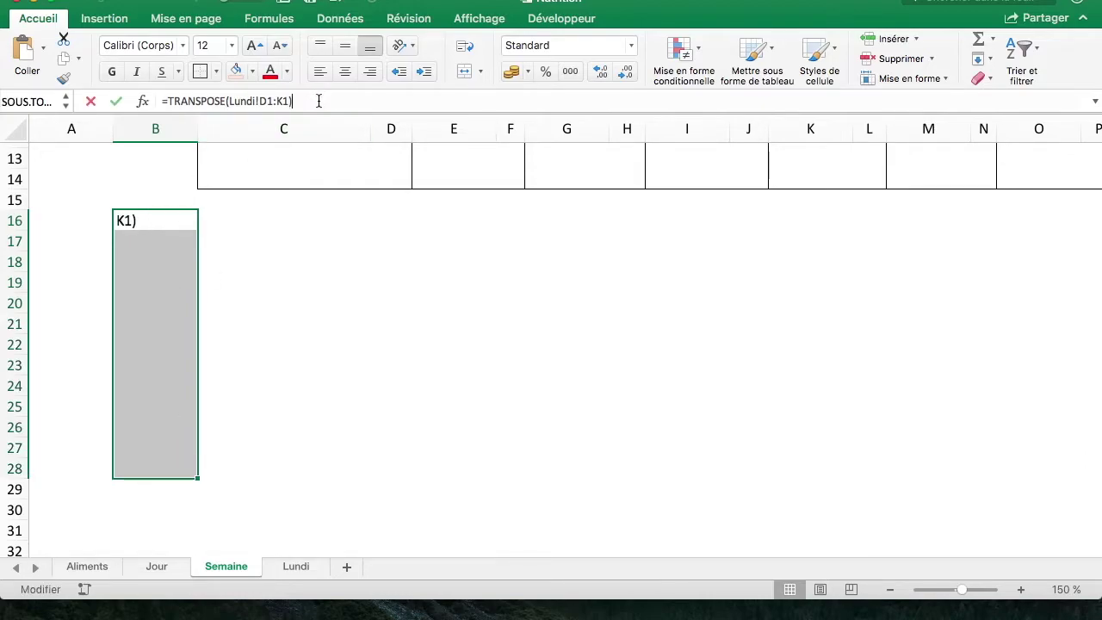
pyautogui.moveTo(319, 100)
pyautogui.mouseDown()
pyautogui.moveTo(297, 117)
pyautogui.moveTo(316, 101)
pyautogui.mouseUp()
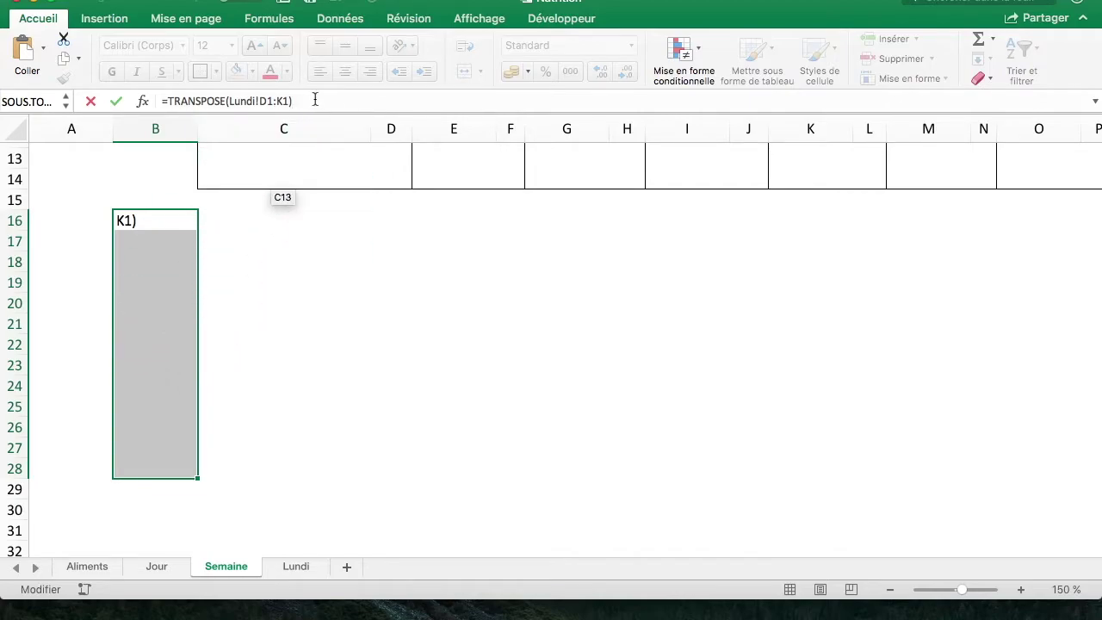
pyautogui.hotkey('ctrl', 'shift', 'Return')
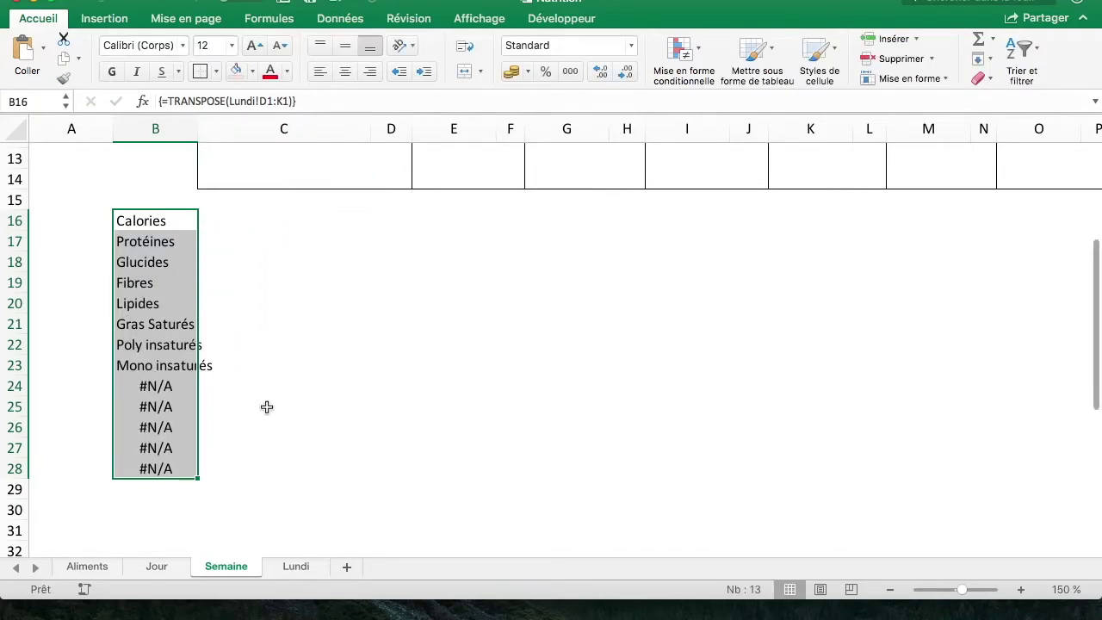
pyautogui.click(266, 406)
pyautogui.click(168, 386)
pyautogui.click(182, 469)
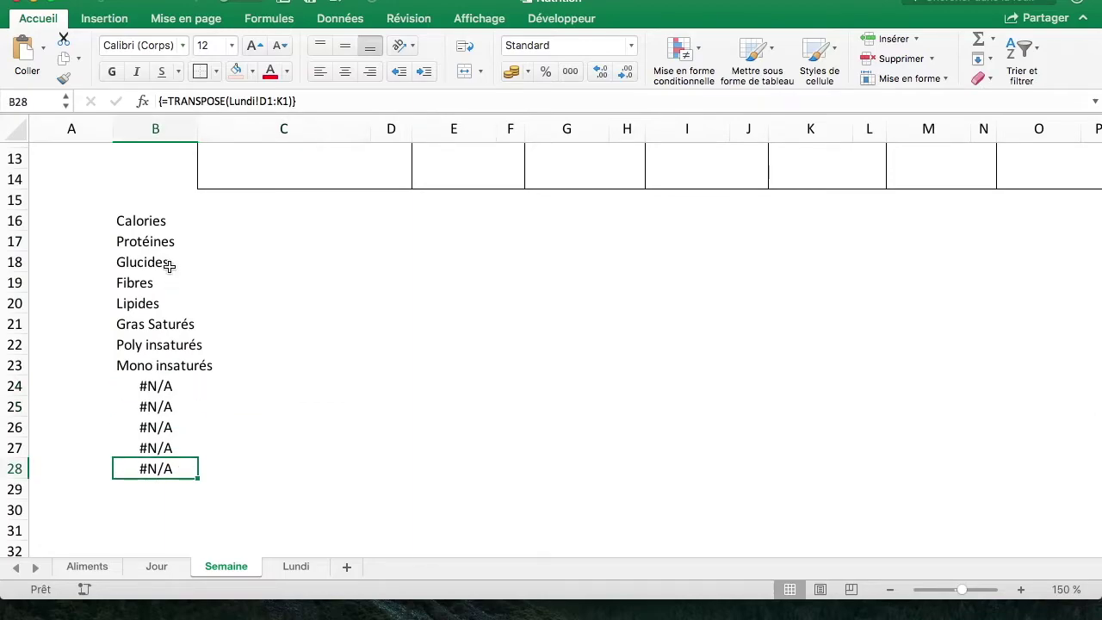
pyautogui.click(164, 365)
# Step: Clear the overrun array, re-enter TRANSPOSE across B16:B23 only, and widen column B
pyautogui.click(154, 222)
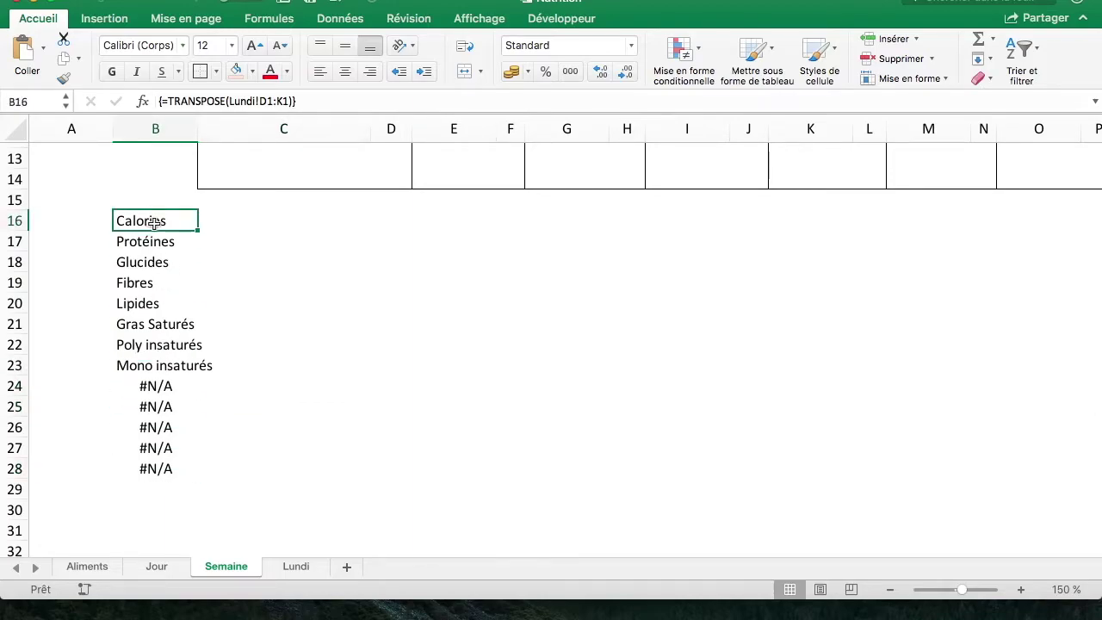
pyautogui.moveTo(169, 472); pyautogui.dragTo(129, 221)
pyautogui.moveTo(295, 101); pyautogui.dragTo(162, 101)
pyautogui.press('super+c')
pyautogui.hotkey('ctrl', 'shift', 'Return')
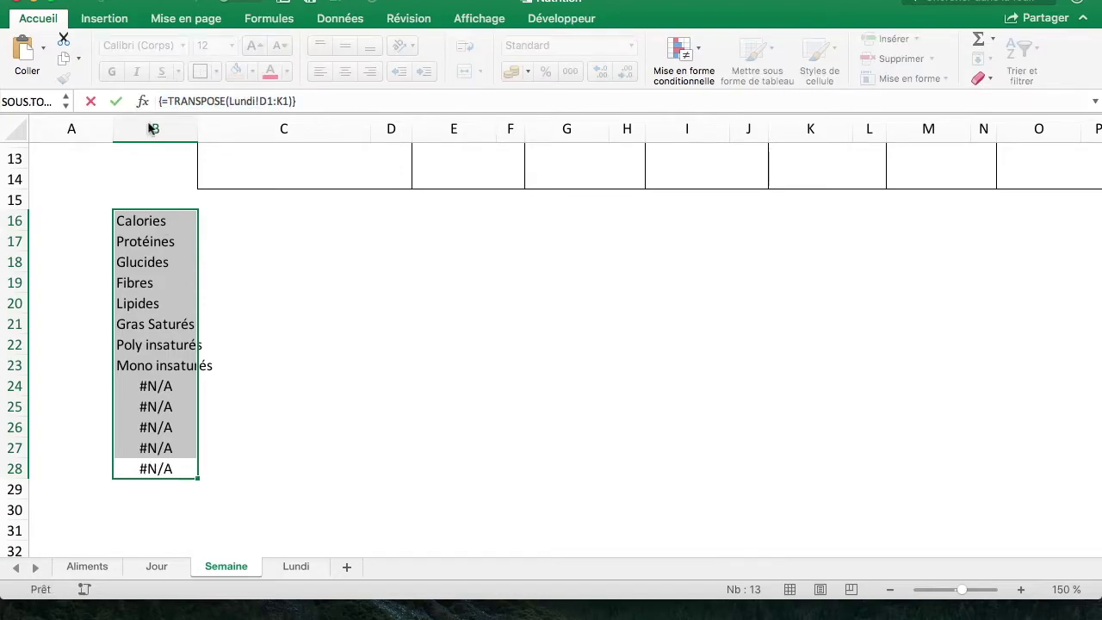
pyautogui.press('Delete')
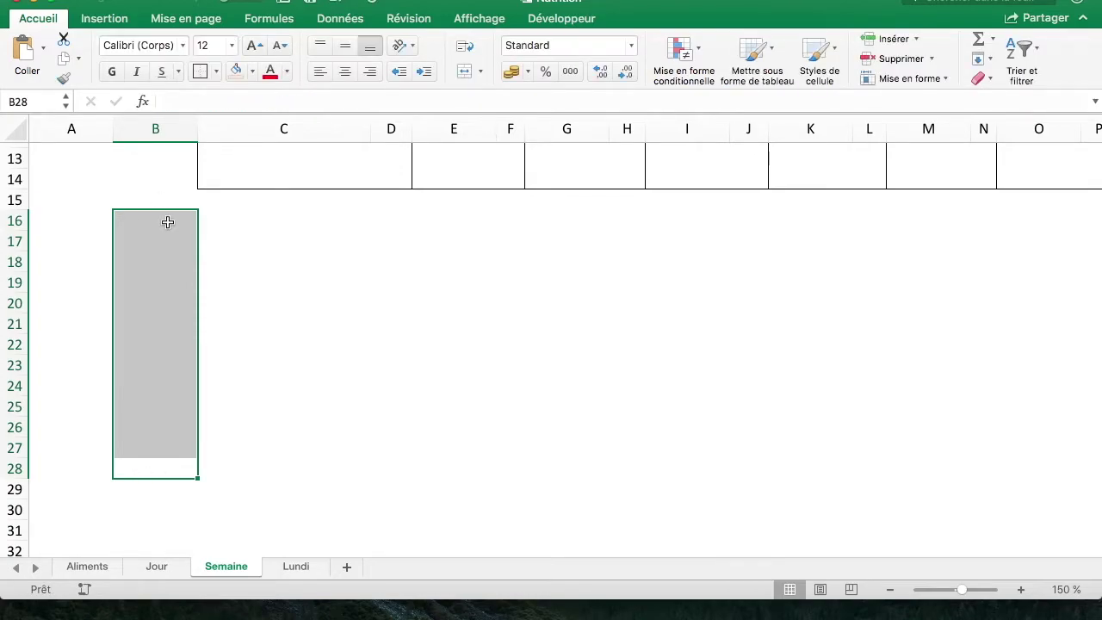
pyautogui.moveTo(168, 222)
pyautogui.mouseDown()
pyautogui.moveTo(138, 304)
pyautogui.moveTo(135, 376)
pyautogui.moveTo(142, 365)
pyautogui.mouseUp()
pyautogui.click(234, 101)
pyautogui.press('super+v')
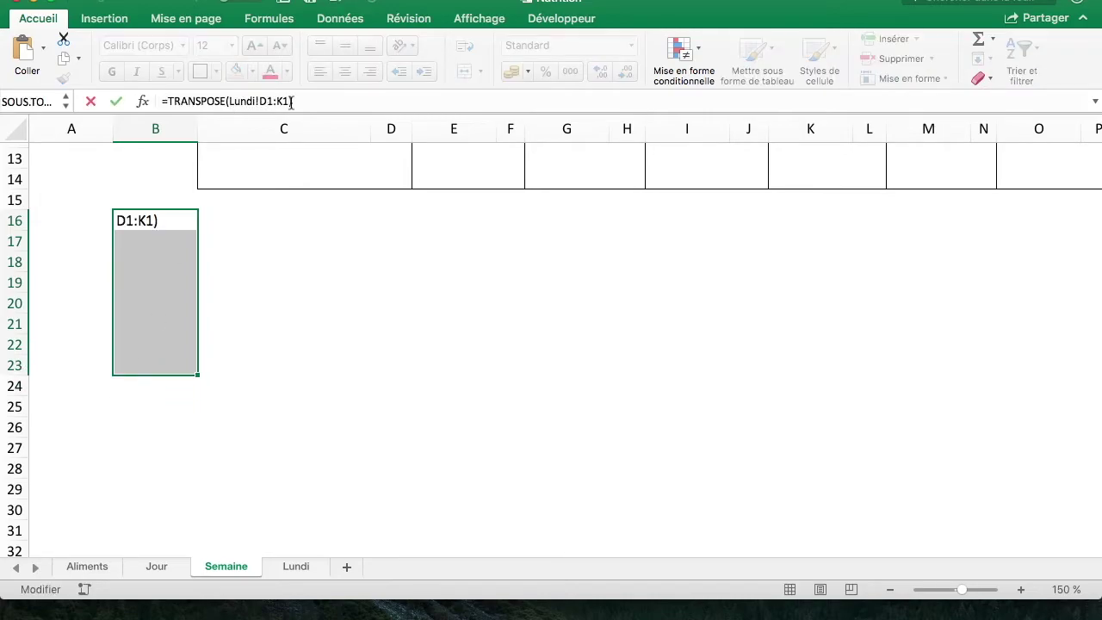
pyautogui.hotkey('ctrl', 'shift', 'Return')
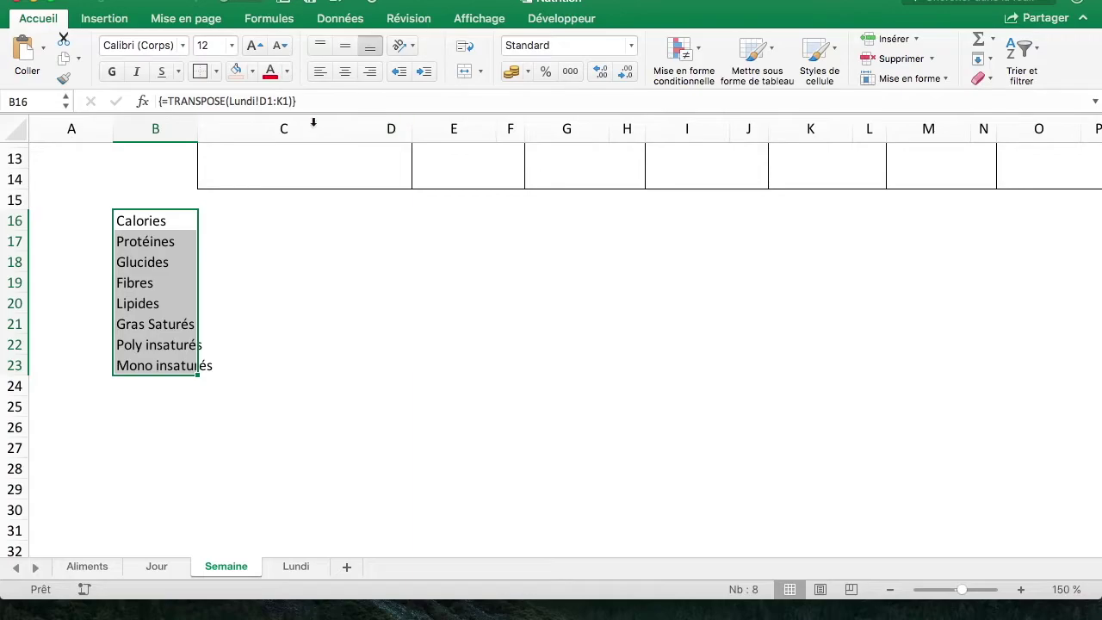
pyautogui.moveTo(197, 129); pyautogui.dragTo(214, 129)
pyautogui.click(319, 280)
pyautogui.scroll(3, 320, 278)
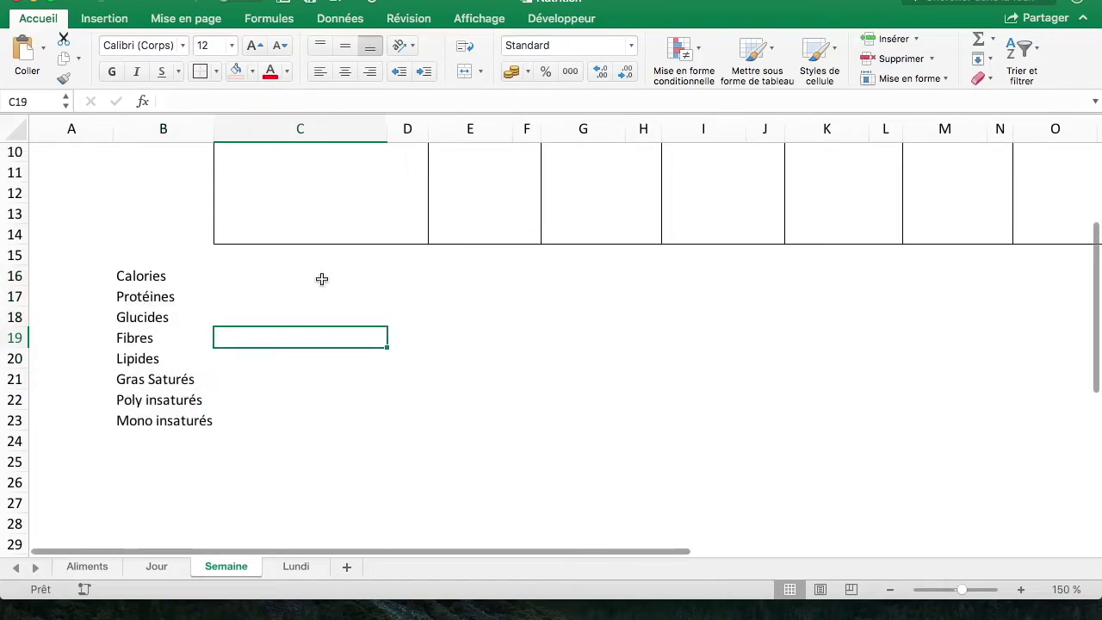
# Step: Select C16 and look at Lundi's totals row, cancelling a first TRANSPOSE attempt
pyautogui.scroll(1, 320, 278)
pyautogui.click(271, 298)
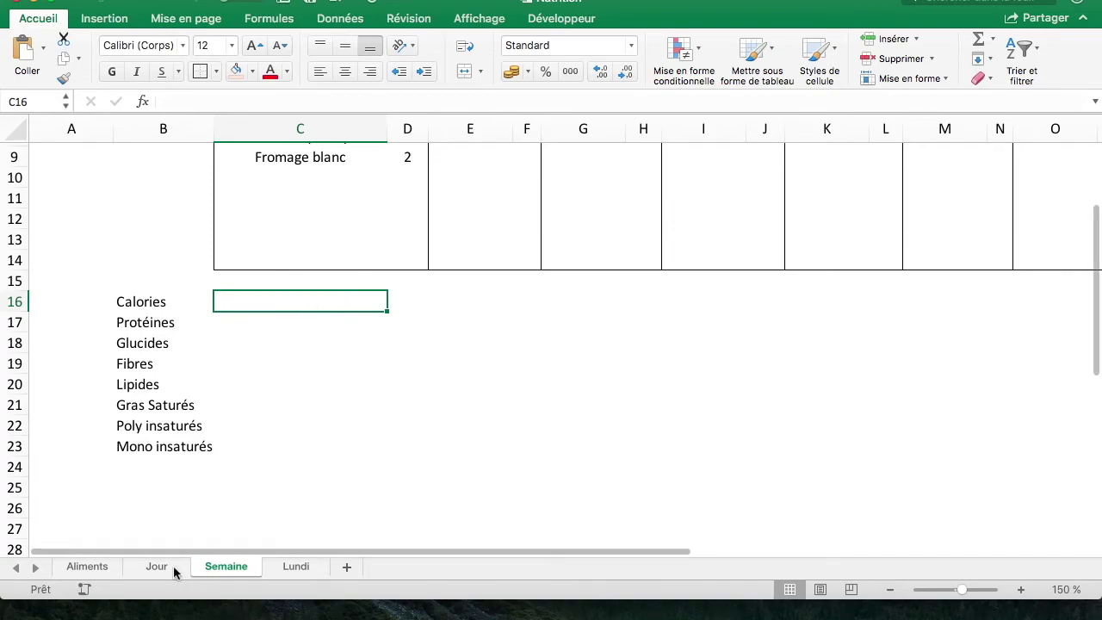
pyautogui.click(296, 567)
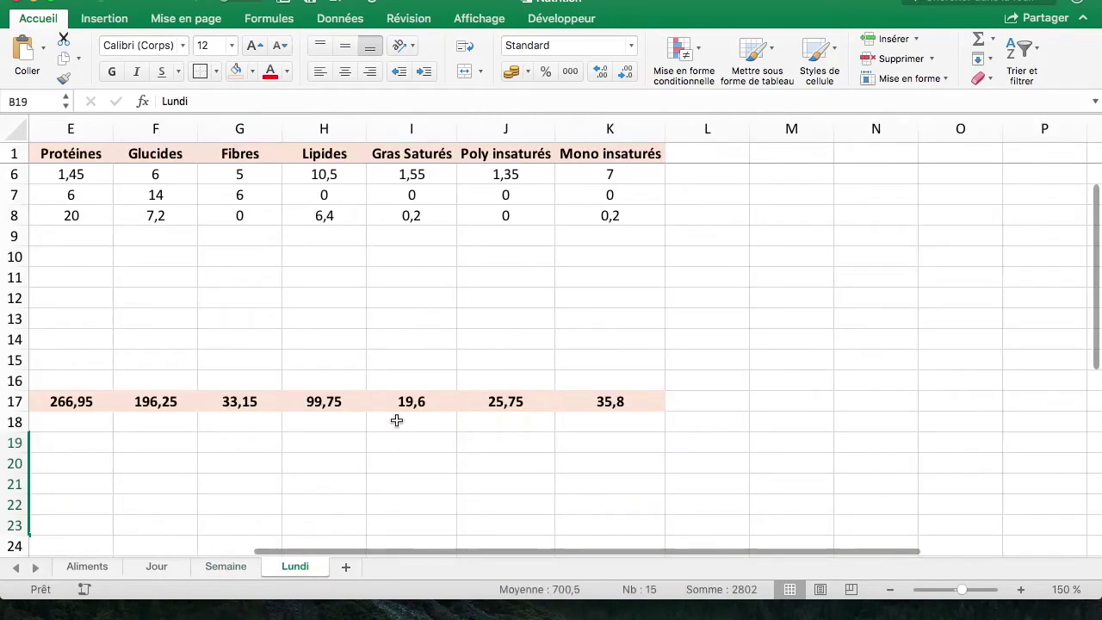
pyautogui.moveTo(542, 548); pyautogui.dragTo(414, 546)
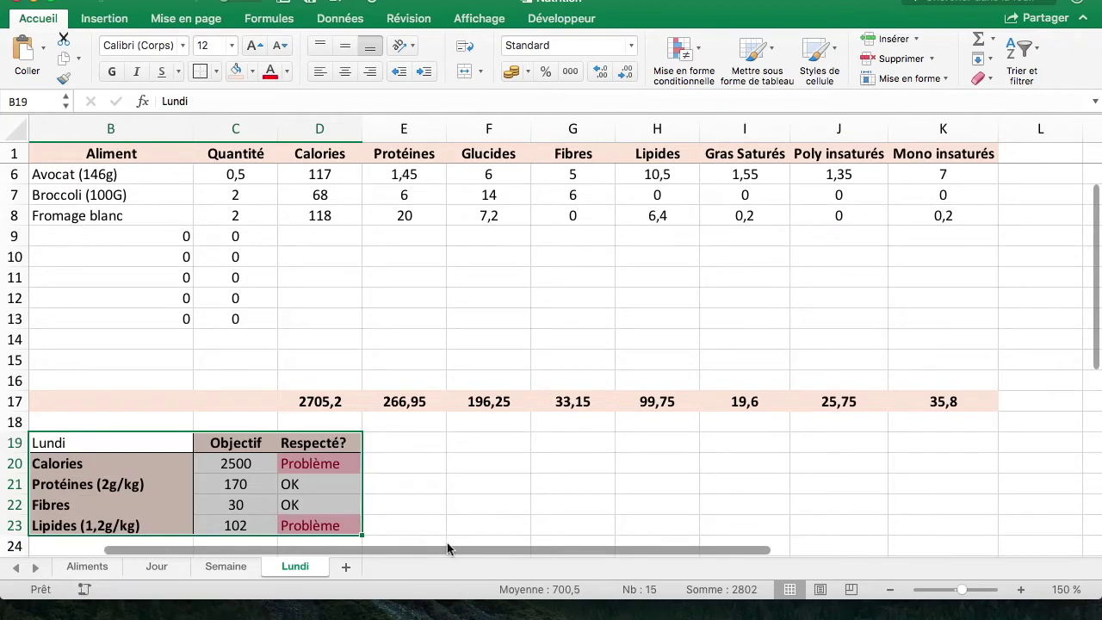
pyautogui.click(226, 565)
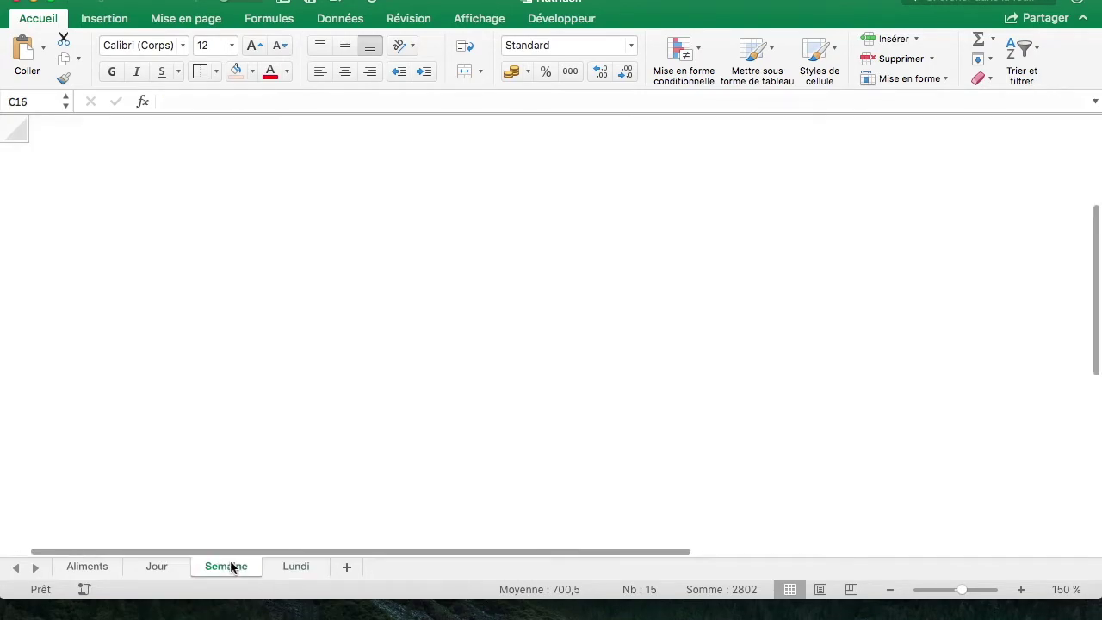
pyautogui.write('=transpose(')
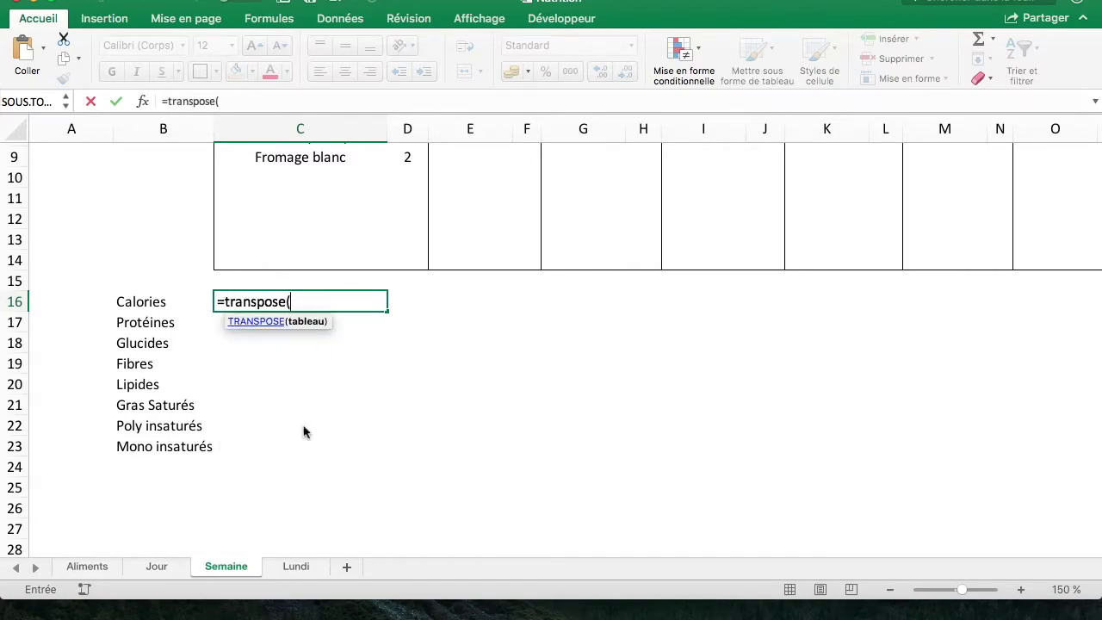
pyautogui.press('Escape')
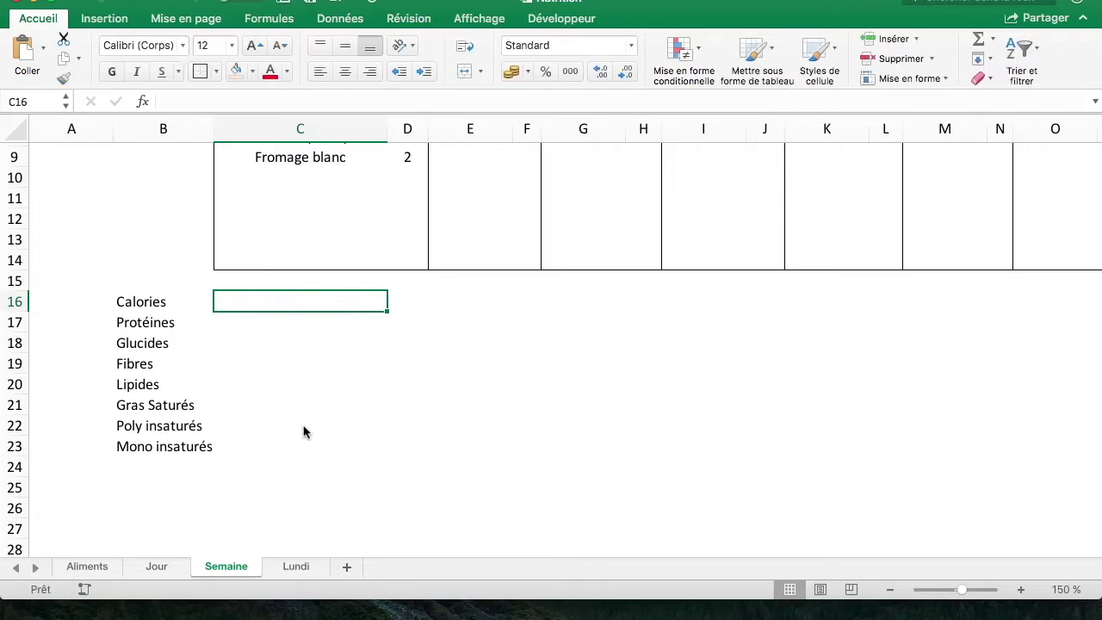
# Step: Enter =TRANSPOSE(Lundi!D17:K17) as an array formula across C16:C23
pyautogui.write('=tra')
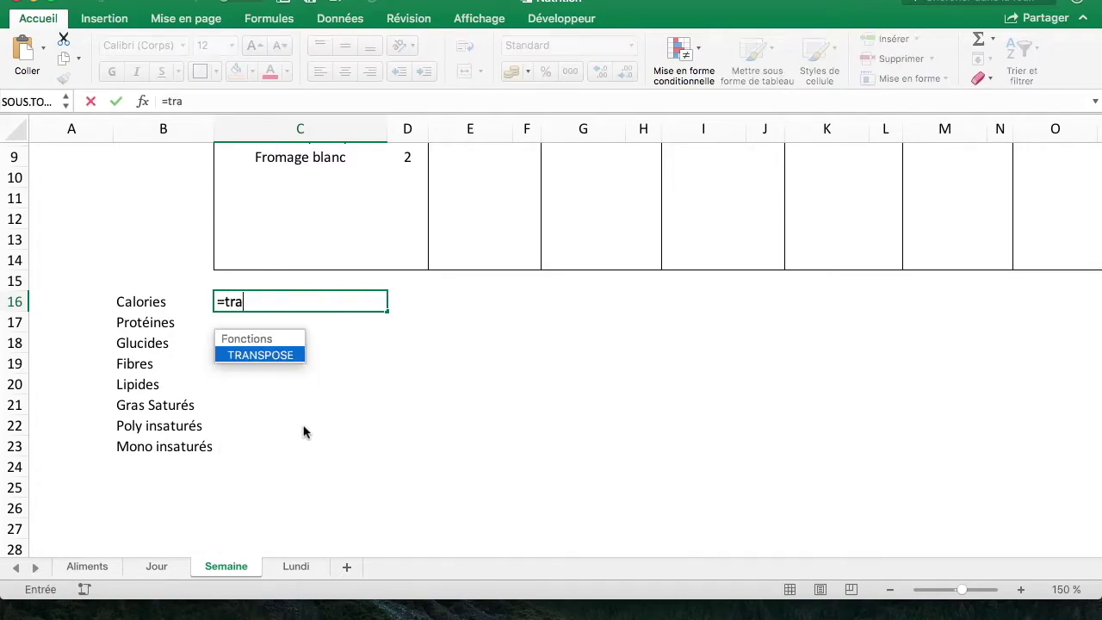
pyautogui.write('nspose(')
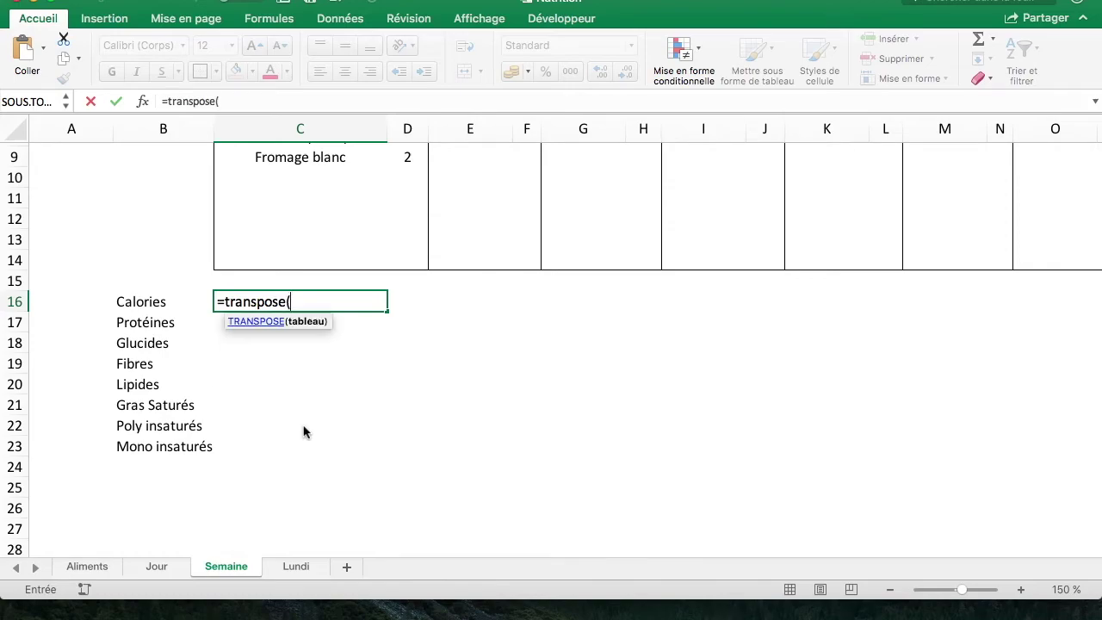
pyautogui.click(298, 567)
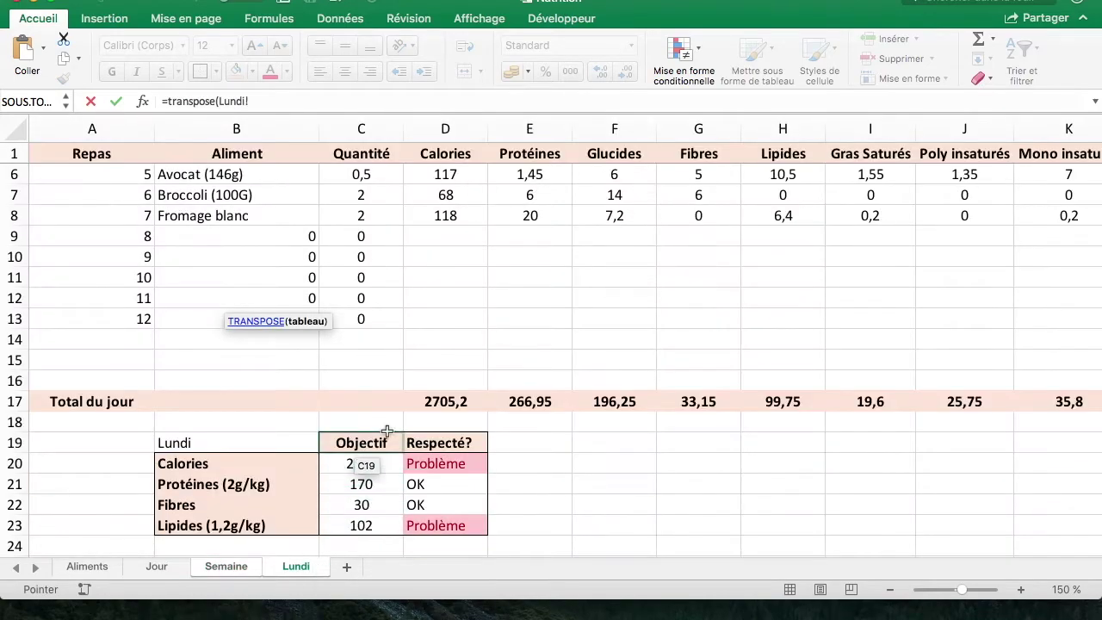
pyautogui.moveTo(437, 401); pyautogui.dragTo(580, 403)
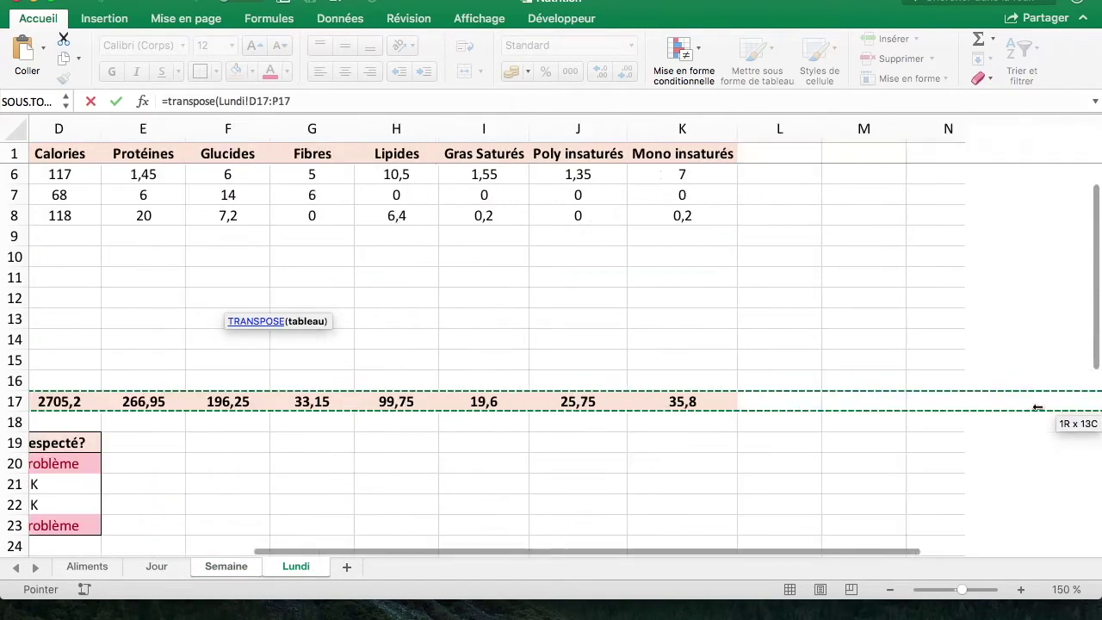
pyautogui.click(327, 101)
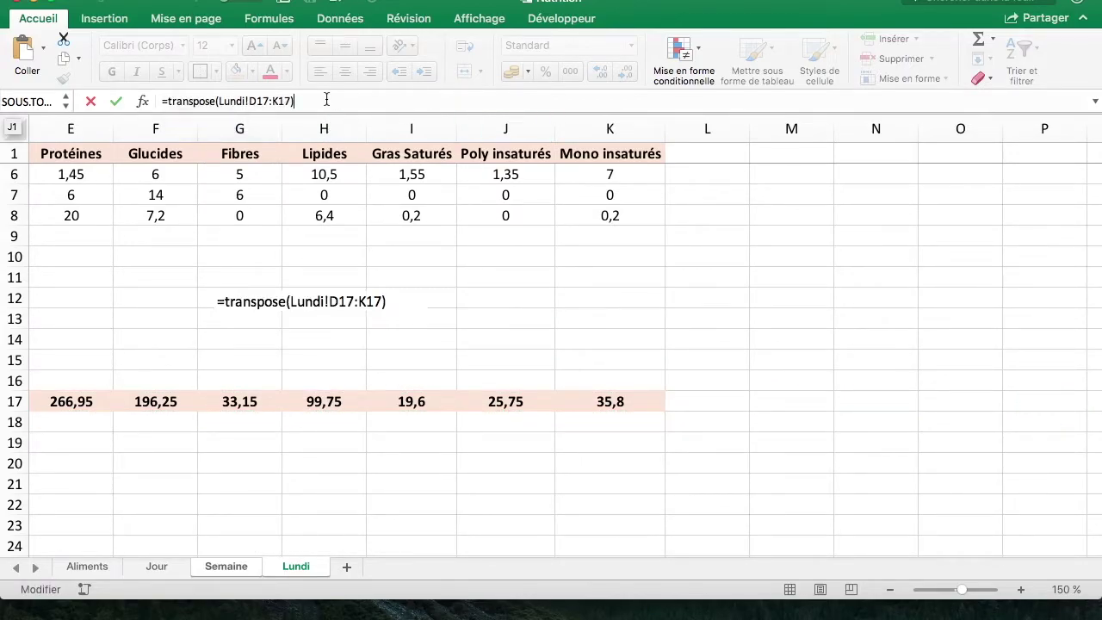
pyautogui.press('Return')
pyautogui.moveTo(327, 294); pyautogui.dragTo(310, 440)
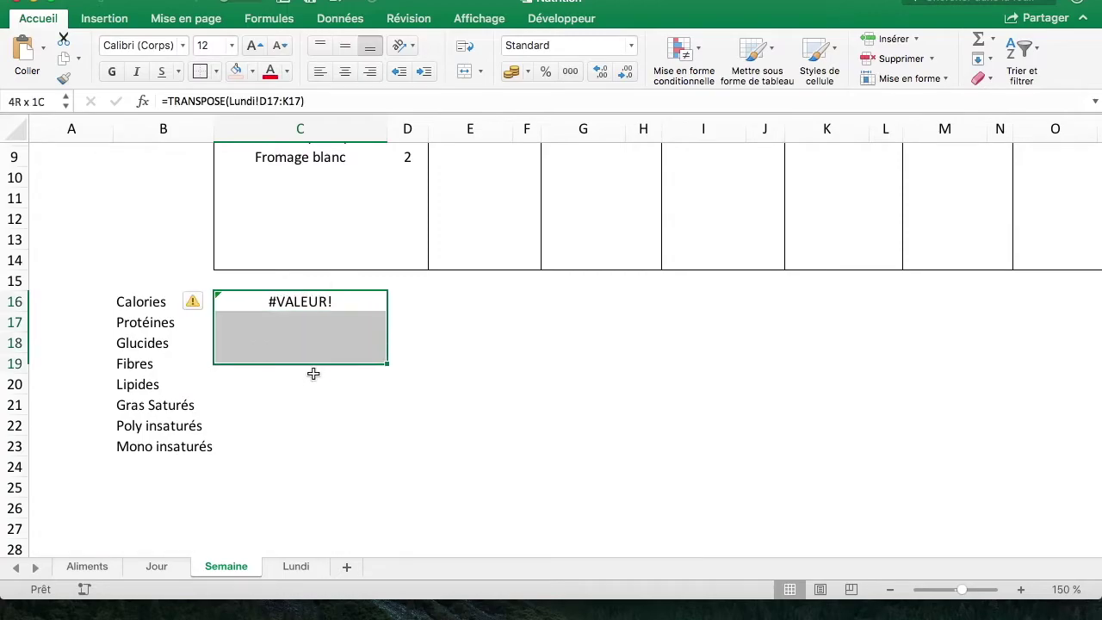
pyautogui.click(315, 102)
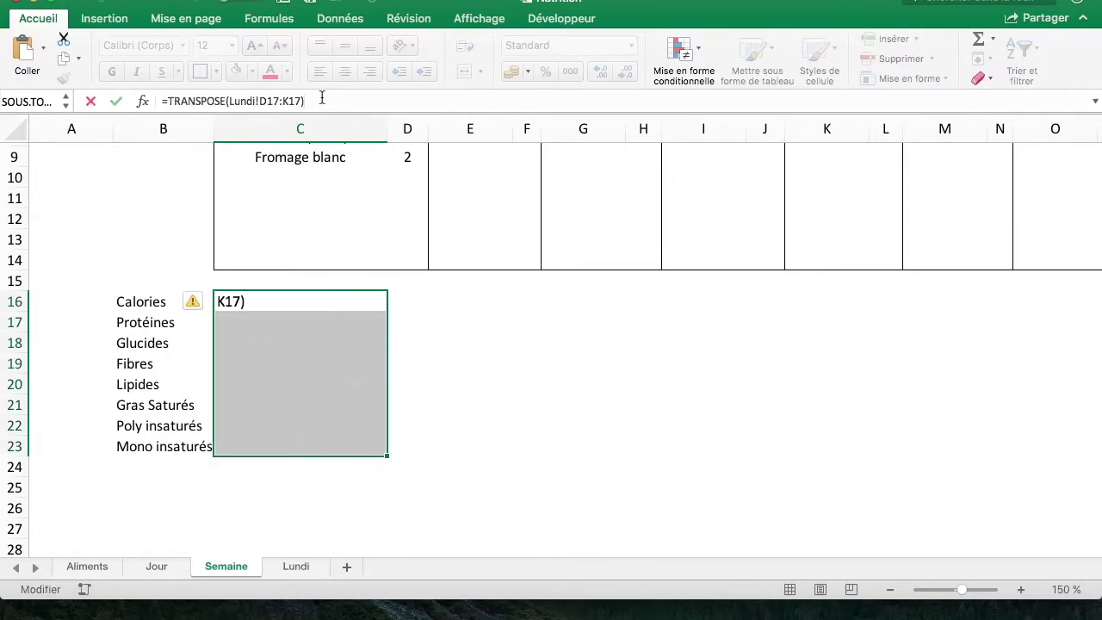
pyautogui.hotkey('ctrl', 'shift', 'Return')
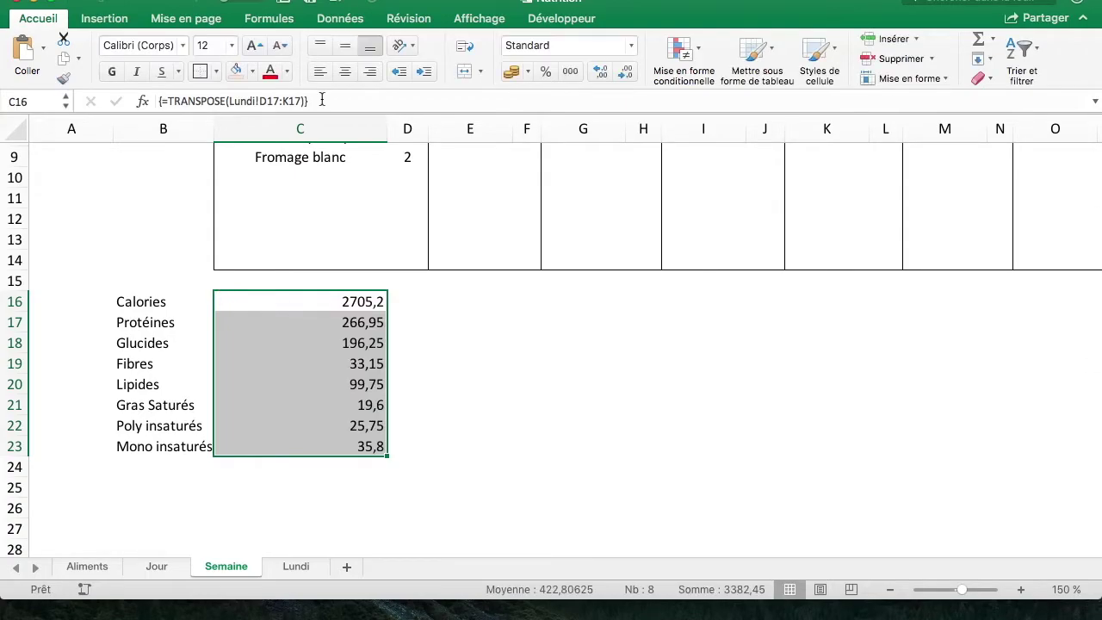
pyautogui.moveTo(152, 303); pyautogui.dragTo(334, 445)
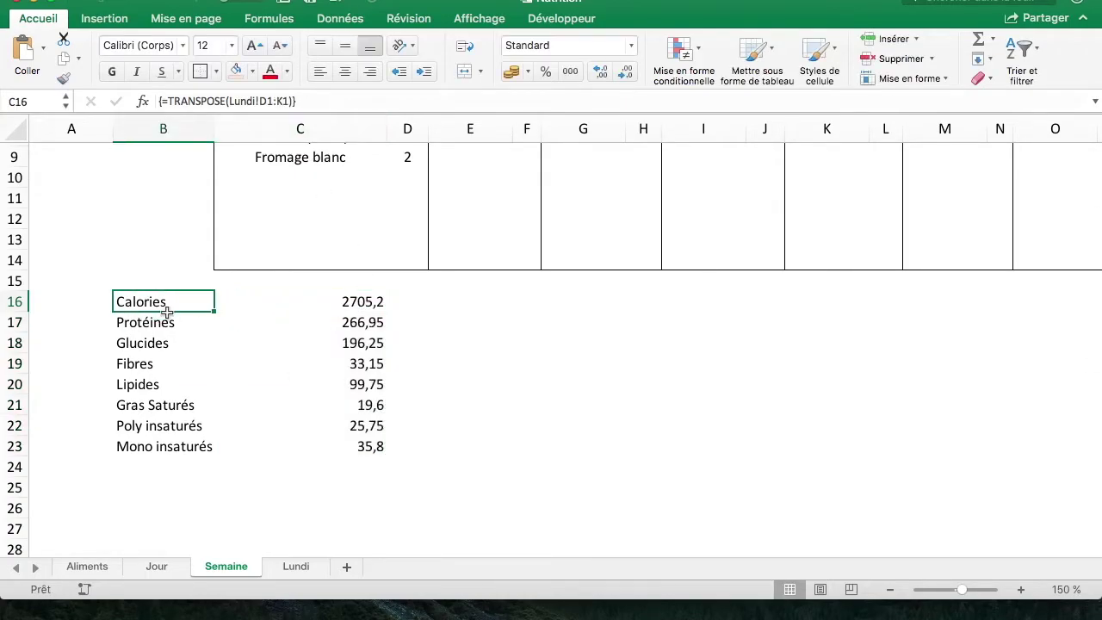
# Step: Wrap C16's Lundi!D17:K17 reference in an INDIRECT function
pyautogui.click(360, 301)
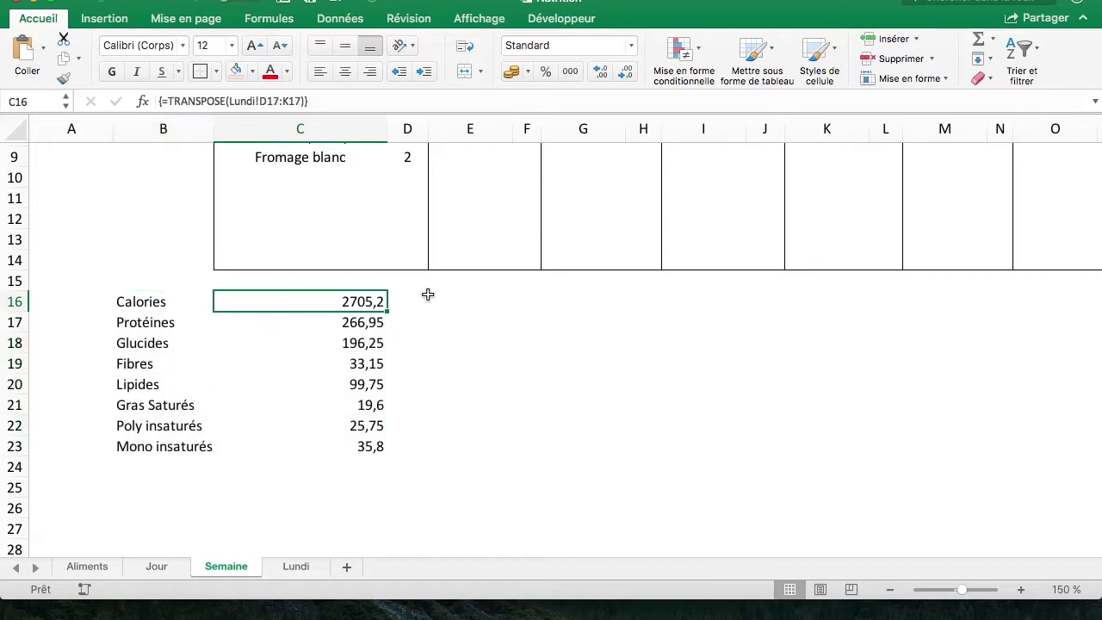
pyautogui.click(448, 298)
pyautogui.click(349, 301)
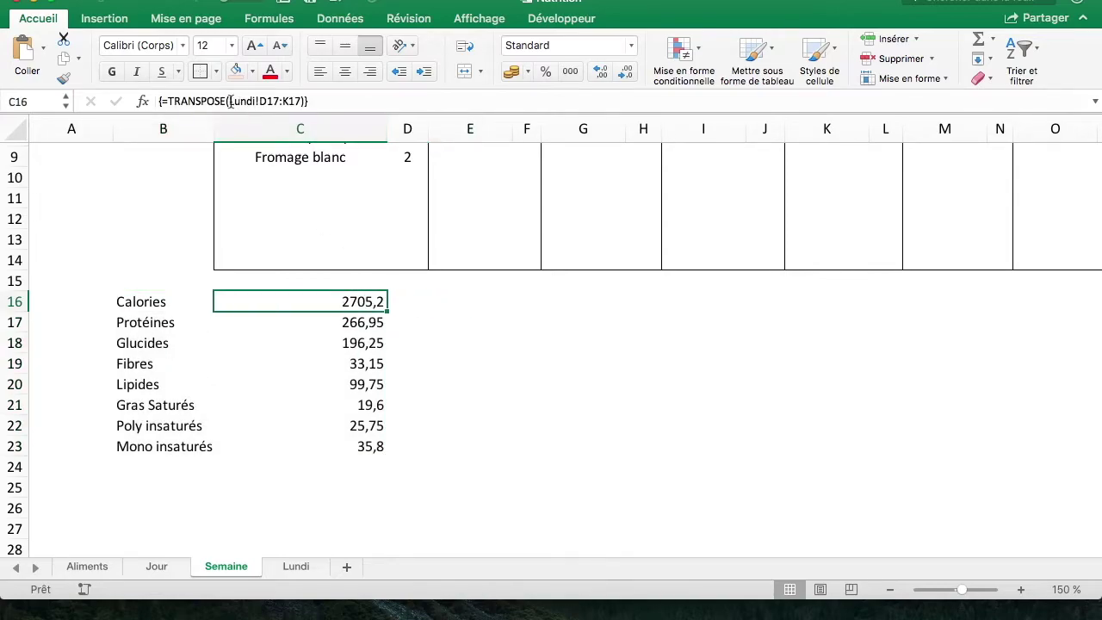
pyautogui.click(229, 101)
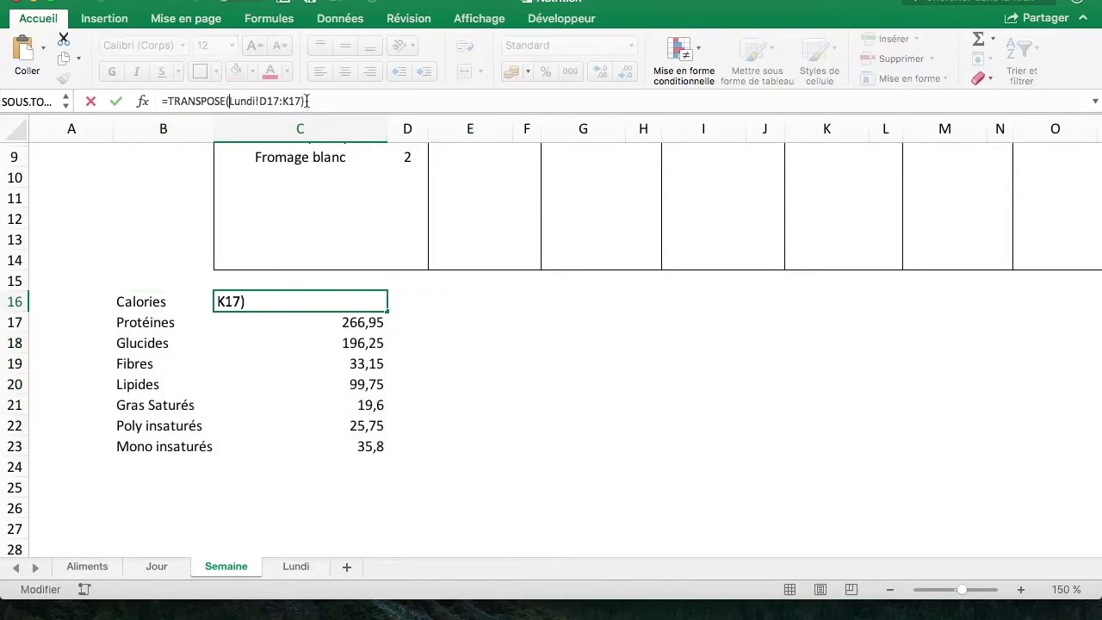
pyautogui.moveTo(303, 101); pyautogui.dragTo(234, 101)
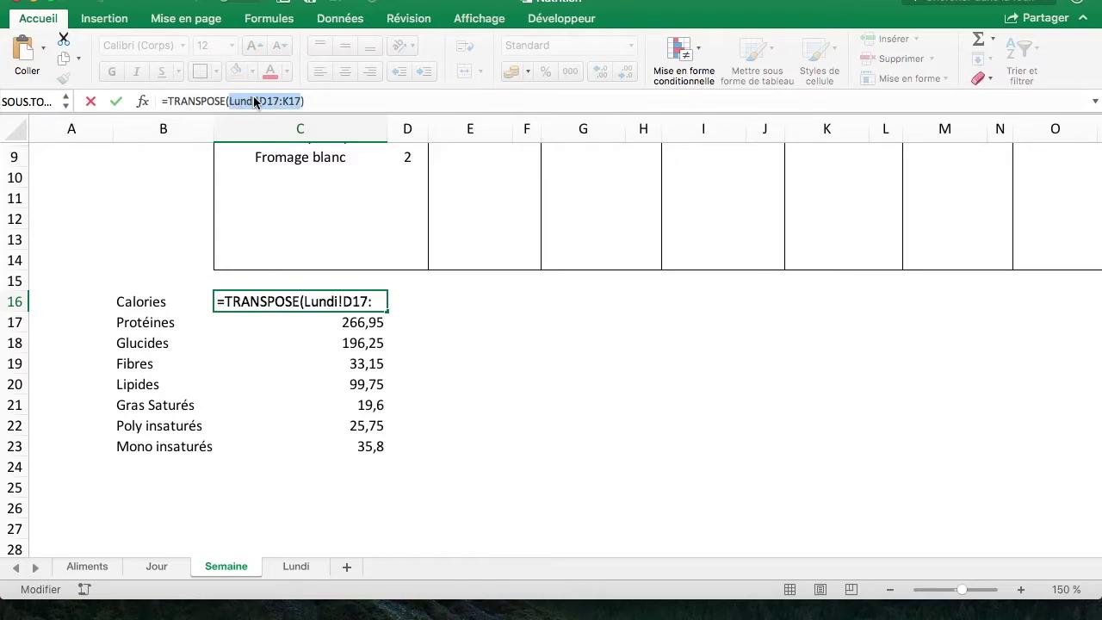
pyautogui.write('indr')
pyautogui.press('BackSpace')
pyautogui.write('irect')
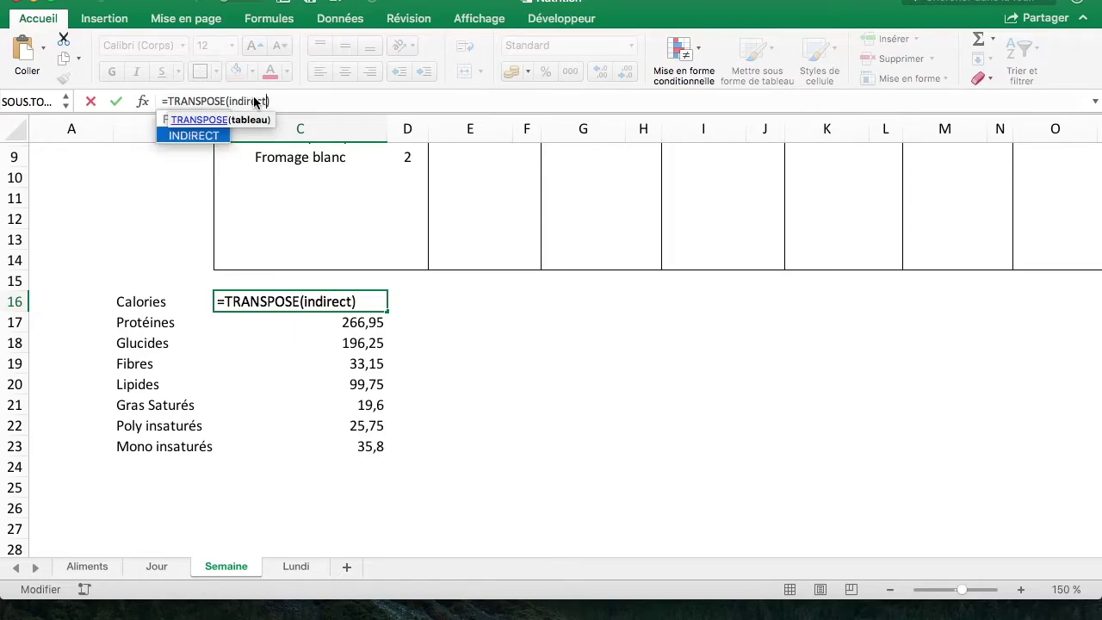
pyautogui.write('(')
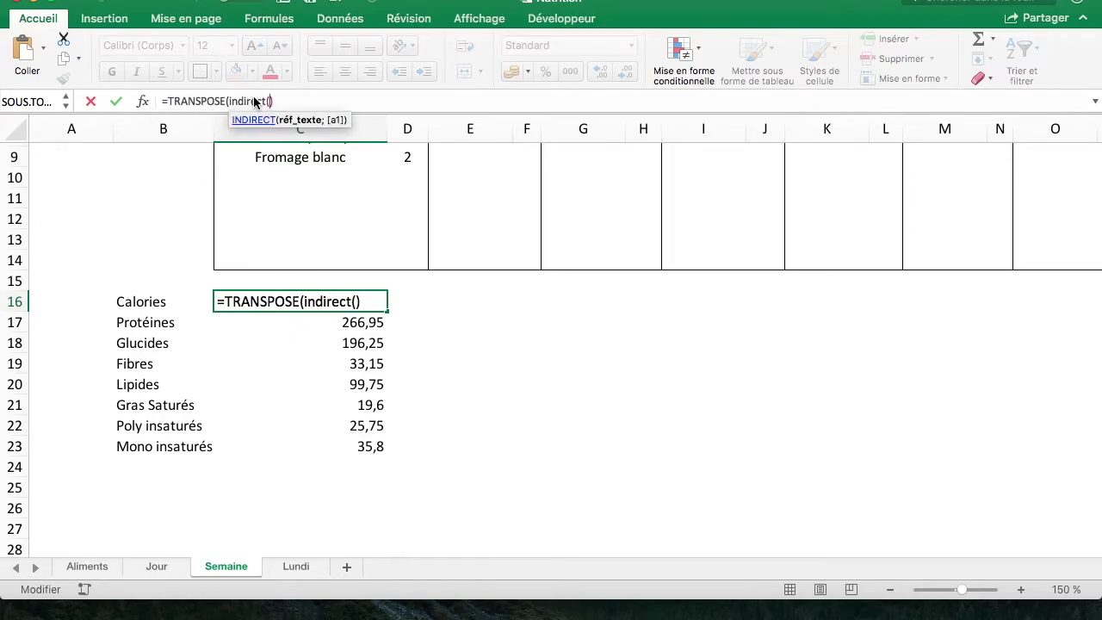
pyautogui.write(')')
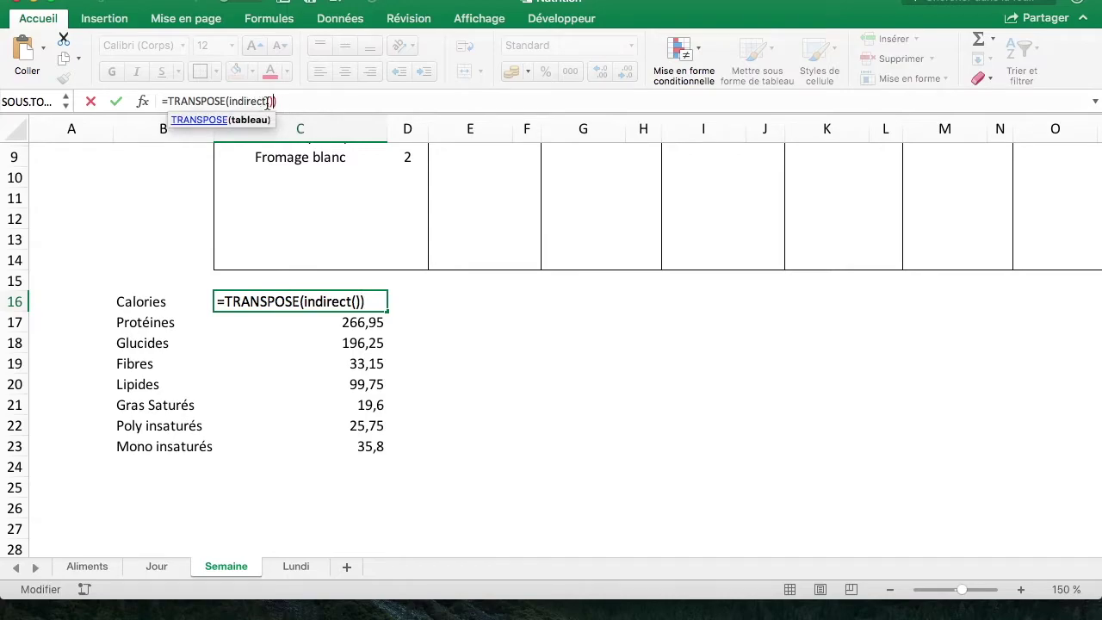
pyautogui.write('Lundi!D17:K17')
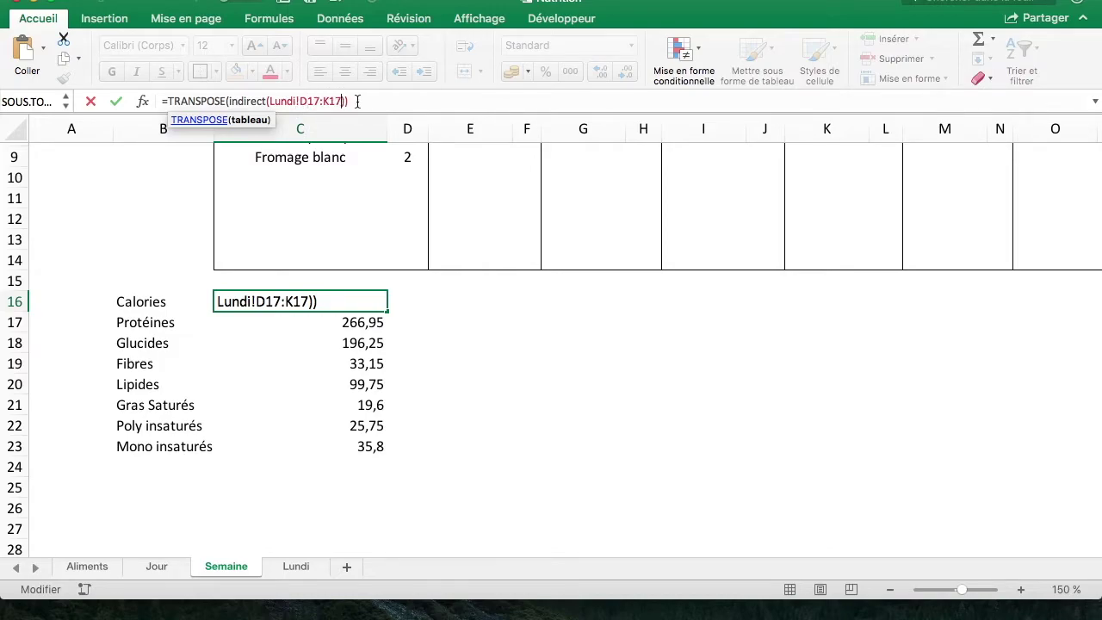
# Step: Quote the INDIRECT reference and delete the sheet name Lundi, leaving "!D17:K17"
pyautogui.write('"')
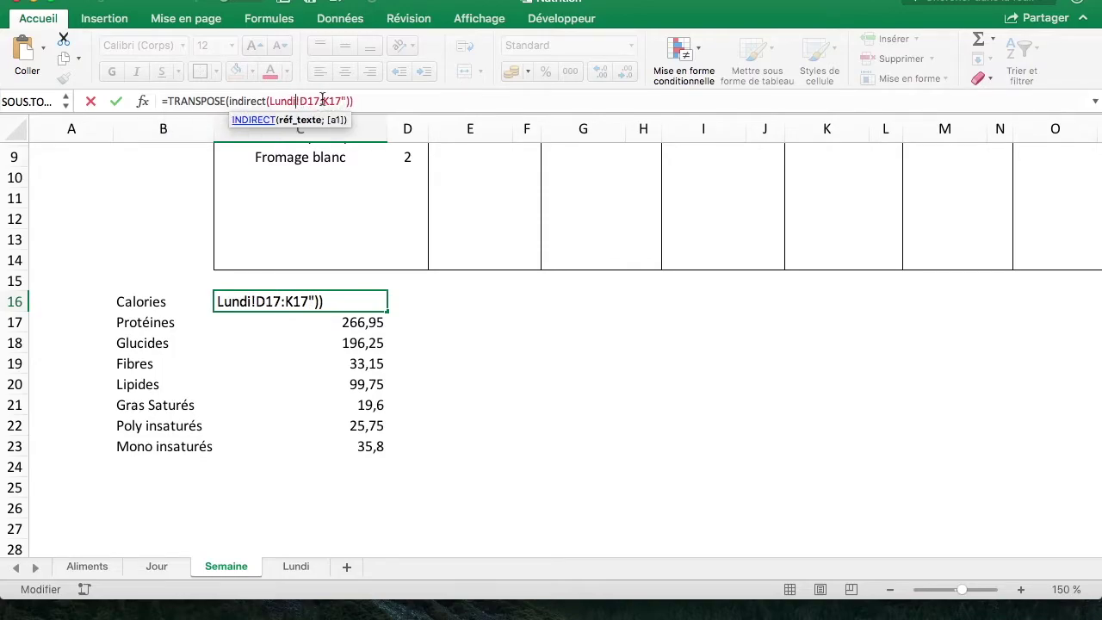
pyautogui.write('"')
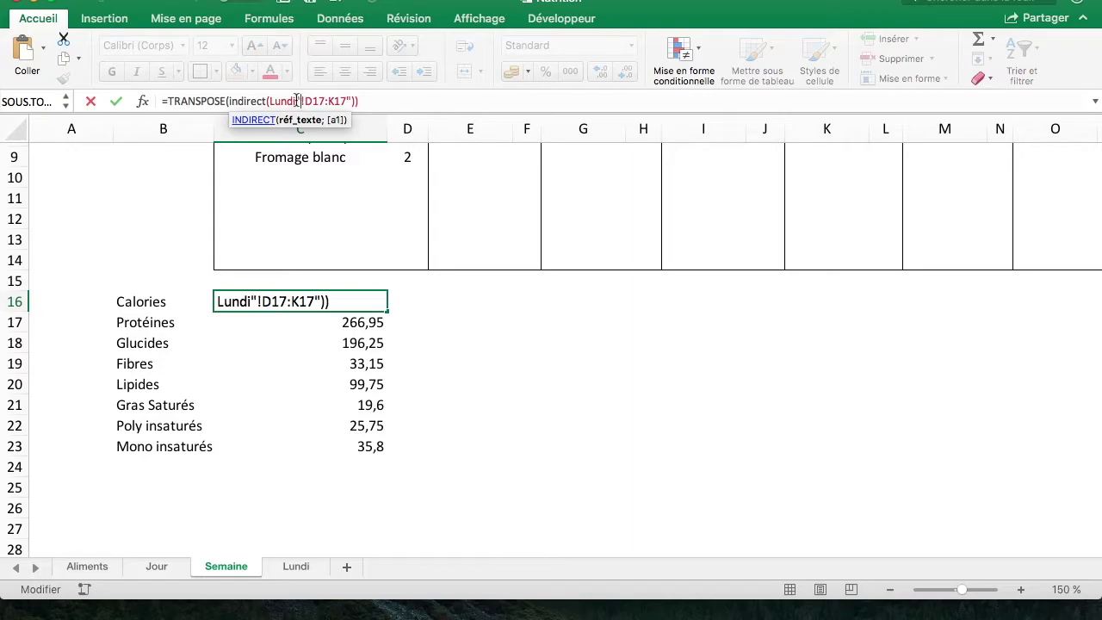
pyautogui.moveTo(296, 101); pyautogui.dragTo(270, 101)
pyautogui.press('BackSpace')
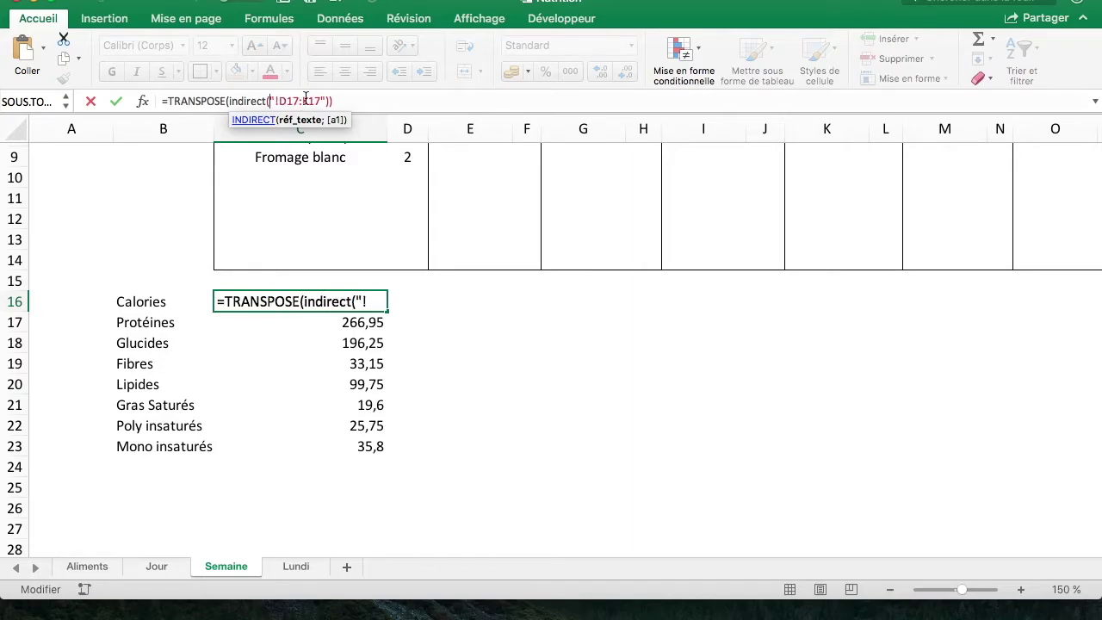
# Step: Try rewriting the C16:C23 array formula to use C2&"!D17:K17" with a closing parenthesis
pyautogui.scroll(5, 322, 276)
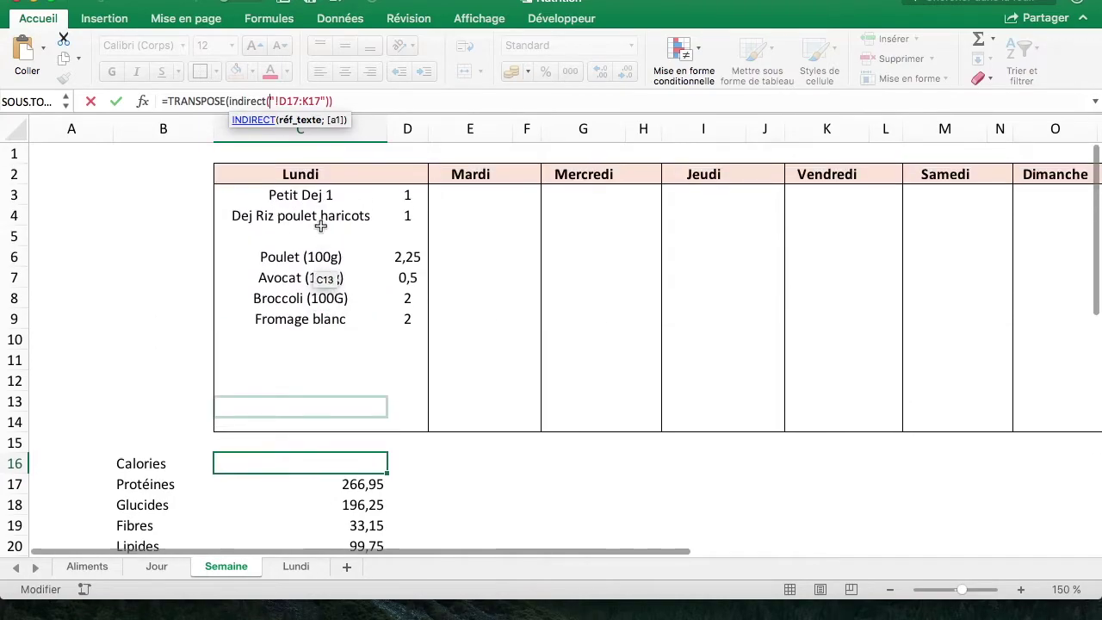
pyautogui.click(323, 177)
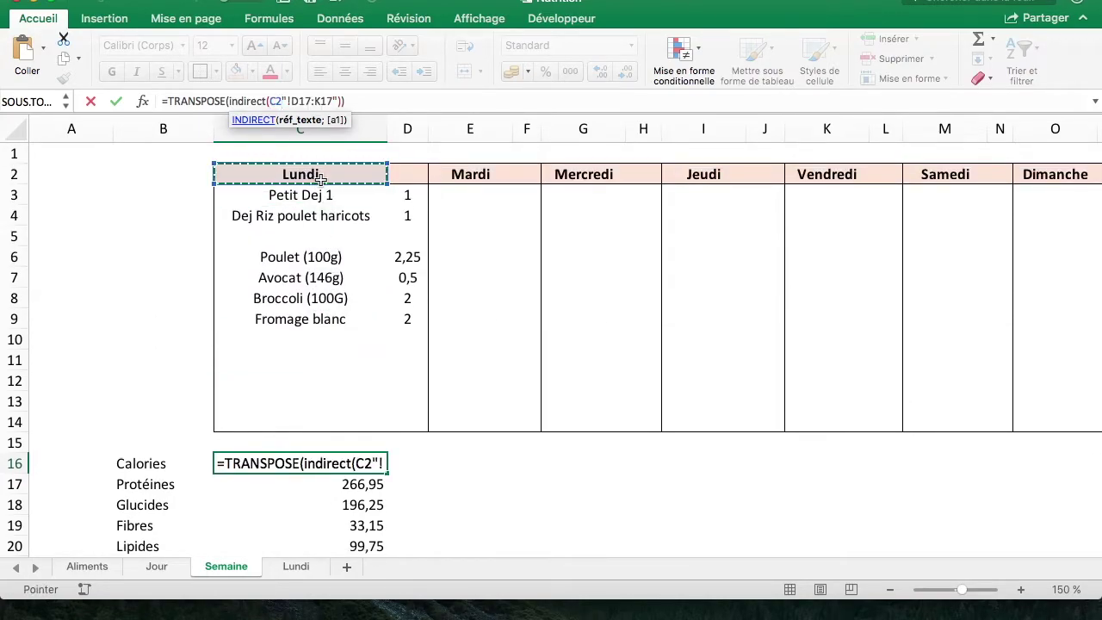
pyautogui.write('&')
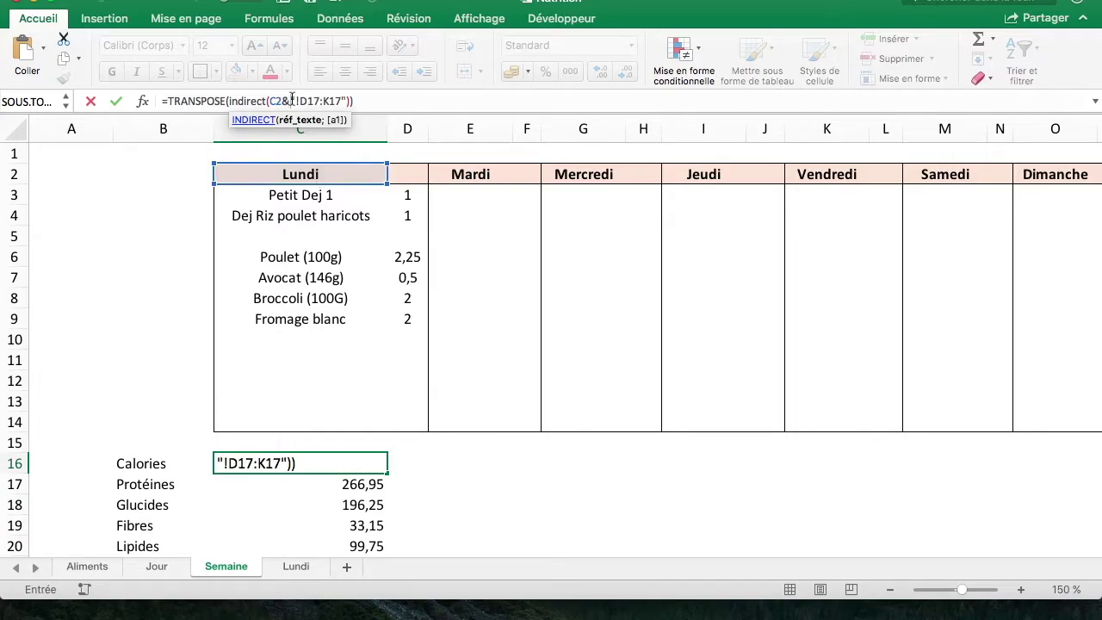
pyautogui.moveTo(297, 102); pyautogui.dragTo(348, 101)
pyautogui.click(348, 101)
pyautogui.write(')')
pyautogui.press('Return')
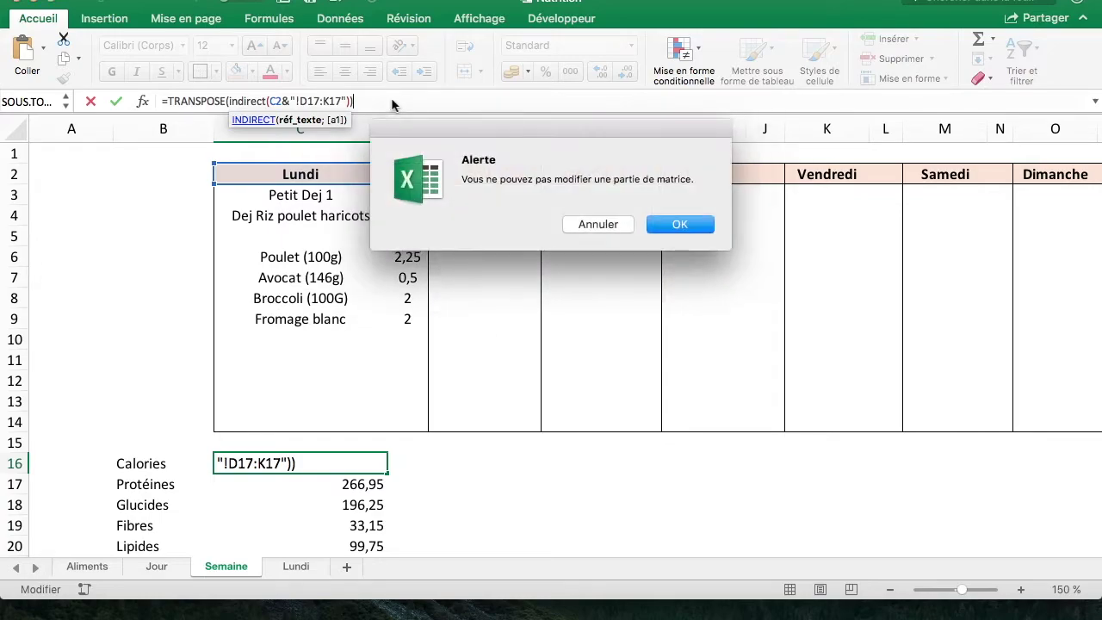
# Step: Dismiss the array warning, cancel the edit, and reselect the original C16:C23 results
pyautogui.press('Return')
pyautogui.moveTo(407, 95); pyautogui.dragTo(160, 108)
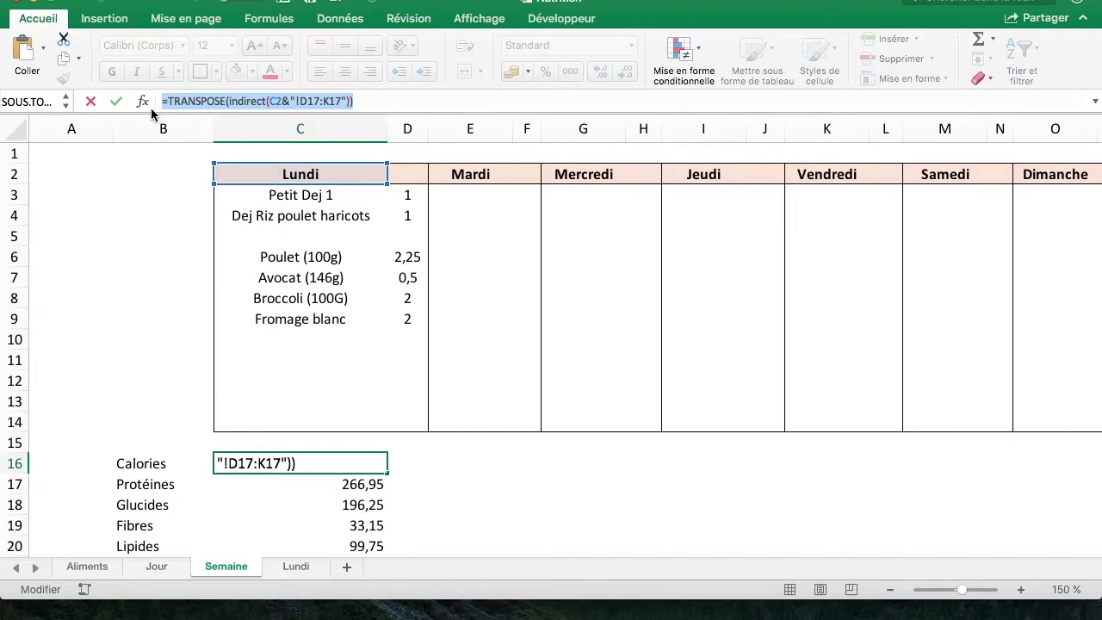
pyautogui.press('Escape')
pyautogui.scroll(-4, 413, 318)
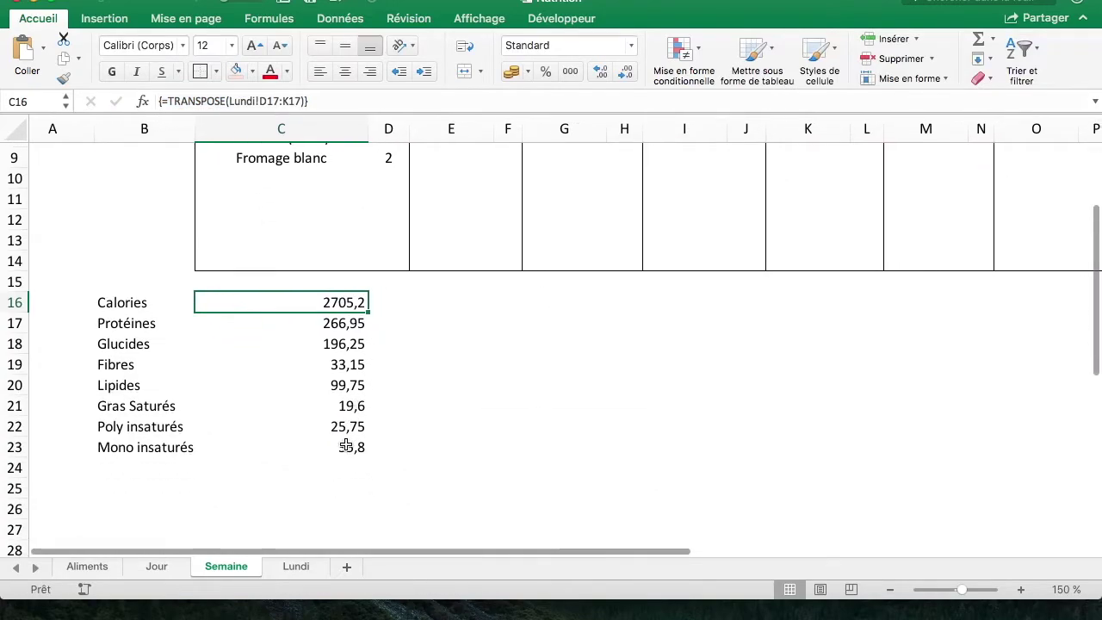
pyautogui.moveTo(345, 445); pyautogui.dragTo(345, 303)
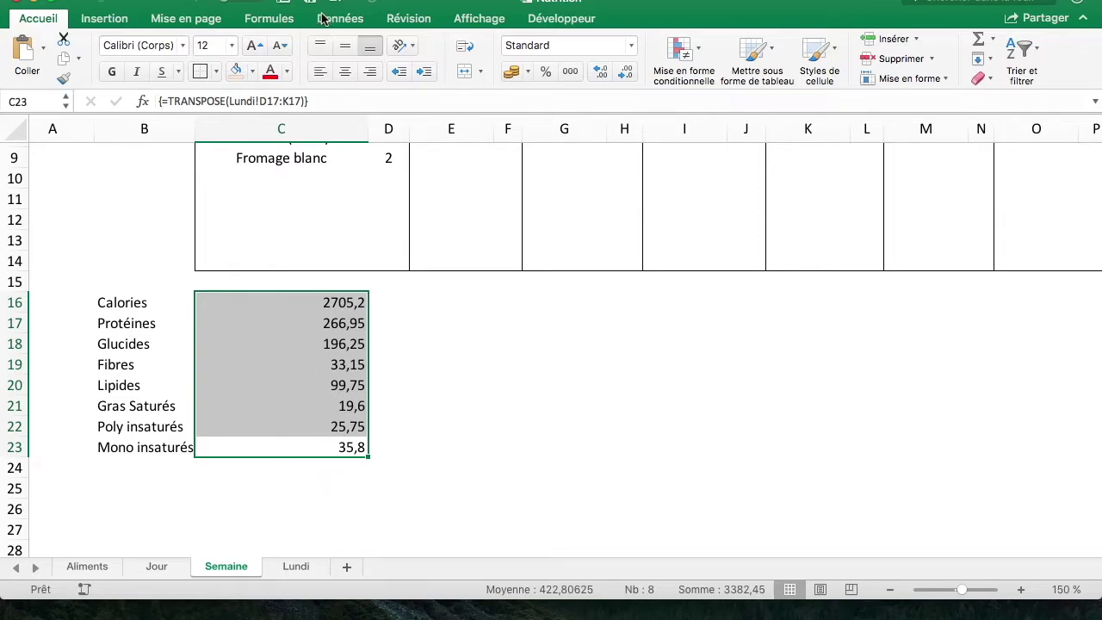
pyautogui.click(345, 103)
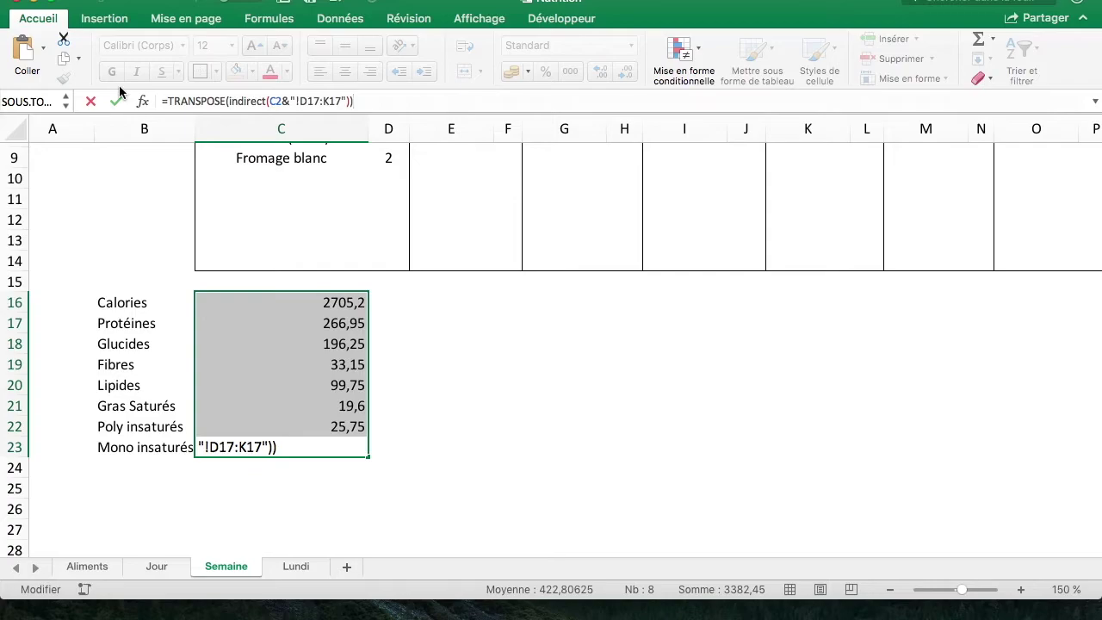
pyautogui.hotkey('ctrl', 'shift', 'Return')
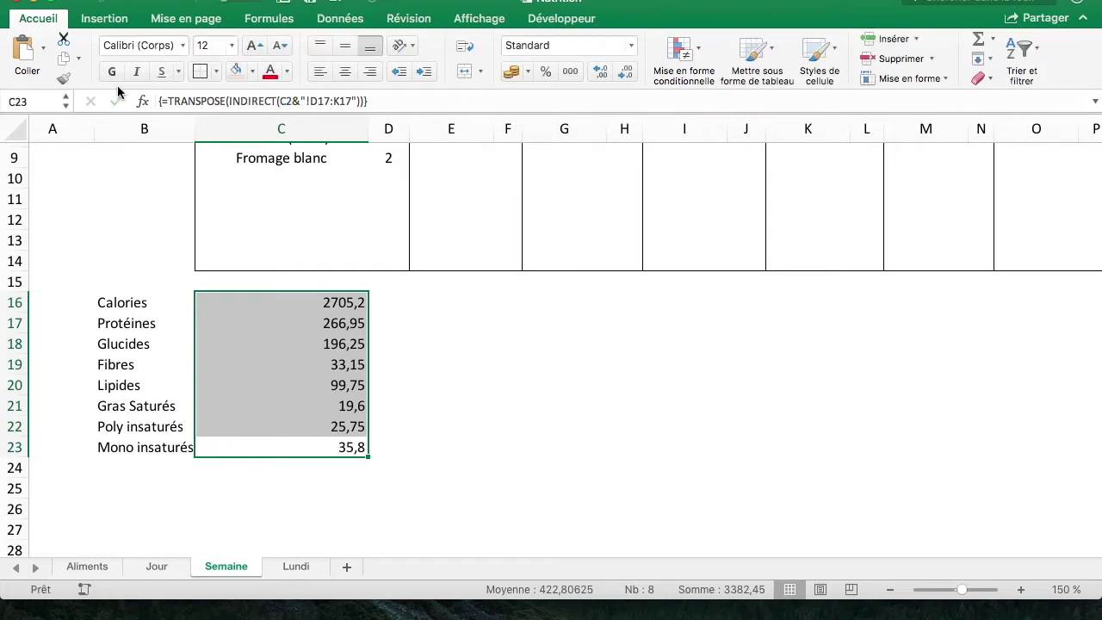
pyautogui.click(362, 243)
pyautogui.click(312, 304)
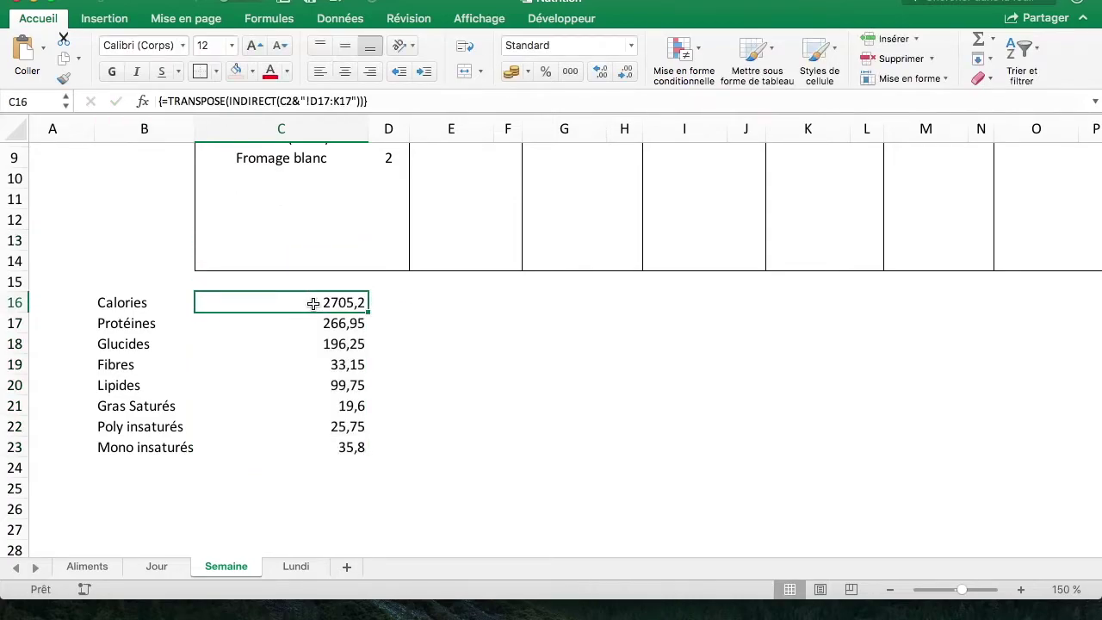
pyautogui.scroll(3, 332, 310)
pyautogui.scroll(5, 365, 349)
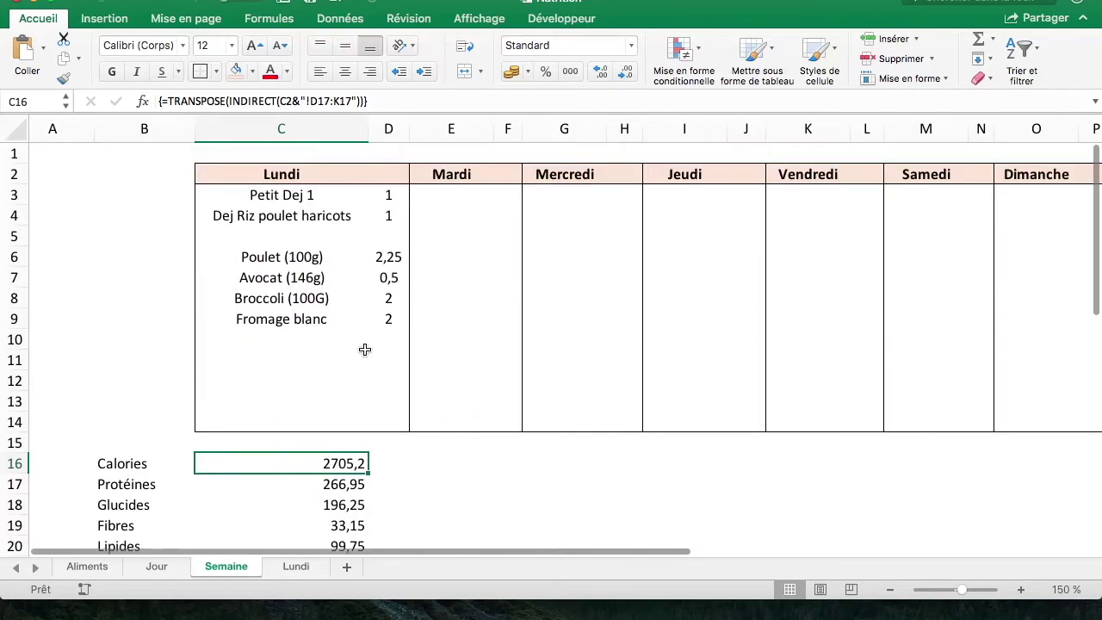
pyautogui.hotkey('ctrl', 'c')
pyautogui.click(456, 434)
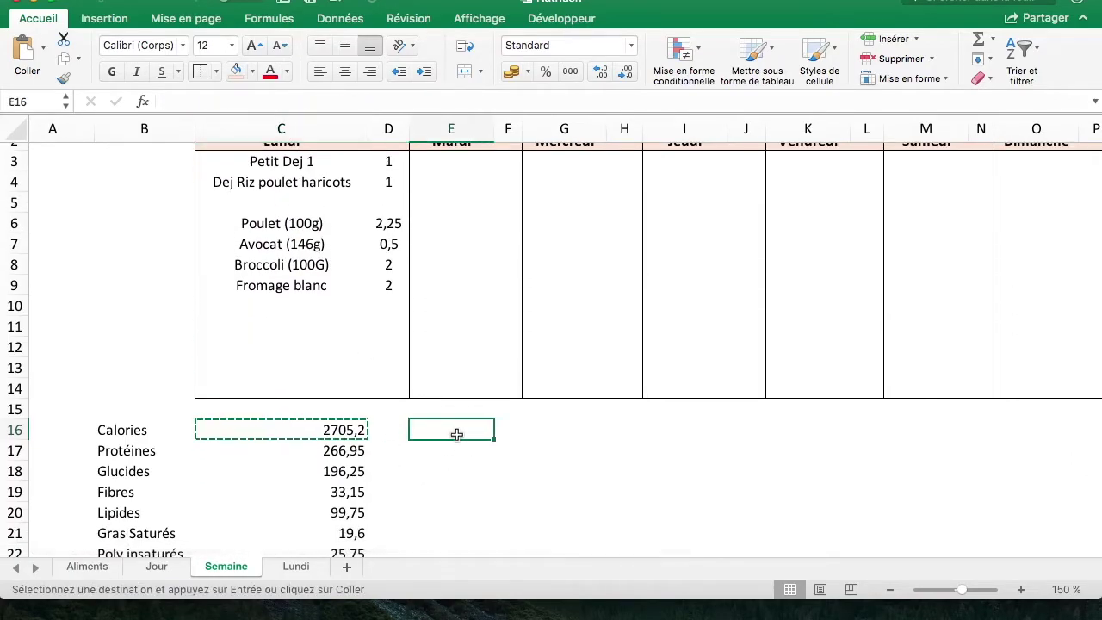
pyautogui.press('Escape')
pyautogui.click(366, 436)
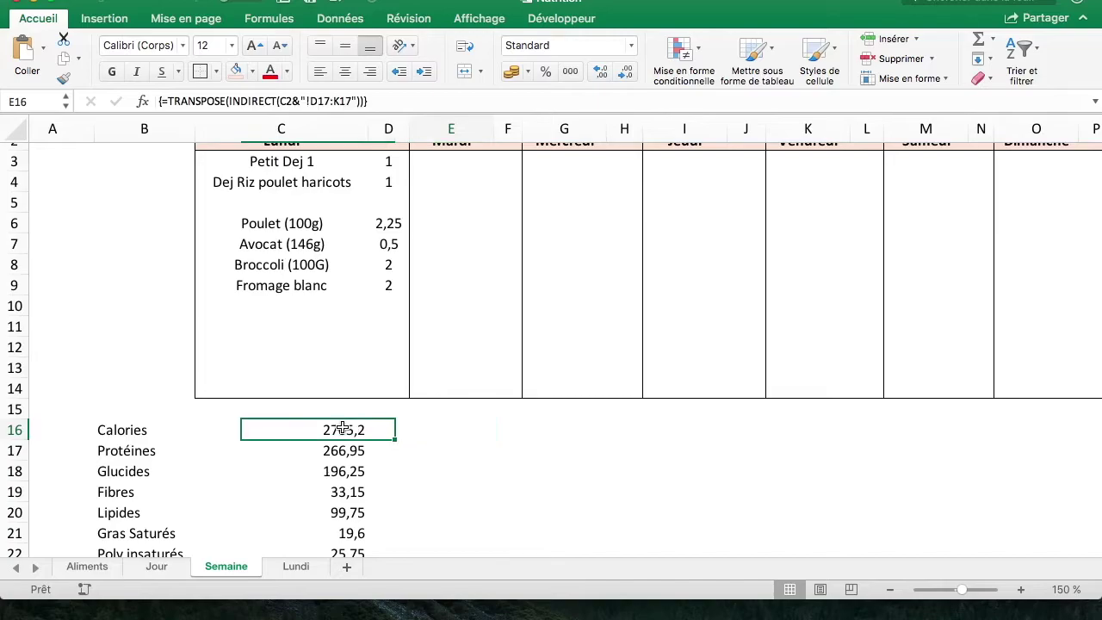
pyautogui.scroll(-1, 354, 438)
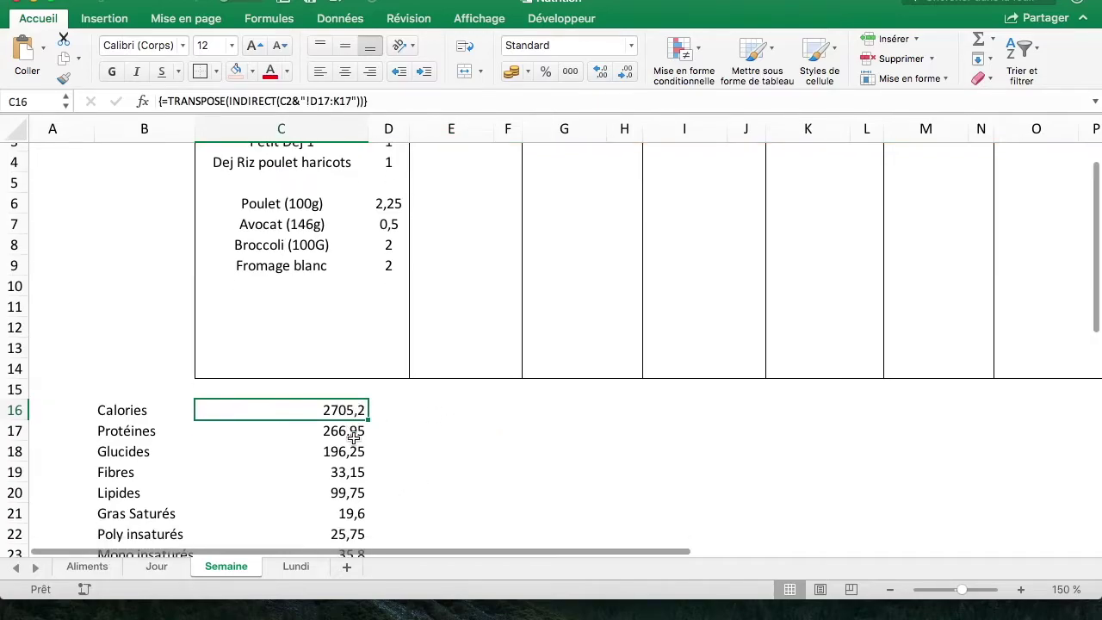
pyautogui.click(442, 398)
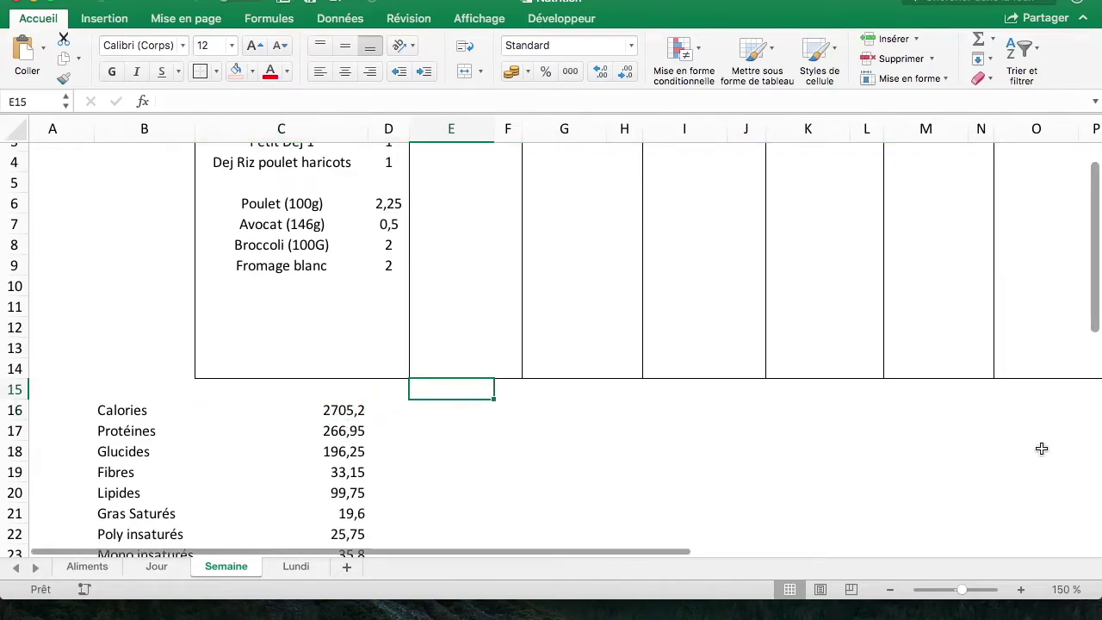
pyautogui.scroll(3, 402, 404)
pyautogui.click(296, 197)
pyautogui.click(293, 216)
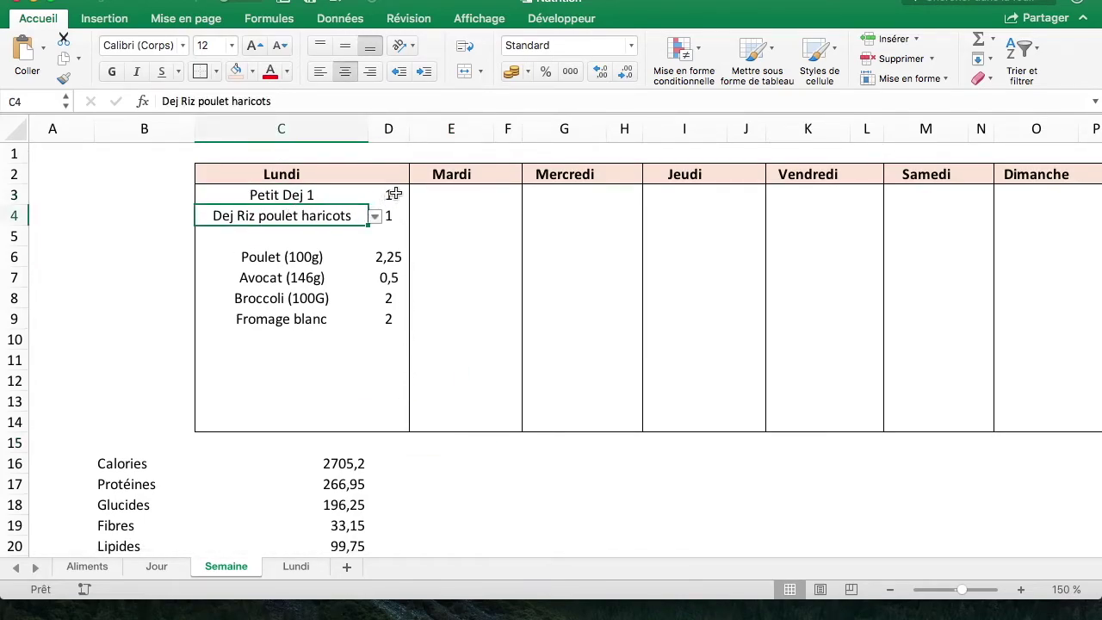
pyautogui.hscroll(3, 640, 301)
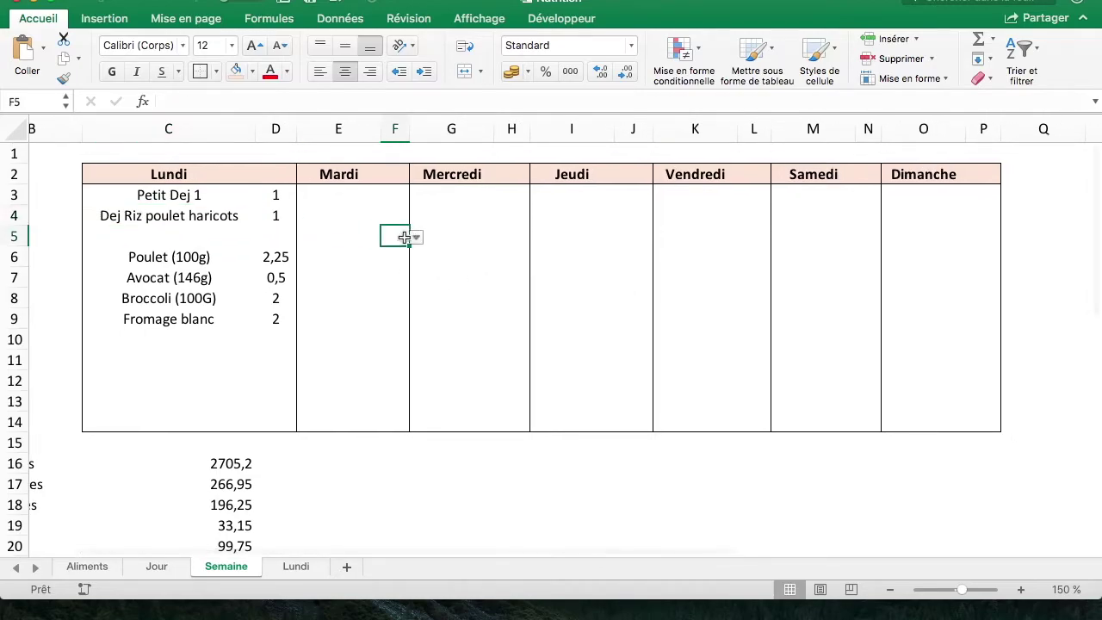
# Step: Copy Lundi's meal entries C3:D9 into Mardi's columns starting at E3
pyautogui.moveTo(169, 195)
pyautogui.mouseDown()
pyautogui.moveTo(271, 325)
pyautogui.moveTo(289, 314)
pyautogui.mouseUp()
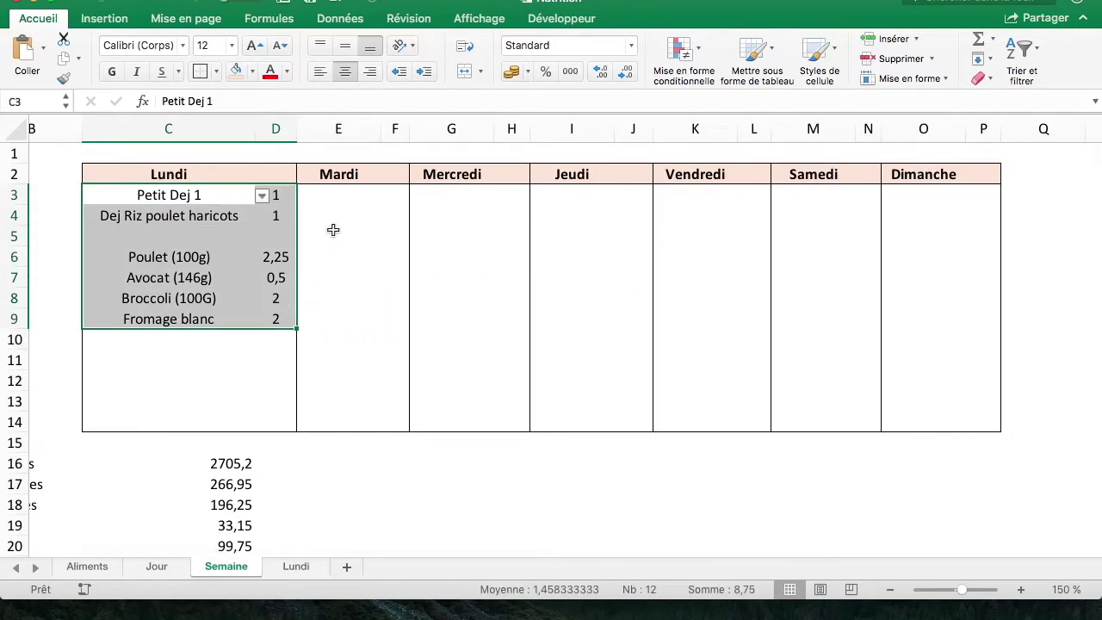
pyautogui.hotkey('ctrl', 'c')
pyautogui.click(332, 198)
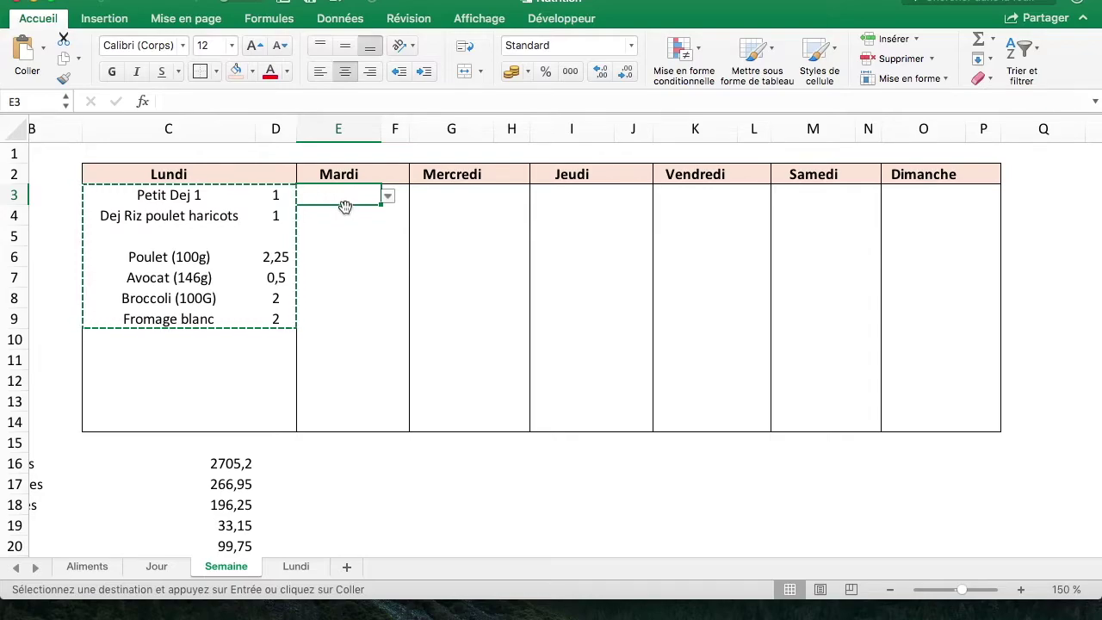
pyautogui.hotkey('ctrl', 'v')
# Step: Widen column F, set Mardi's lunch quantity to 2, and clear Mardi's four food rows
pyautogui.moveTo(409, 129); pyautogui.dragTo(450, 128)
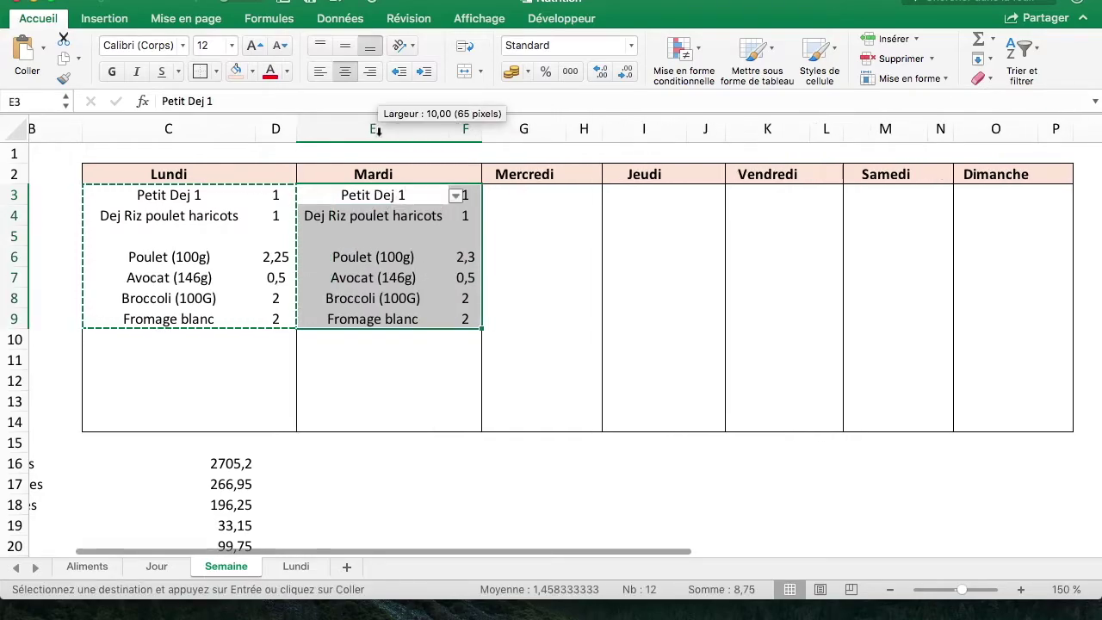
pyautogui.click(453, 243)
pyautogui.click(470, 215)
pyautogui.write('2')
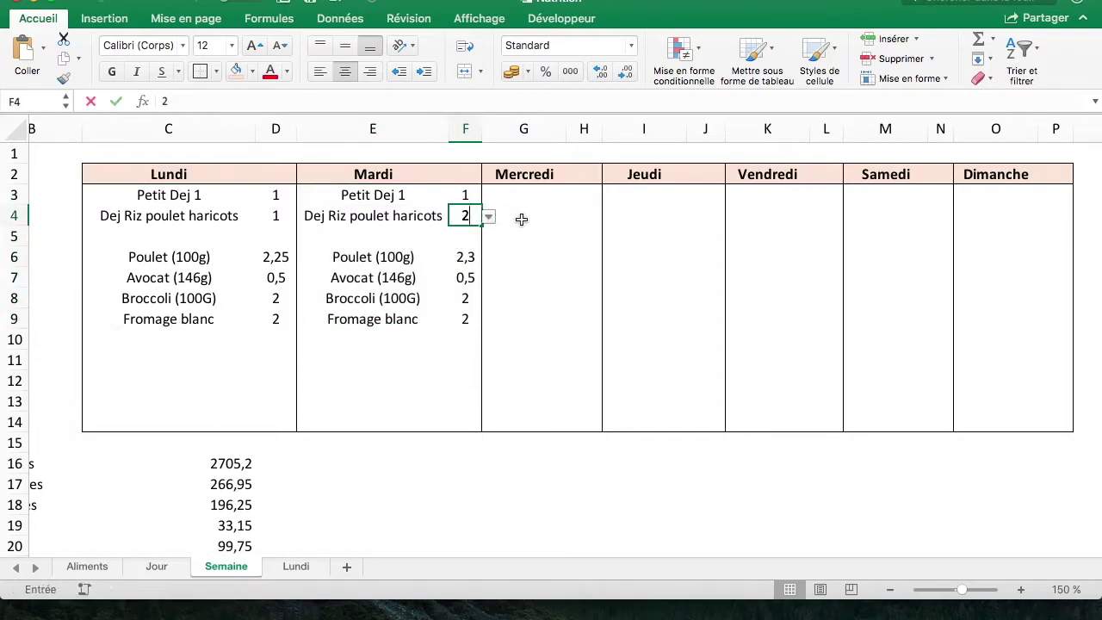
pyautogui.press('Return')
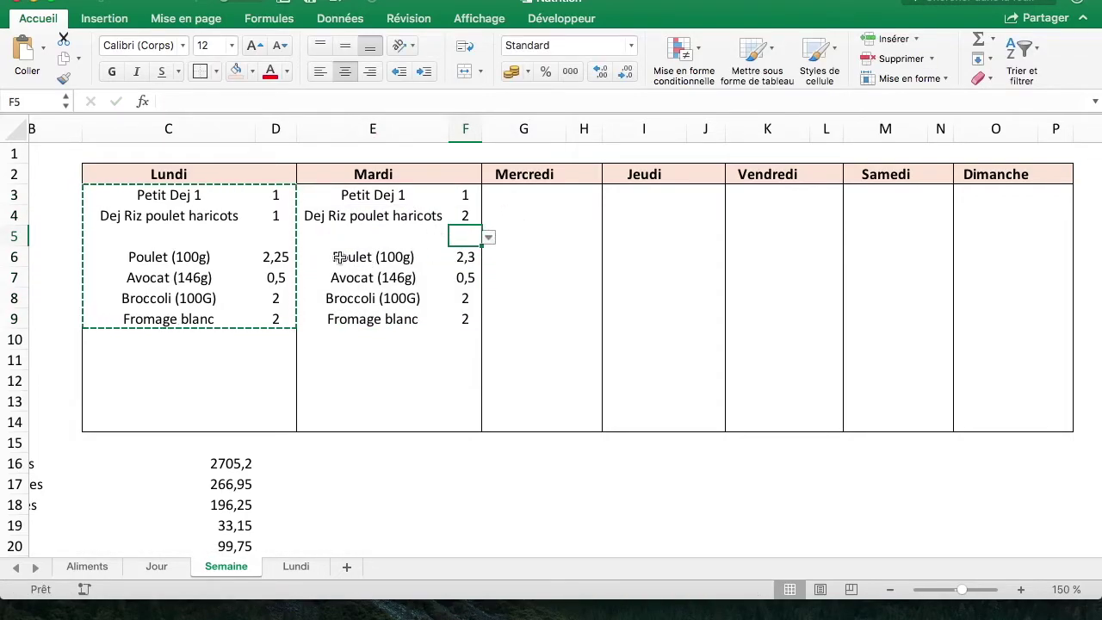
pyautogui.moveTo(340, 257); pyautogui.dragTo(460, 319)
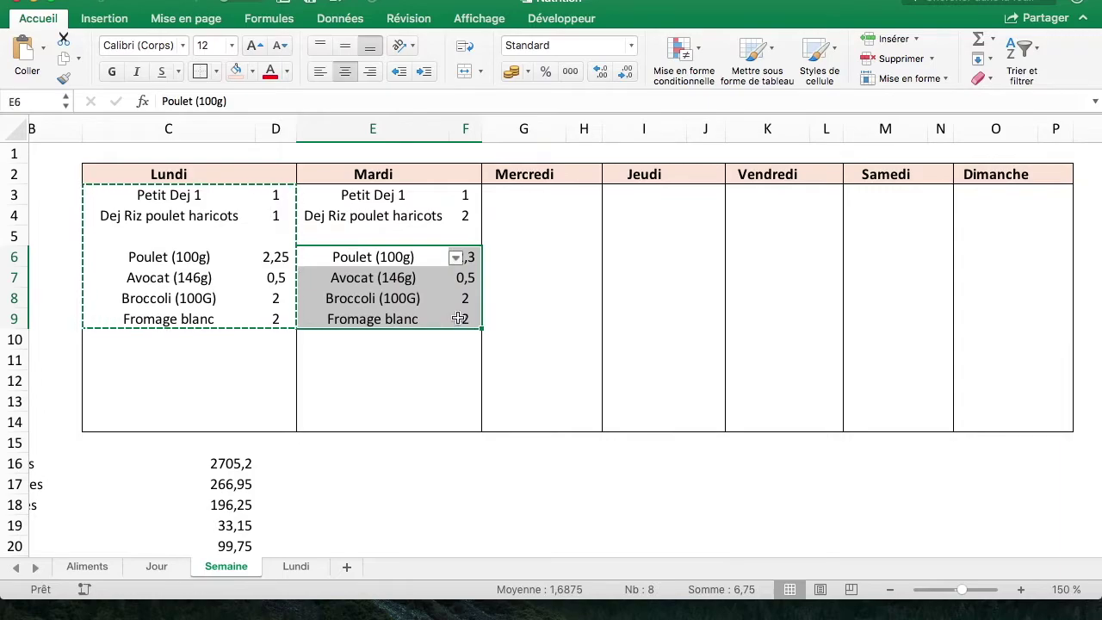
pyautogui.press('Delete')
pyautogui.press('Return')
# Step: Copy Lundi's four foods to Mercredi from row 5, widen column G, and copy Mardi's breakfast row
pyautogui.click(555, 256)
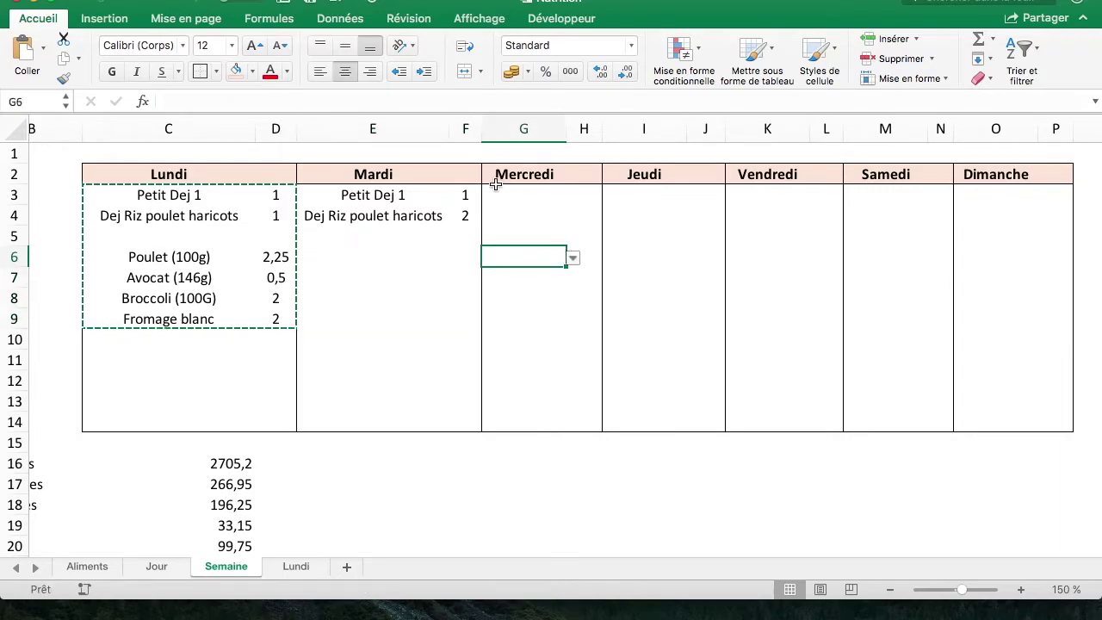
pyautogui.click(388, 214)
pyautogui.moveTo(127, 258); pyautogui.dragTo(291, 314)
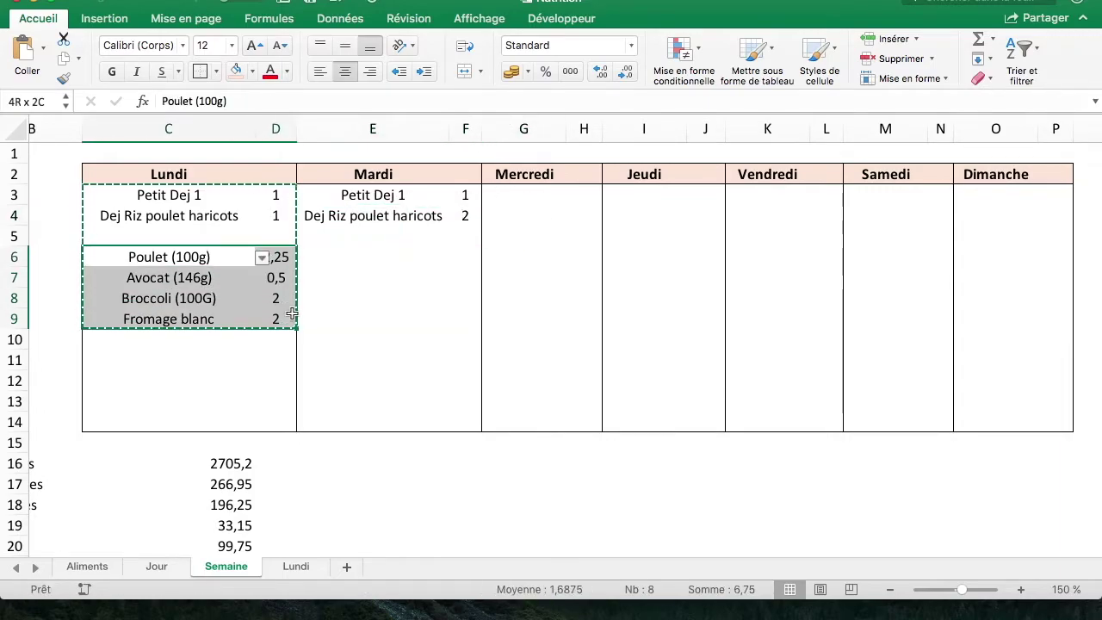
pyautogui.hotkey('ctrl', 'c')
pyautogui.click(501, 234)
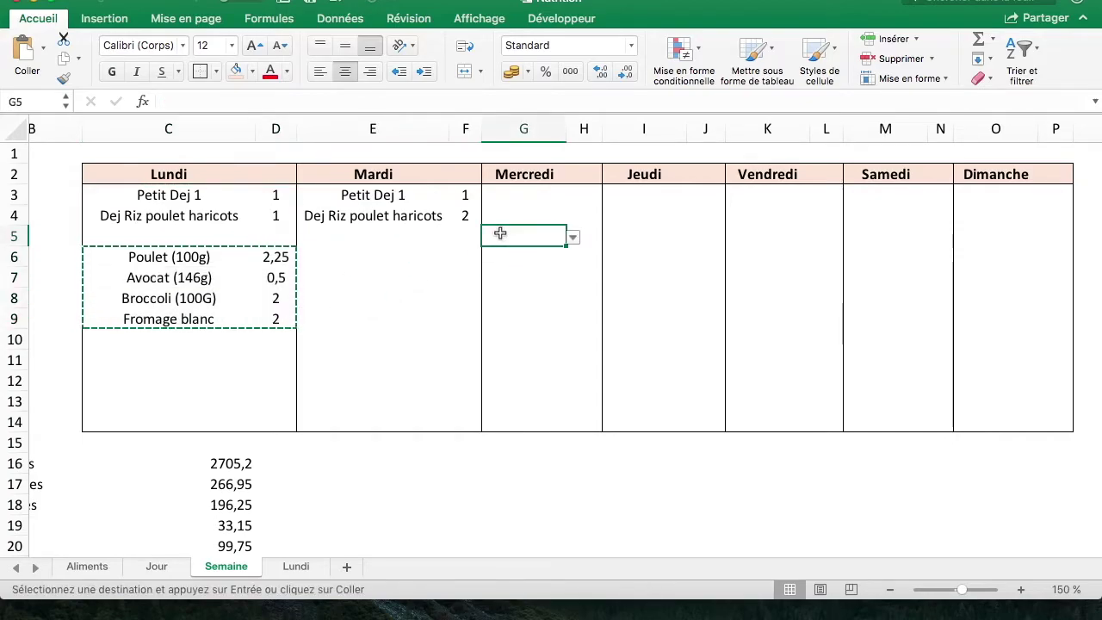
pyautogui.hotkey('ctrl', 'v')
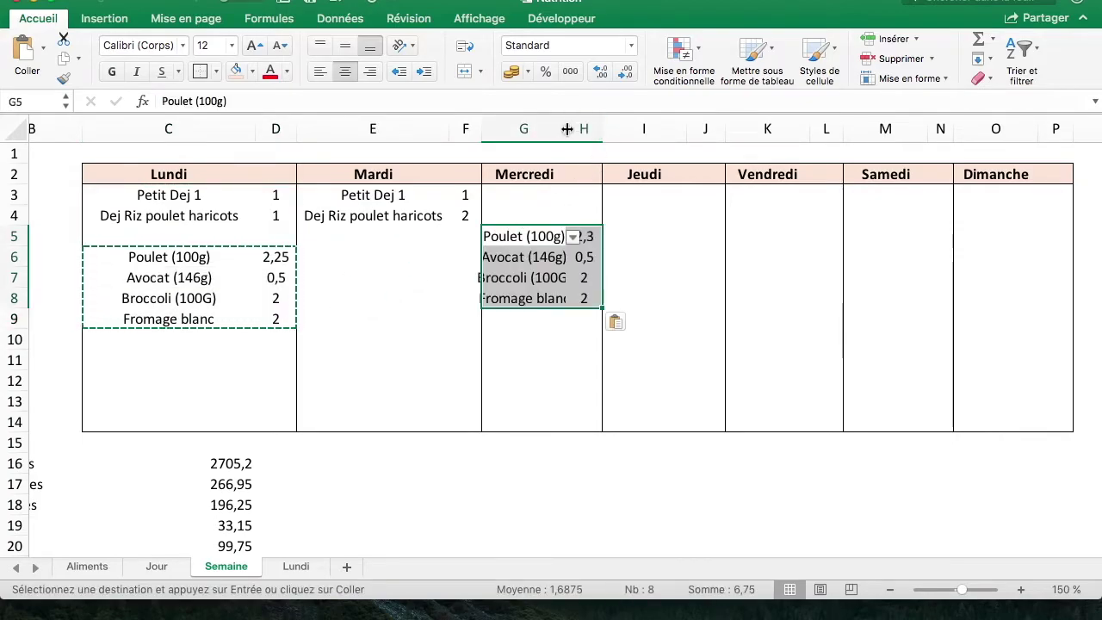
pyautogui.moveTo(568, 128); pyautogui.dragTo(585, 128)
pyautogui.click(665, 236)
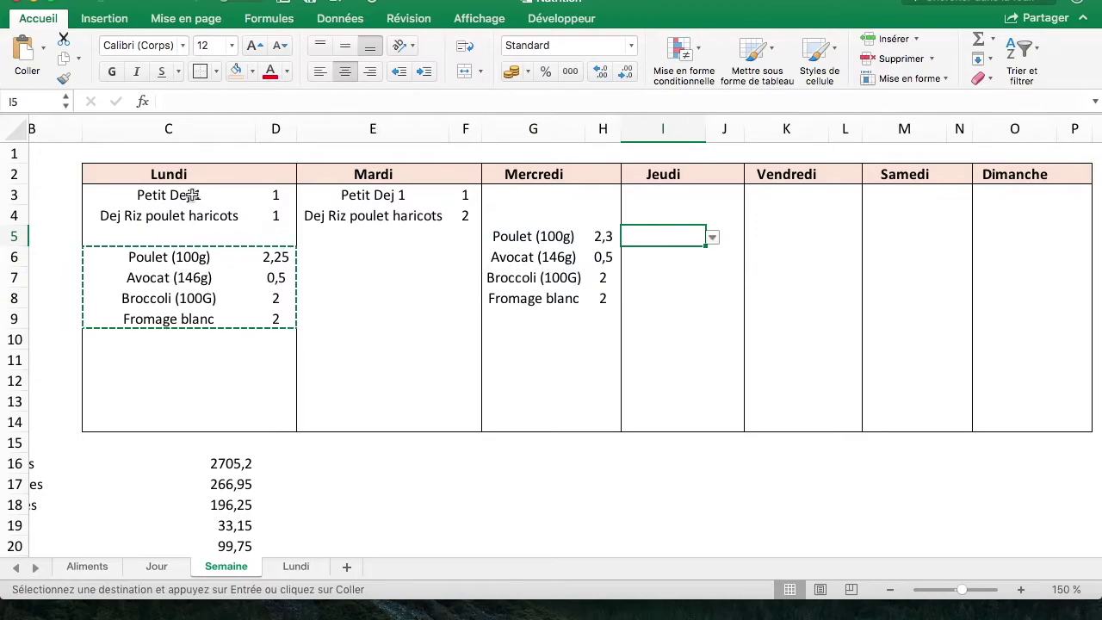
pyautogui.moveTo(431, 195); pyautogui.dragTo(463, 195)
pyautogui.hotkey('ctrl', 'c')
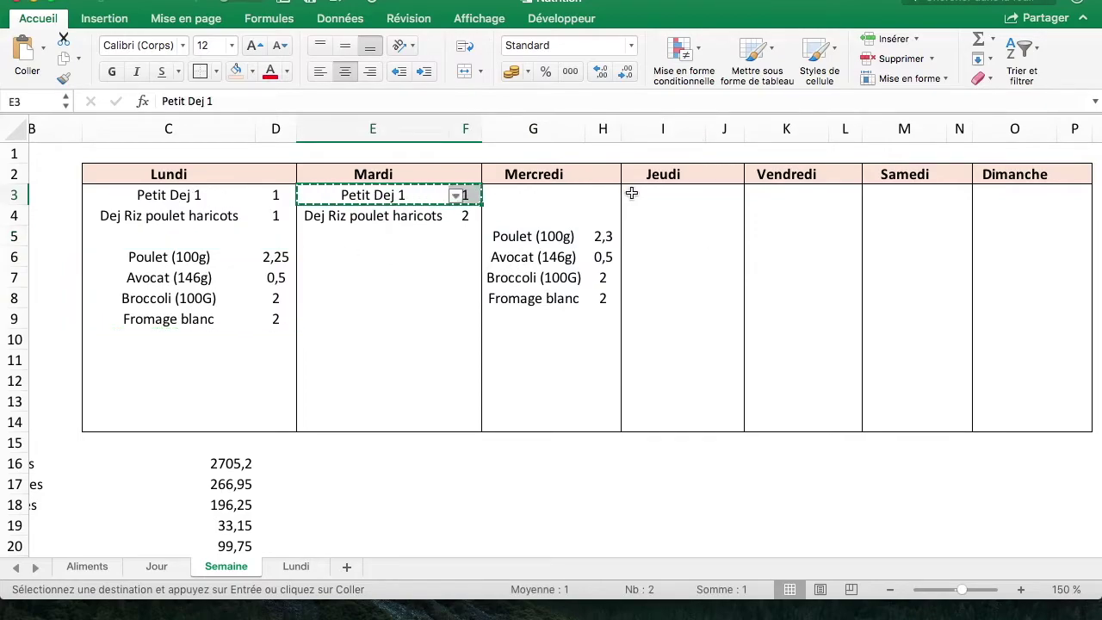
# Step: Paste the breakfast row into Jeudi with a quantity of 2
pyautogui.click(631, 193)
pyautogui.hotkey('ctrl', 'v')
pyautogui.doubleClick(731, 196)
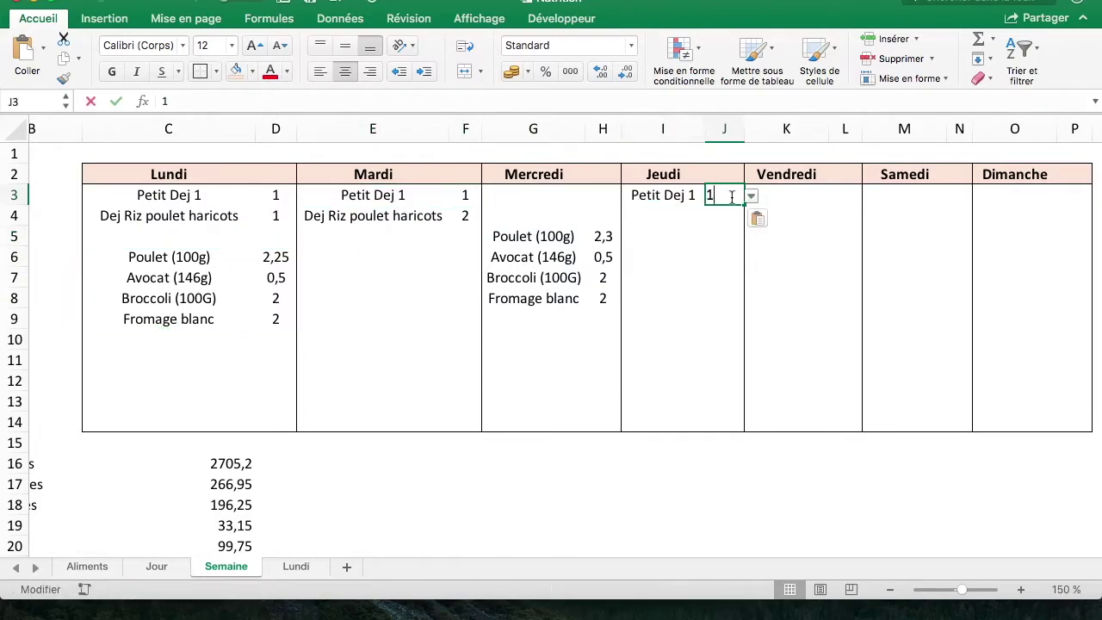
pyautogui.write('2')
pyautogui.press('Return')
# Step: Copy Jeudi's breakfast row into Vendredi with a quantity of 3
pyautogui.click(769, 194)
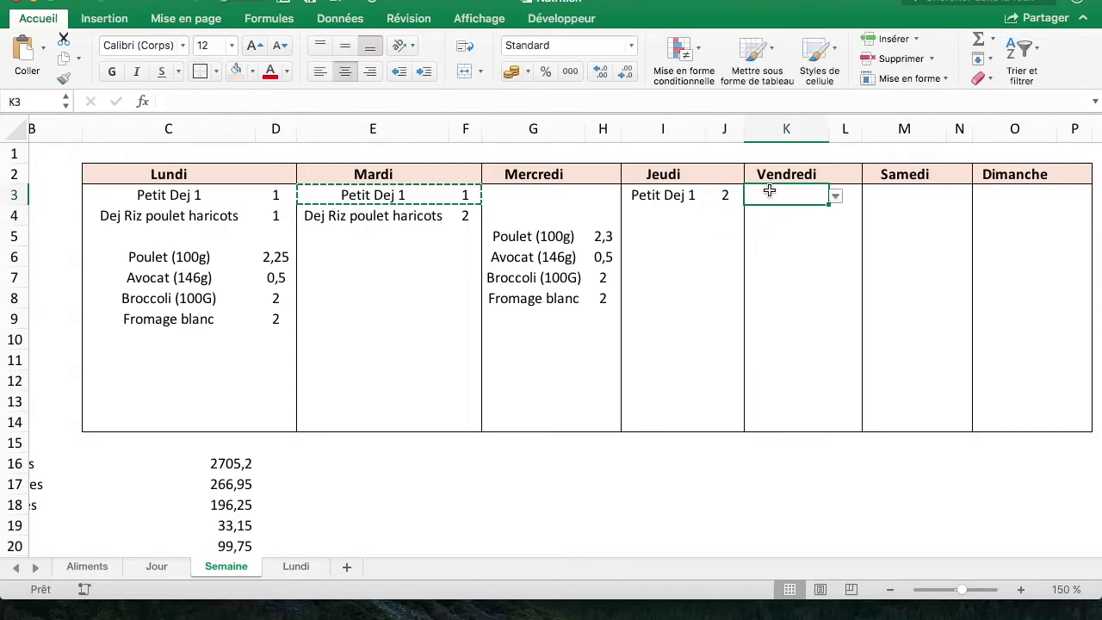
pyautogui.click(672, 196)
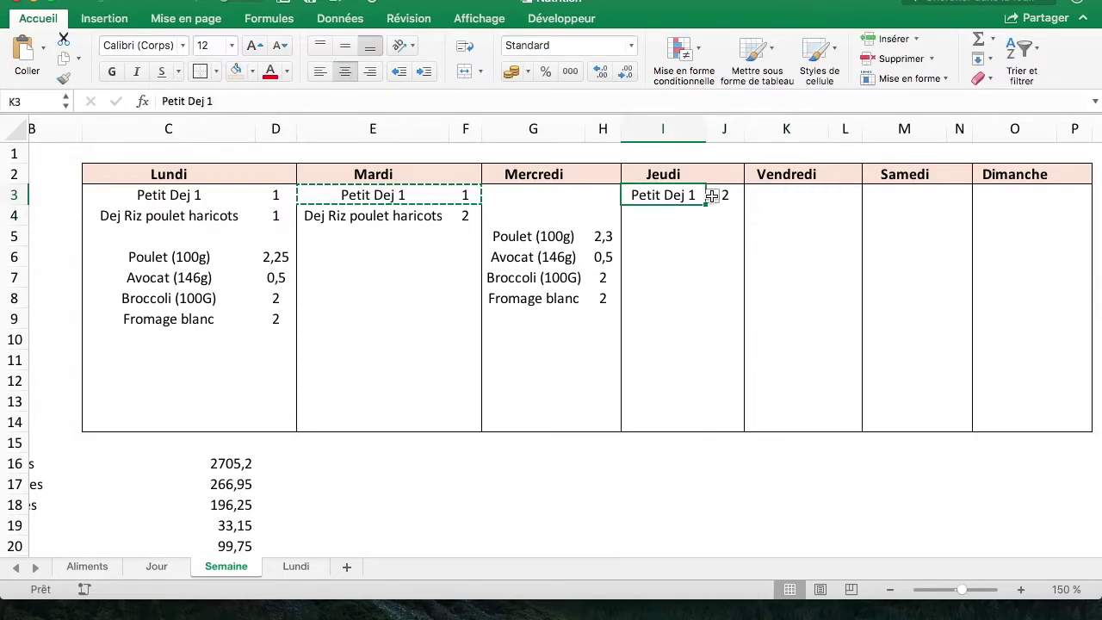
pyautogui.moveTo(711, 196); pyautogui.dragTo(714, 194)
pyautogui.hotkey('ctrl', 'c')
pyautogui.click(780, 194)
pyautogui.hotkey('ctrl', 'v')
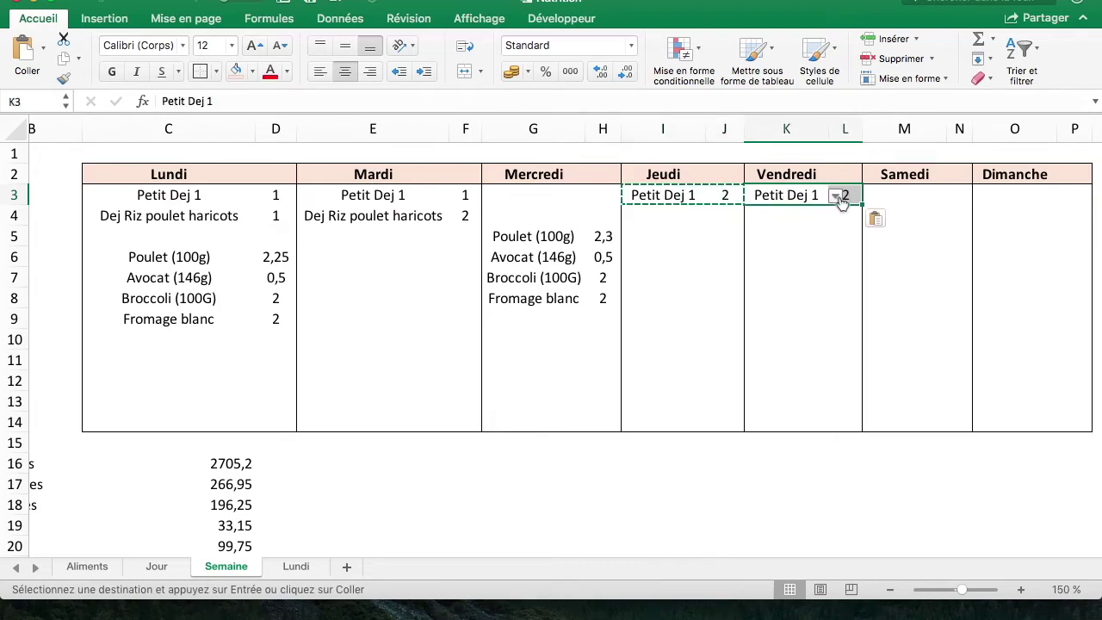
pyautogui.doubleClick(842, 197)
pyautogui.write('3')
pyautogui.press('Return')
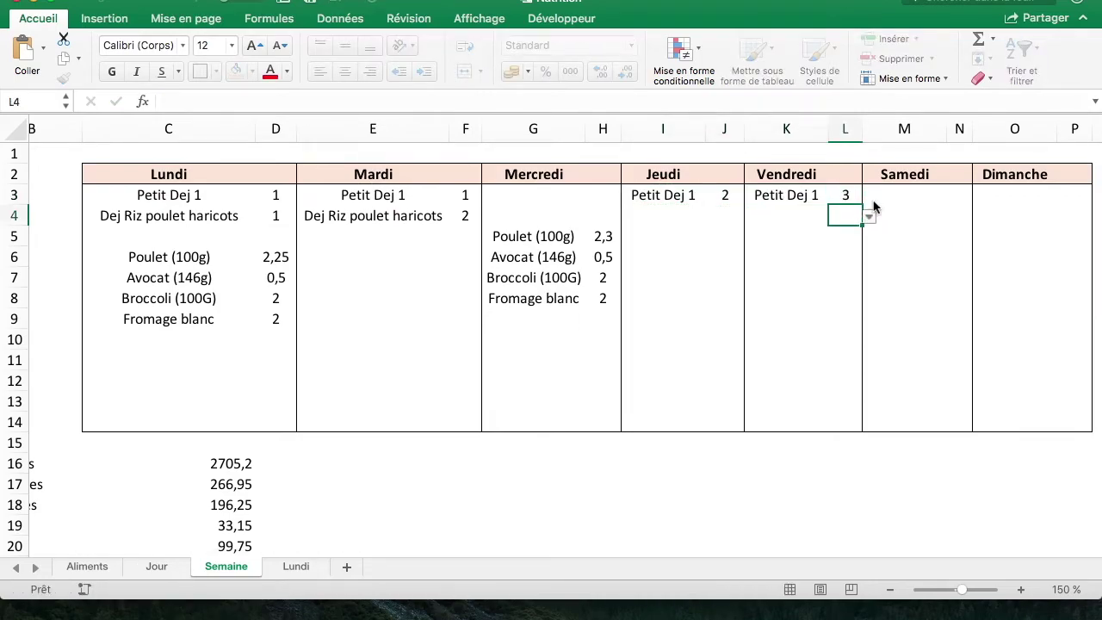
# Step: Copy Mardi's lunch row into Samedi with a quantity of 3
pyautogui.moveTo(356, 216); pyautogui.dragTo(457, 217)
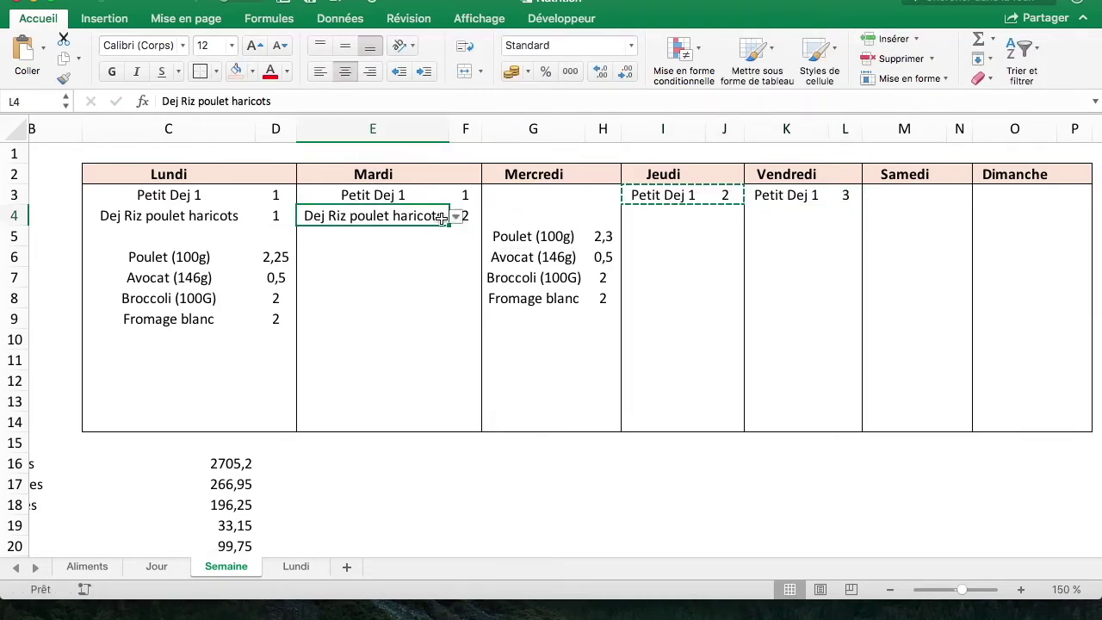
pyautogui.press('cmd+c')
pyautogui.click(884, 202)
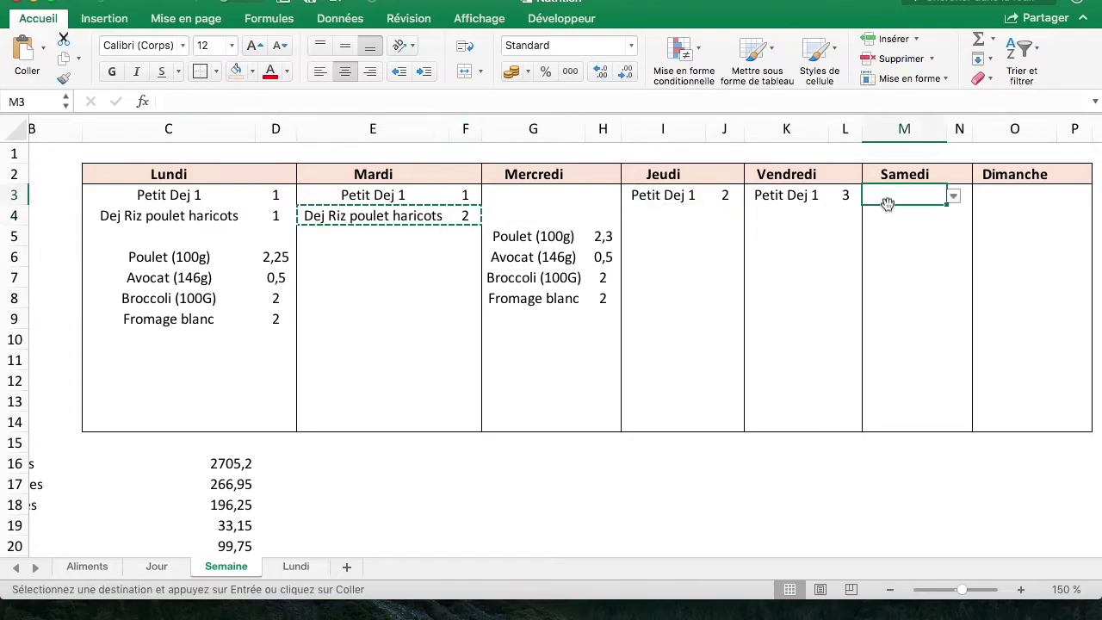
pyautogui.press('cmd+v')
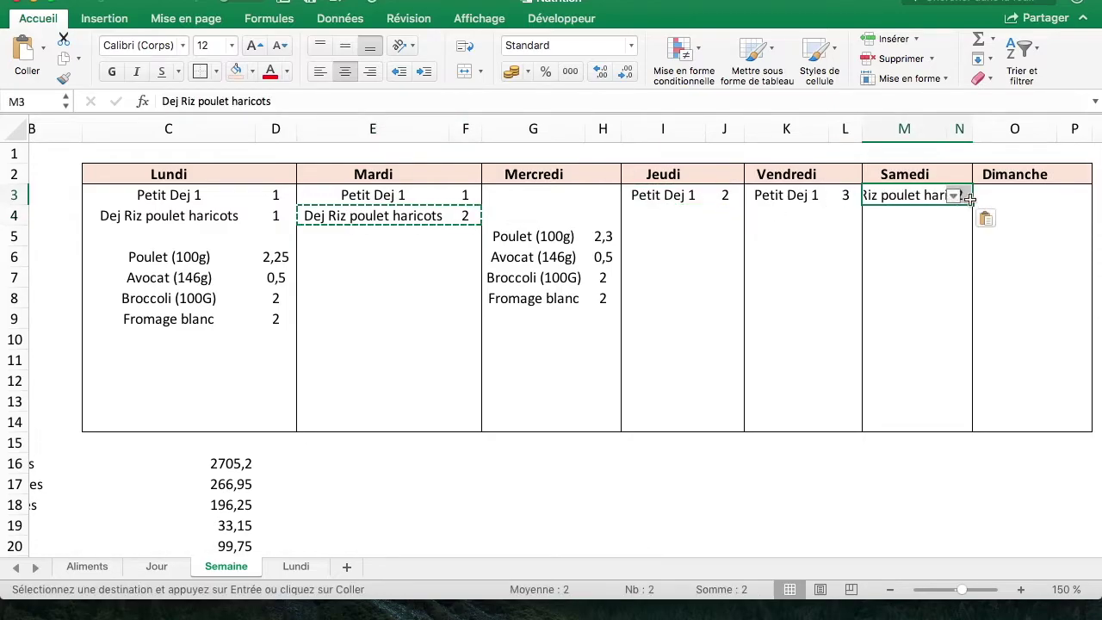
pyautogui.click(969, 198)
pyautogui.press('Delete')
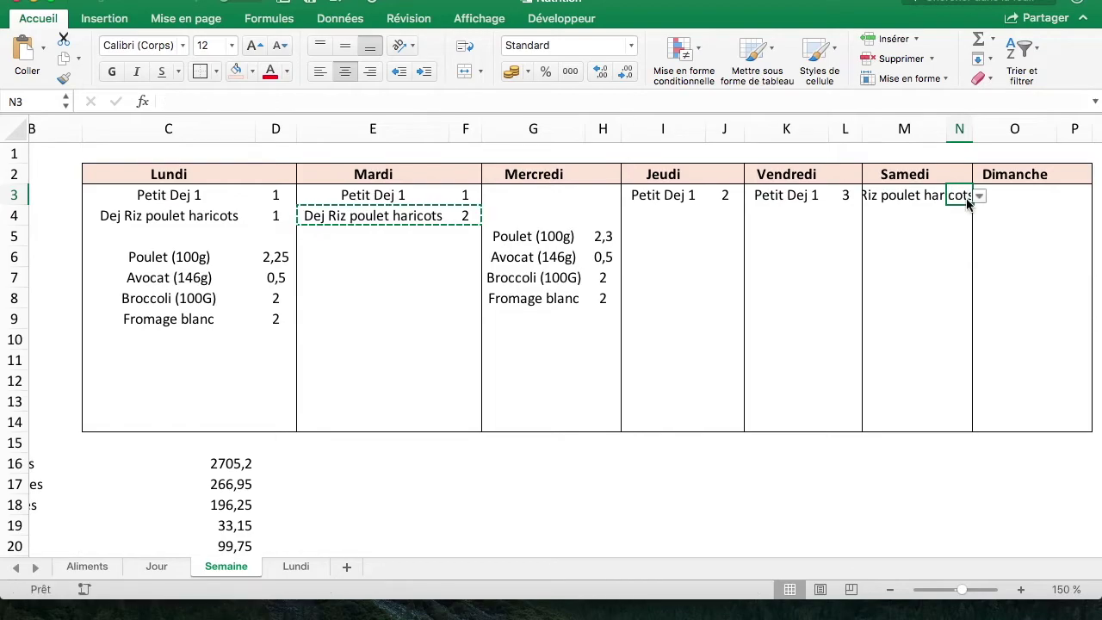
pyautogui.write('3')
pyautogui.press('Return')
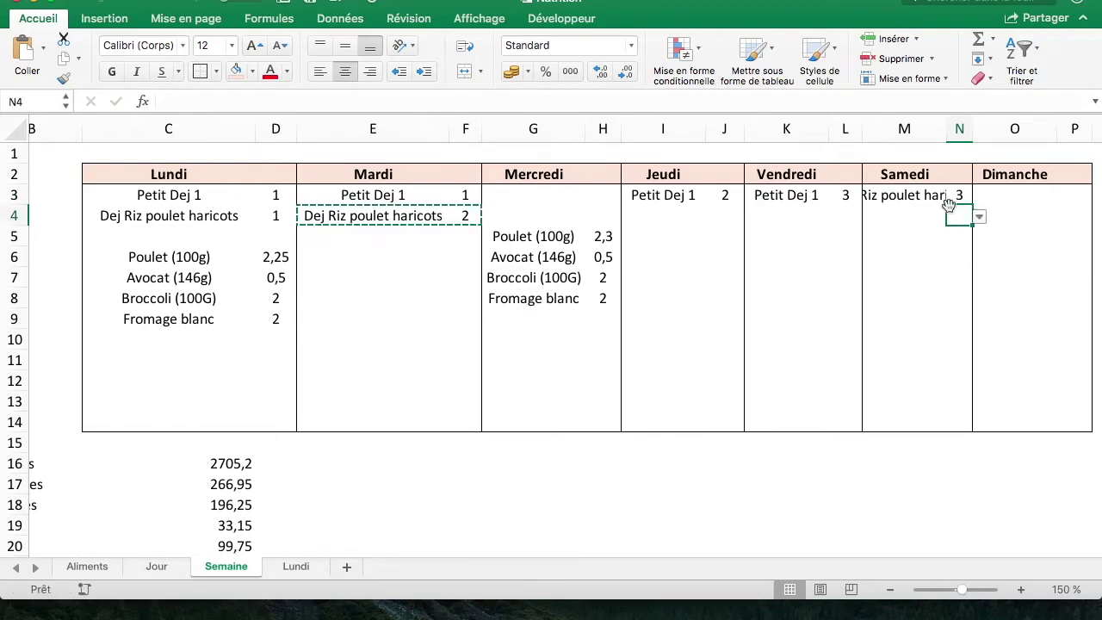
# Step: Copy Lundi's four food rows into Dimanche starting at row 5
pyautogui.moveTo(192, 257); pyautogui.dragTo(267, 321)
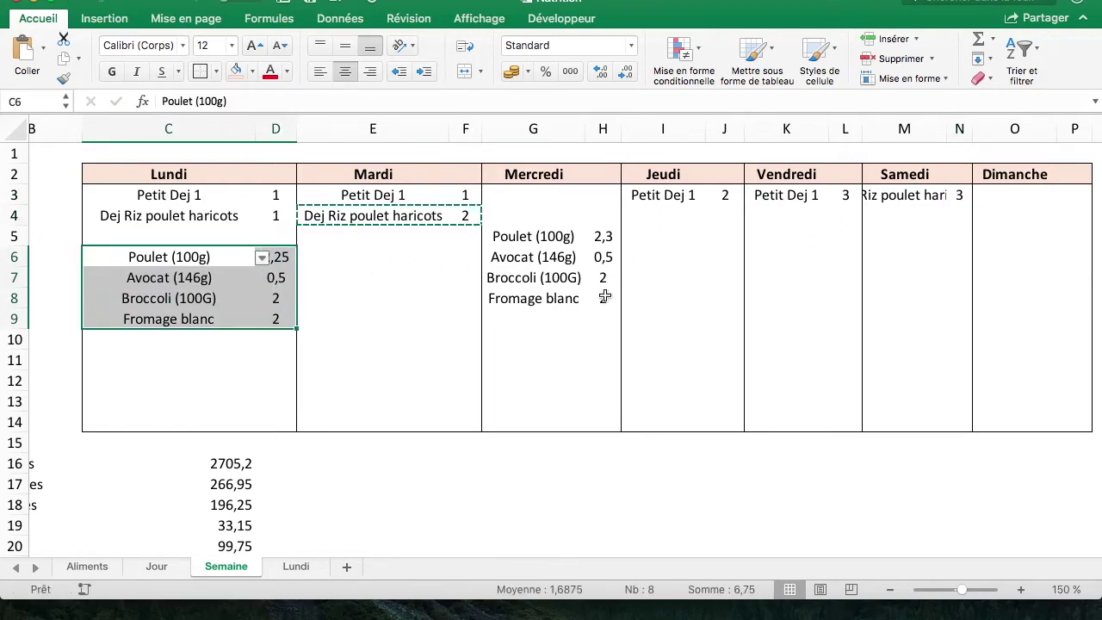
pyautogui.press('cmd+c')
pyautogui.click(994, 232)
pyautogui.press('cmd+v')
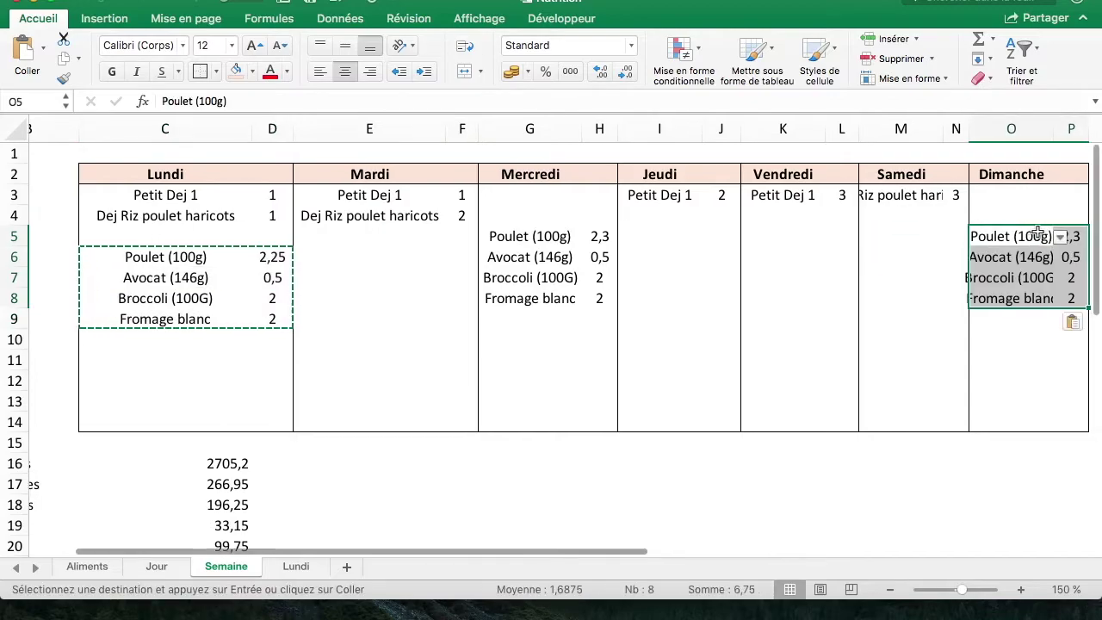
pyautogui.hscroll(2, 1038, 232)
pyautogui.hscroll(1, 1038, 232)
# Step: Set Dimanche's Poulet, Avocat, Broccoli and Fromage blanc quantities to 5, 3, 4, 3 and widen its column
pyautogui.click(937, 236)
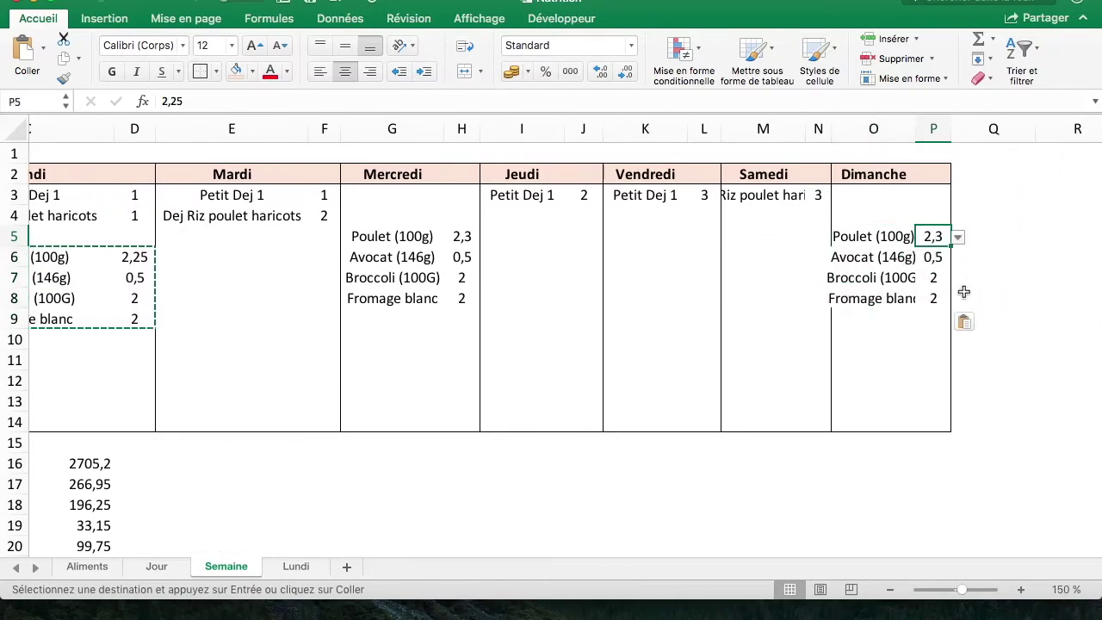
pyautogui.write('5')
pyautogui.press('Return')
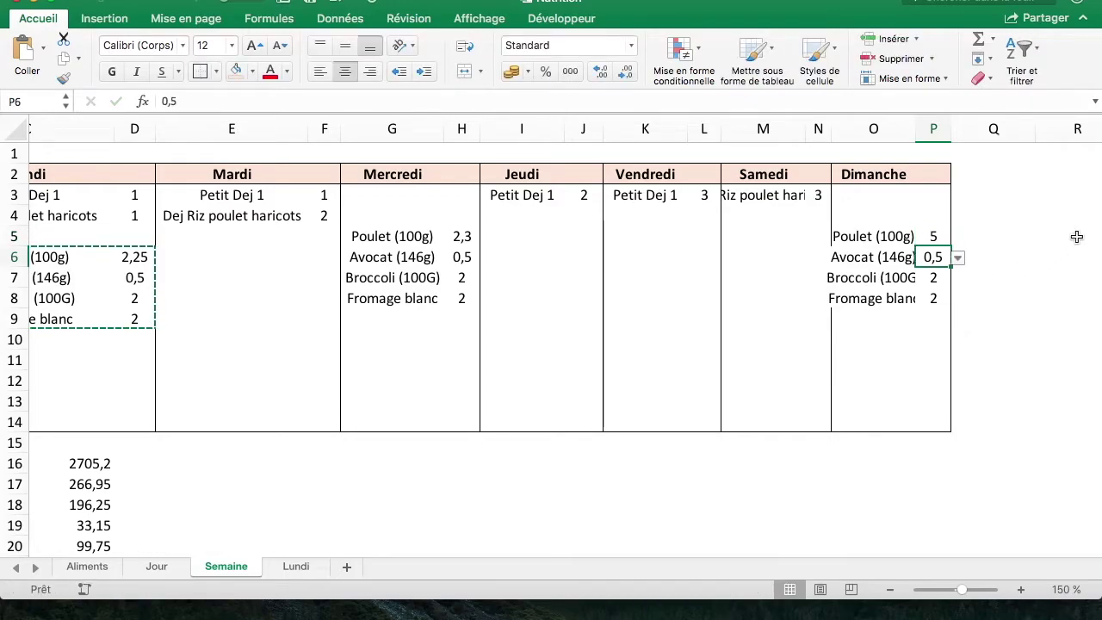
pyautogui.write('3')
pyautogui.press('Return')
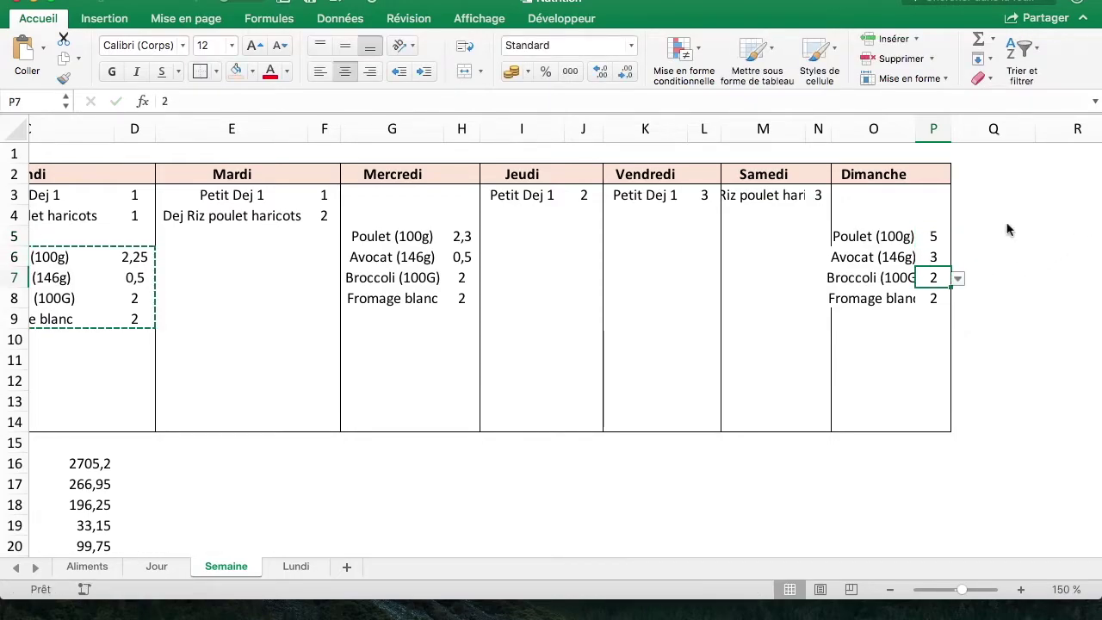
pyautogui.write('4')
pyautogui.press('Return')
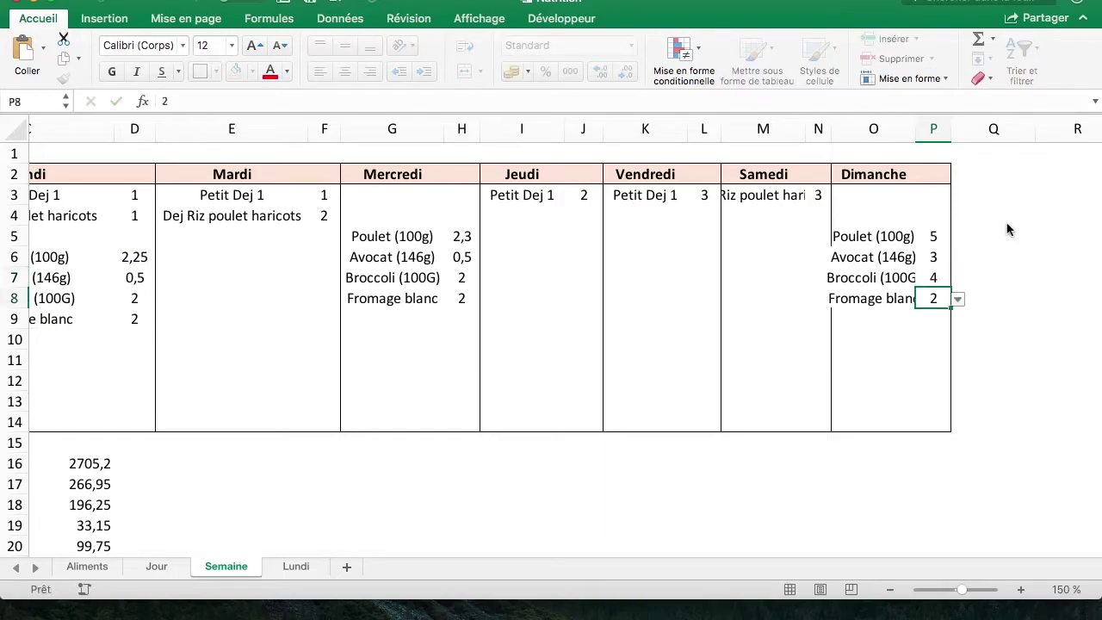
pyautogui.write('3')
pyautogui.press('Return')
pyautogui.moveTo(917, 136); pyautogui.dragTo(916, 135)
pyautogui.click(297, 566)
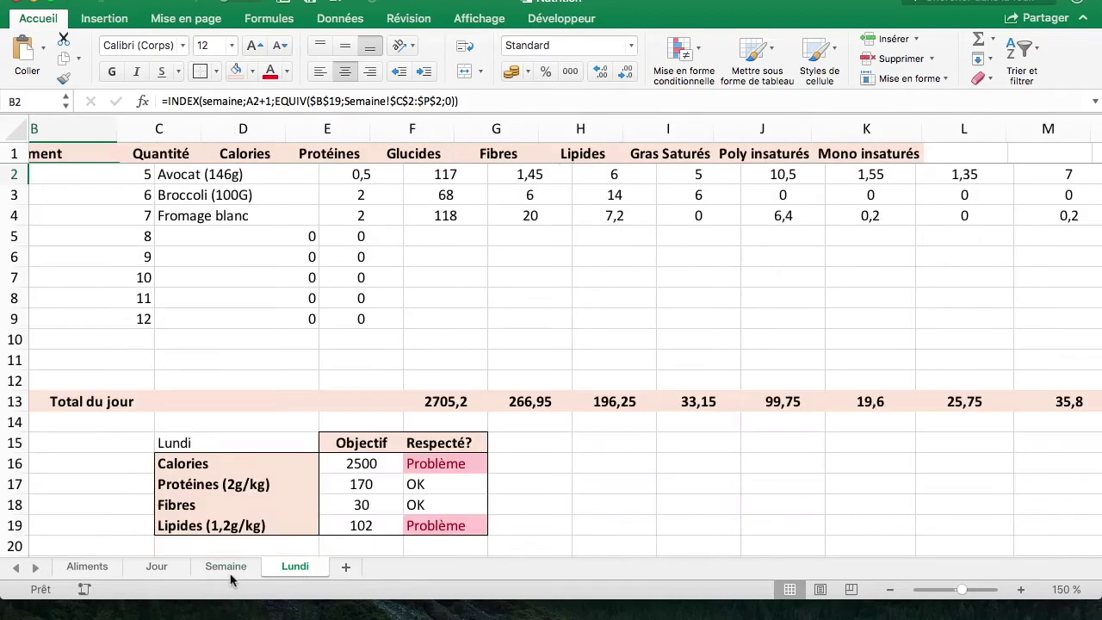
# Step: Enter 'Mardi' as the Mardi sheet's day name and check it against Semaine's Tuesday meals
pyautogui.click(226, 567)
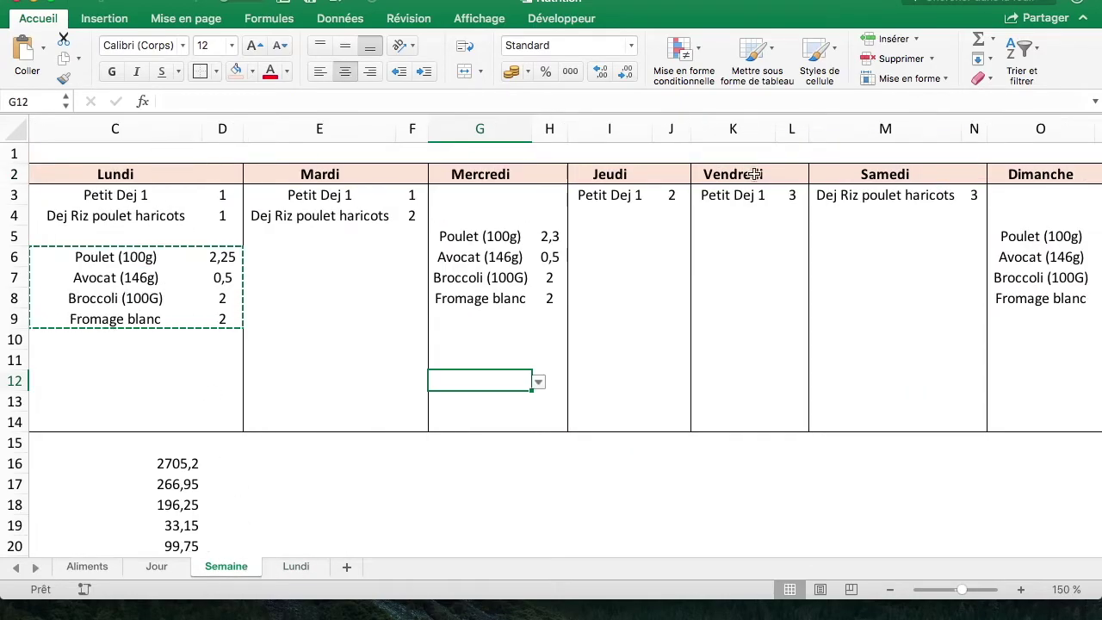
pyautogui.click(295, 567)
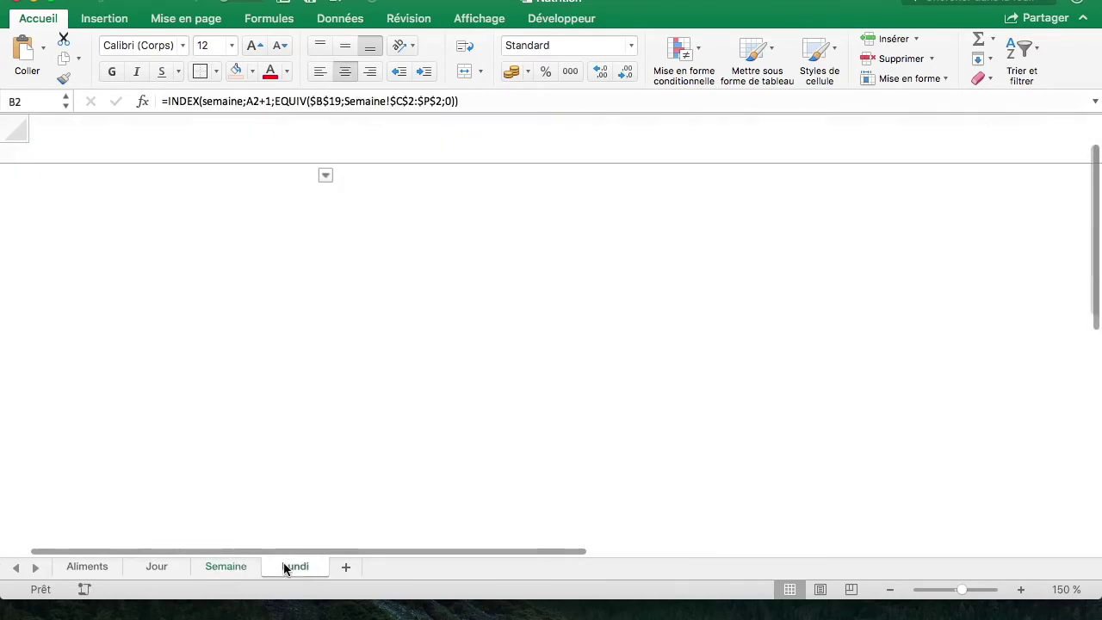
pyautogui.rightClick(295, 567)
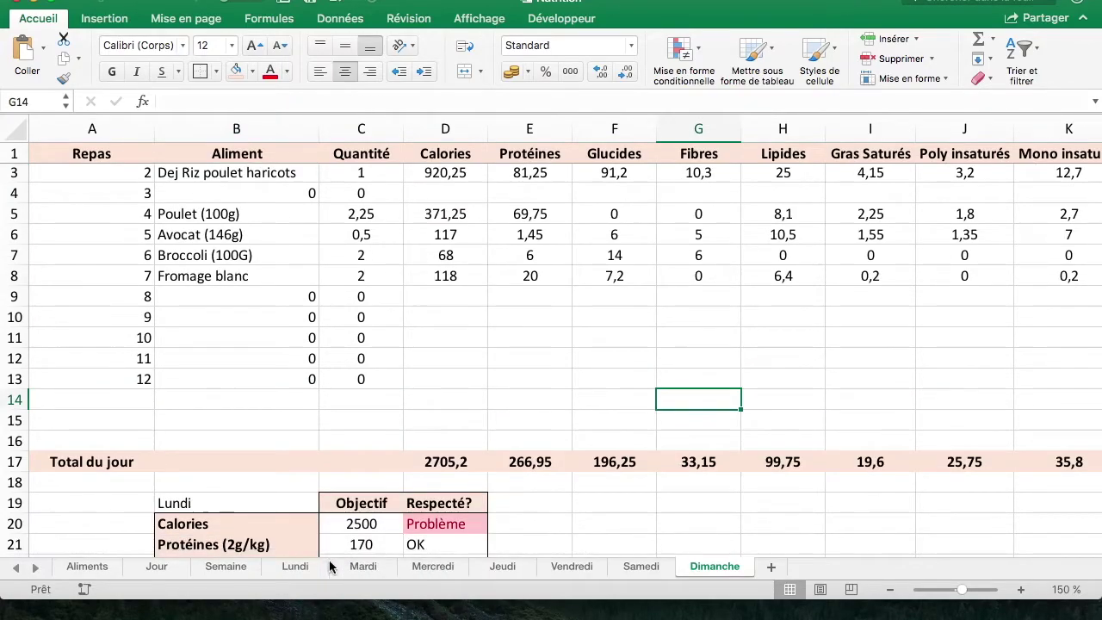
pyautogui.scroll(-1, 499, 405)
pyautogui.scroll(1, 603, 517)
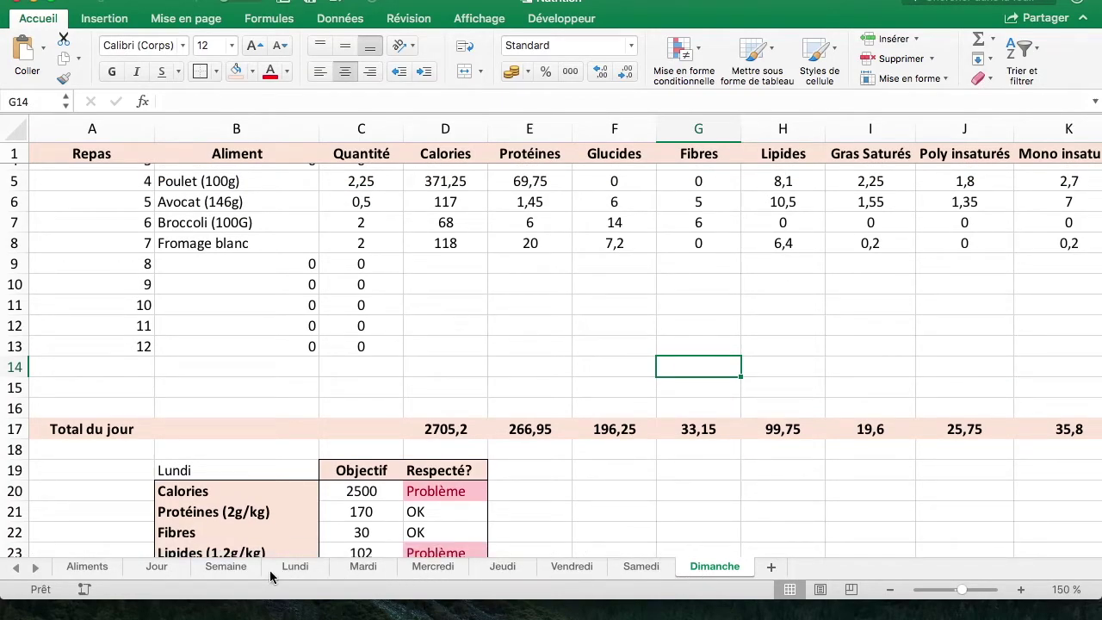
pyautogui.click(303, 569)
pyautogui.click(296, 526)
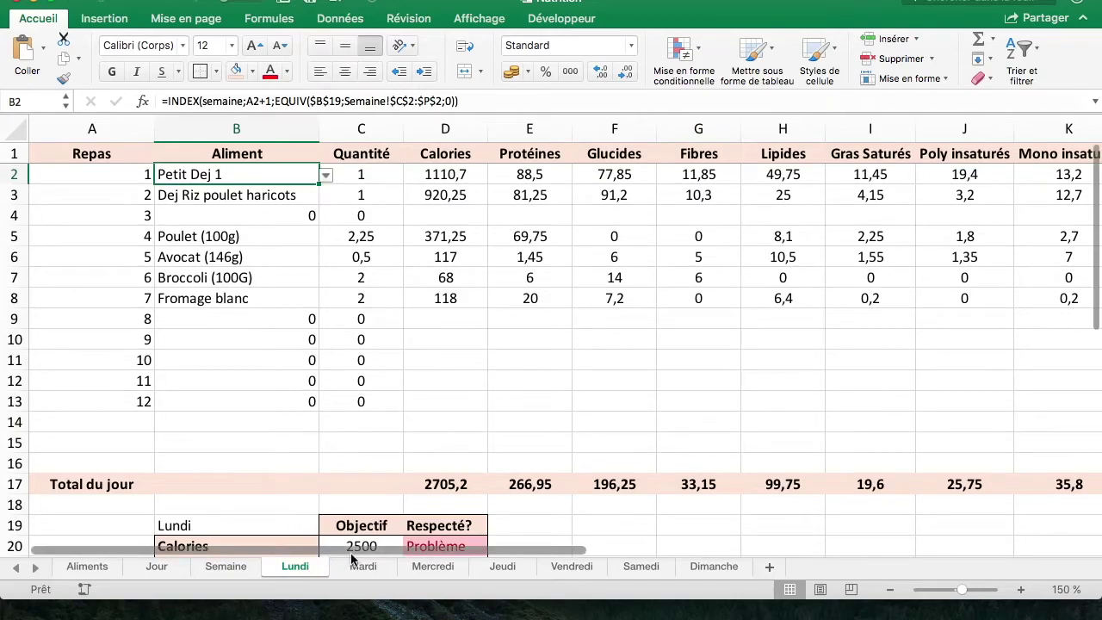
pyautogui.click(360, 567)
pyautogui.write('Mardi')
pyautogui.press('Return')
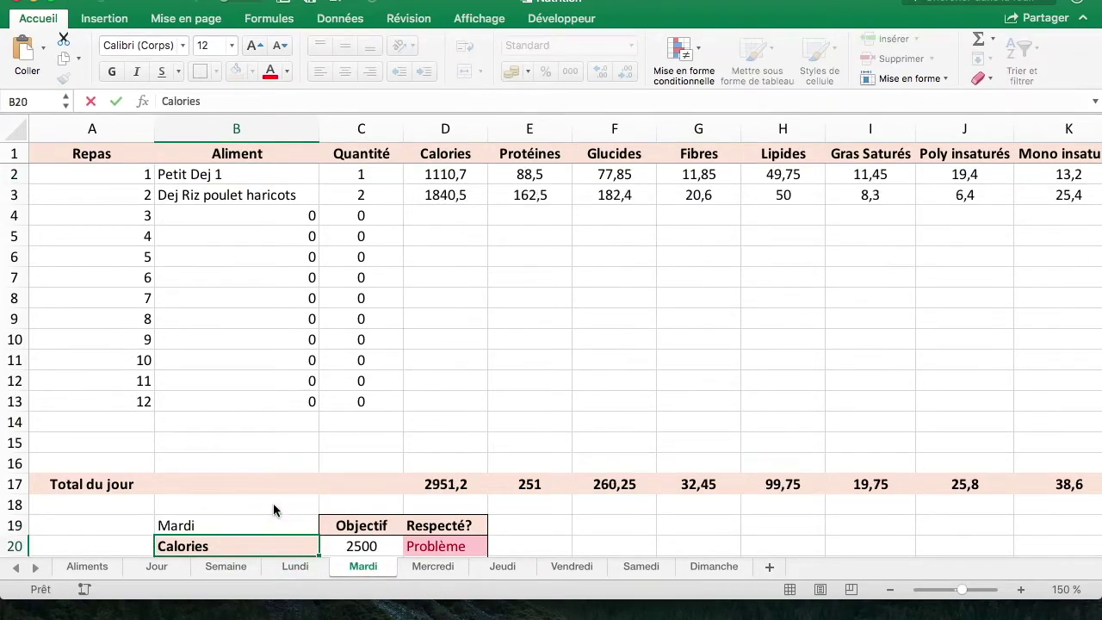
pyautogui.click(269, 527)
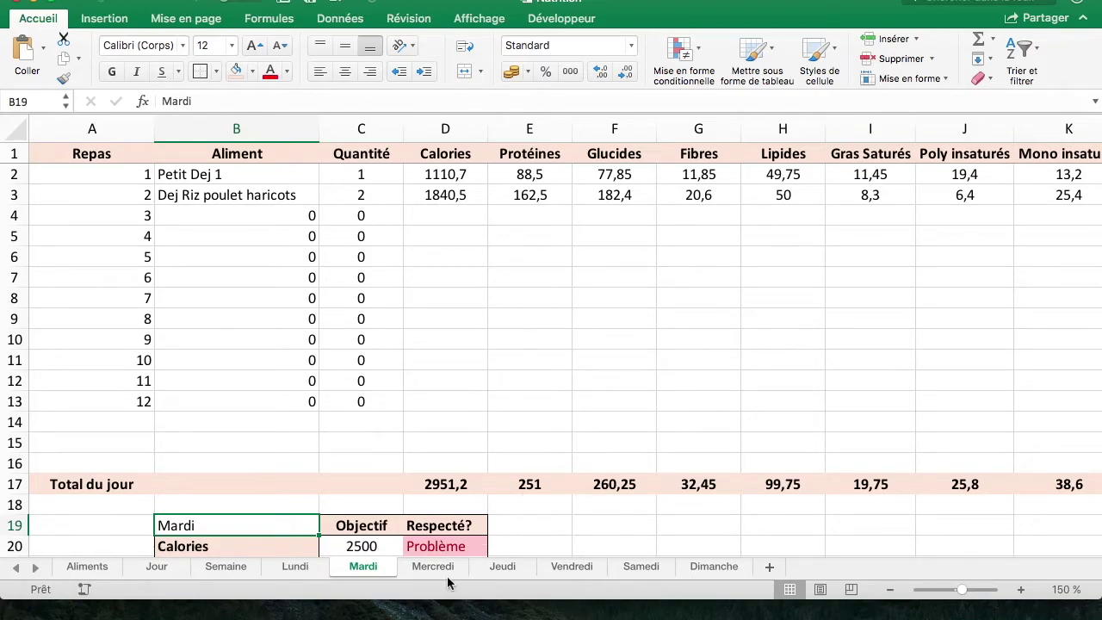
pyautogui.click(241, 567)
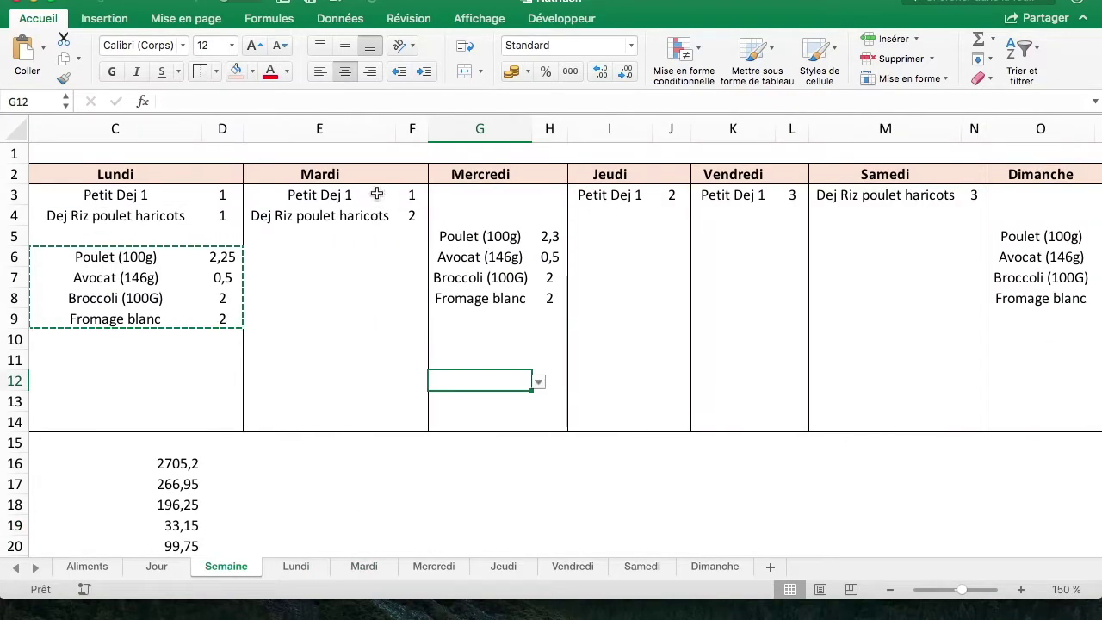
pyautogui.moveTo(283, 196); pyautogui.dragTo(379, 215)
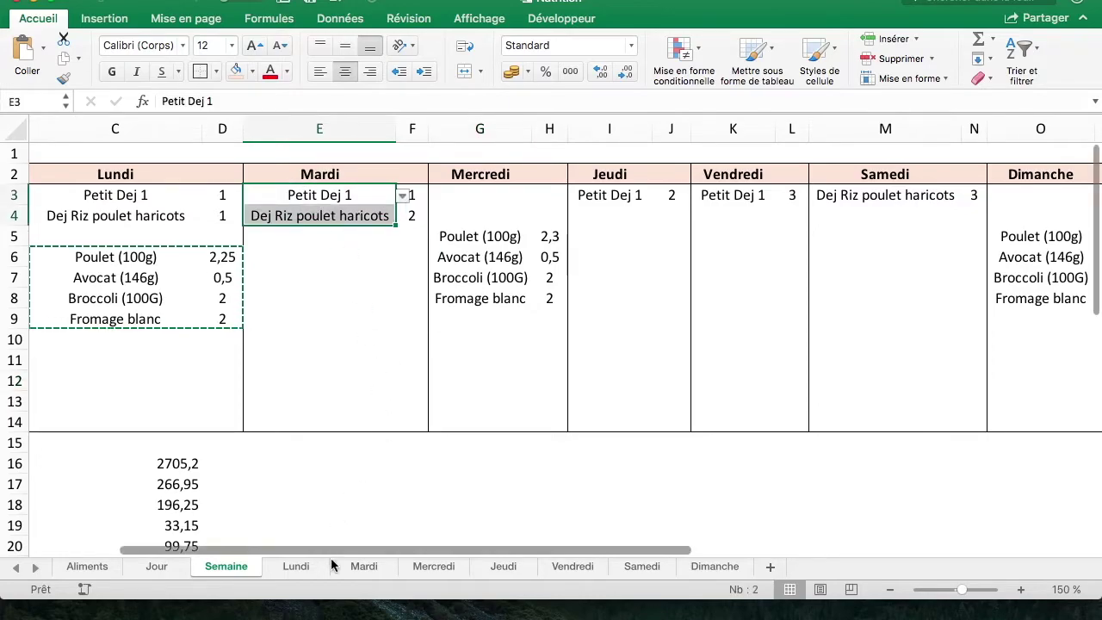
pyautogui.click(364, 567)
# Step: Set the day name in B19 of the Mercredi and Jeudi sheets
pyautogui.click(434, 568)
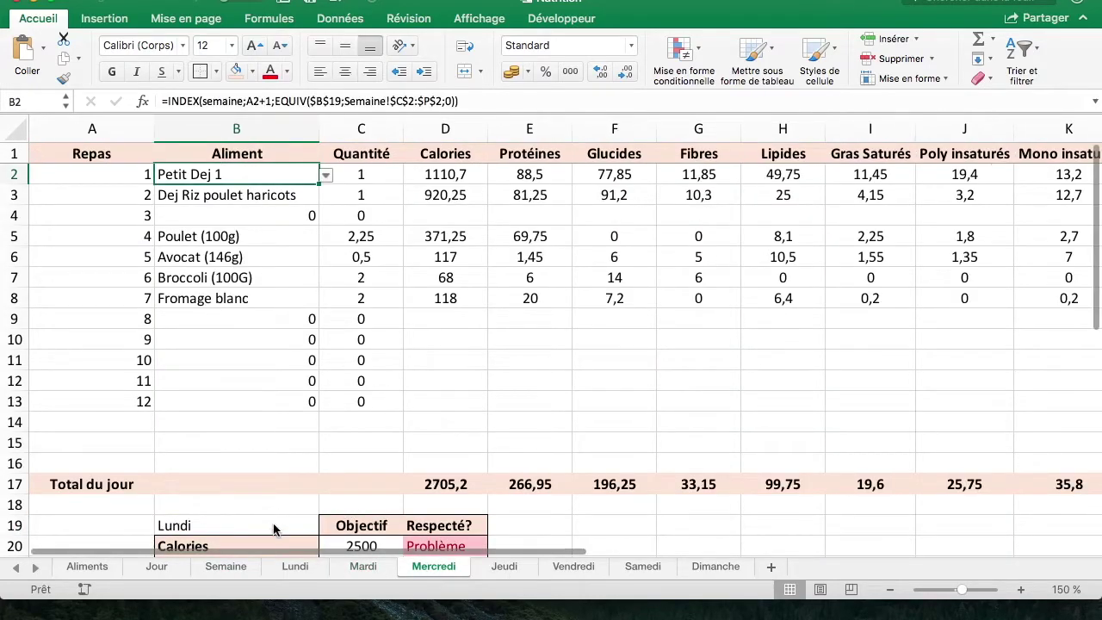
pyautogui.click(274, 527)
pyautogui.write('Mercredi')
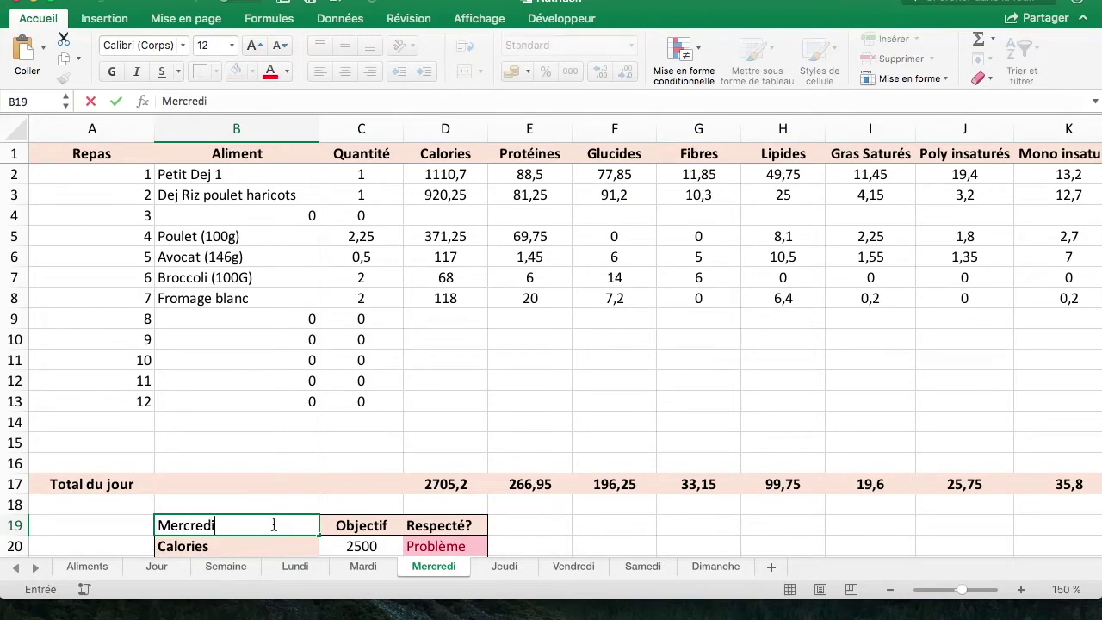
pyautogui.press('Return')
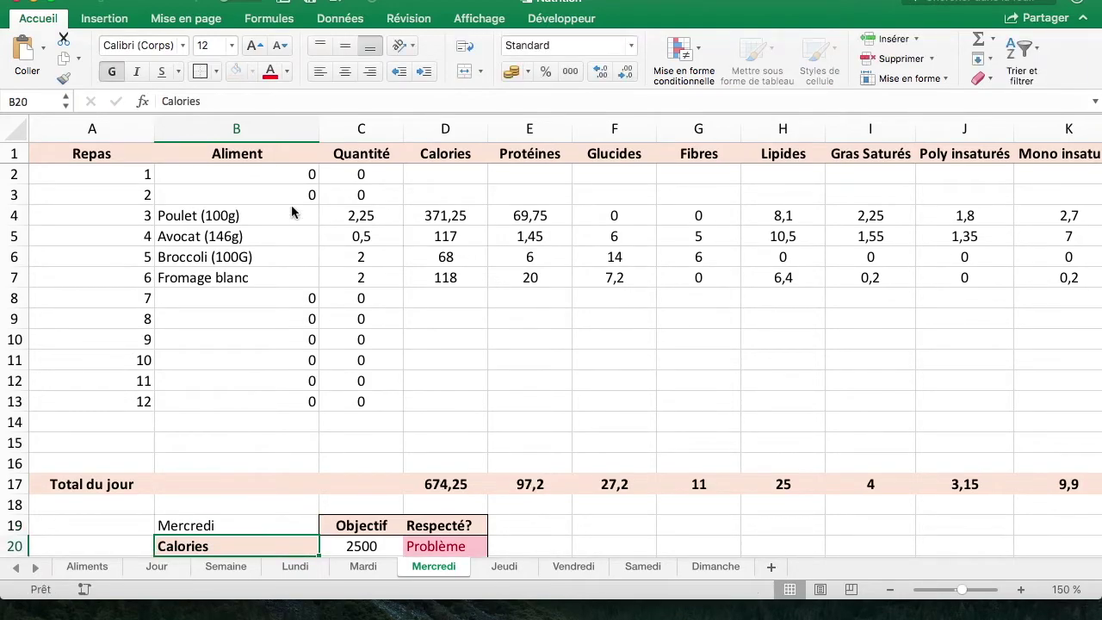
pyautogui.click(249, 566)
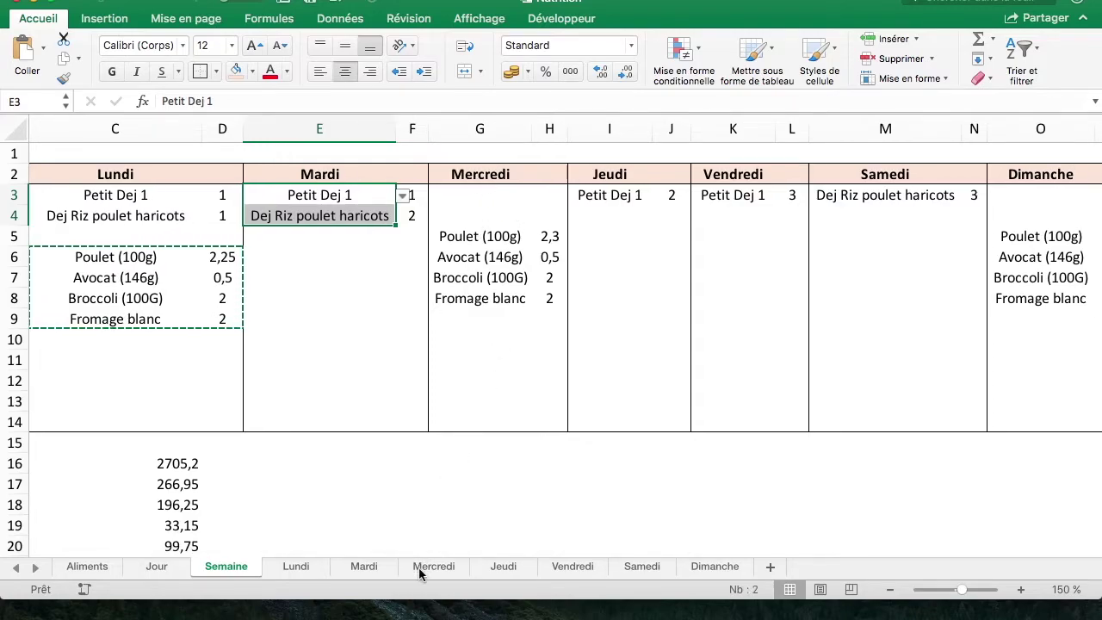
pyautogui.click(445, 570)
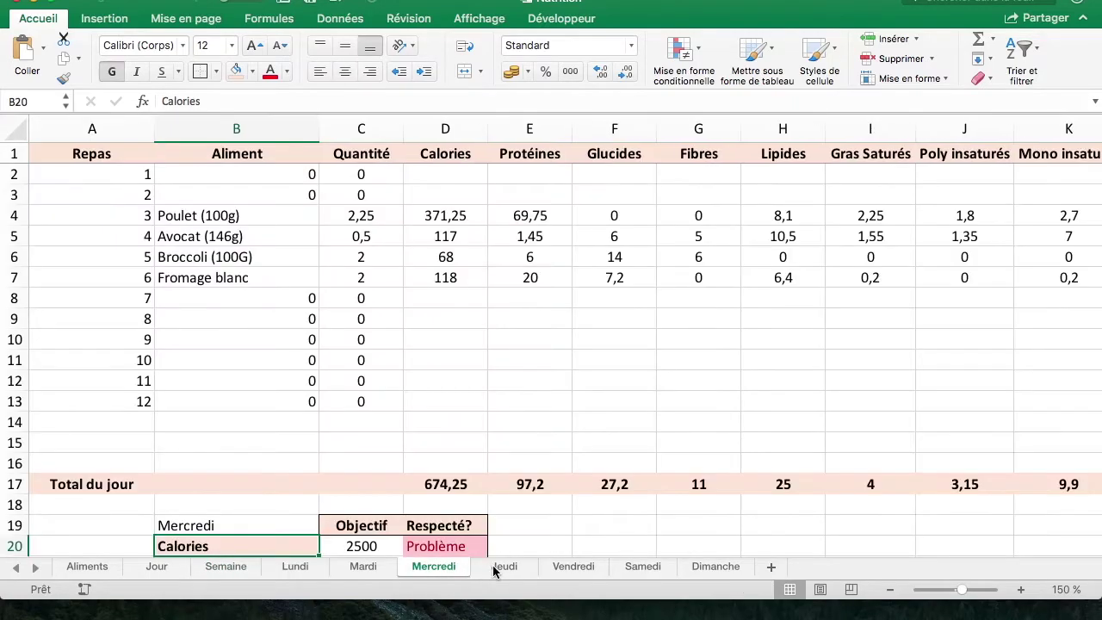
pyautogui.click(497, 572)
pyautogui.click(242, 527)
pyautogui.write('Jeud')
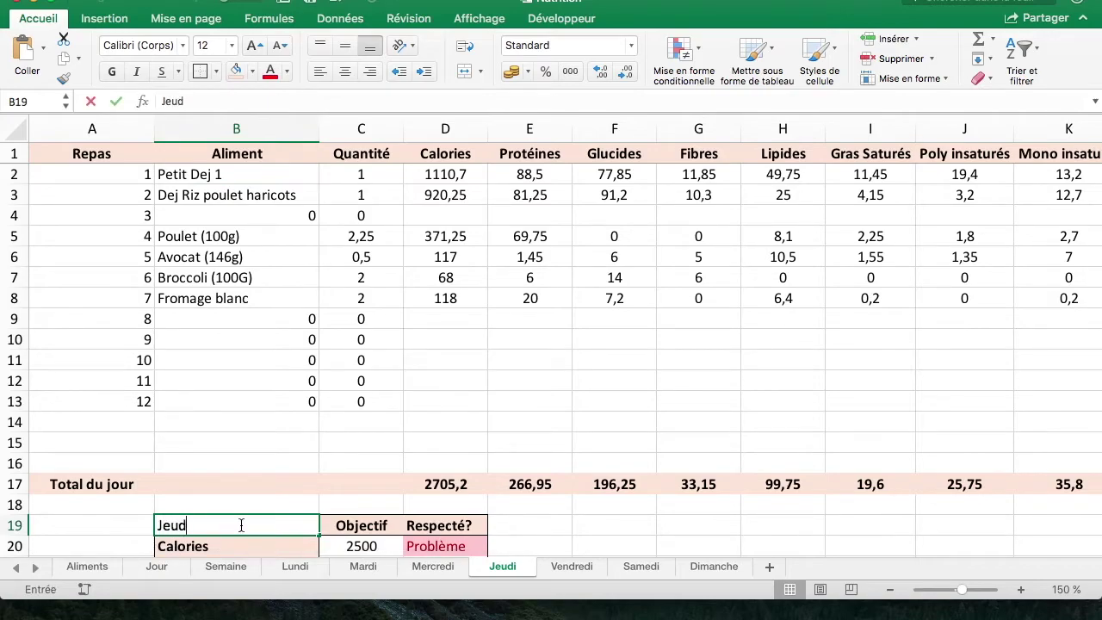
pyautogui.press('Return')
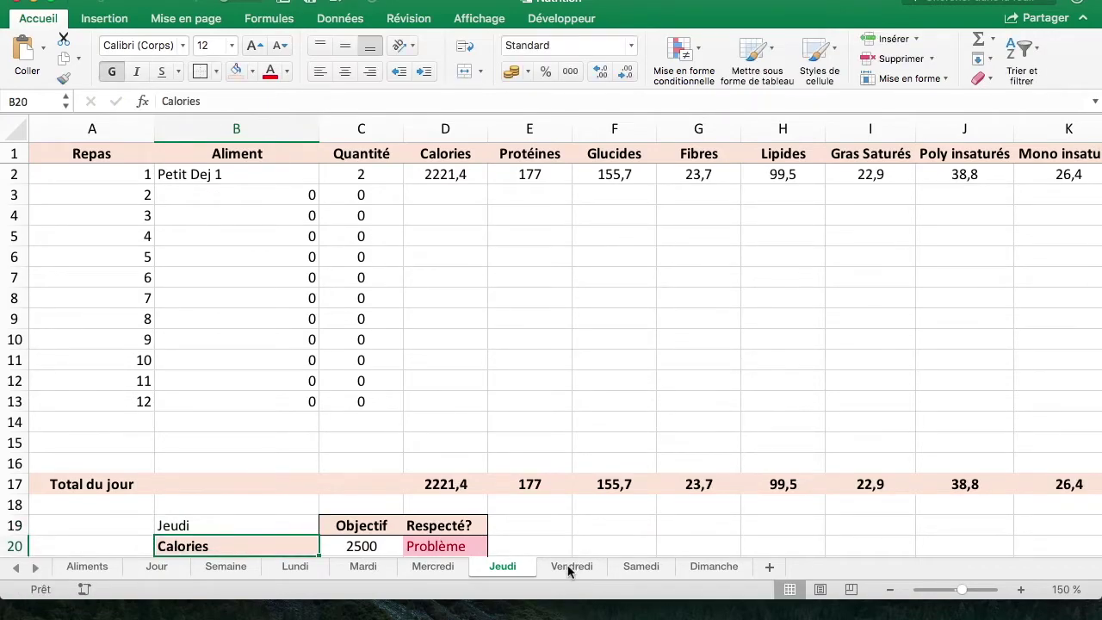
# Step: Set B19 to Vendredi and Samedi on their respective sheets
pyautogui.click(568, 569)
pyautogui.click(294, 523)
pyautogui.write('Ve')
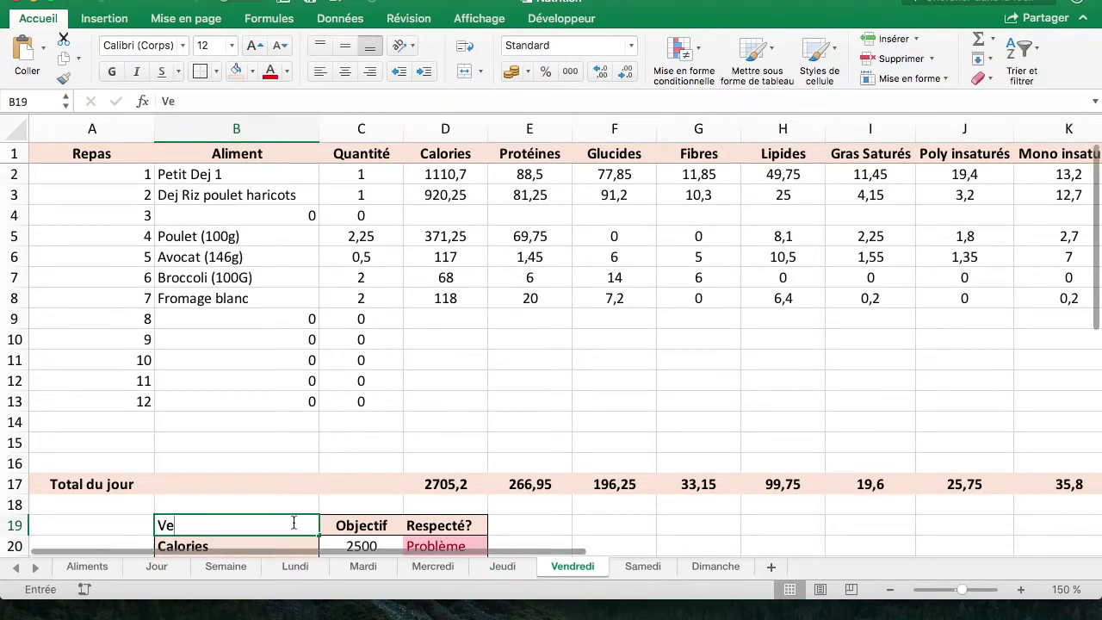
pyautogui.write('dnre')
pyautogui.press('BackSpace')
pyautogui.press('BackSpace')
pyautogui.press('BackSpace')
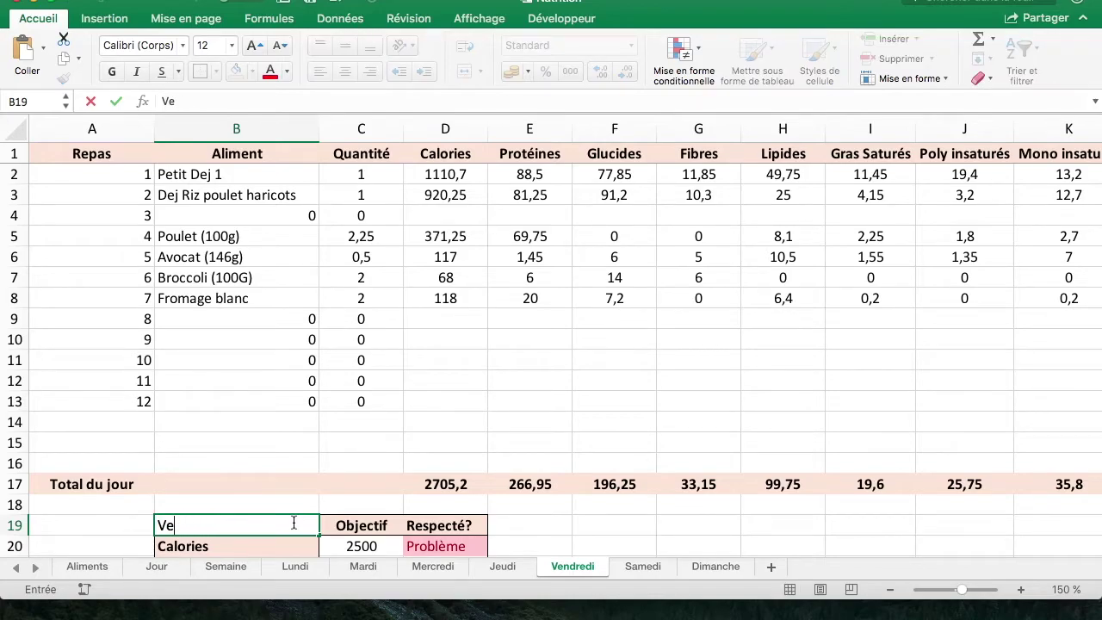
pyautogui.press('Return')
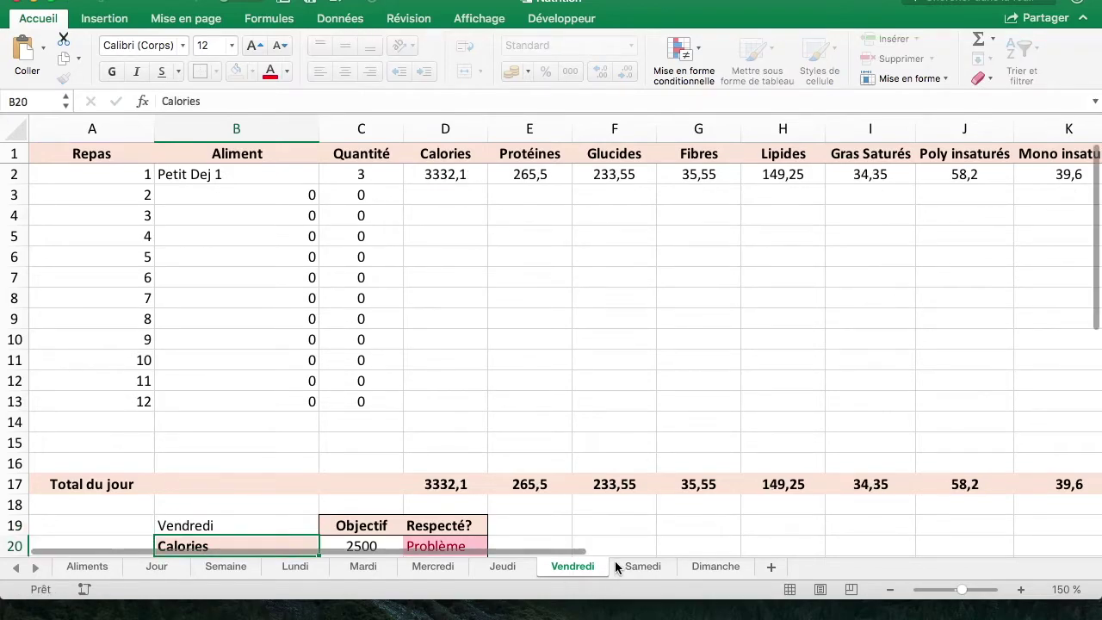
pyautogui.click(642, 567)
pyautogui.click(291, 525)
pyautogui.write('Samedi')
pyautogui.press('Return')
# Step: Enter 'Dimanche' in B19 of the Dimanche sheet and go back to Semaine
pyautogui.click(714, 567)
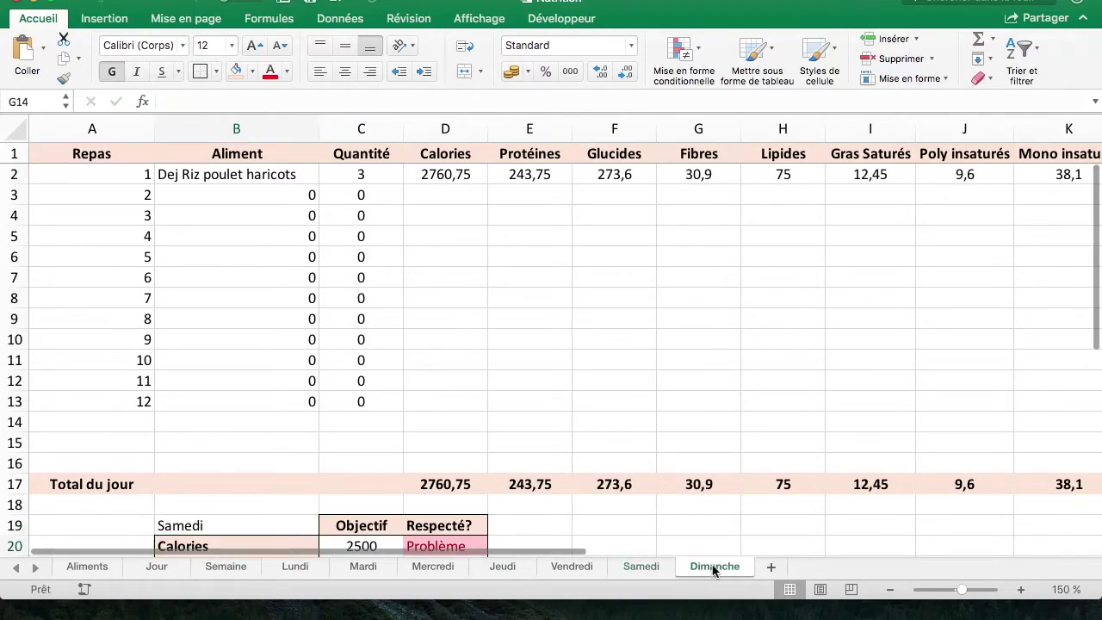
pyautogui.click(215, 487)
pyautogui.write('Dimanche')
pyautogui.press('Return')
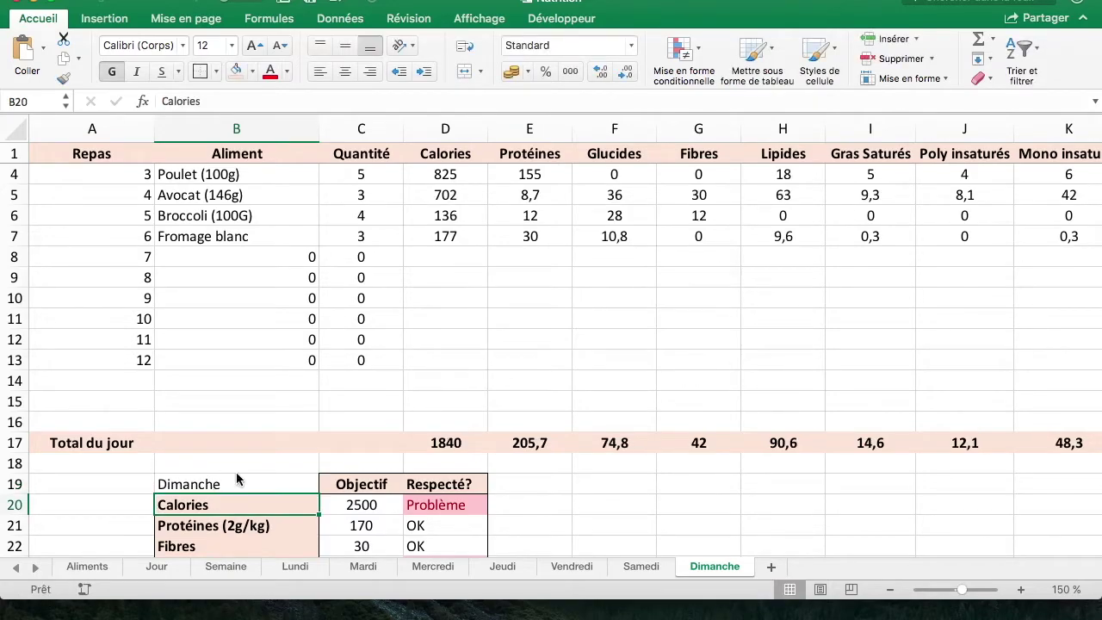
pyautogui.click(228, 567)
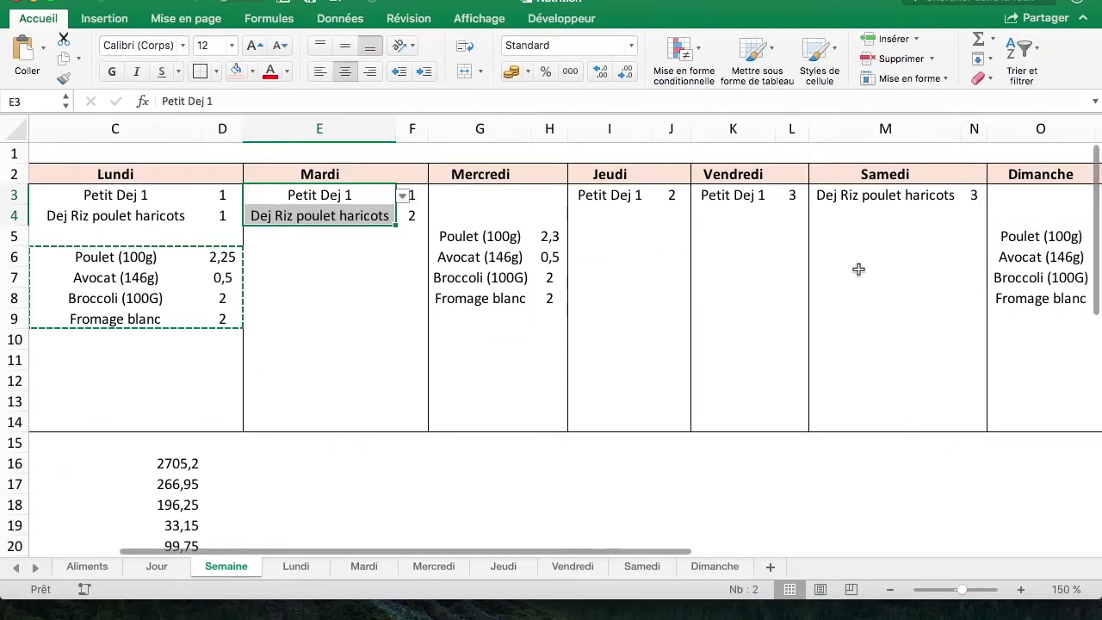
# Step: Review the Lundi sheet's objectives table and its nutrient labels in column B
pyautogui.hscroll(-2, 577, 308)
pyautogui.scroll(-3, 327, 362)
pyautogui.hscroll(-2, 262, 415)
pyautogui.hscroll(-1, 86, 360)
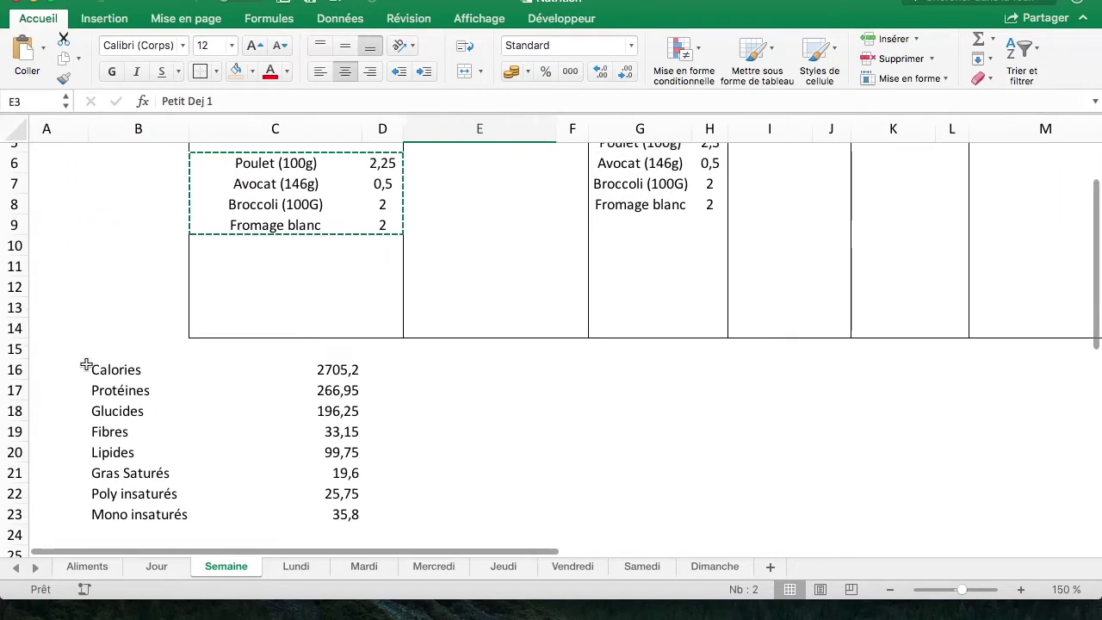
pyautogui.scroll(-1, 172, 422)
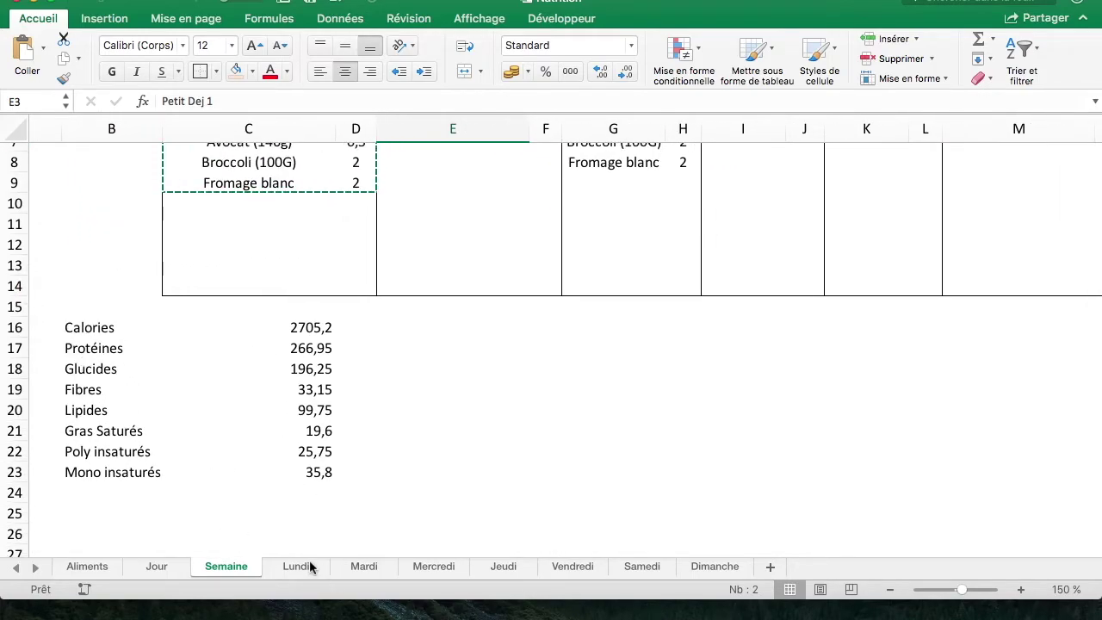
pyautogui.click(296, 565)
pyautogui.scroll(-1, 334, 474)
pyautogui.scroll(-3, 362, 457)
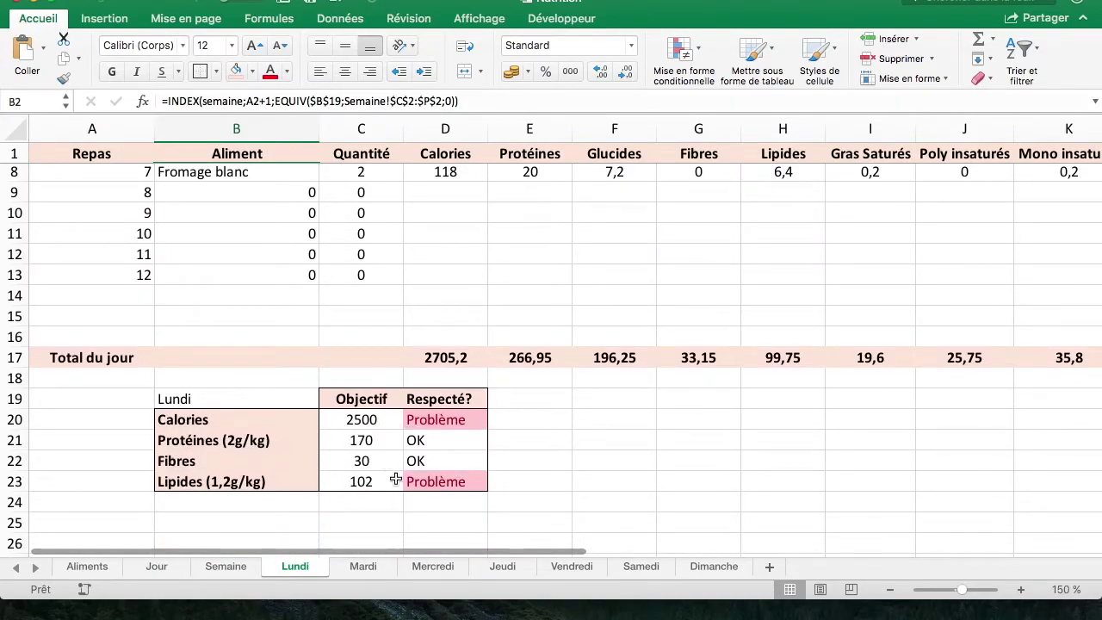
pyautogui.moveTo(200, 400); pyautogui.dragTo(426, 480)
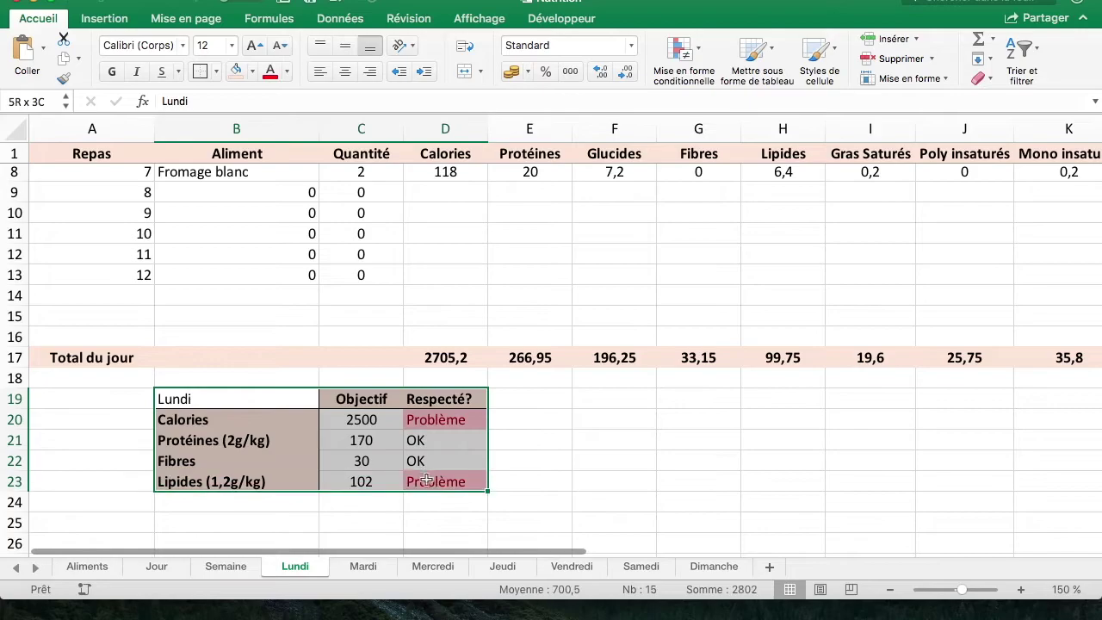
pyautogui.click(502, 447)
pyautogui.moveTo(112, 419); pyautogui.dragTo(489, 485)
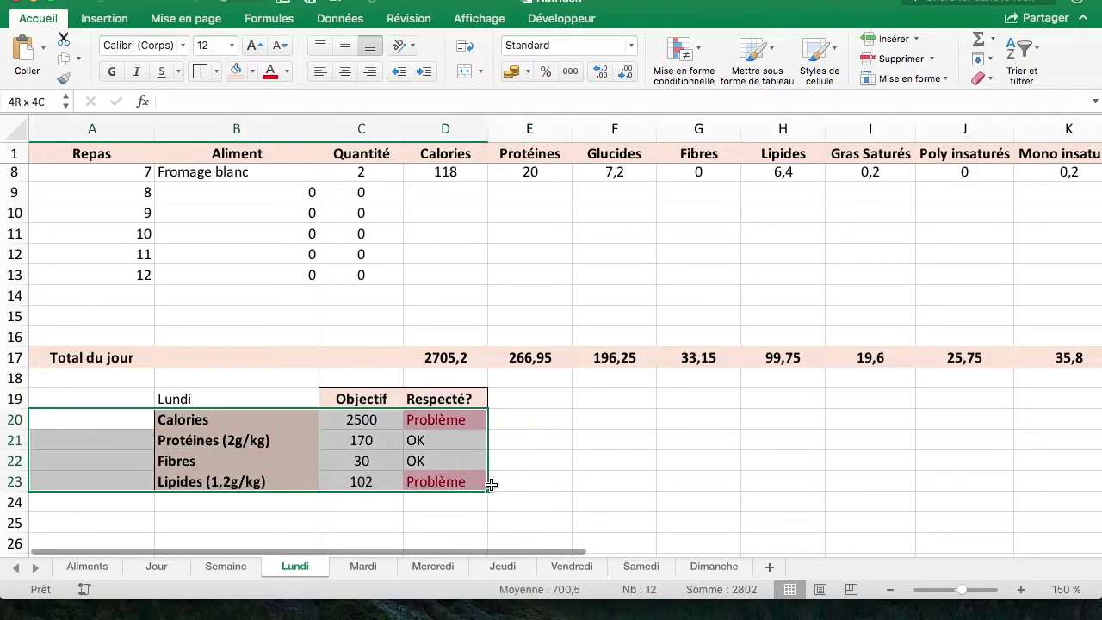
pyautogui.click(636, 417)
pyautogui.moveTo(310, 423); pyautogui.dragTo(258, 484)
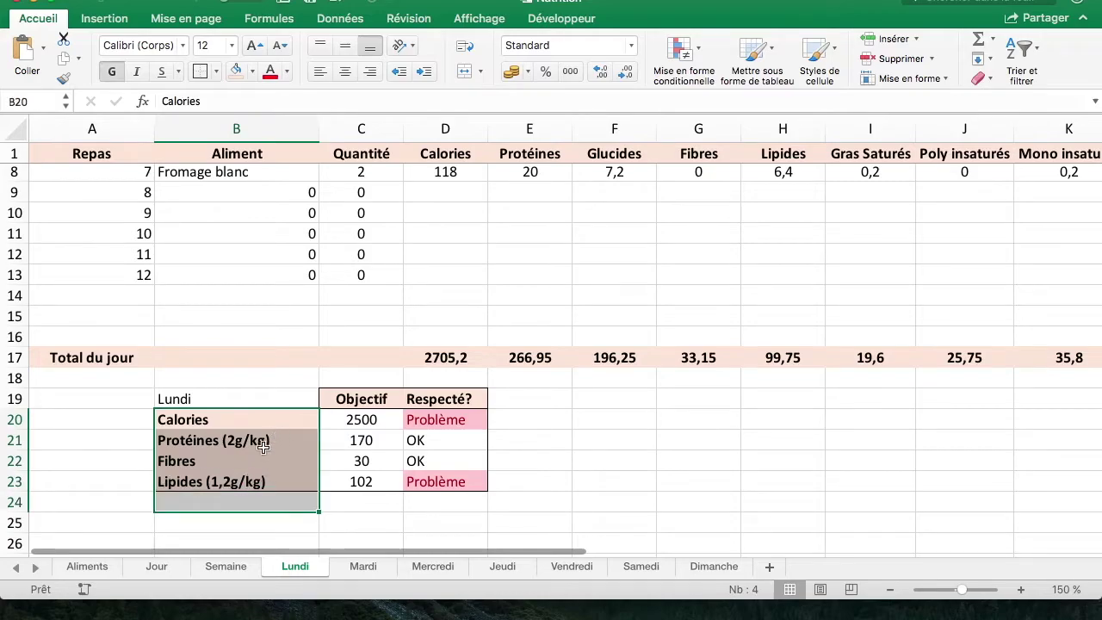
# Step: On Semaine, inspect the weekly nutrient totals and select Lundi's totals in C16:C23
pyautogui.click(228, 567)
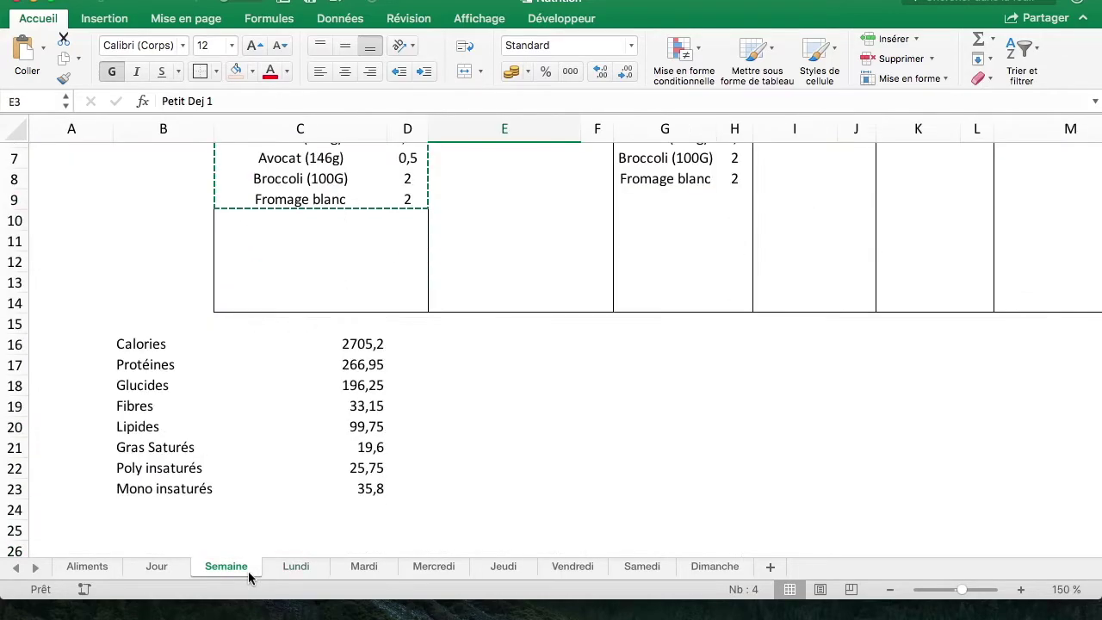
pyautogui.moveTo(358, 320); pyautogui.dragTo(364, 500)
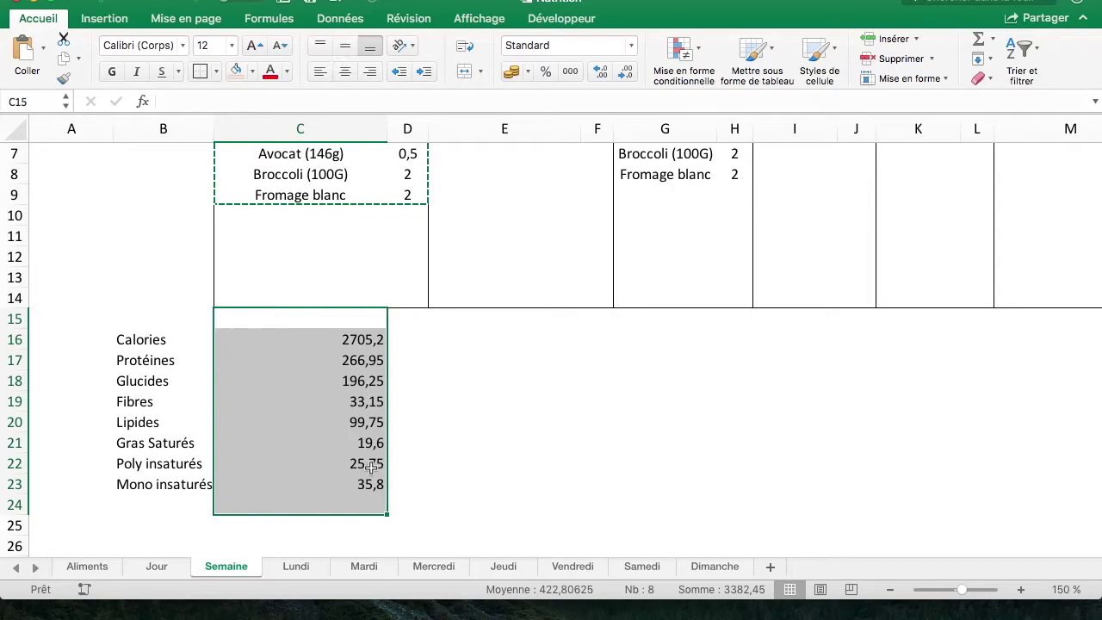
pyautogui.scroll(4, 415, 292)
pyautogui.scroll(2, 414, 295)
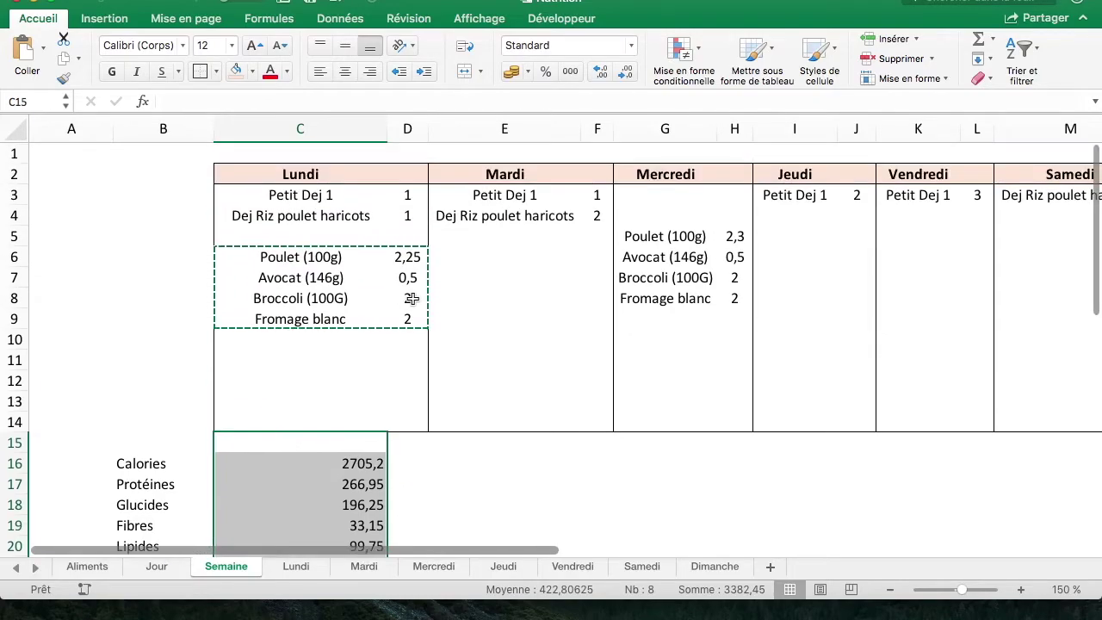
pyautogui.scroll(-4, 360, 331)
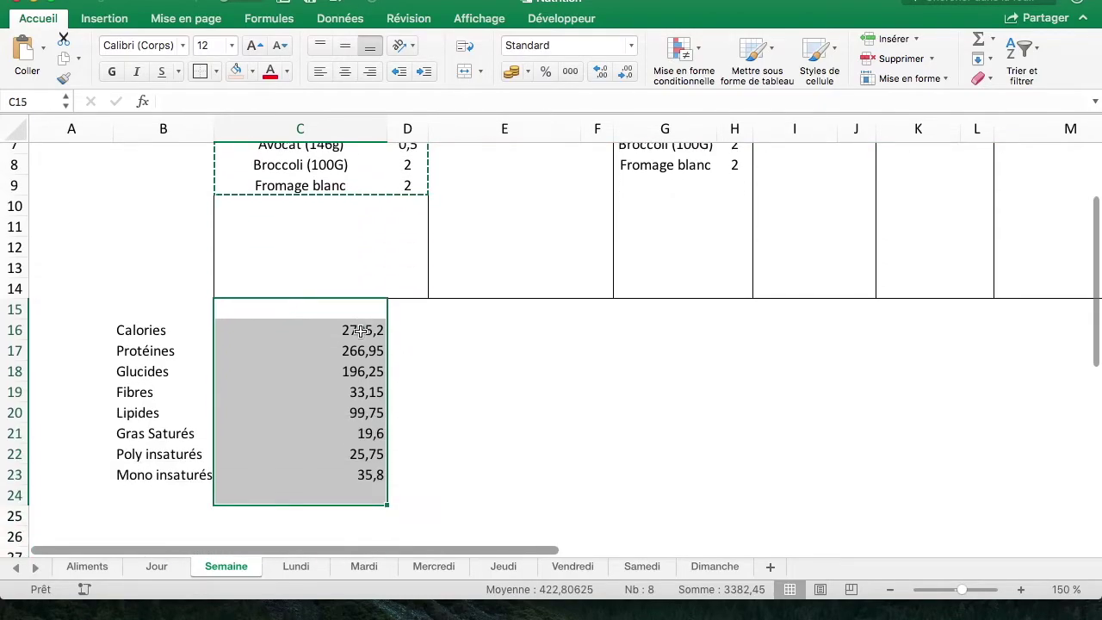
pyautogui.scroll(-3, 361, 331)
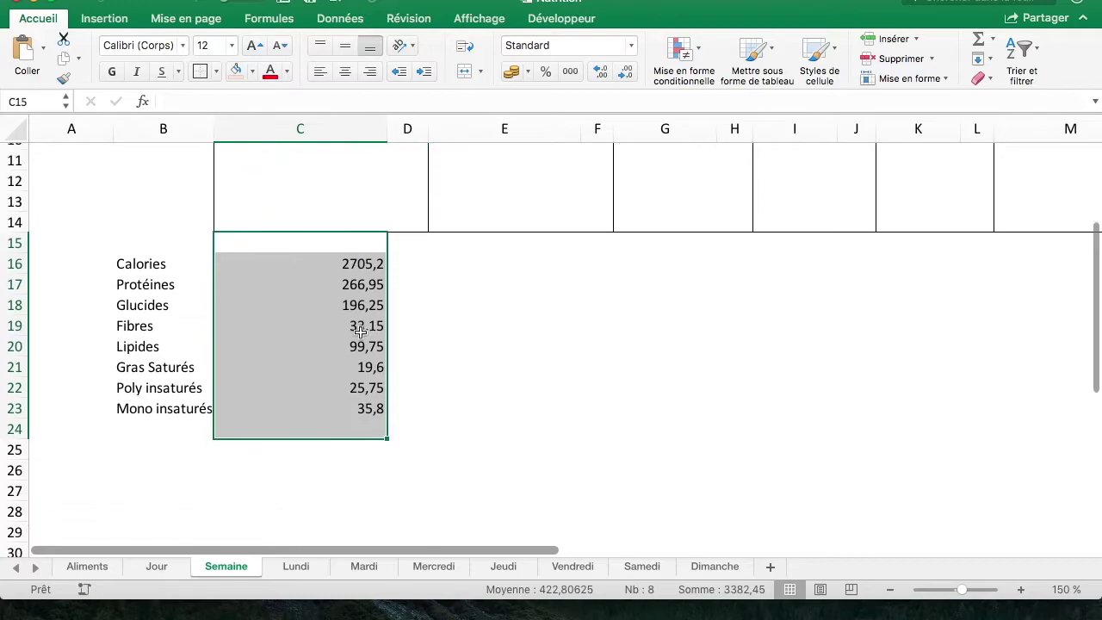
pyautogui.click(176, 455)
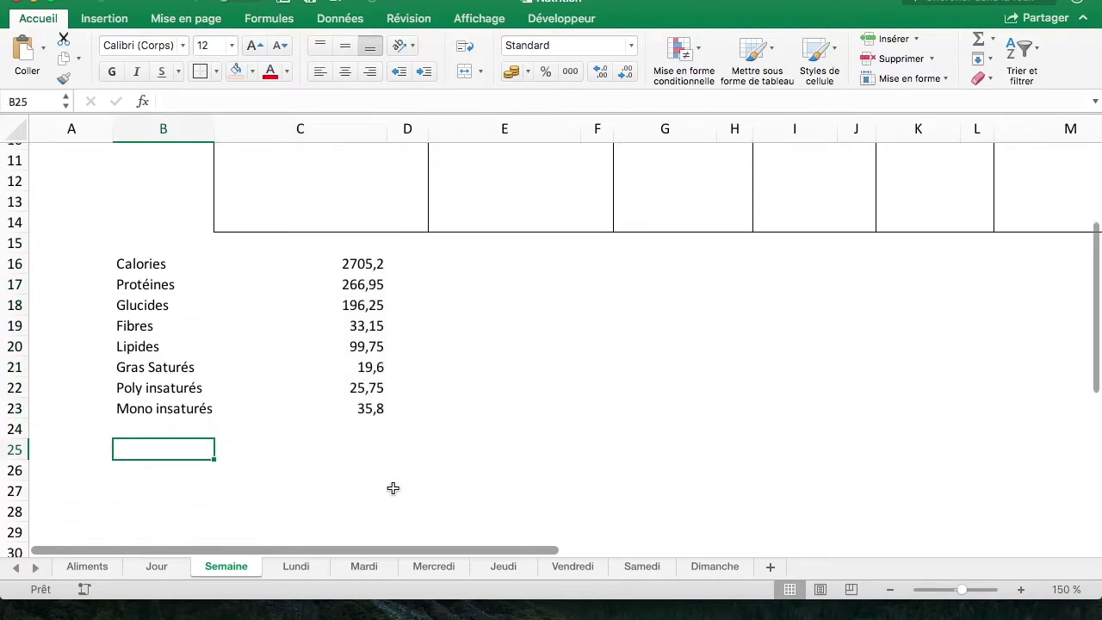
pyautogui.click(468, 347)
pyautogui.scroll(1, 468, 344)
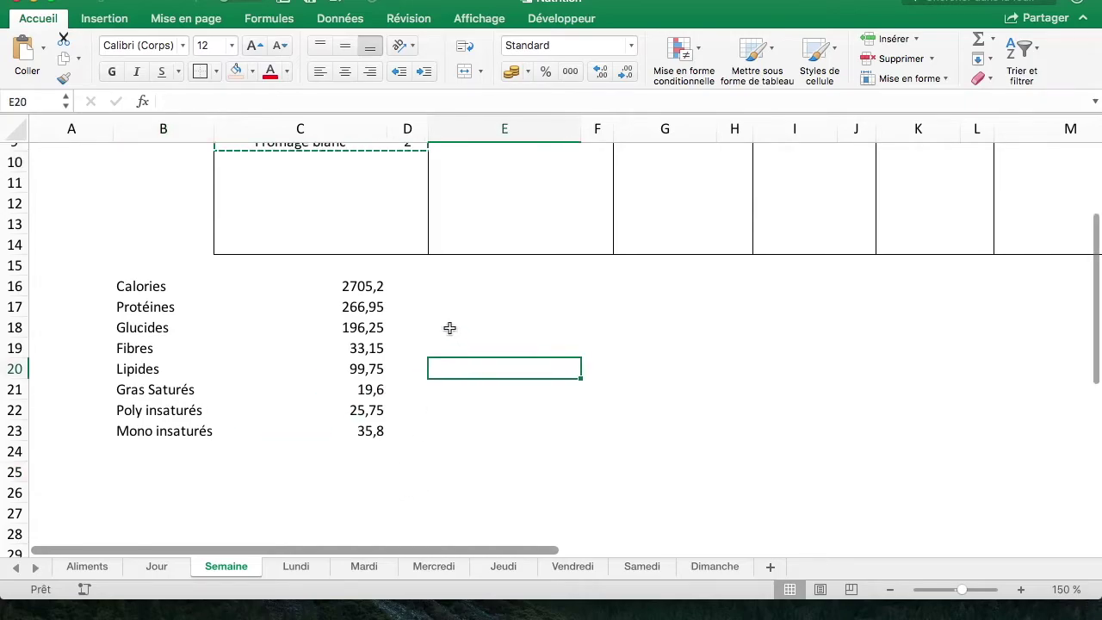
pyautogui.moveTo(334, 286); pyautogui.dragTo(357, 428)
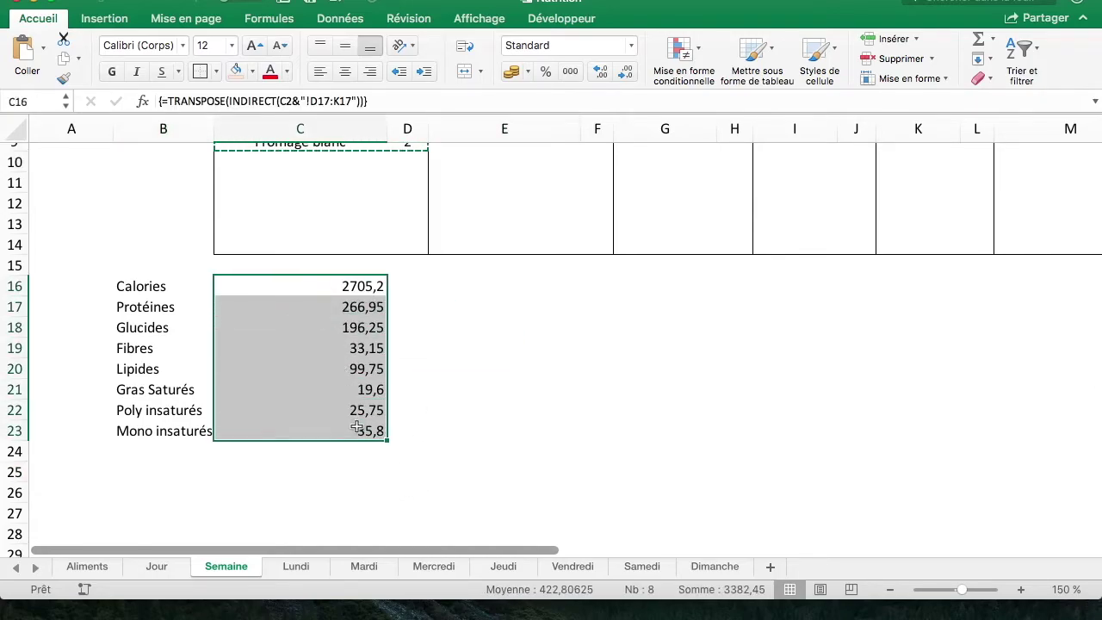
# Step: Paste Lundi's totals formula block into E16 for Mardi and compare against the day sheets
pyautogui.hotkey('ctrl', 'c')
pyautogui.click(472, 283)
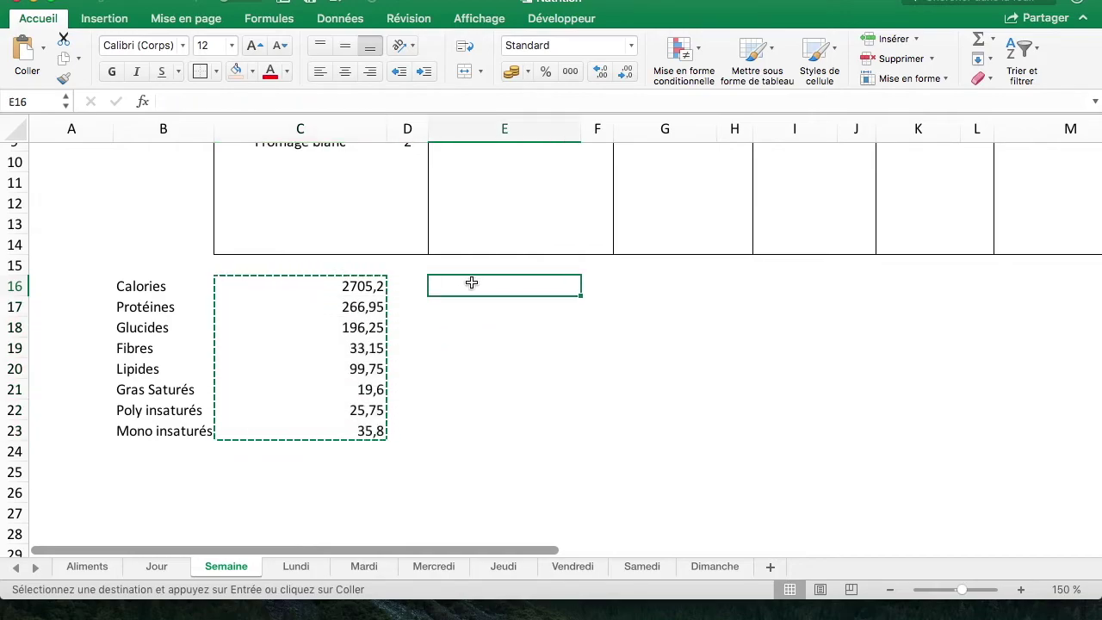
pyautogui.scroll(3, 488, 283)
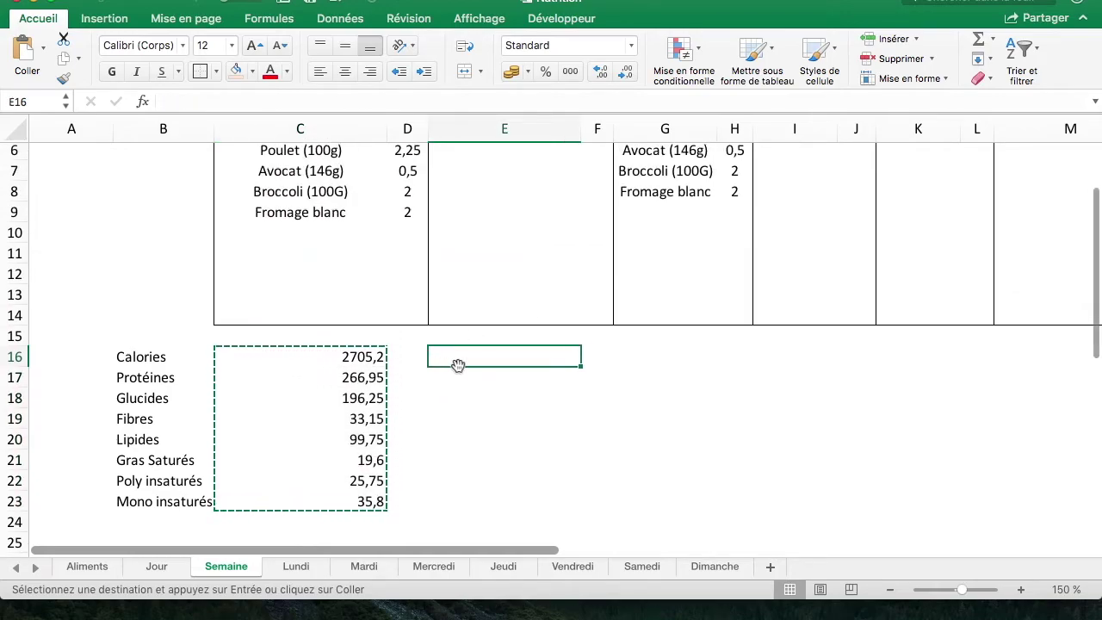
pyautogui.hotkey('ctrl', 'v')
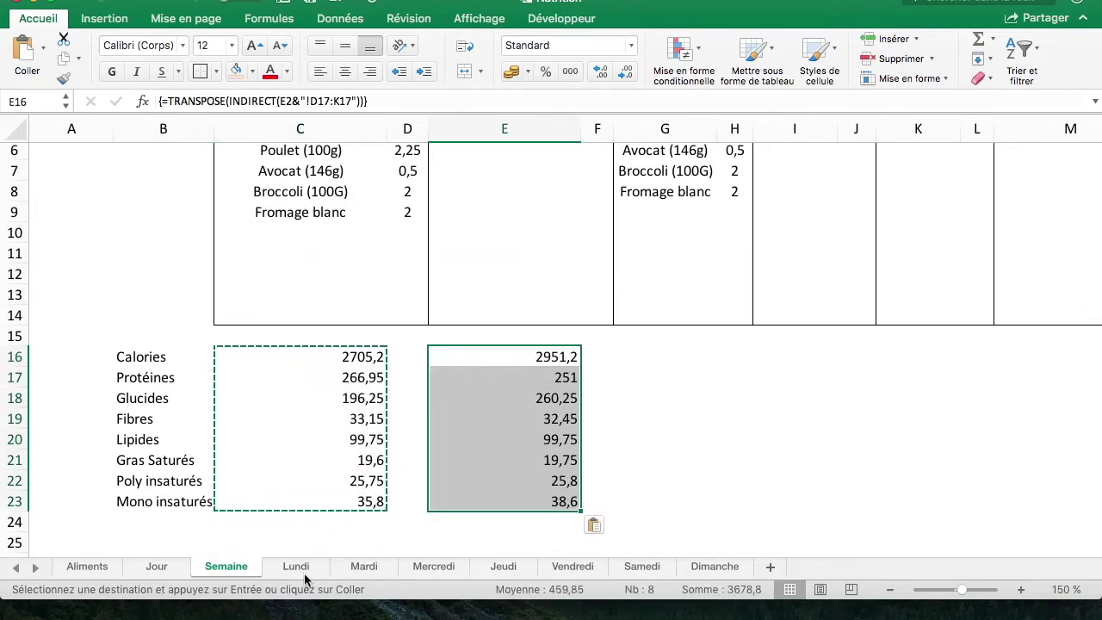
pyautogui.scroll(4, 523, 316)
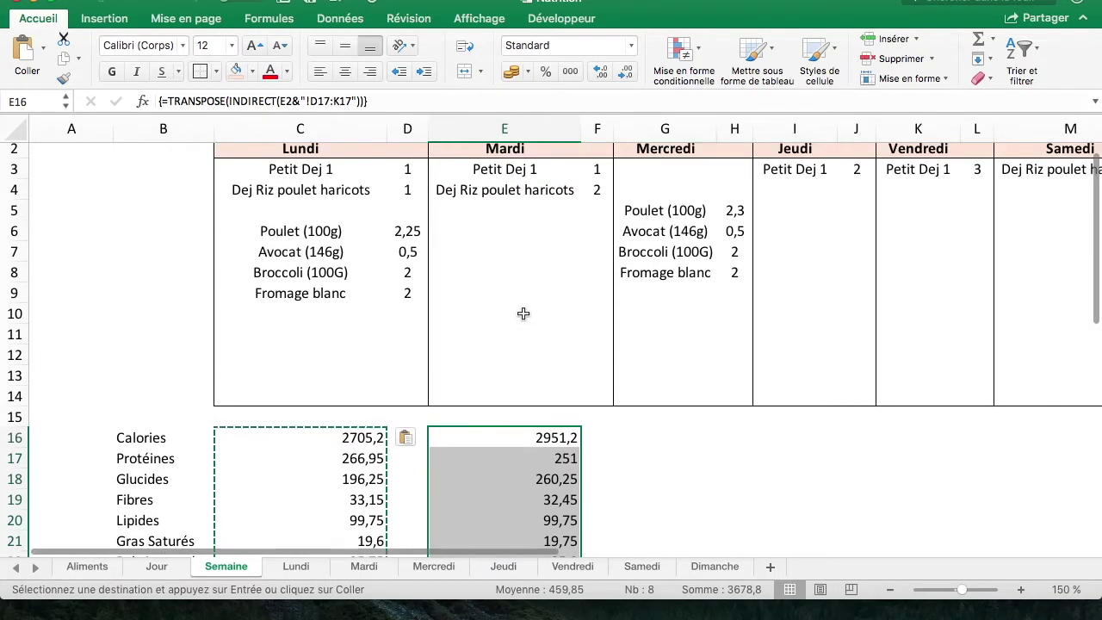
pyautogui.scroll(-1, 523, 314)
pyautogui.scroll(1, 524, 314)
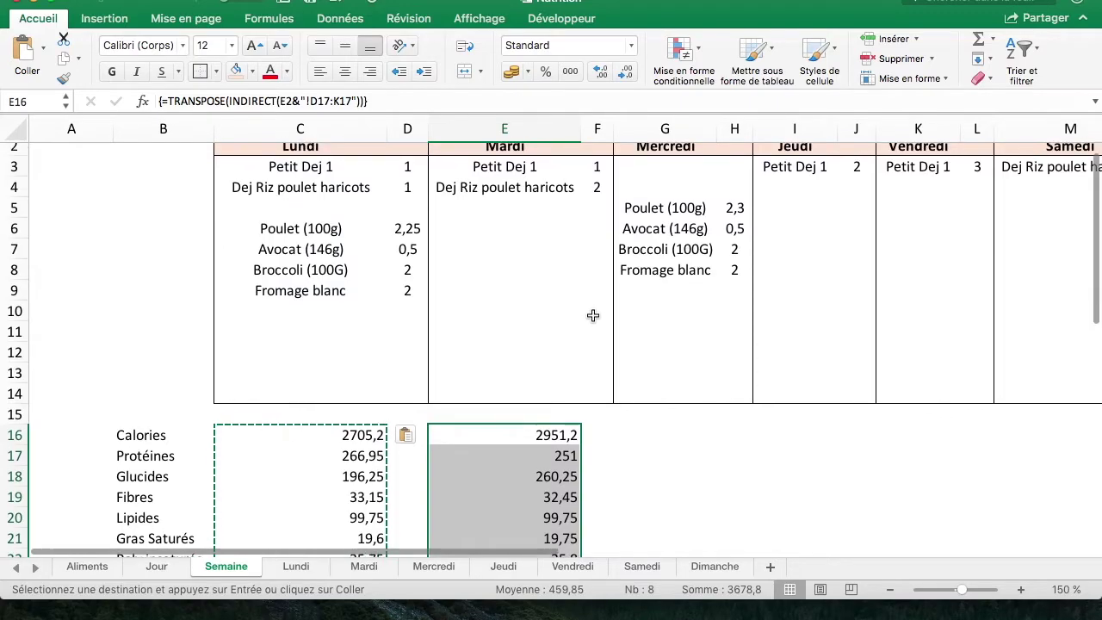
pyautogui.click(364, 568)
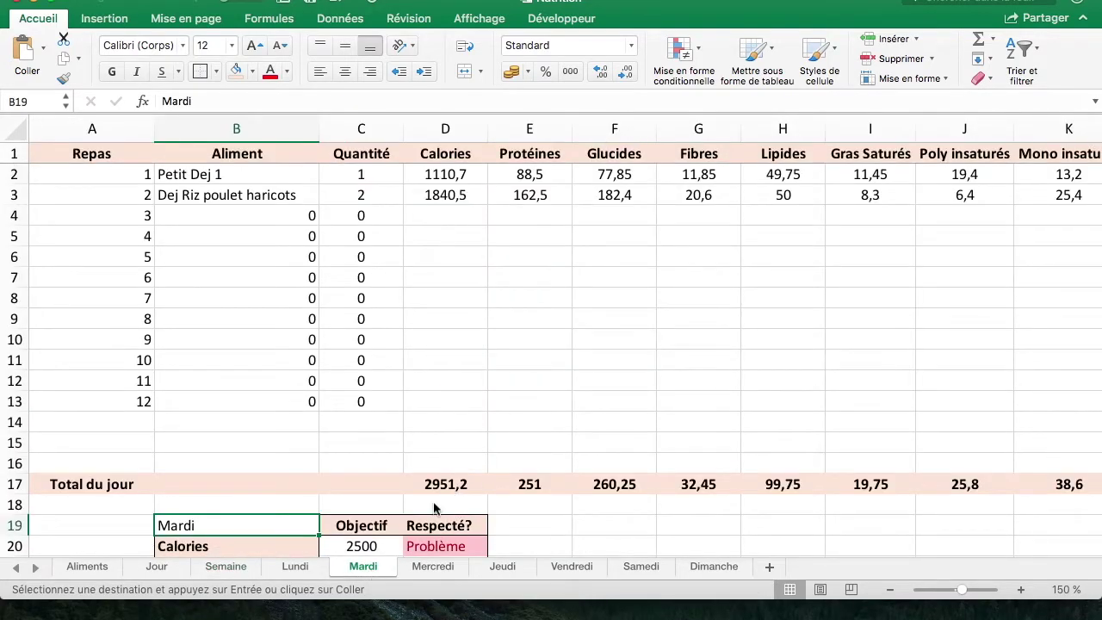
pyautogui.click(282, 568)
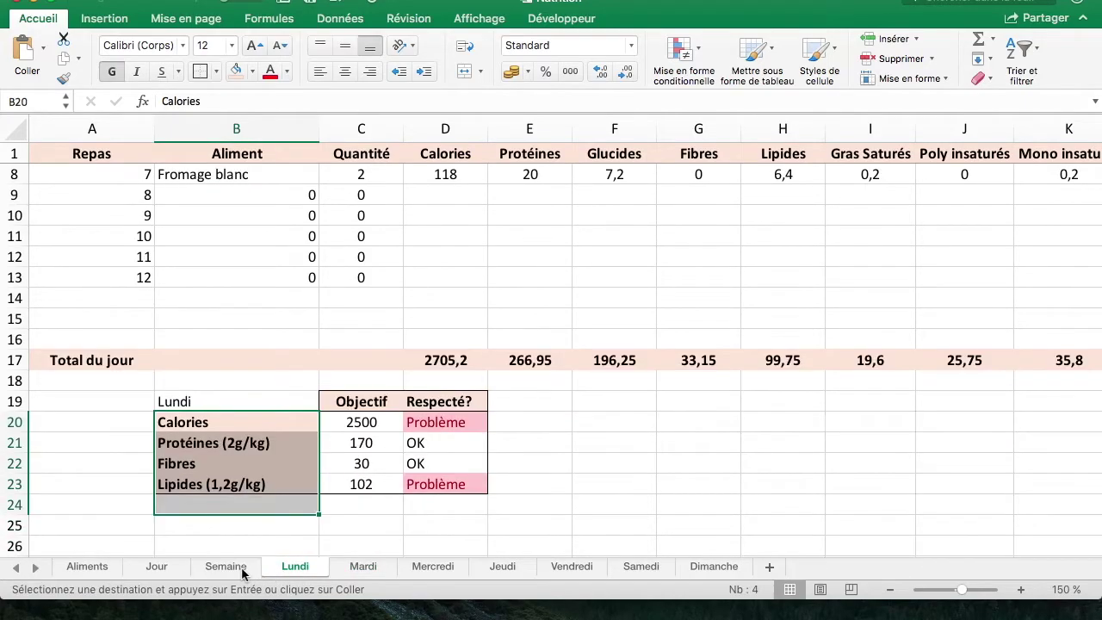
pyautogui.click(228, 568)
# Step: Paste the totals formula into G16, I16, K16, M16 and O16 for Mercredi through Dimanche
pyautogui.press('super+c')
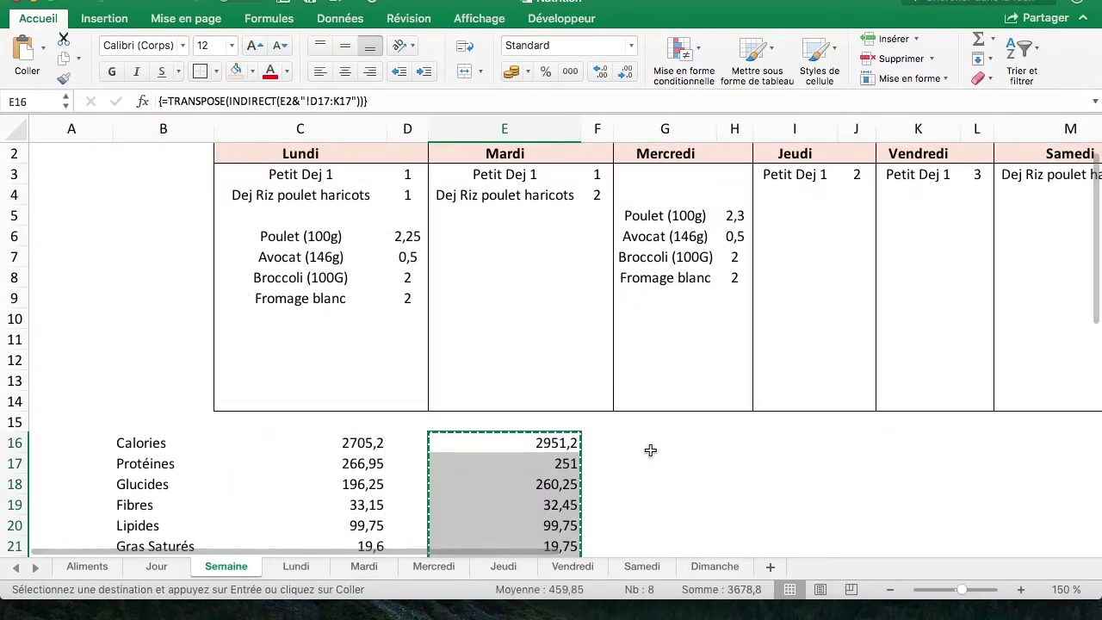
pyautogui.click(664, 443)
pyautogui.keyDown('super'); pyautogui.click(792, 442); pyautogui.keyUp('super')
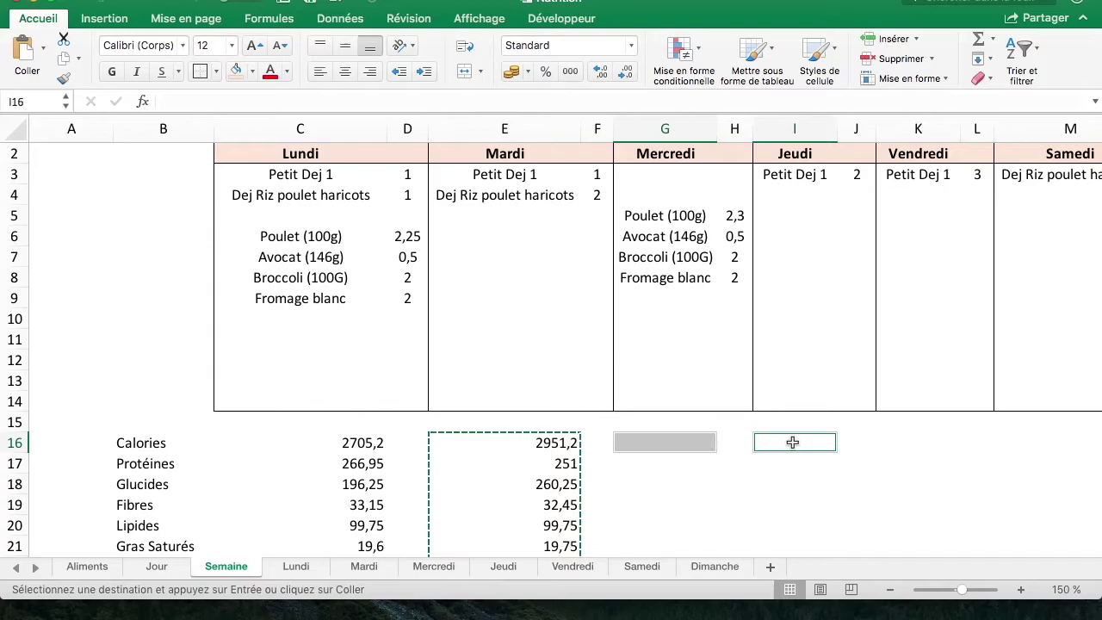
pyautogui.keyDown('super'); pyautogui.click(935, 446); pyautogui.keyUp('super')
pyautogui.keyDown('super'); pyautogui.click(1016, 445); pyautogui.keyUp('super')
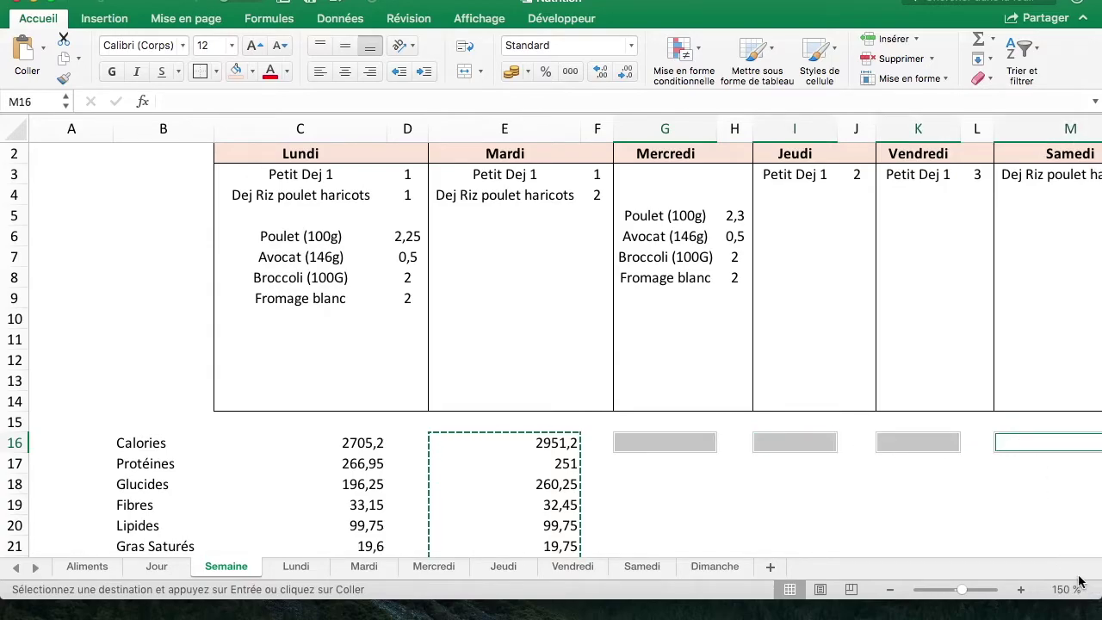
pyautogui.hscroll(2, 1069, 538)
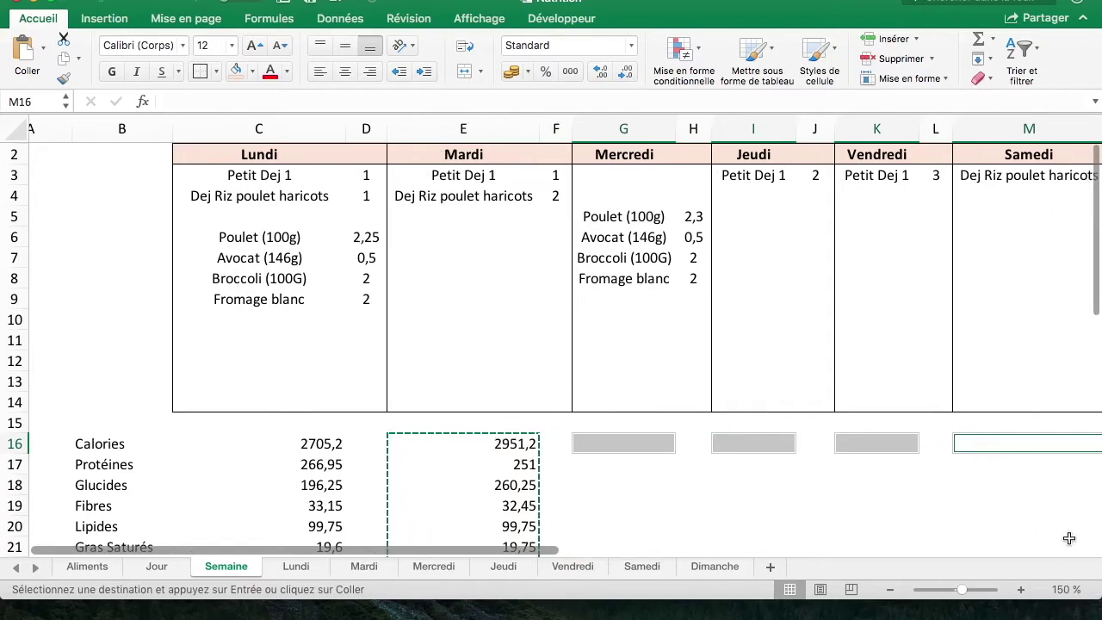
pyautogui.hscroll(3, 1034, 499)
pyautogui.scroll(1, 1034, 499)
pyautogui.keyDown('super'); pyautogui.click(1008, 464); pyautogui.keyUp('super')
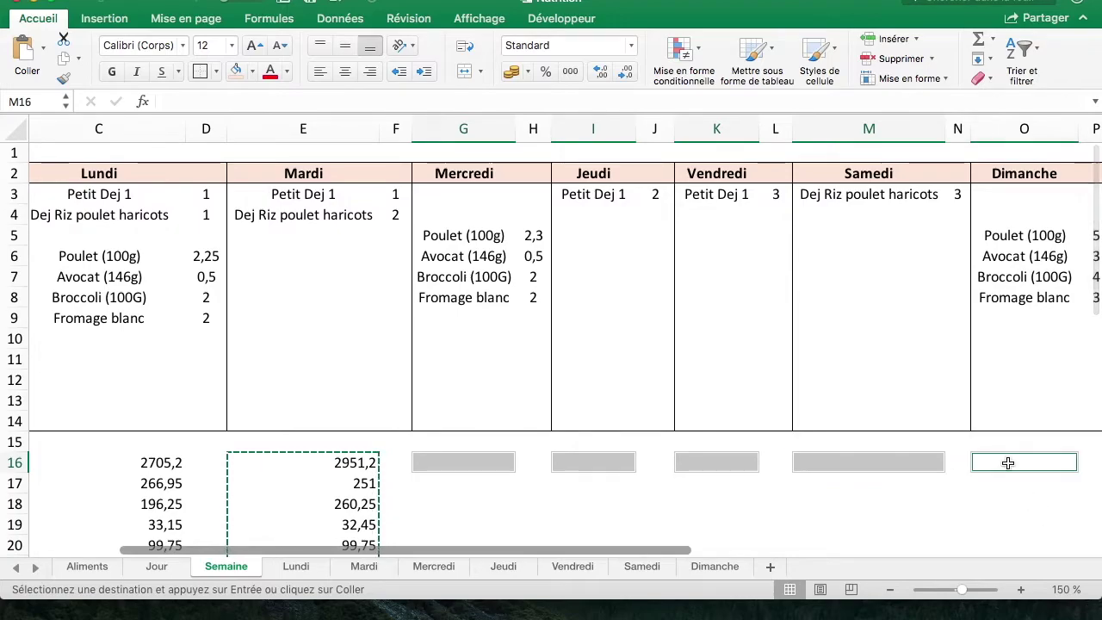
pyautogui.press('super+v')
pyautogui.scroll(-3, 822, 420)
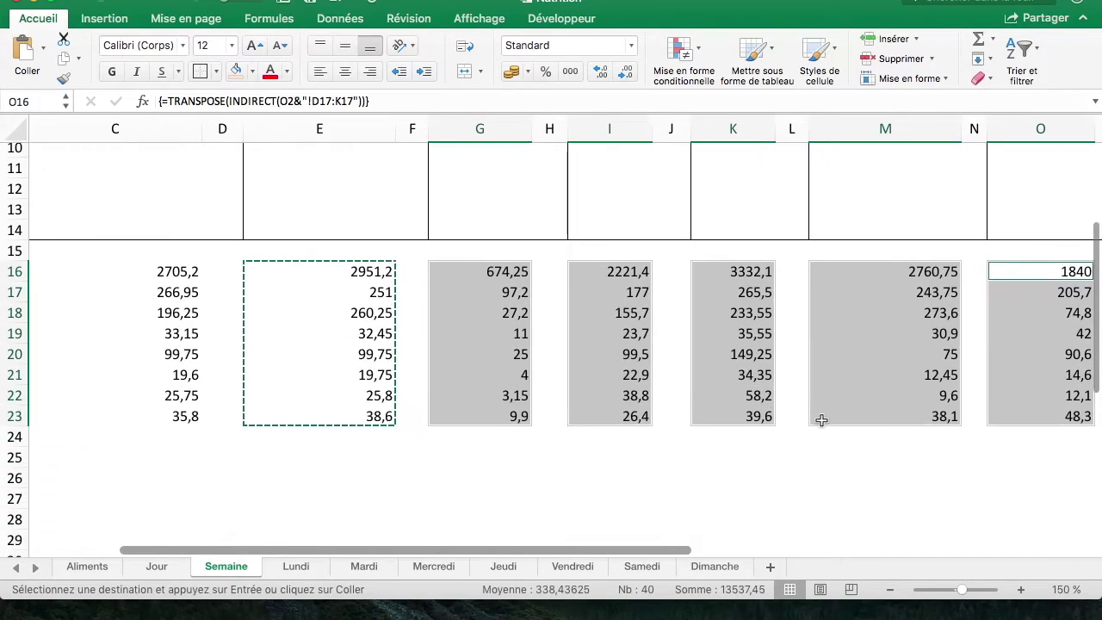
pyautogui.hscroll(-2, 822, 420)
pyautogui.hscroll(-1, 822, 422)
pyautogui.scroll(1, 821, 422)
pyautogui.scroll(-1, 822, 422)
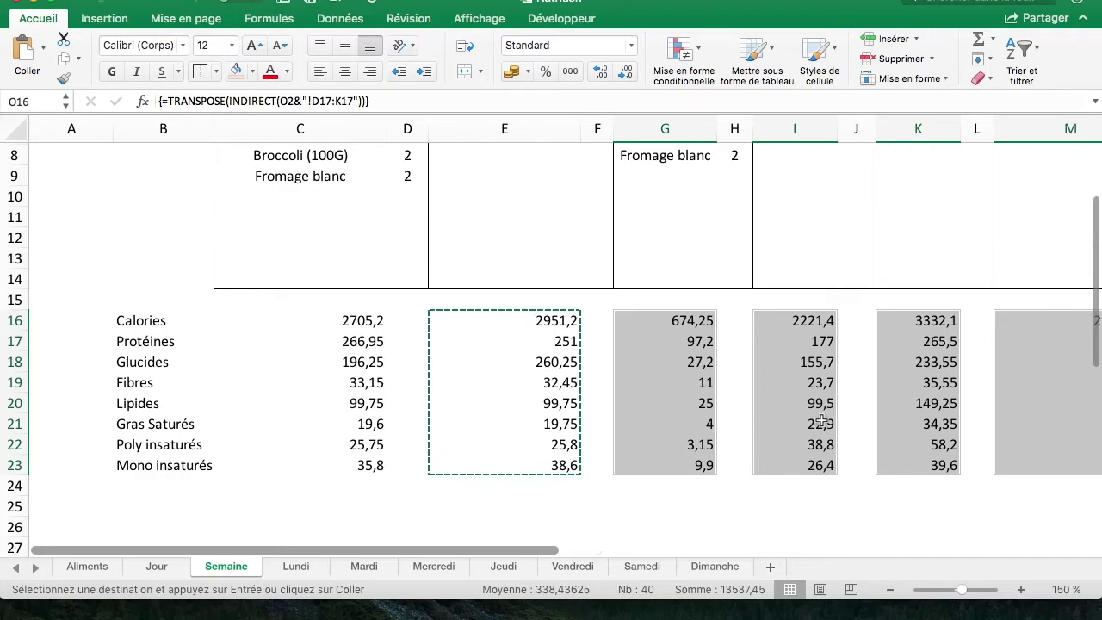
# Step: Centre-align all the daily totals in C16:O23
pyautogui.moveTo(328, 320); pyautogui.dragTo(737, 492)
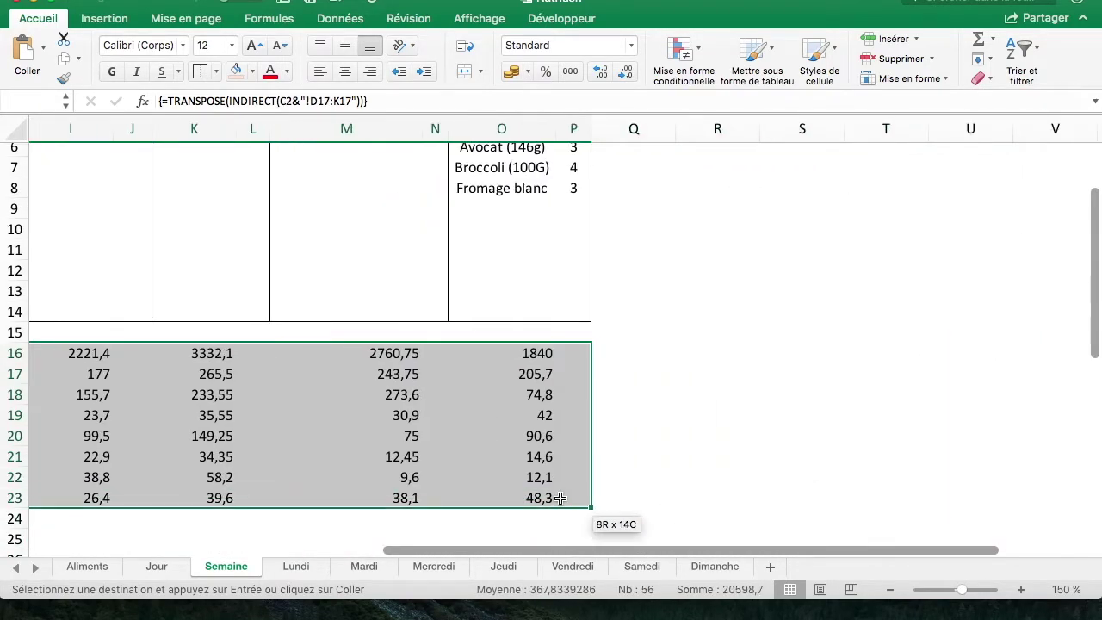
pyautogui.moveTo(737, 493); pyautogui.dragTo(564, 497)
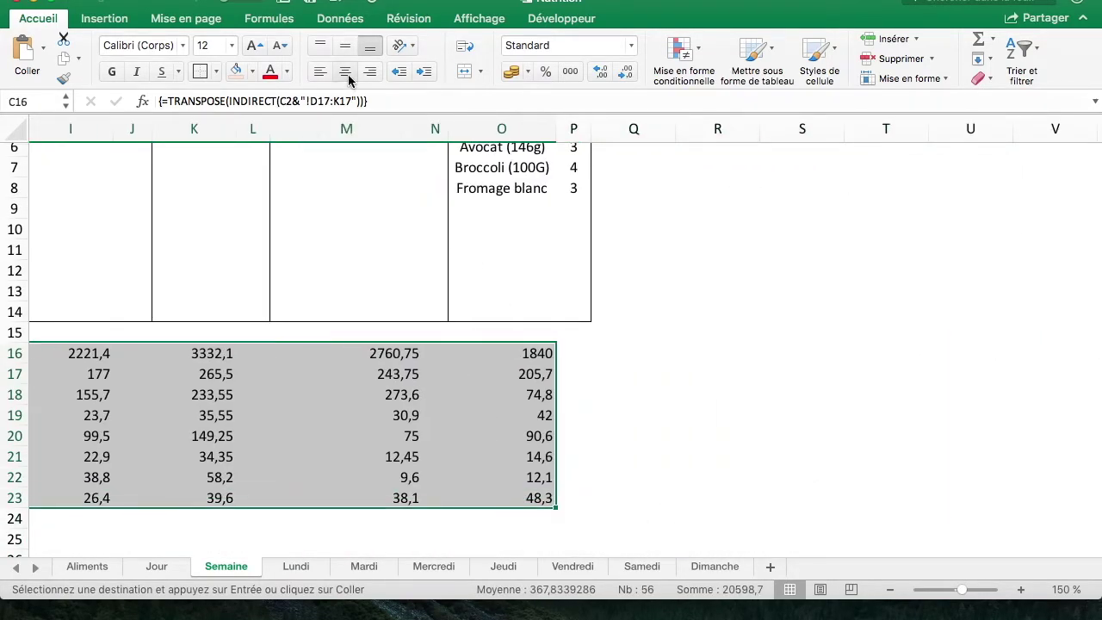
pyautogui.click(346, 74)
pyautogui.click(472, 396)
pyautogui.scroll(-5, 480, 397)
pyautogui.scroll(-2, 480, 397)
pyautogui.click(193, 405)
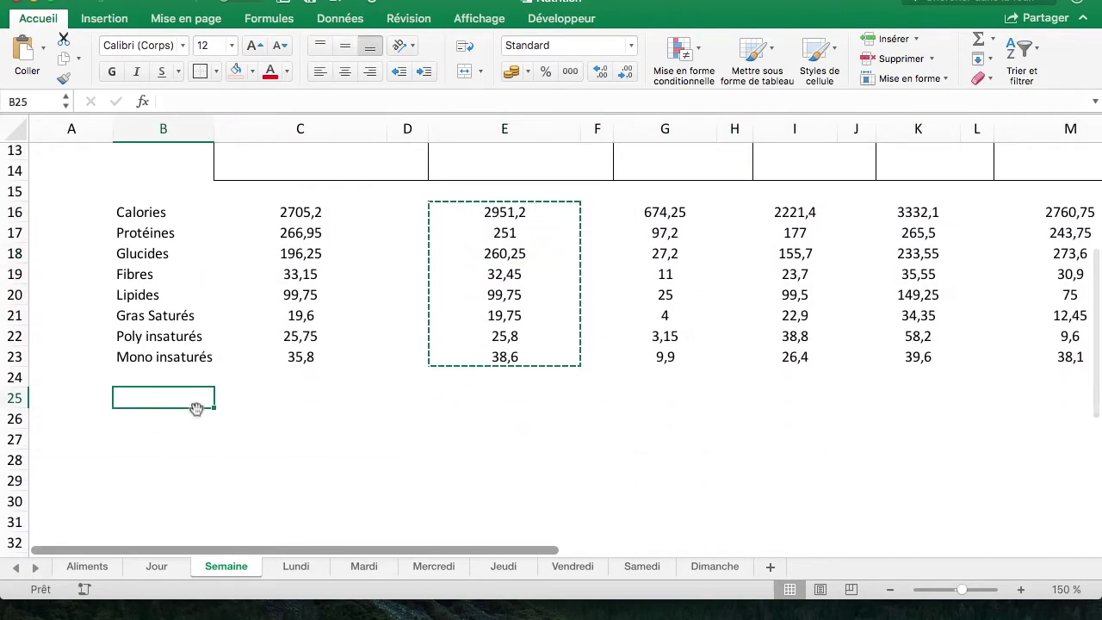
# Step: Enter the Objectifs heading in B25 on the Semaine sheet
pyautogui.write('Obe')
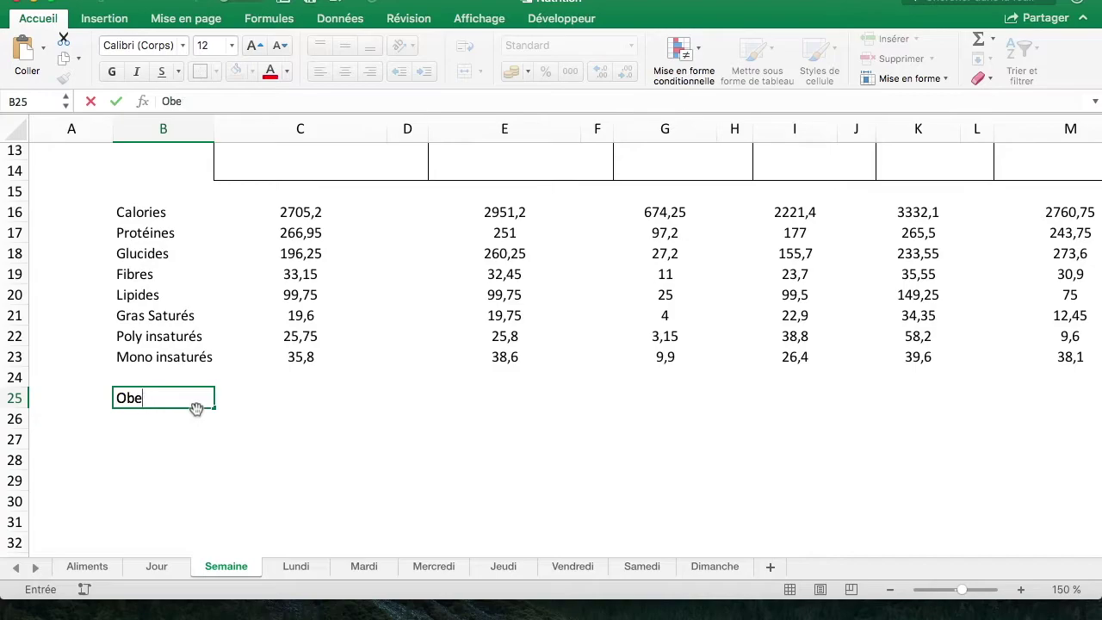
pyautogui.write('ject')
pyautogui.press('Return')
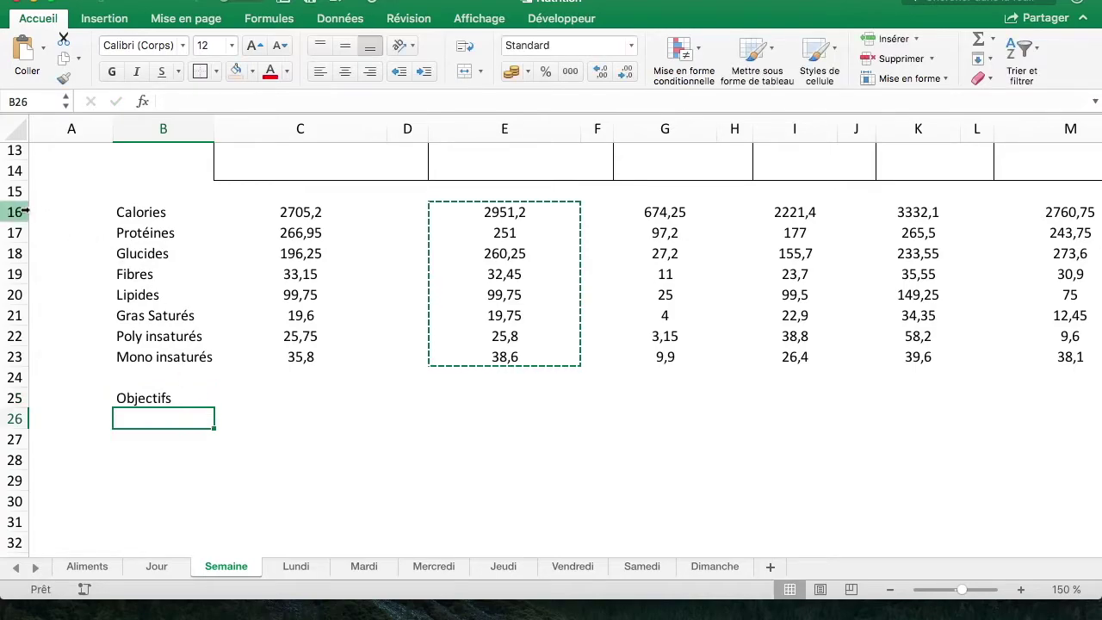
pyautogui.moveTo(17, 212); pyautogui.dragTo(20, 338)
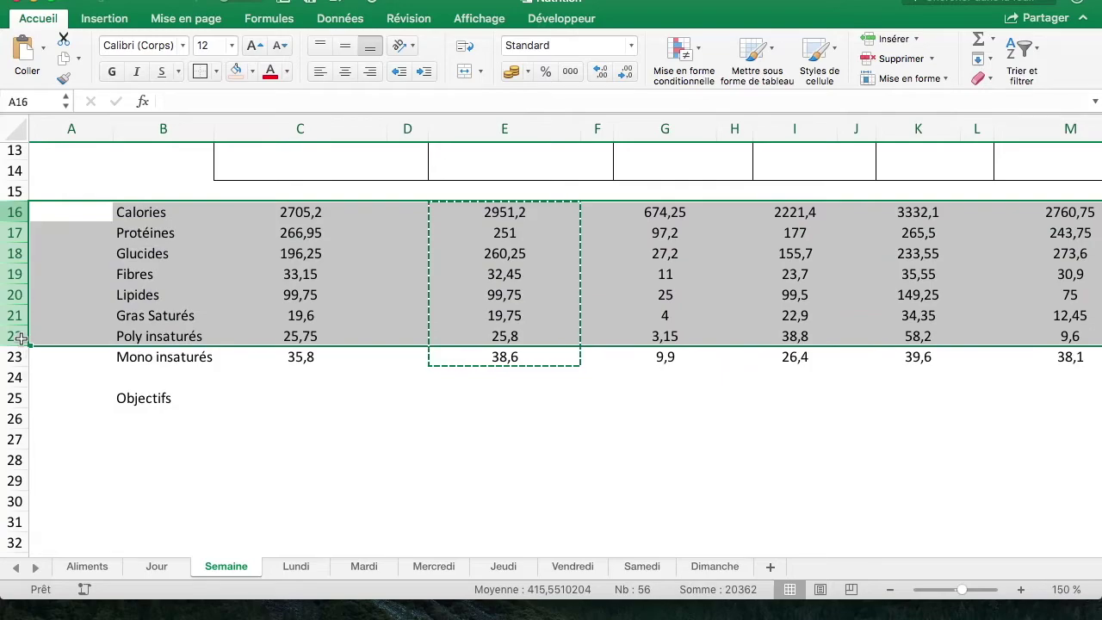
pyautogui.click(448, 336)
pyautogui.scroll(5, 453, 335)
pyautogui.scroll(6, 457, 334)
pyautogui.scroll(-5, 456, 334)
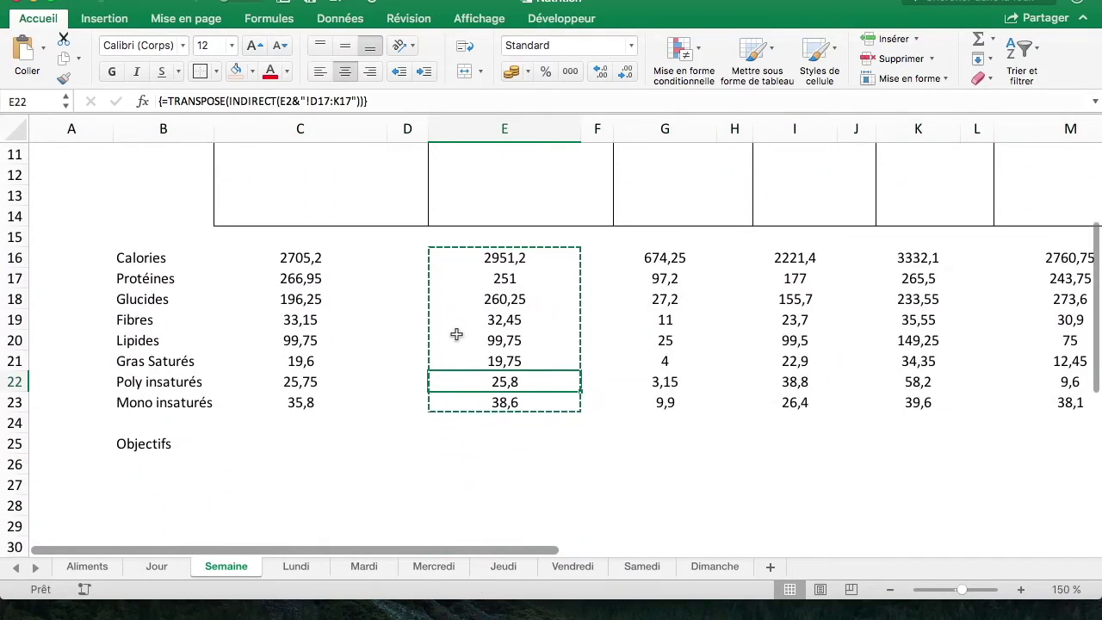
pyautogui.click(253, 444)
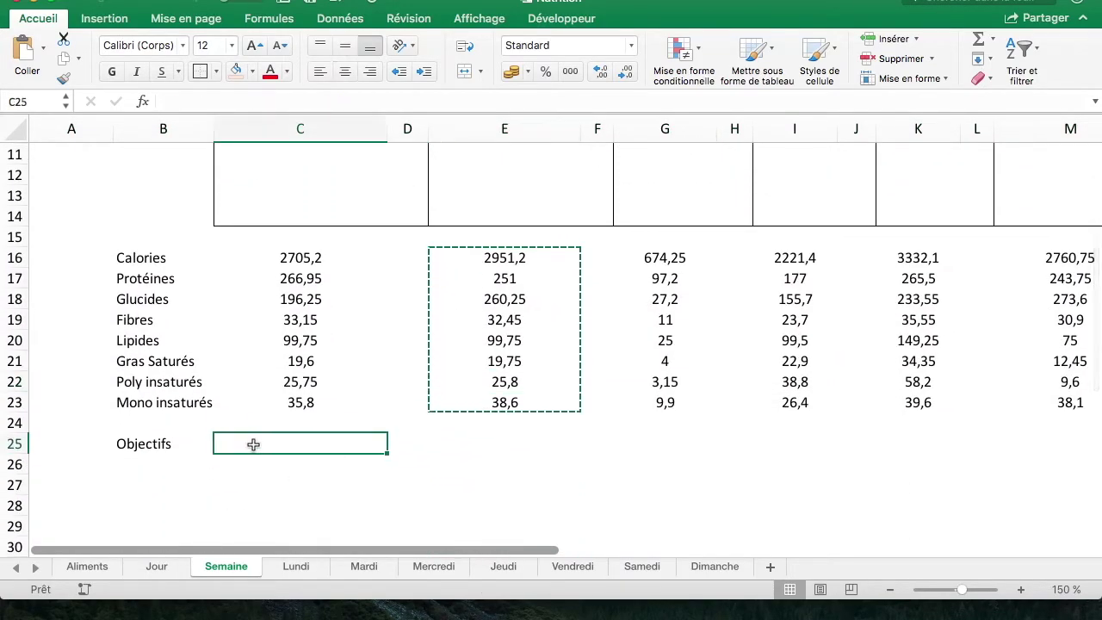
# Step: Copy Lundi's objective labels and targets B20:C23 into B27 on Semaine
pyautogui.click(296, 566)
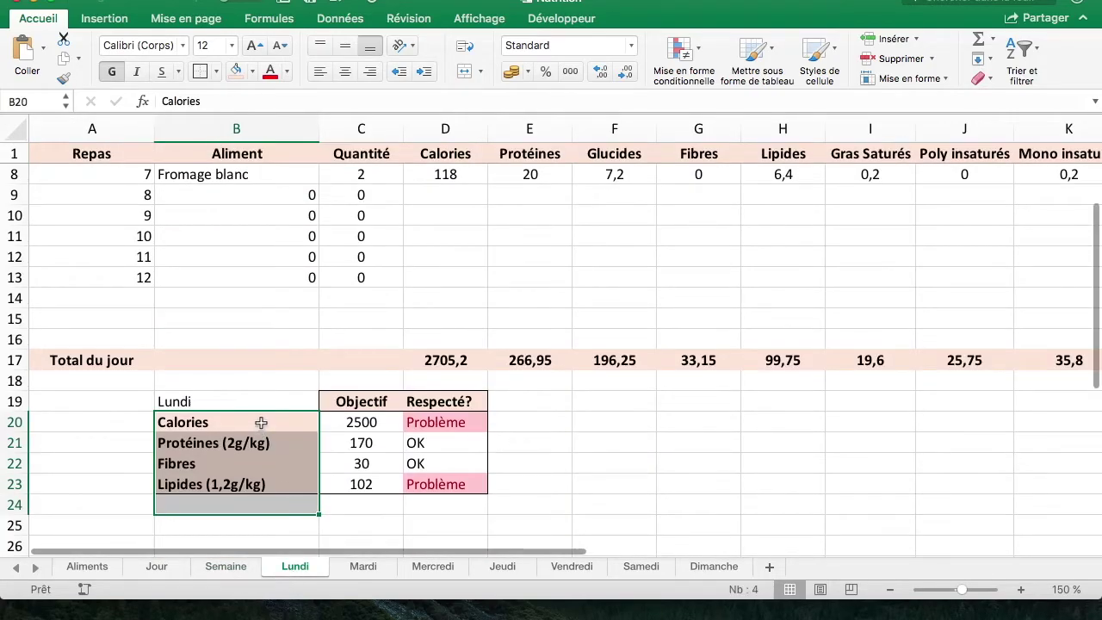
pyautogui.moveTo(261, 422); pyautogui.dragTo(334, 477)
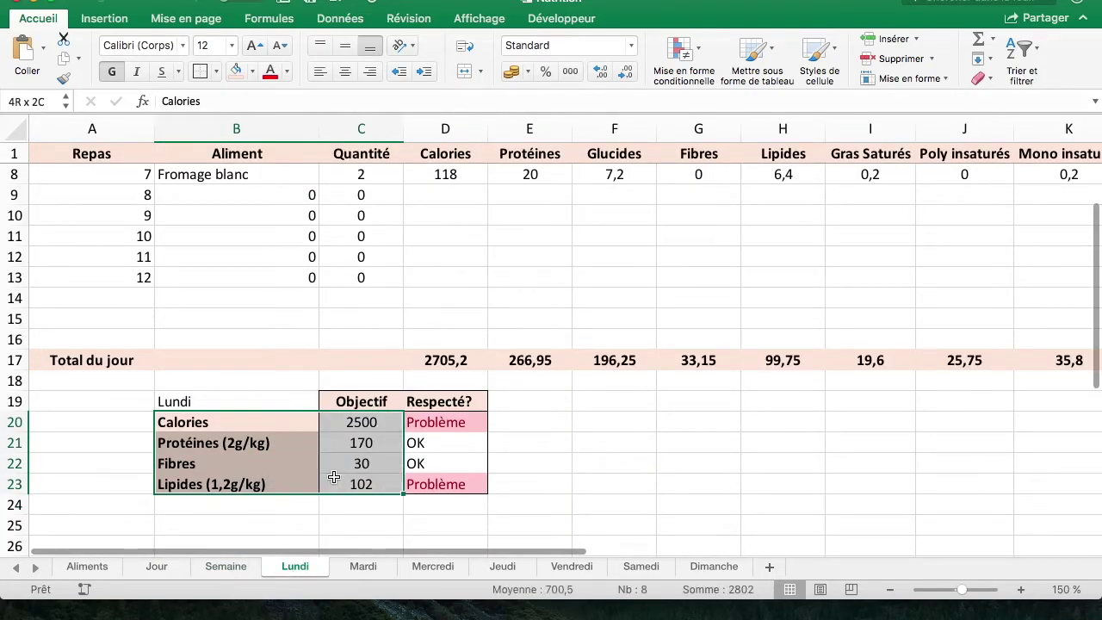
pyautogui.press('super+c')
pyautogui.click(241, 568)
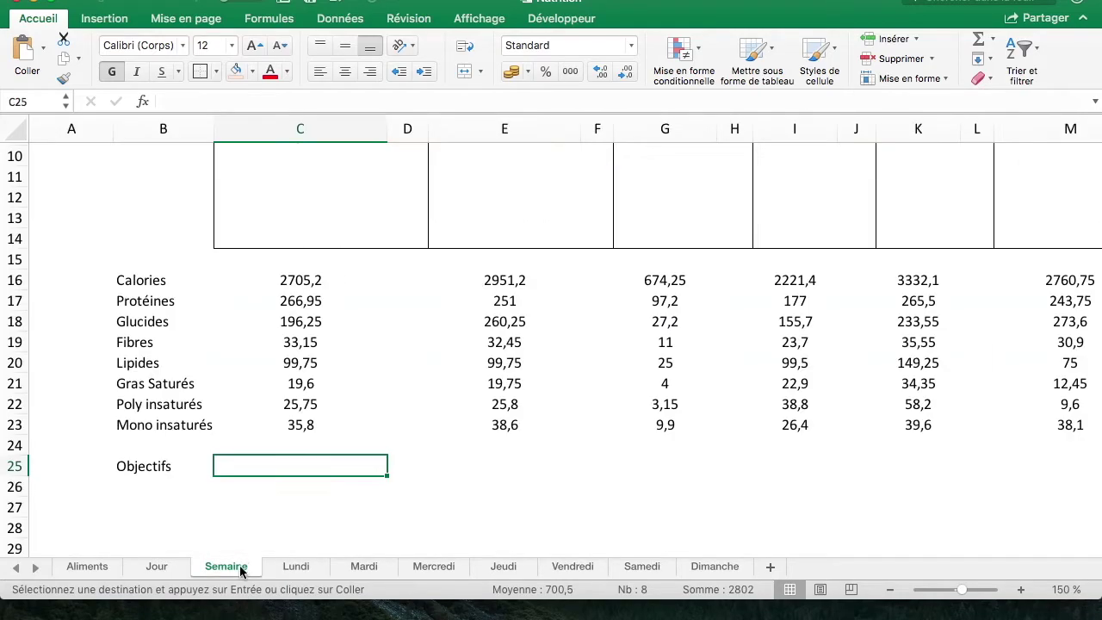
pyautogui.click(152, 482)
pyautogui.press('super+v')
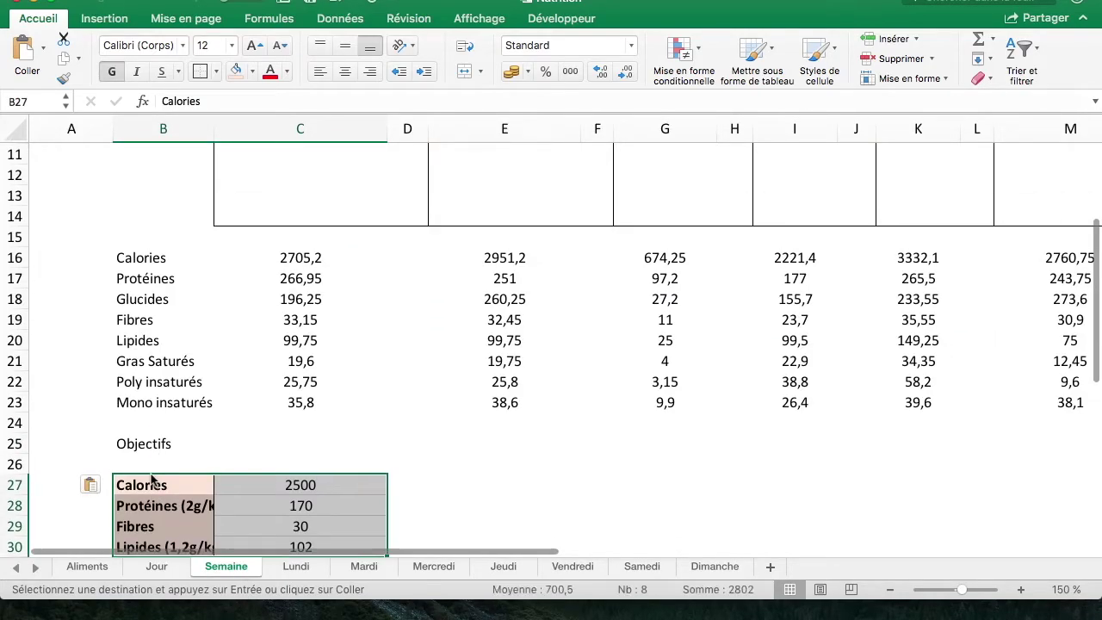
# Step: Review the targets in C27:C30: Calories 2500, Protéines 170, Fibres 30, Lipides 102
pyautogui.scroll(-5, 151, 483)
pyautogui.click(307, 418)
pyautogui.scroll(-1, 310, 414)
pyautogui.moveTo(335, 319); pyautogui.dragTo(328, 383)
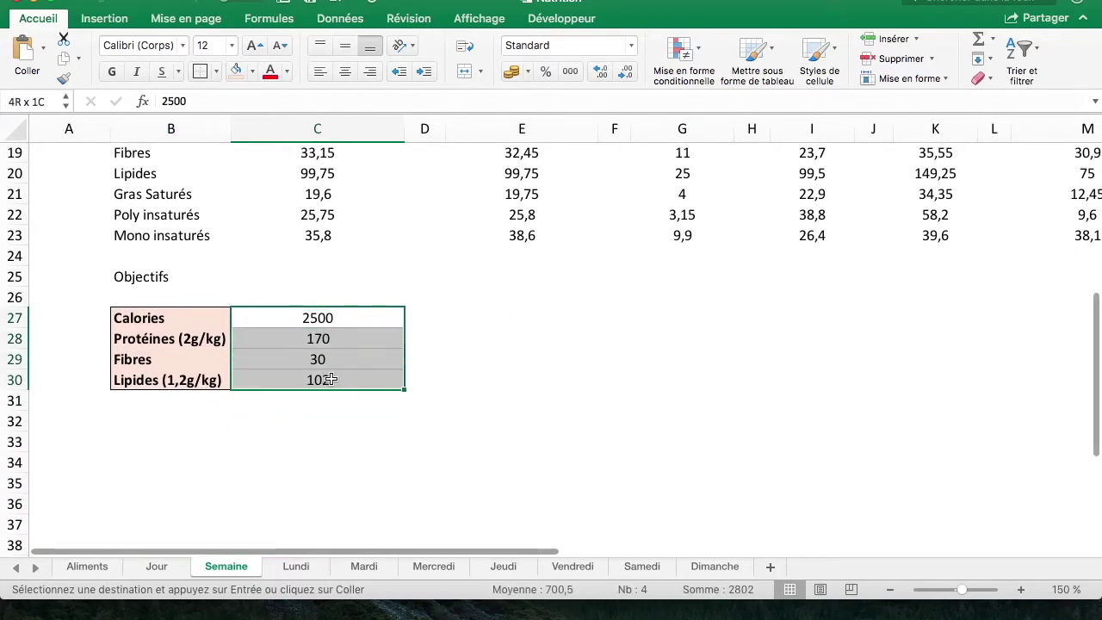
pyautogui.moveTo(551, 297); pyautogui.dragTo(529, 387)
pyautogui.click(559, 399)
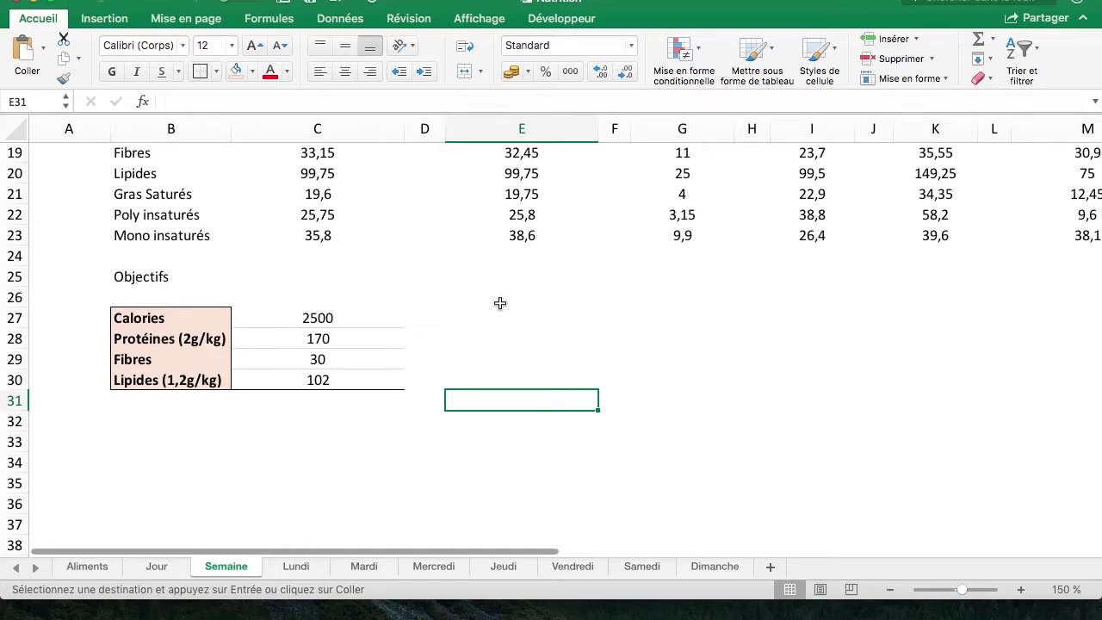
pyautogui.moveTo(500, 304); pyautogui.dragTo(500, 376)
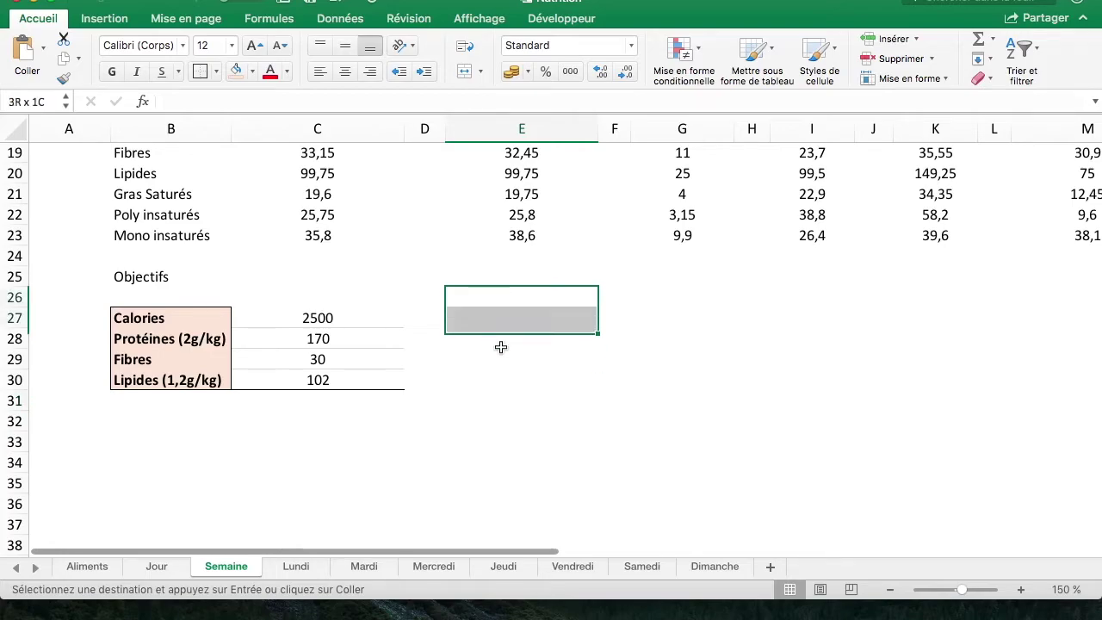
pyautogui.moveTo(702, 298); pyautogui.dragTo(704, 381)
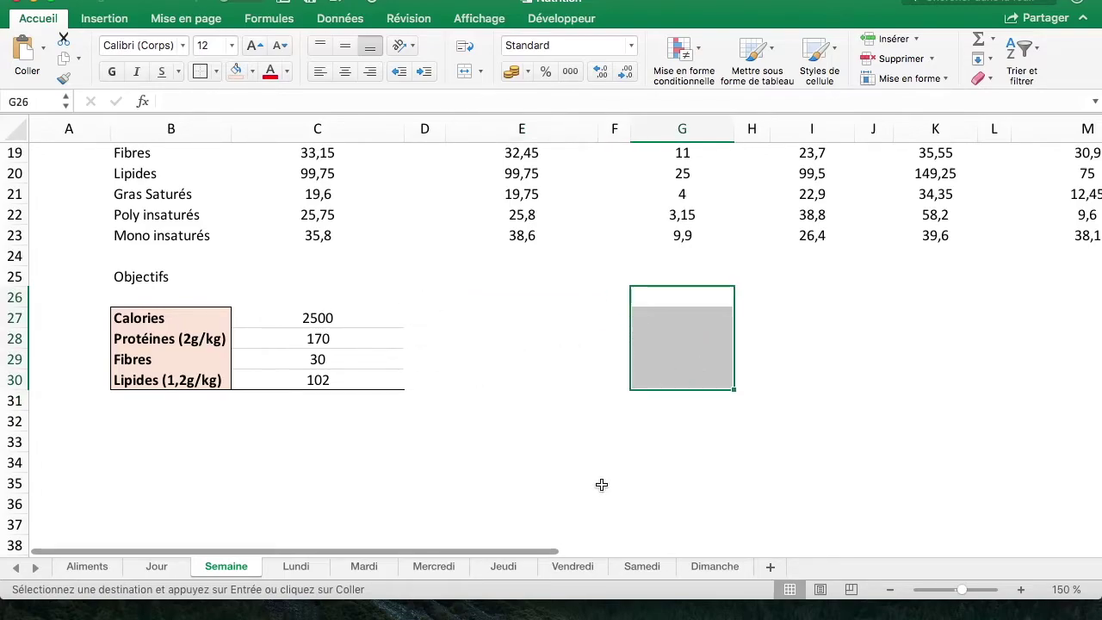
pyautogui.moveTo(345, 315); pyautogui.dragTo(343, 380)
pyautogui.click(269, 405)
pyautogui.click(212, 323)
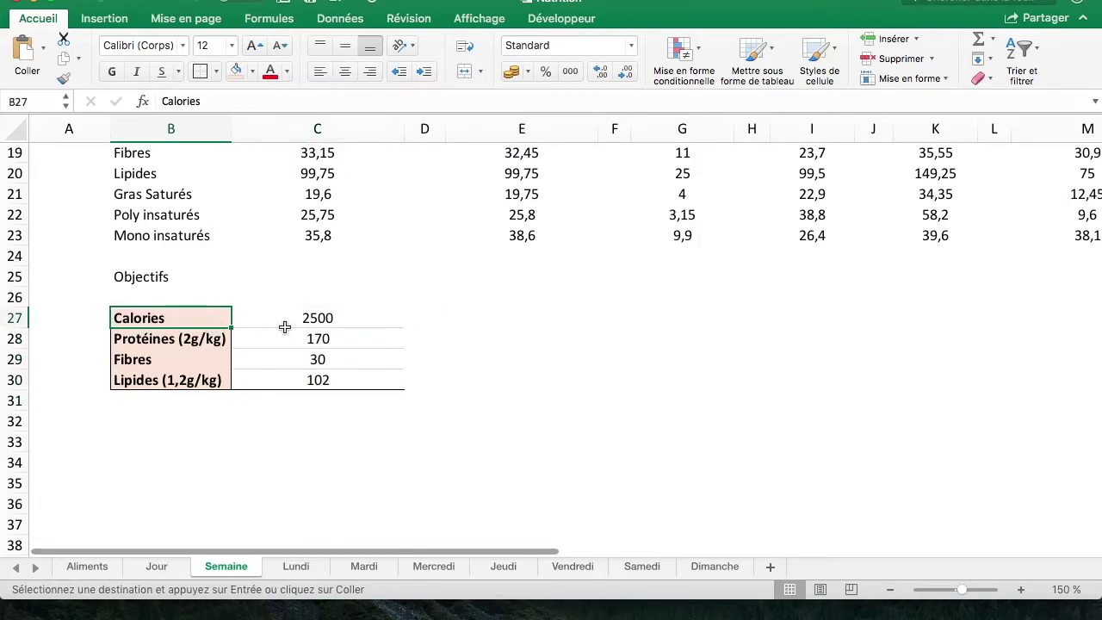
pyautogui.click(327, 318)
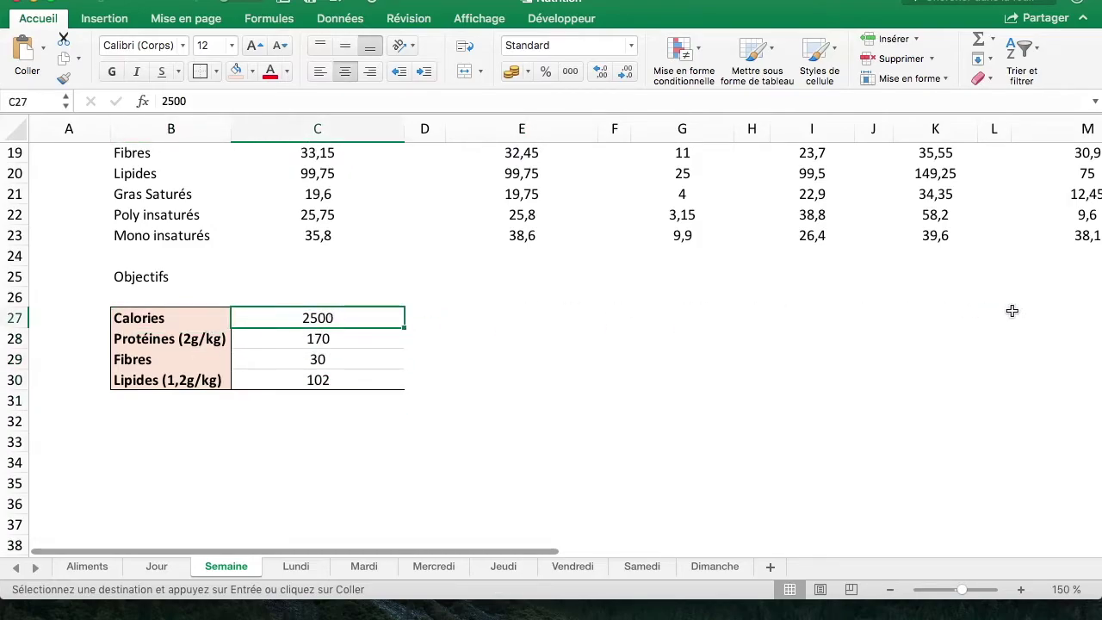
pyautogui.click(199, 403)
pyautogui.click(180, 419)
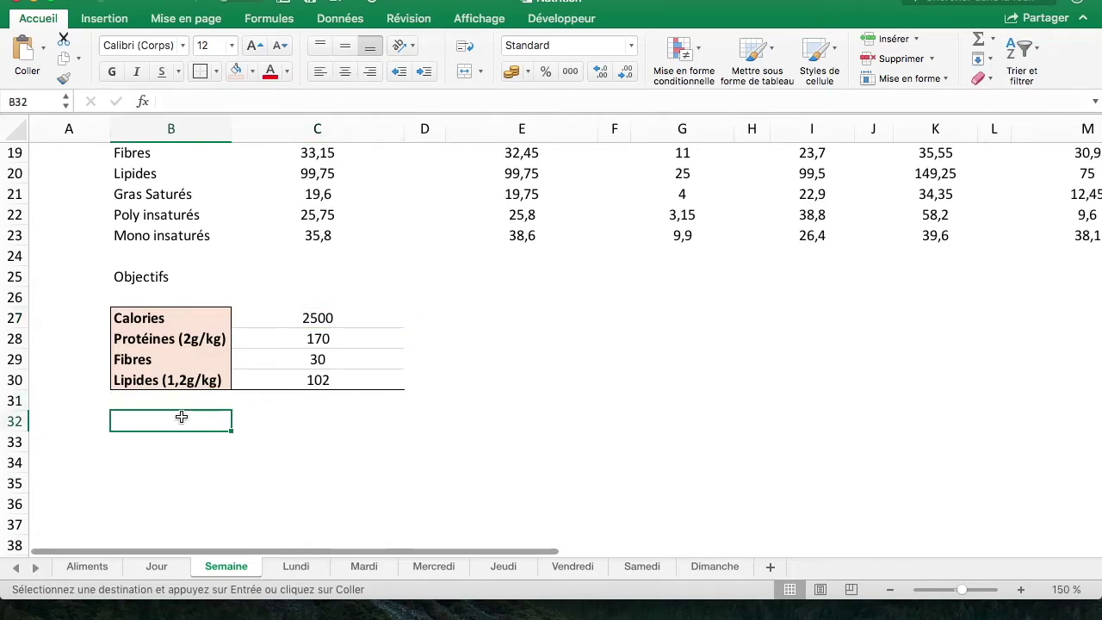
# Step: Copy the nutrient labels B27:B30 into B32:B35
pyautogui.moveTo(328, 338)
pyautogui.mouseDown()
pyautogui.moveTo(337, 356)
pyautogui.moveTo(327, 380)
pyautogui.mouseUp()
pyautogui.moveTo(155, 318); pyautogui.dragTo(157, 381)
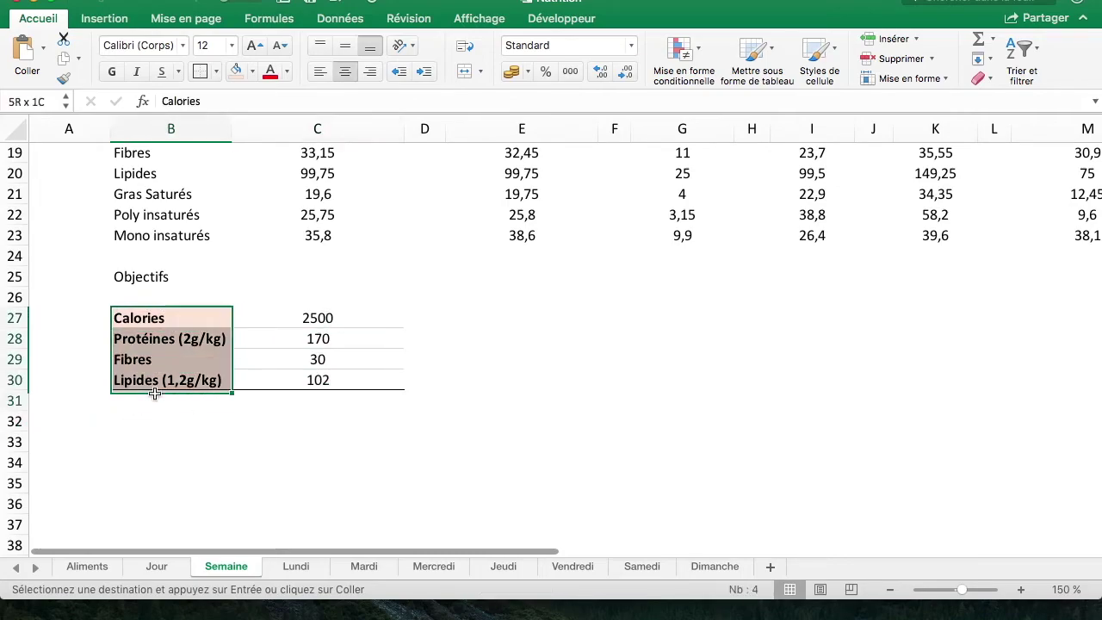
pyautogui.hotkey('ctrl', 'c')
pyautogui.click(158, 418)
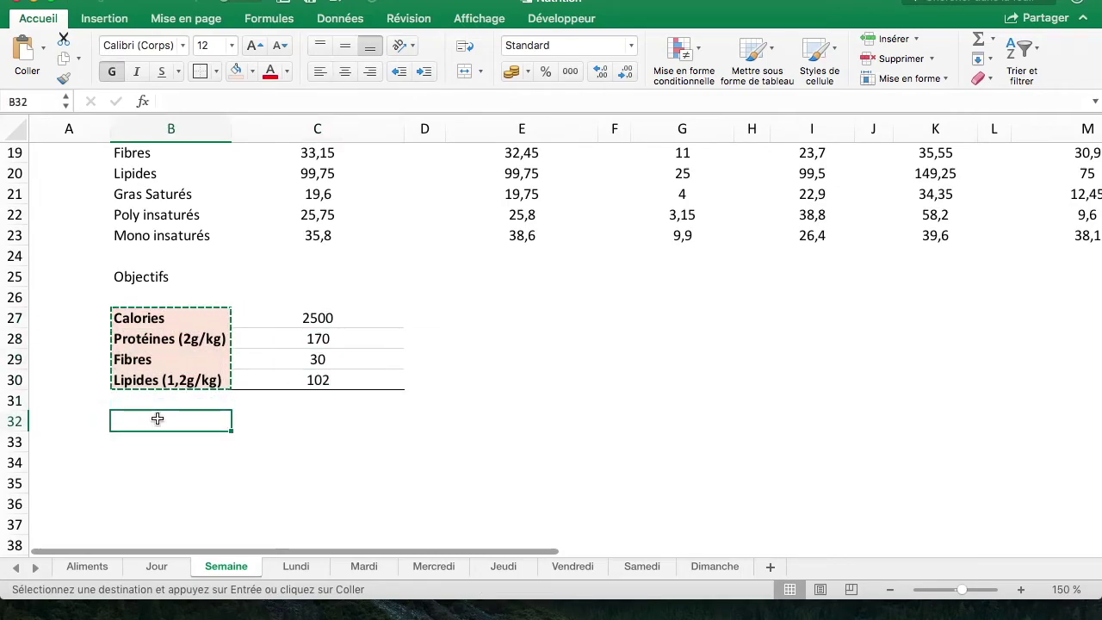
pyautogui.hotkey('ctrl', 'v')
# Step: Select C32 and look at the calorie check formula in Lundi's D20 without changing it
pyautogui.click(273, 437)
pyautogui.click(198, 318)
pyautogui.click(14, 401)
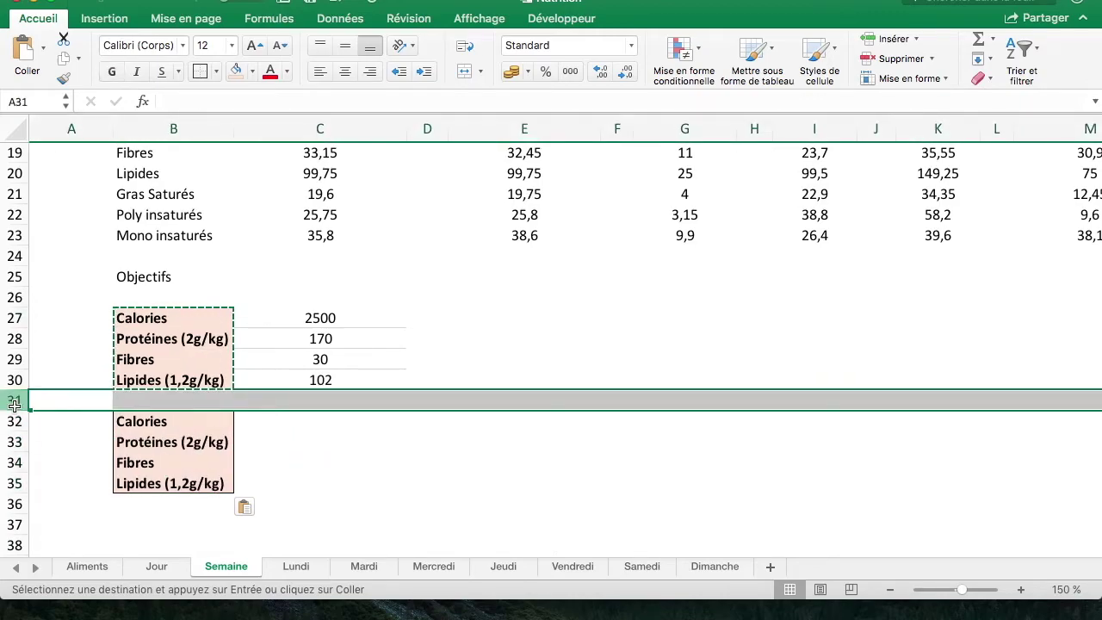
pyautogui.click(338, 444)
pyautogui.click(282, 419)
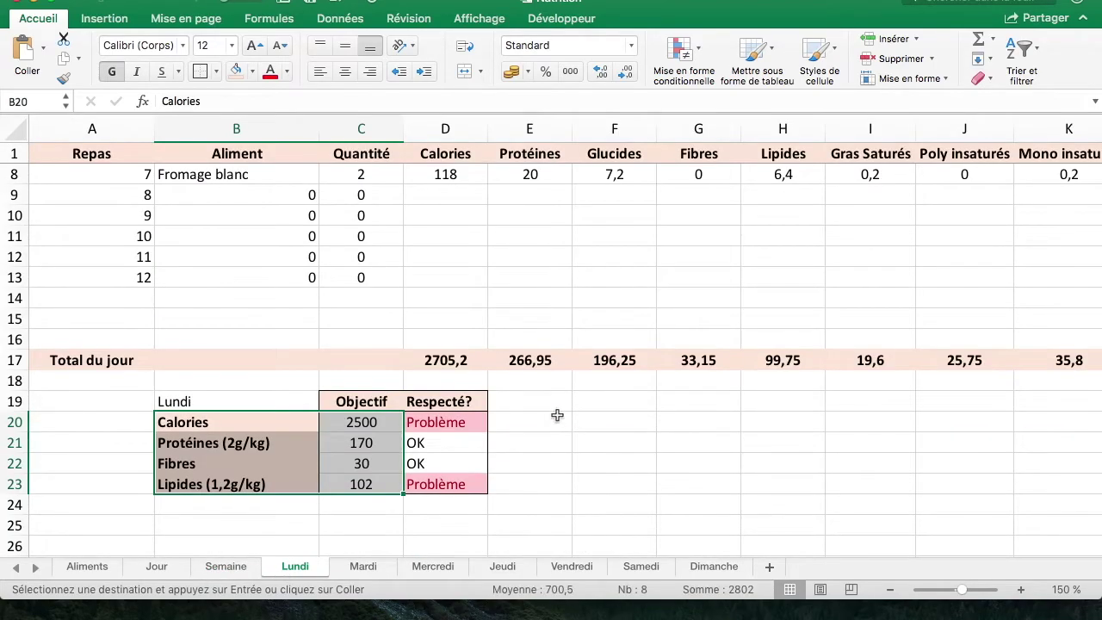
pyautogui.click(451, 423)
pyautogui.click(369, 102)
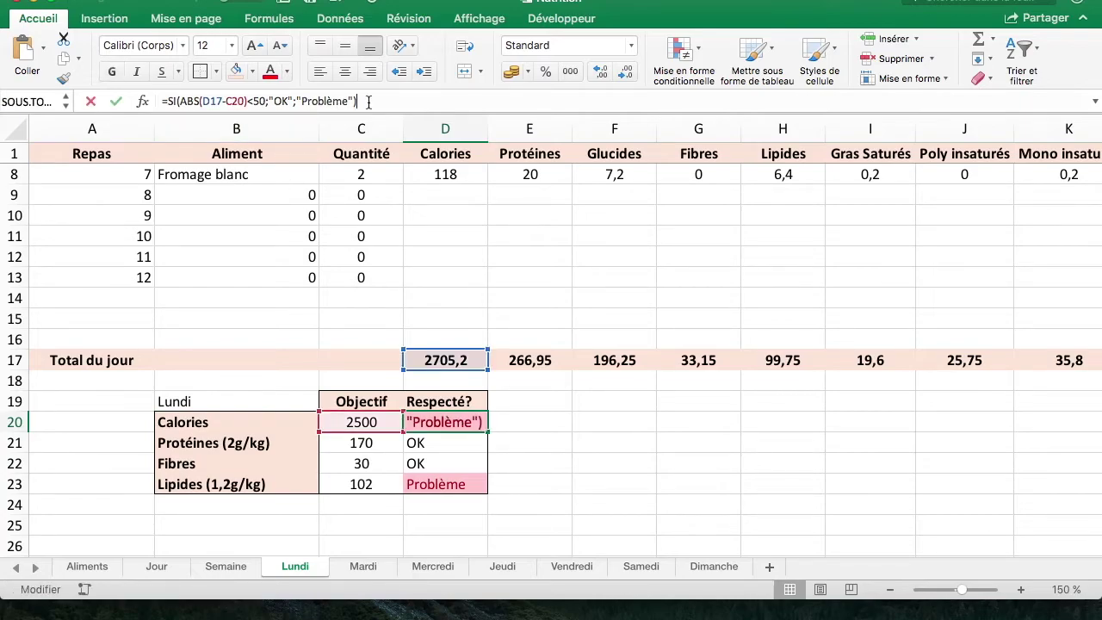
pyautogui.moveTo(381, 101); pyautogui.dragTo(7, 50)
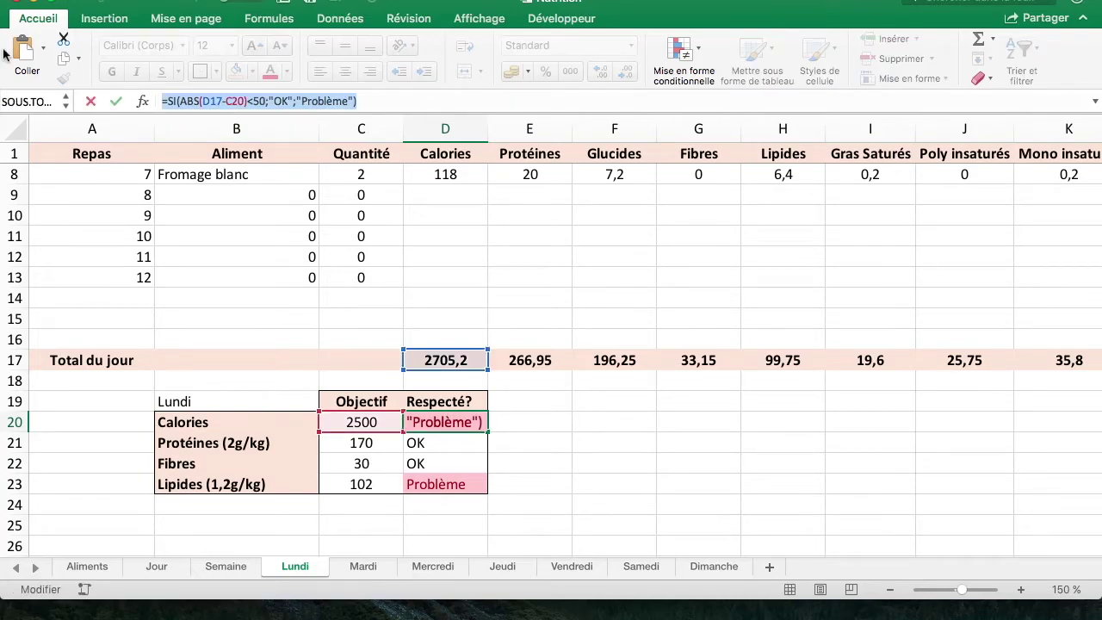
pyautogui.press('Escape')
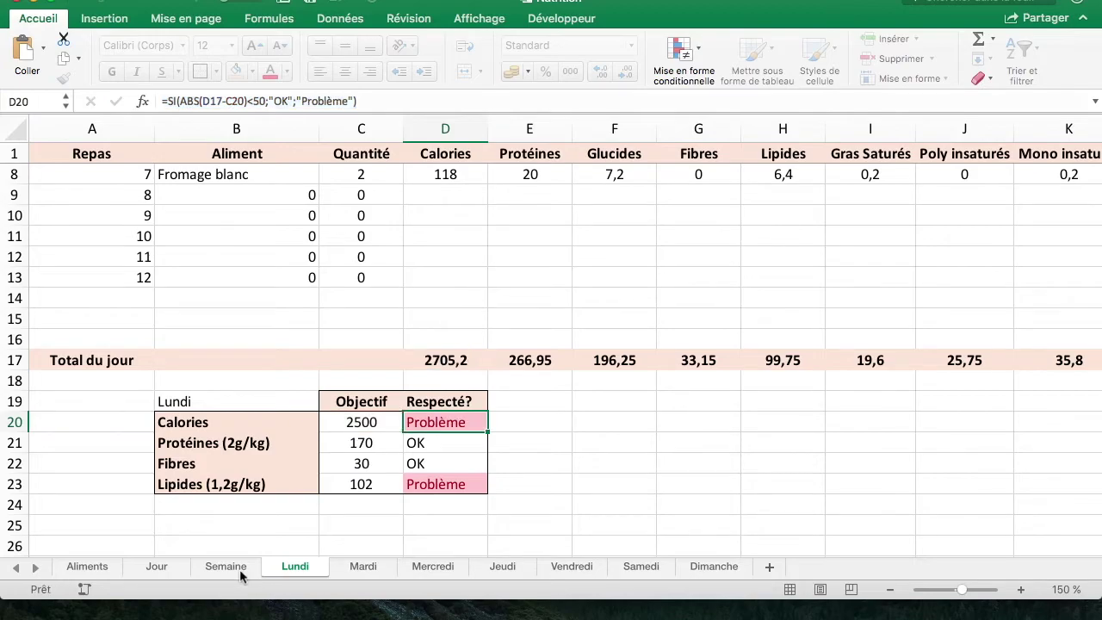
pyautogui.click(225, 566)
# Step: Enter =SI(ABS(C27-C16)<50;"OK";"Problème") in C32 as the calorie check
pyautogui.write('=')
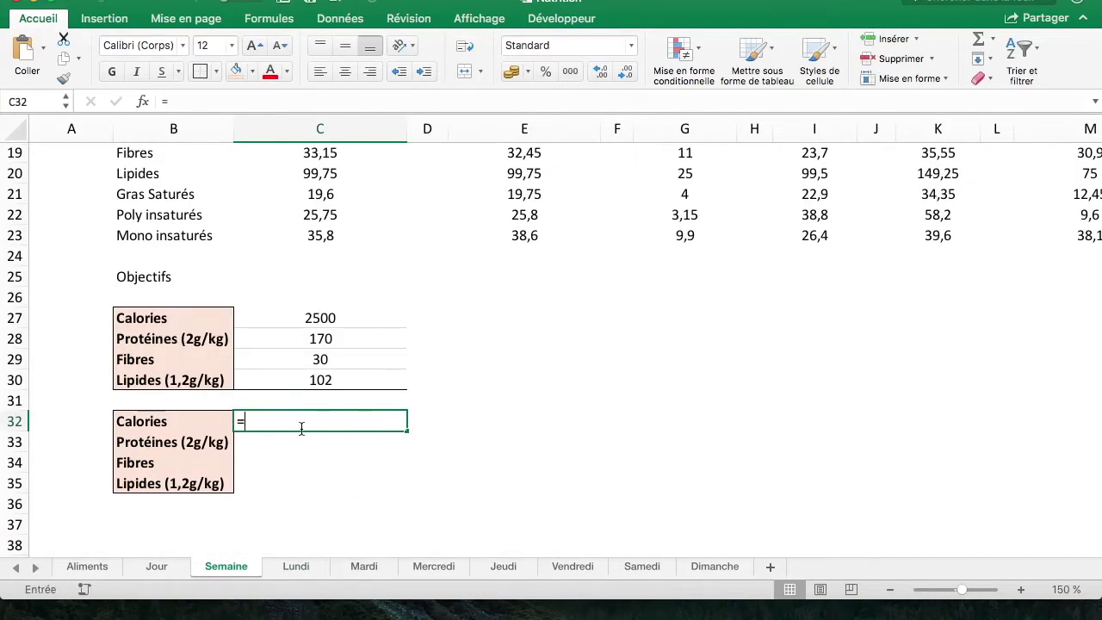
pyautogui.write('si(')
pyautogui.press('Up')
pyautogui.press('Up')
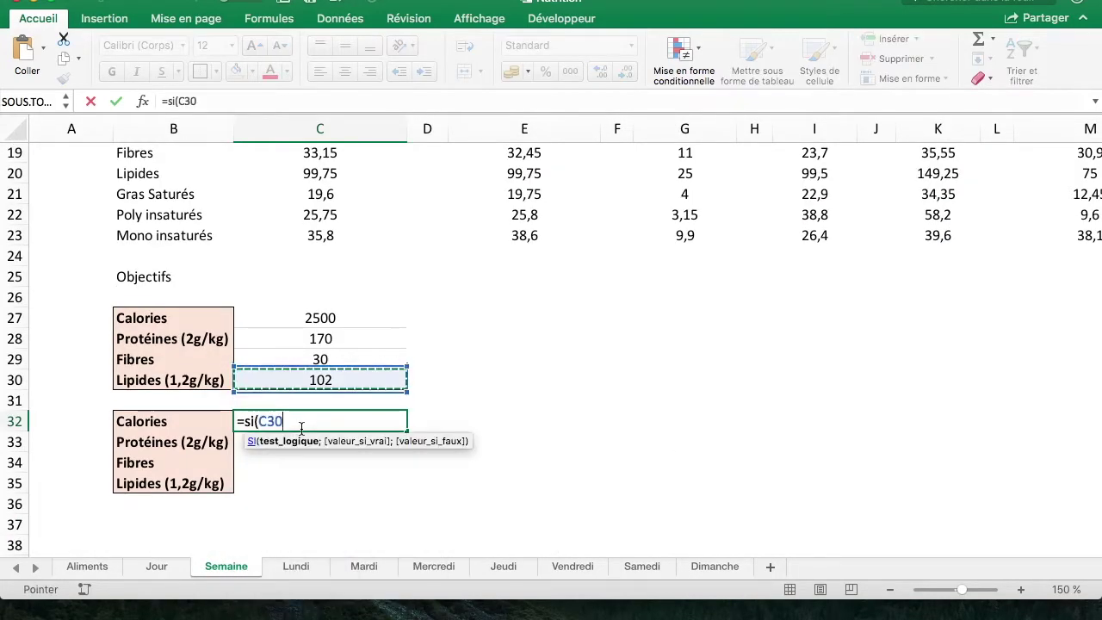
pyautogui.press('Up')
pyautogui.press('Up')
pyautogui.press('Up')
pyautogui.press('BackSpace')
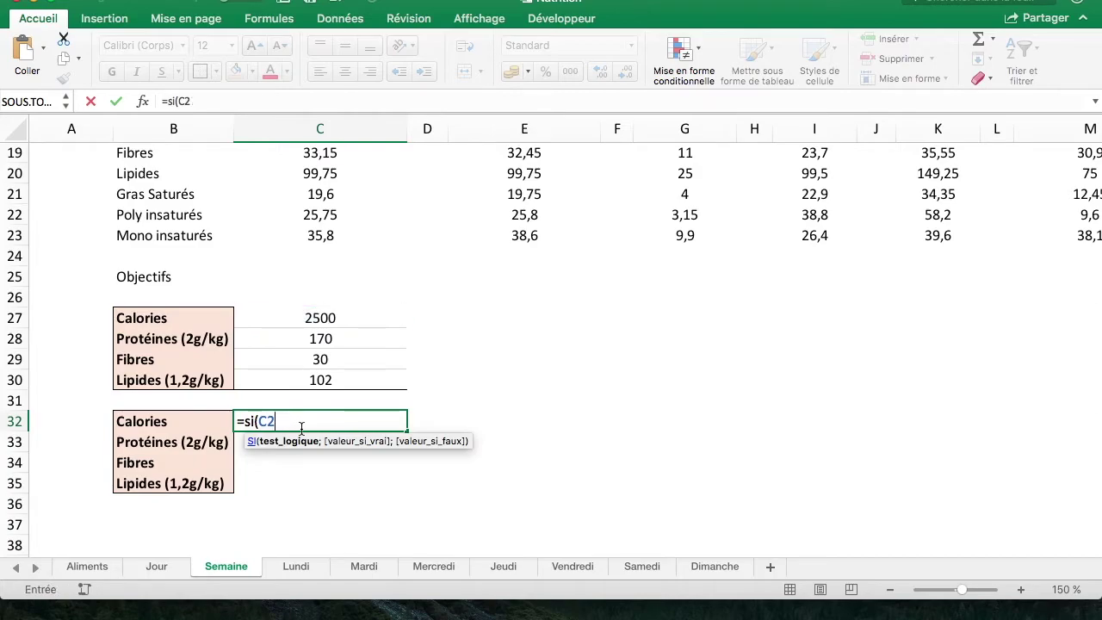
pyautogui.write('abs(')
pyautogui.press('Up')
pyautogui.press('Up')
pyautogui.press('Up')
pyautogui.press('Up')
pyautogui.press('Up')
pyautogui.write('-')
pyautogui.press('Up')
pyautogui.press('Up')
pyautogui.press('Up')
pyautogui.press('Up')
pyautogui.press('Up')
pyautogui.press('Up')
pyautogui.press('Up')
pyautogui.press('Up')
pyautogui.press('Up')
pyautogui.press('Up')
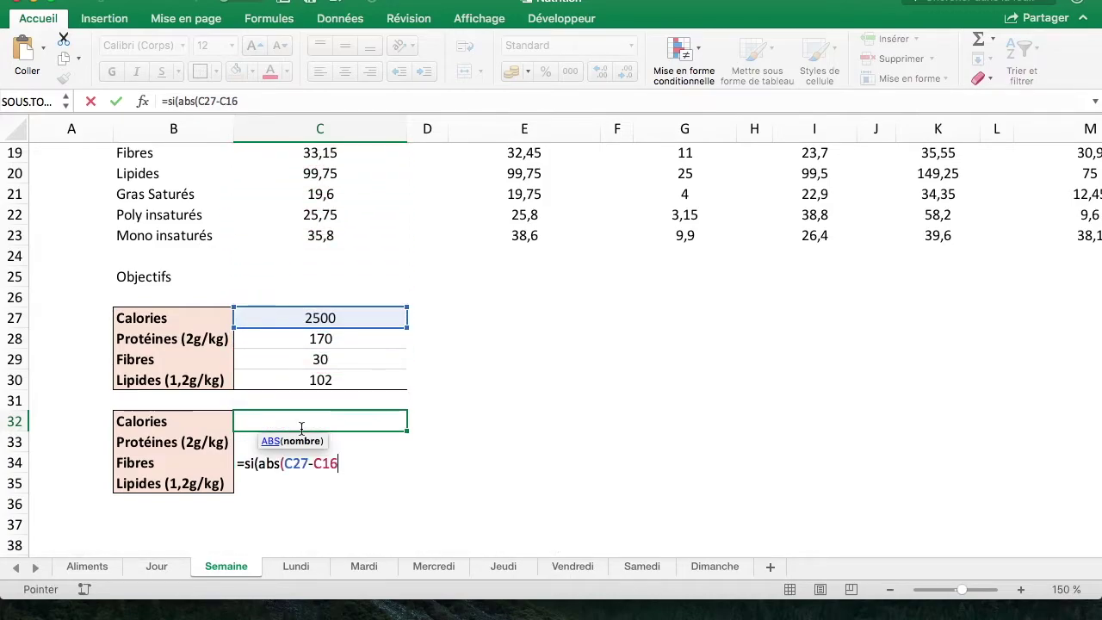
pyautogui.press('Up')
pyautogui.press('Up')
pyautogui.press('Up')
pyautogui.press('Down')
pyautogui.press('Down')
pyautogui.press('Down')
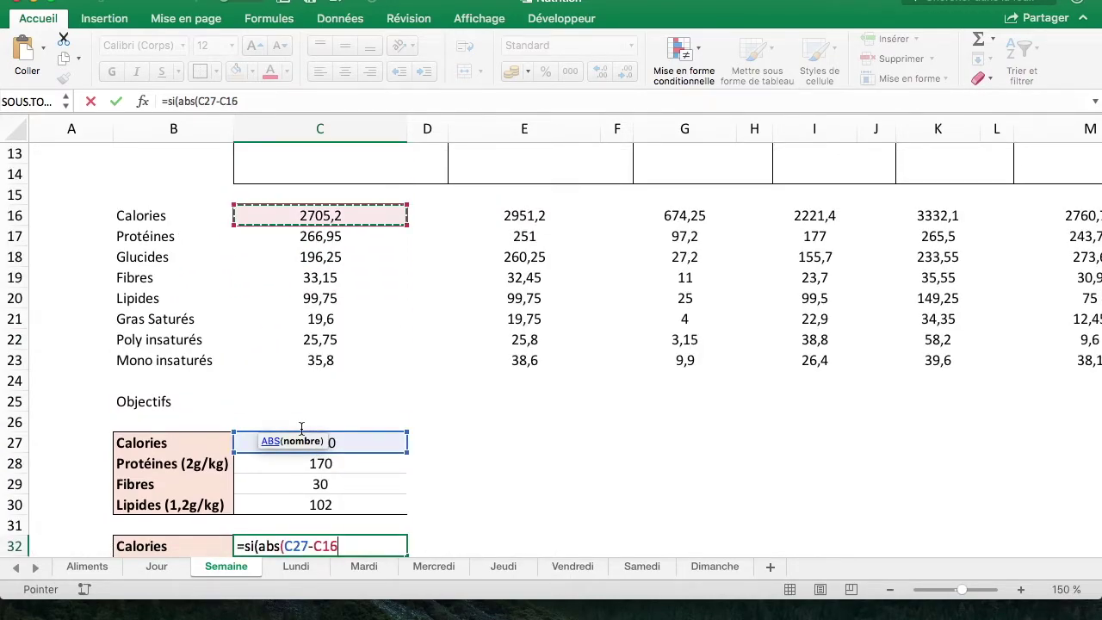
pyautogui.write(')')
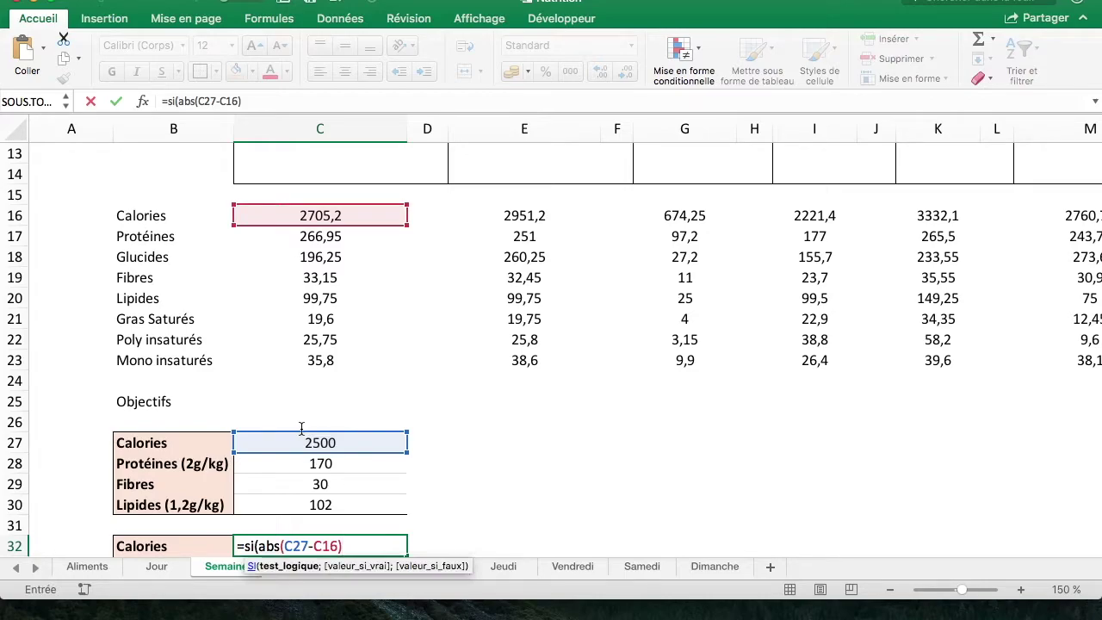
pyautogui.write('<50;"OK')
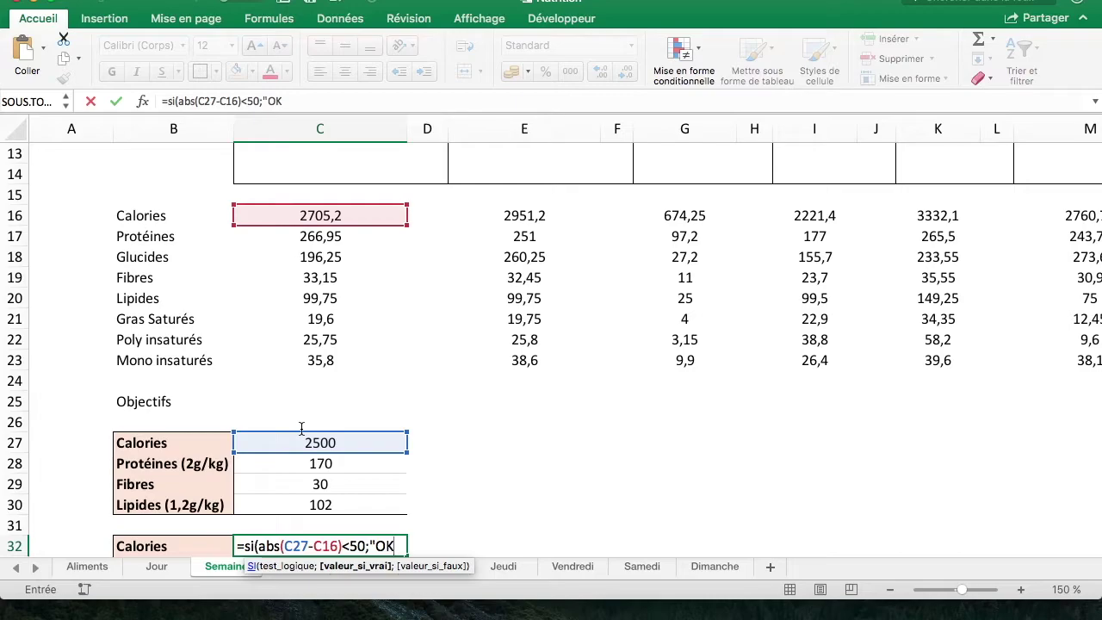
pyautogui.write('";"Pro')
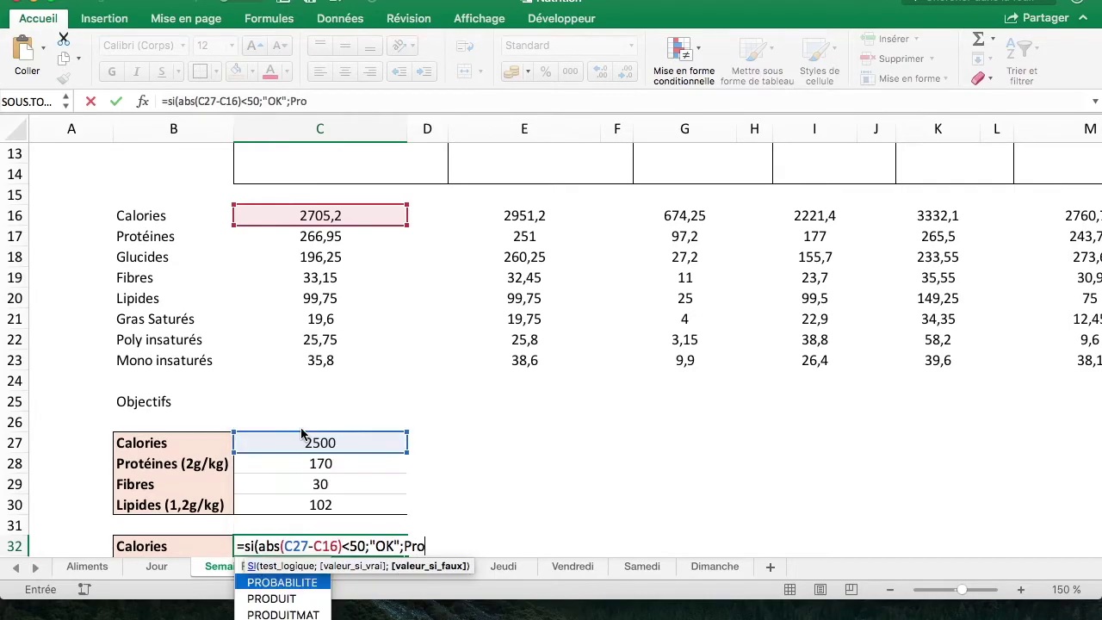
pyautogui.write('blème"')
pyautogui.press('Return')
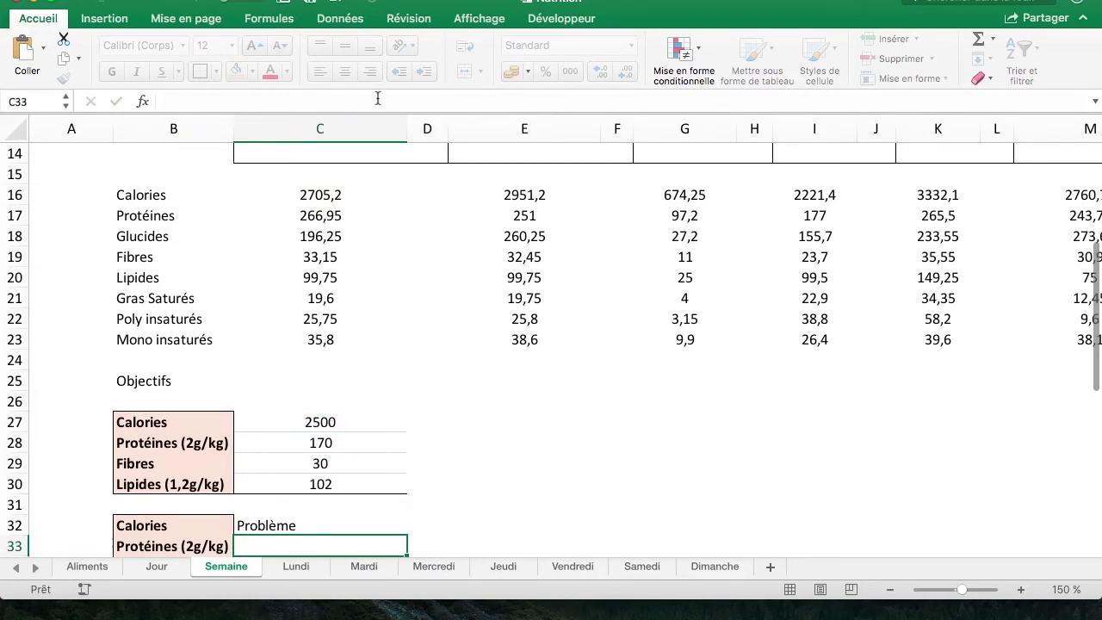
# Step: Fill the C32 check formula down to C35 and verify the copied formulas
pyautogui.scroll(-2, 323, 500)
pyautogui.scroll(-2, 321, 508)
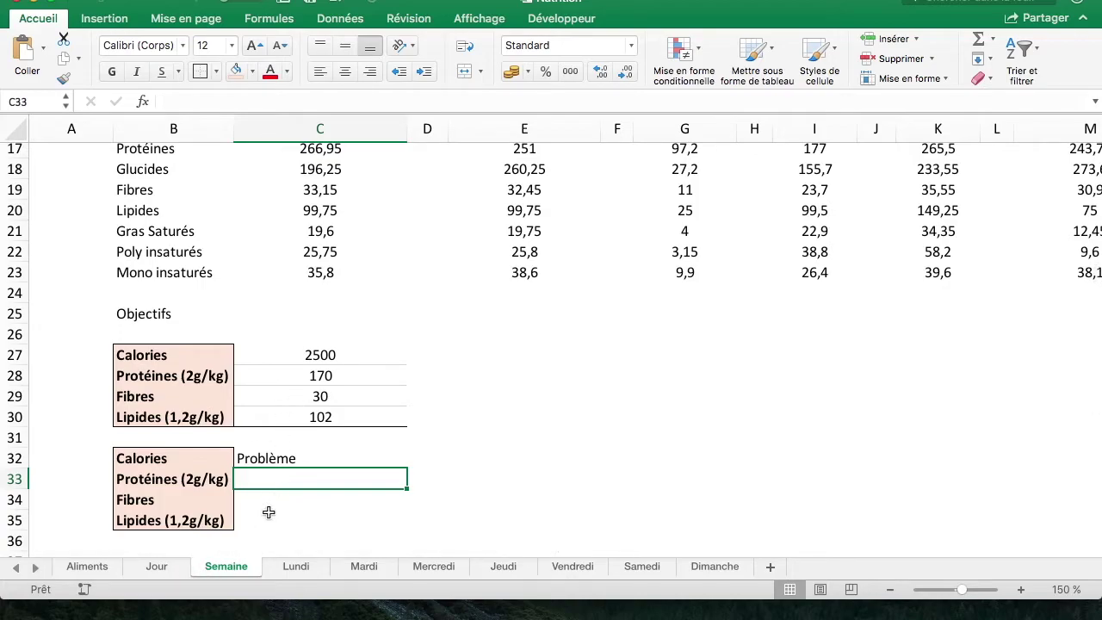
pyautogui.moveTo(407, 469); pyautogui.dragTo(407, 531)
pyautogui.click(284, 465)
pyautogui.click(267, 480)
pyautogui.click(271, 504)
pyautogui.click(271, 520)
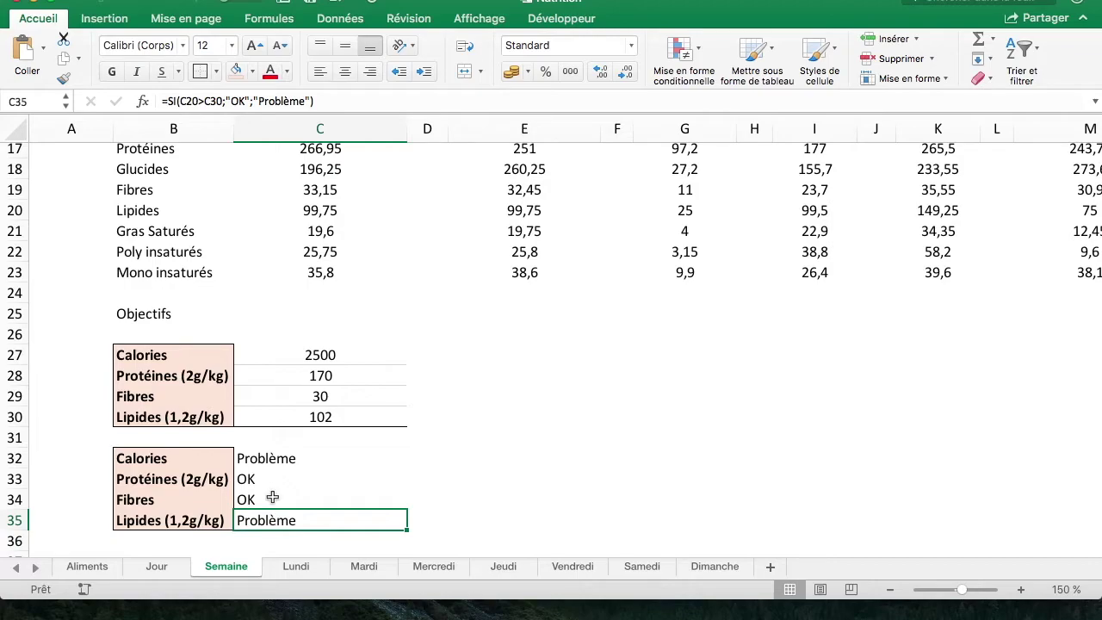
pyautogui.doubleClick(279, 466)
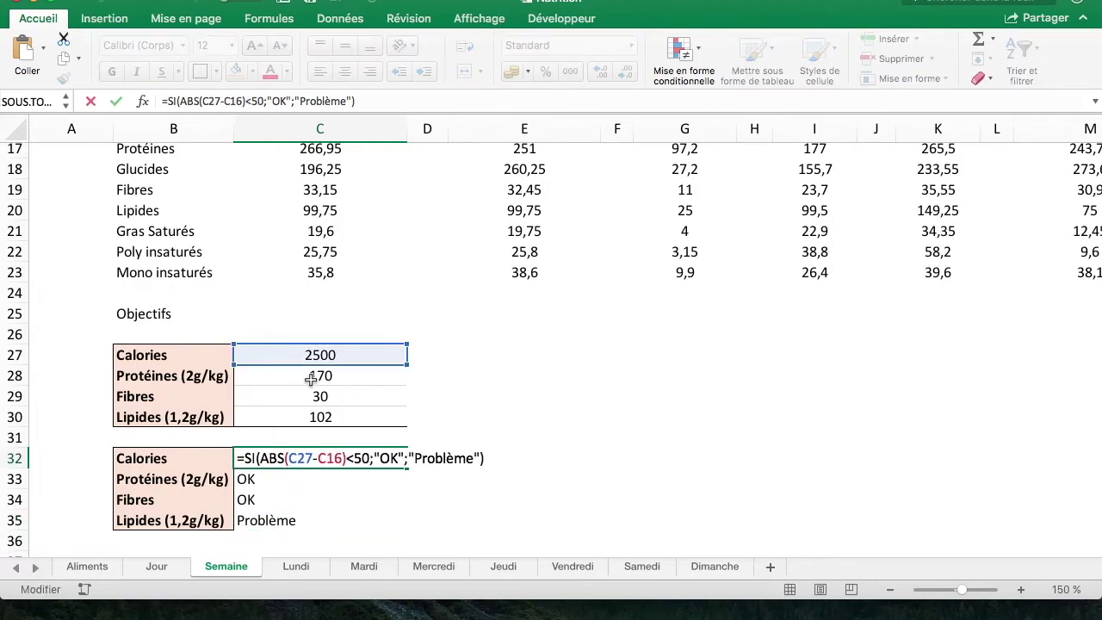
pyautogui.scroll(3, 310, 379)
pyautogui.press('Escape')
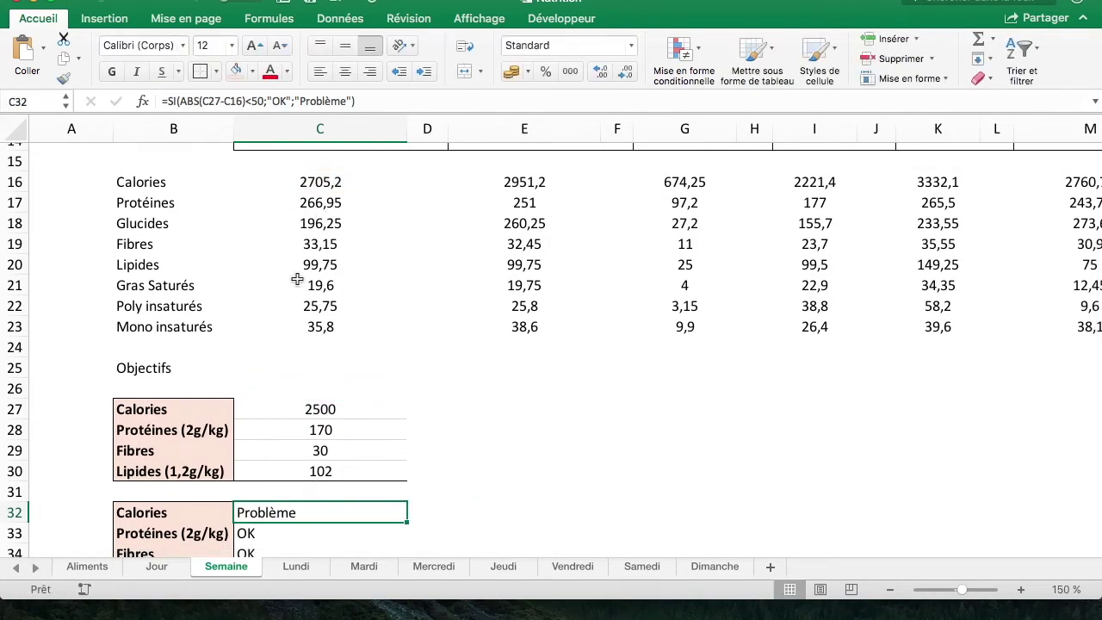
pyautogui.scroll(-2, 340, 418)
pyautogui.scroll(-2, 340, 417)
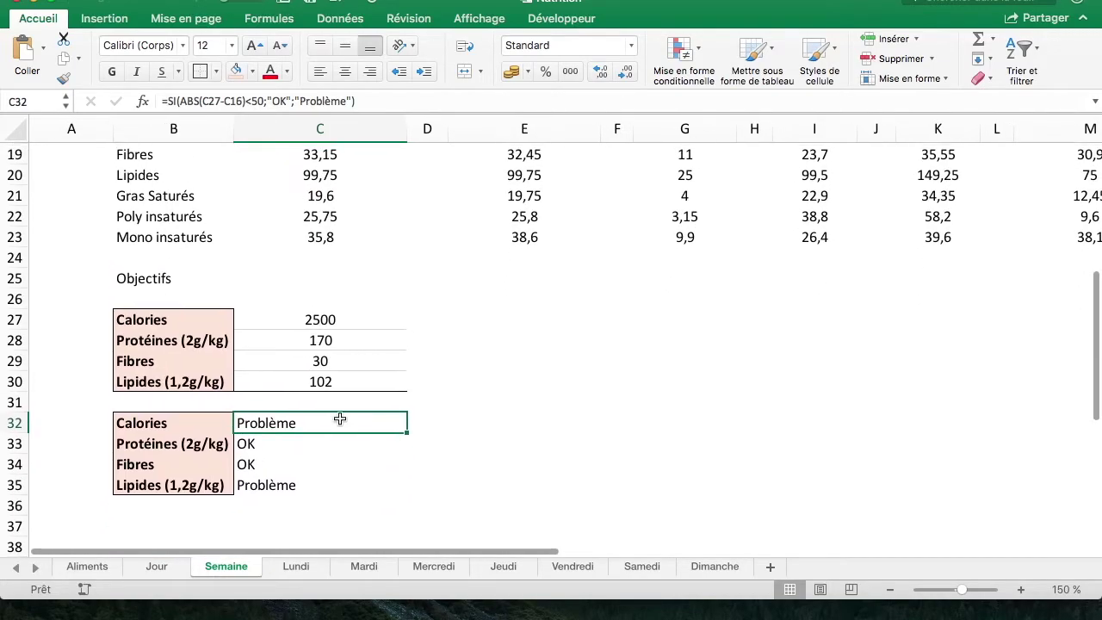
# Step: Centre-align the four check results in C32:C35
pyautogui.click(327, 479)
pyautogui.moveTo(297, 426); pyautogui.dragTo(304, 472)
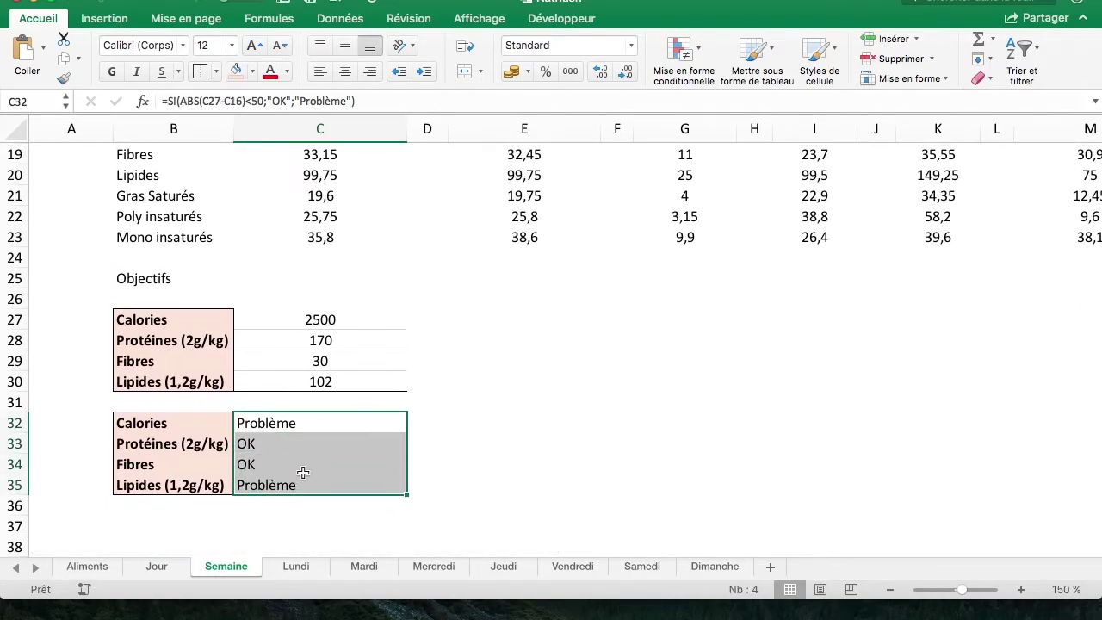
pyautogui.click(346, 73)
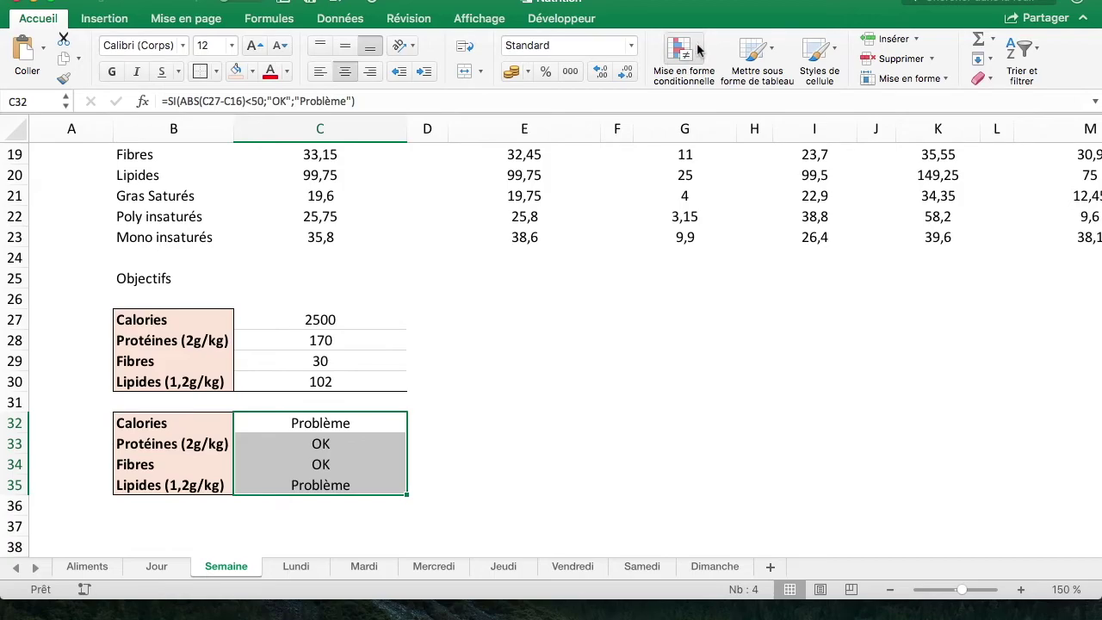
pyautogui.click(698, 50)
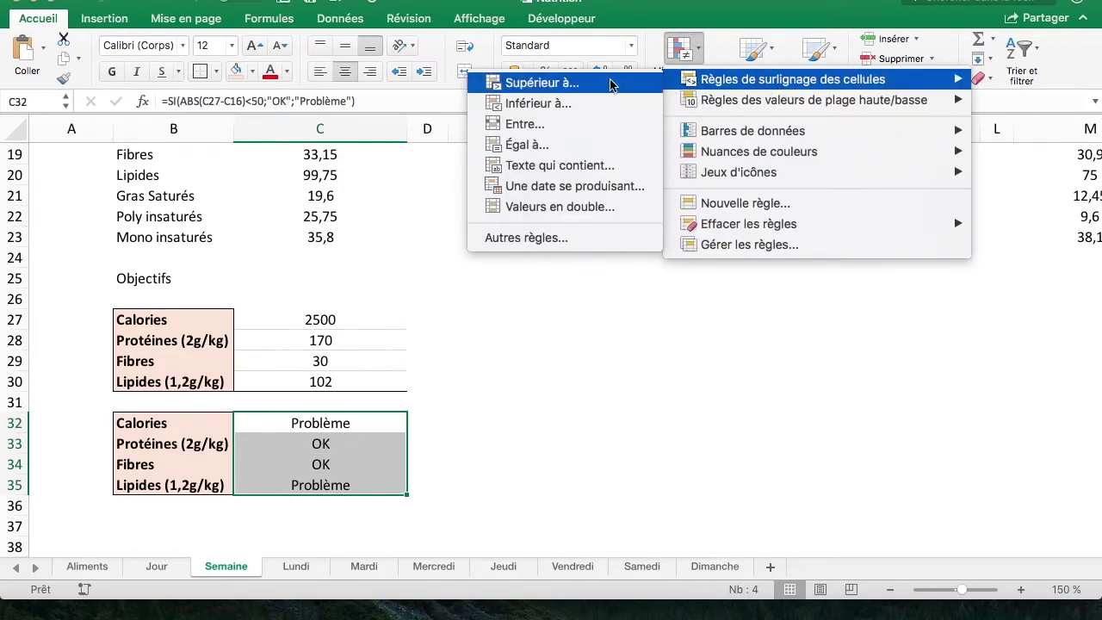
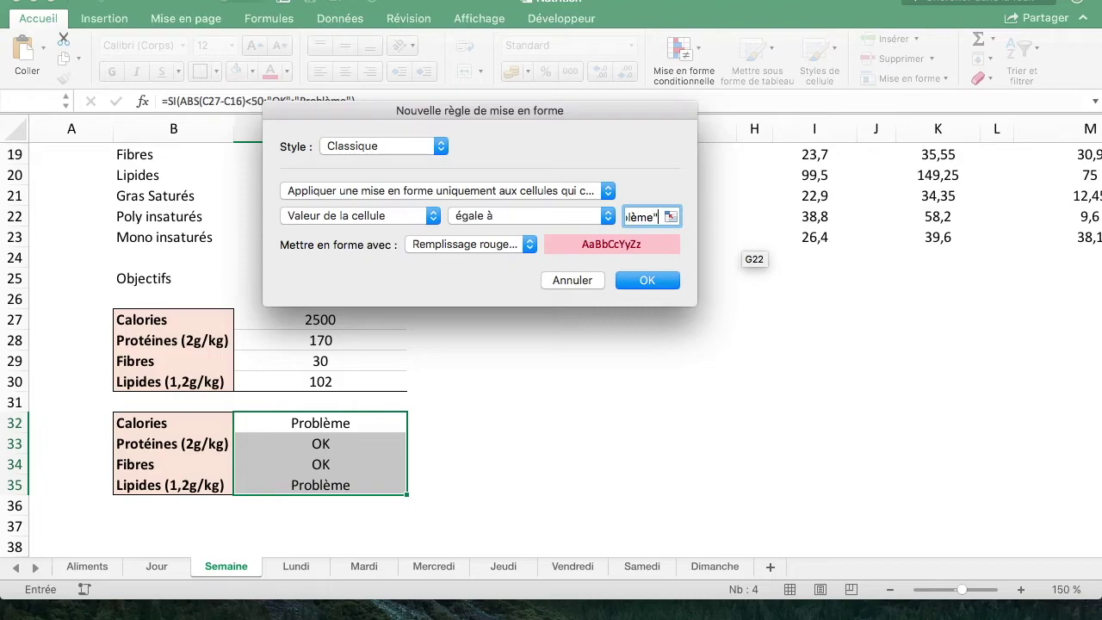
# Step: Apply the rule that fills cells equal to 'Problème' in C32:C35 light red
pyautogui.press('Return')
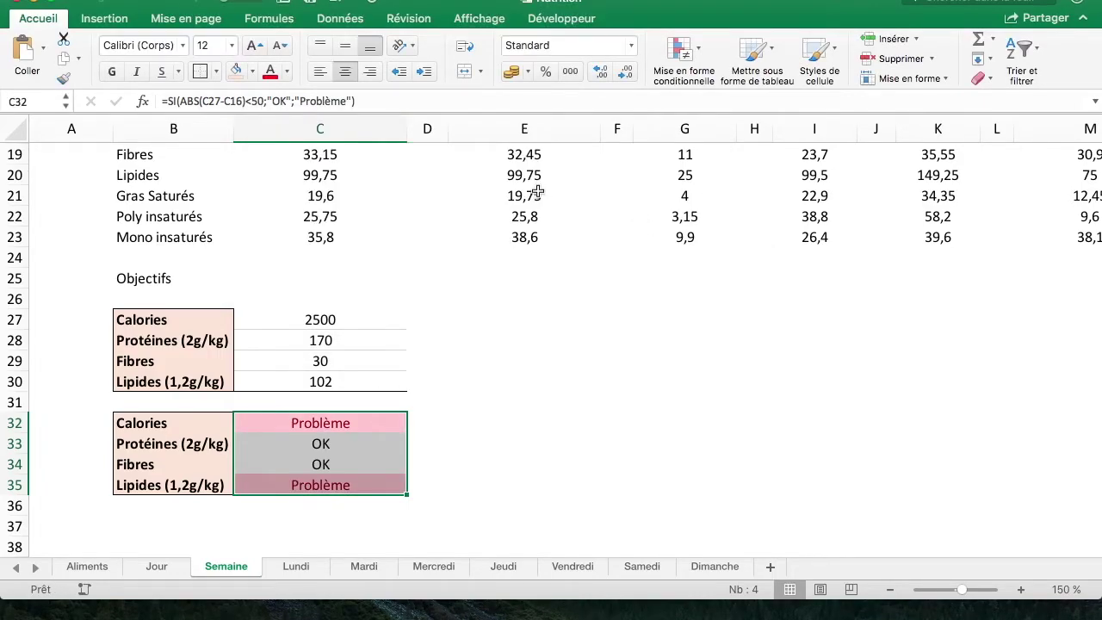
pyautogui.click(465, 340)
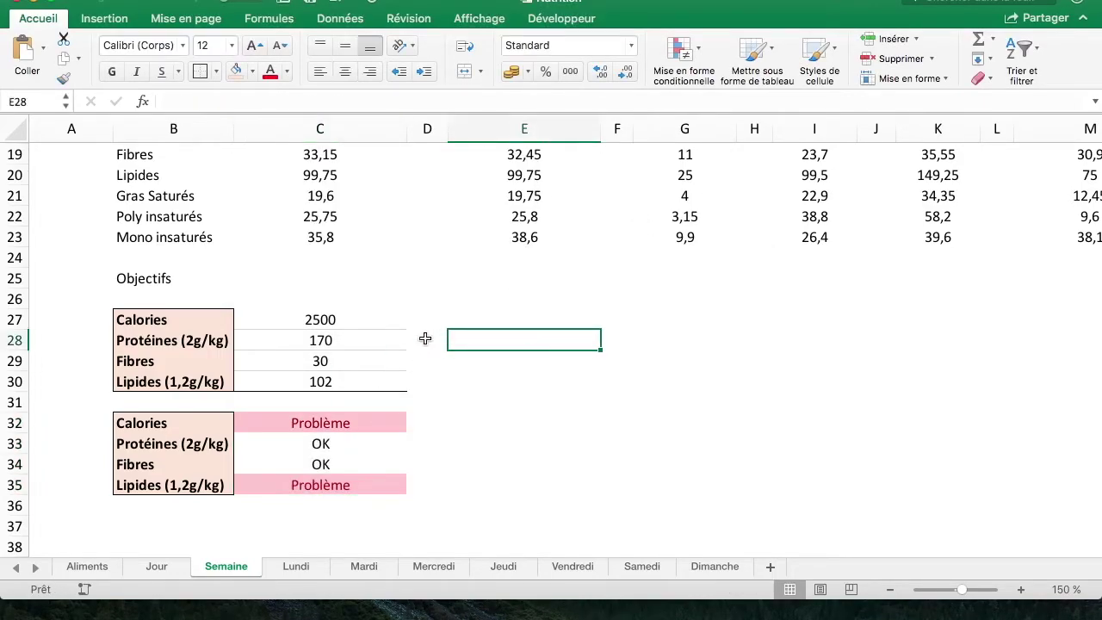
# Step: Copy the objectives and check block C27:C35, then cancel the pending copy
pyautogui.click(397, 422)
pyautogui.press('Down')
pyautogui.moveTo(355, 319); pyautogui.dragTo(362, 485)
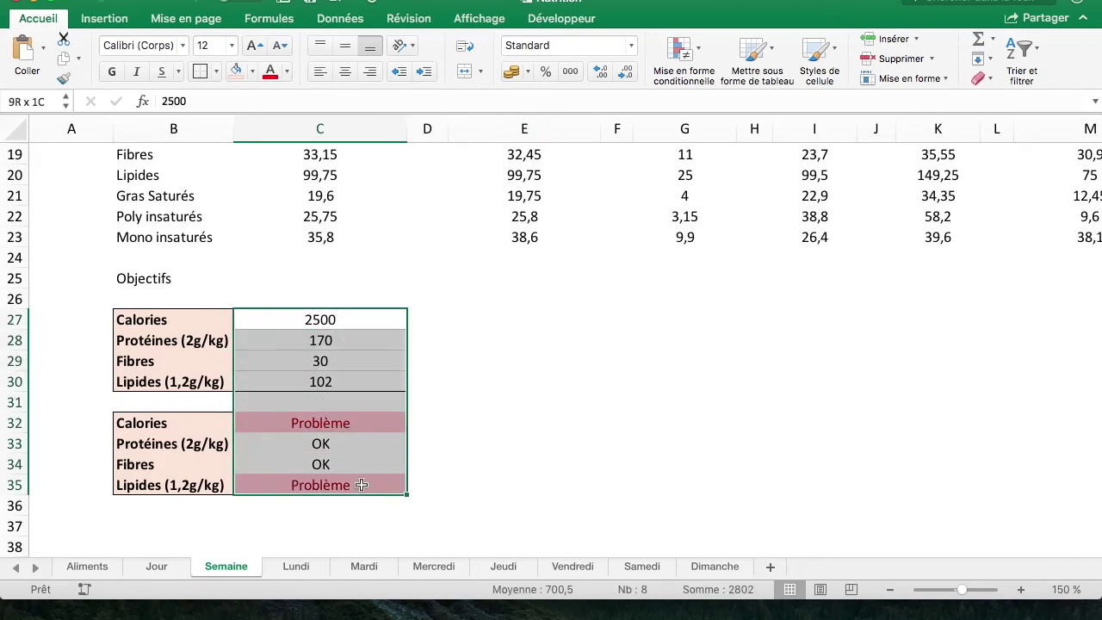
pyautogui.hotkey('ctrl', 'c')
pyautogui.click(373, 318)
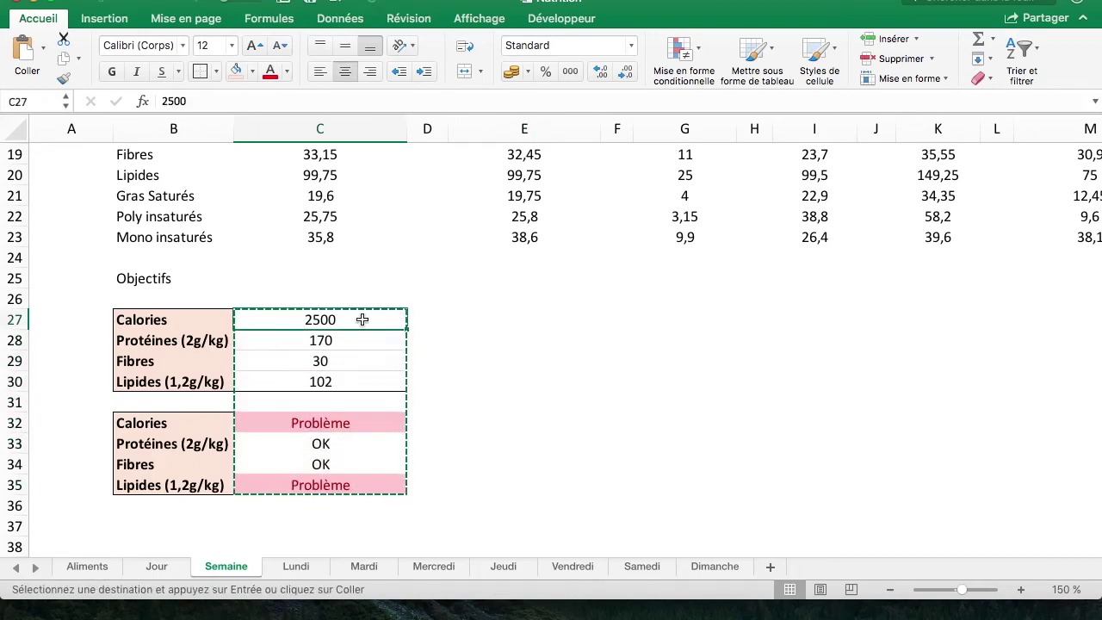
pyautogui.press('Escape')
# Step: Inspect the protein, fibre and lipid objective formulas in C28, C29 and C30
pyautogui.click(350, 375)
pyautogui.click(343, 361)
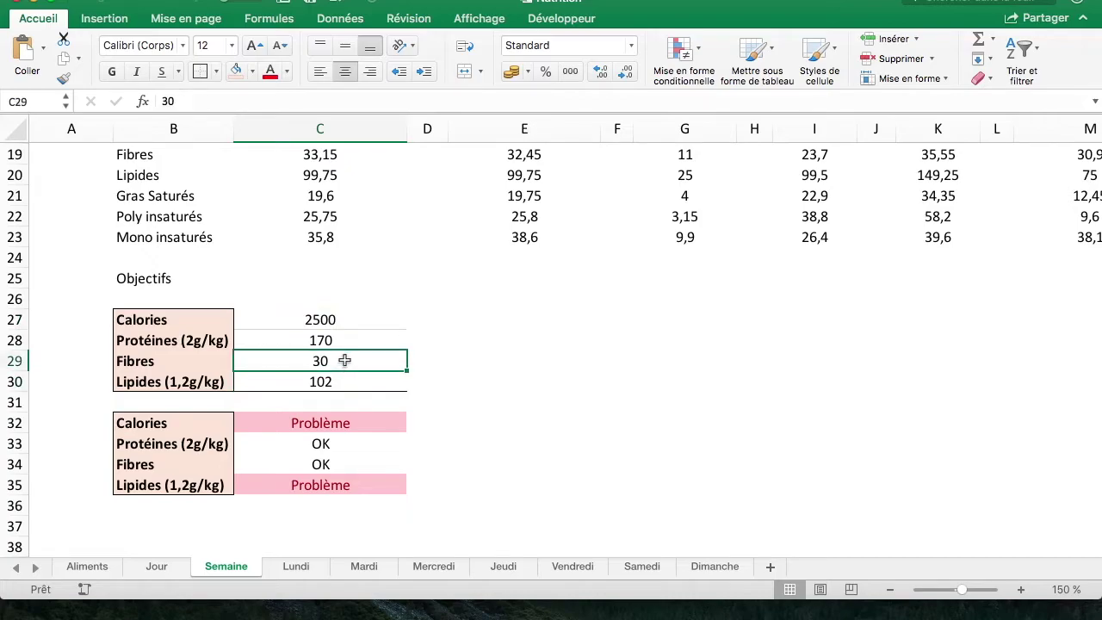
pyautogui.click(339, 376)
pyautogui.click(338, 336)
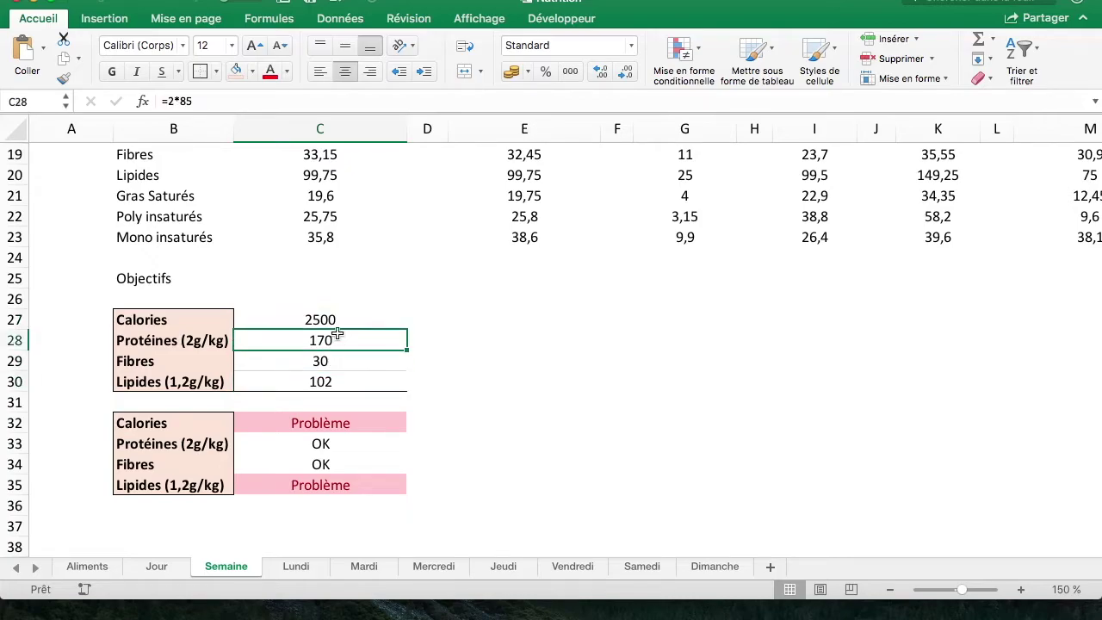
# Step: Copy C27:C35 again and paste it into E27, G27, I27, K27 and M27
pyautogui.click(490, 334)
pyautogui.moveTo(369, 321); pyautogui.dragTo(388, 485)
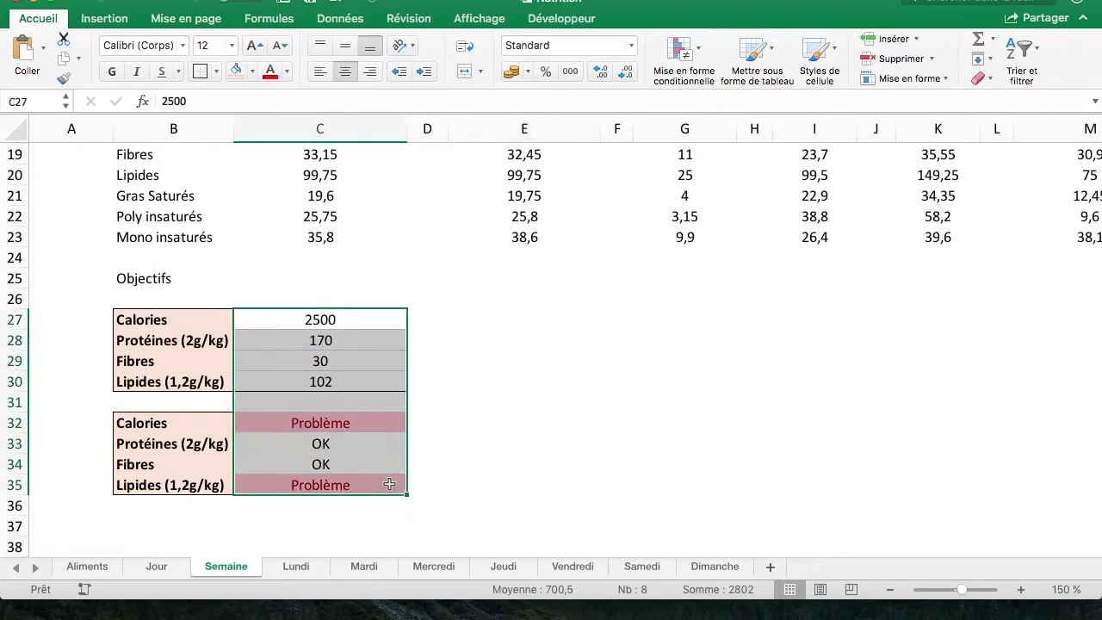
pyautogui.hotkey('ctrl', 'c')
pyautogui.moveTo(435, 319)
pyautogui.mouseDown()
pyautogui.moveTo(517, 364)
pyautogui.moveTo(584, 479)
pyautogui.mouseUp()
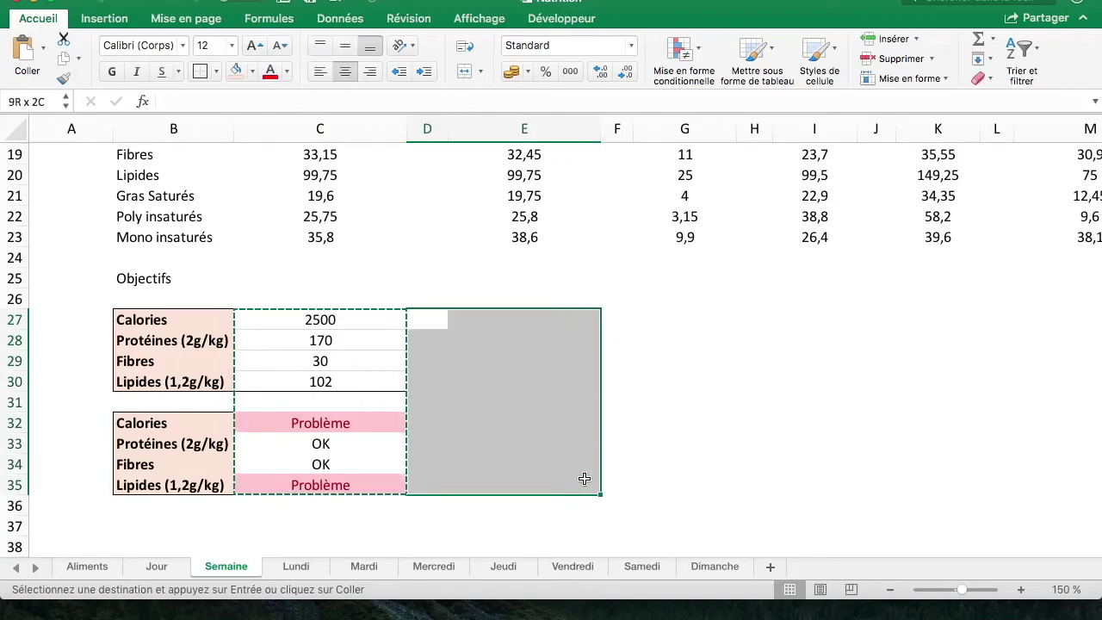
pyautogui.click(510, 320)
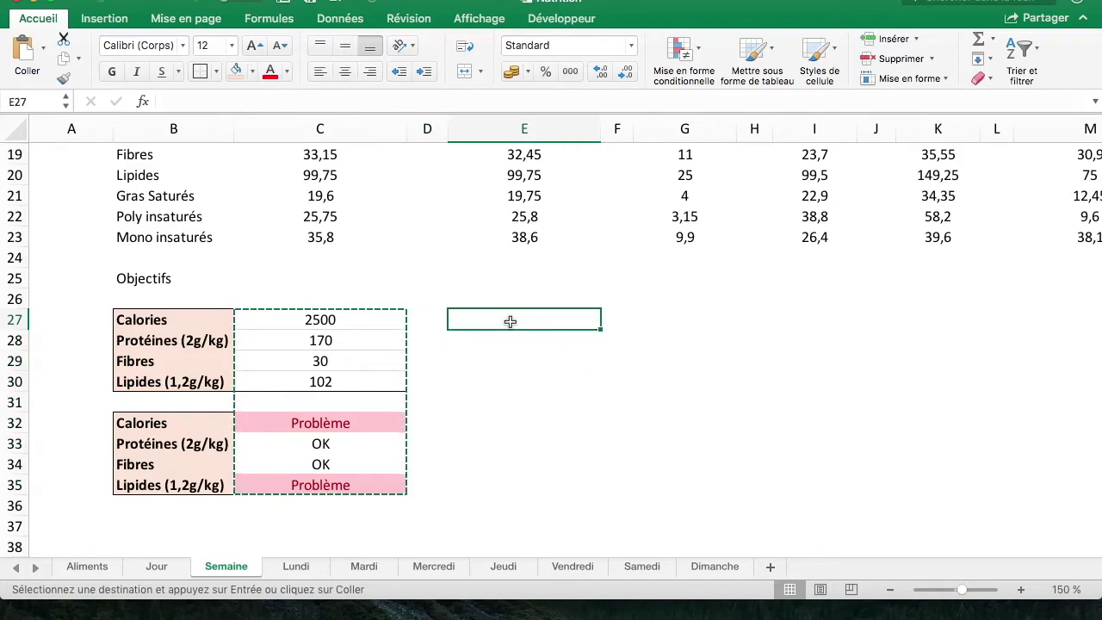
pyautogui.keyDown('ctrl'); pyautogui.click(689, 317); pyautogui.keyUp('ctrl')
pyautogui.keyDown('ctrl'); pyautogui.click(840, 314); pyautogui.keyUp('ctrl')
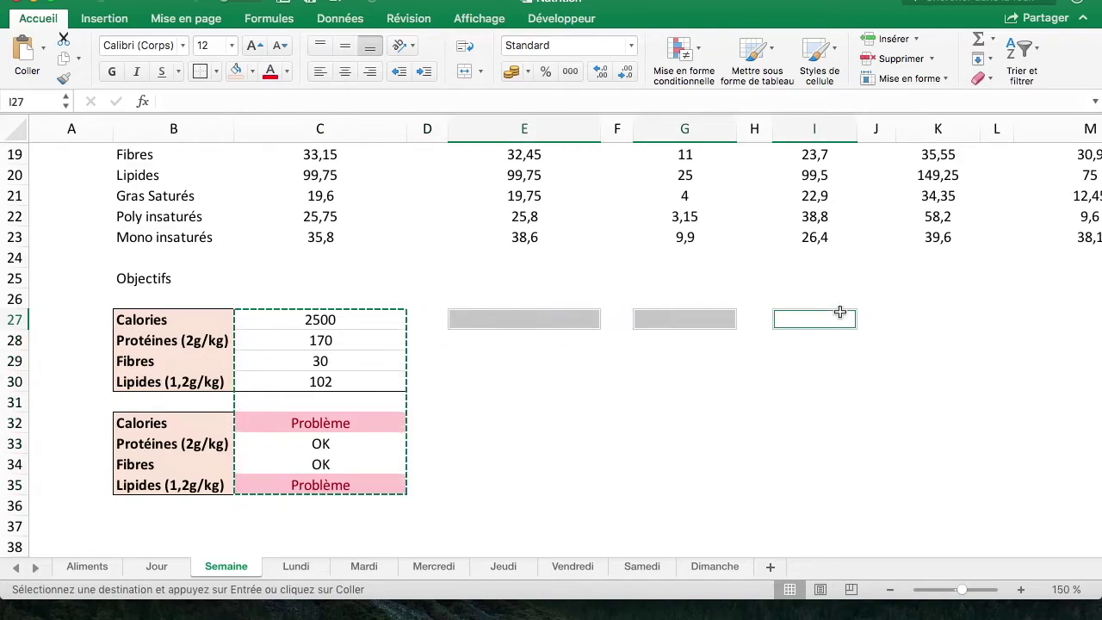
pyautogui.keyDown('ctrl'); pyautogui.click(947, 316); pyautogui.keyUp('ctrl')
pyautogui.keyDown('ctrl'); pyautogui.click(1077, 323); pyautogui.keyUp('ctrl')
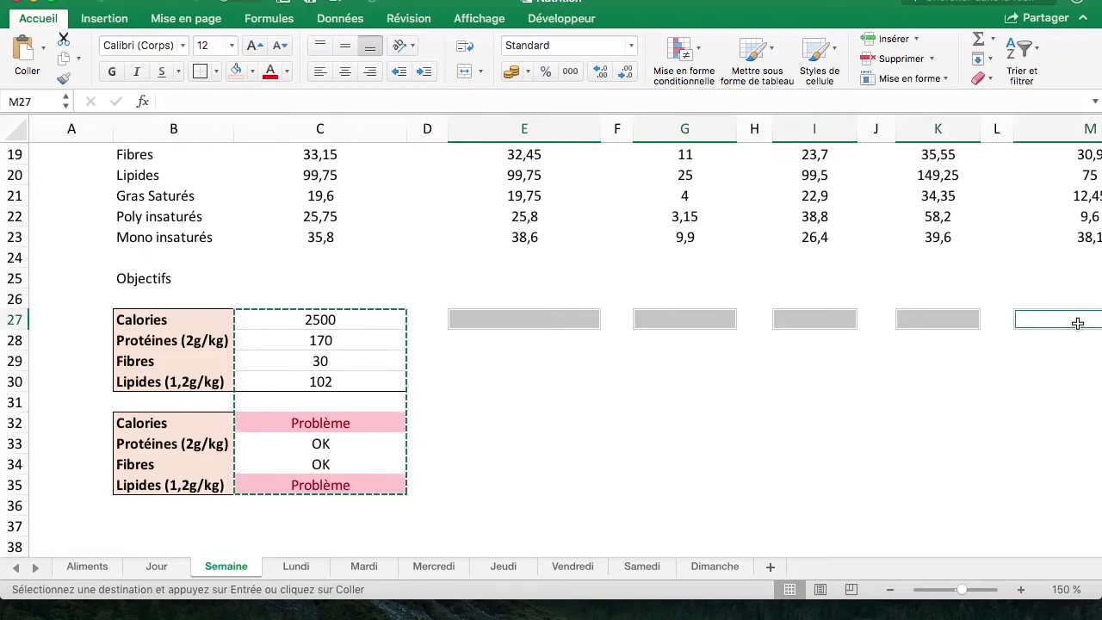
pyautogui.press('super+v')
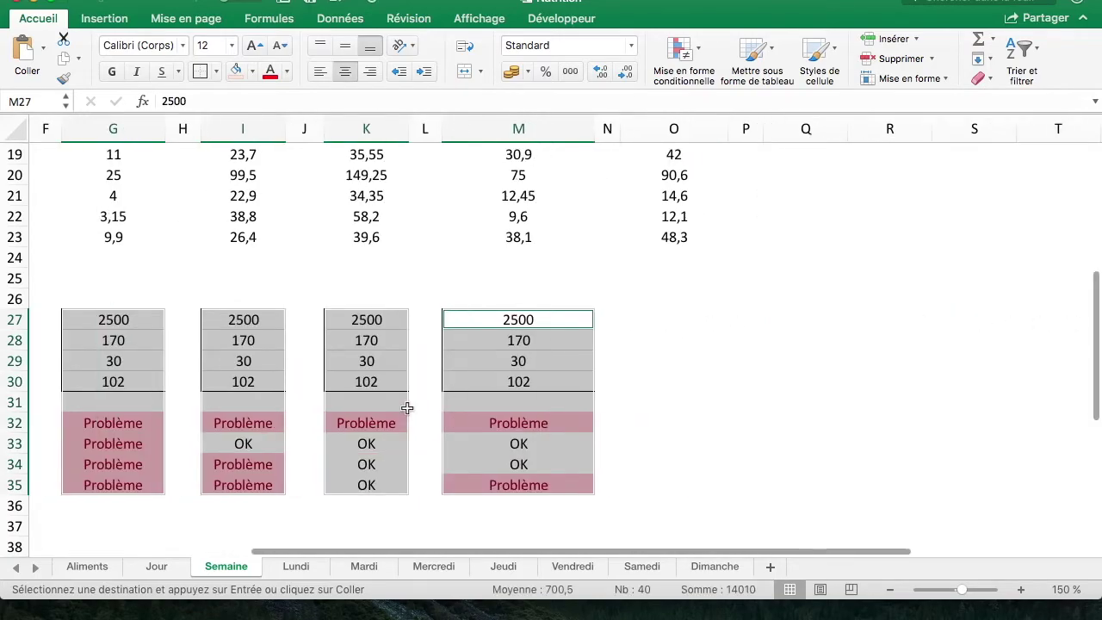
# Step: Paste the same block into O27 and end copy mode
pyautogui.scroll(5, 405, 405)
pyautogui.hscroll(-2, 406, 406)
pyautogui.scroll(-2, 780, 419)
pyautogui.click(741, 417)
pyautogui.press('super+v')
pyautogui.scroll(-2, 561, 285)
pyautogui.hscroll(-3, 560, 285)
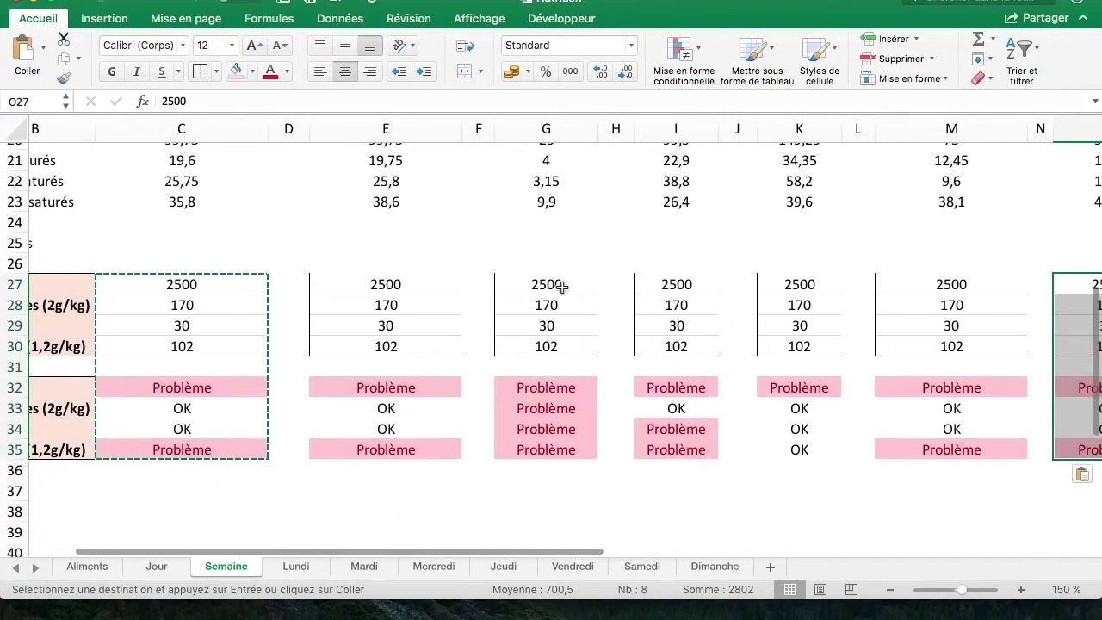
pyautogui.scroll(1, 561, 285)
pyautogui.hscroll(1, 561, 287)
pyautogui.scroll(1, 562, 288)
pyautogui.hscroll(1, 562, 288)
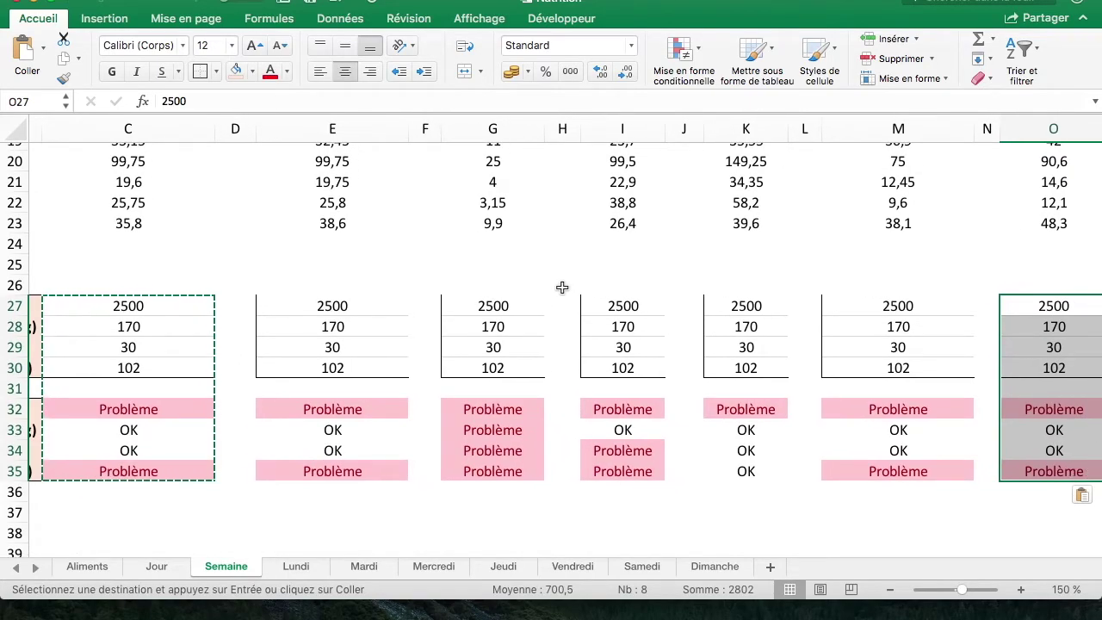
pyautogui.press('Escape')
pyautogui.scroll(-1, 561, 285)
pyautogui.hscroll(-2, 561, 288)
pyautogui.scroll(1, 561, 288)
pyautogui.scroll(4, 560, 287)
pyautogui.scroll(5, 435, 303)
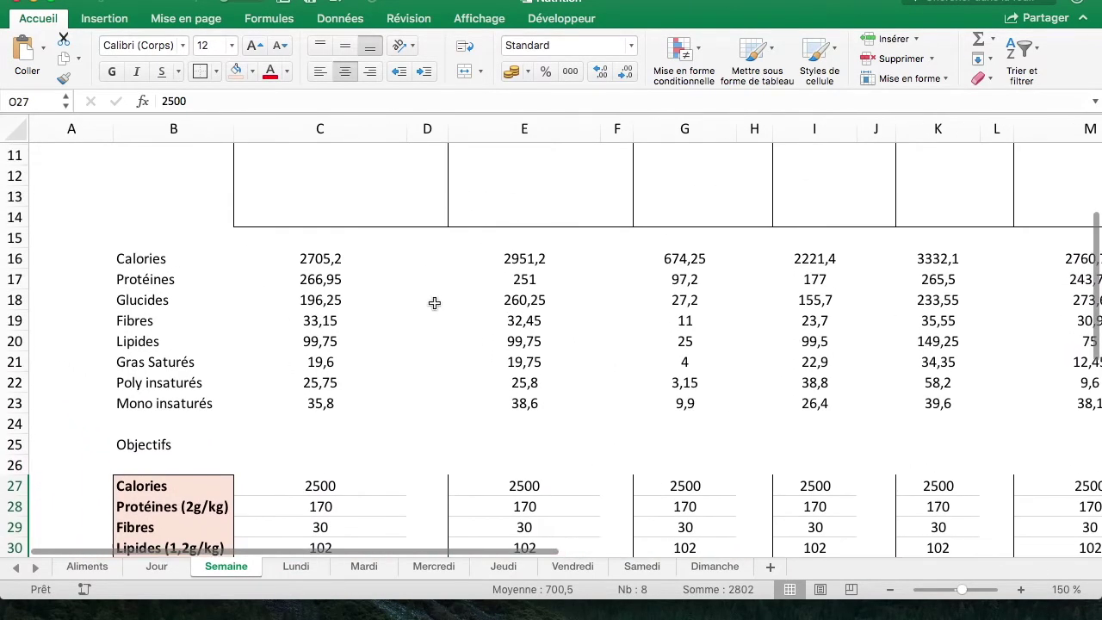
# Step: Frame the Lundi and Mardi objective ranges C27:C30 and E27:E30 with outline borders
pyautogui.scroll(3, 402, 301)
pyautogui.scroll(7, 401, 301)
pyautogui.scroll(-6, 401, 301)
pyautogui.scroll(-7, 402, 301)
pyautogui.hscroll(2, 402, 301)
pyautogui.scroll(9, 402, 301)
pyautogui.scroll(4, 401, 301)
pyautogui.hscroll(-1, 402, 302)
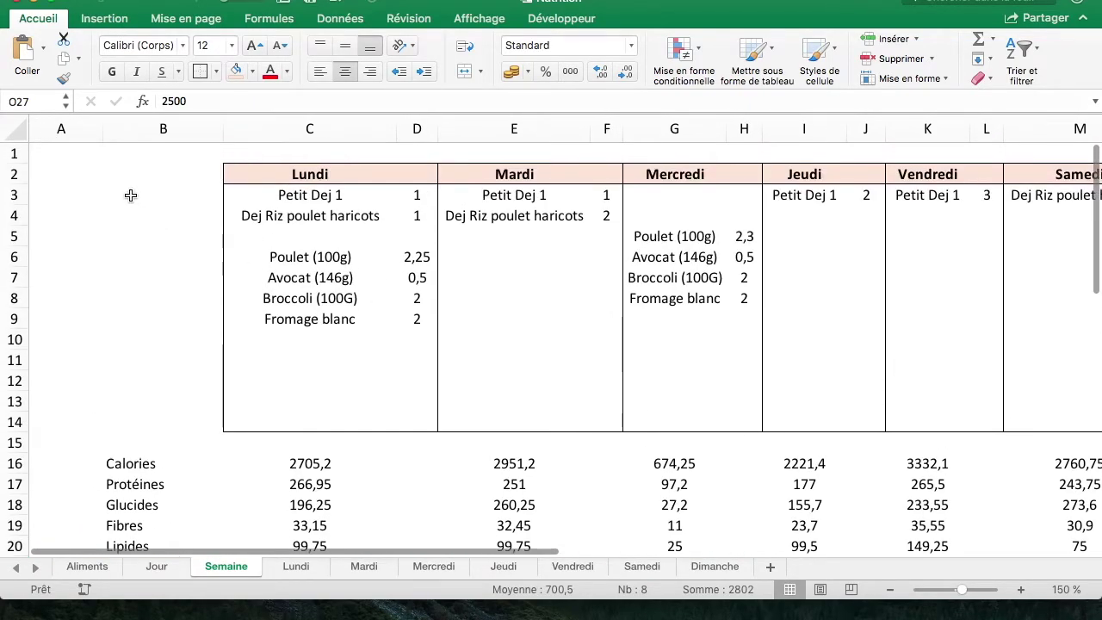
pyautogui.scroll(-1, 130, 196)
pyautogui.scroll(-12, 164, 276)
pyautogui.hscroll(1, 163, 276)
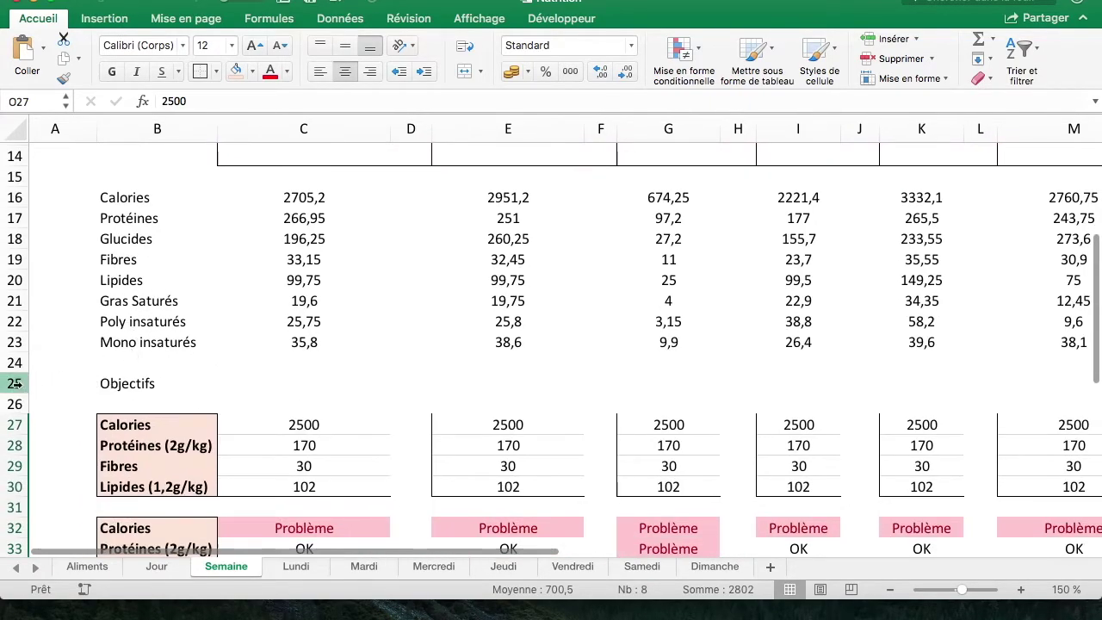
pyautogui.click(15, 383)
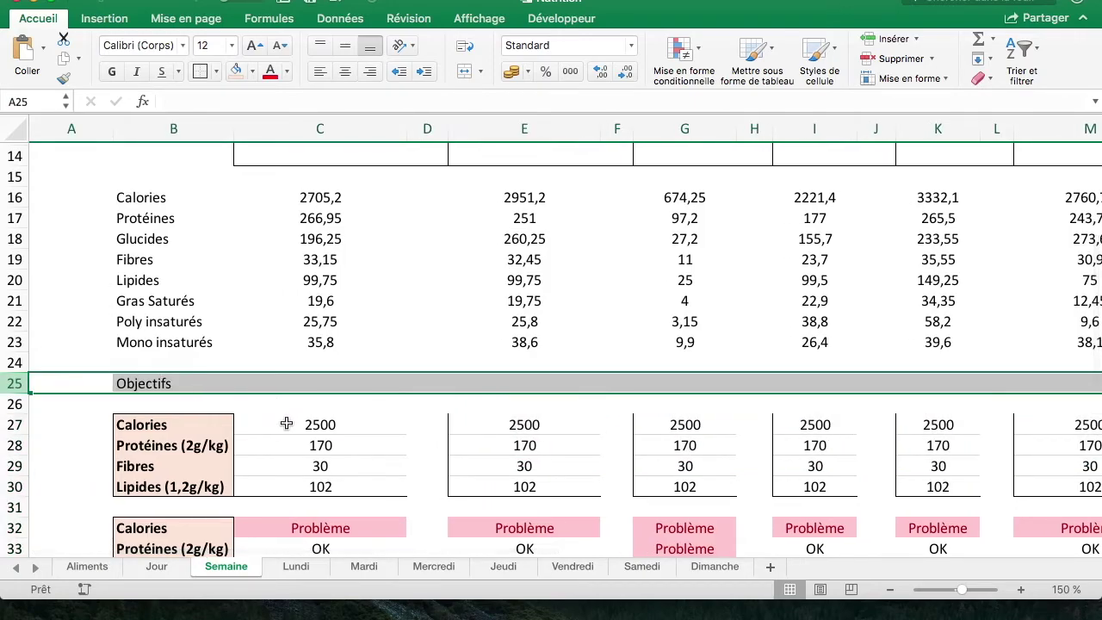
pyautogui.moveTo(287, 424); pyautogui.dragTo(361, 488)
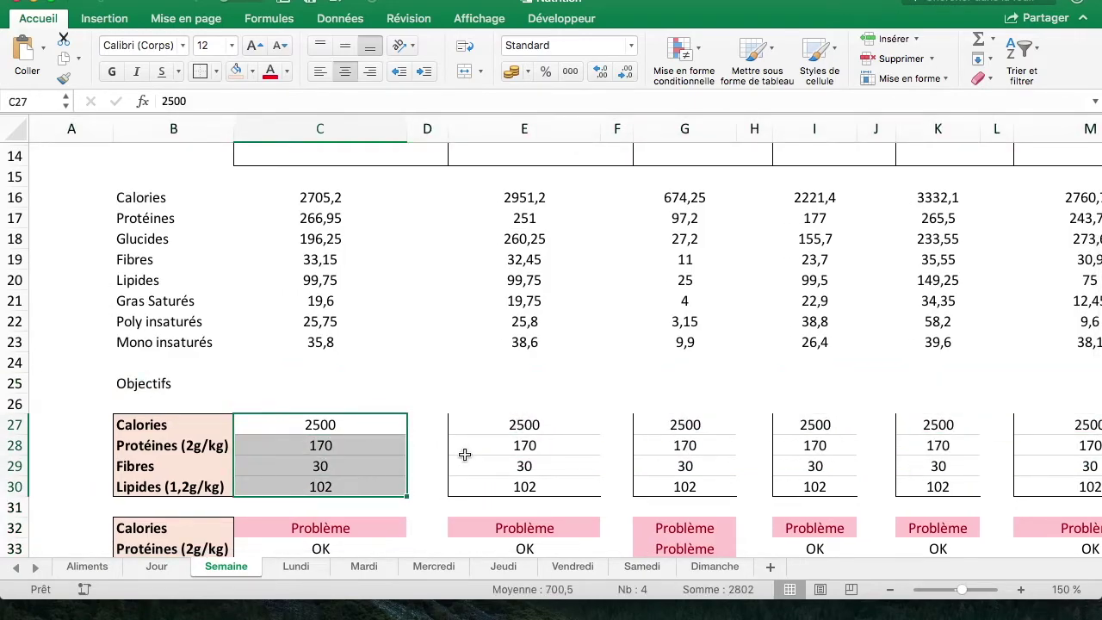
pyautogui.keyDown('ctrl'); pyautogui.moveTo(467, 424); pyautogui.dragTo(554, 480); pyautogui.keyUp('ctrl')
pyautogui.scroll(-3, 562, 465)
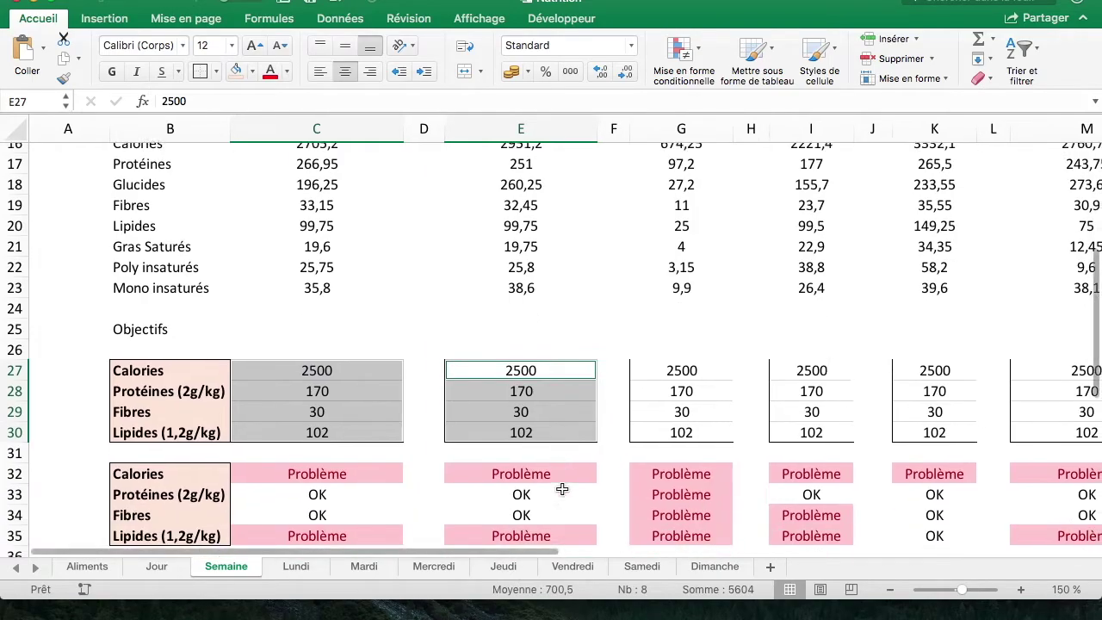
pyautogui.scroll(-3, 564, 517)
pyautogui.hscroll(2, 563, 558)
pyautogui.scroll(3, 482, 430)
pyautogui.click(429, 314)
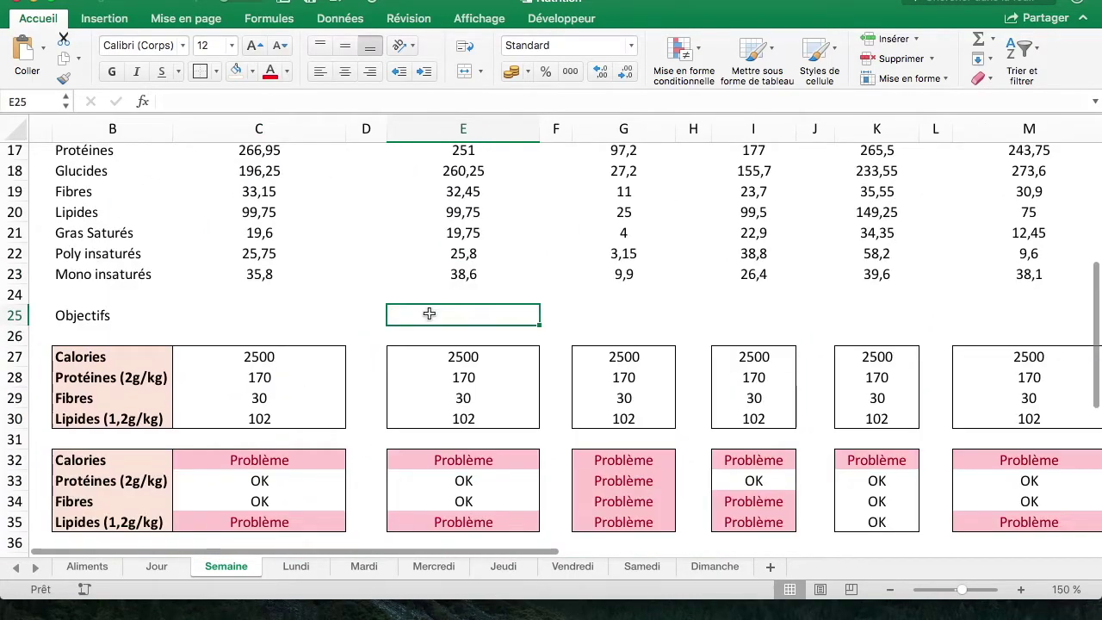
# Step: Review the boxed blocks and select the Calories nutrient label in B16
pyautogui.scroll(-1, 431, 316)
pyautogui.hscroll(1, 431, 316)
pyautogui.hscroll(3, 911, 529)
pyautogui.hscroll(-4, 724, 479)
pyautogui.scroll(5, 603, 388)
pyautogui.hscroll(-1, 603, 387)
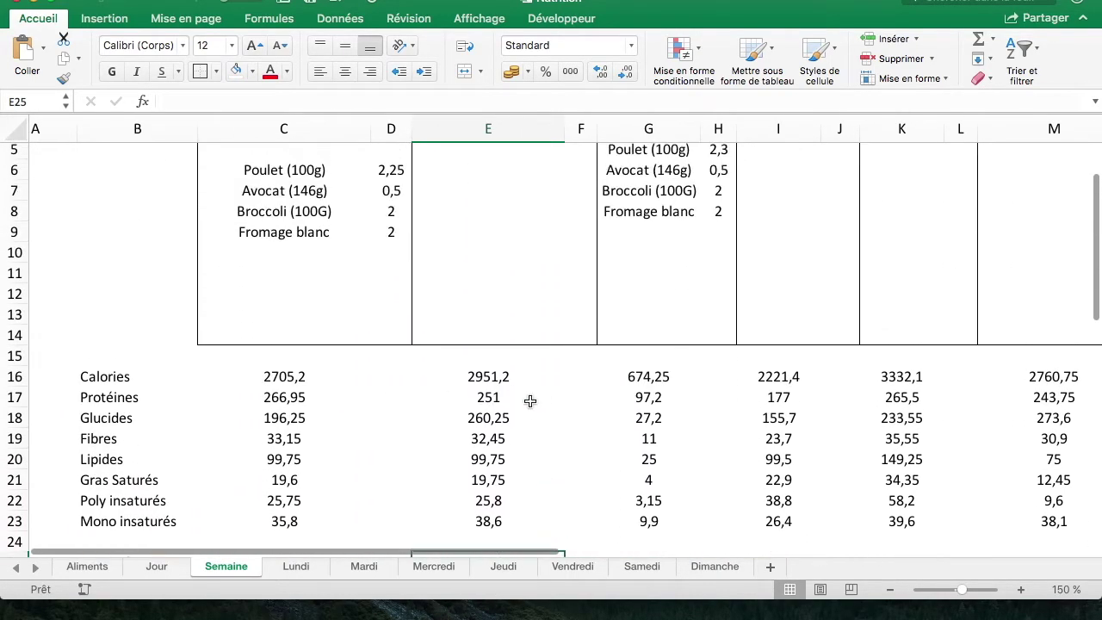
pyautogui.scroll(-2, 430, 362)
pyautogui.click(150, 306)
pyautogui.click(208, 453)
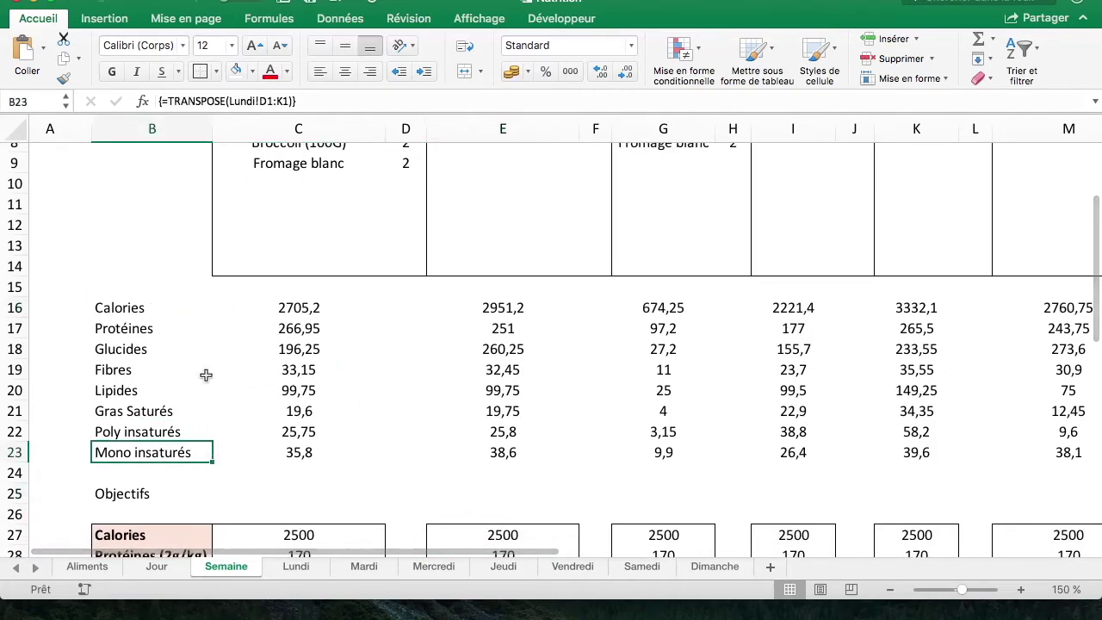
# Step: Make the nutrient labels B16:B23 bold and give them a light peach fill
pyautogui.moveTo(144, 308); pyautogui.dragTo(153, 454)
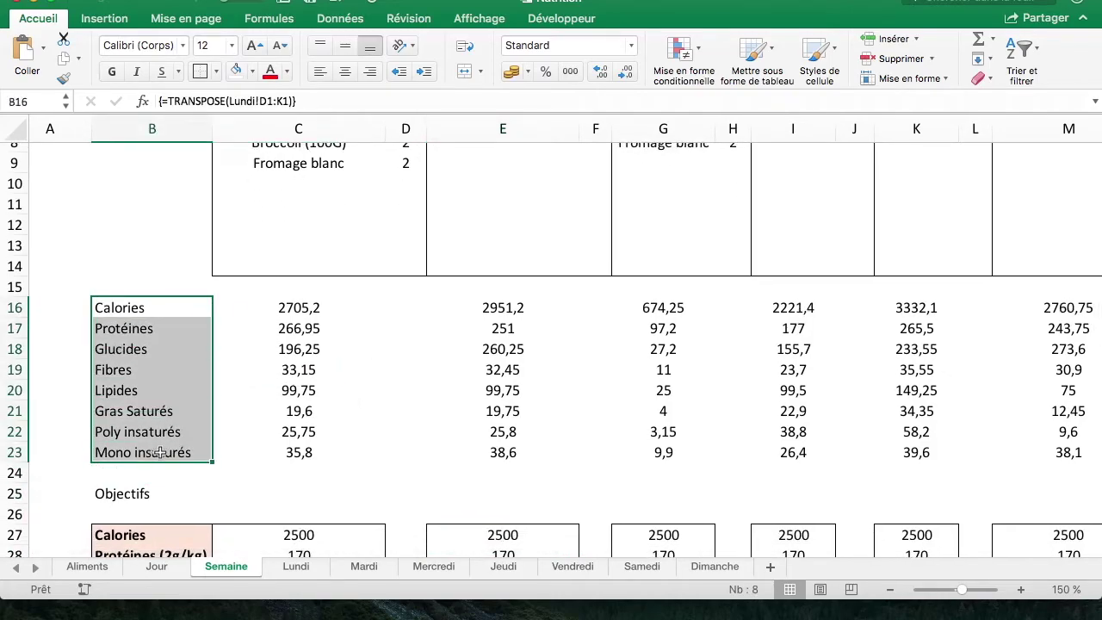
pyautogui.hotkey('ctrl', 'b')
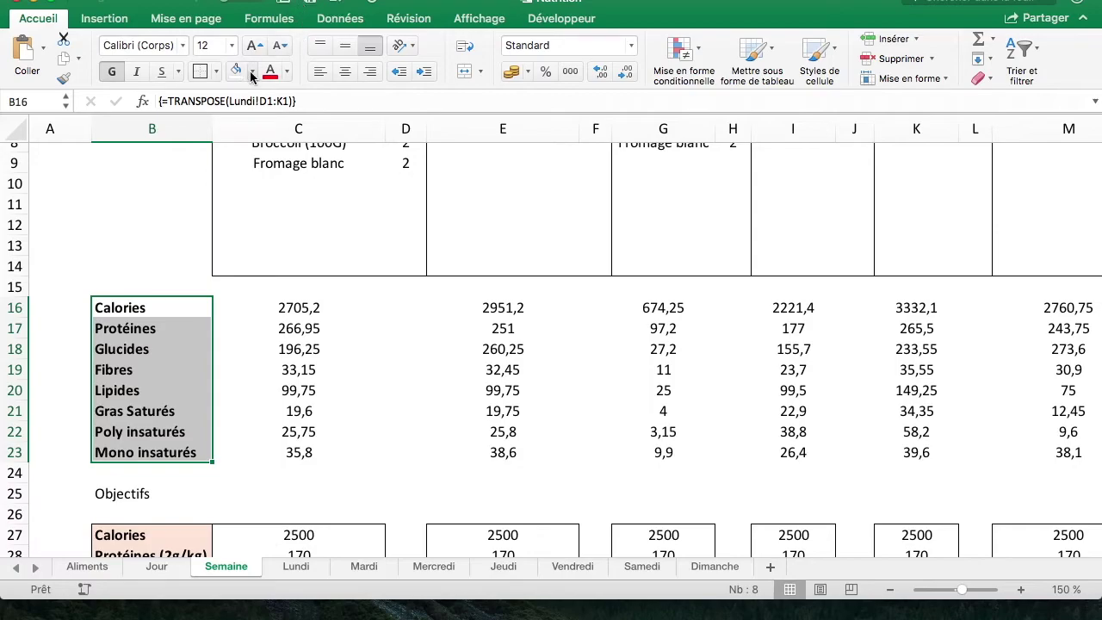
pyautogui.click(253, 72)
pyautogui.click(317, 170)
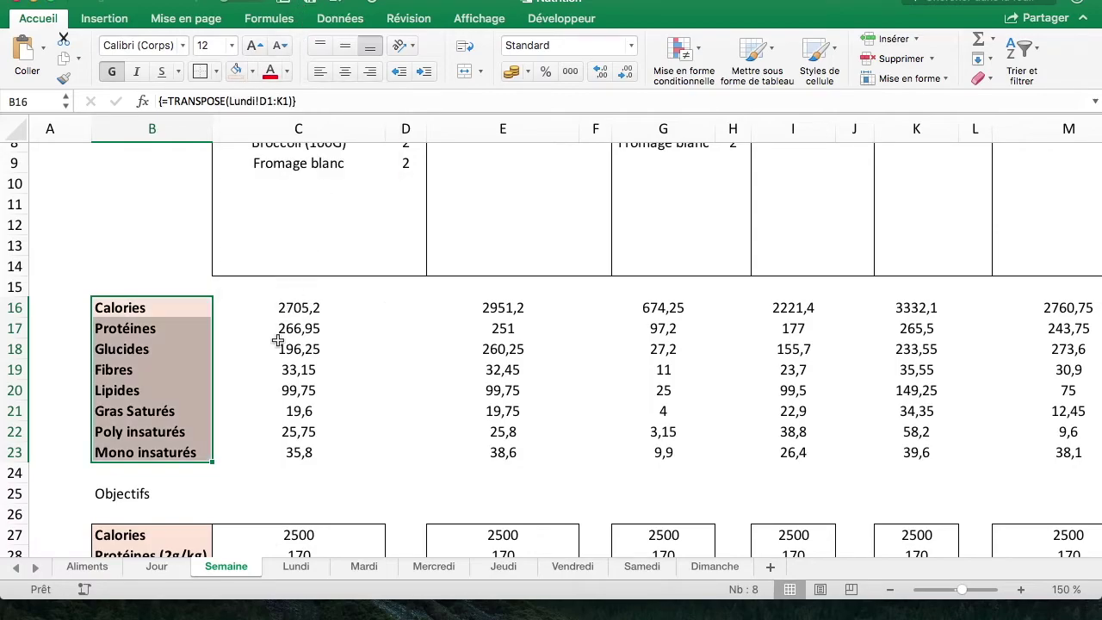
pyautogui.click(280, 344)
pyautogui.press('Down')
pyautogui.press('Down')
pyautogui.click(198, 450)
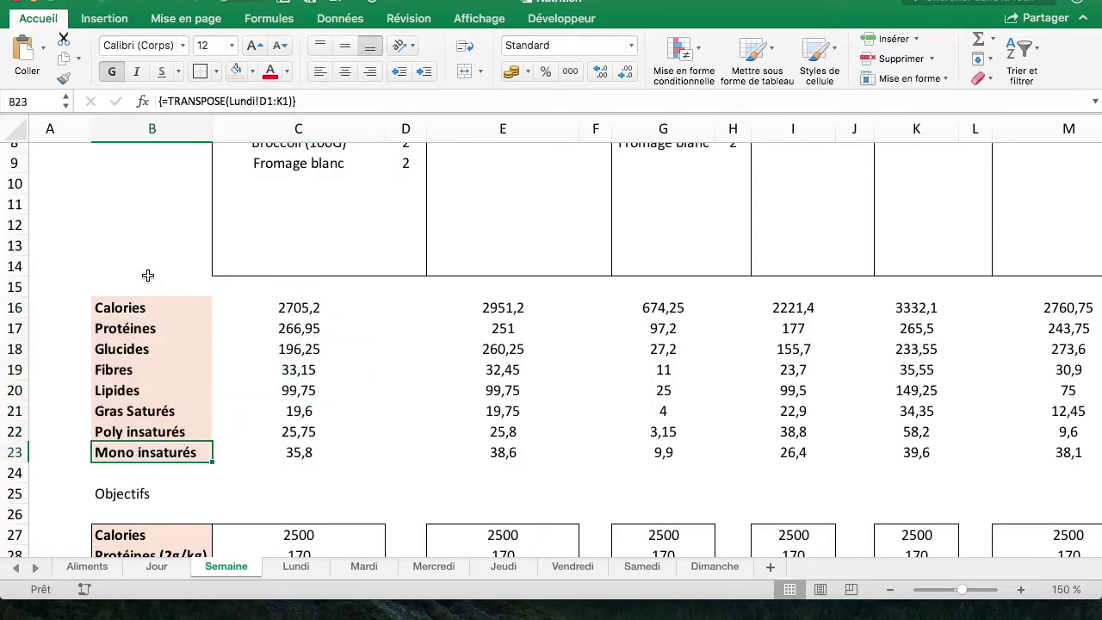
pyautogui.click(17, 287)
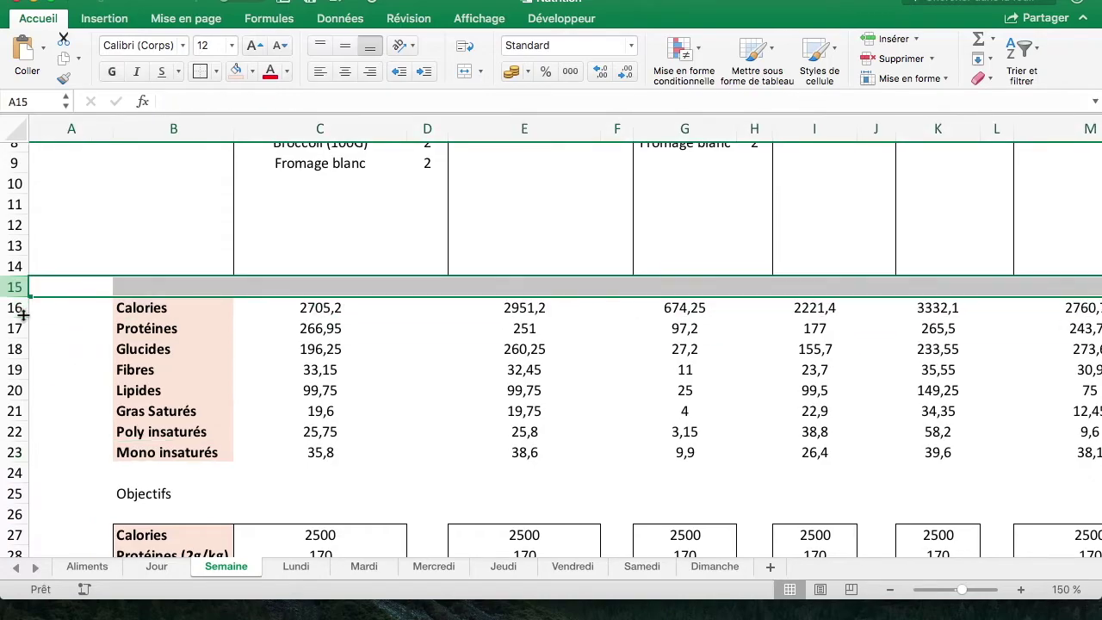
# Step: Group rows 16–23 with Données > Grouper and collapse the new group
pyautogui.moveTo(16, 308); pyautogui.dragTo(13, 453)
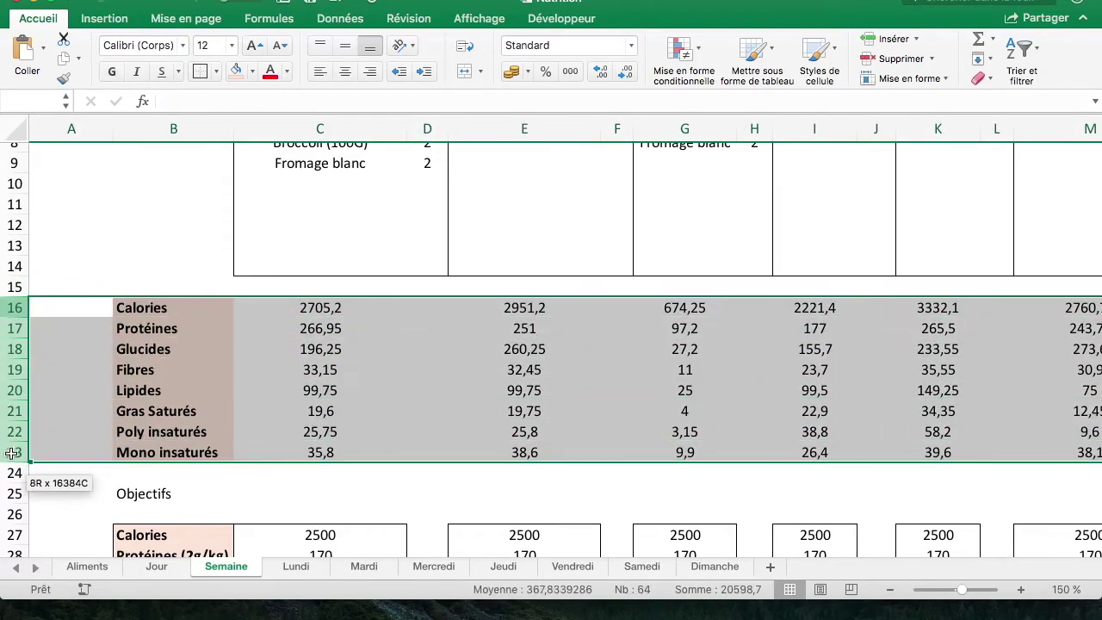
pyautogui.rightClick(22, 349)
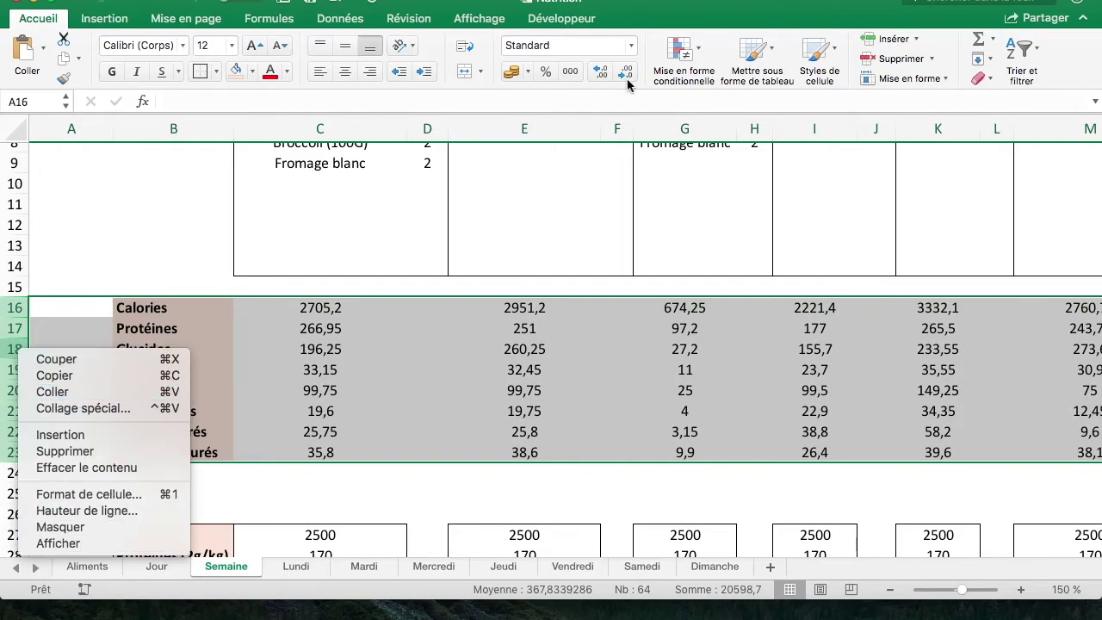
pyautogui.click(332, 26)
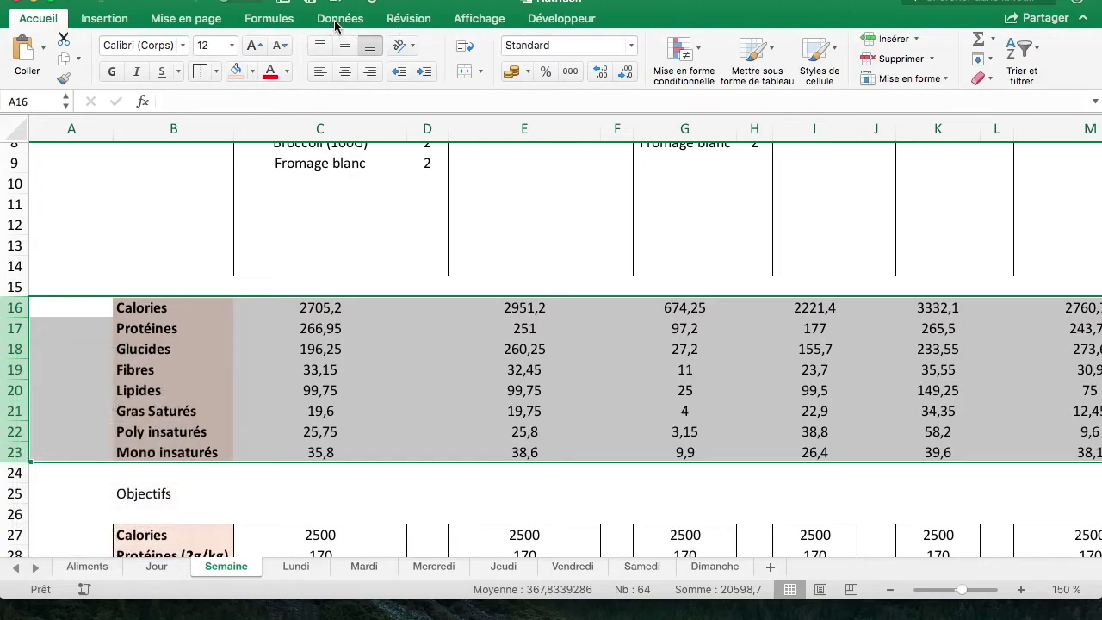
pyautogui.click(336, 25)
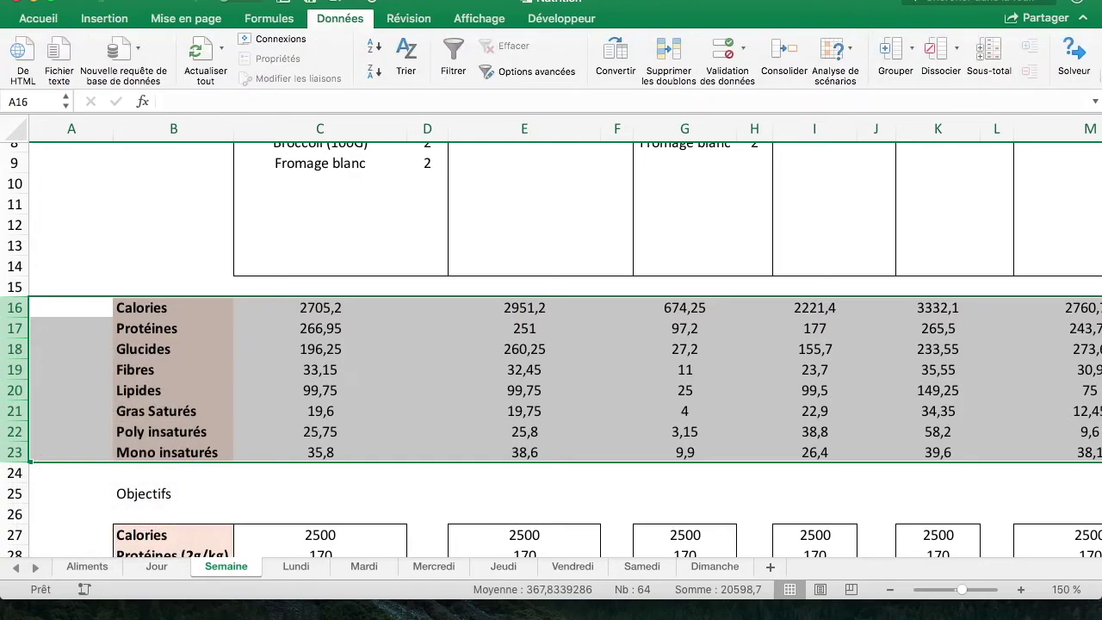
pyautogui.click(890, 52)
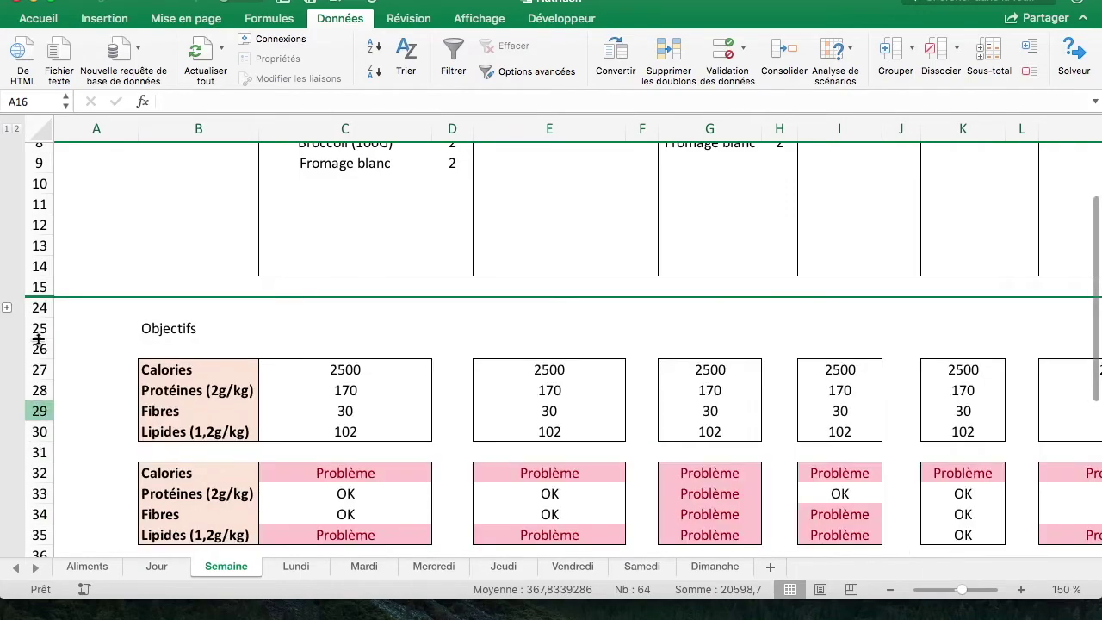
pyautogui.click(7, 473)
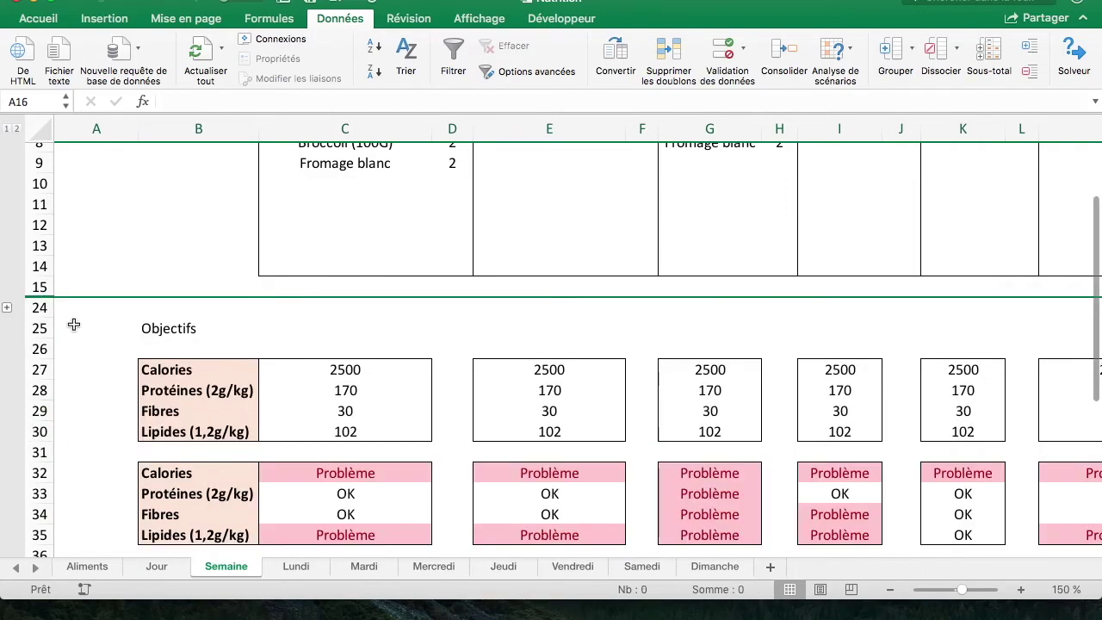
# Step: Re-collapse the totals group and make the Objectifs heading B25 bold with light peach fill
pyautogui.click(7, 308)
pyautogui.click(10, 473)
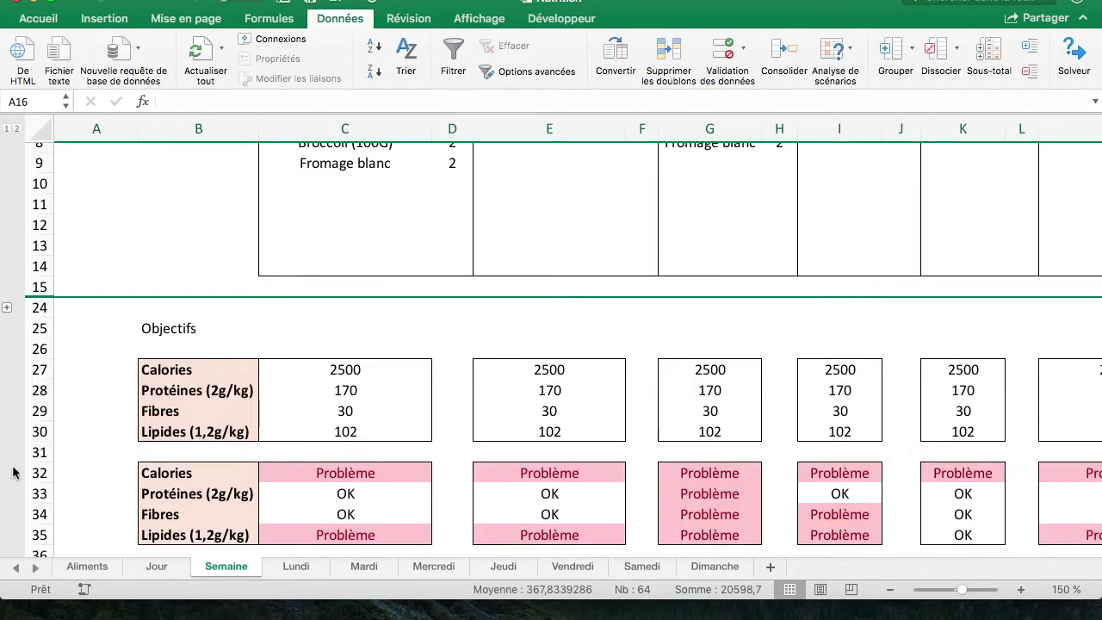
pyautogui.click(235, 326)
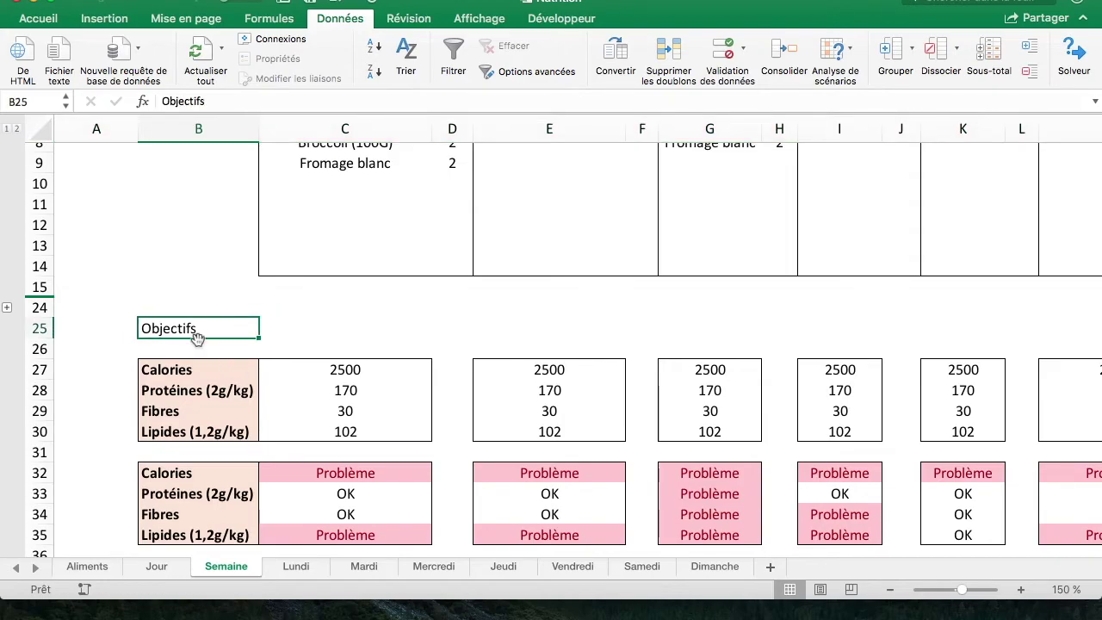
pyautogui.hotkey('ctrl', 'b')
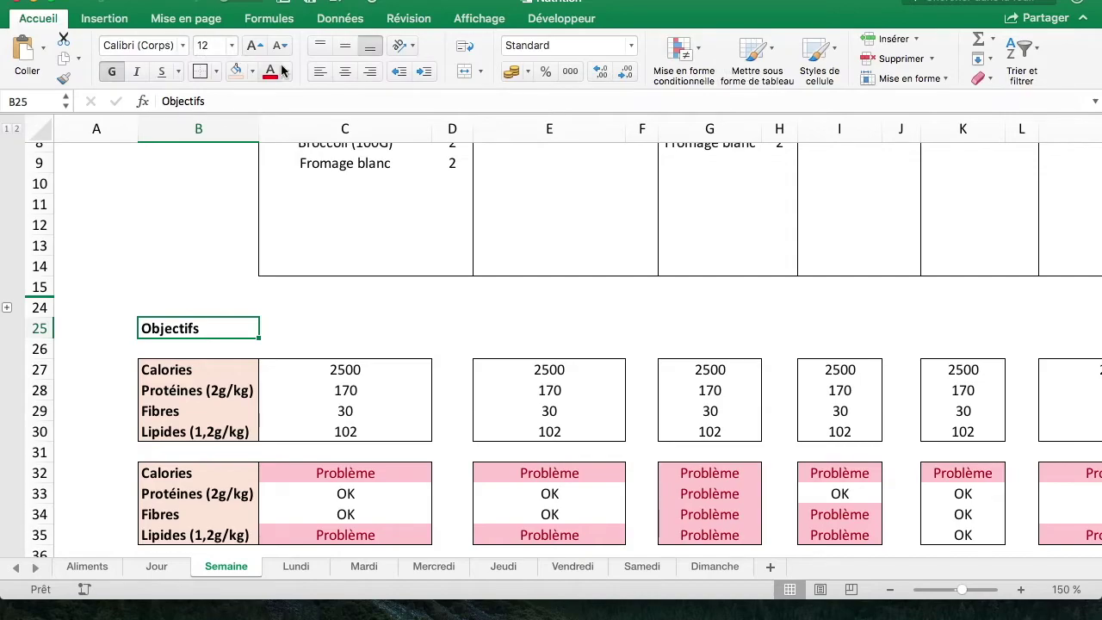
pyautogui.click(236, 72)
pyautogui.click(393, 292)
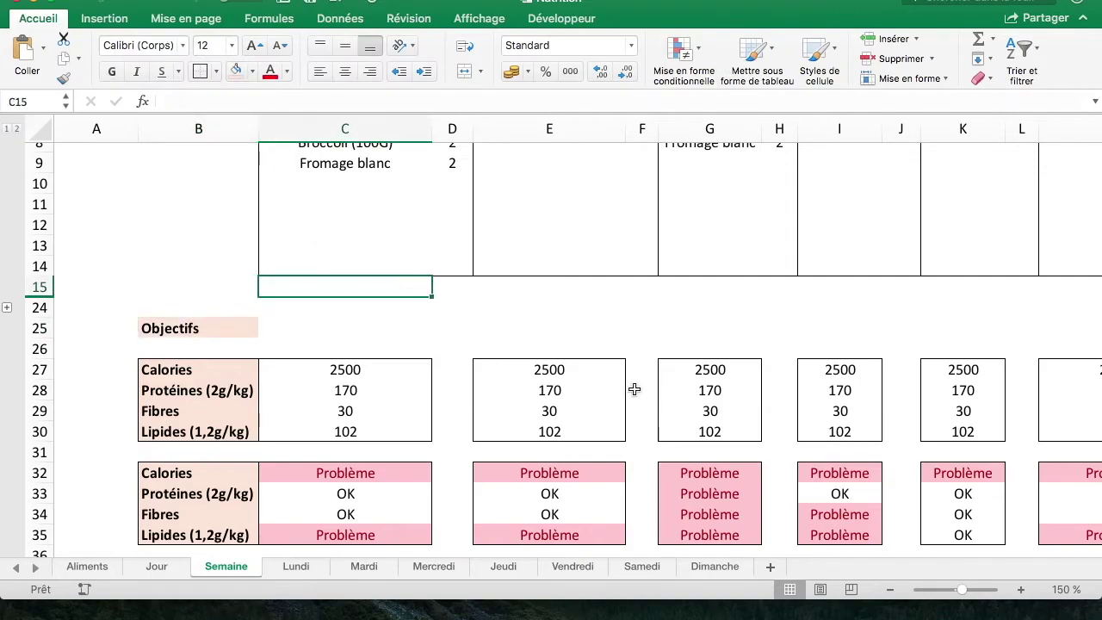
# Step: Review the week's meal entries starting from Petit Dej 1 in C3
pyautogui.scroll(-1, 635, 387)
pyautogui.scroll(3, 697, 375)
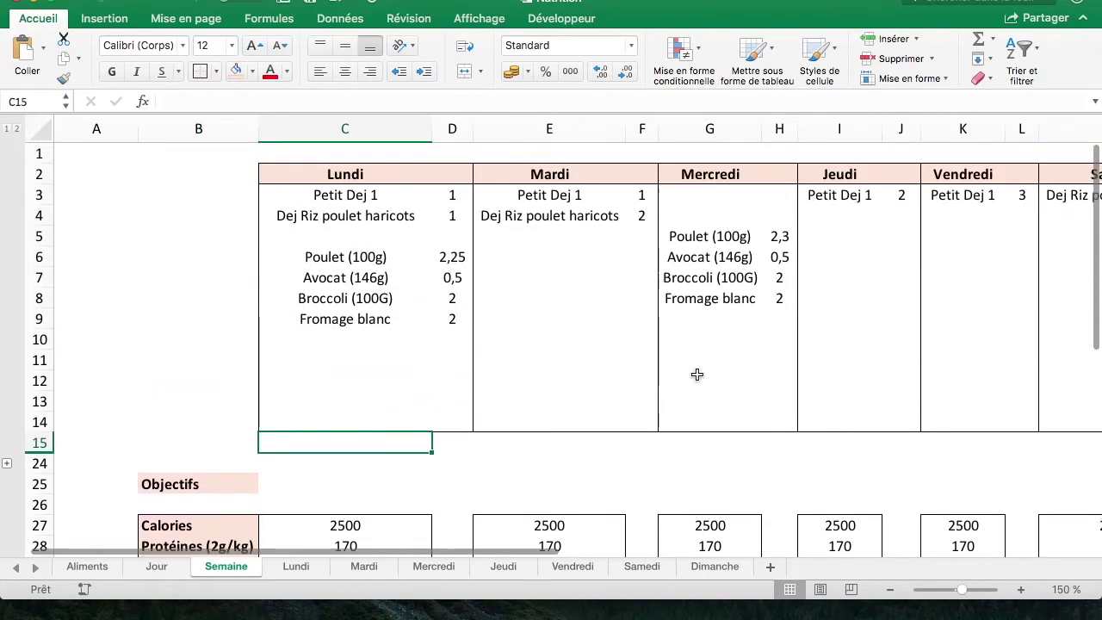
pyautogui.click(296, 182)
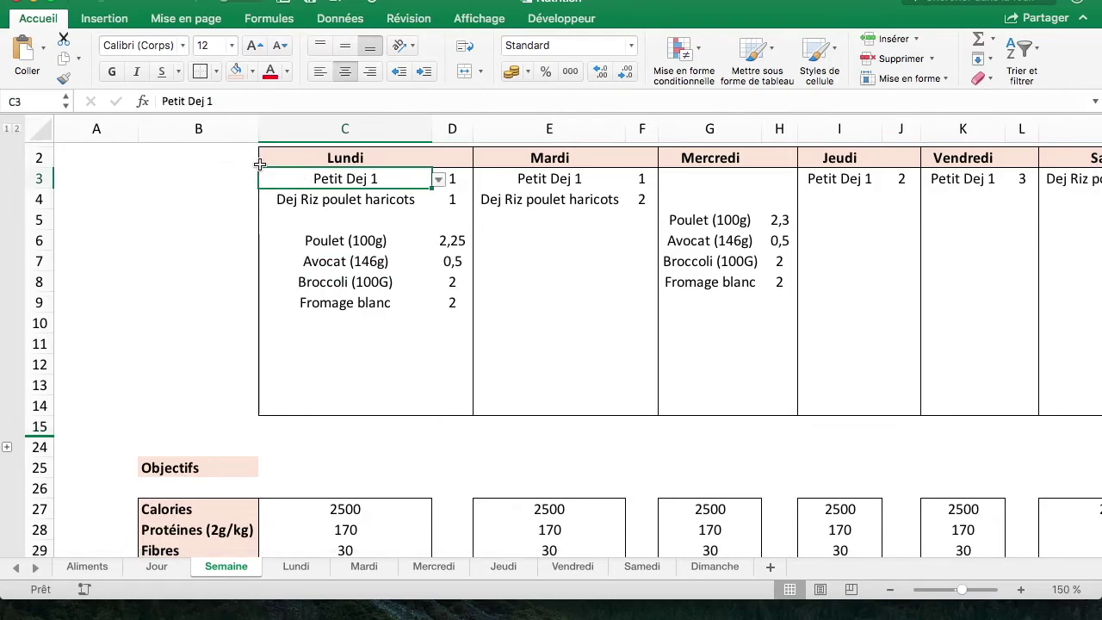
pyautogui.scroll(-3, 246, 176)
pyautogui.scroll(-7, 241, 177)
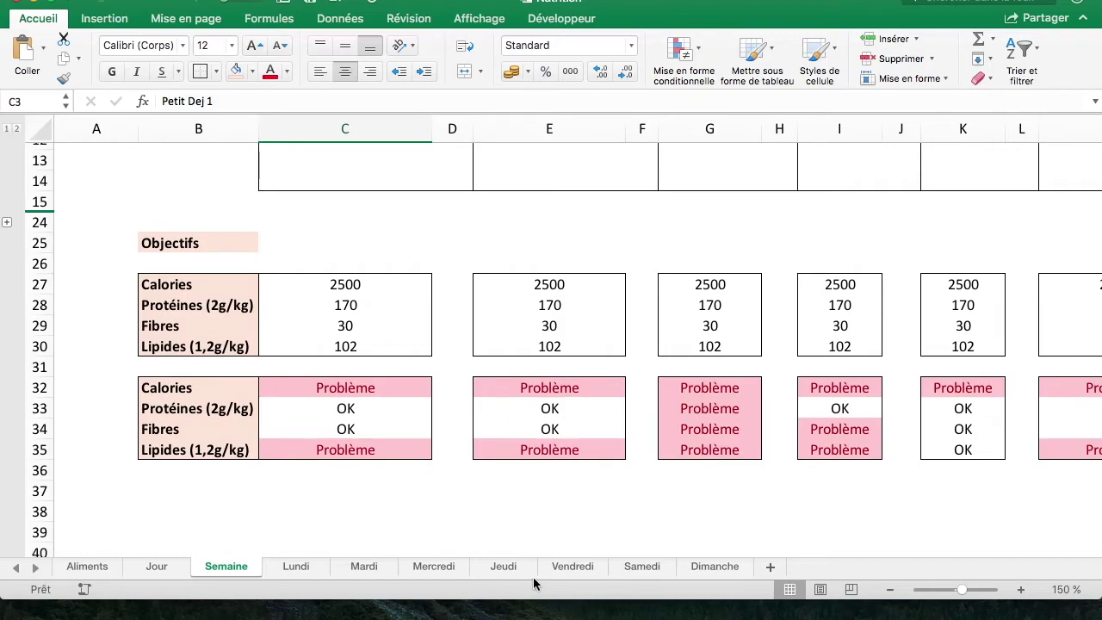
pyautogui.scroll(1, 508, 557)
pyautogui.hscroll(3, 551, 557)
pyautogui.hscroll(-3, 383, 517)
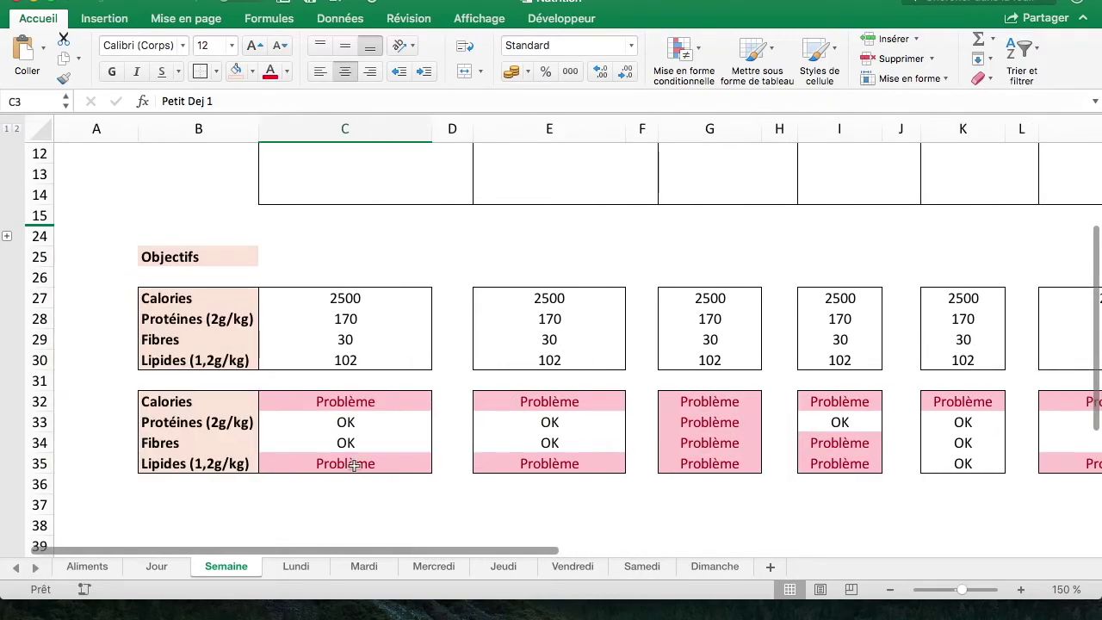
pyautogui.scroll(5, 276, 180)
pyautogui.scroll(3, 273, 181)
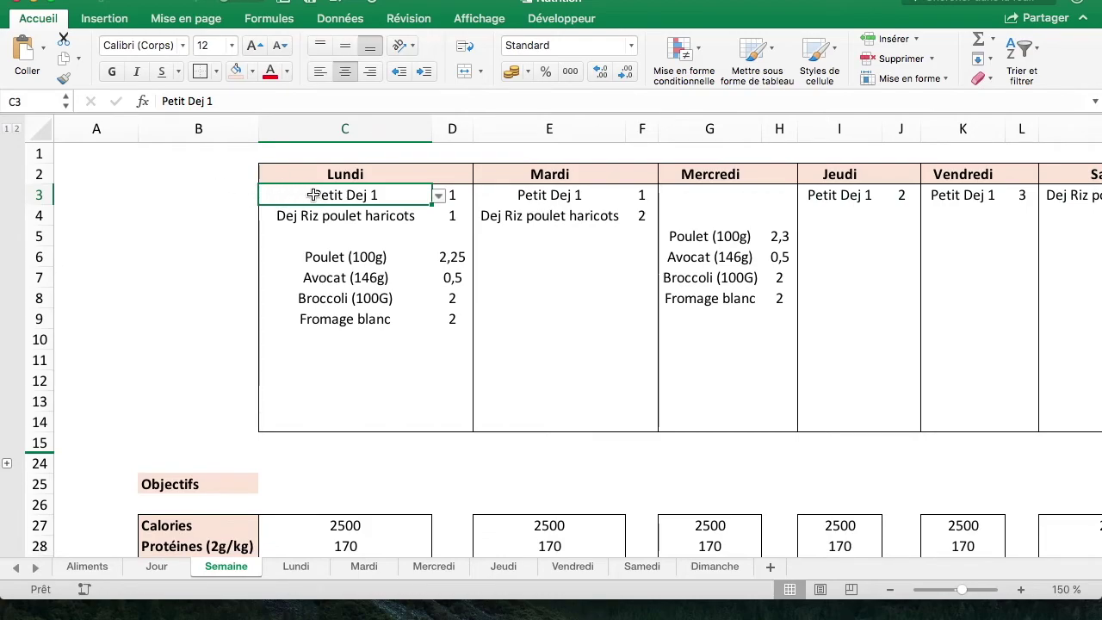
pyautogui.click(405, 19)
pyautogui.click(359, 27)
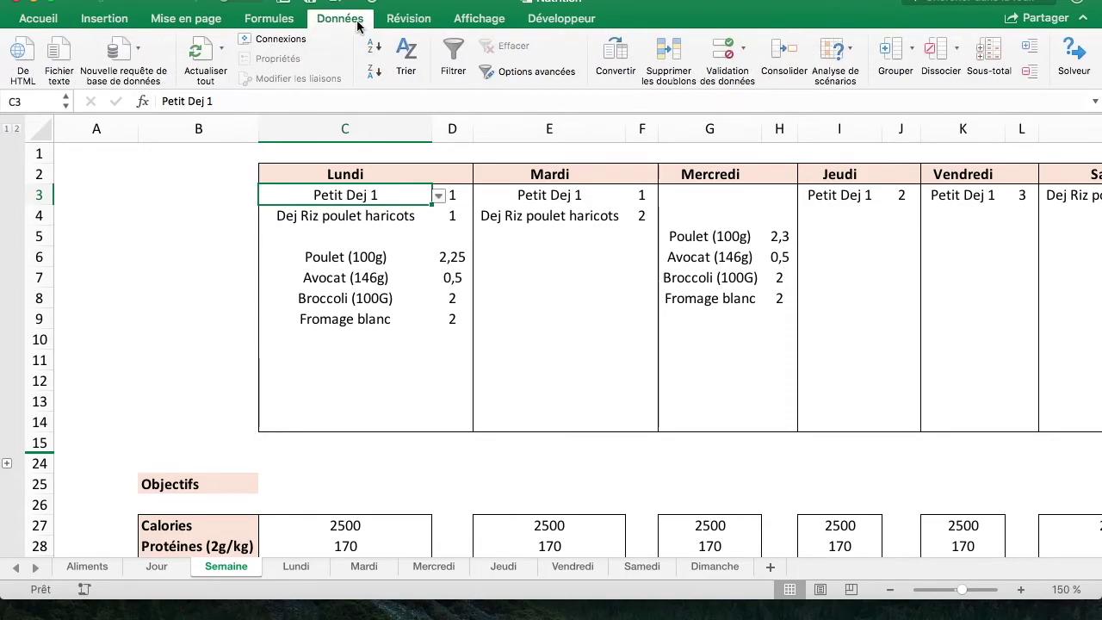
pyautogui.click(478, 21)
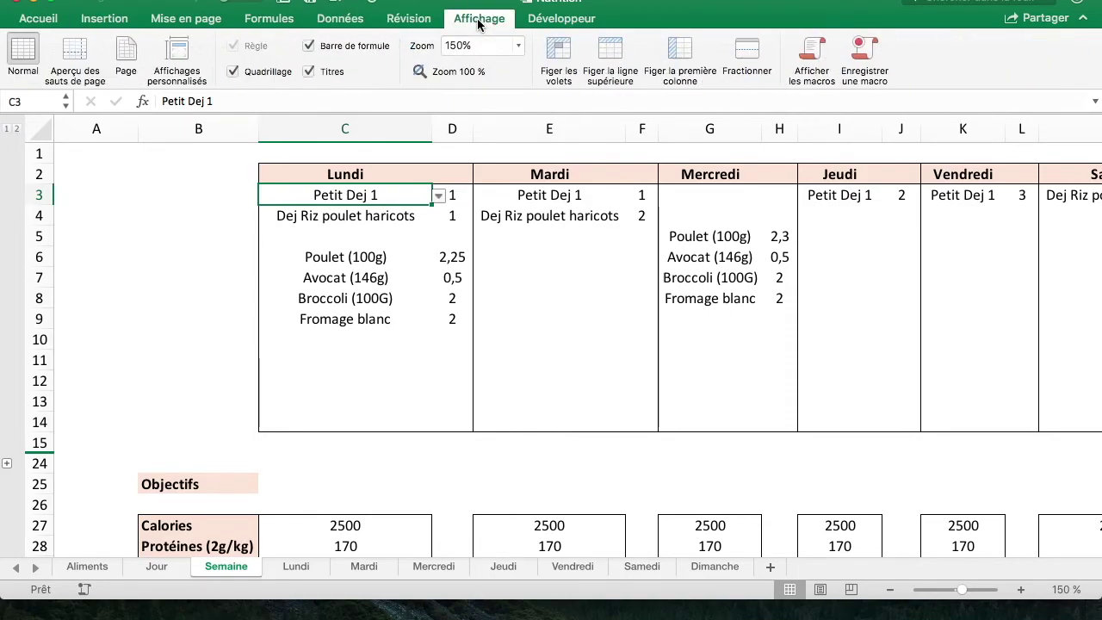
pyautogui.click(555, 59)
pyautogui.scroll(-1, 323, 280)
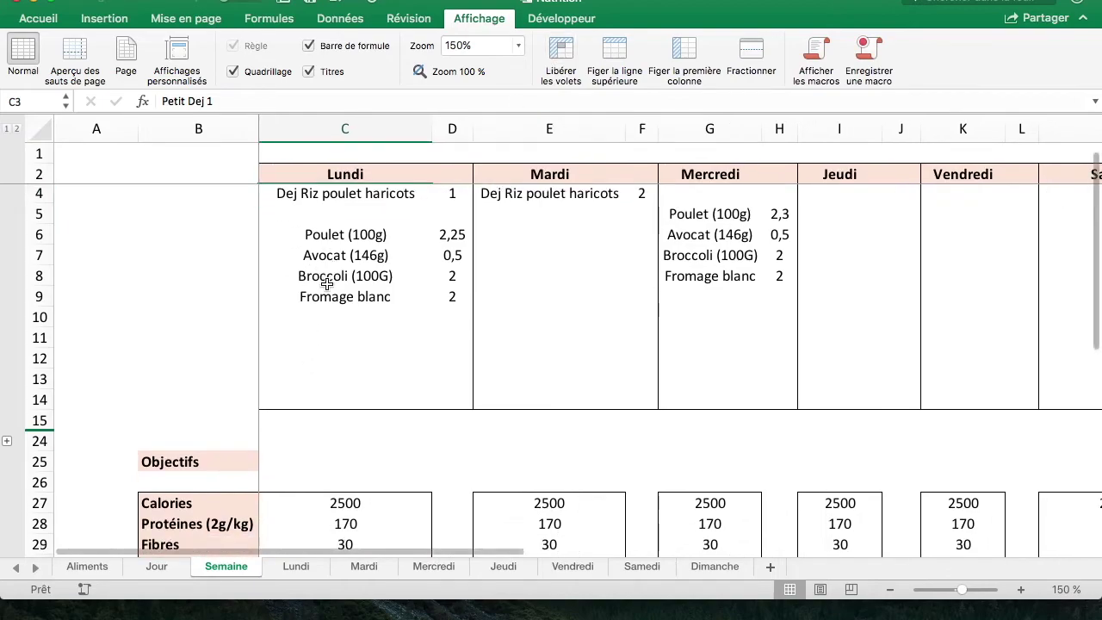
pyautogui.scroll(-4, 327, 278)
pyautogui.moveTo(505, 551)
pyautogui.mouseDown()
pyautogui.moveTo(670, 546)
pyautogui.moveTo(517, 548)
pyautogui.mouseUp()
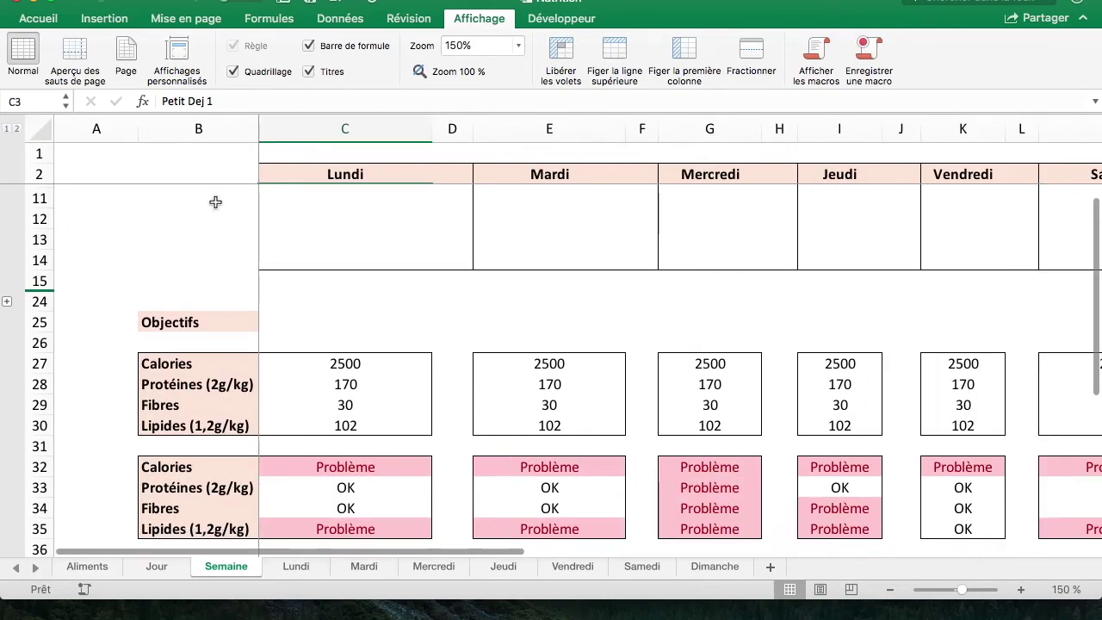
pyautogui.rightClick(123, 133)
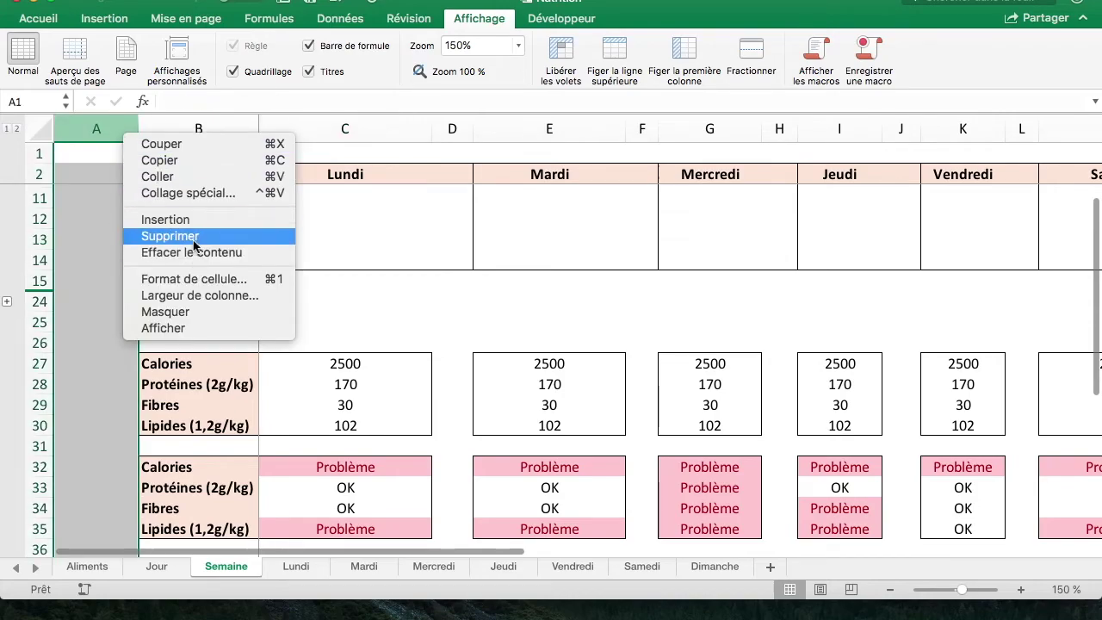
pyautogui.press('Escape')
pyautogui.scroll(3, 318, 276)
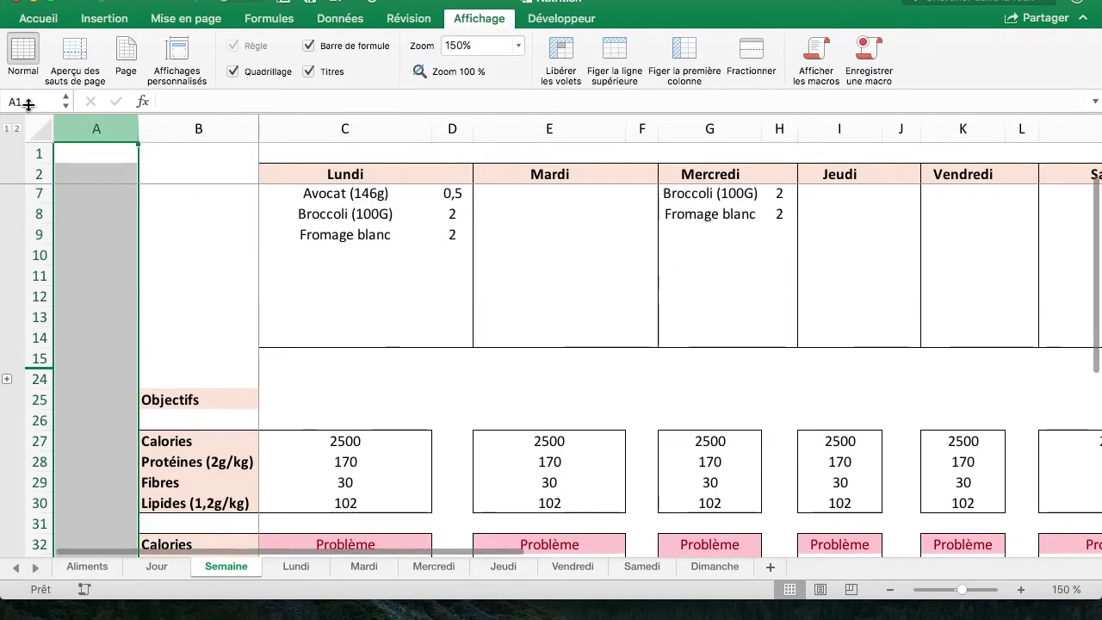
pyautogui.rightClick(119, 129)
pyautogui.click(164, 229)
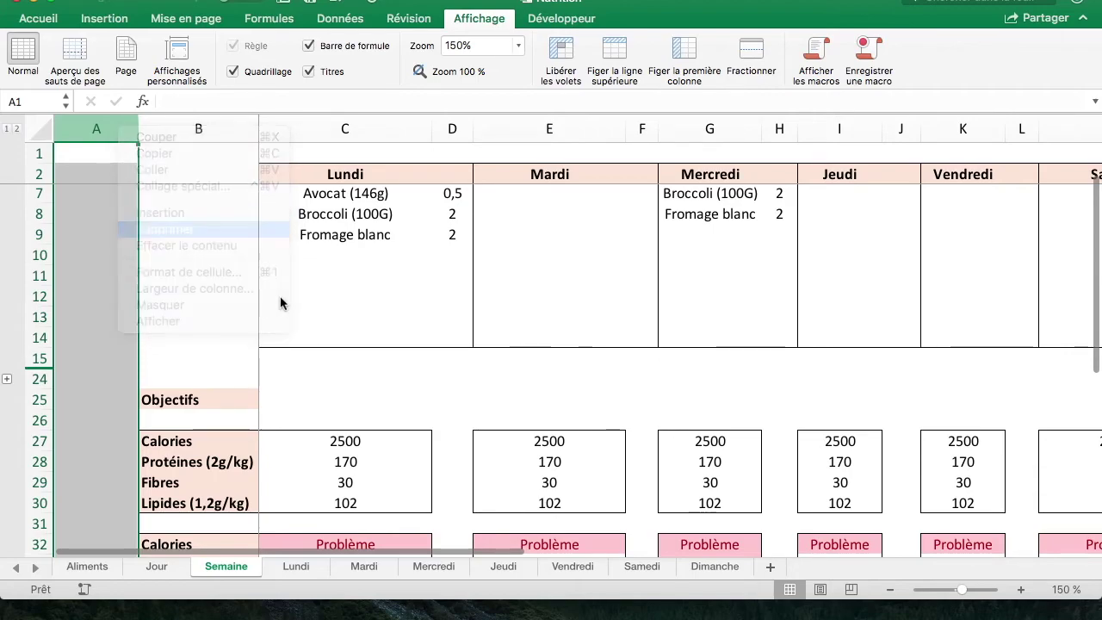
pyautogui.click(367, 347)
pyautogui.scroll(3, 297, 343)
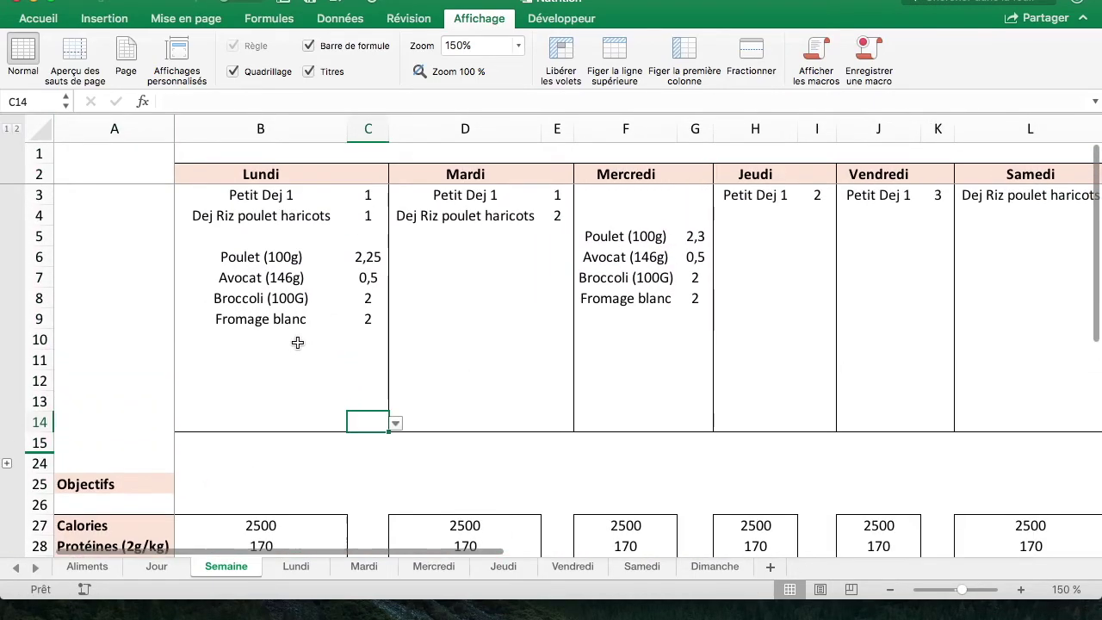
pyautogui.scroll(-1, 222, 187)
pyautogui.scroll(-5, 397, 221)
pyautogui.scroll(-2, 172, 254)
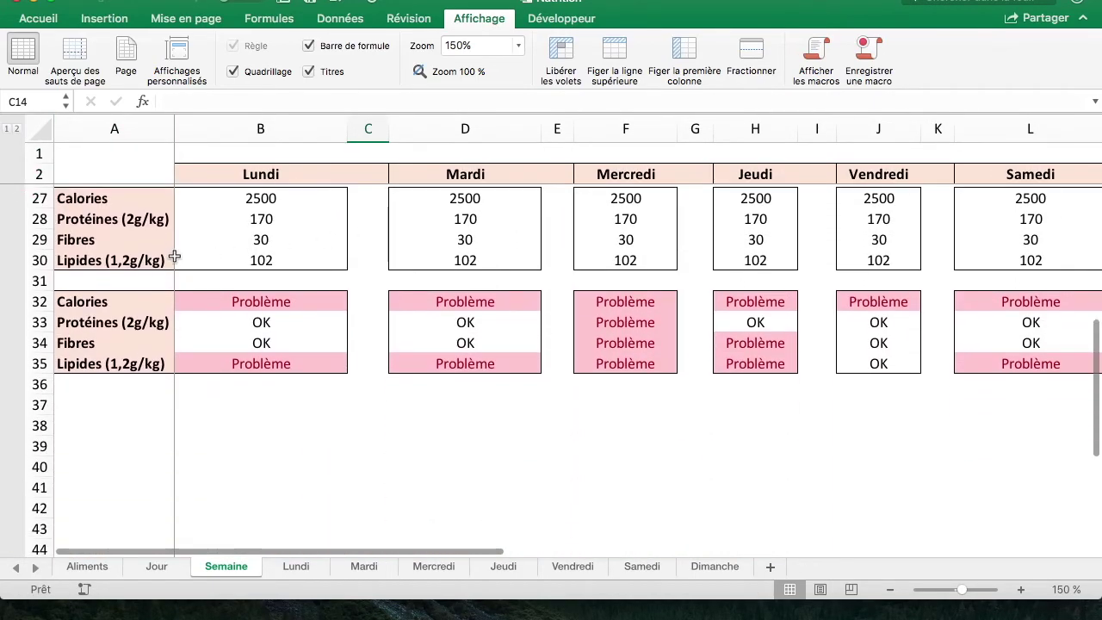
pyautogui.moveTo(454, 550); pyautogui.dragTo(620, 547)
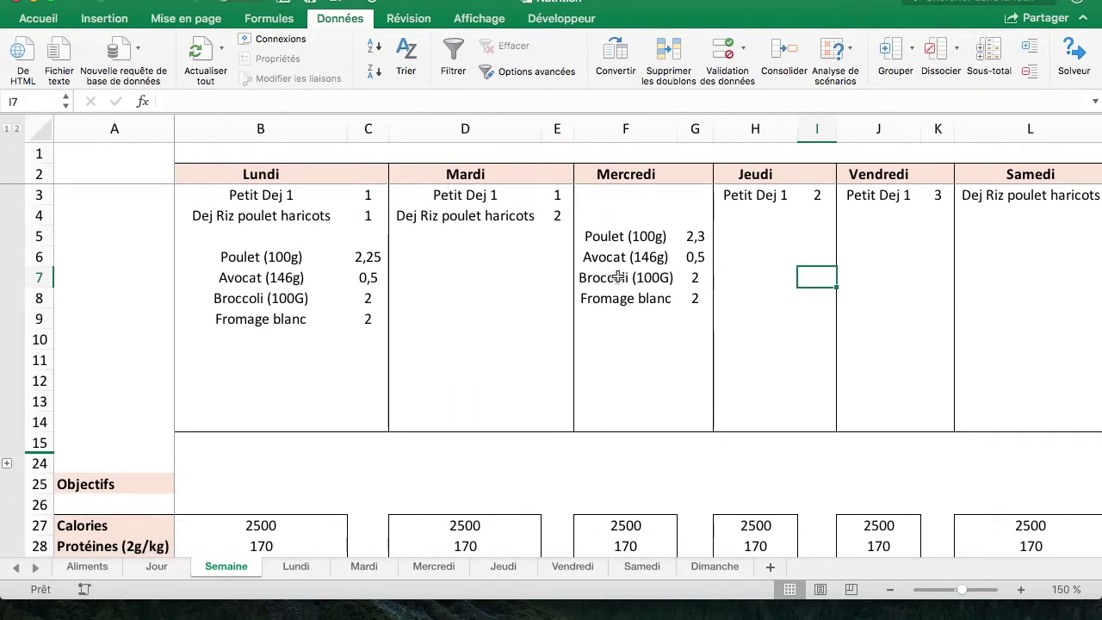
# Step: Add Saumon (100g) from the dropdown list in the empty cell below Mercredi's foods
pyautogui.hscroll(3, 619, 277)
pyautogui.hscroll(-3, 568, 276)
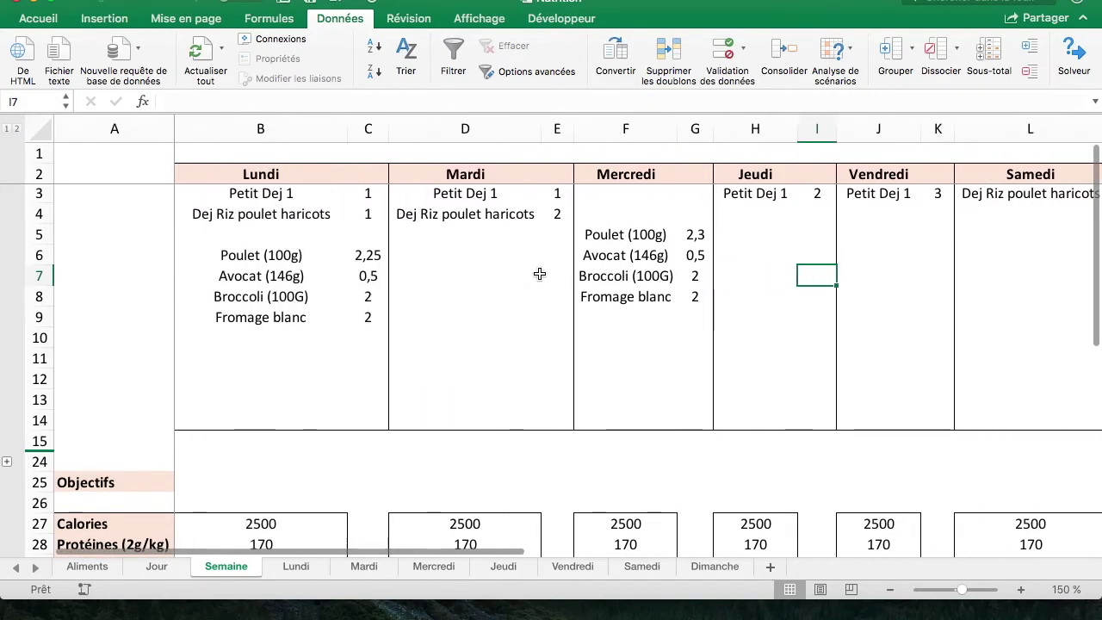
pyautogui.moveTo(602, 237); pyautogui.dragTo(636, 311)
pyautogui.click(646, 338)
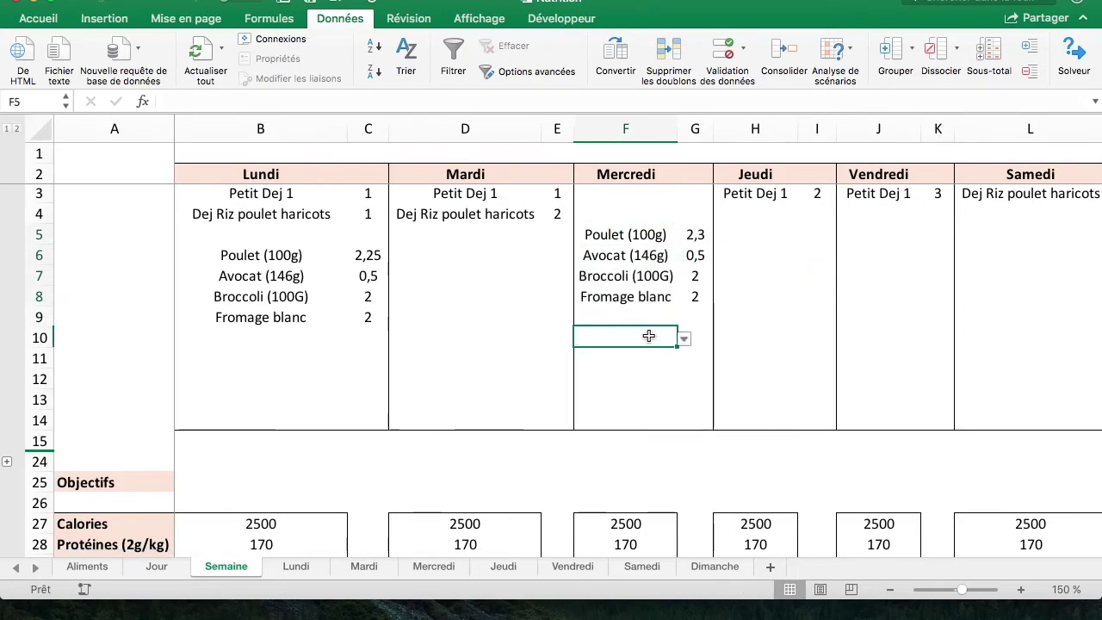
pyautogui.click(683, 339)
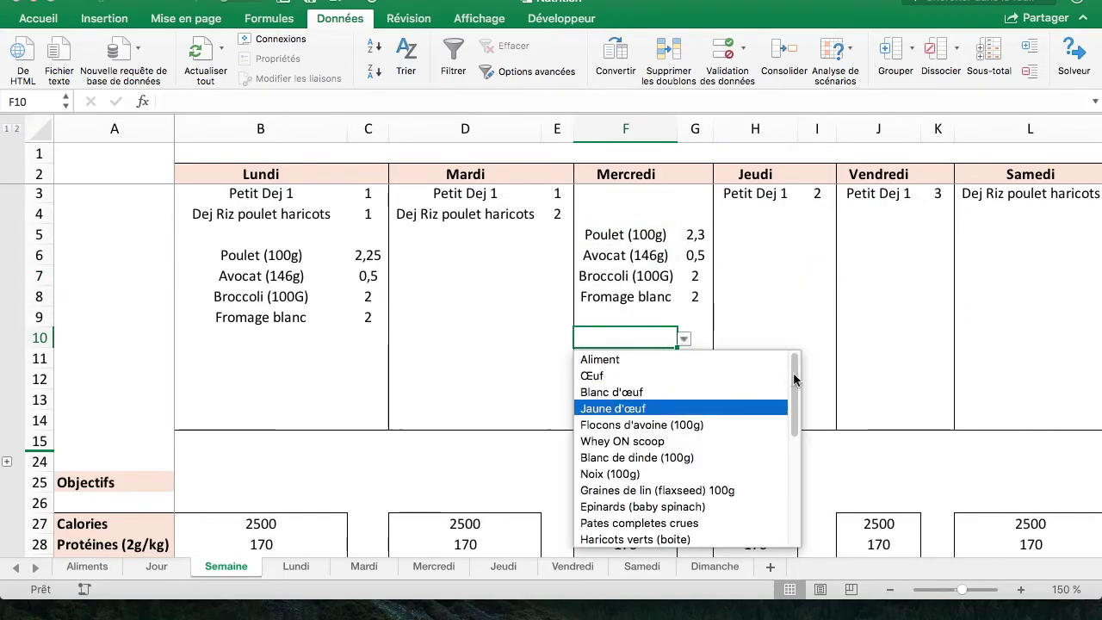
pyautogui.scroll(-10, 675, 413)
pyautogui.scroll(-3, 675, 457)
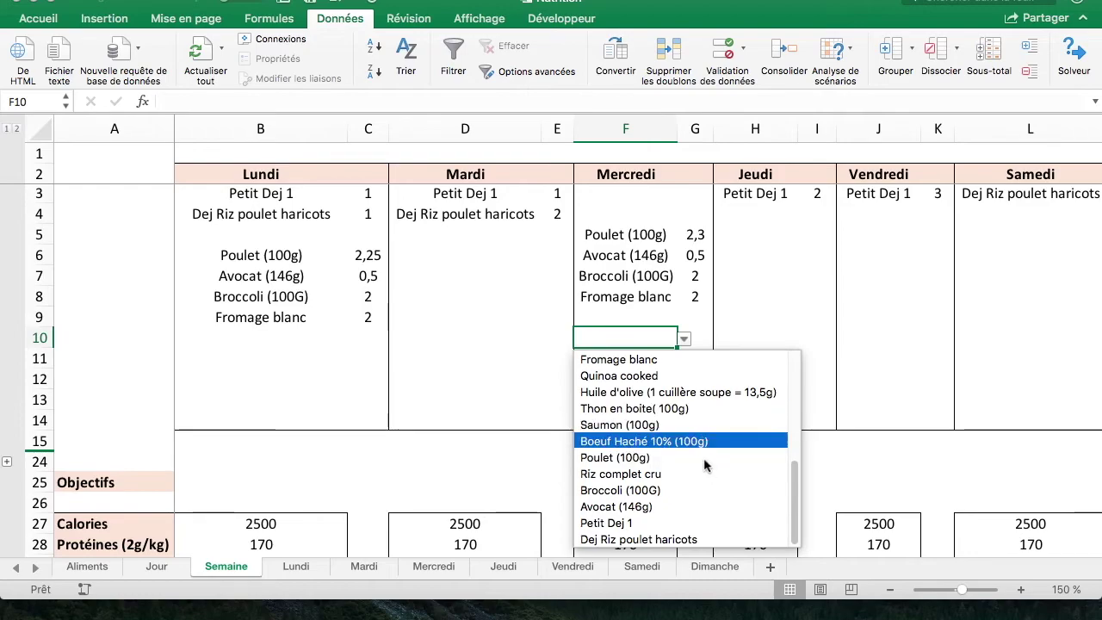
pyautogui.click(700, 424)
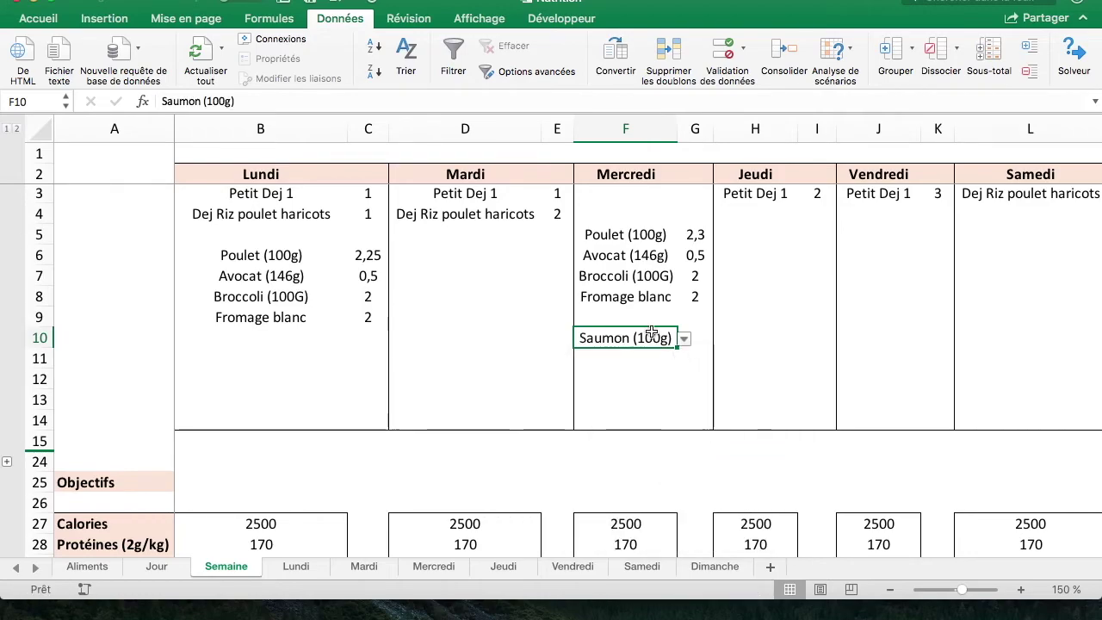
# Step: Enter a salmon quantity of 2, clear it and re-enter 2 to compare totals
pyautogui.click(703, 339)
pyautogui.scroll(-2, 705, 370)
pyautogui.scroll(-5, 711, 388)
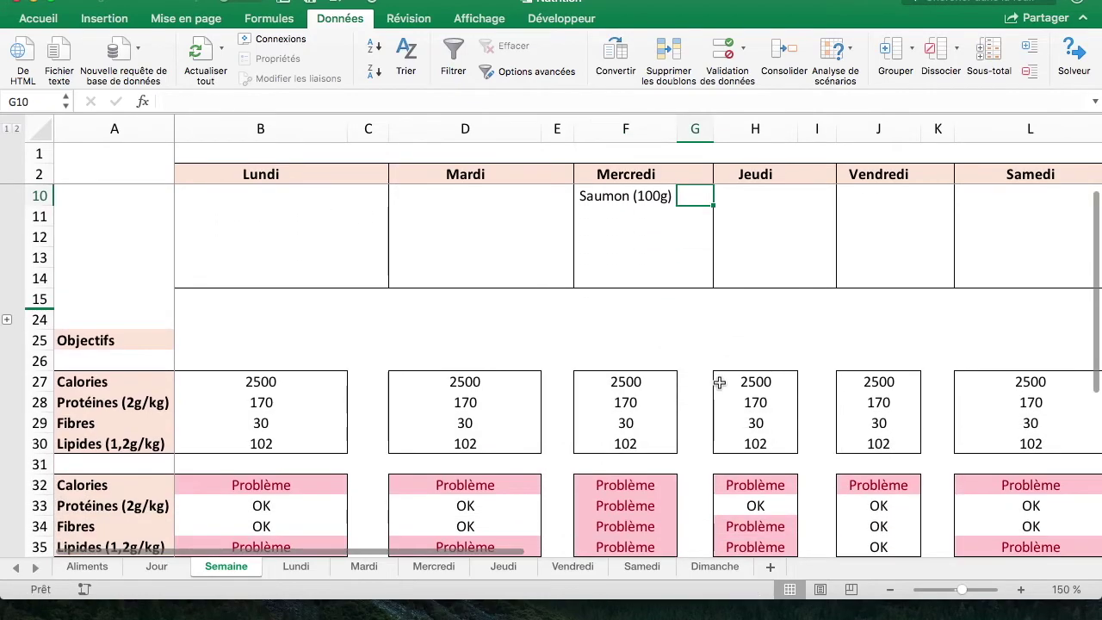
pyautogui.write('2')
pyautogui.press('Return')
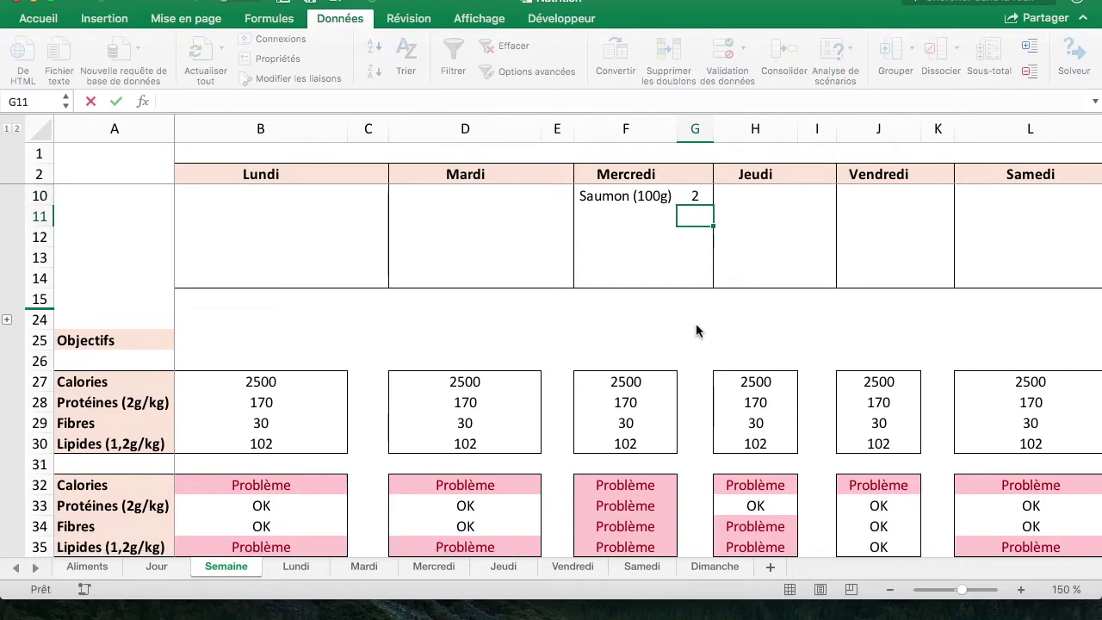
pyautogui.click(703, 196)
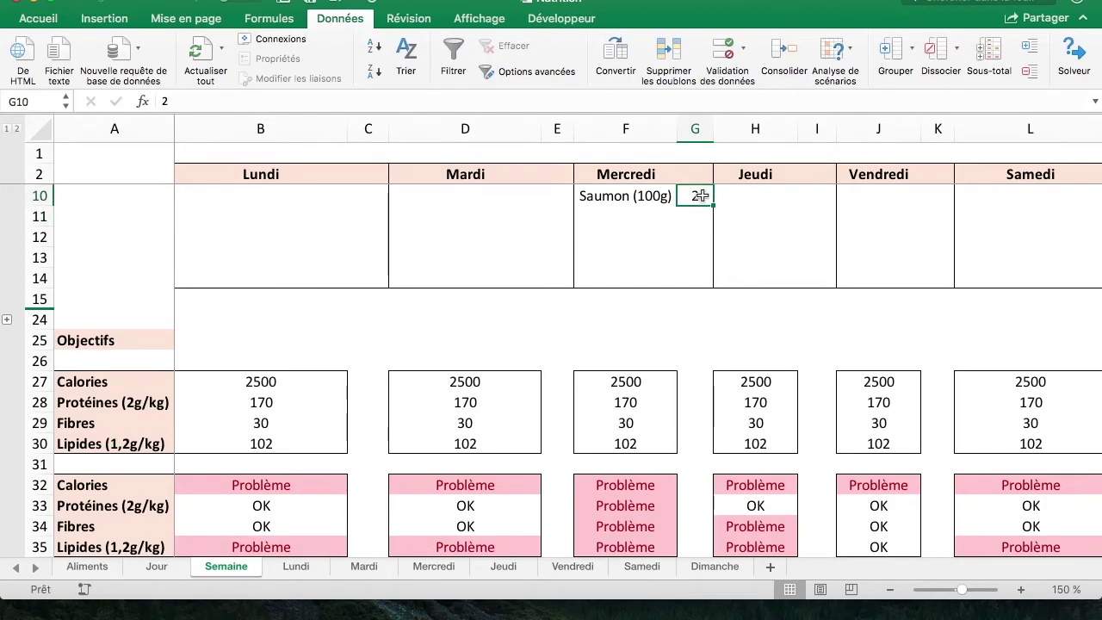
pyautogui.press('Delete')
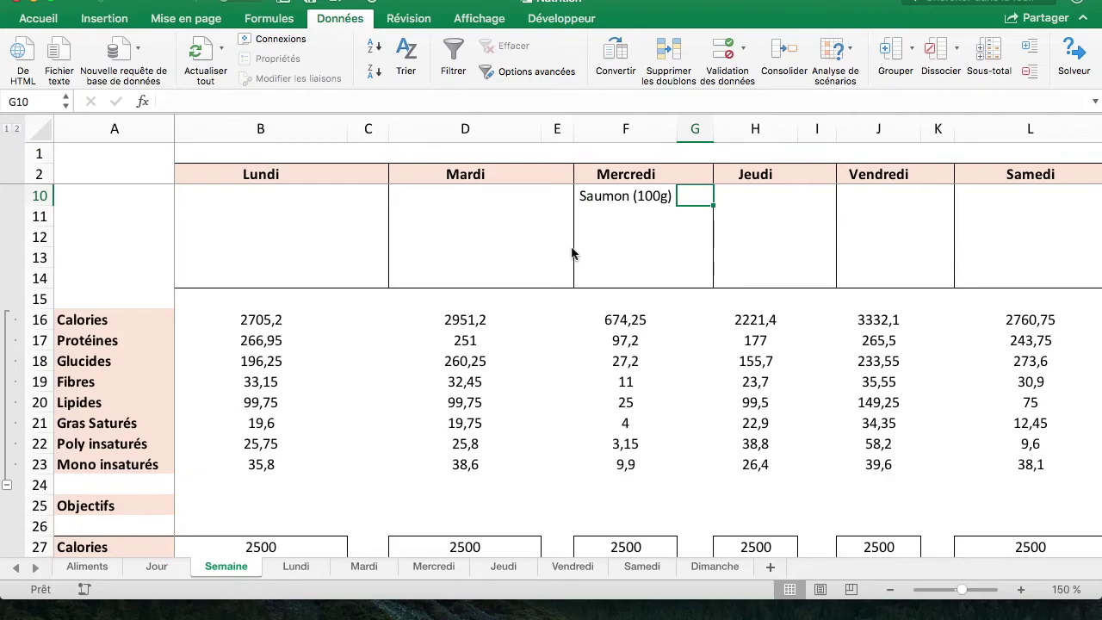
pyautogui.scroll(1, 575, 252)
pyautogui.write('2')
pyautogui.press('Return')
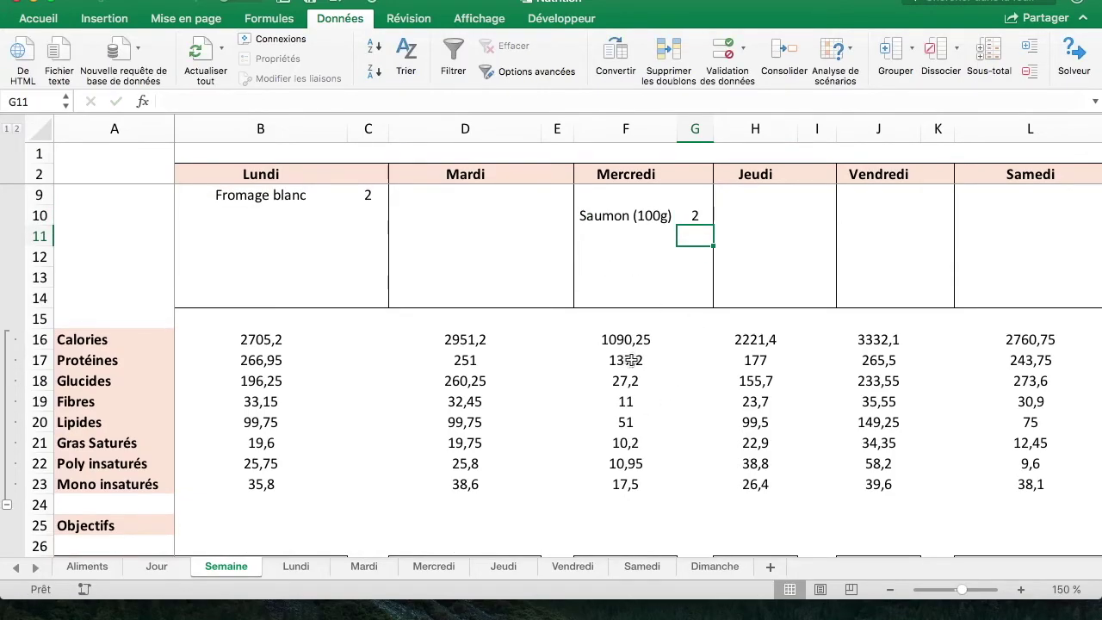
# Step: Change the salmon quantity to 5, bringing Mercredi to 1714,25 calories
pyautogui.scroll(-3, 643, 343)
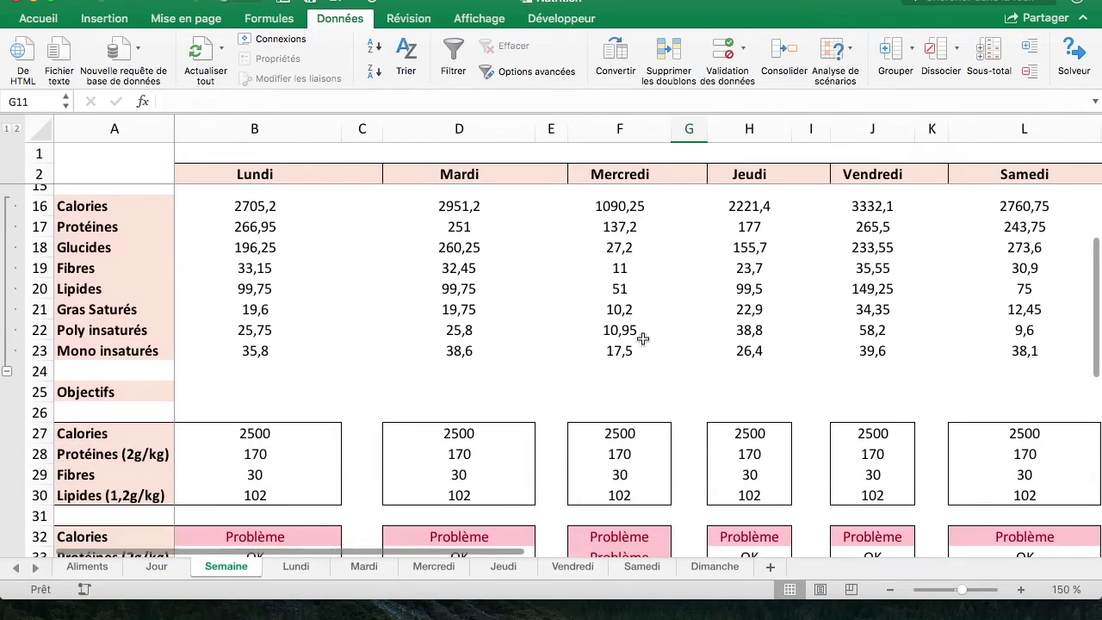
pyautogui.scroll(-3, 643, 338)
pyautogui.scroll(4, 644, 338)
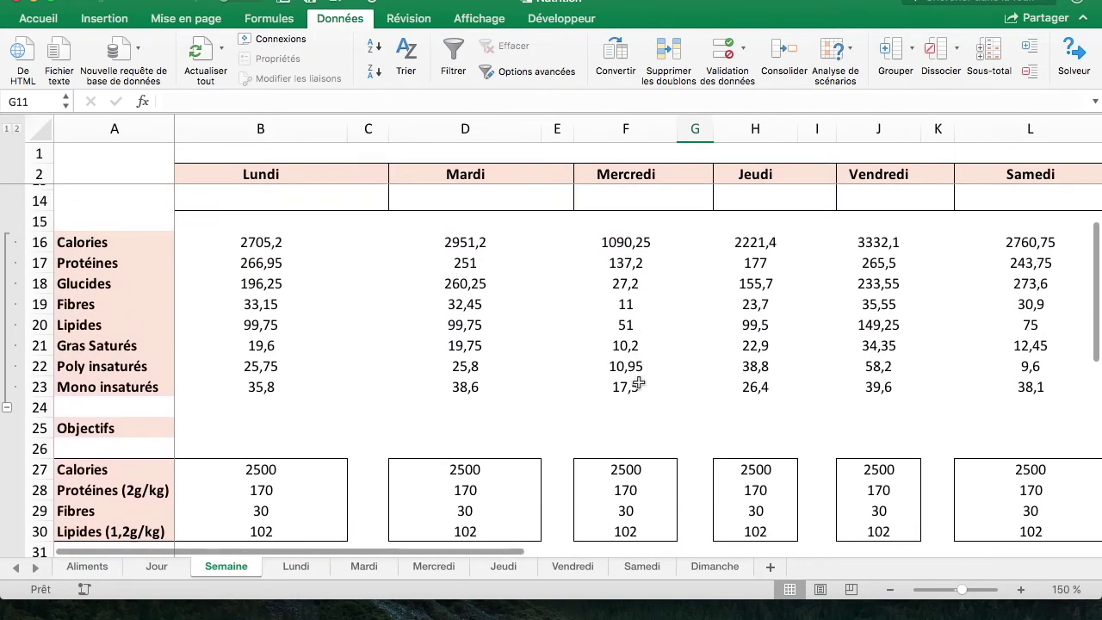
pyautogui.scroll(5, 638, 383)
pyautogui.click(700, 221)
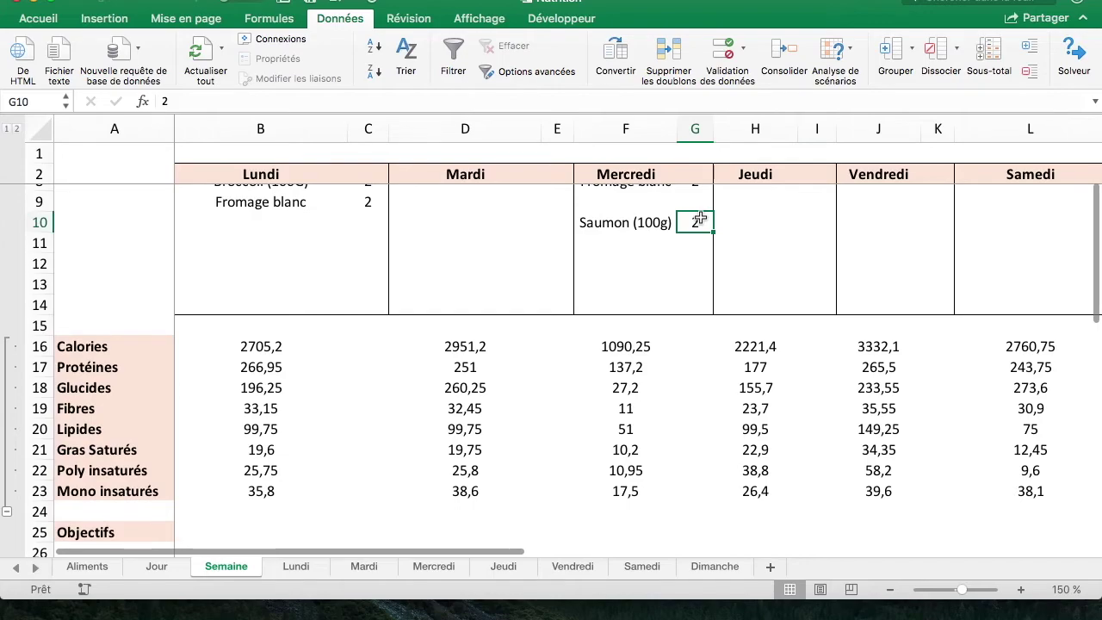
pyautogui.write('5')
pyautogui.press('Return')
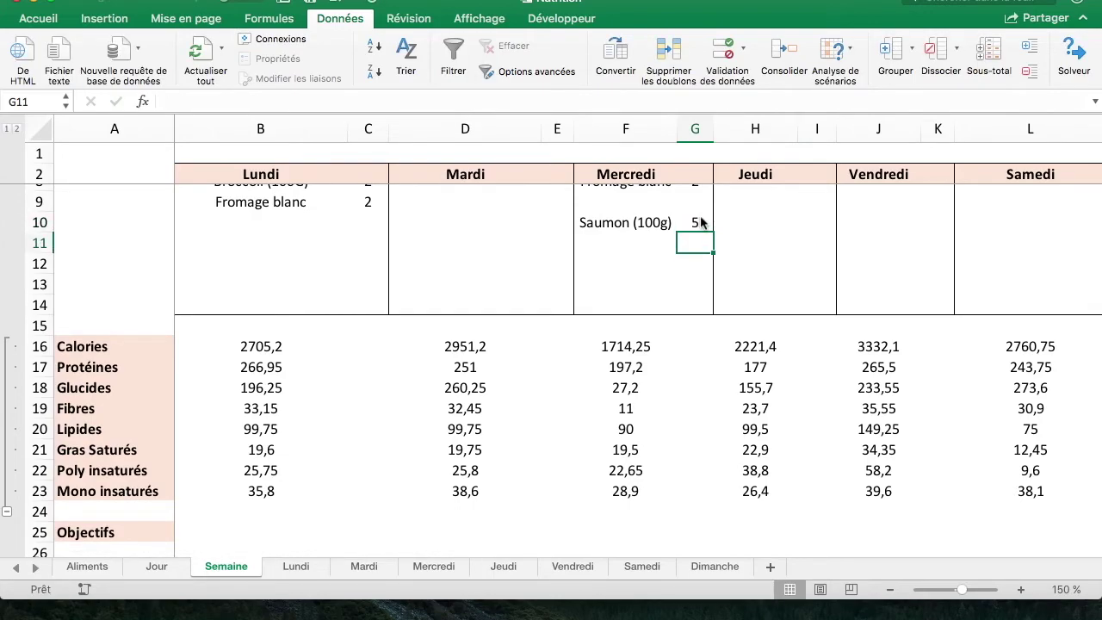
pyautogui.scroll(-5, 700, 222)
pyautogui.scroll(-2, 700, 222)
# Step: Check Mercredi's objectives, including the 2500 calorie target, and its OK/Problème cells
pyautogui.scroll(2, 700, 222)
pyautogui.scroll(4, 629, 202)
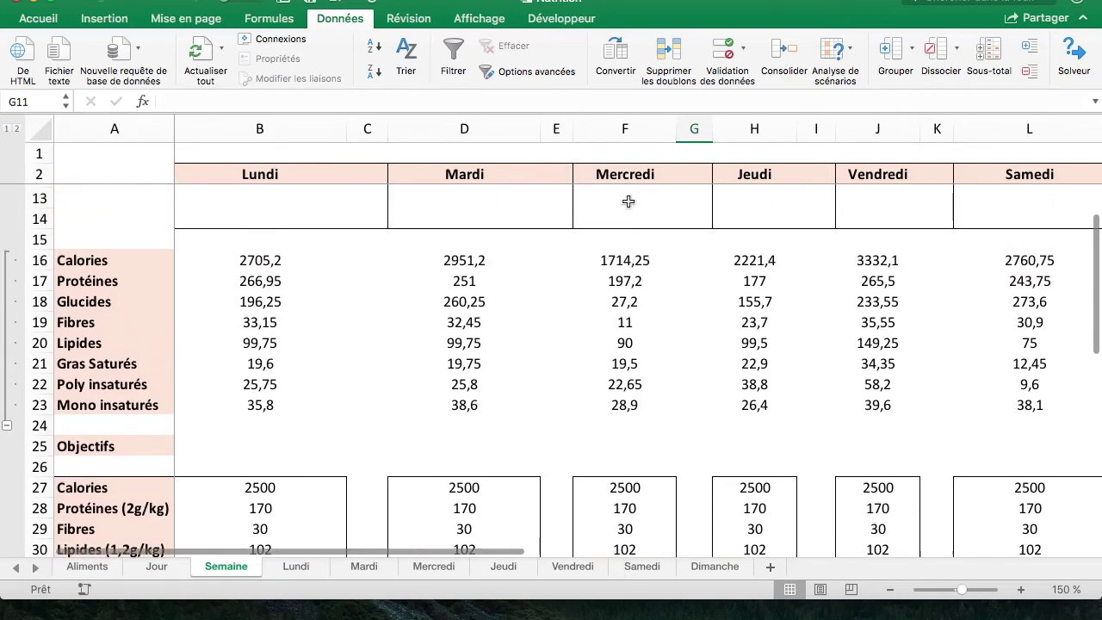
pyautogui.scroll(2, 628, 202)
pyautogui.moveTo(625, 319); pyautogui.dragTo(621, 485)
pyautogui.scroll(-5, 622, 480)
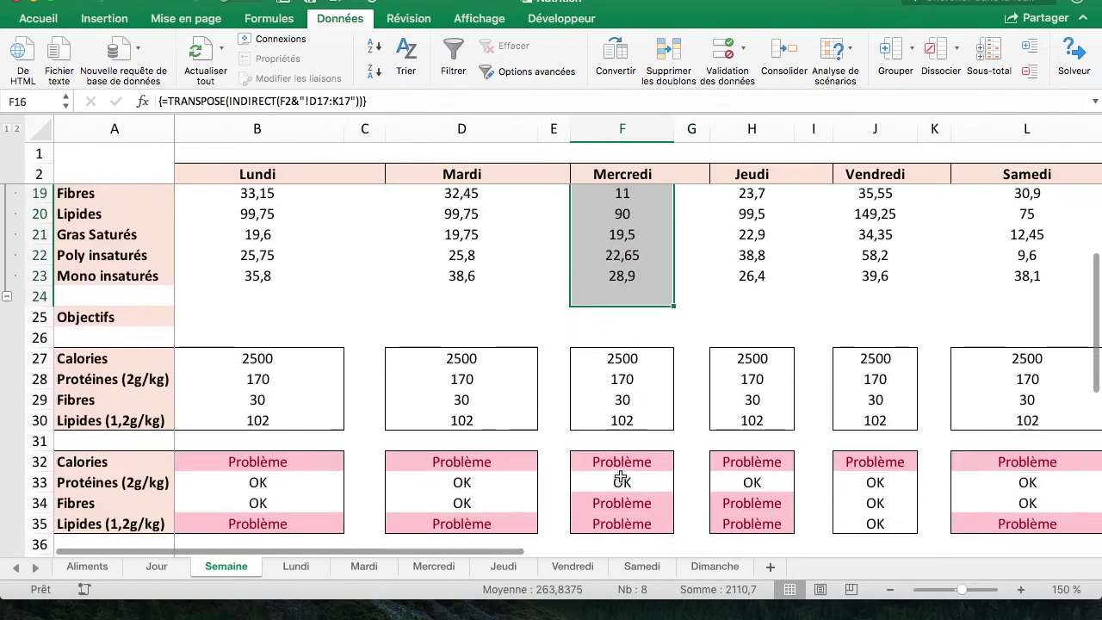
pyautogui.scroll(-1, 622, 480)
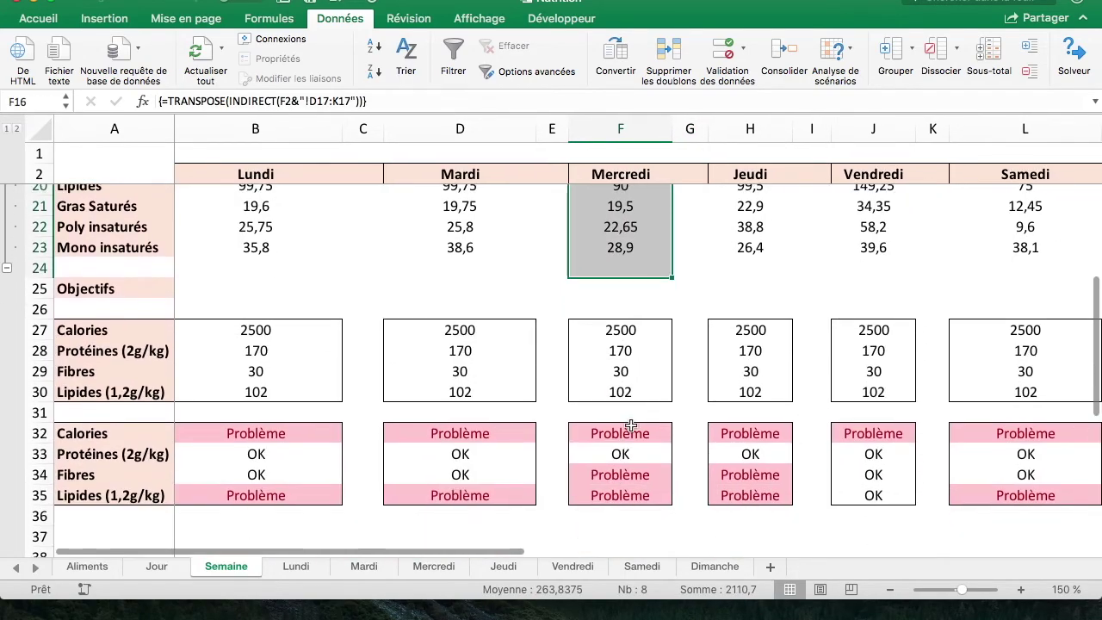
pyautogui.click(626, 329)
pyautogui.moveTo(620, 435); pyautogui.dragTo(615, 511)
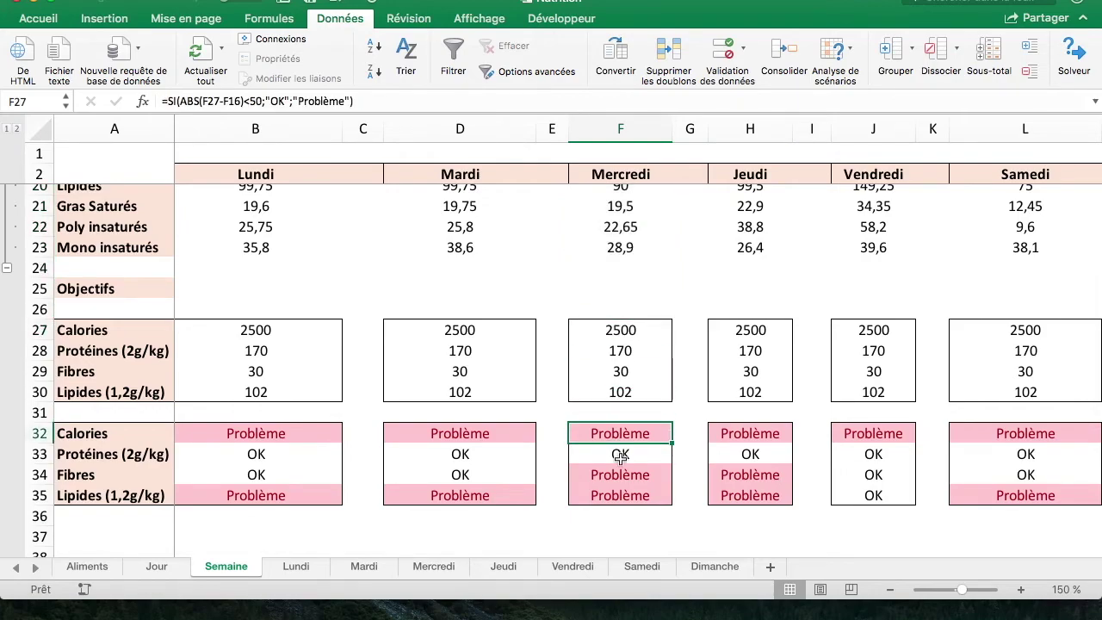
# Step: Collapse the daily totals rows 16–23 with the outline minus button
pyautogui.scroll(10, 622, 500)
pyautogui.scroll(2, 542, 443)
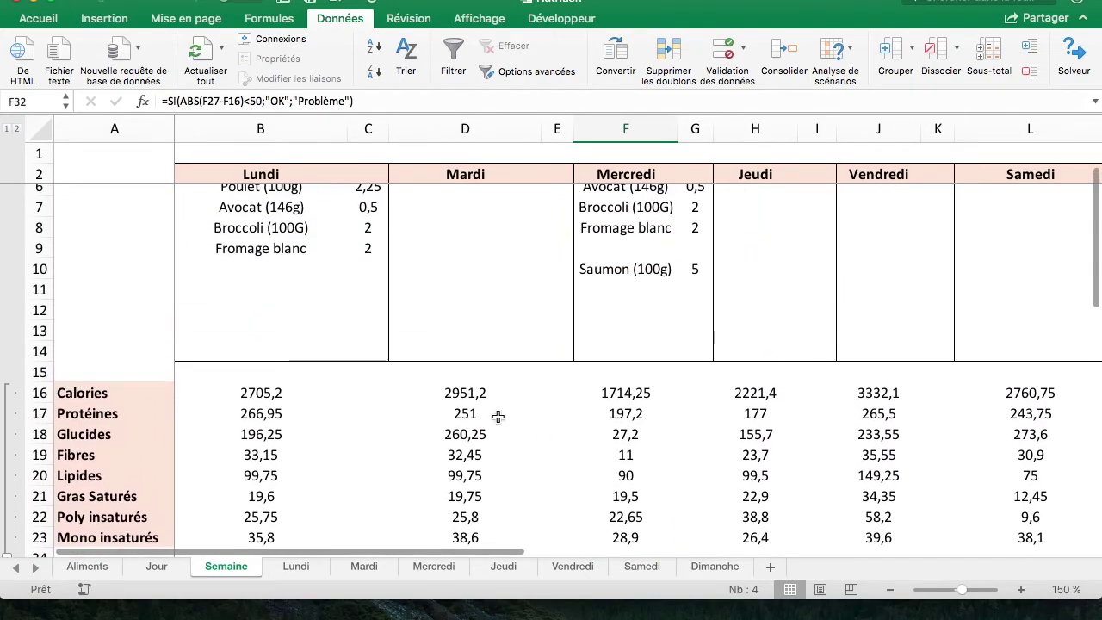
pyautogui.scroll(-4, 682, 266)
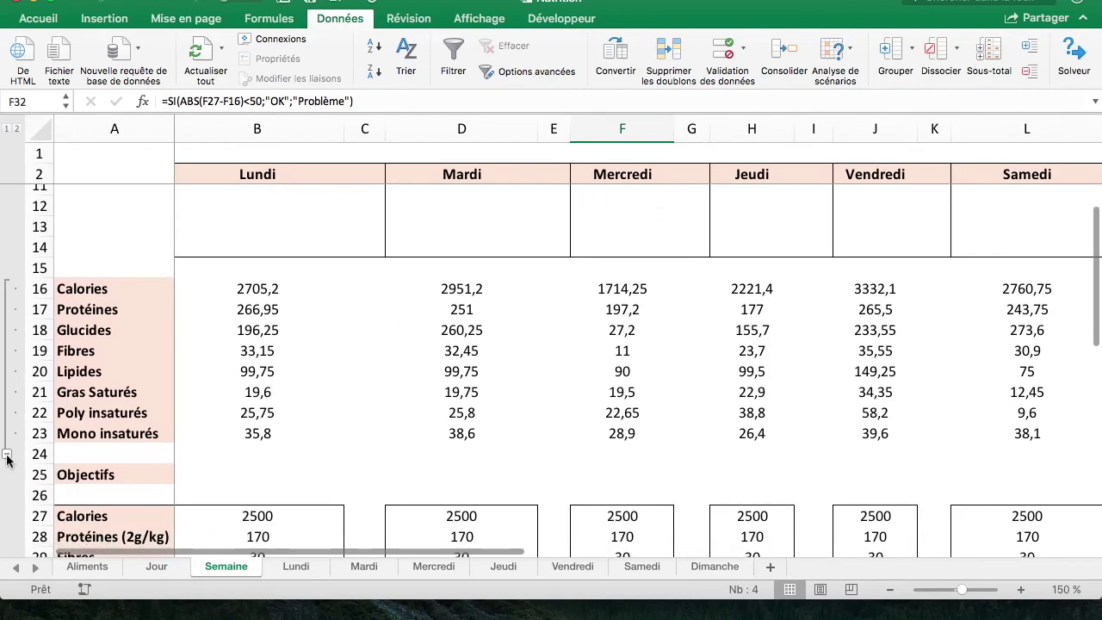
pyautogui.click(7, 455)
pyautogui.scroll(5, 603, 345)
# Step: Review the food list for F10's Saumon (100g) entry without changing it
pyautogui.click(646, 343)
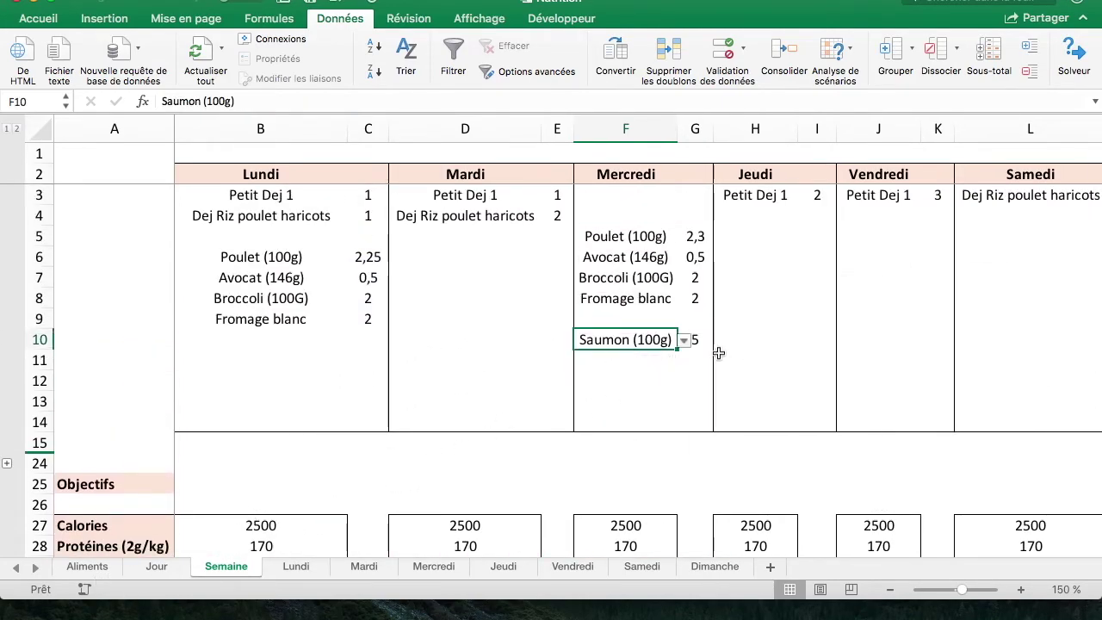
pyautogui.click(684, 341)
pyautogui.scroll(-3, 791, 430)
pyautogui.scroll(3, 794, 433)
# Step: Check the Broccoli (100G) row on Aliments, glance at Jour and Mercredi, then return to Semaine
pyautogui.click(87, 566)
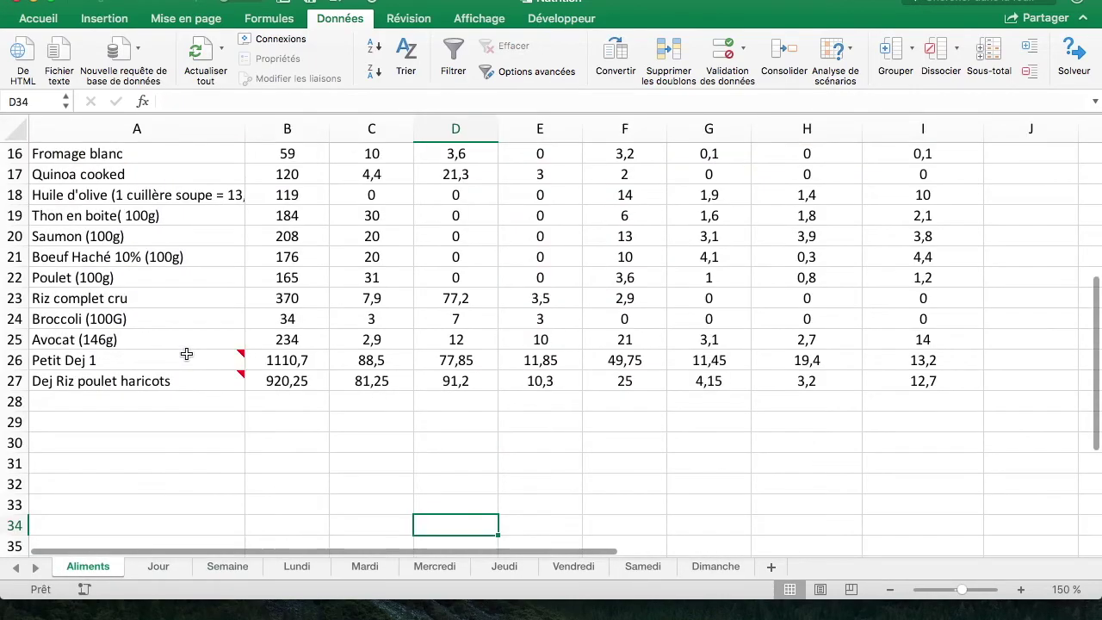
pyautogui.moveTo(69, 319); pyautogui.dragTo(807, 319)
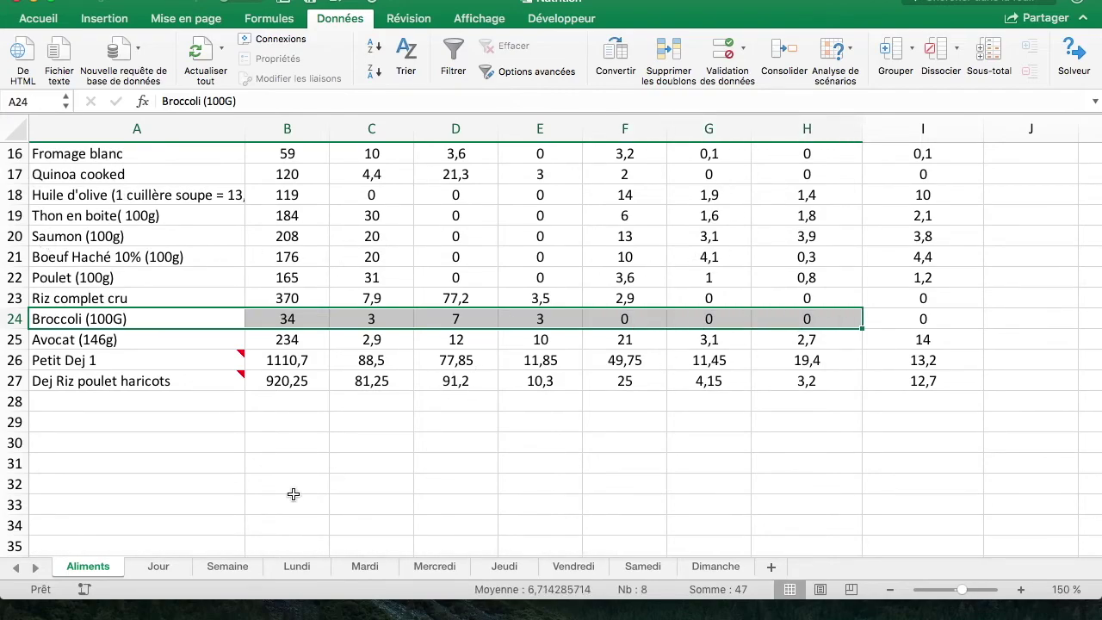
pyautogui.click(169, 566)
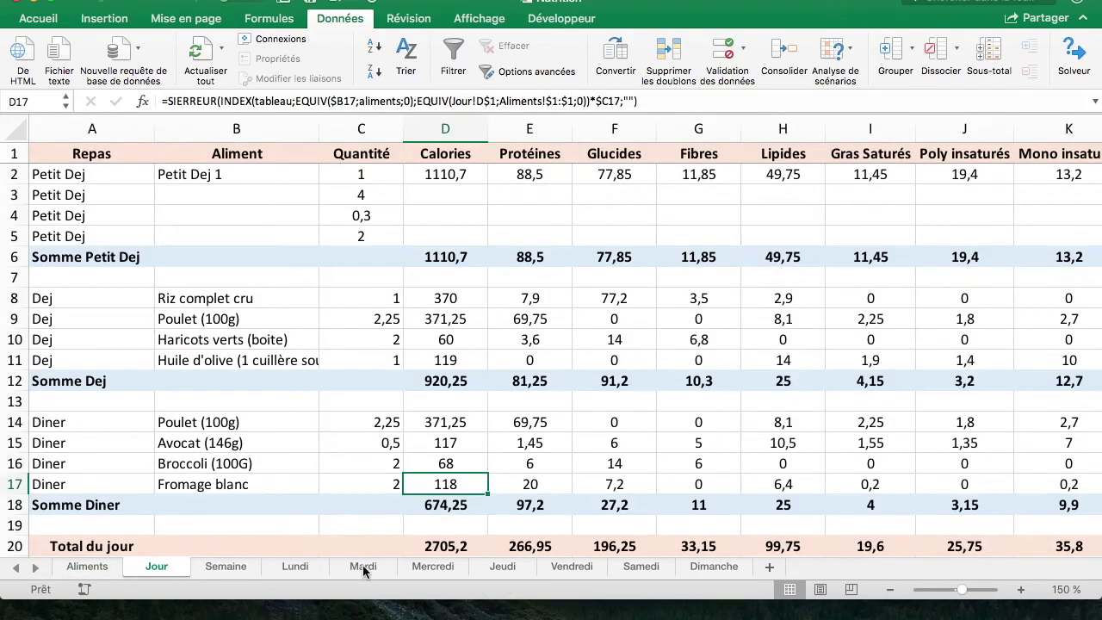
pyautogui.click(426, 567)
pyautogui.click(245, 567)
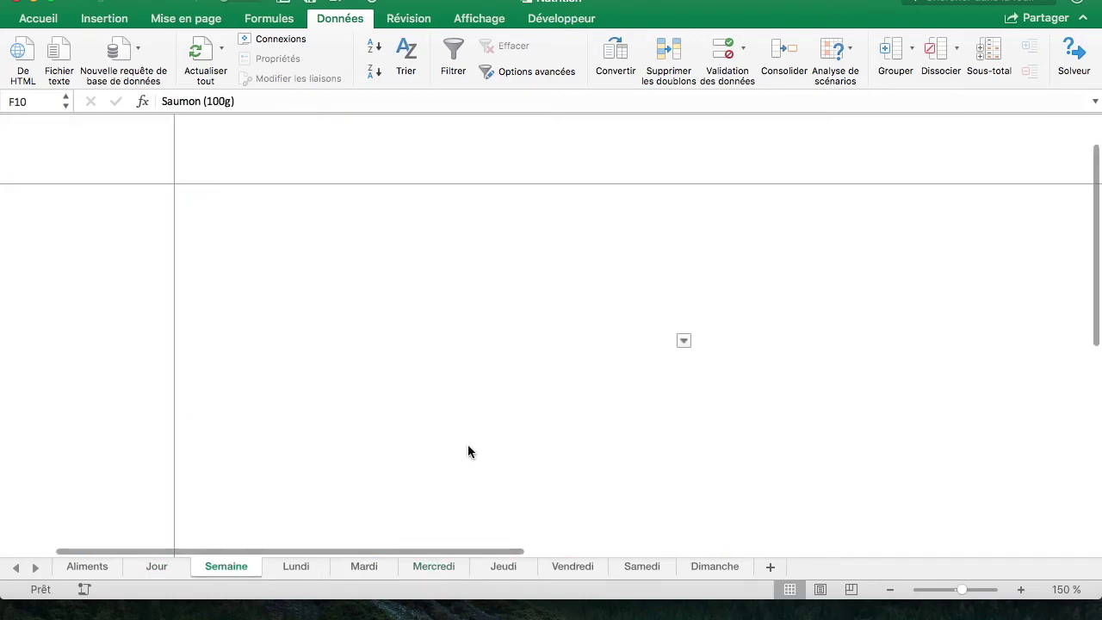
# Step: Browse the food choices for empty cell F12 under Wednesday and leave it empty
pyautogui.click(665, 381)
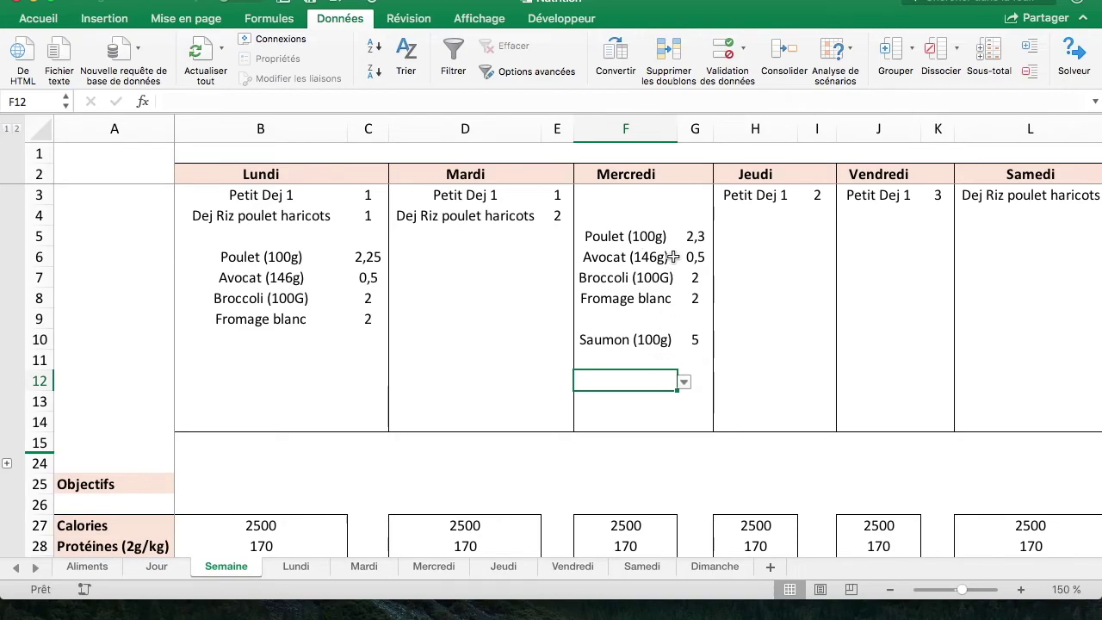
pyautogui.click(684, 382)
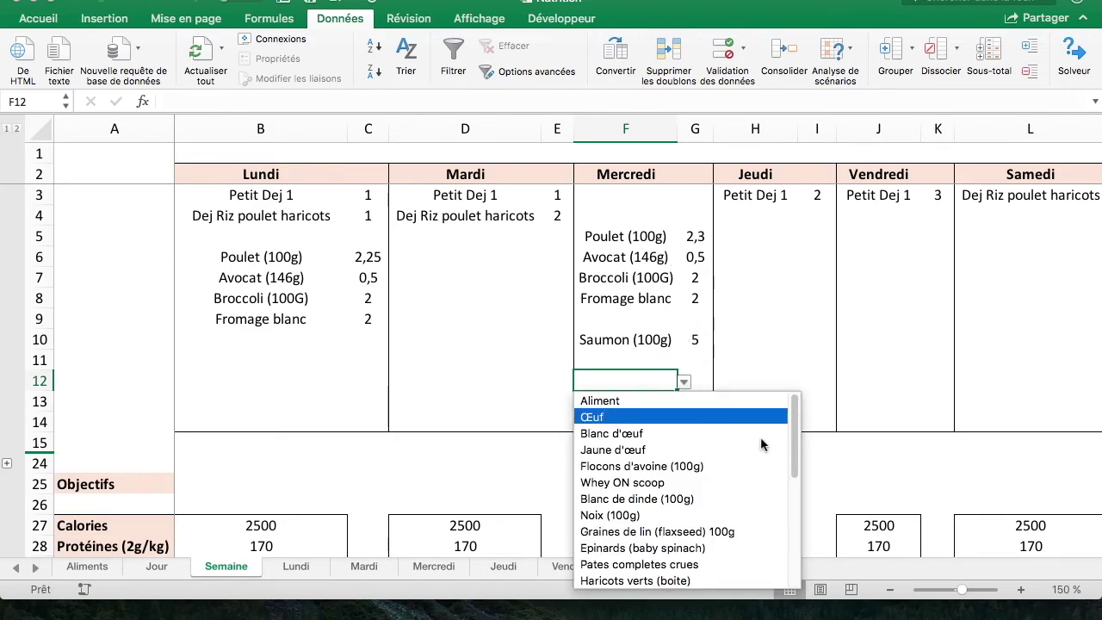
pyautogui.moveTo(797, 429); pyautogui.dragTo(786, 536)
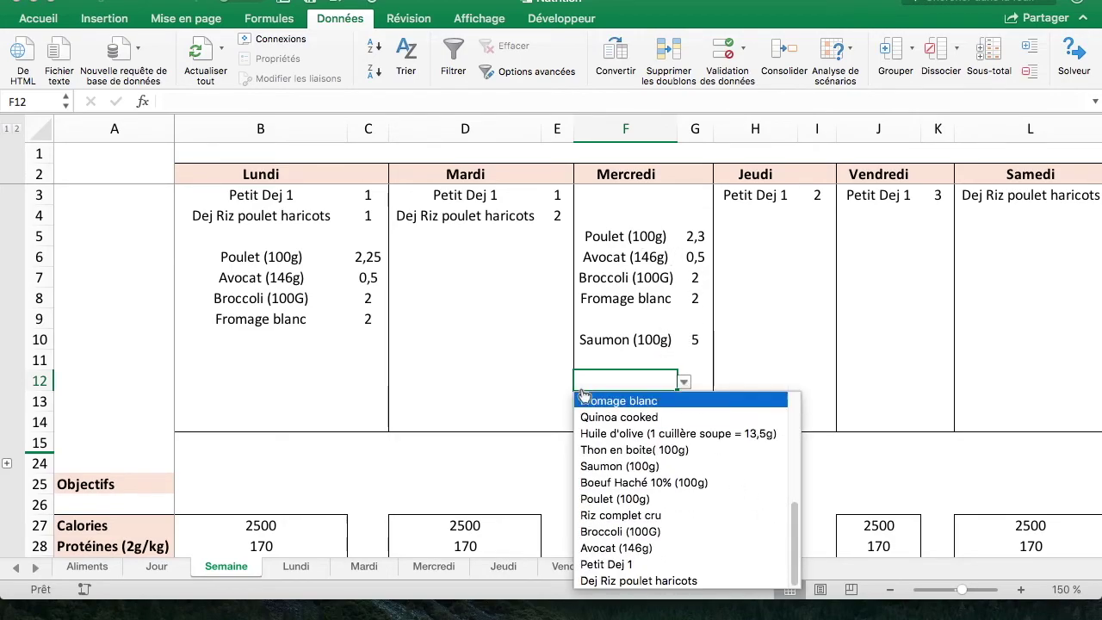
pyautogui.click(551, 332)
# Step: Look over the Jour daily sheet and the Aliments food table, then go back to Semaine
pyautogui.click(157, 566)
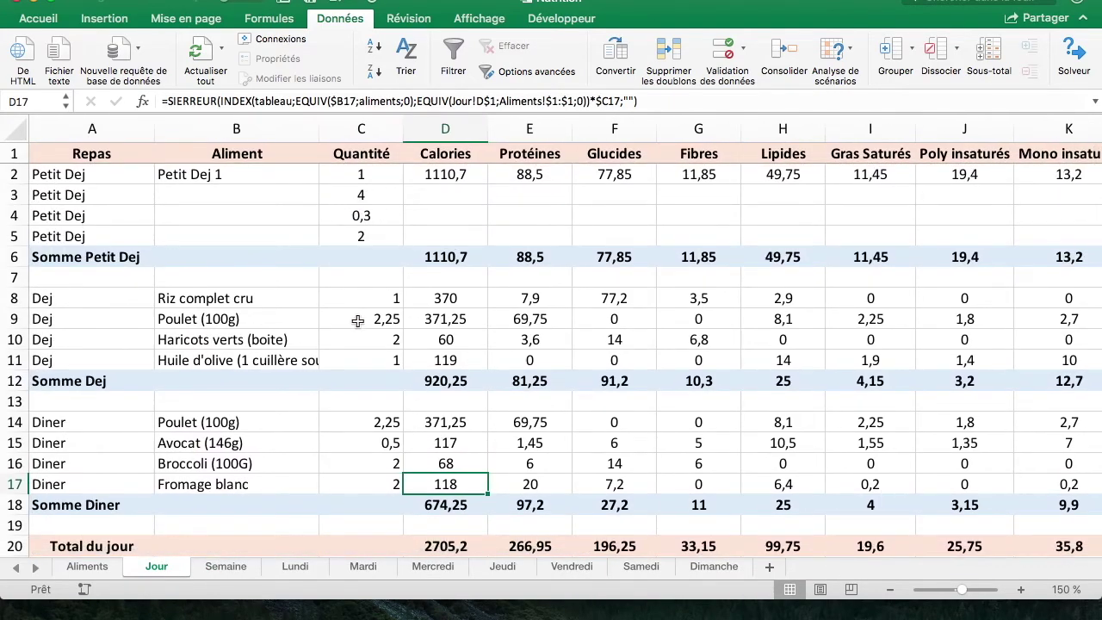
pyautogui.scroll(-1, 462, 296)
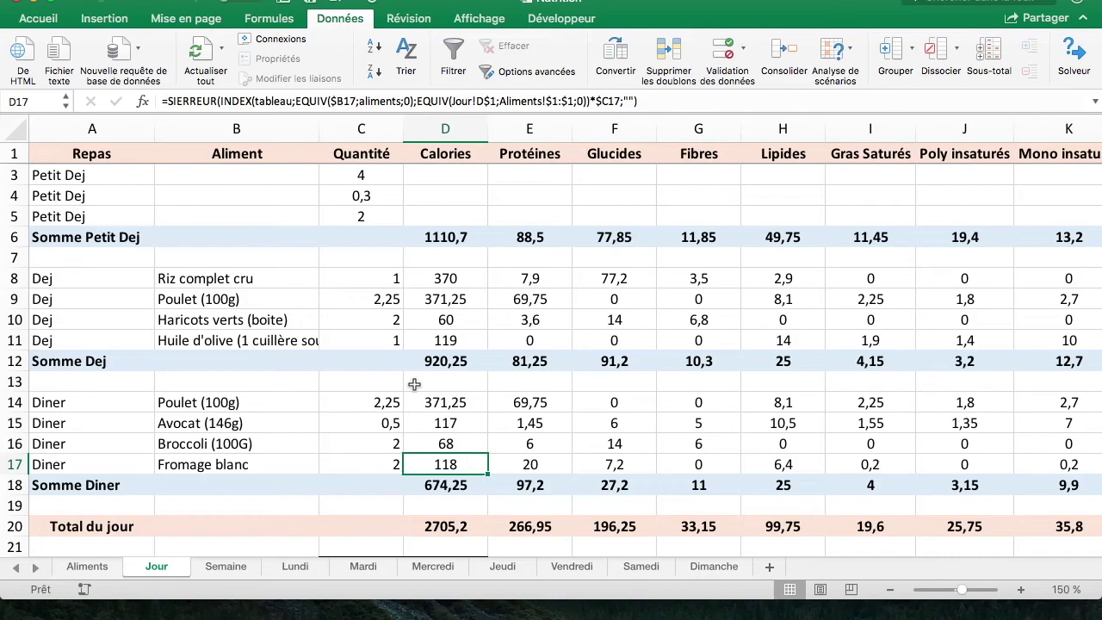
pyautogui.click(88, 568)
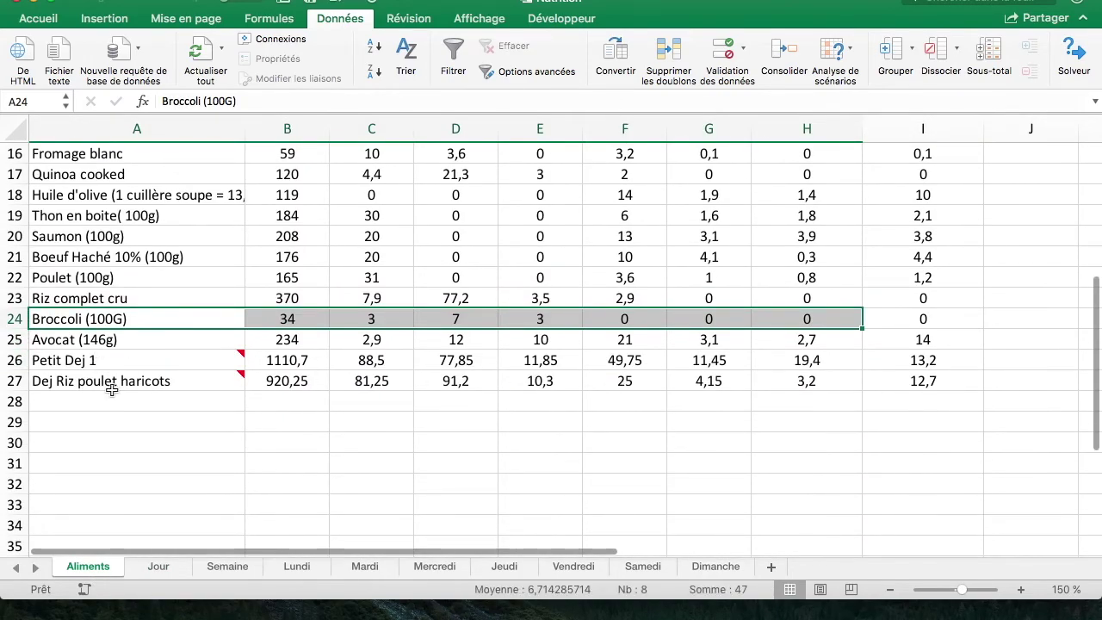
pyautogui.click(111, 401)
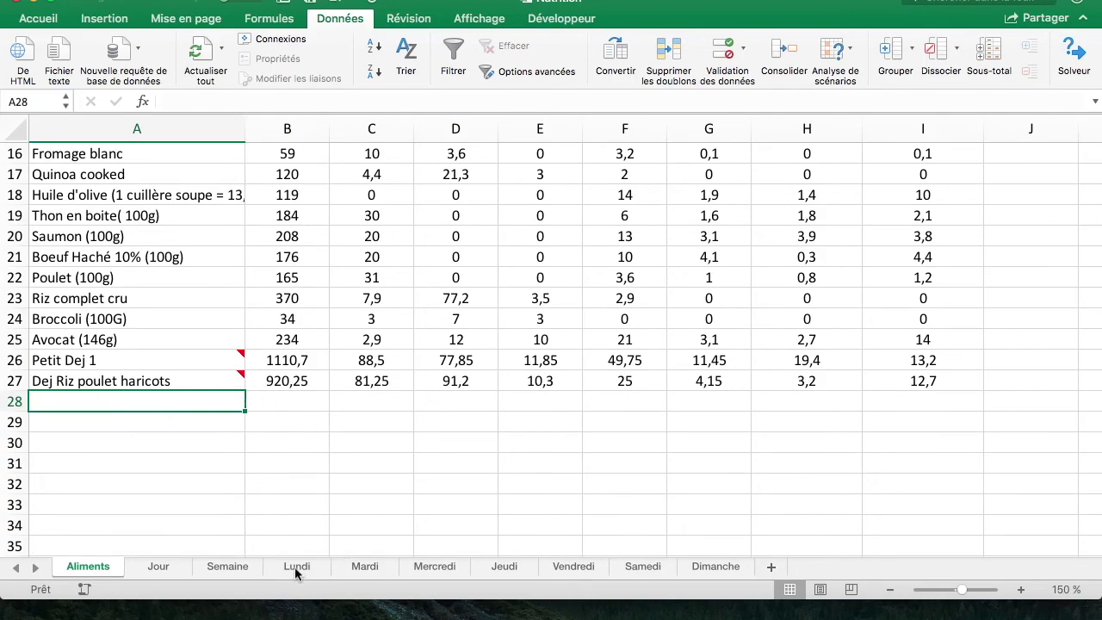
pyautogui.click(244, 568)
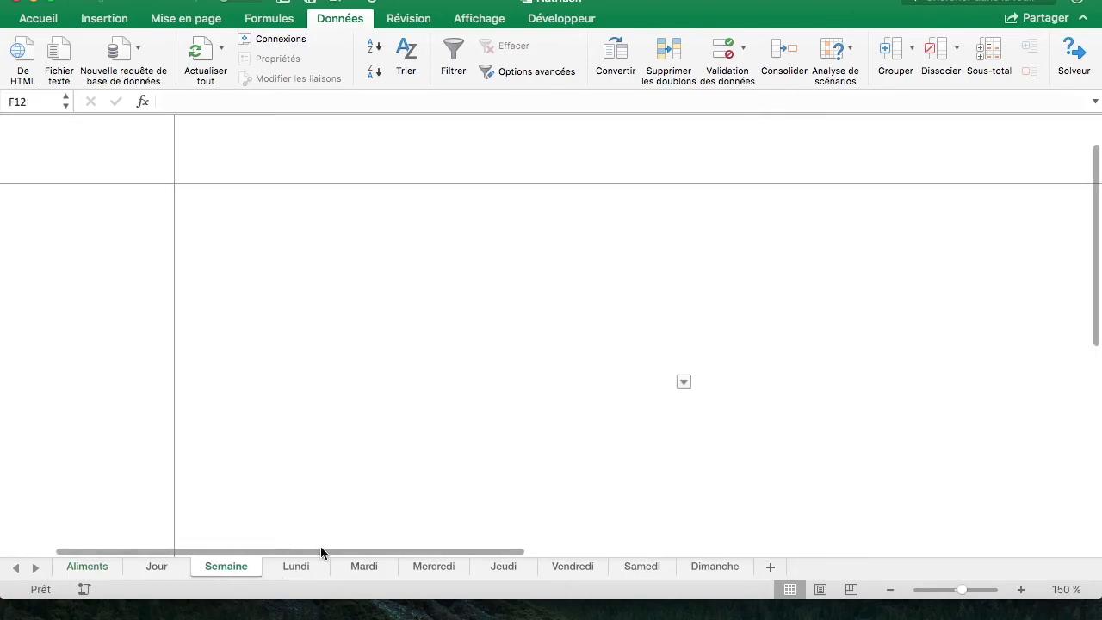
pyautogui.scroll(3, 631, 282)
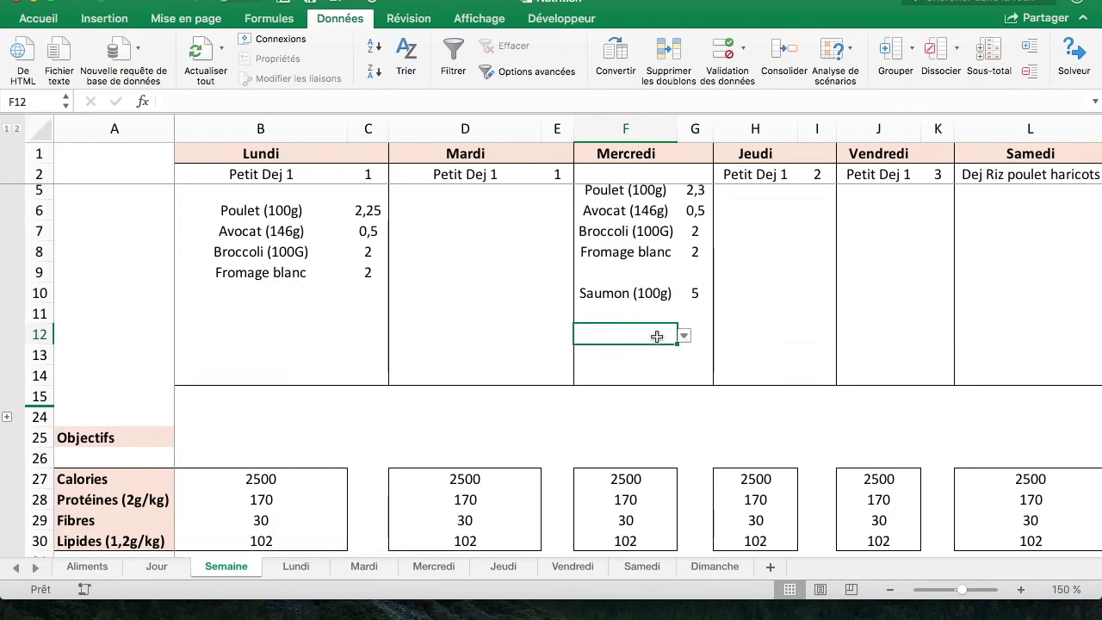
pyautogui.click(685, 336)
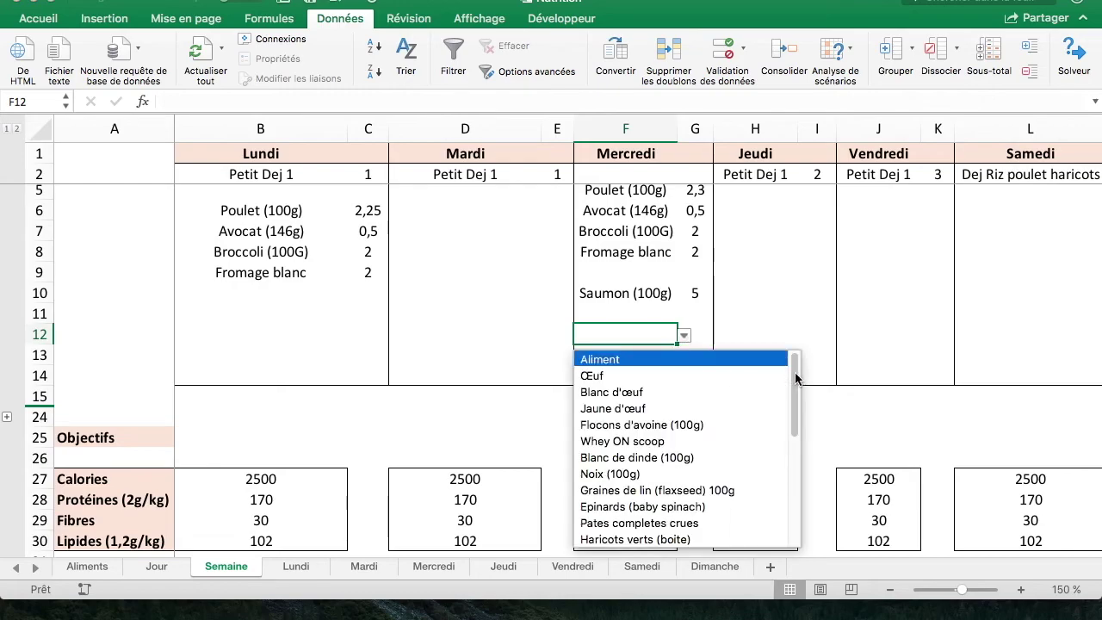
pyautogui.moveTo(795, 372); pyautogui.dragTo(795, 526)
pyautogui.click(739, 284)
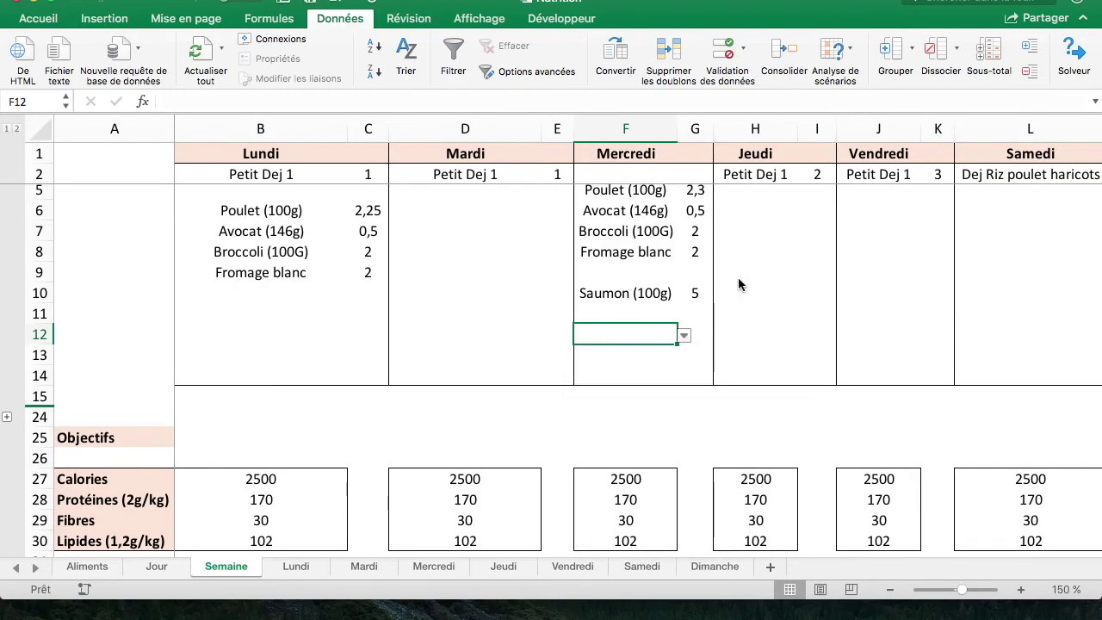
pyautogui.scroll(2, 739, 284)
pyautogui.scroll(-8, 638, 353)
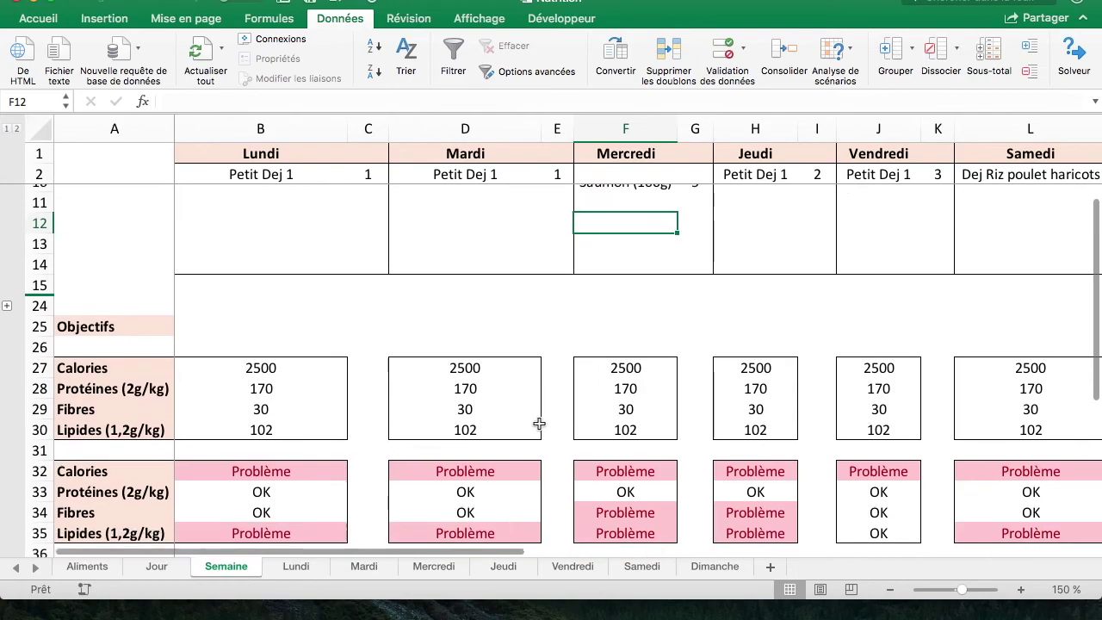
pyautogui.scroll(-2, 431, 427)
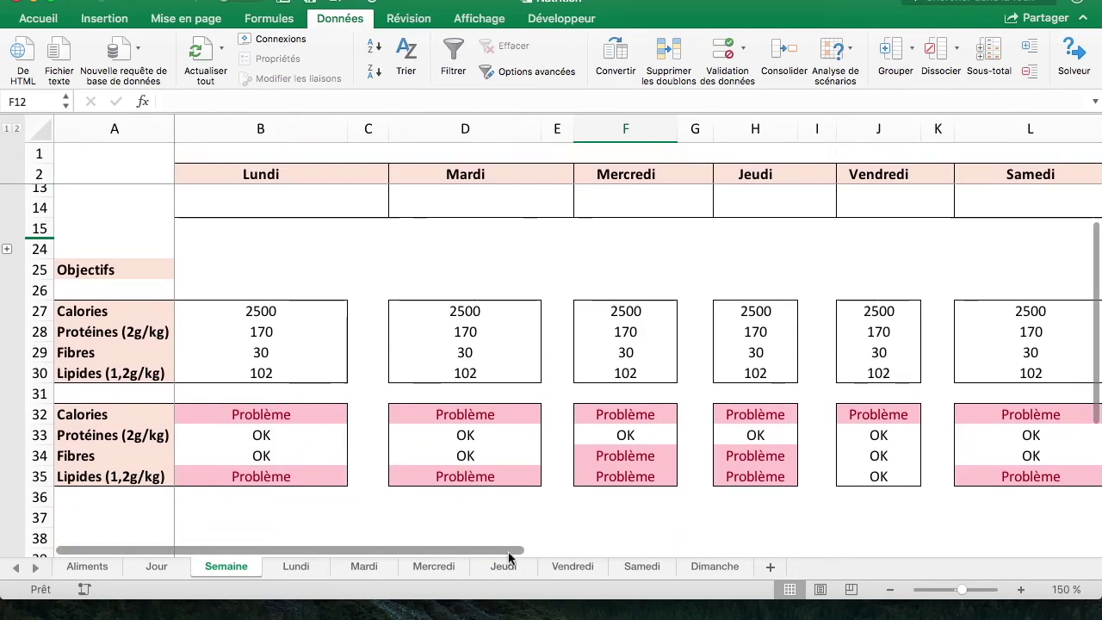
pyautogui.moveTo(509, 551)
pyautogui.mouseDown()
pyautogui.moveTo(660, 551)
pyautogui.moveTo(515, 549)
pyautogui.mouseUp()
pyautogui.scroll(4, 607, 362)
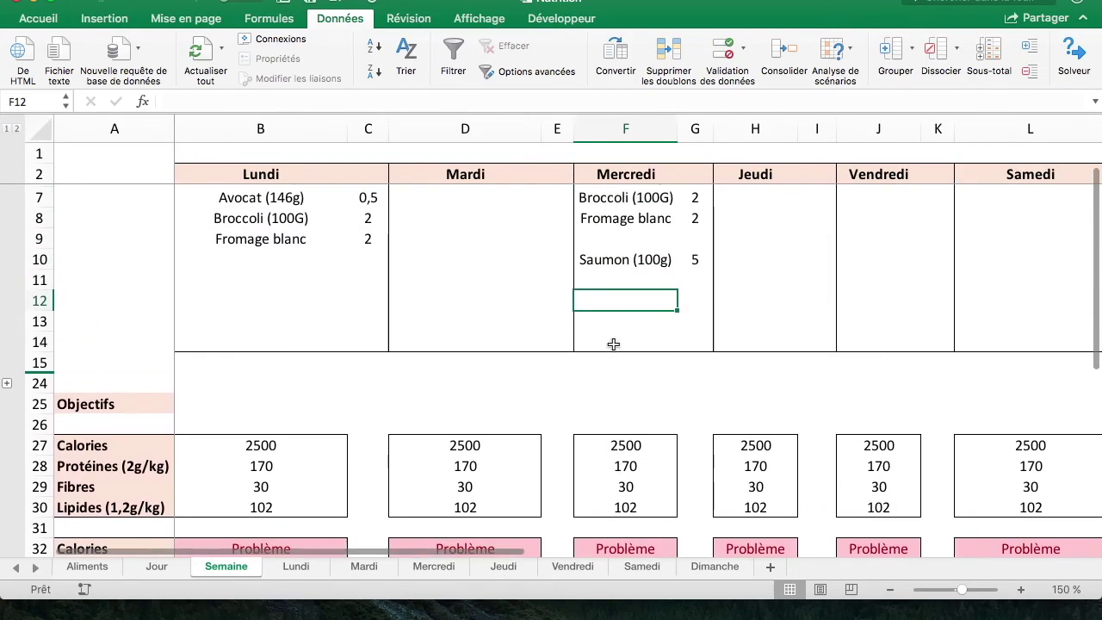
pyautogui.scroll(-1, 600, 397)
pyautogui.scroll(-1, 599, 396)
pyautogui.scroll(-2, 599, 396)
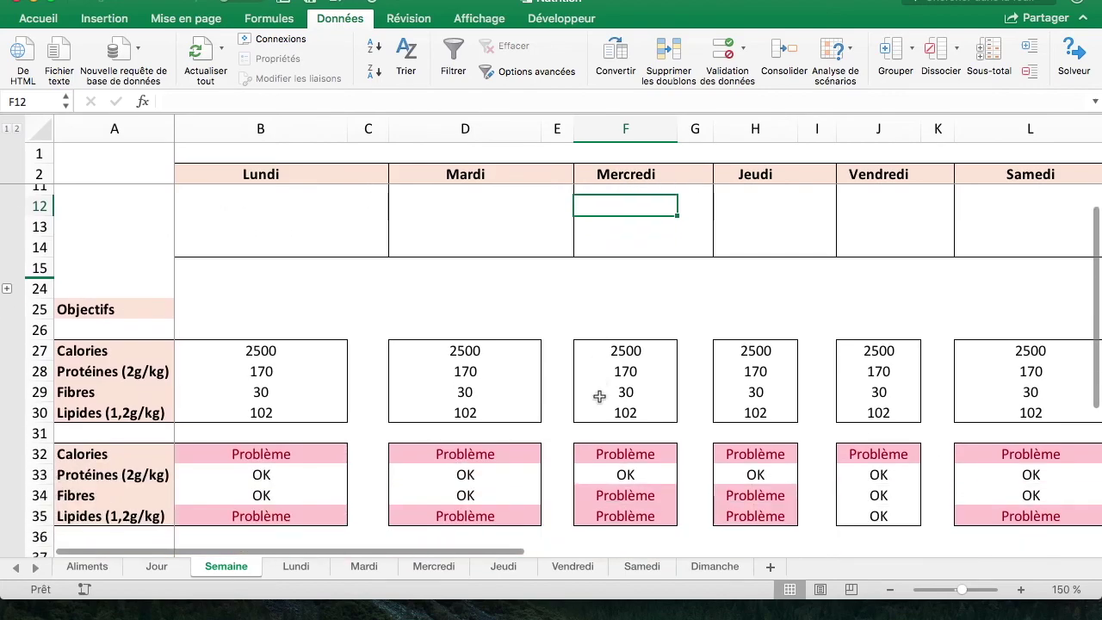
pyautogui.scroll(-2, 599, 397)
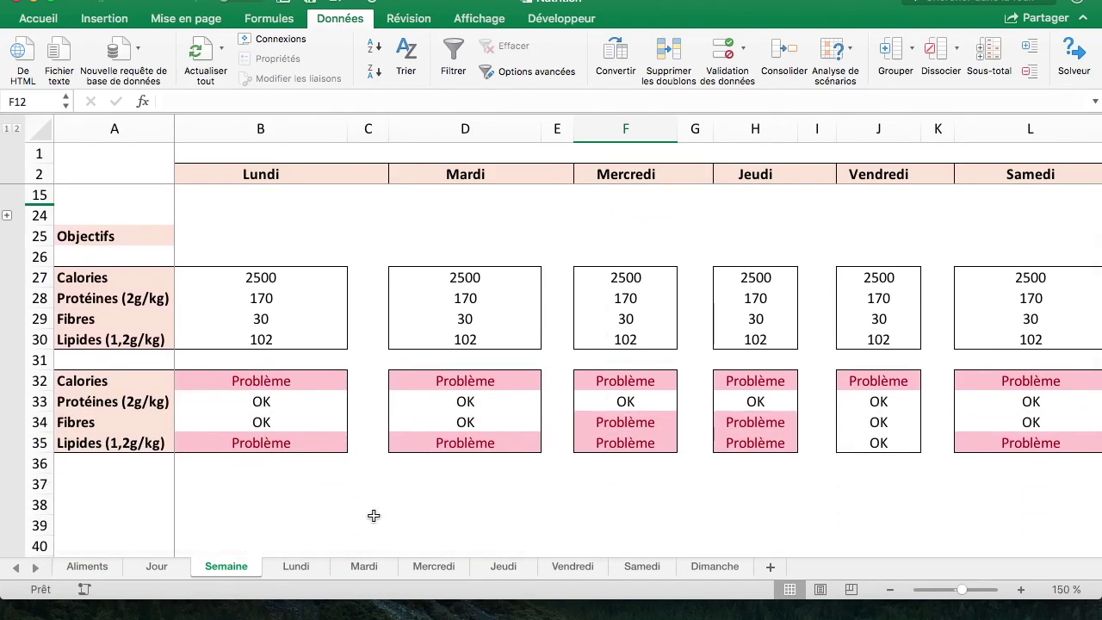
pyautogui.click(136, 401)
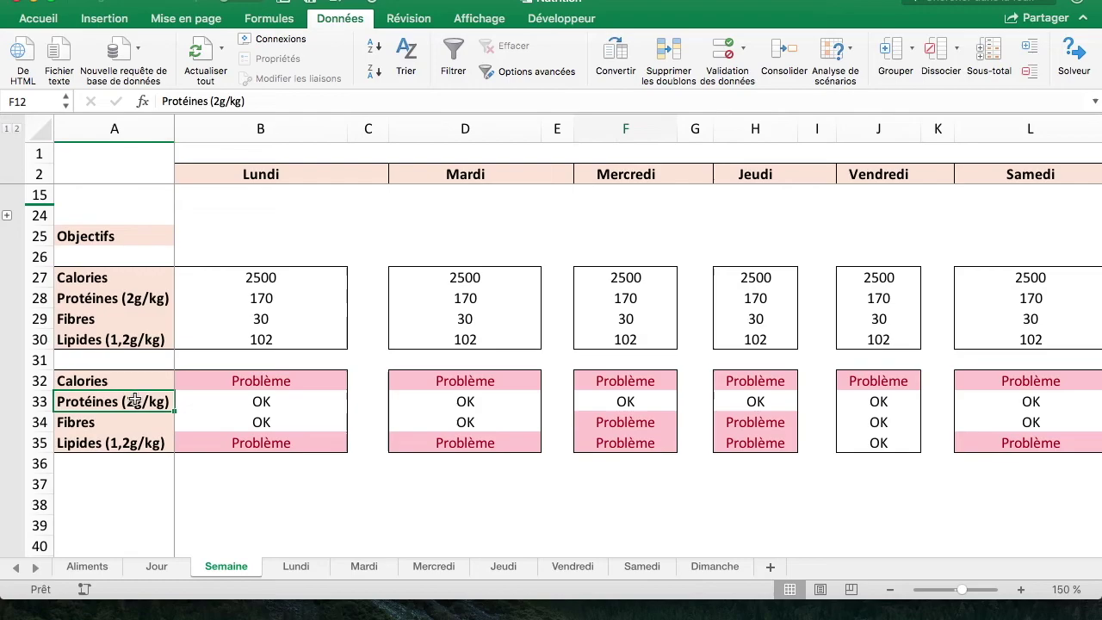
pyautogui.click(277, 410)
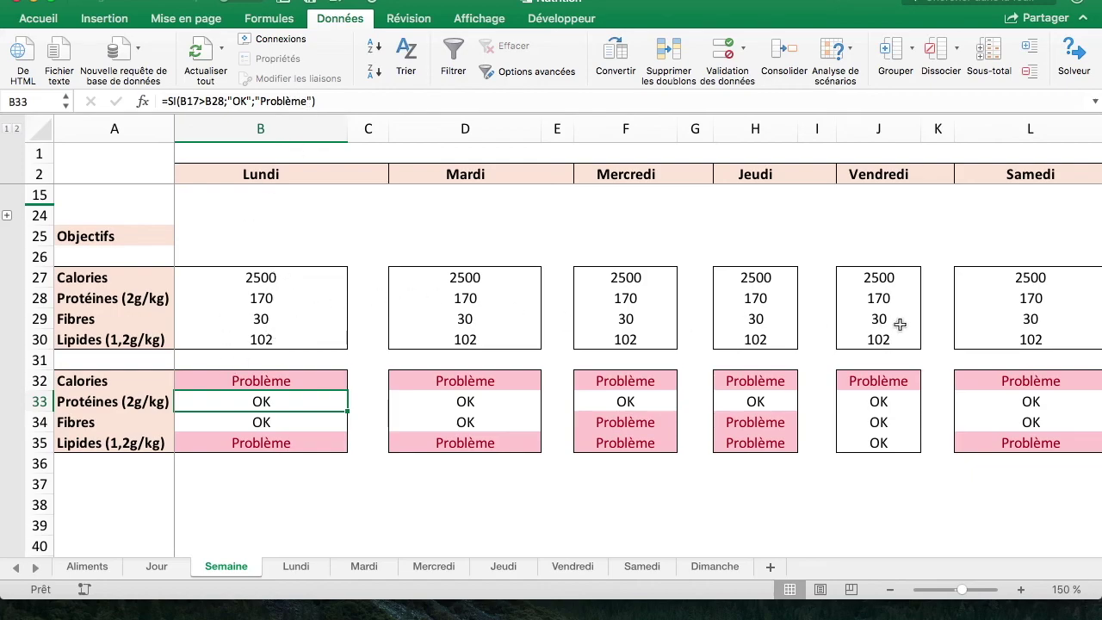
pyautogui.click(769, 519)
pyautogui.scroll(2, 776, 498)
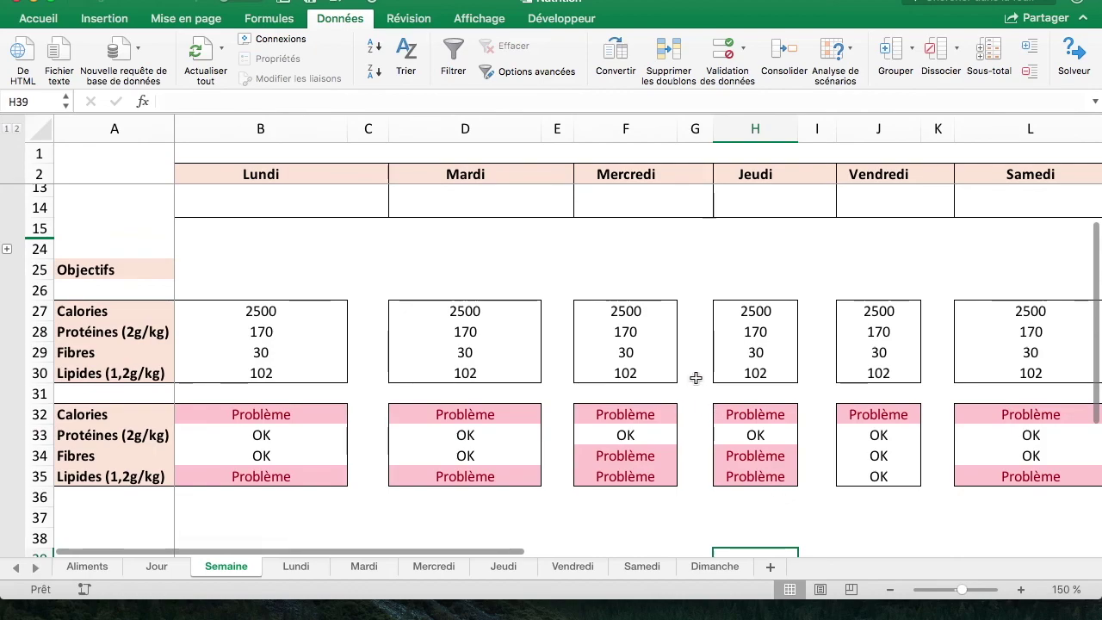
pyautogui.scroll(3, 696, 377)
pyautogui.scroll(2, 696, 379)
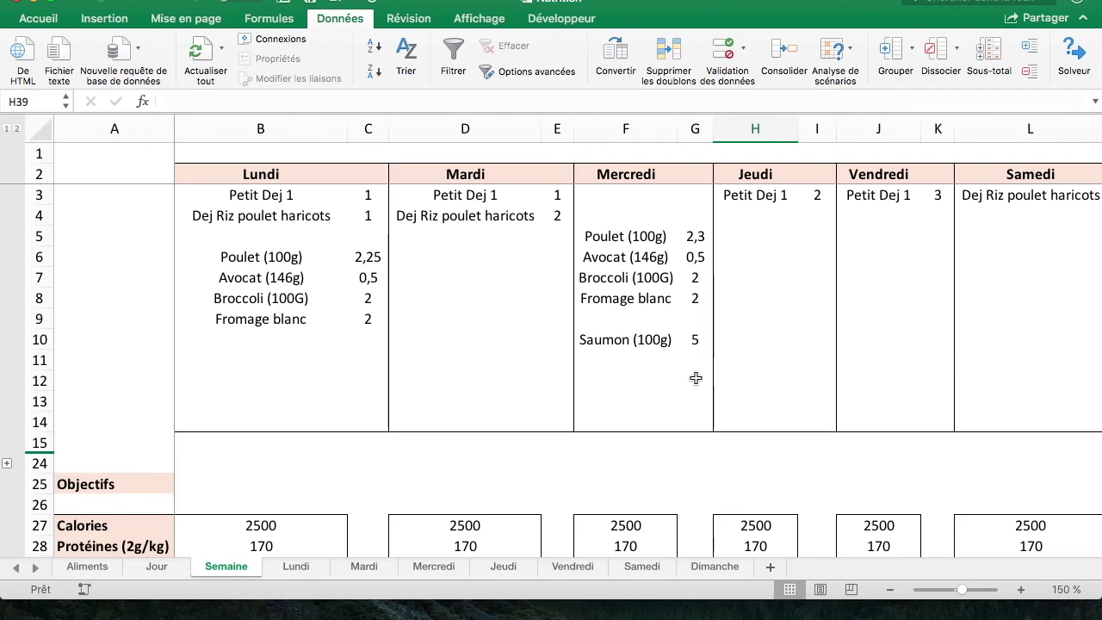
pyautogui.scroll(-2, 696, 378)
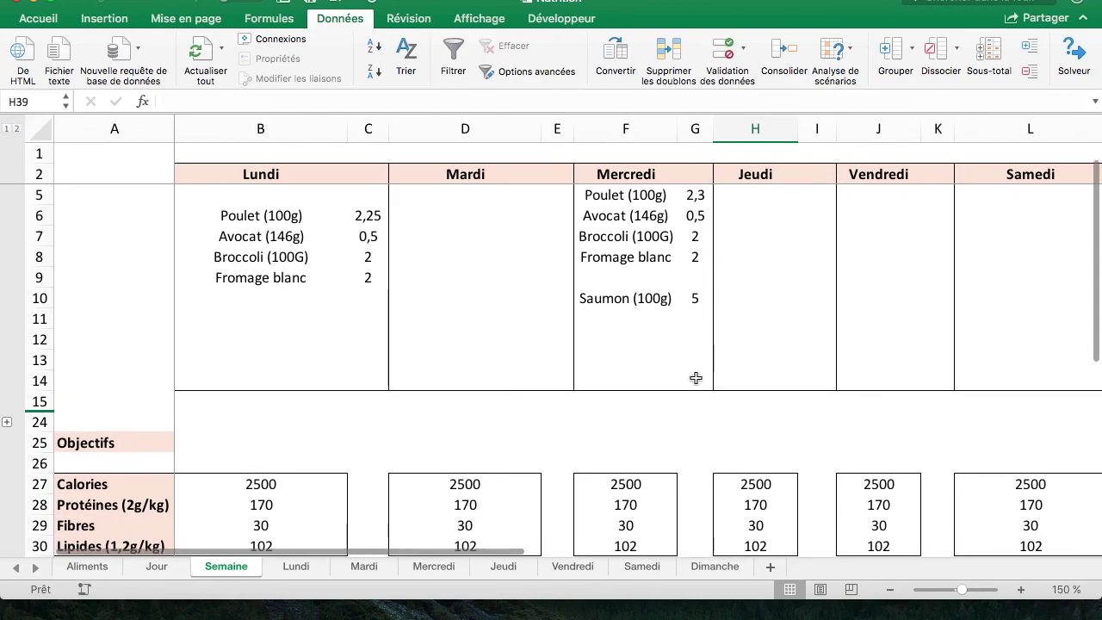
pyautogui.scroll(-5, 696, 378)
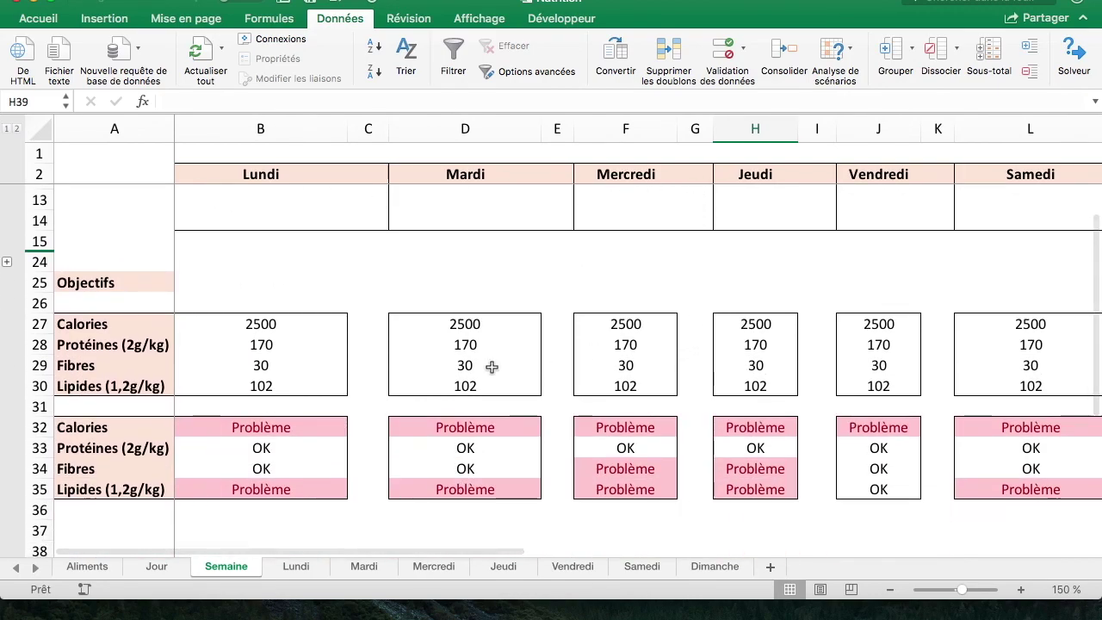
pyautogui.scroll(5, 490, 366)
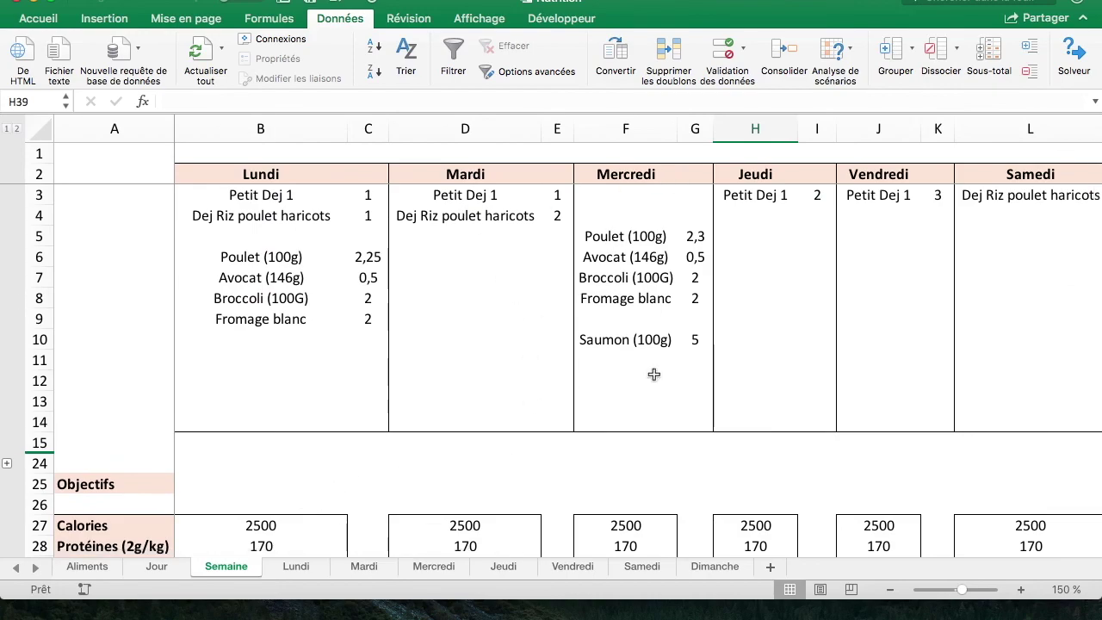